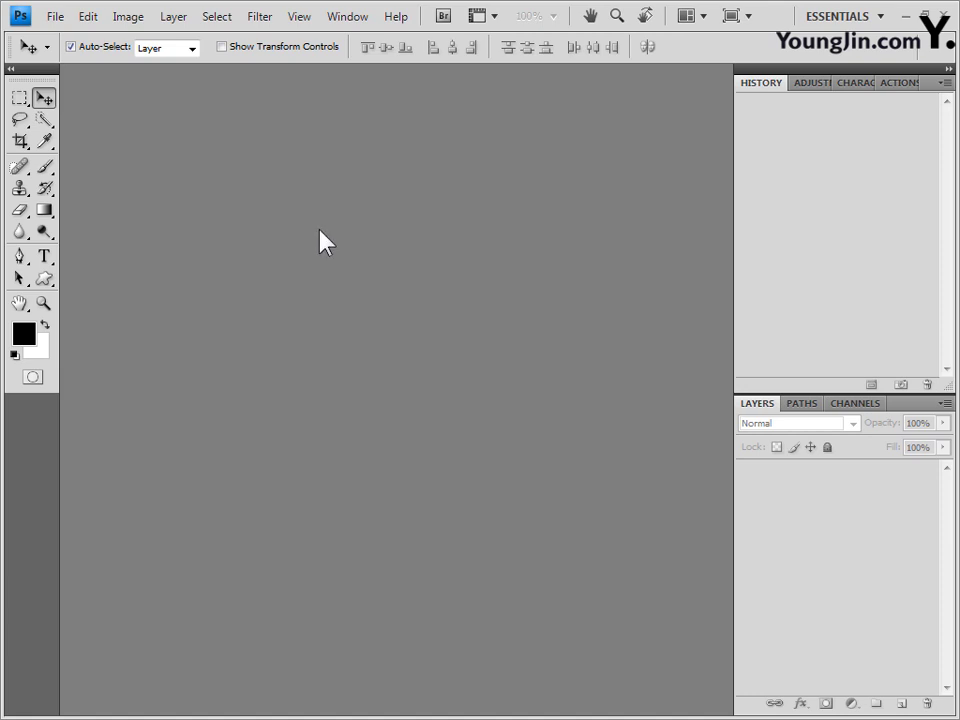
Start a new document and set its size to 400 pixels wide by 500 pixels high
click(56, 16)
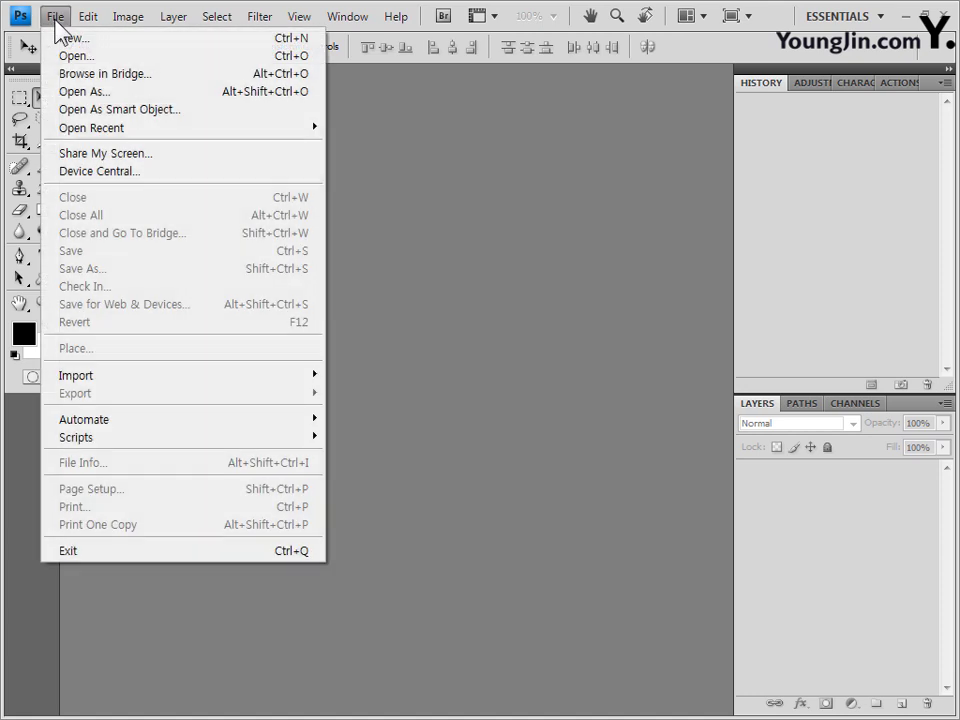
click(70, 38)
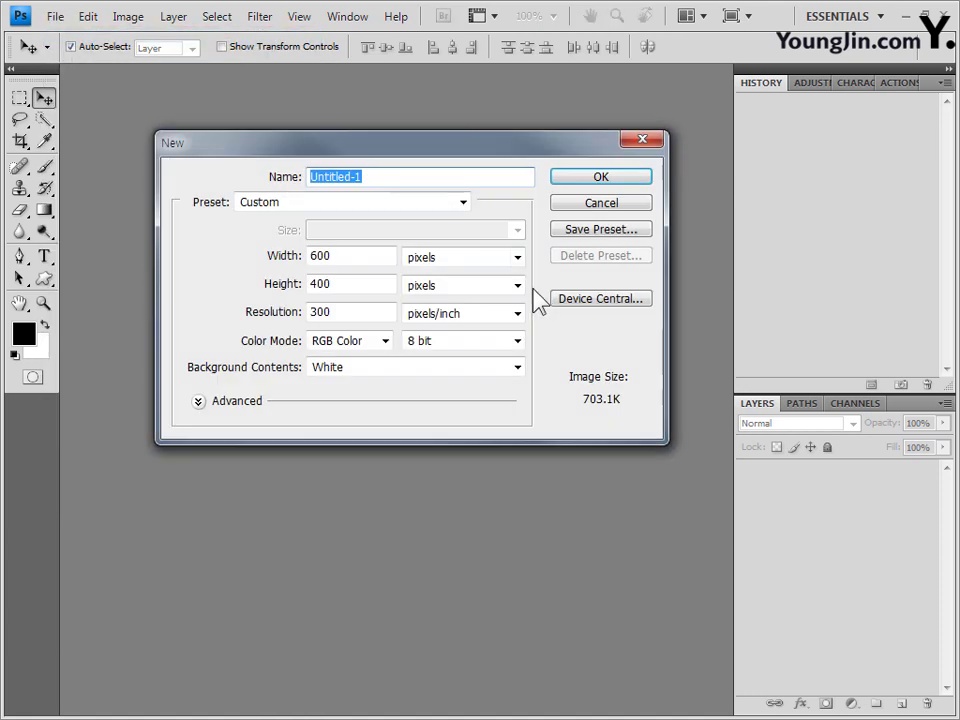
drag(517, 160, 520, 238)
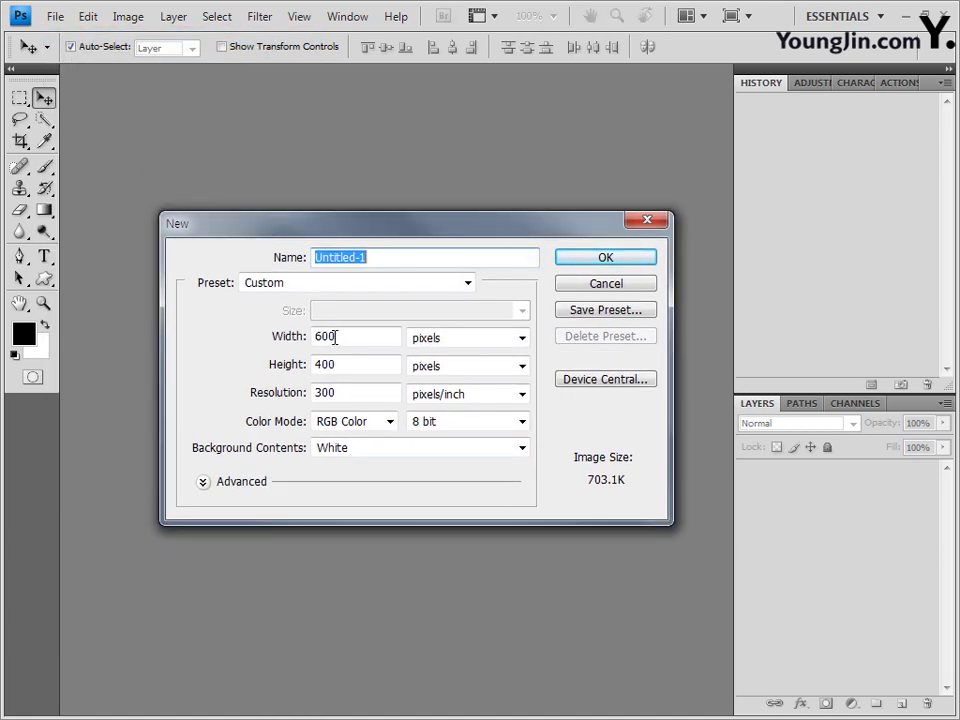
drag(334, 336, 221, 343)
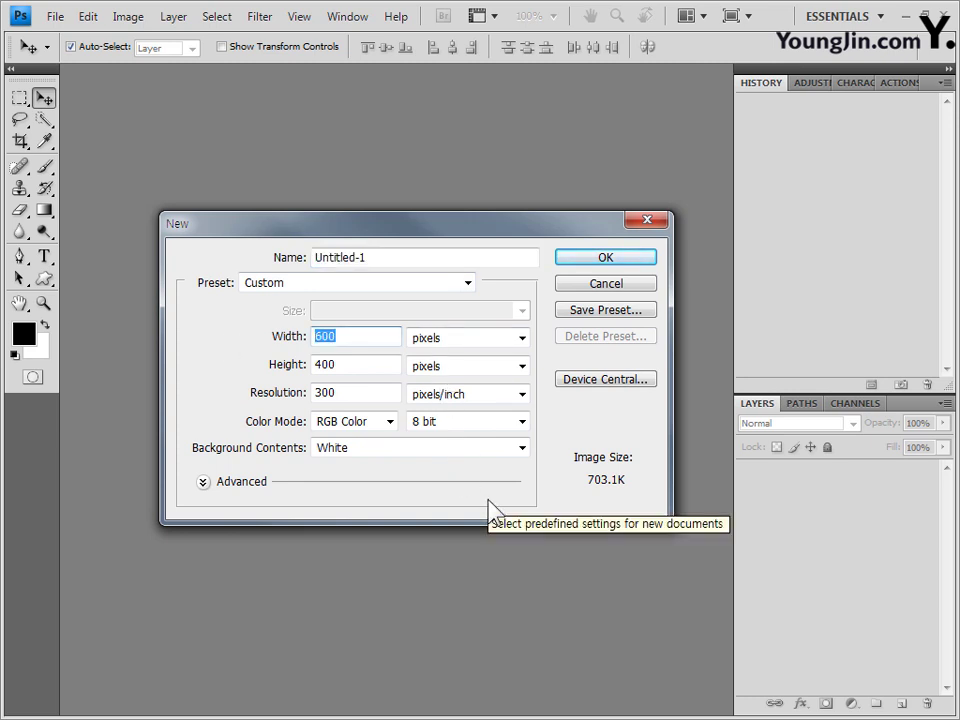
text(400)
key(Tab)
key(Tab)
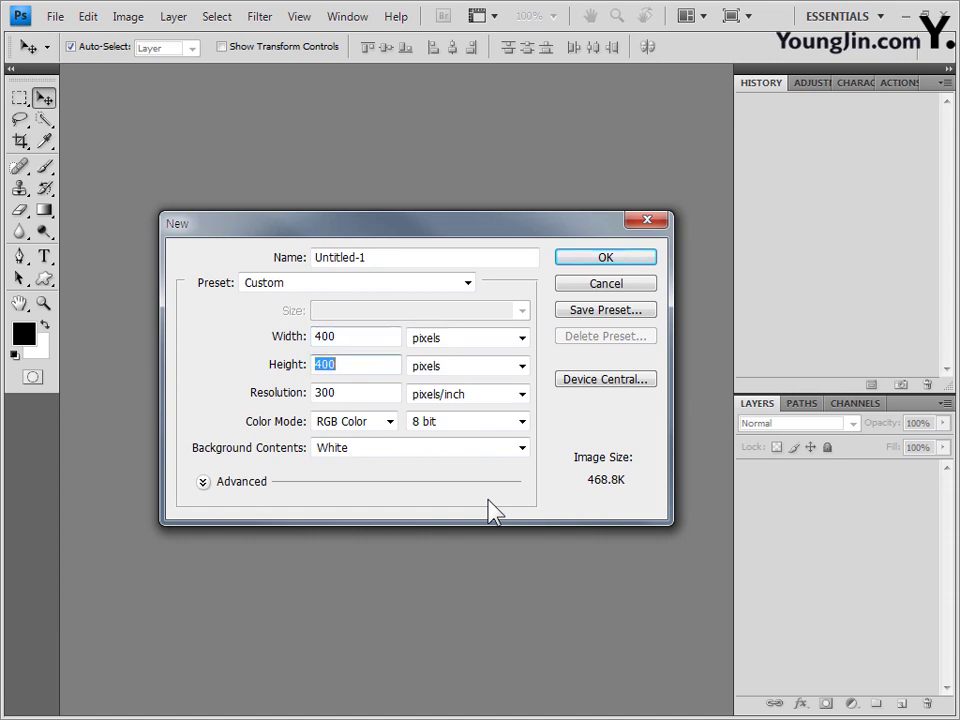
text(500)
Set the resolution to 72 pixels/inch and create the document in 8-bit RGB Color with a white background
double_click(343, 392)
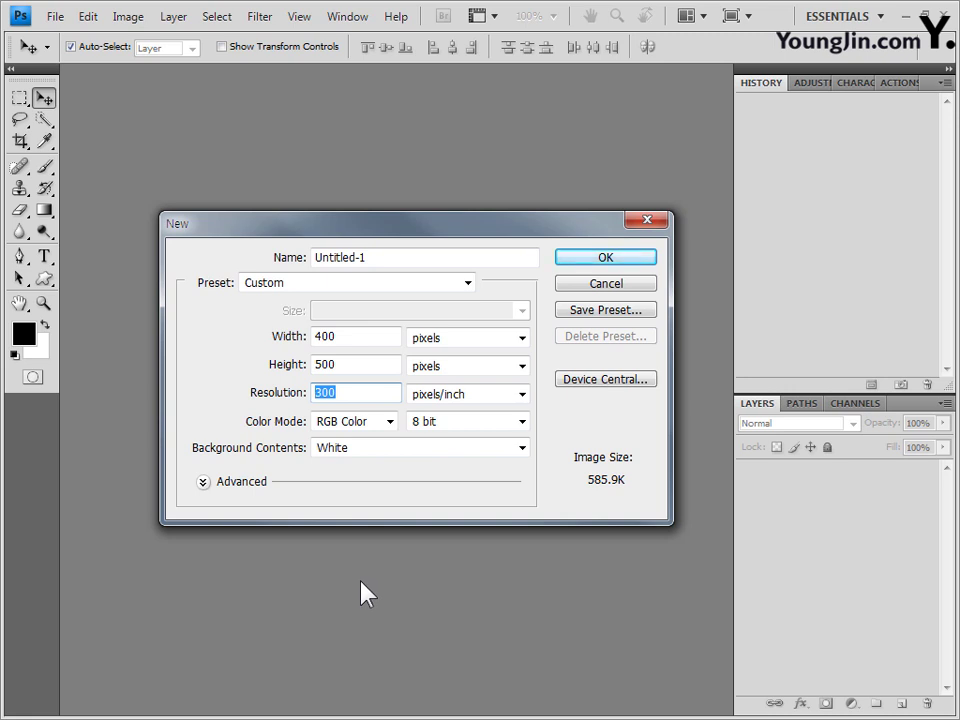
text(72)
click(490, 397)
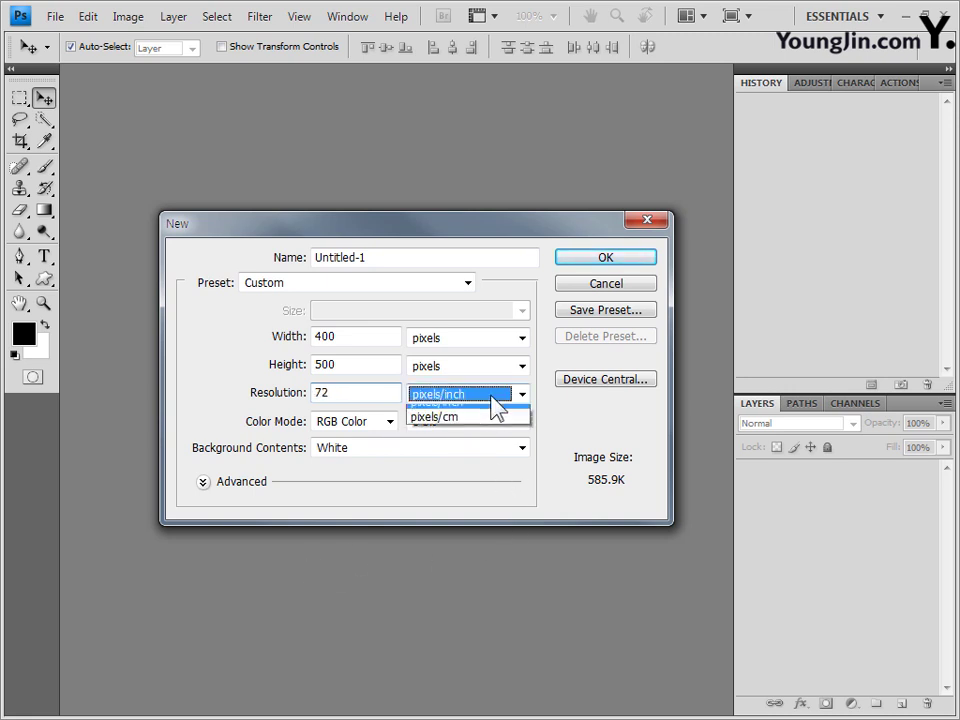
click(486, 414)
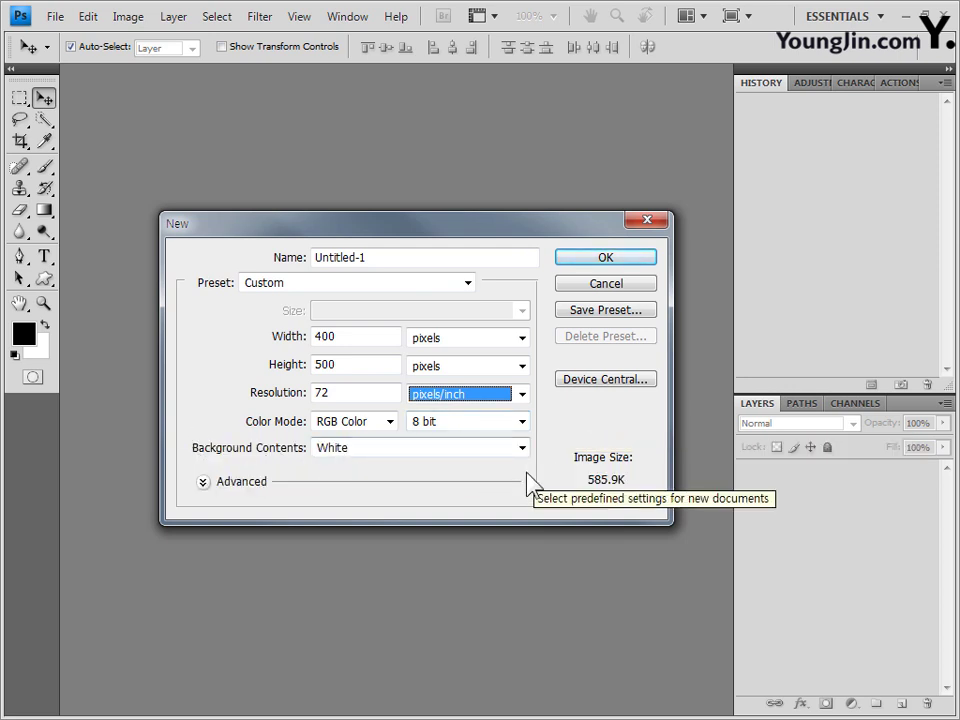
click(630, 258)
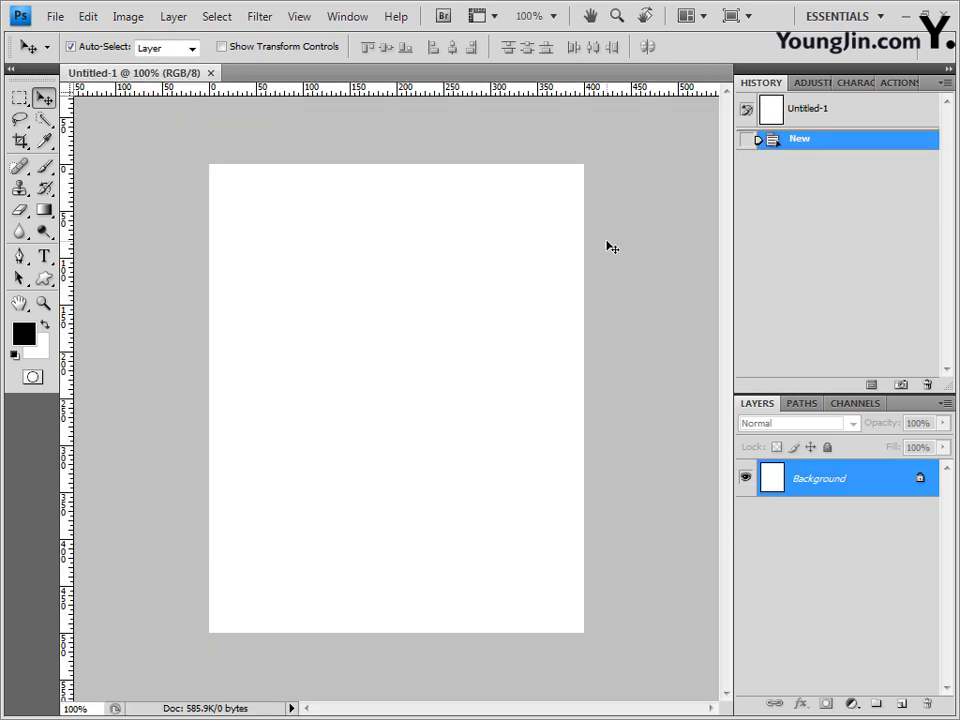
In the Guides, Grid & Slices preferences, set a gridline every 100 pixels with 1 subdivision
double_click(478, 92)
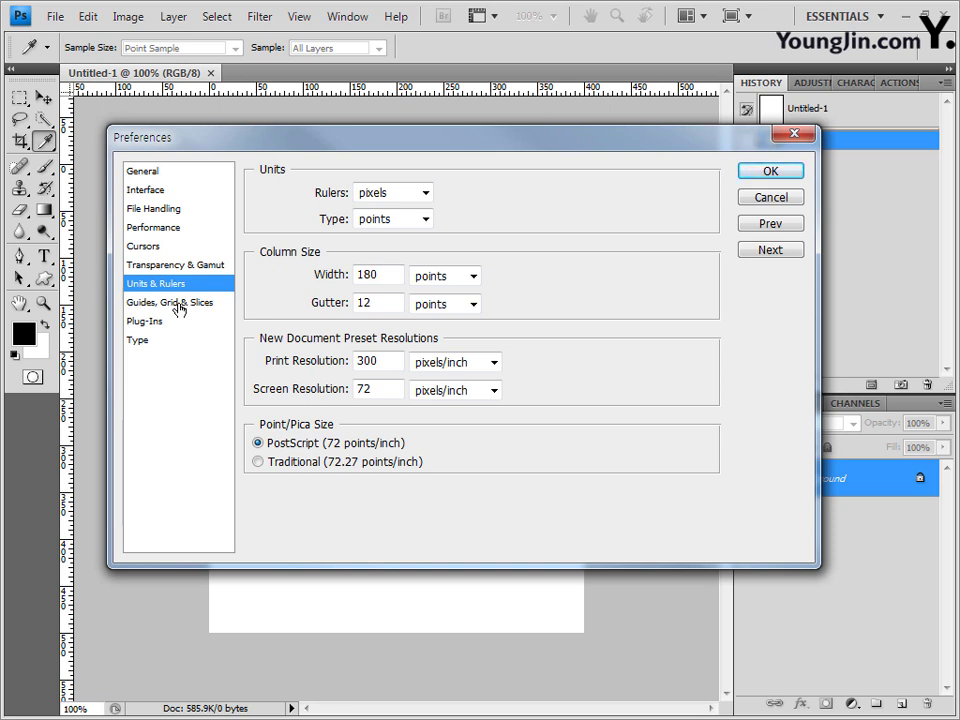
click(179, 304)
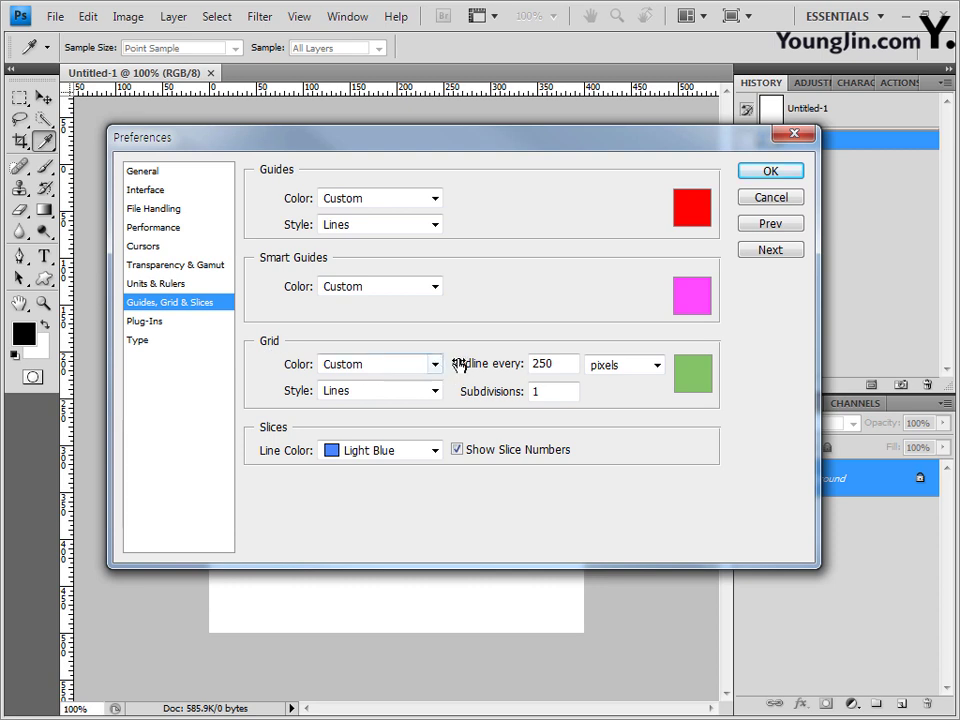
double_click(551, 364)
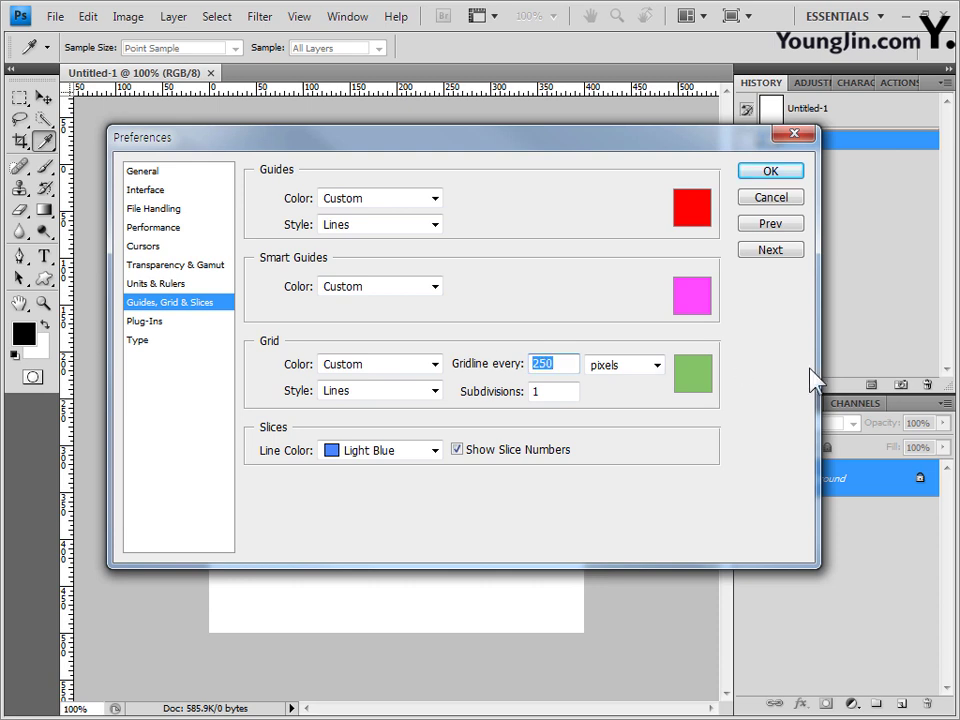
text(100)
click(656, 365)
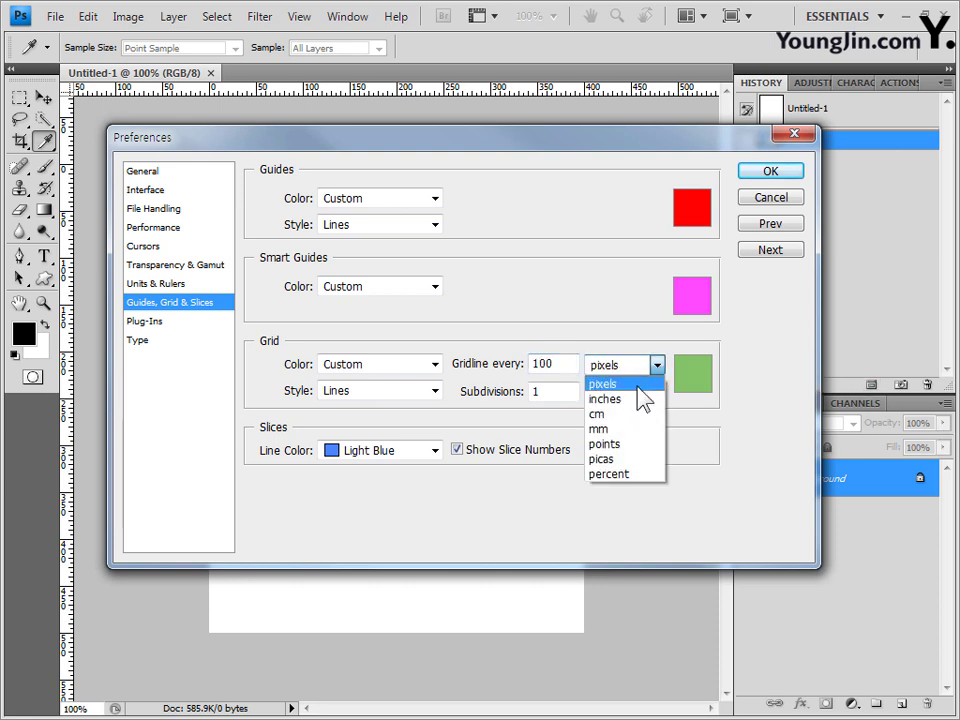
click(637, 386)
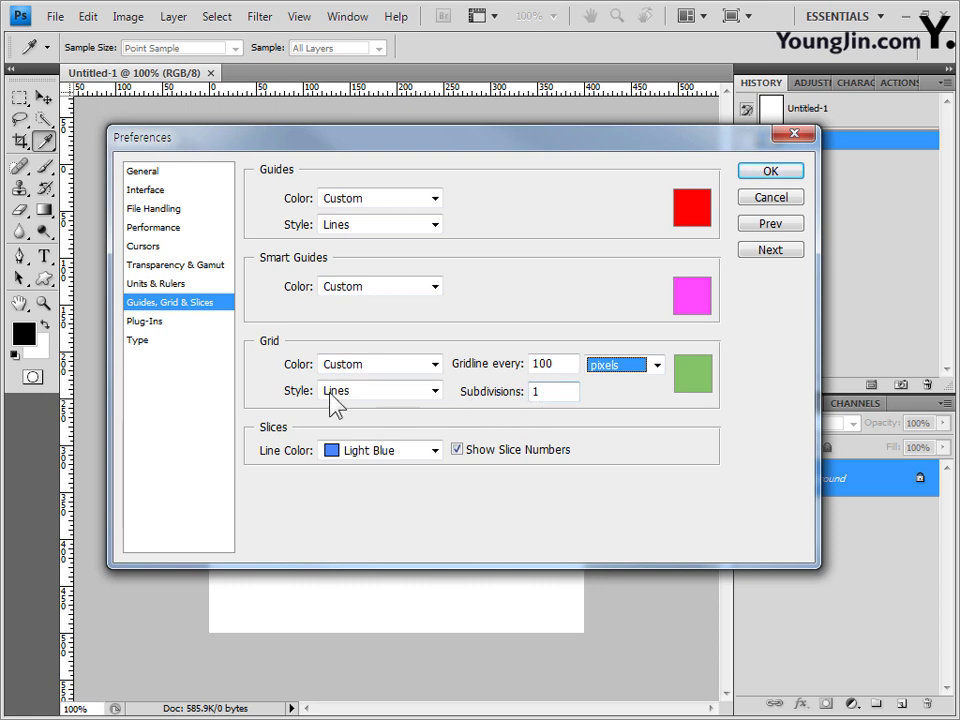
click(558, 393)
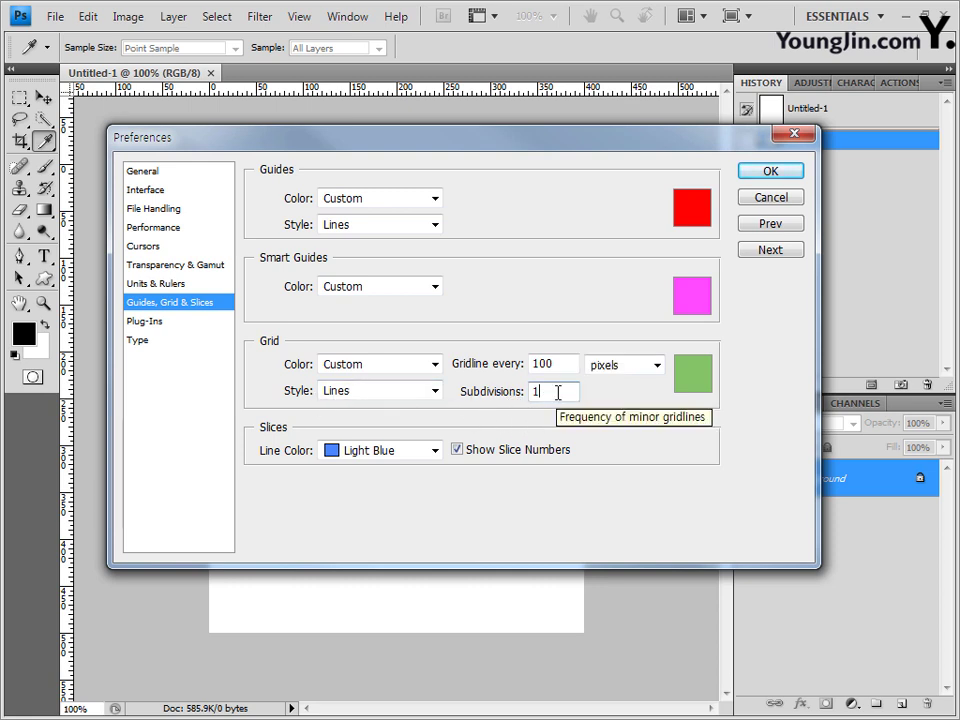
Change the grid color to a slightly darker, medium green
click(693, 383)
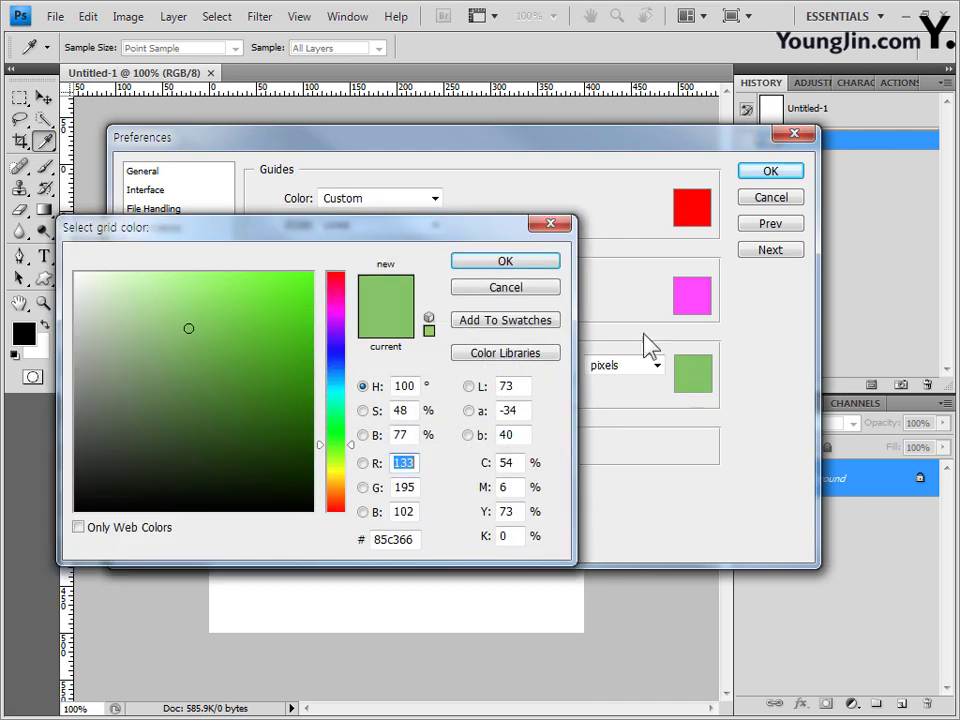
click(335, 437)
mouse_move(189, 329)
mouse_down()
mouse_move(179, 306)
mouse_move(197, 341)
mouse_up()
click(538, 264)
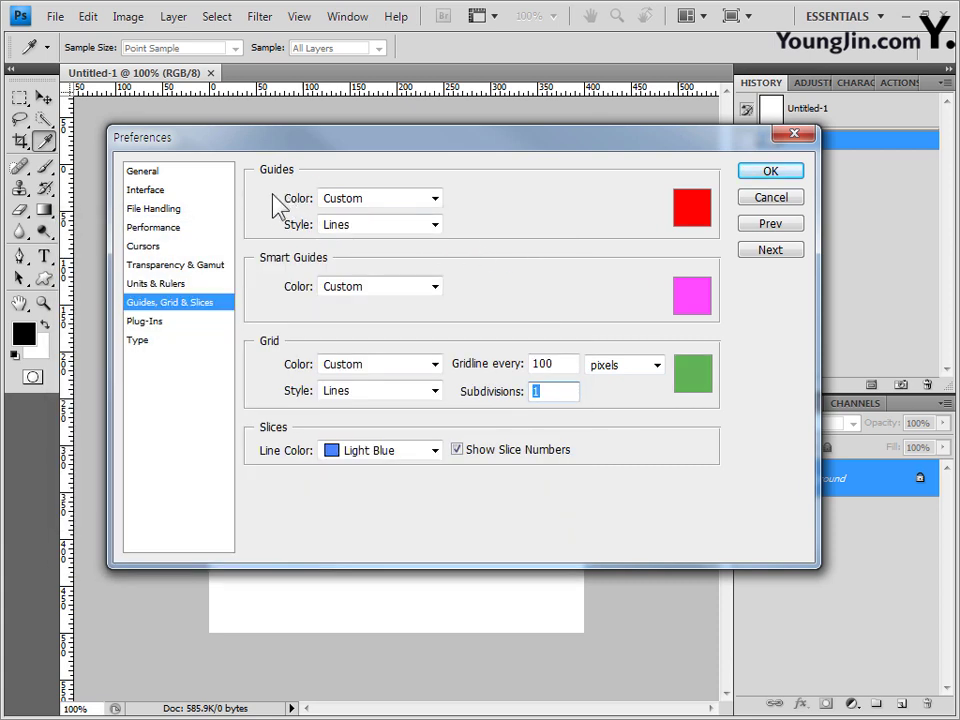
Change the guide color to a medium blue and apply the preferences
click(690, 217)
drag(340, 375, 335, 361)
click(289, 311)
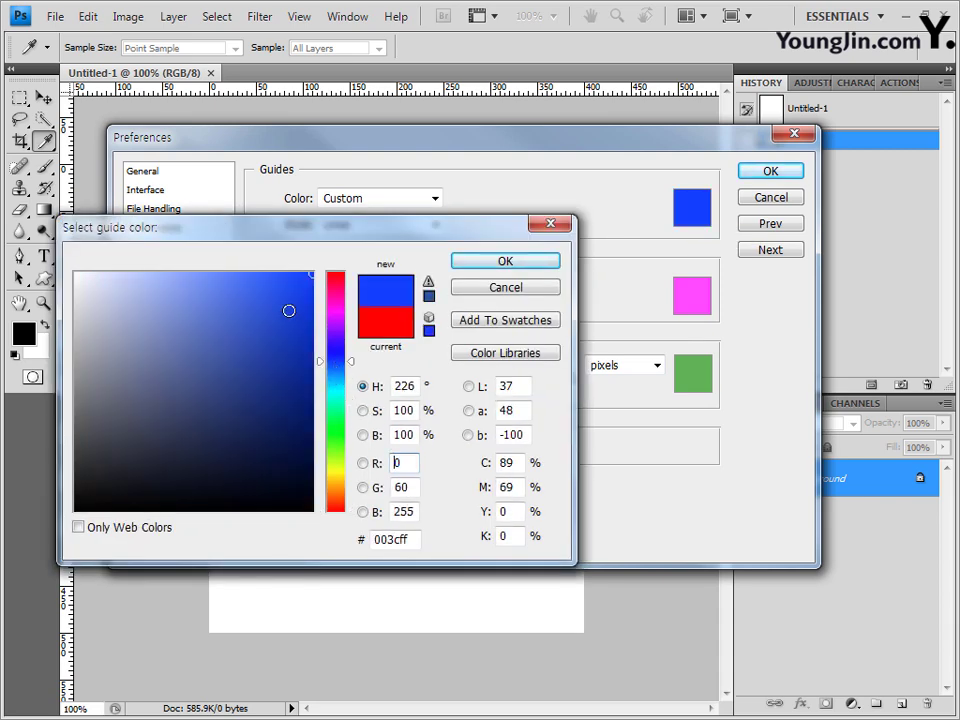
click(244, 284)
click(505, 261)
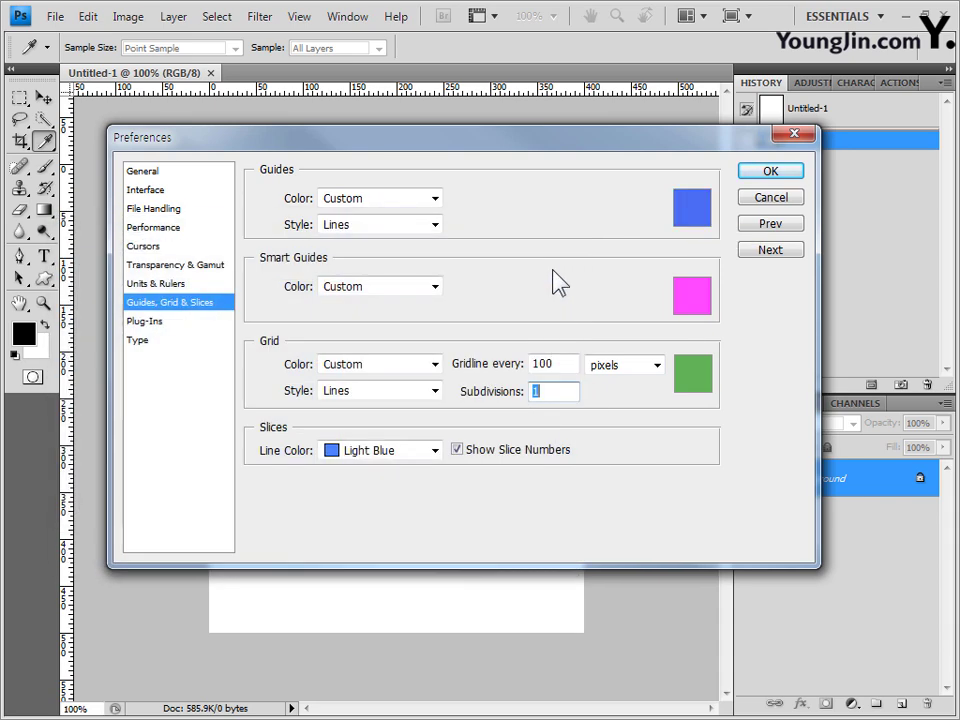
click(789, 178)
Activate the Move tool, show the grid over the canvas and set the ruler units to pixels
key(v)
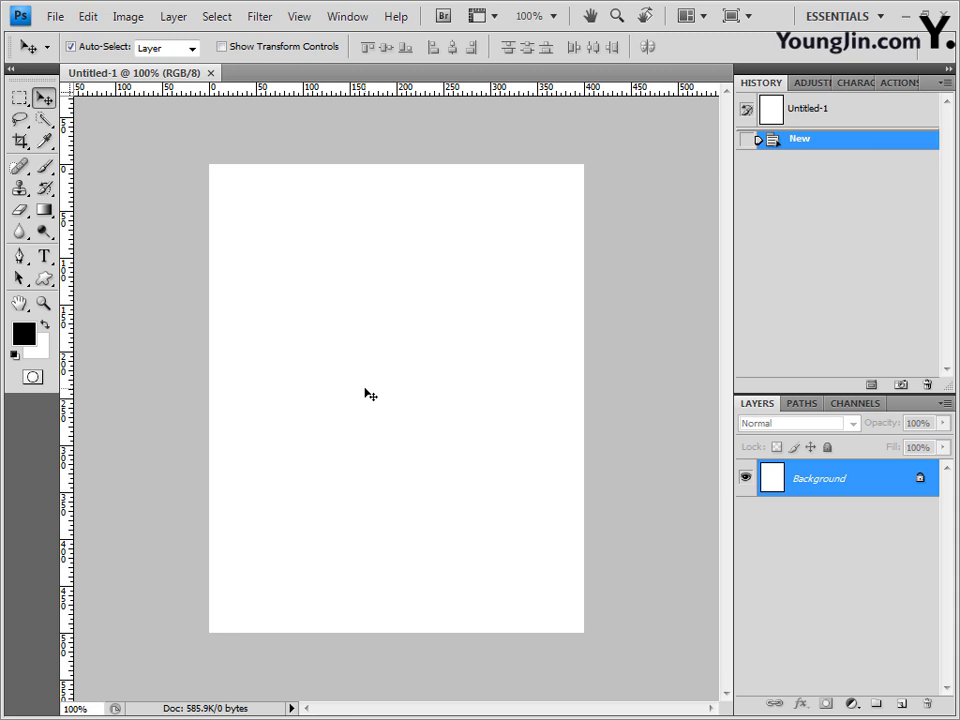
key(ctrl+apostrophe)
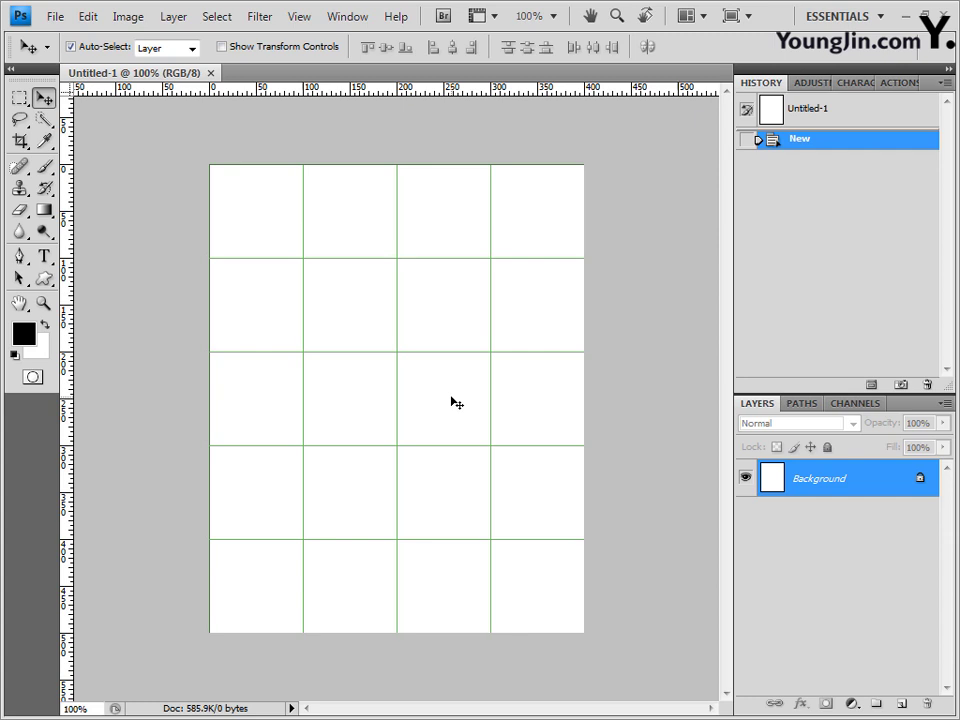
key(ctrl+apostrophe)
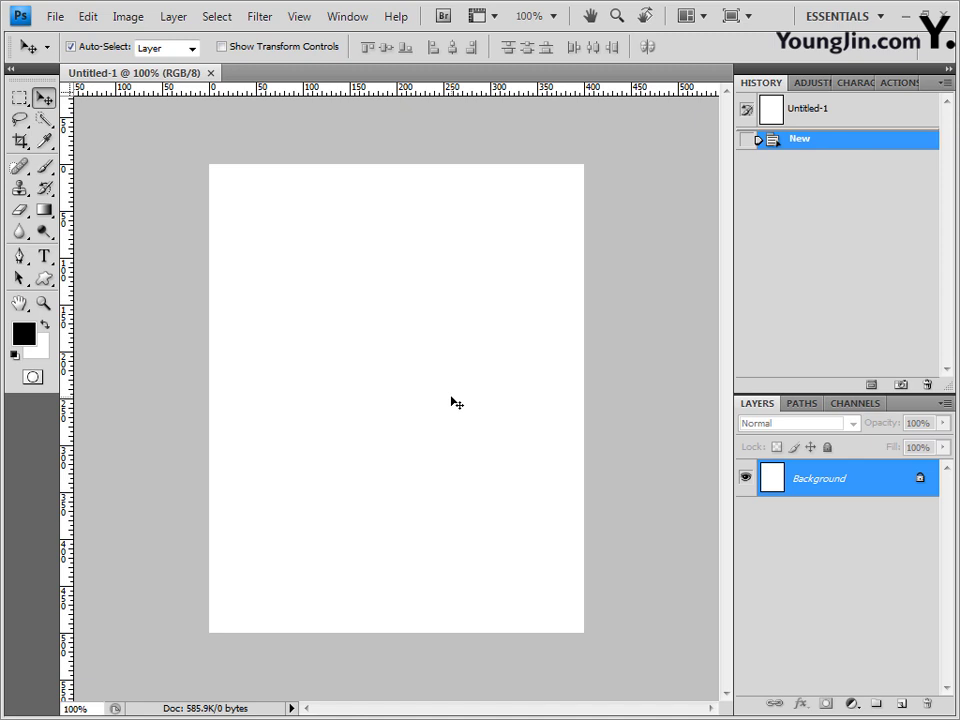
key(ctrl+apostrophe)
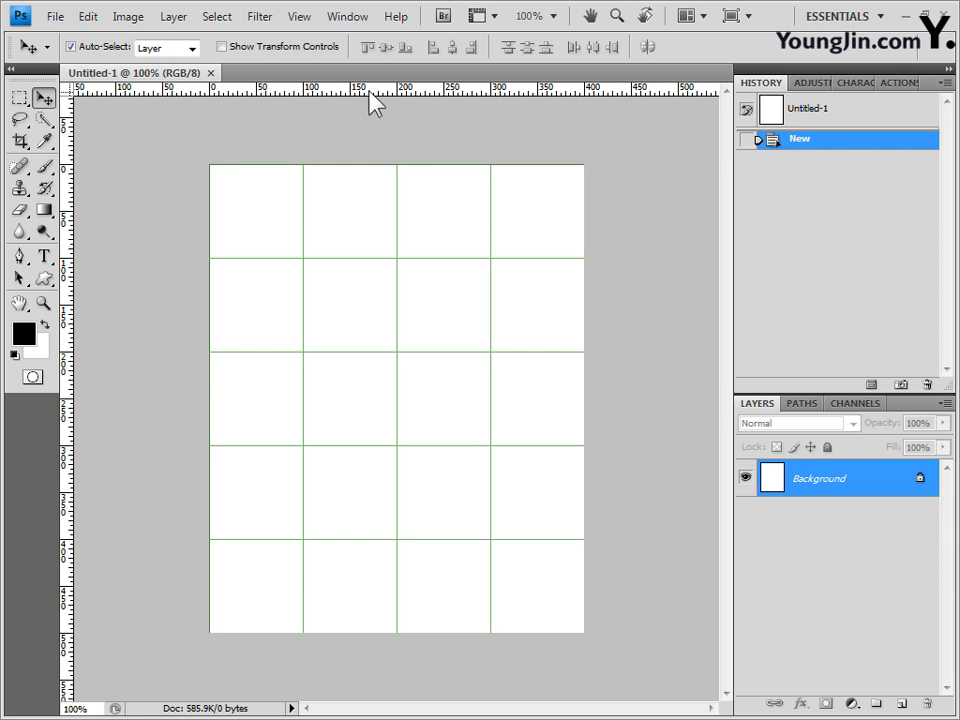
right_click(290, 90)
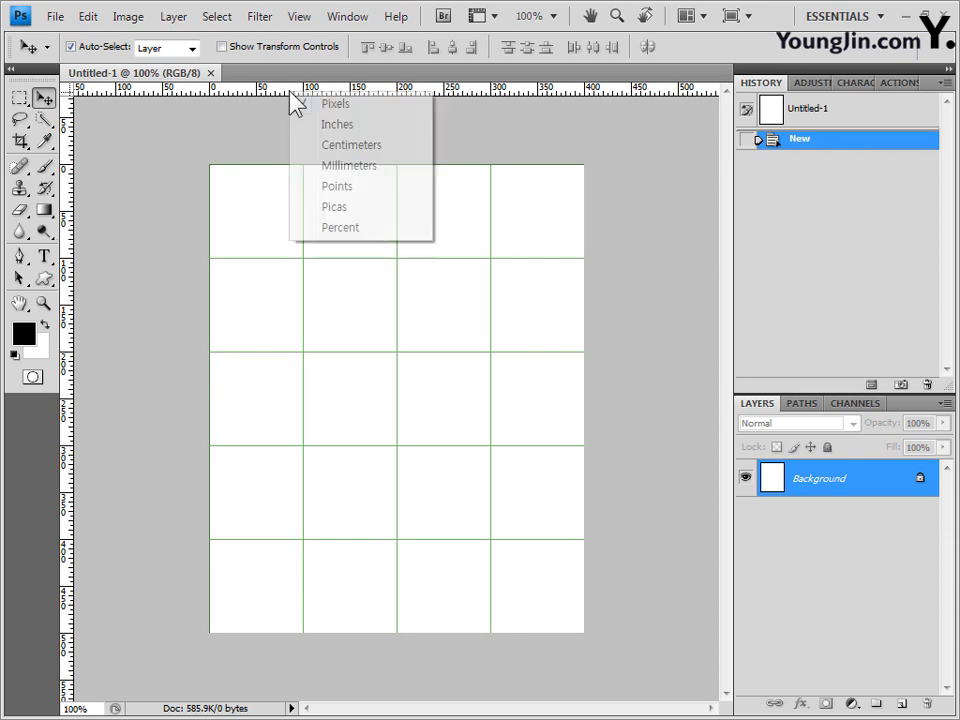
click(372, 108)
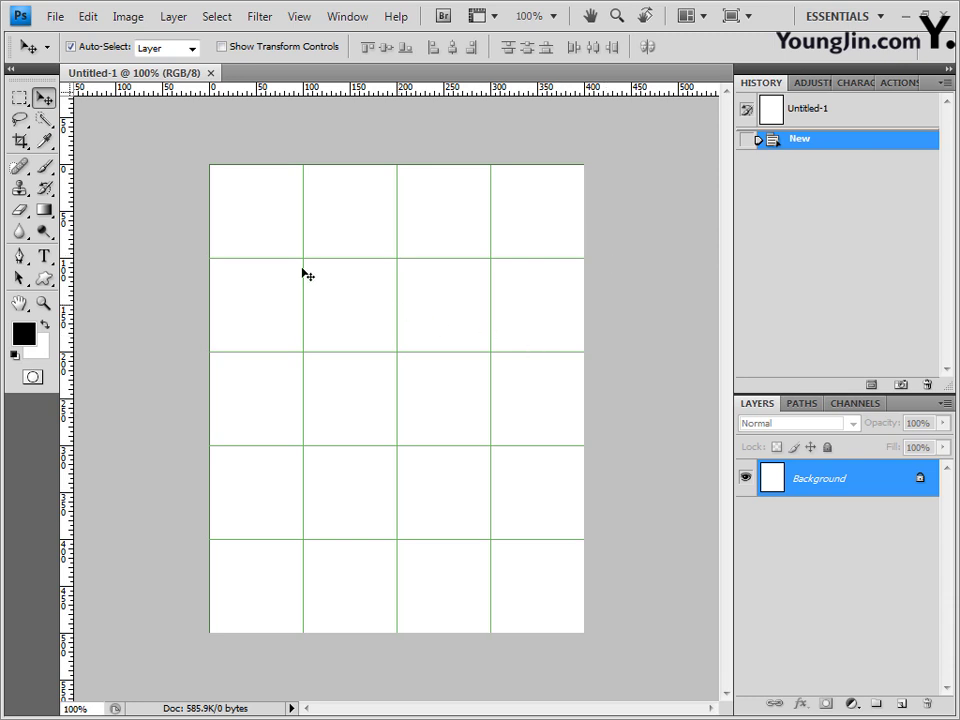
Save the document in the GTQ folder as a Photoshop PSD file, named with the examinee's number, the full name and the suffix -1
click(55, 16)
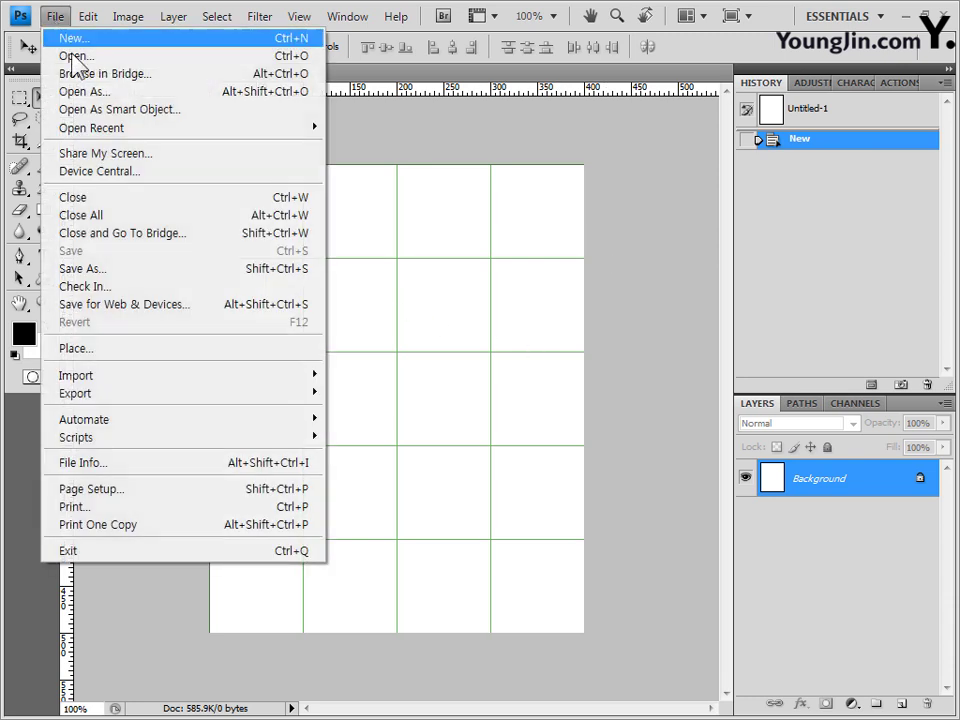
click(97, 268)
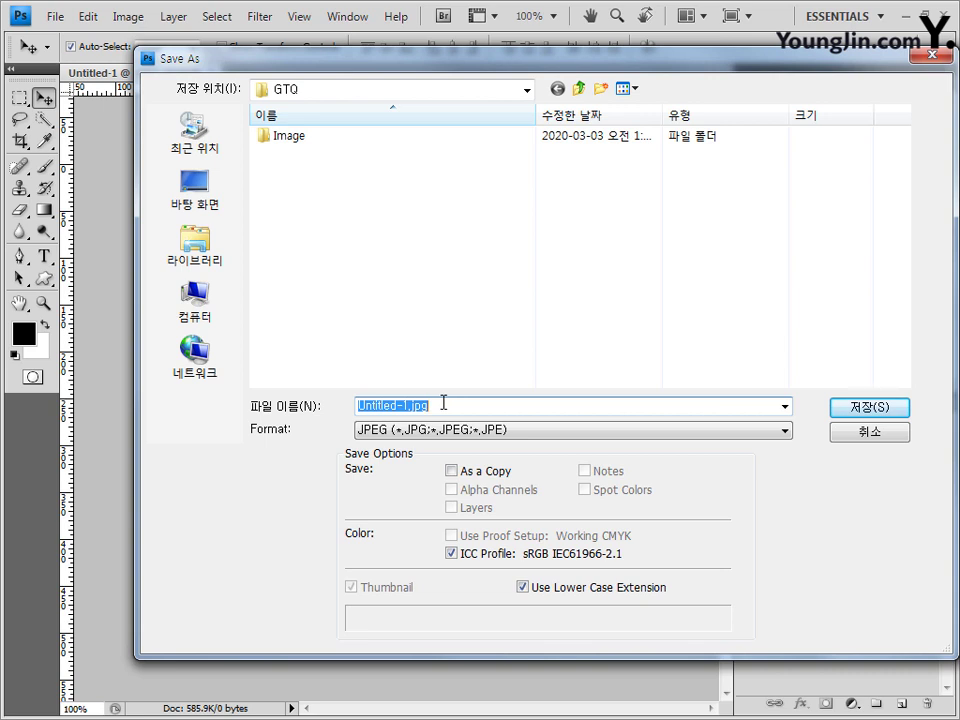
text(G123456789-홍길동-1)
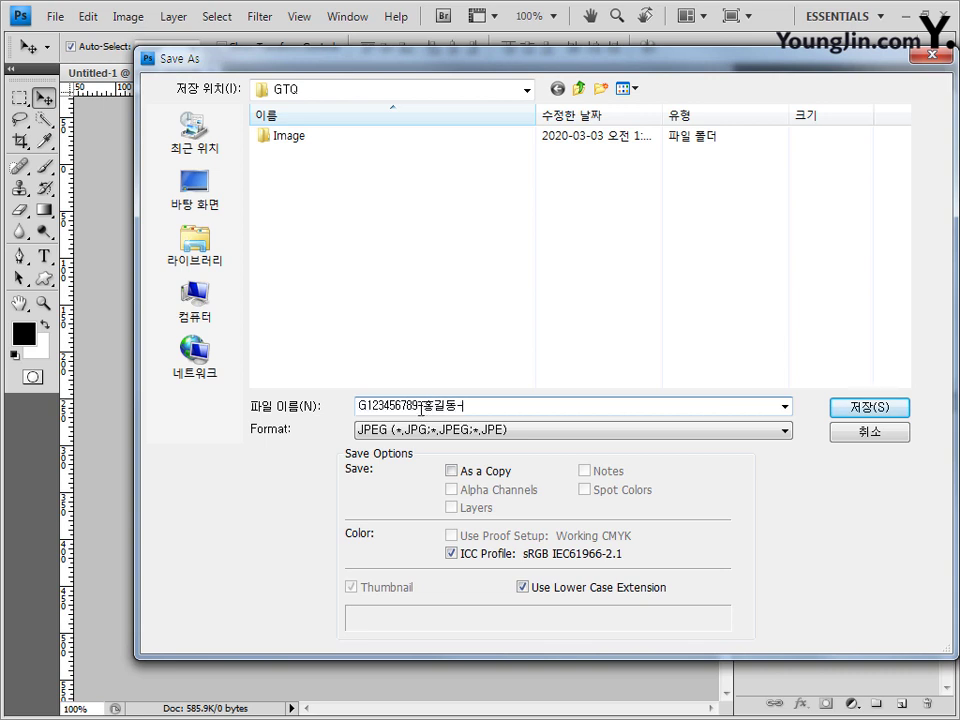
double_click(450, 404)
click(470, 405)
text(1)
click(598, 432)
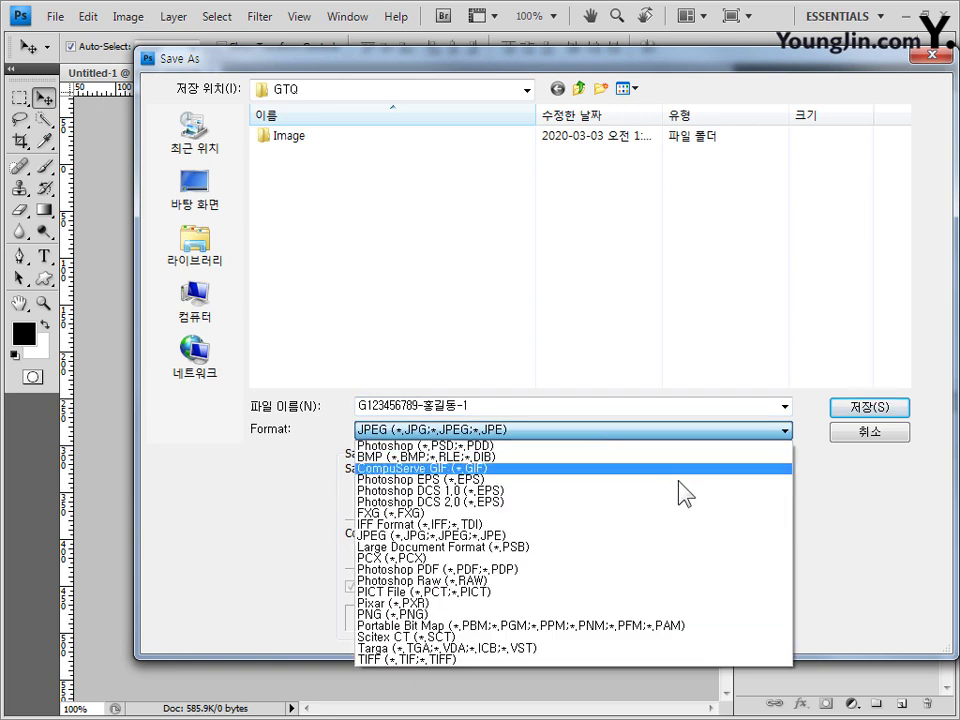
click(446, 446)
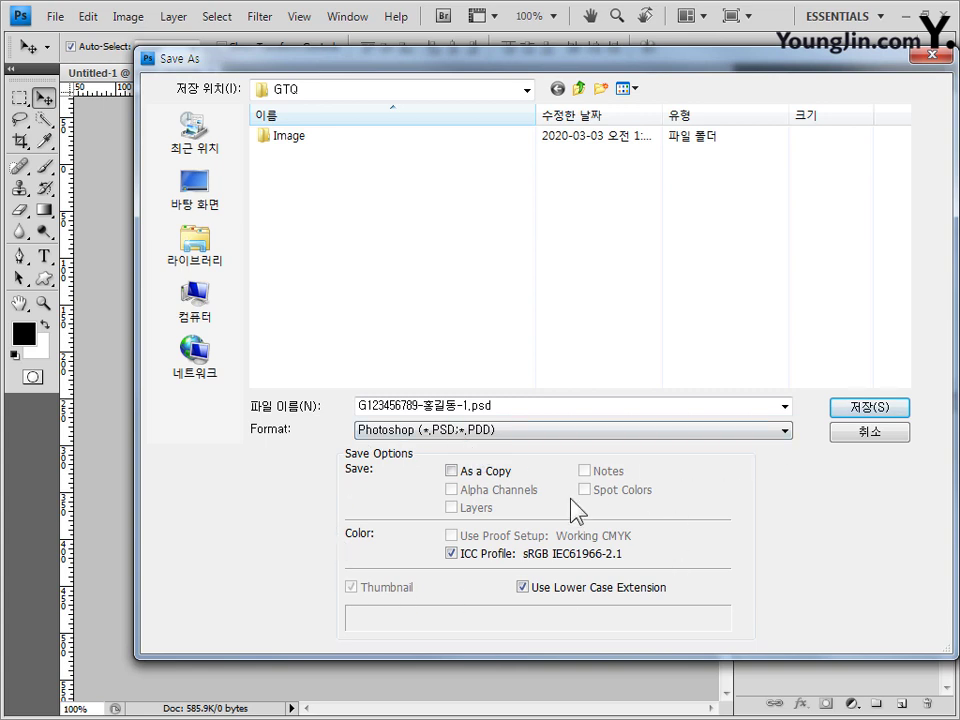
click(888, 412)
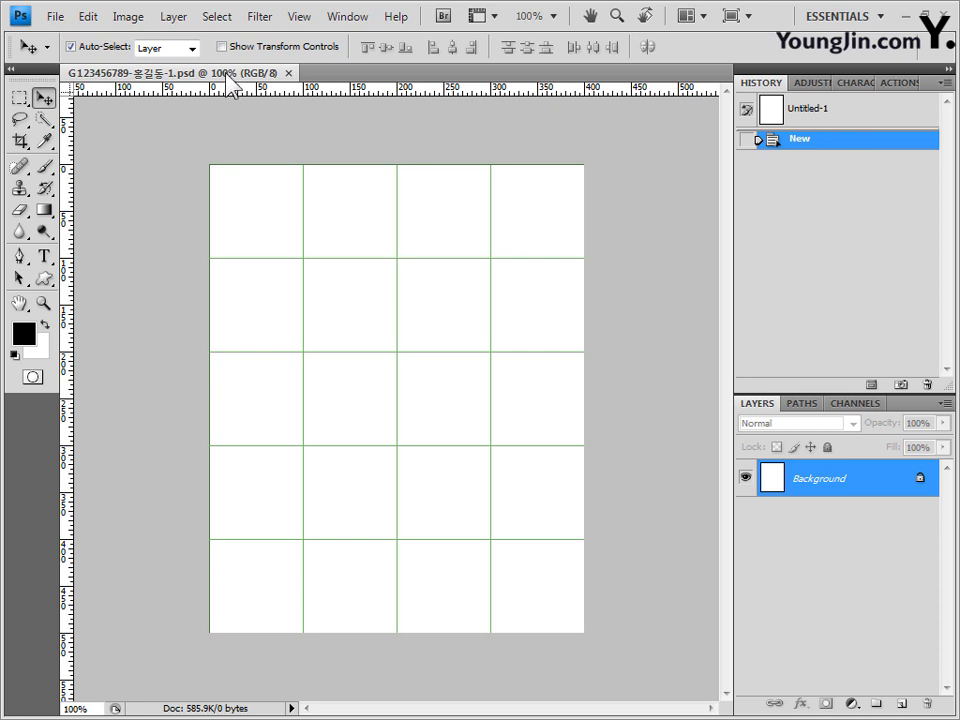
Detach the document from its docked tab into a floating window in the workspace
drag(240, 130, 240, 92)
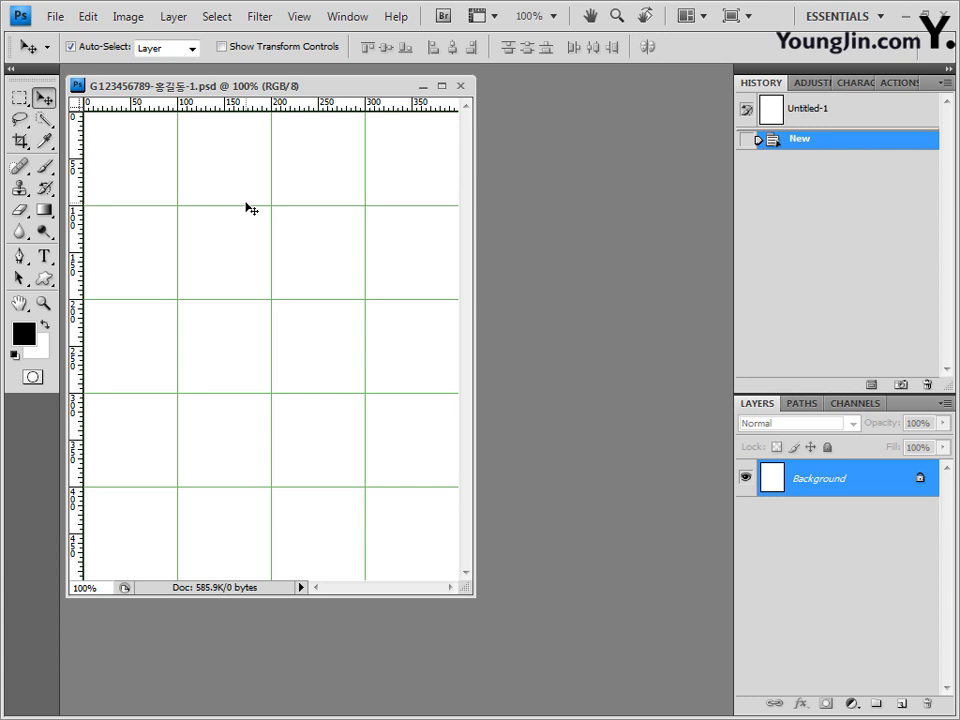
key(ctrl+plus)
key(ctrl+minus)
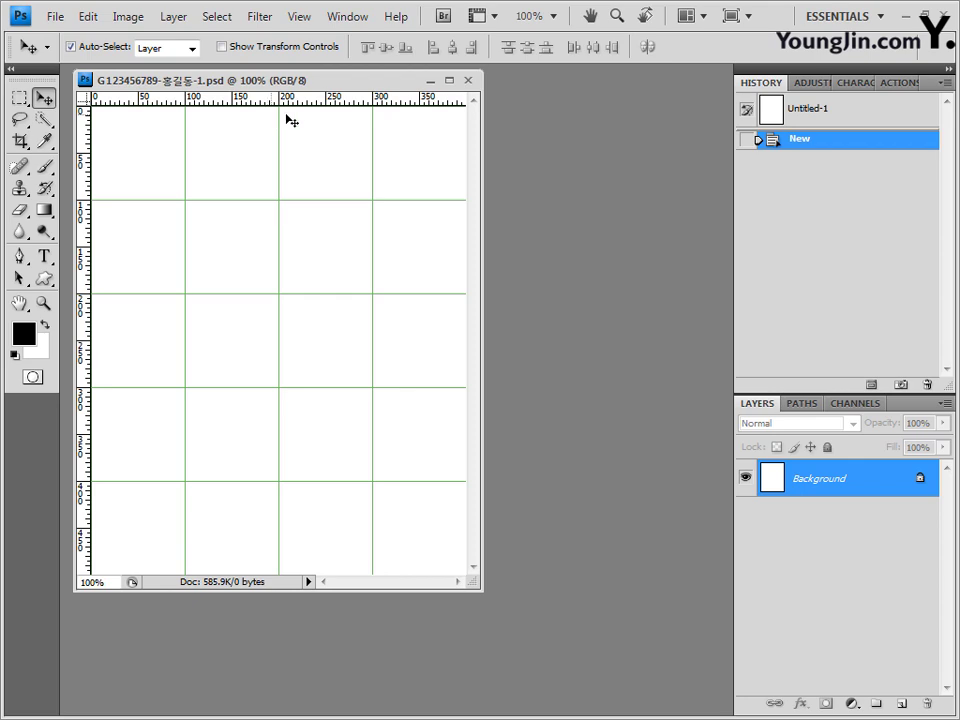
mouse_move(356, 82)
mouse_down()
mouse_move(382, 105)
mouse_move(386, 135)
mouse_move(386, 118)
mouse_move(381, 171)
mouse_move(410, 122)
mouse_move(437, 146)
mouse_move(381, 118)
mouse_move(368, 88)
mouse_up()
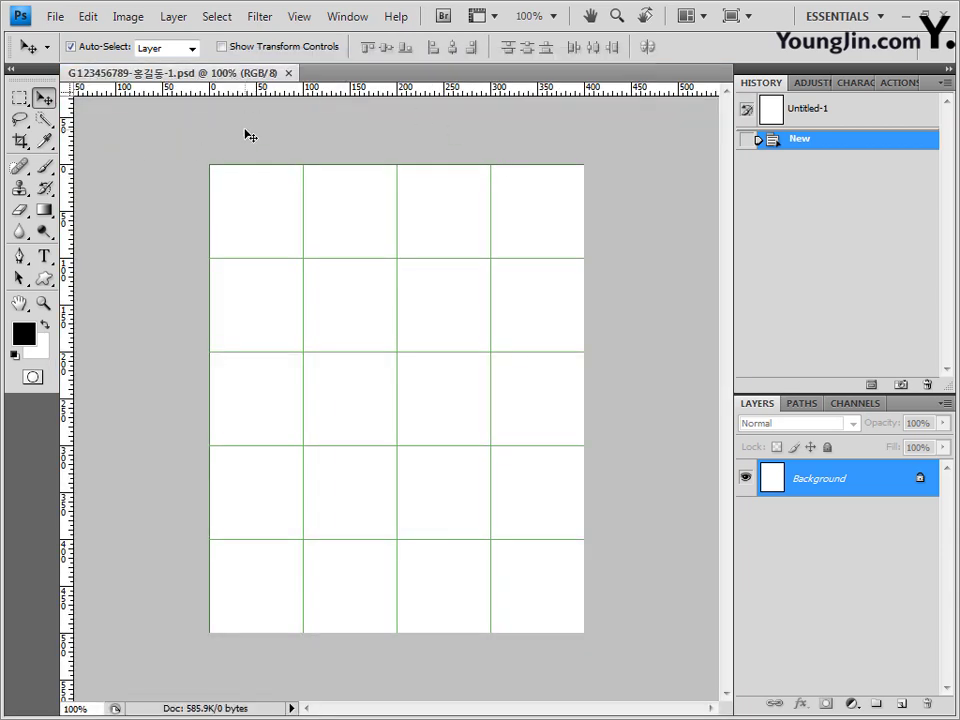
drag(257, 88, 388, 152)
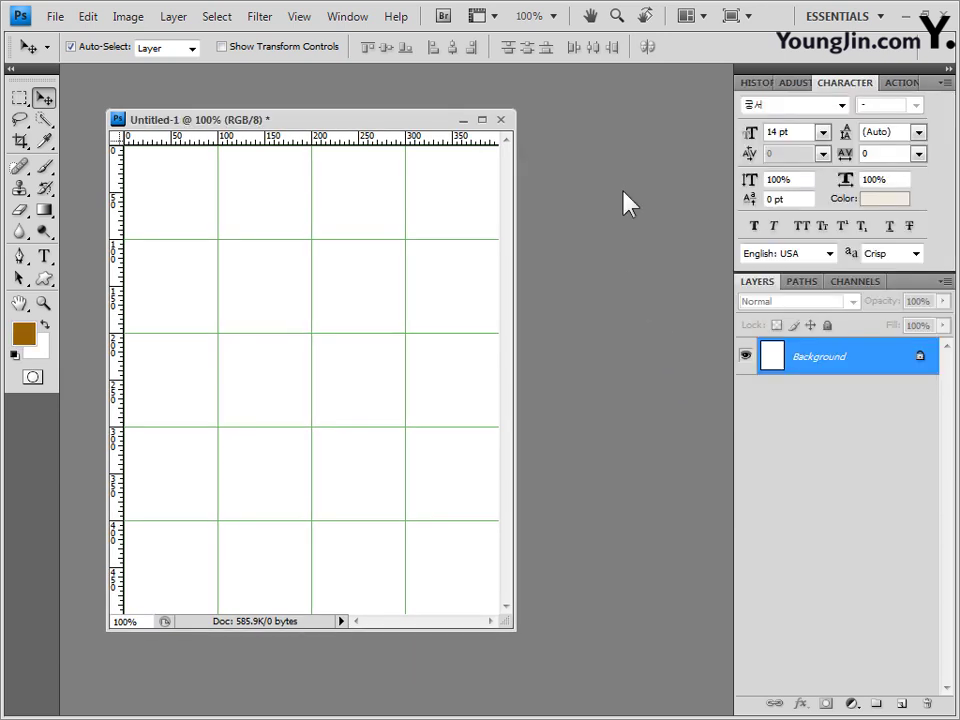
Open 2급-1.jpg from the exercise's file folder in Photoshop and float it in its own window
key(alt+Tab)
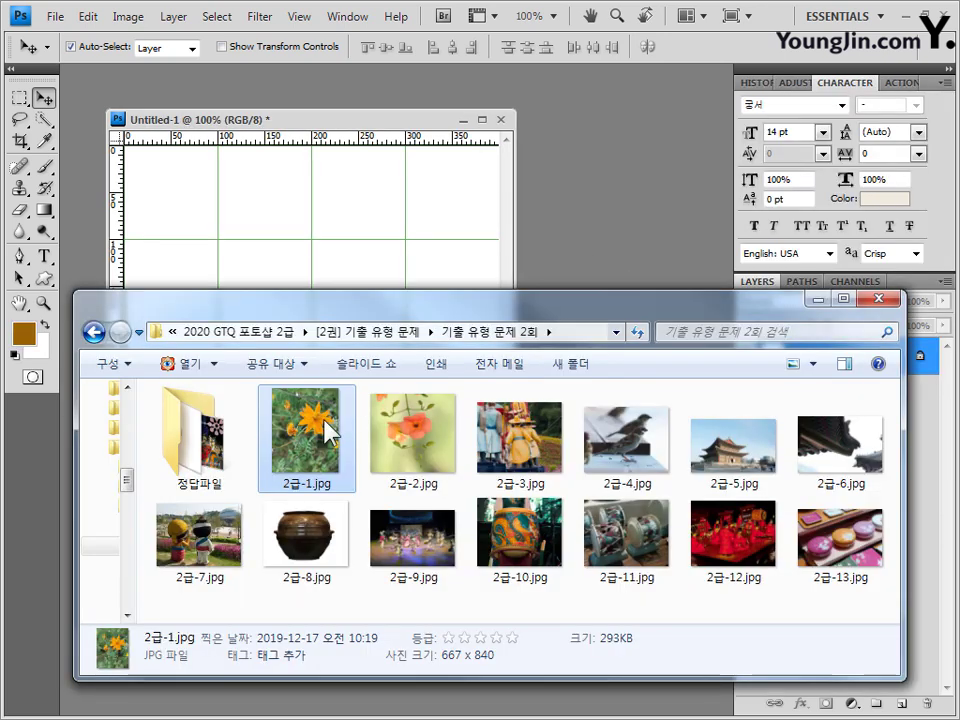
drag(315, 439, 605, 225)
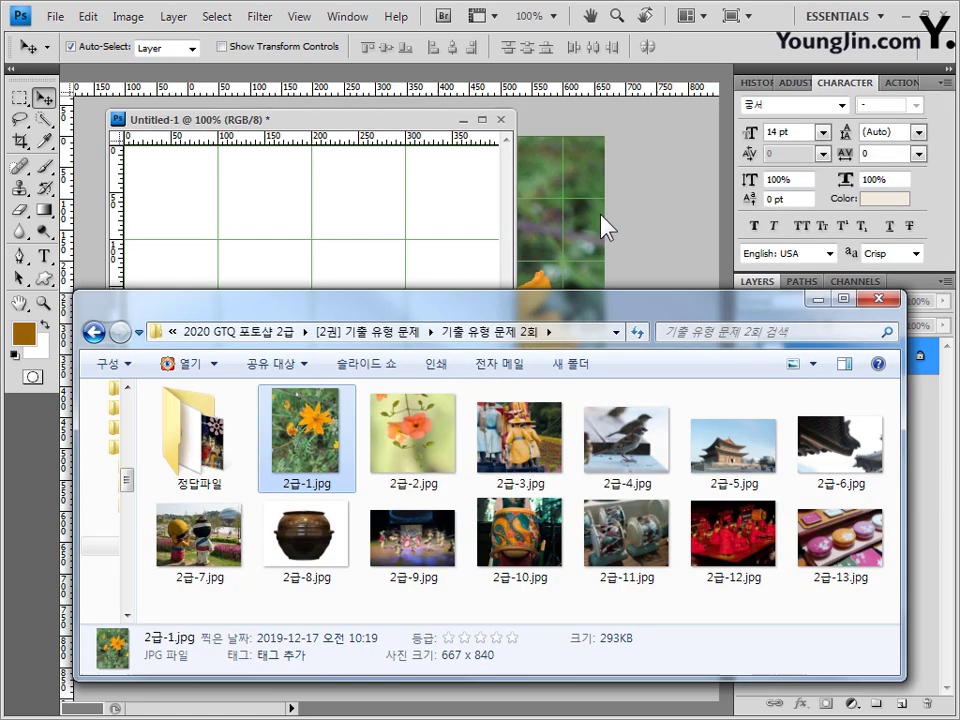
drag(187, 77, 467, 167)
Copy the entire flower photo into the Untitled-1 document as a new layer and close the source image
key(ctrl+a)
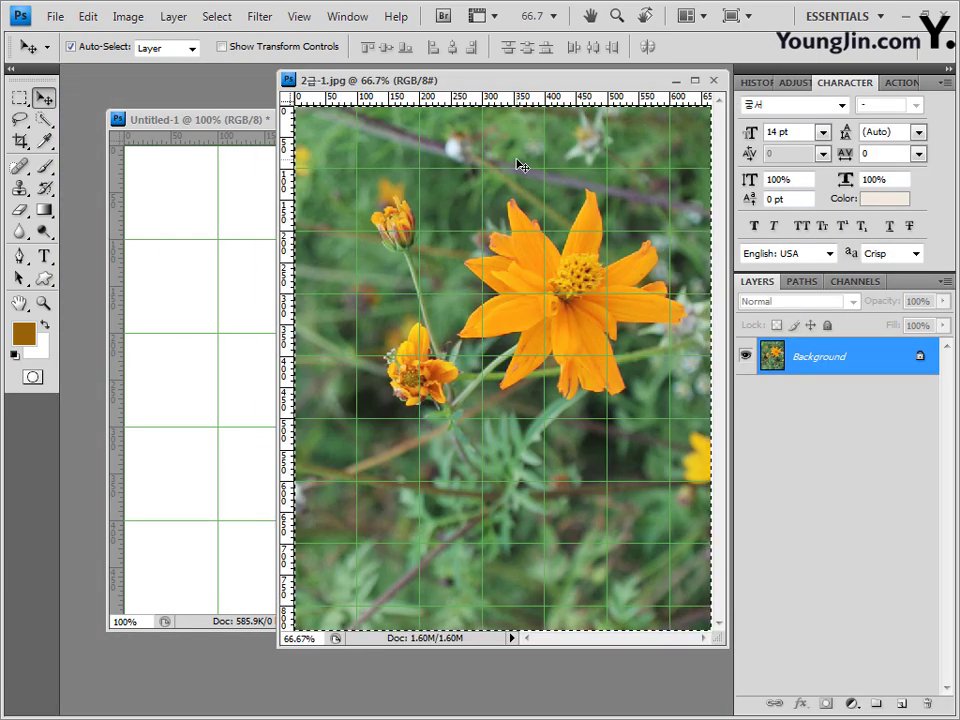
click(185, 119)
key(ctrl+v)
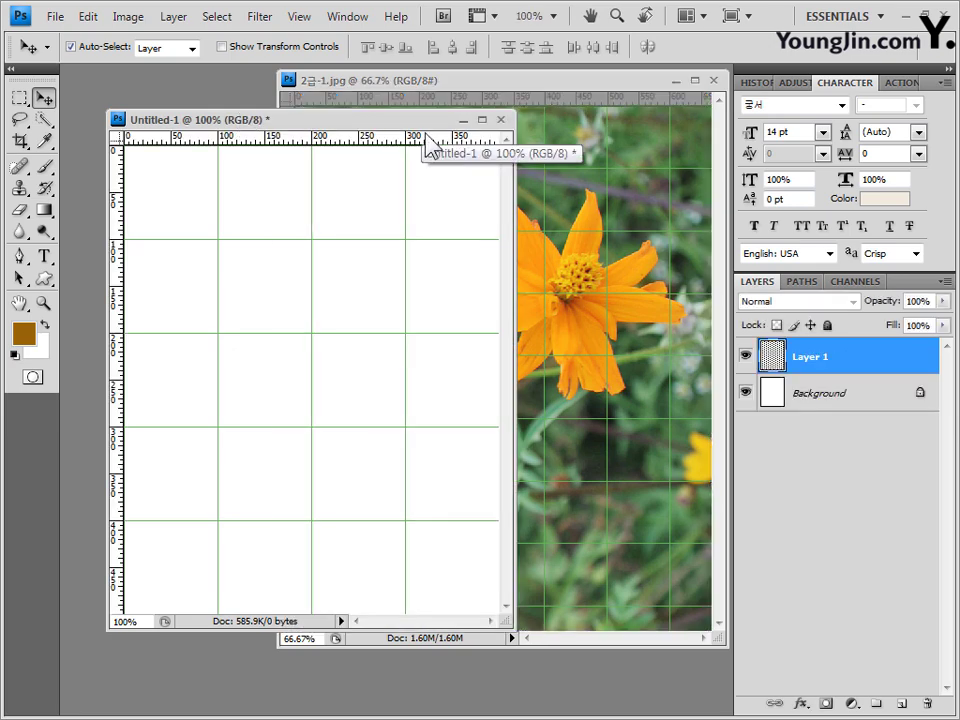
click(640, 80)
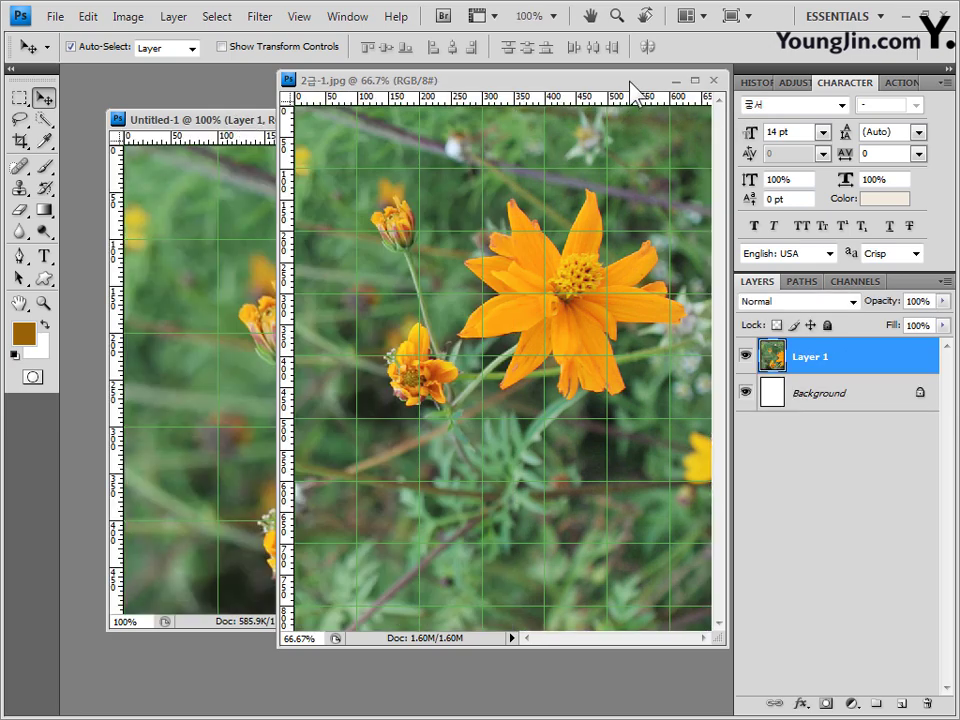
click(713, 80)
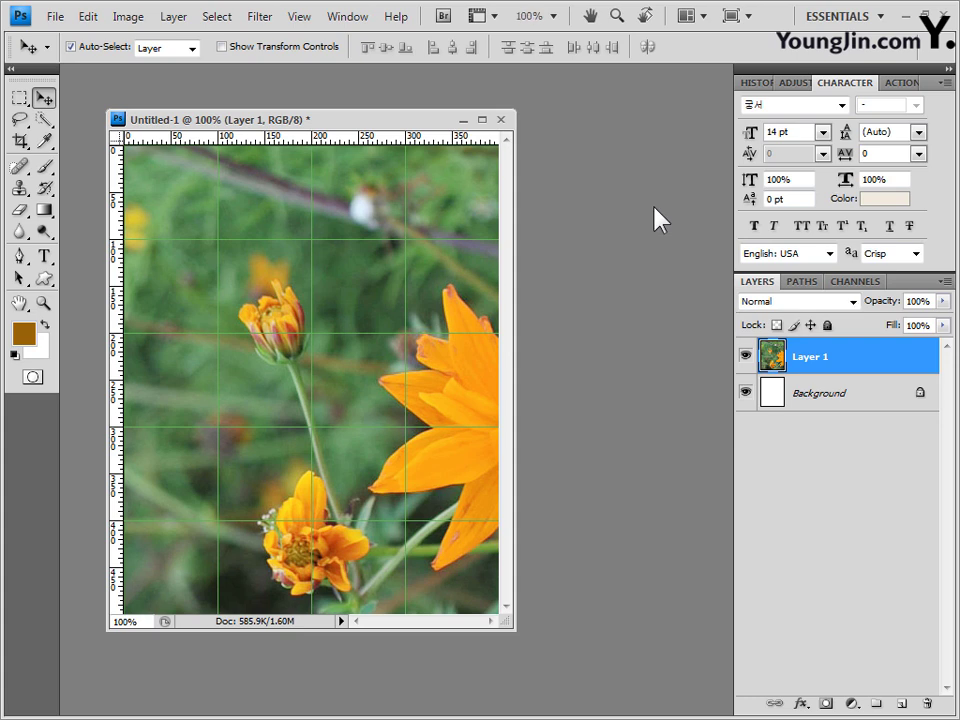
Start a free transform on the pasted photo, enlarge the document window around the canvas and flip the photo horizontally
key(ctrl+t)
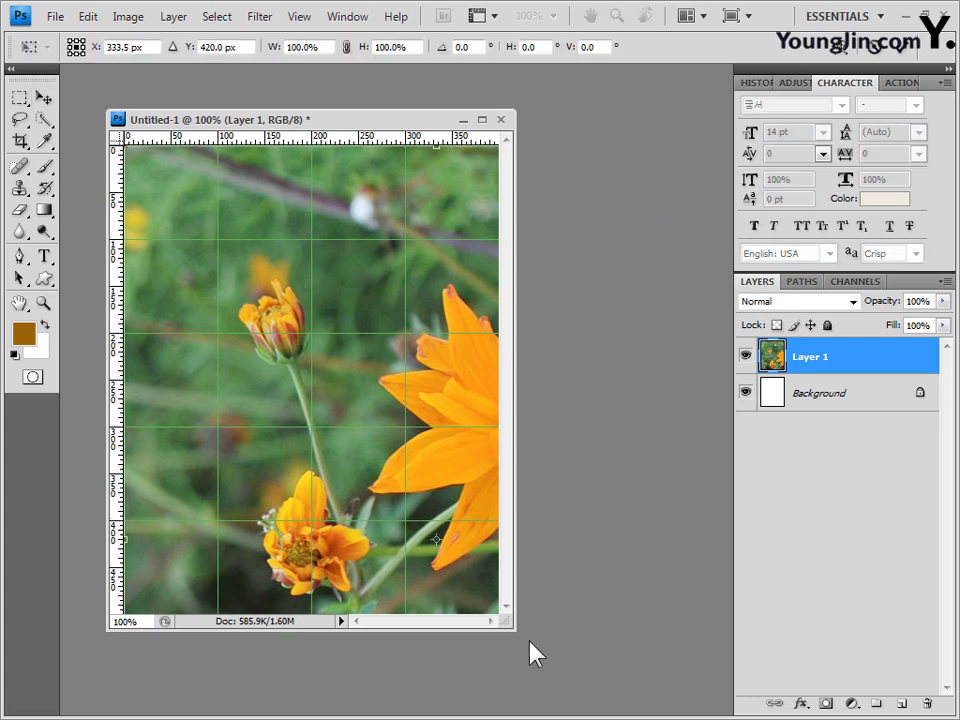
drag(519, 637, 660, 716)
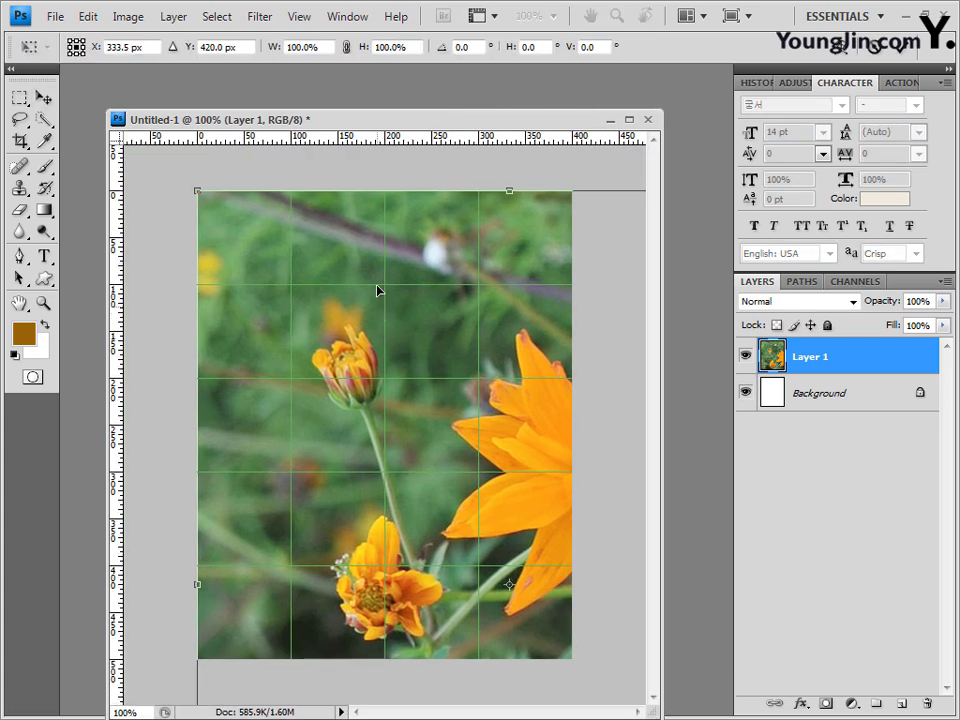
right_click(409, 236)
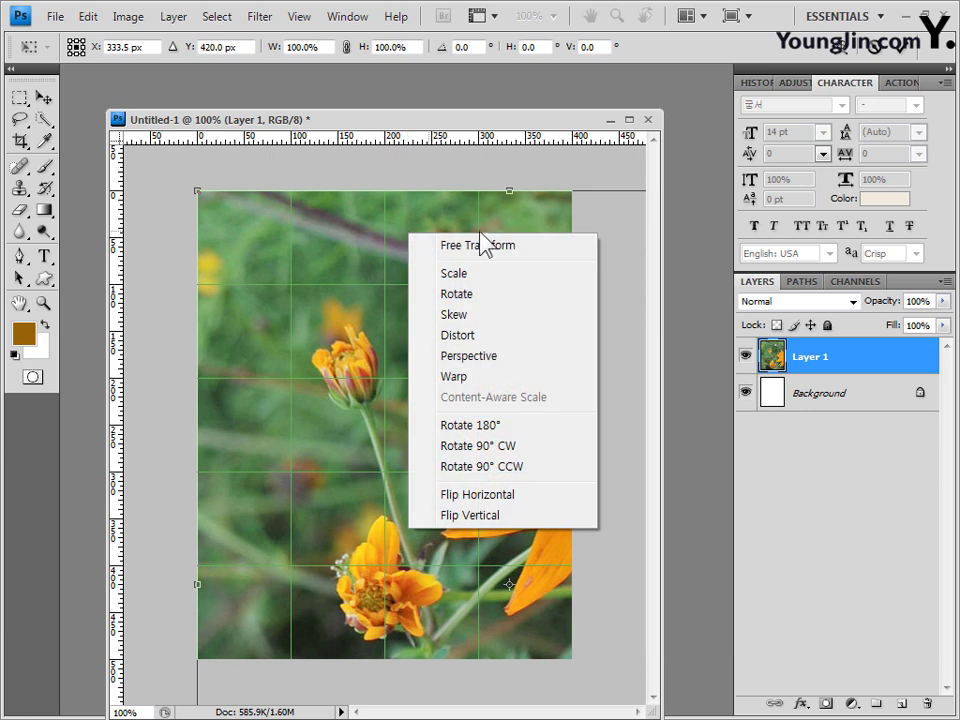
click(480, 494)
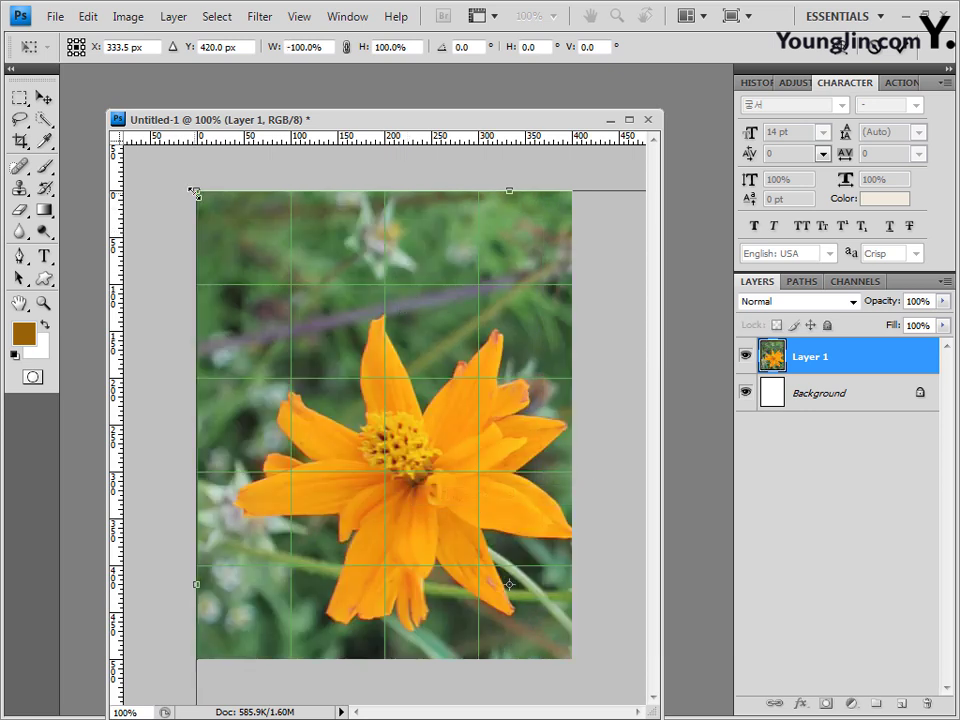
Scale the flipped photo to about 60%, fit it over the whole canvas and apply the transform
drag(196, 190, 368, 365)
drag(428, 417, 258, 234)
drag(140, 148, 208, 208)
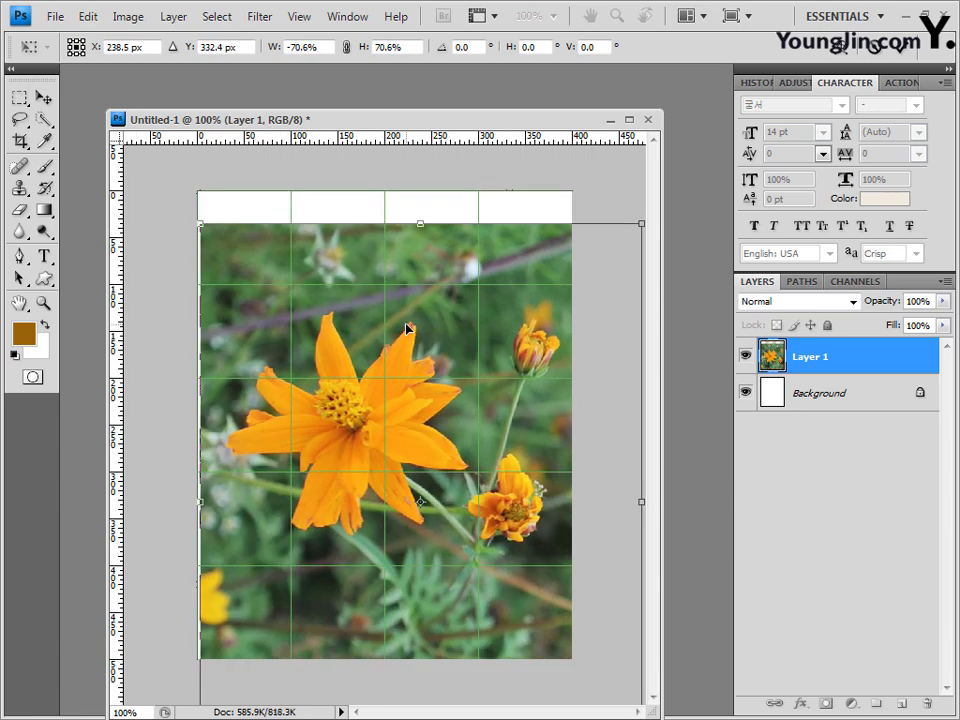
drag(409, 328, 377, 259)
drag(169, 154, 195, 189)
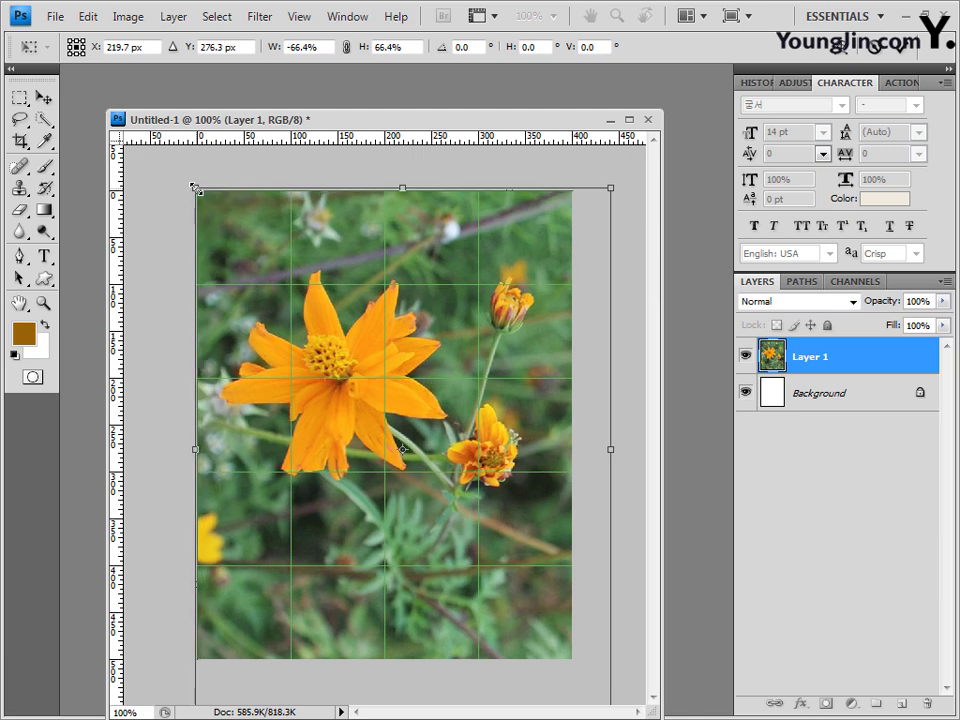
drag(611, 703, 572, 661)
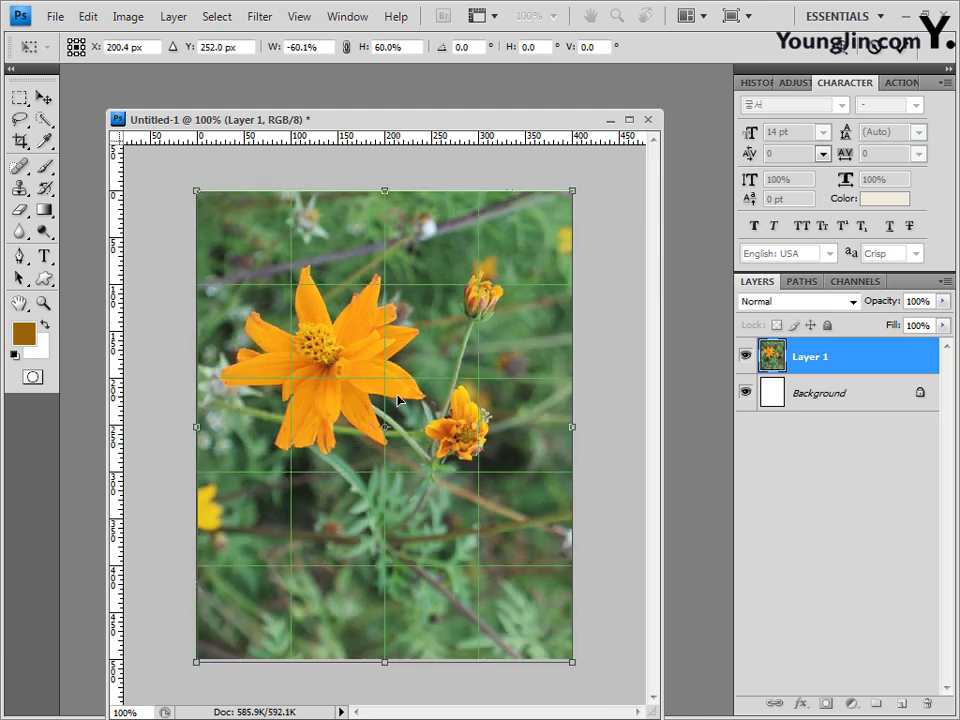
key(Return)
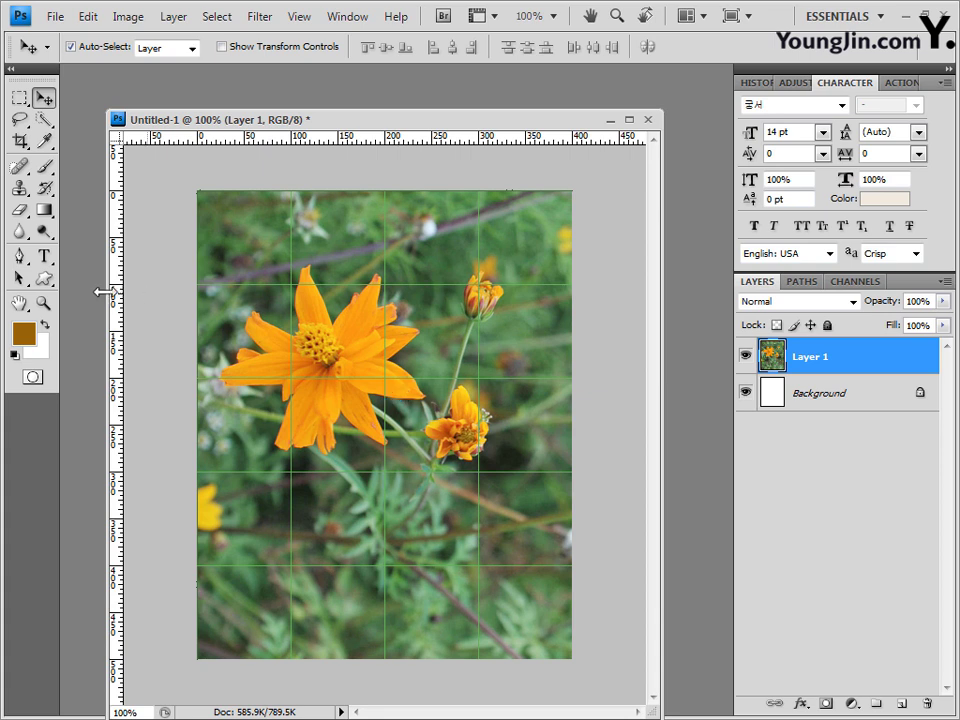
Select the large orange flower with a 10 px Quick Selection brush and copy it to a new layer
click(44, 120)
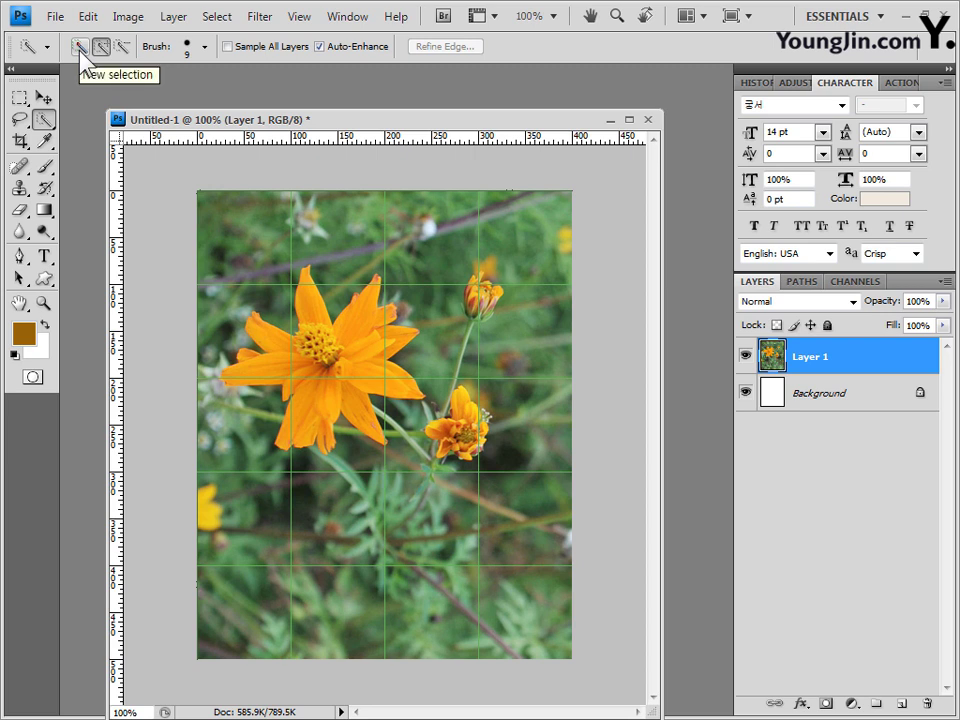
click(205, 47)
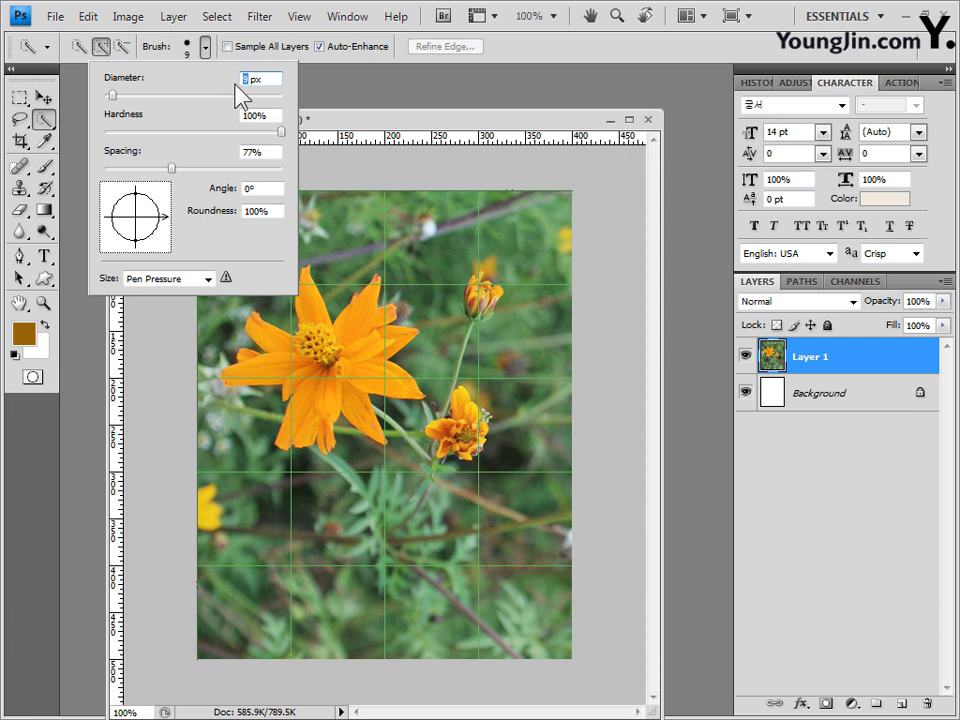
click(246, 84)
click(420, 124)
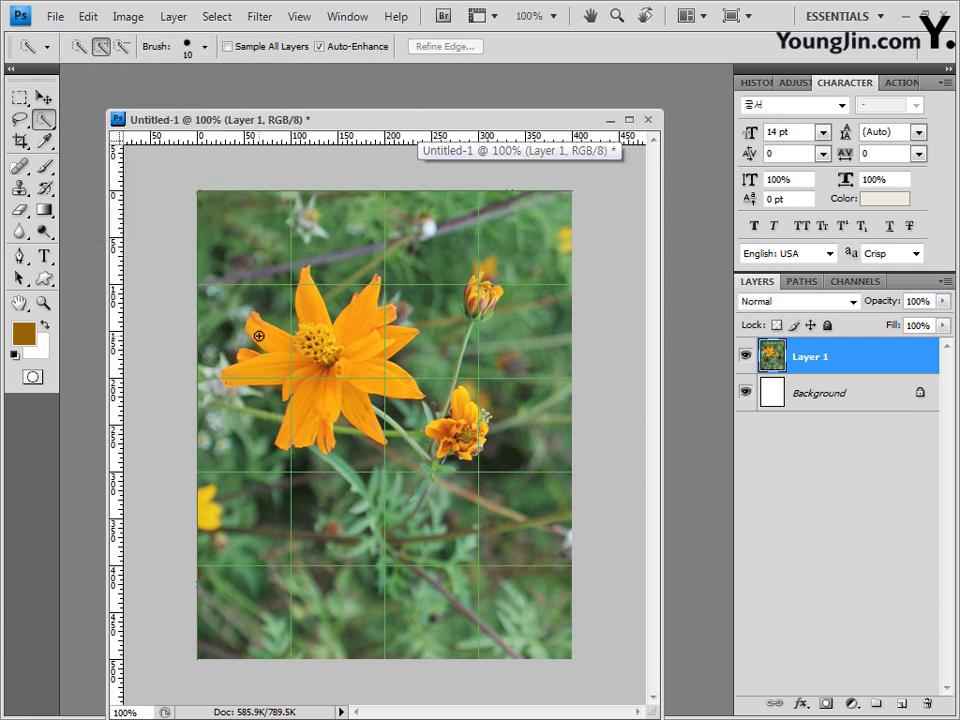
mouse_move(258, 336)
mouse_down()
mouse_move(312, 366)
mouse_move(262, 381)
mouse_move(255, 371)
mouse_move(314, 353)
mouse_move(308, 292)
mouse_move(317, 369)
mouse_move(356, 341)
mouse_move(363, 316)
mouse_move(373, 326)
mouse_move(318, 372)
mouse_up()
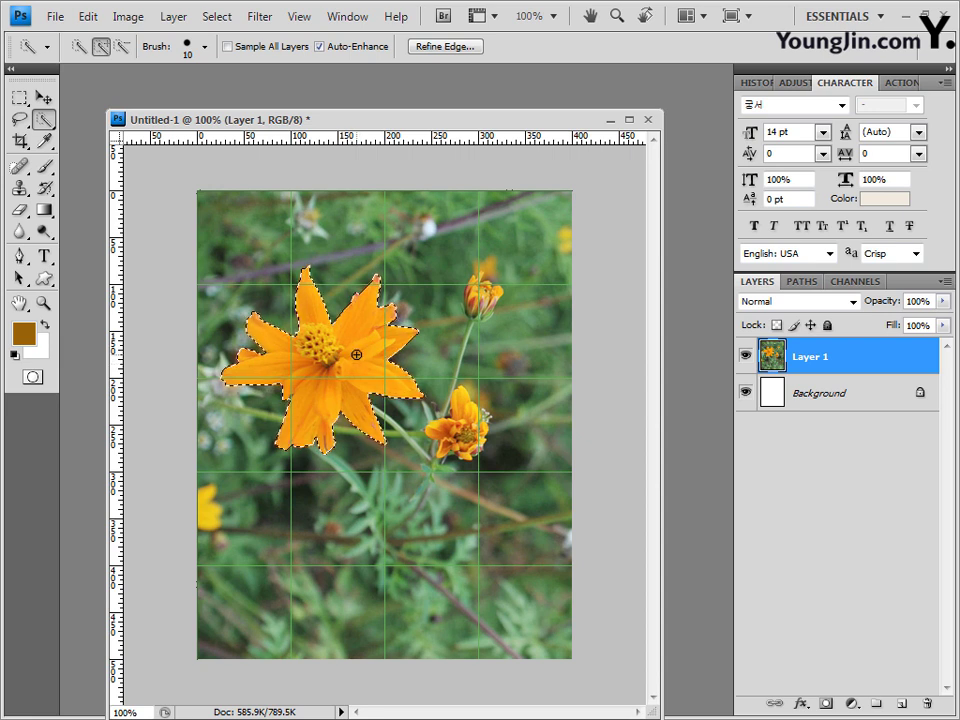
key(ctrl+j)
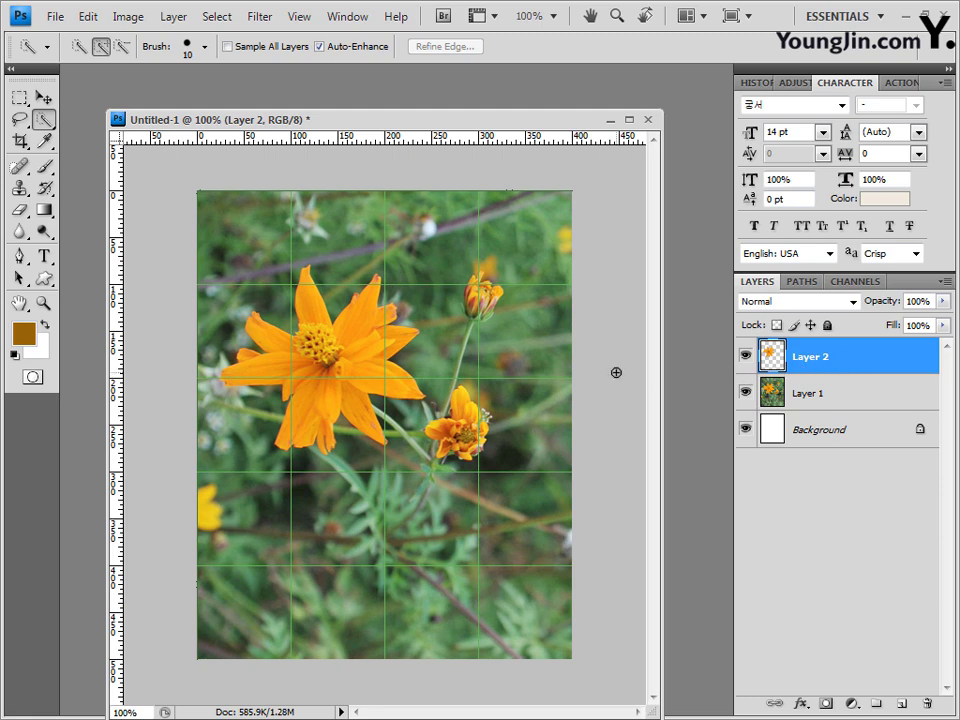
Scale the copied flower to about 73%, place it at the canvas's right edge around X 330, Y 317 px and apply the transform
key(ctrl+t)
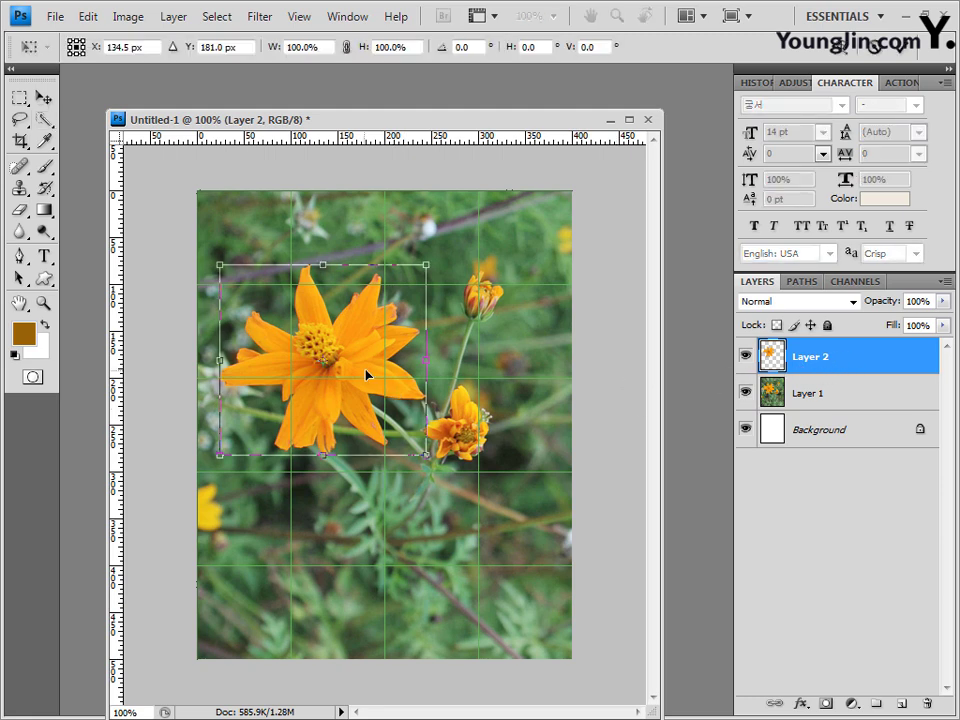
drag(369, 373, 514, 489)
drag(366, 568, 472, 525)
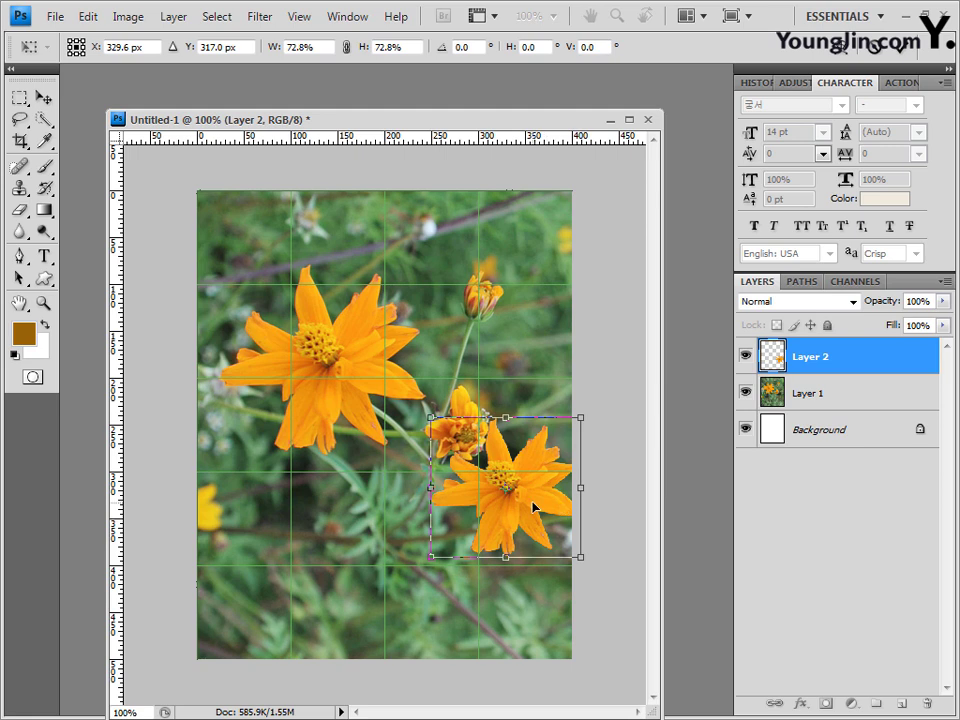
key(Return)
key(w)
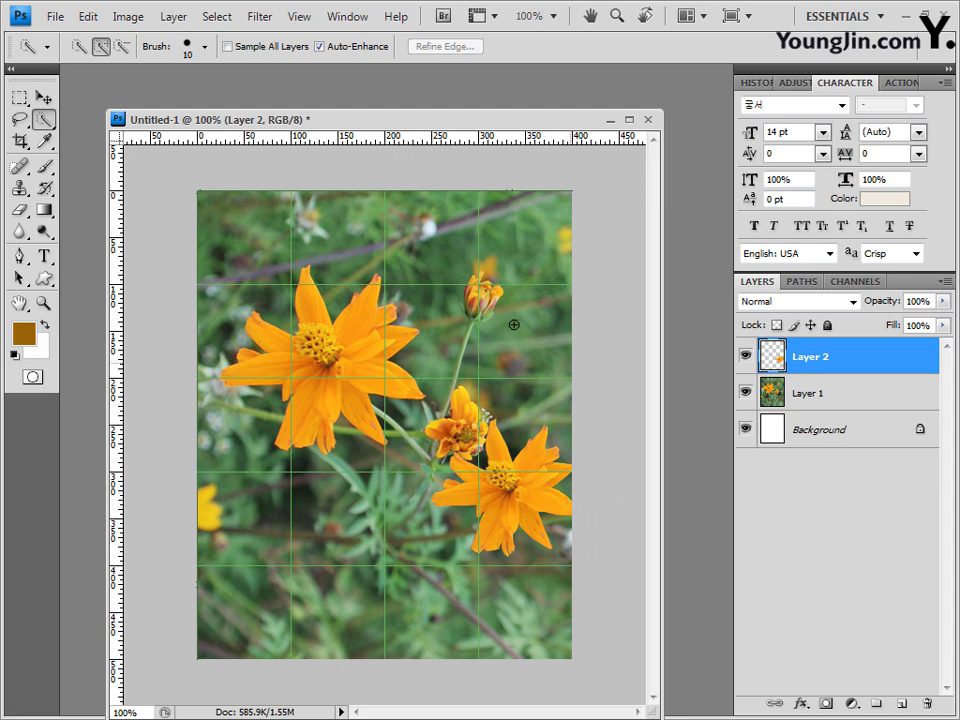
Activate the Custom Shape tool, replace the current shapes with the Nature set and choose the pointed seven-lobed leaf
click(46, 280)
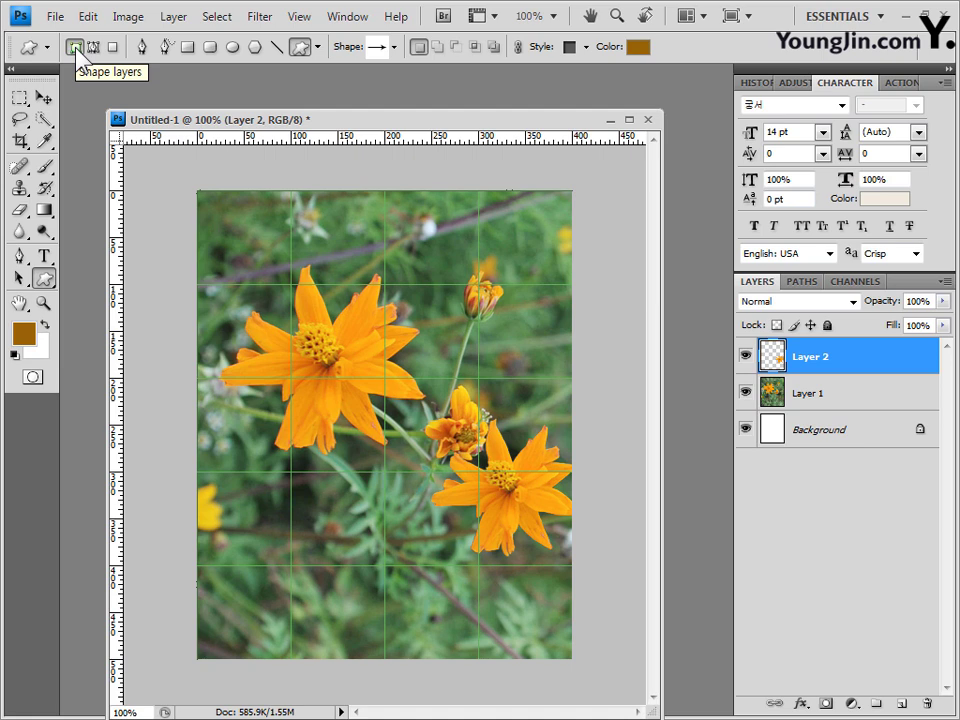
click(395, 47)
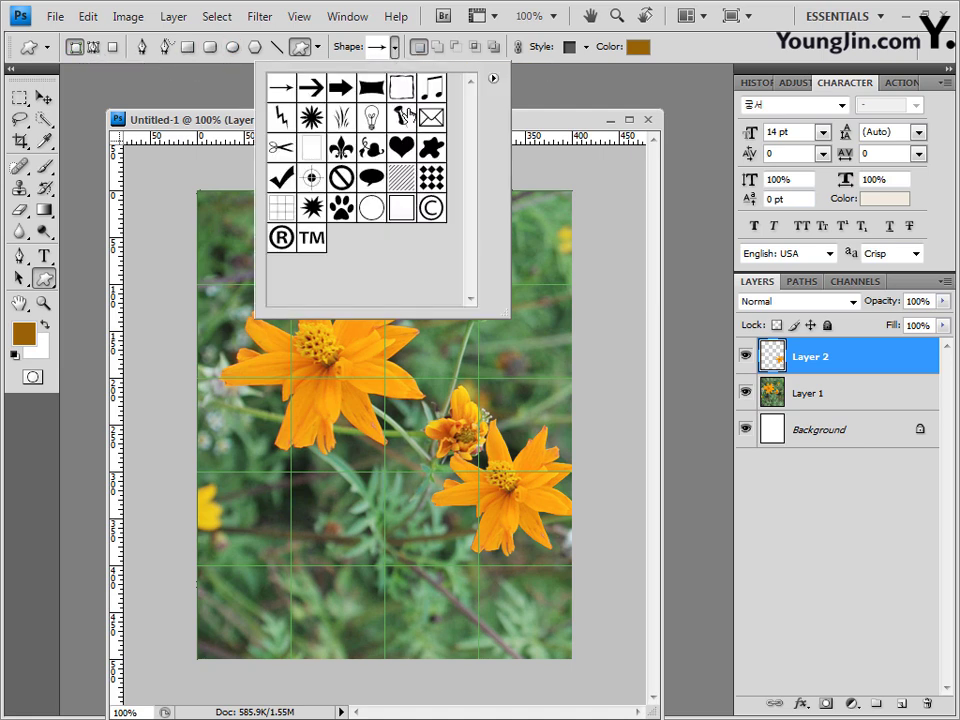
click(494, 79)
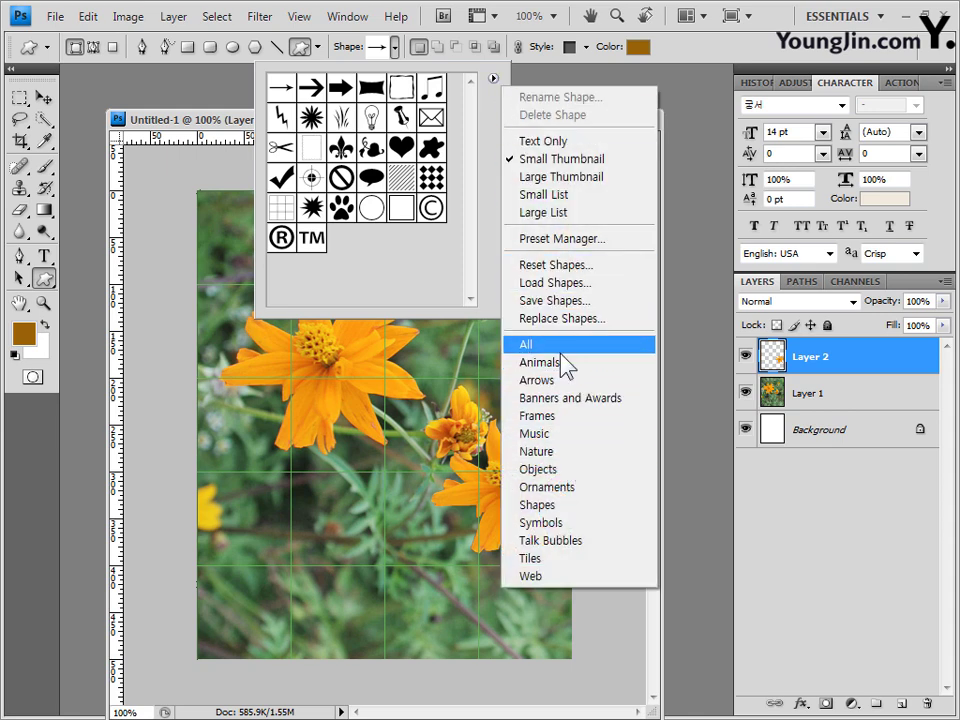
click(565, 455)
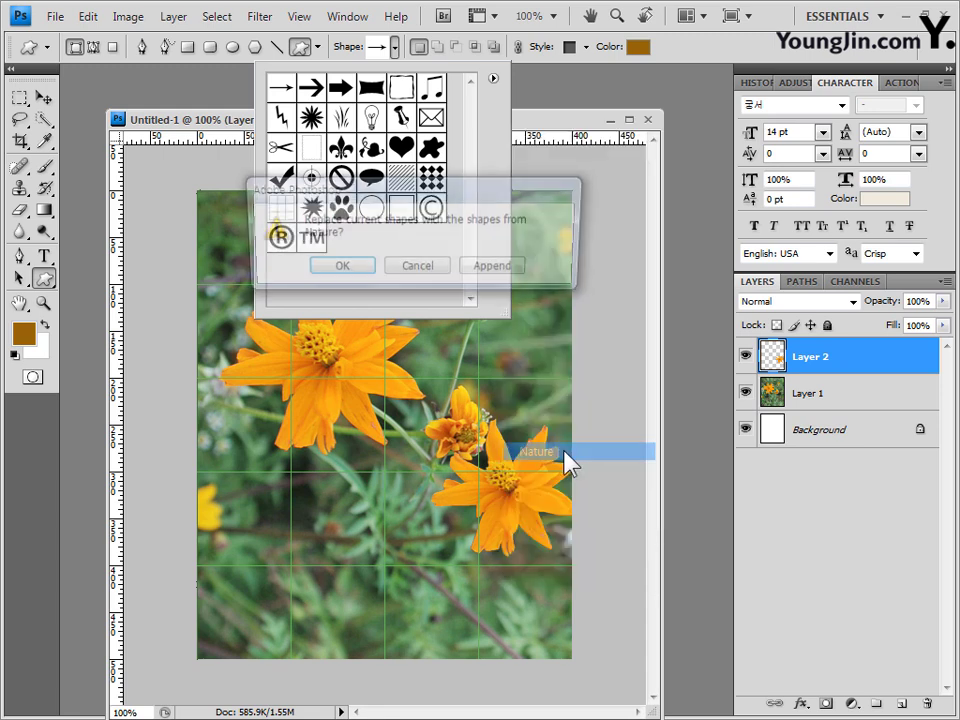
click(349, 270)
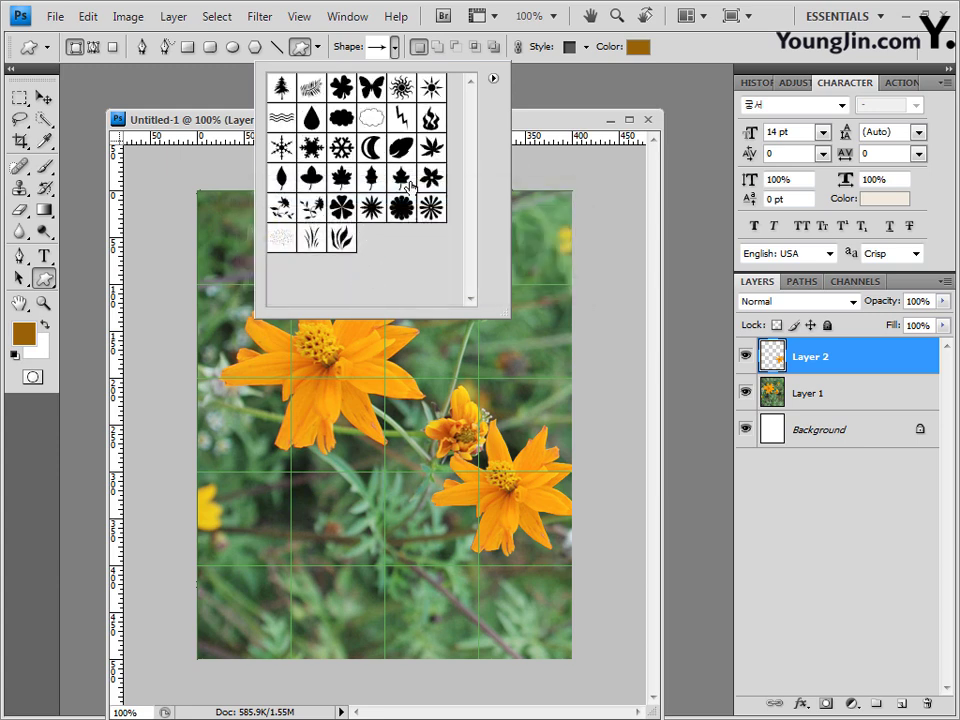
click(432, 147)
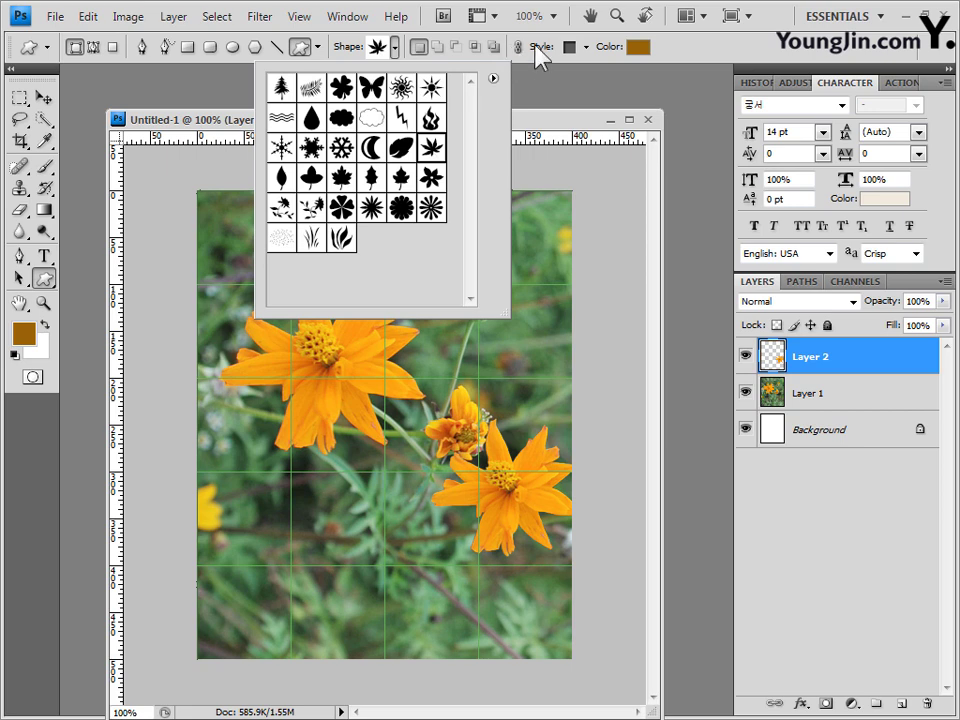
Set the shape's style to none and its color to 003300
click(587, 47)
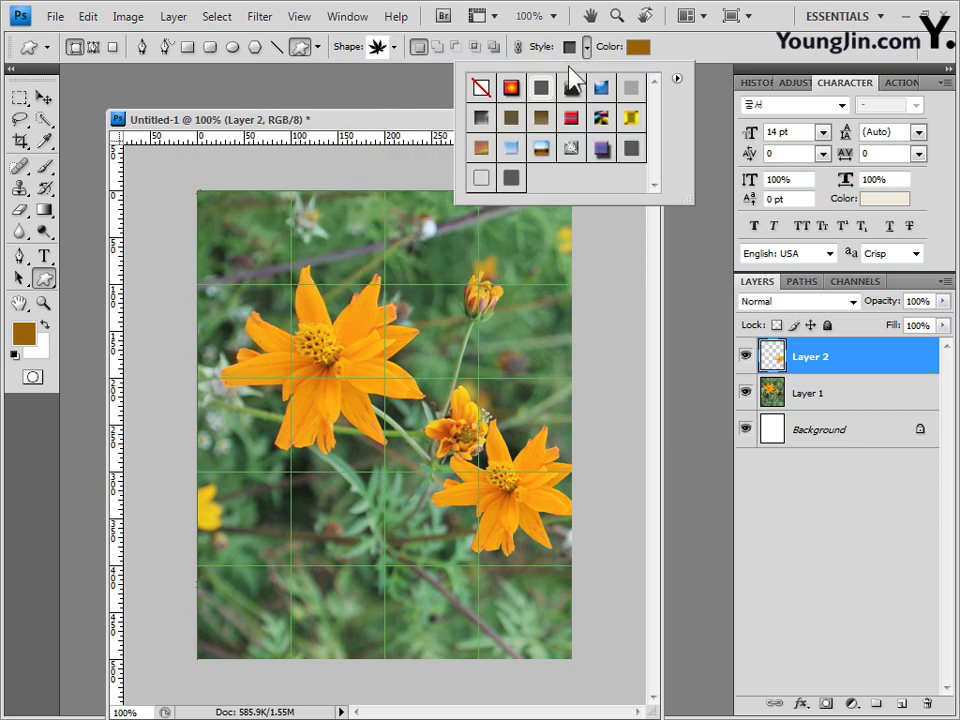
click(481, 88)
click(638, 48)
drag(503, 566, 420, 564)
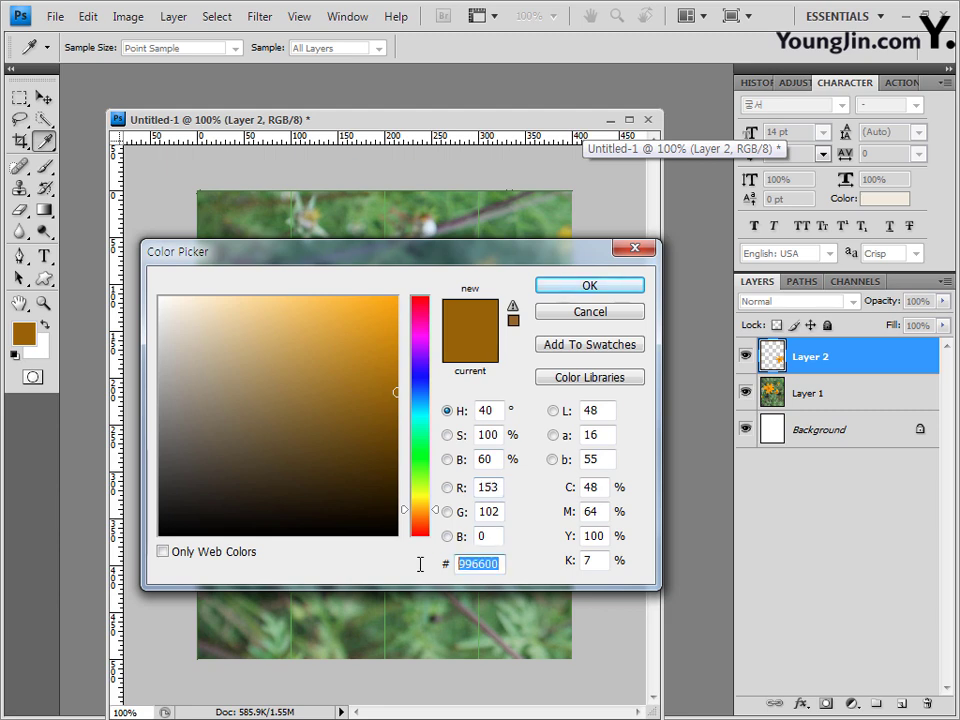
text(003300)
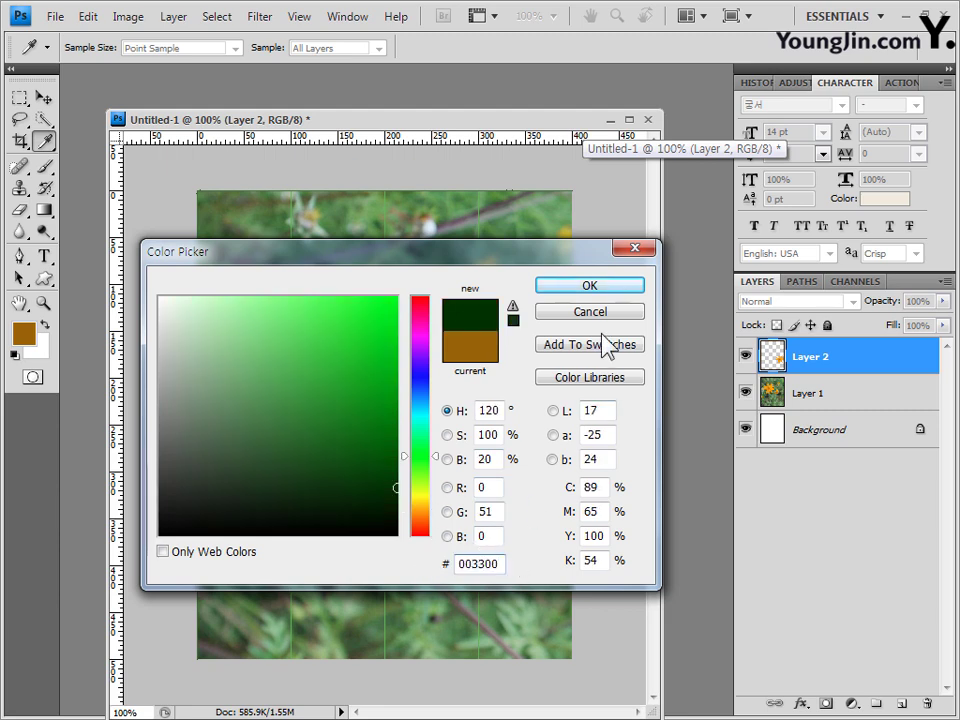
click(607, 291)
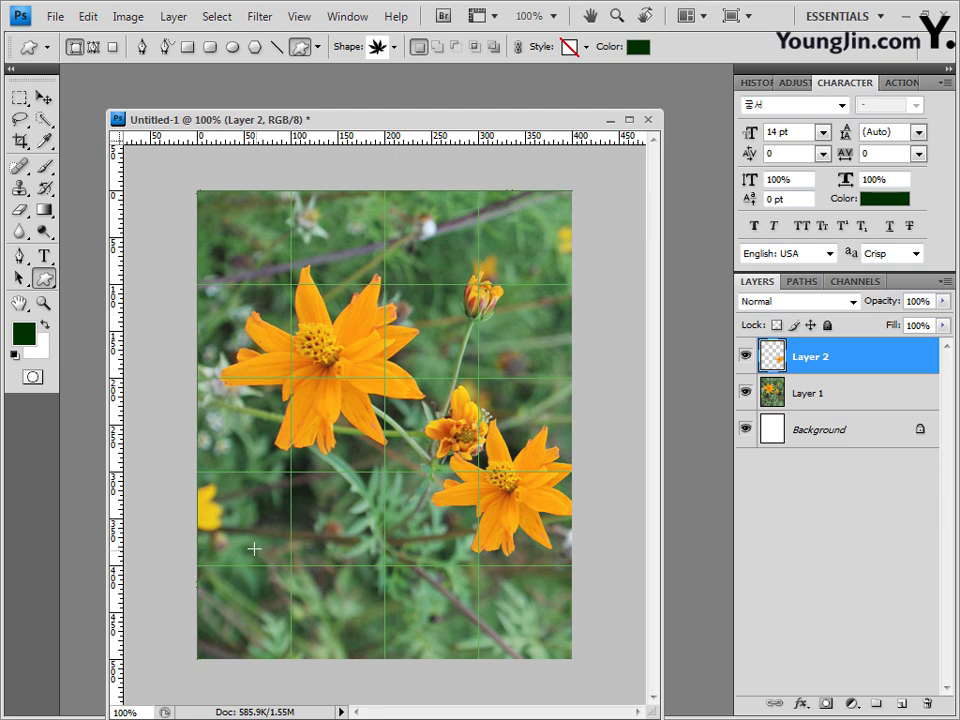
Draw the dark green leaf near the canvas's lower left and place it at about X 101.5, Y 435.7 px
drag(253, 548, 371, 660)
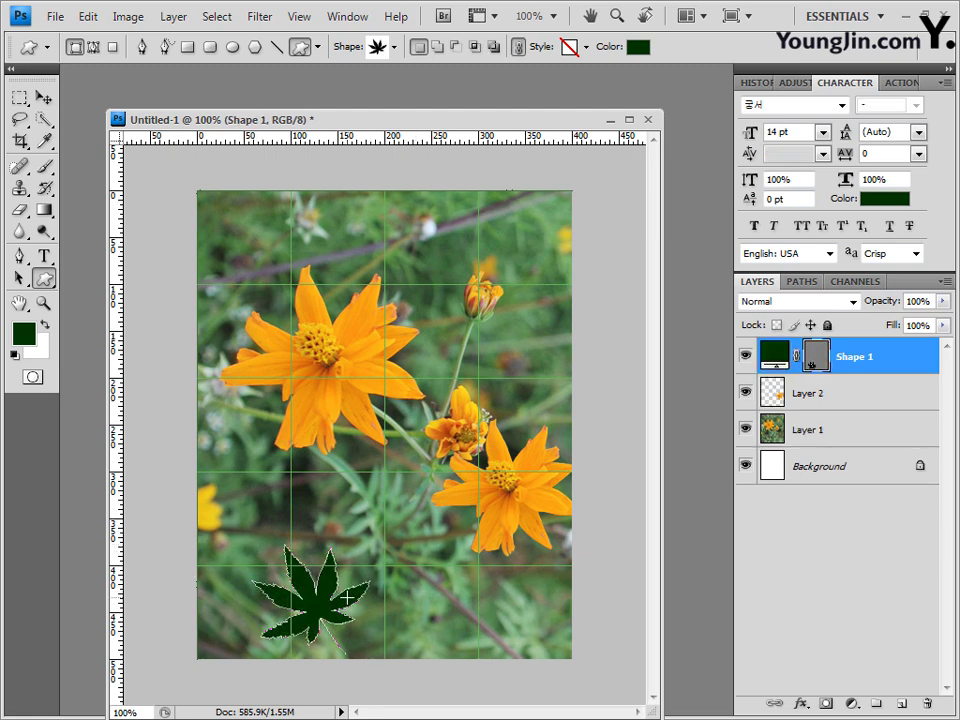
key(ctrl+t)
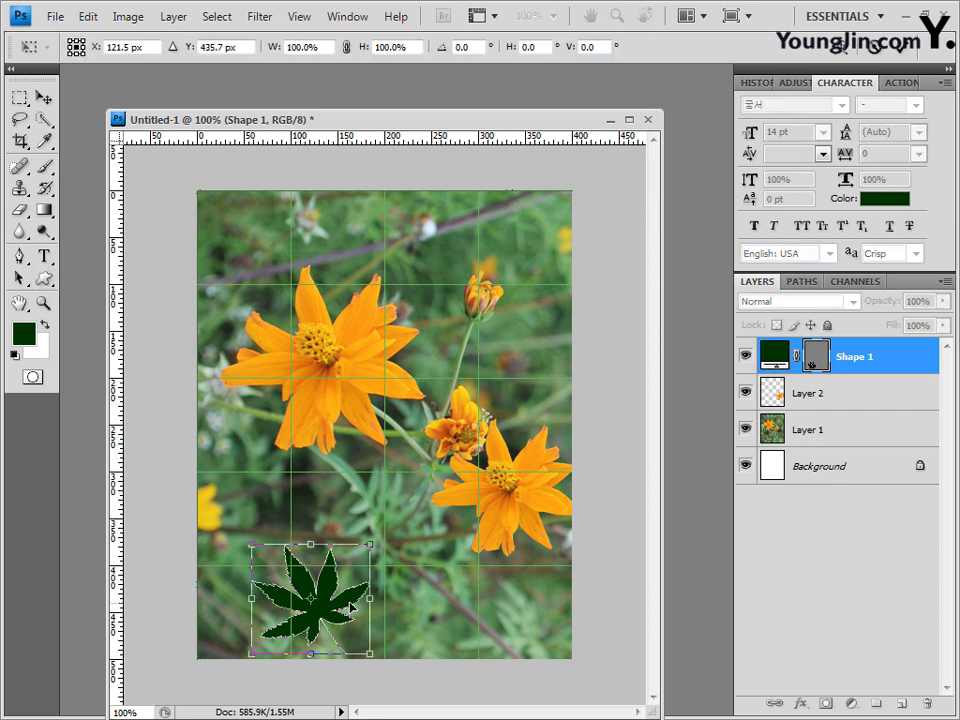
drag(349, 607, 329, 607)
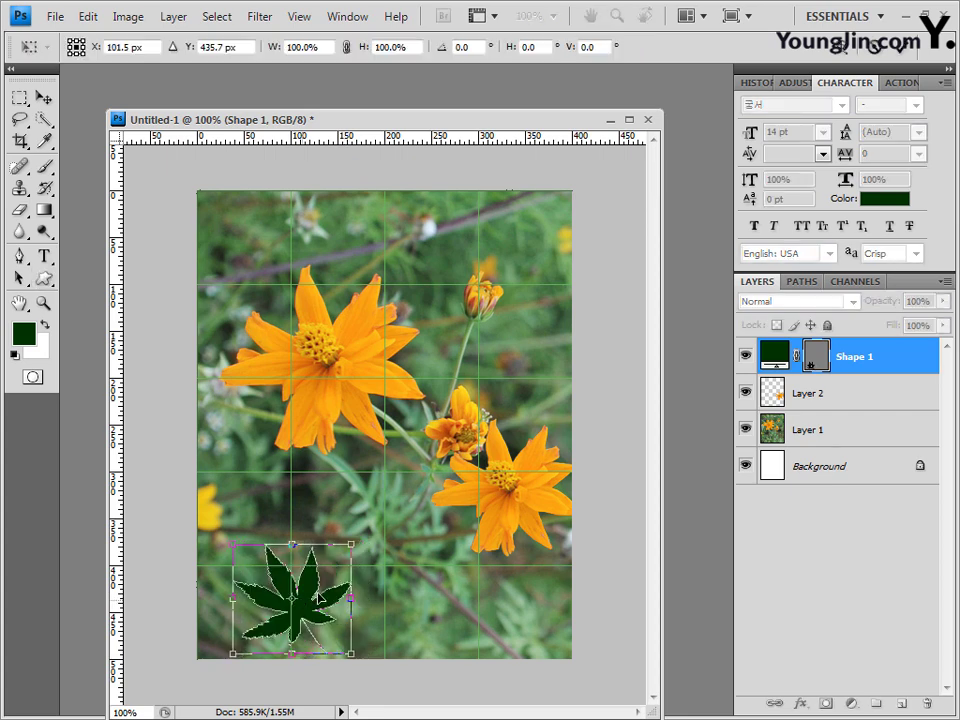
key(Return)
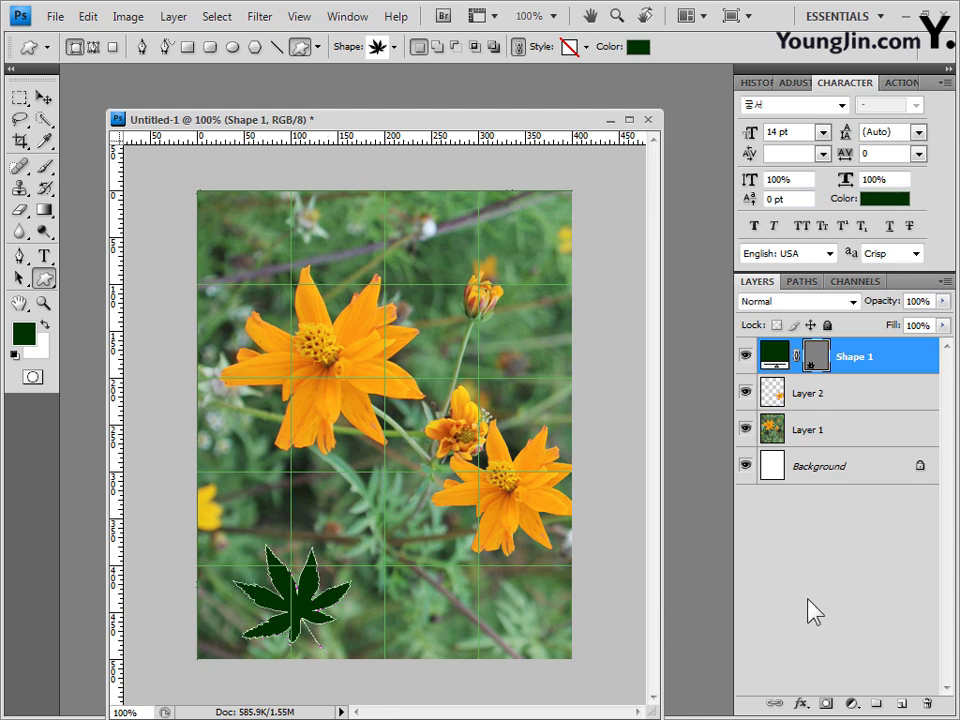
Add an Outer Glow to the green leaf with Screen blending, 75% opacity and 5 px size
click(801, 704)
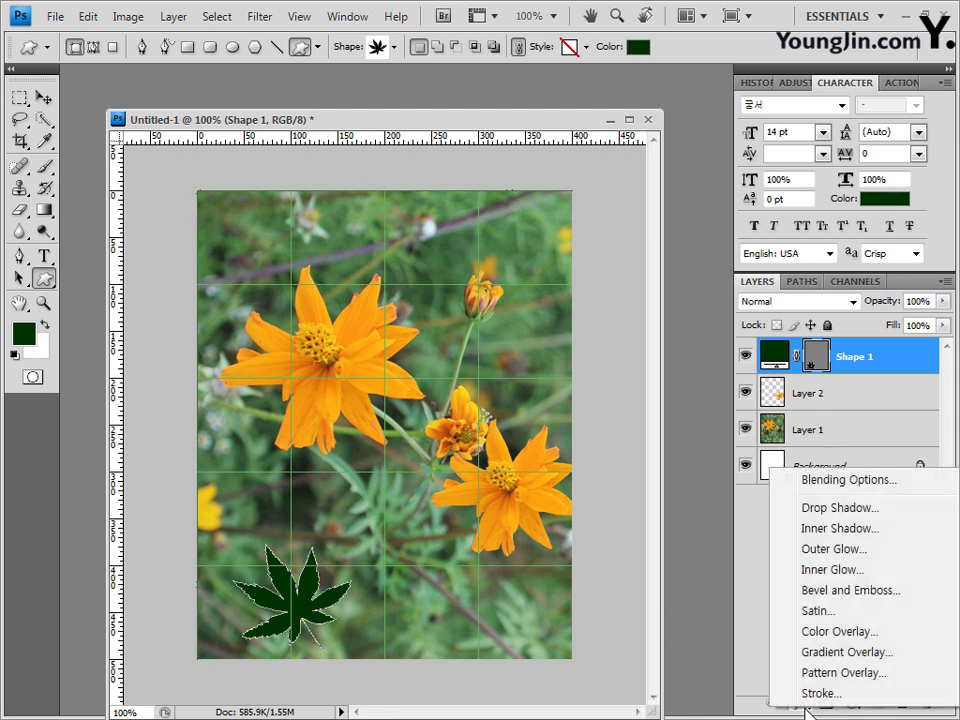
click(833, 550)
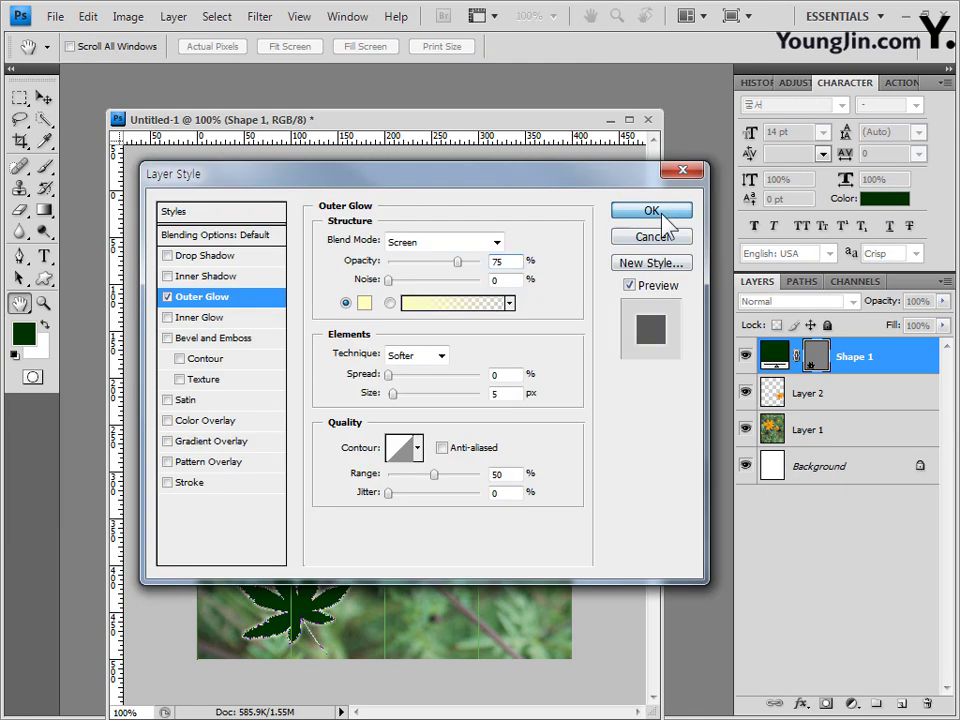
click(660, 218)
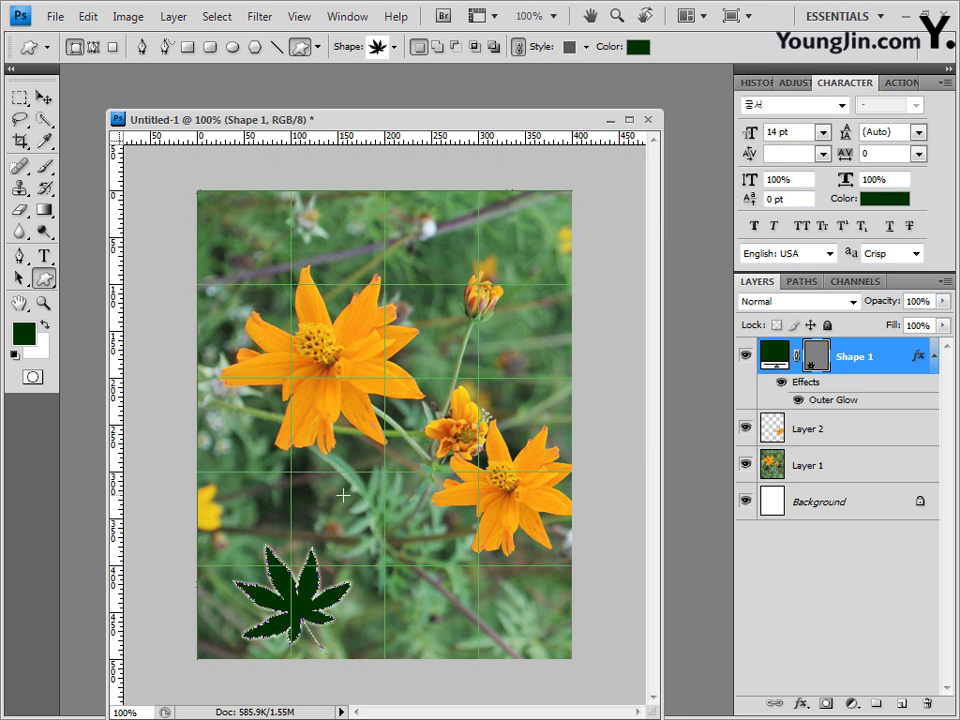
Duplicate the green leaf's shape layer and move the copy right to about X 177.5, Y 422.7 px
click(417, 46)
key(ctrl+j)
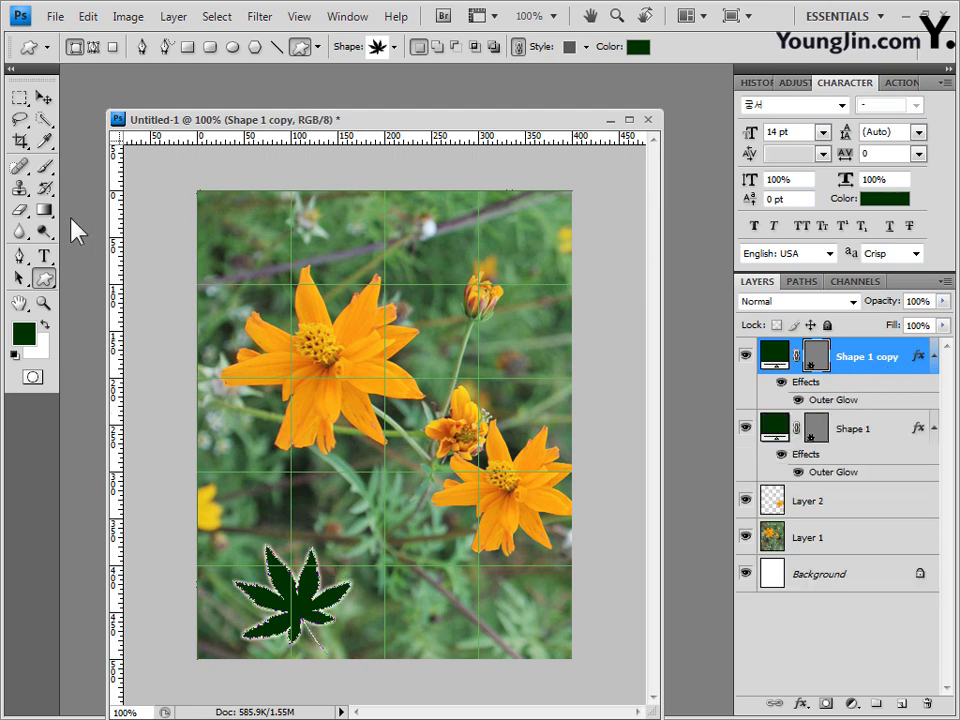
click(44, 97)
drag(300, 604, 367, 590)
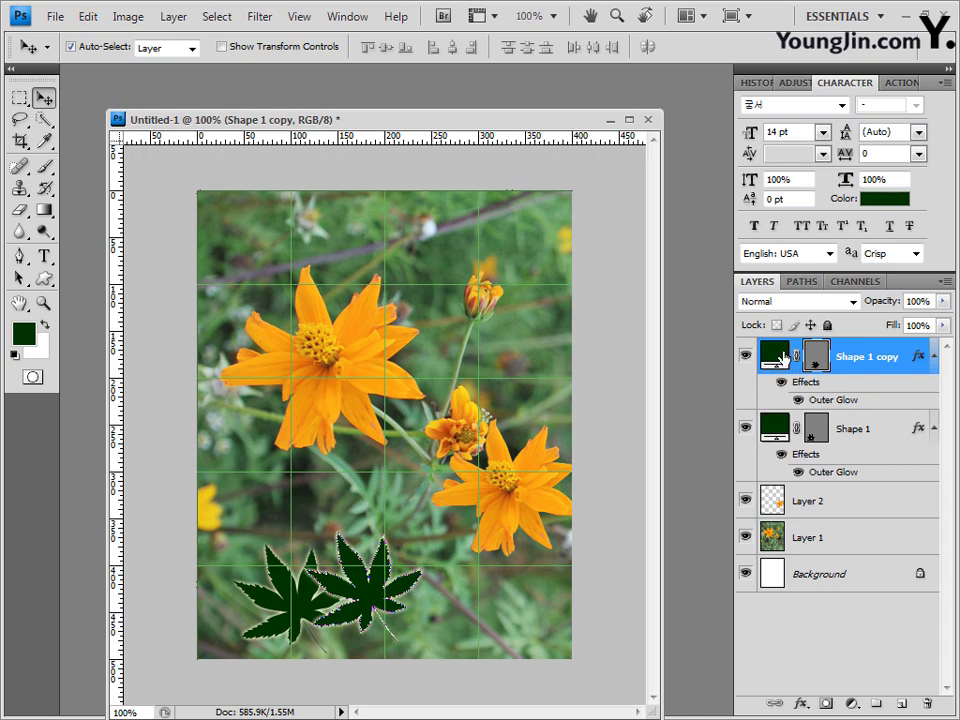
Set the fill color of the copied leaf to 993300
double_click(783, 356)
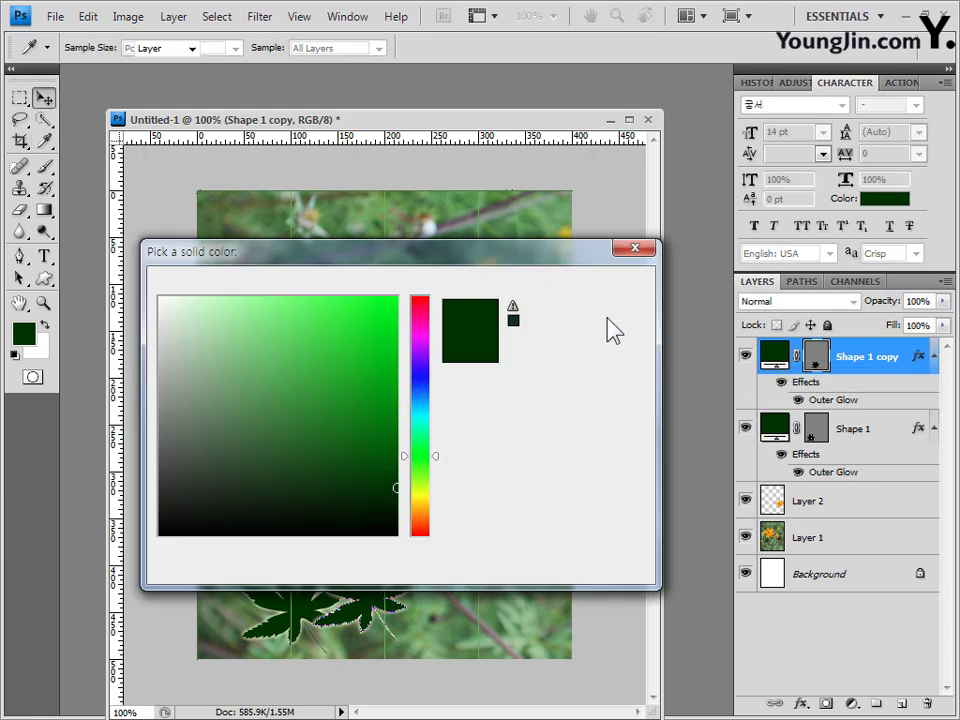
click(613, 330)
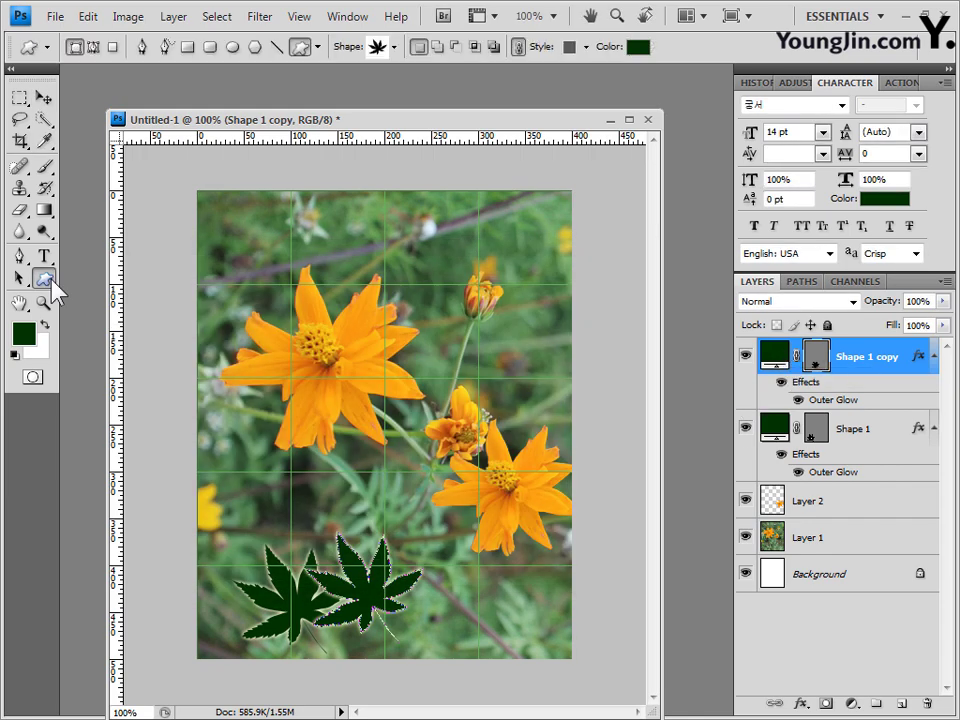
click(633, 48)
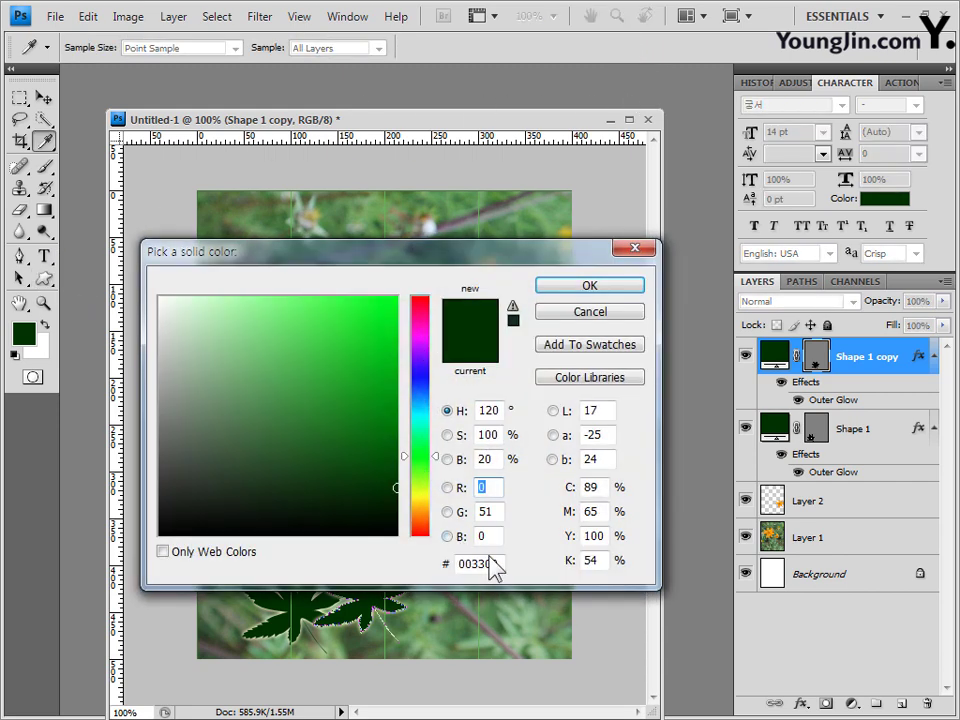
drag(500, 566, 425, 566)
text(993300)
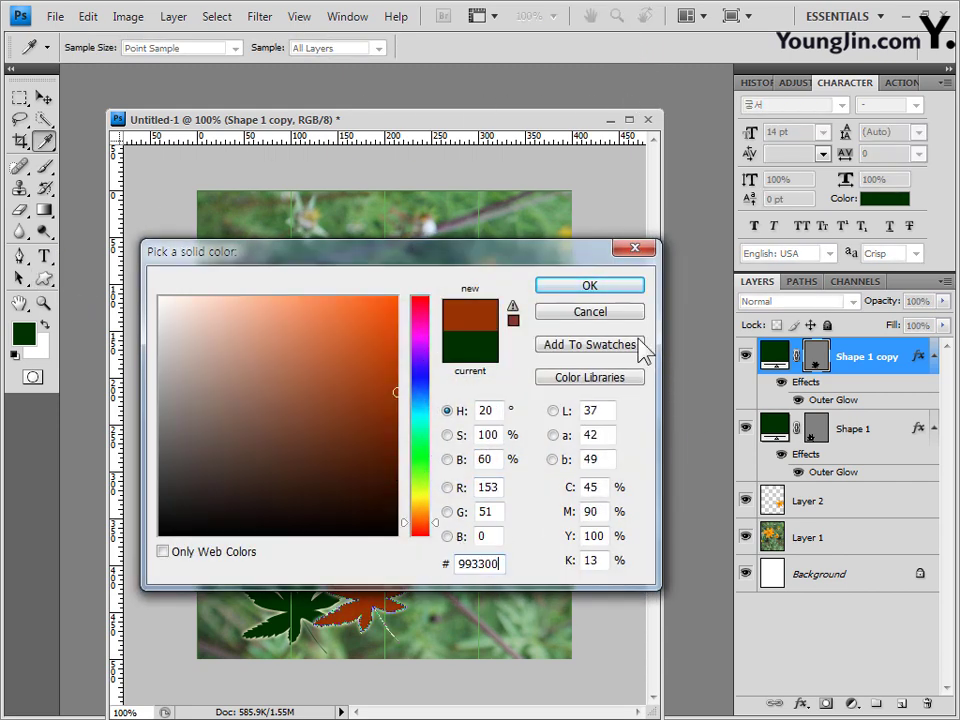
click(615, 289)
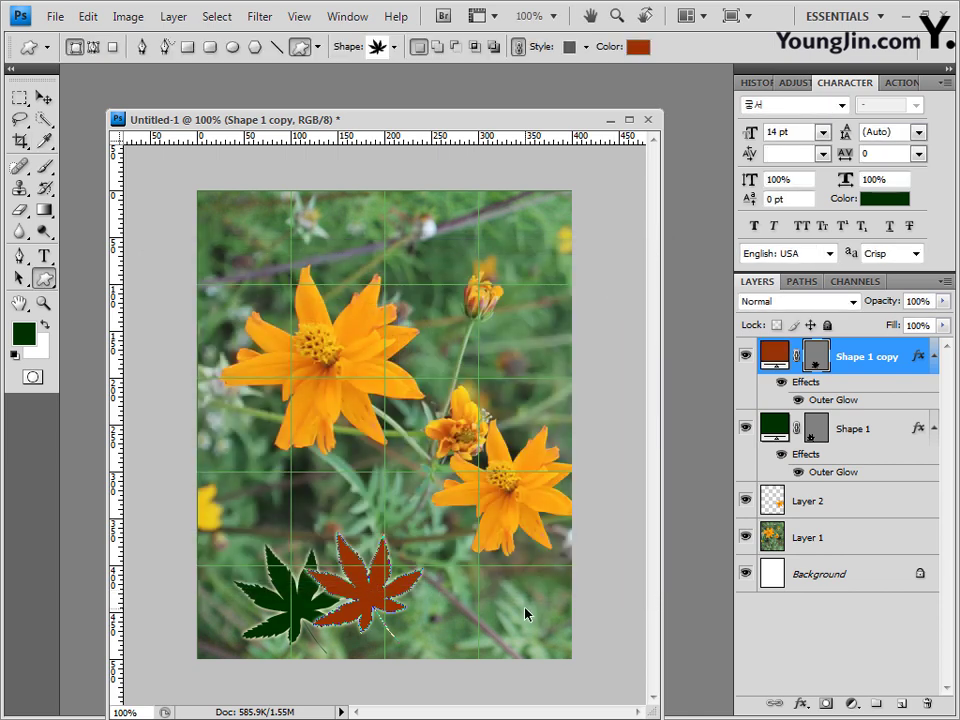
key(ctrl+t)
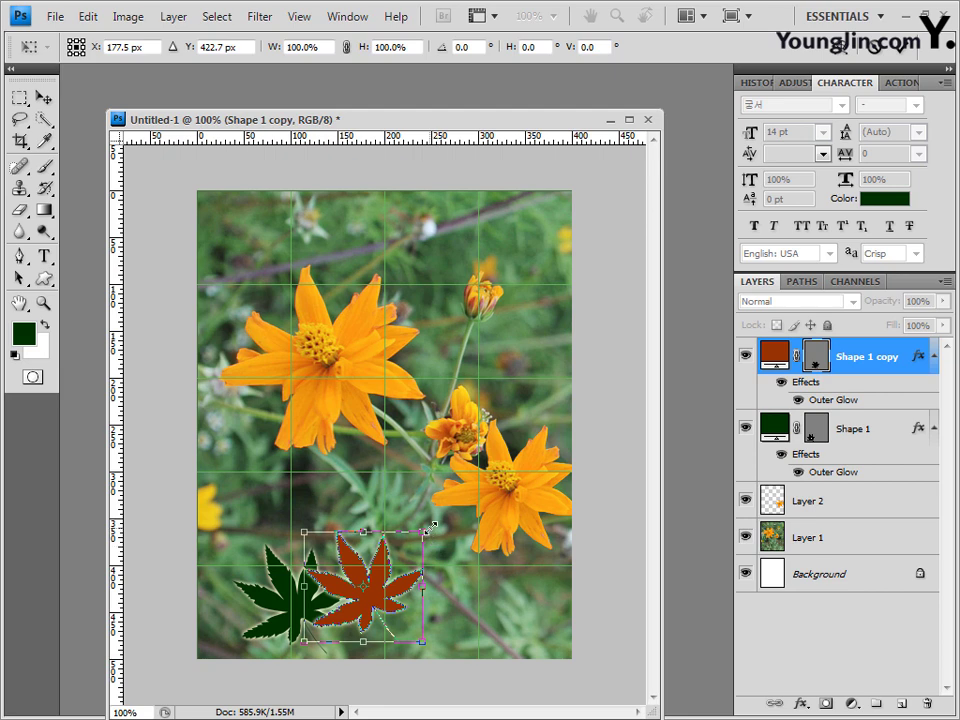
drag(430, 521, 459, 566)
key(Escape)
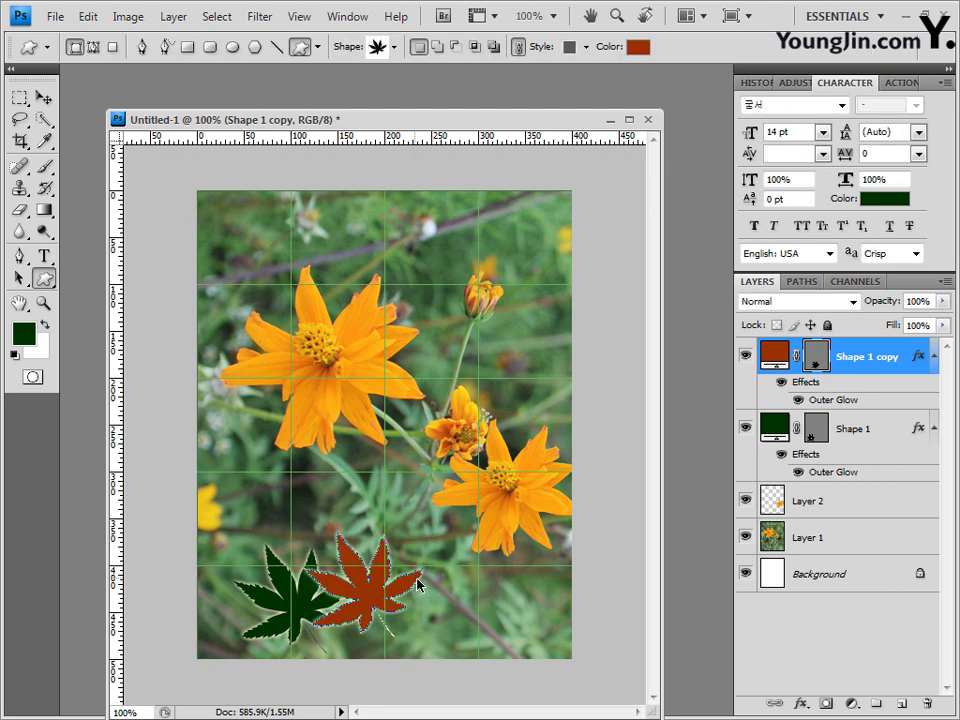
Flip the brown leaf horizontally, place it at about X 219.5, Y 440.7 px and apply the transform
key(ctrl+t)
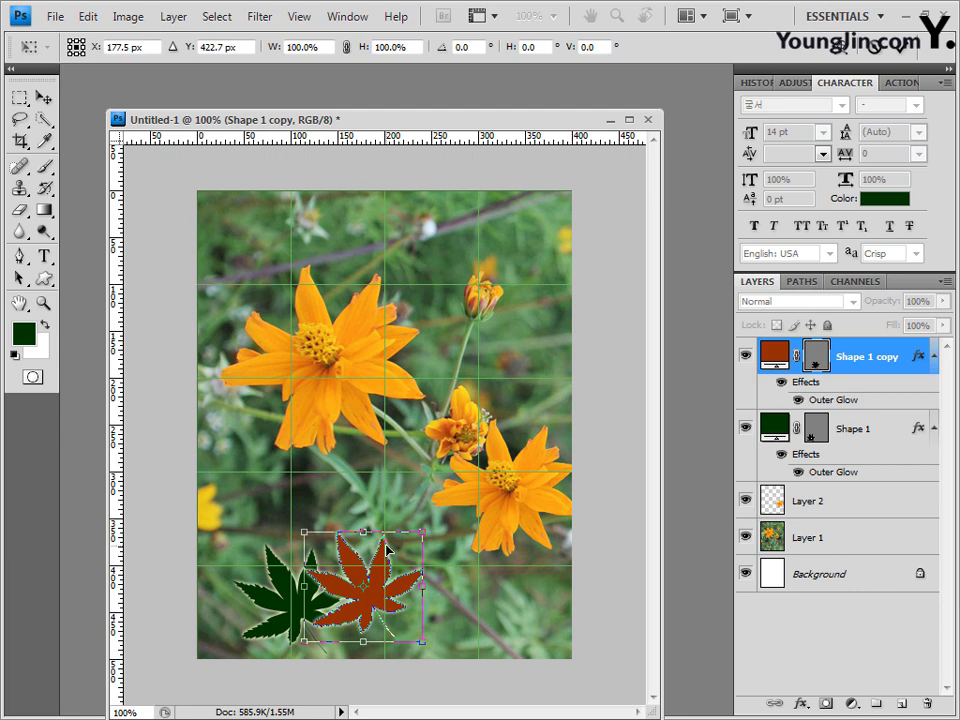
right_click(386, 549)
click(495, 513)
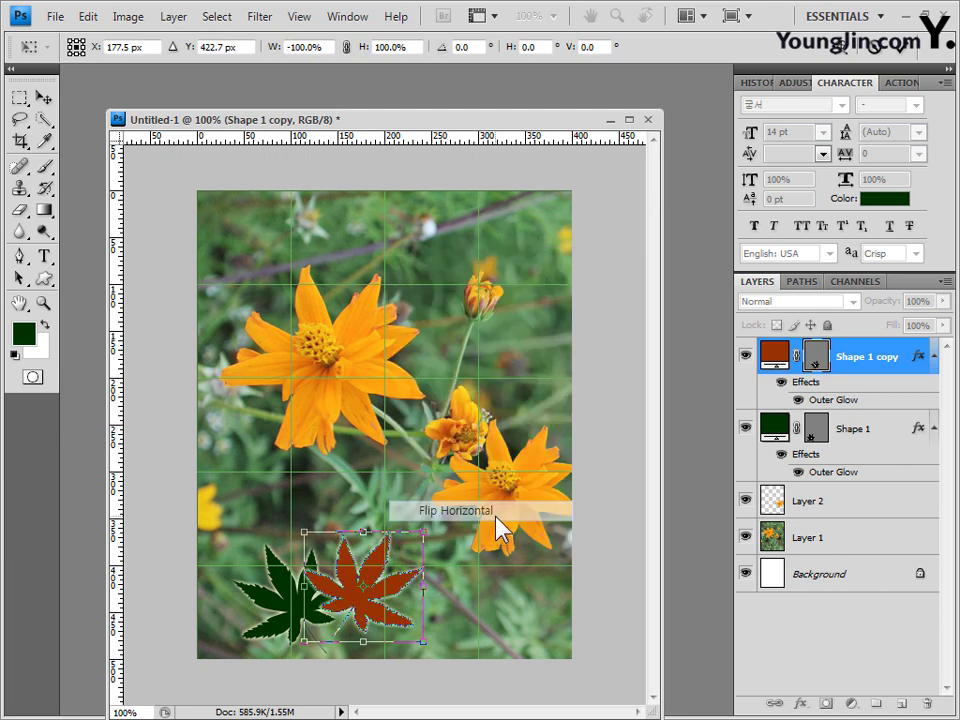
drag(383, 614, 413, 628)
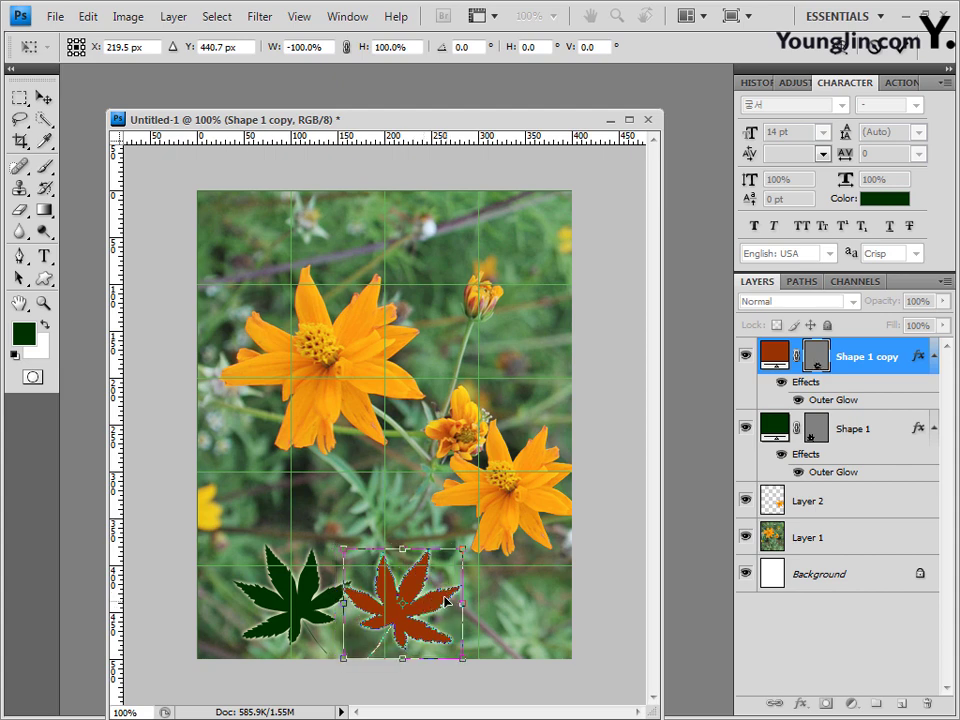
key(Return)
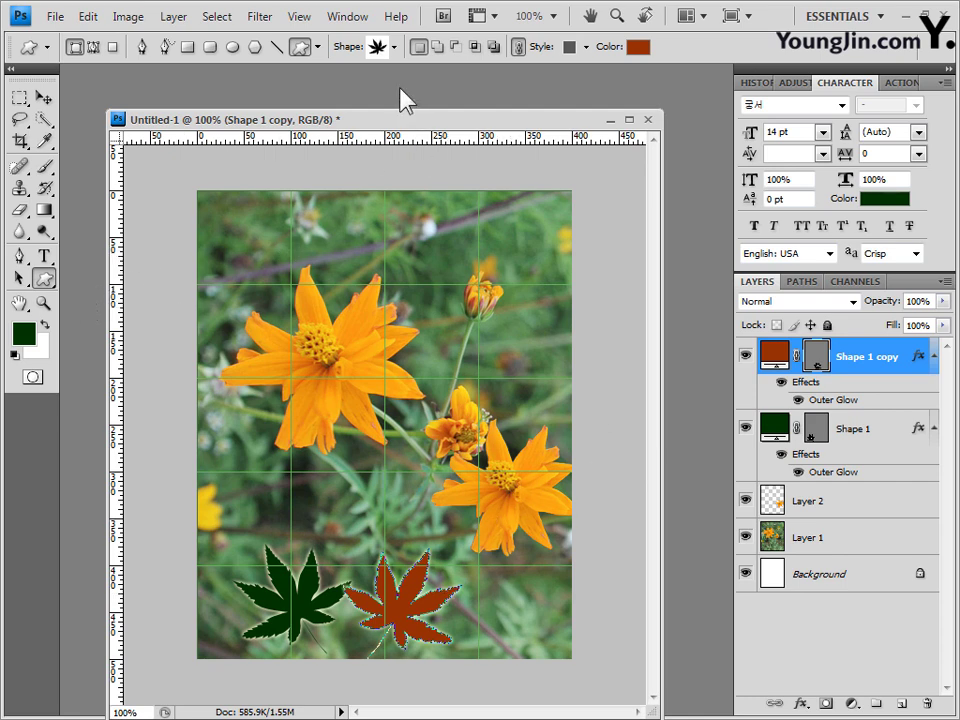
Choose the butterfly custom shape, unlink the shape settings from the current layer and set the style to none
click(395, 47)
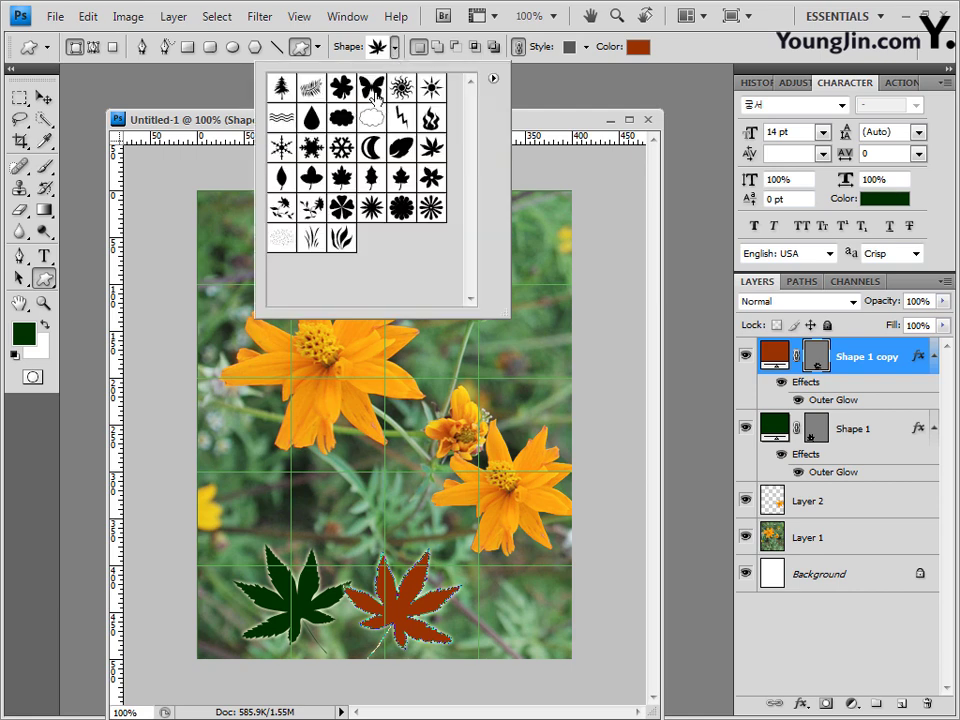
click(372, 88)
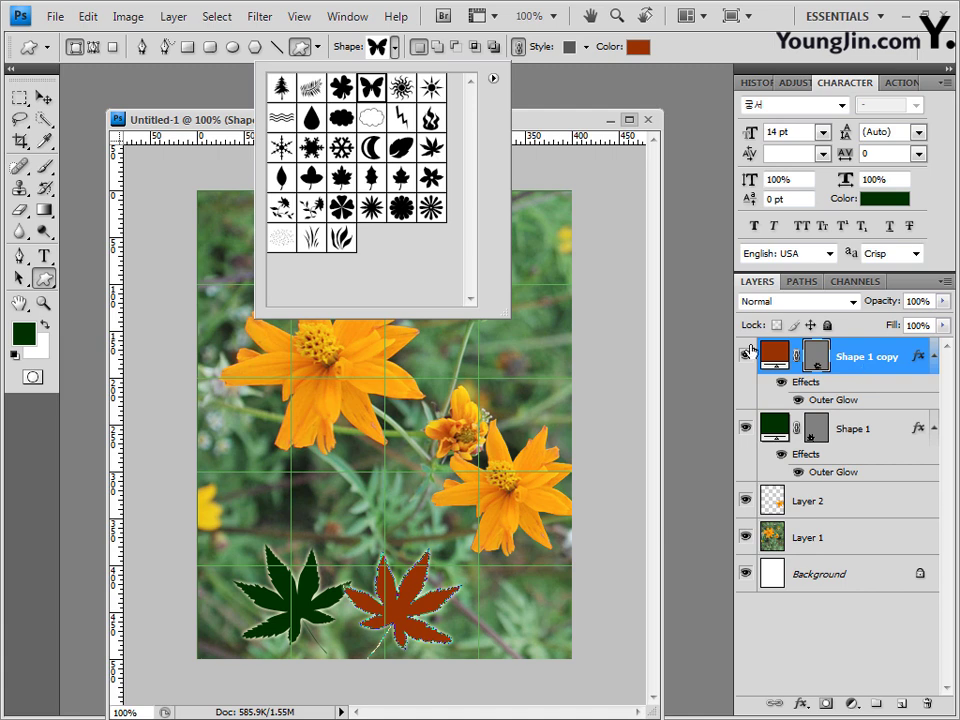
click(519, 47)
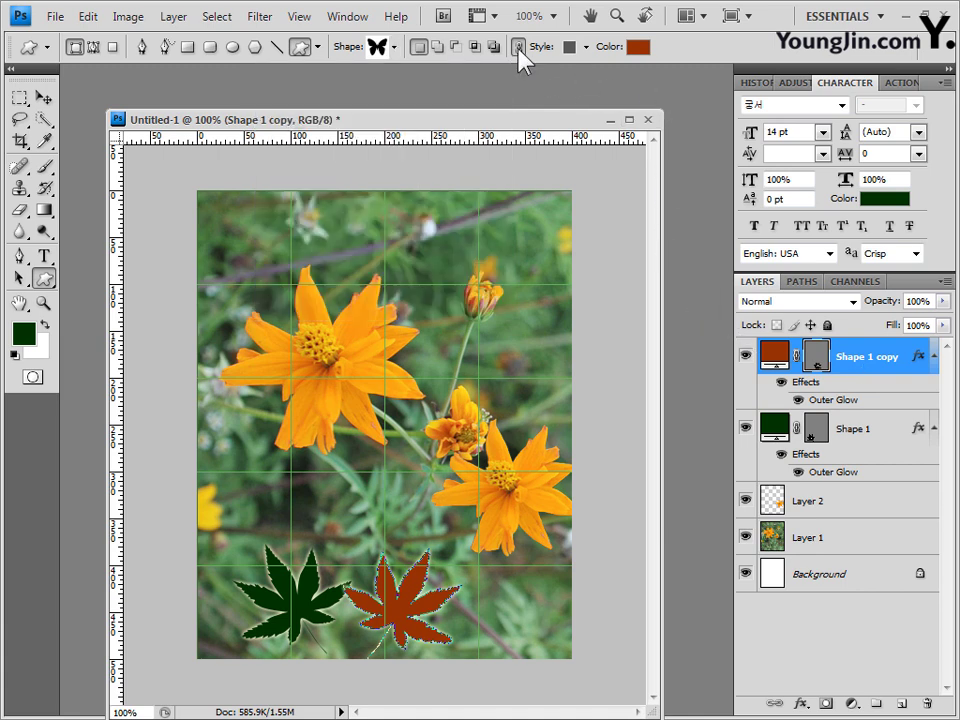
click(586, 47)
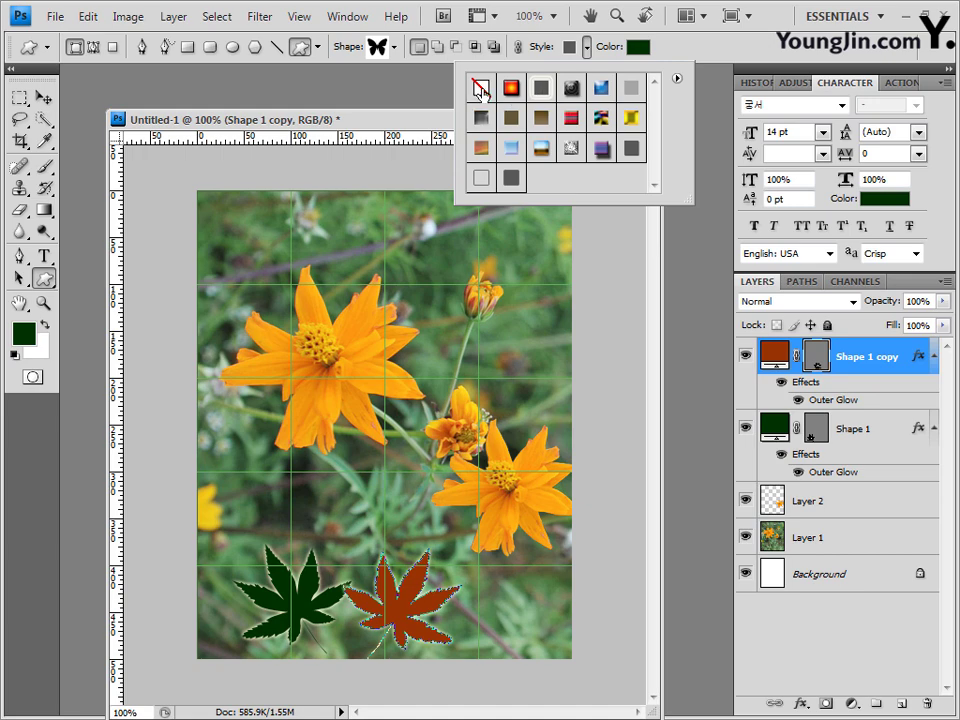
double_click(480, 89)
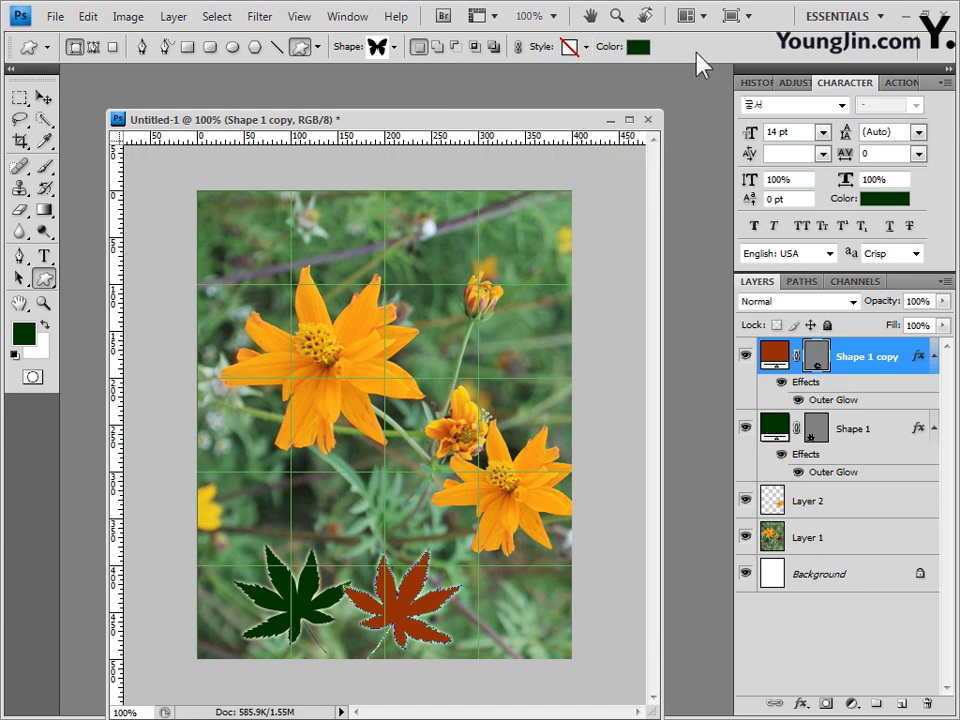
Set the color for the new butterfly shape to ffcc00
click(636, 50)
double_click(498, 566)
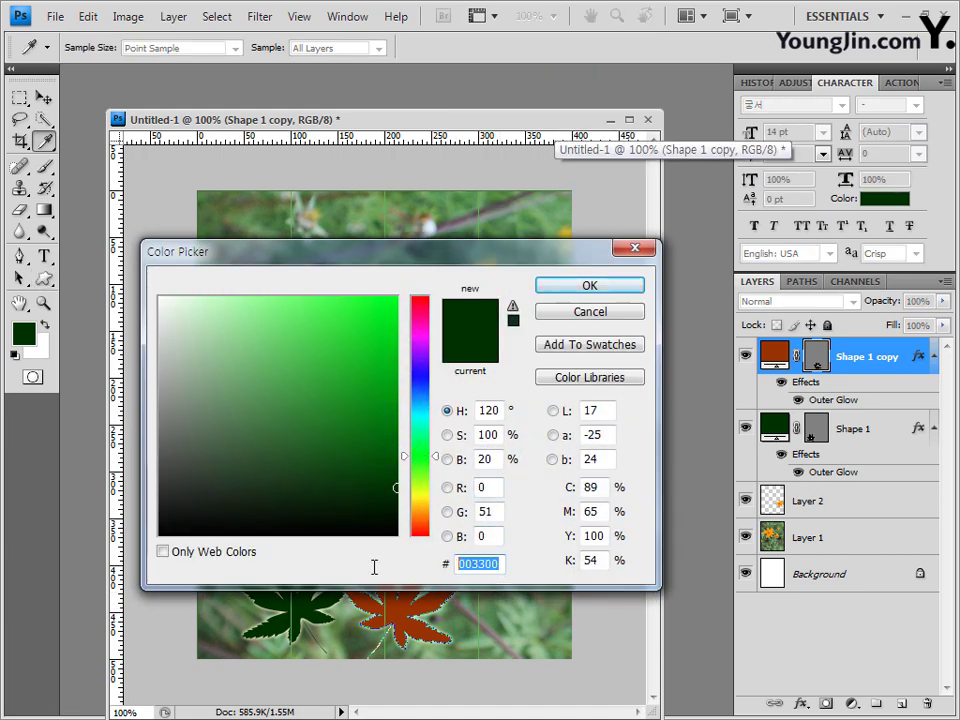
text(ffcc00)
click(627, 291)
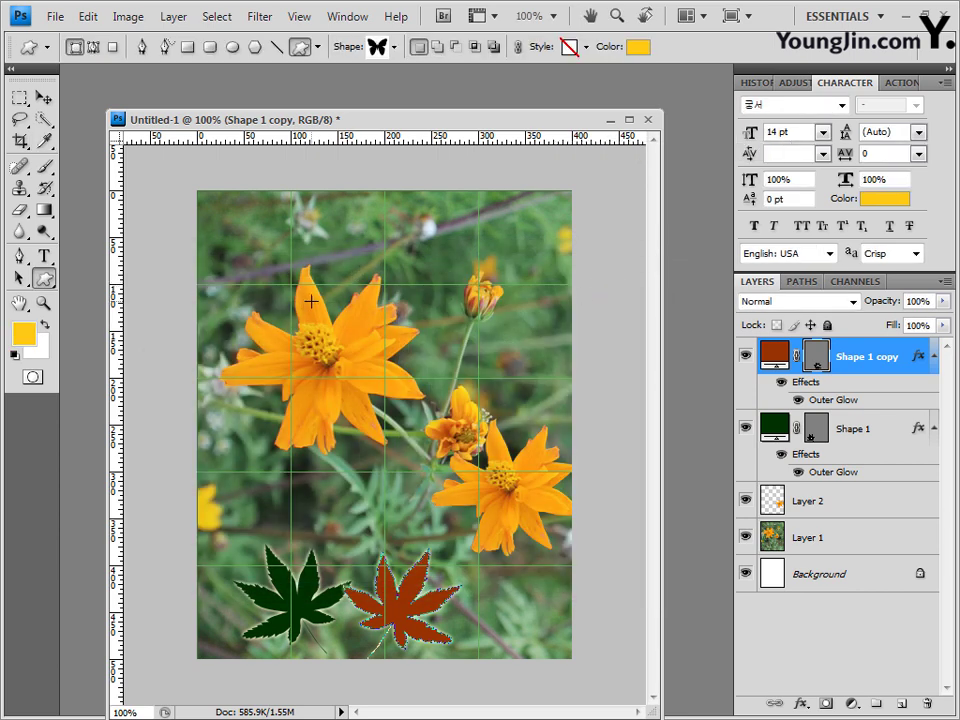
Draw a butterfly at the large flower's upper left, rotate it about 116°, enlarge it and apply the transform
drag(240, 248, 305, 312)
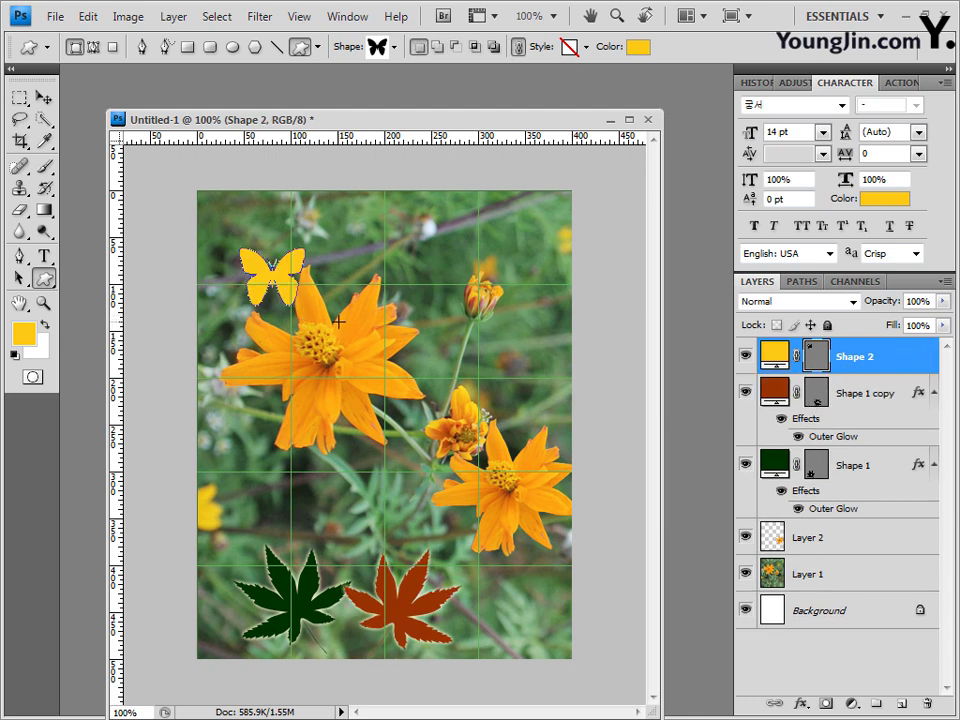
key(ctrl+t)
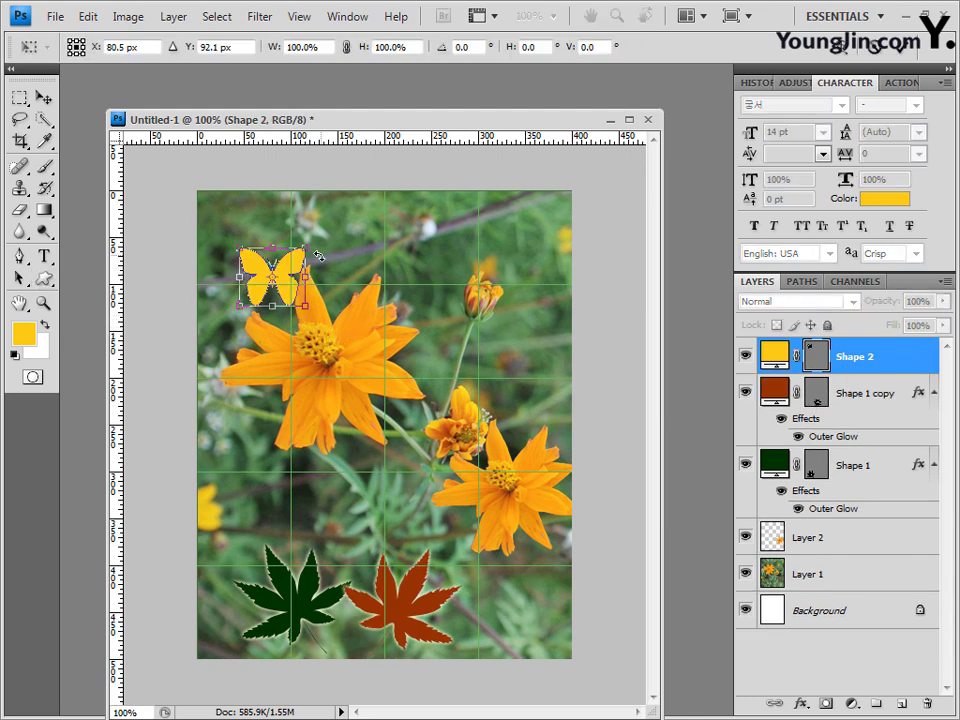
drag(313, 237, 287, 333)
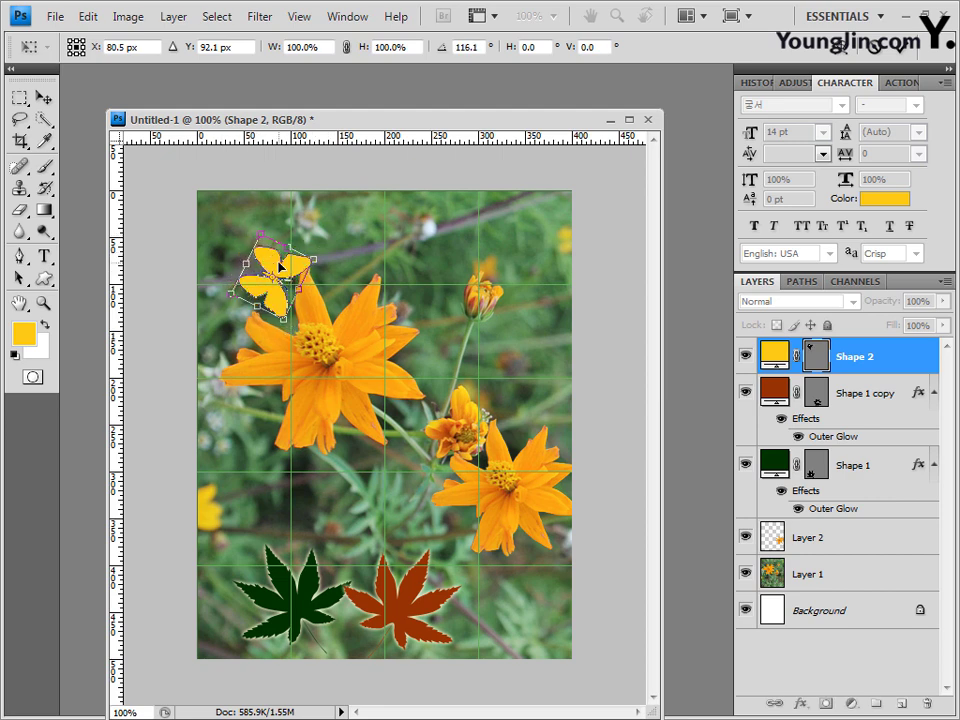
drag(280, 266, 284, 266)
key(ctrl+z)
key(Return)
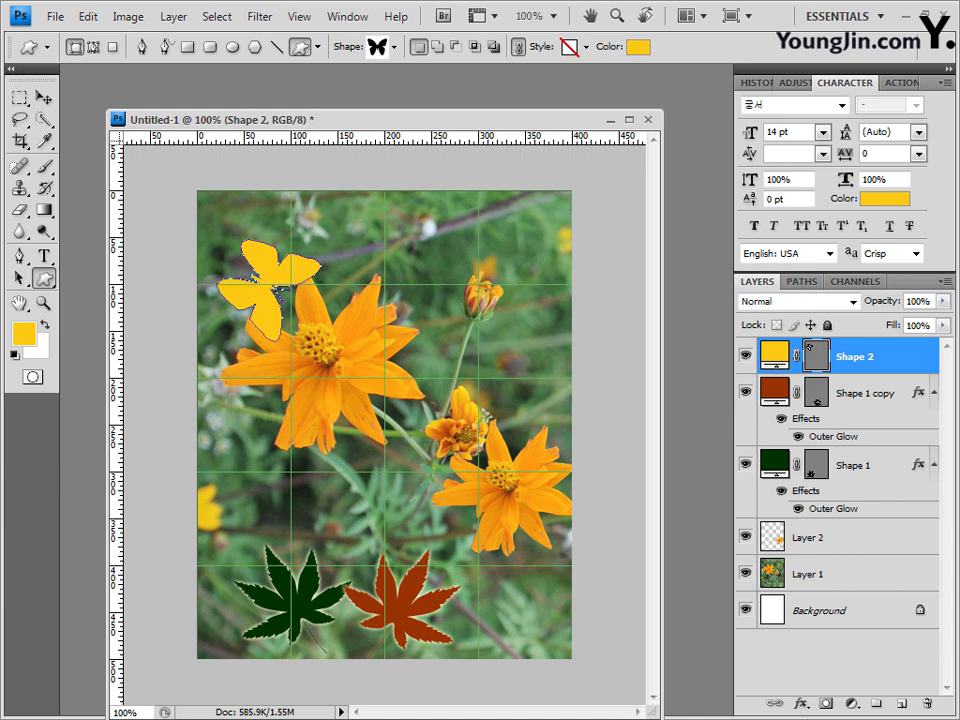
Add a Bevel and Emboss effect to the butterfly with the default Inner Bevel, Smooth settings
click(804, 705)
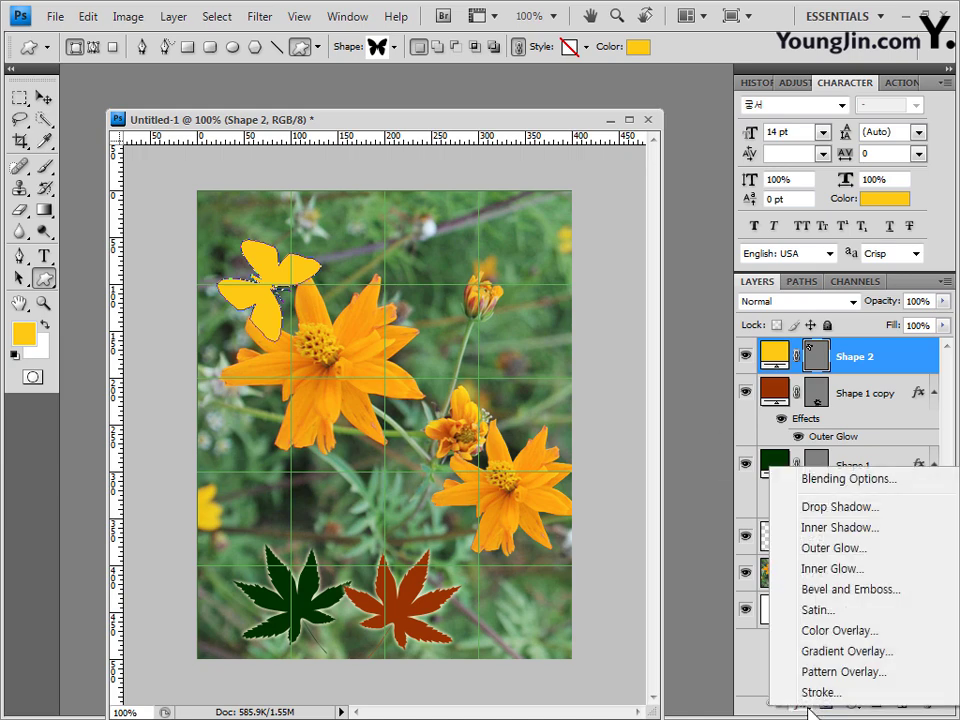
click(852, 589)
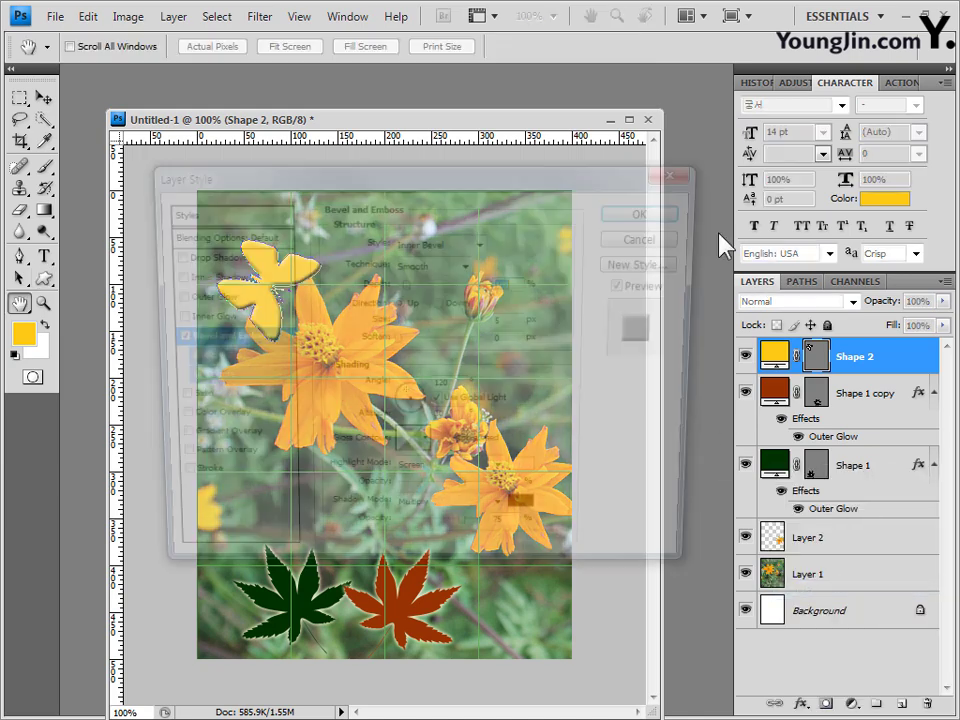
click(673, 215)
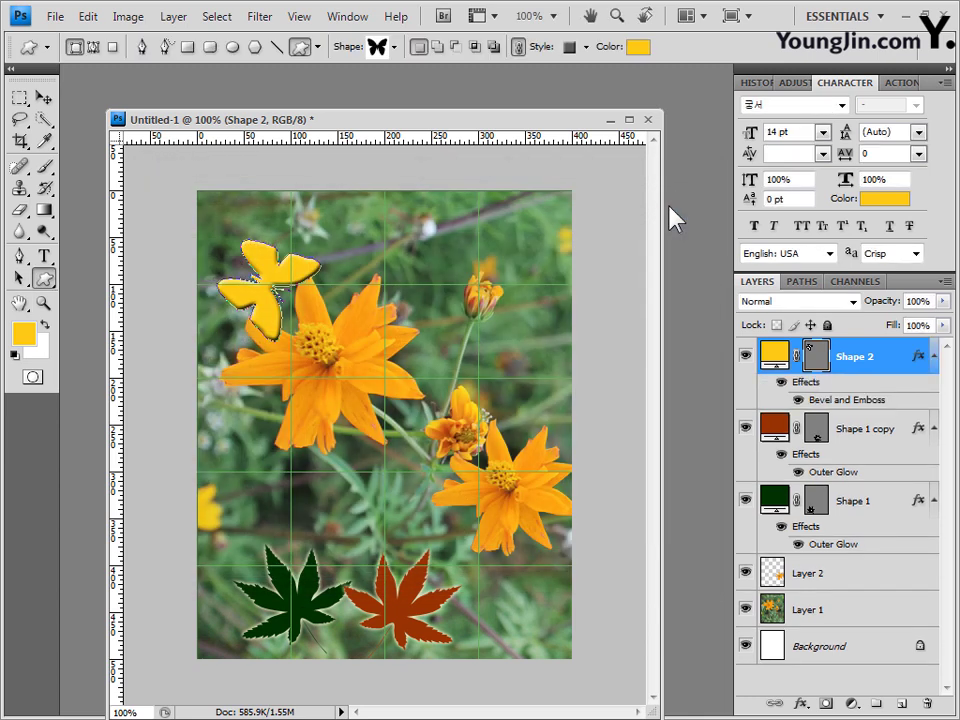
Switch to the Vertical Type tool for adding text to the composition
click(44, 256)
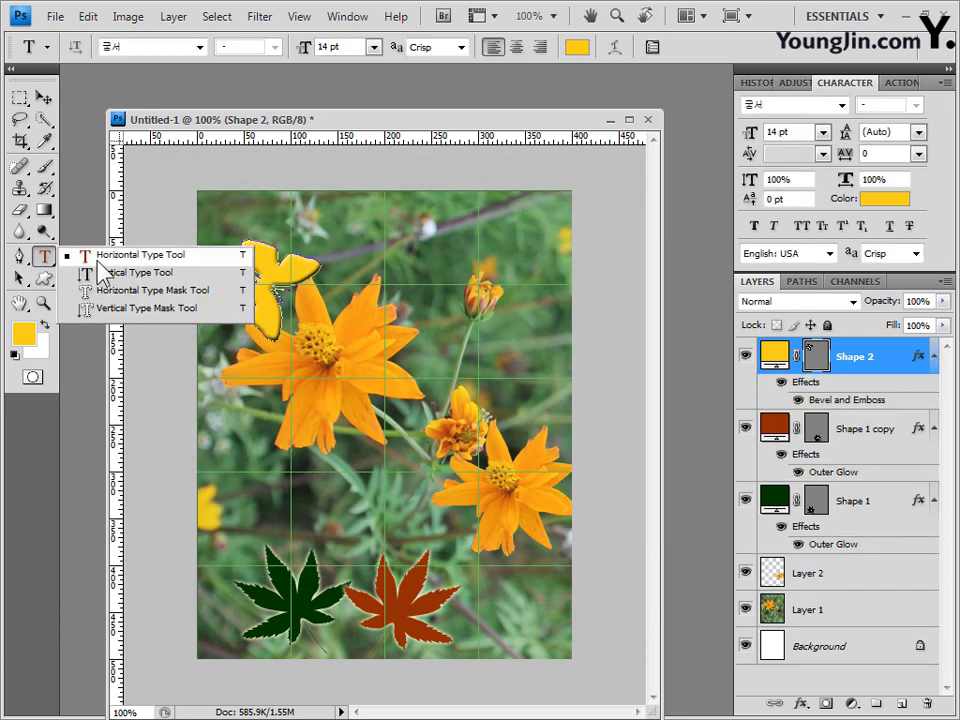
click(160, 274)
click(44, 256)
click(150, 272)
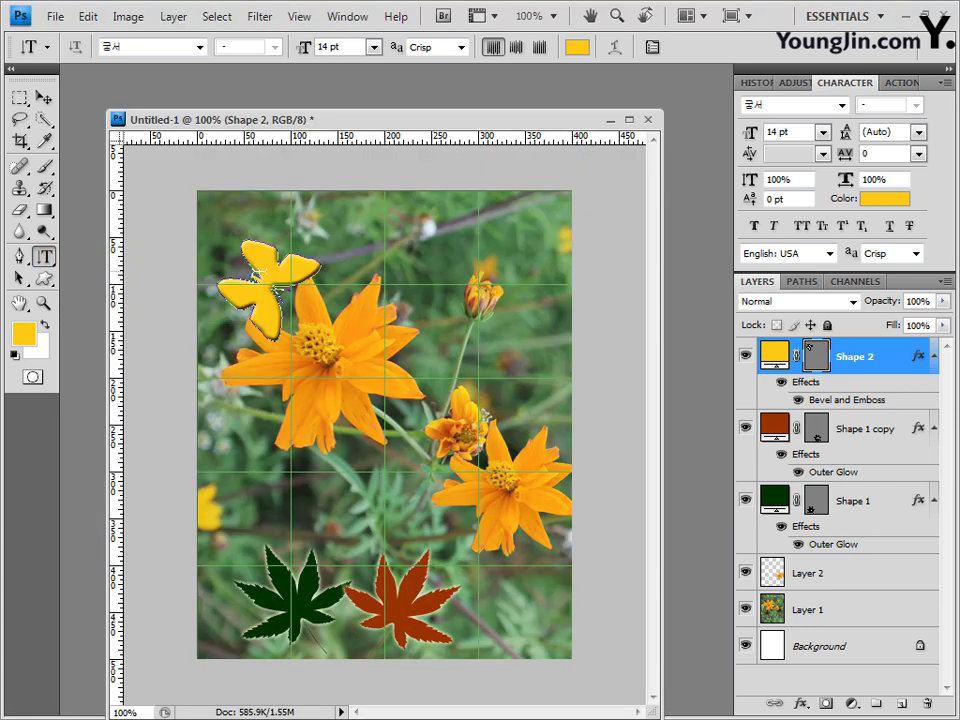
click(546, 242)
text(가을코스모스)
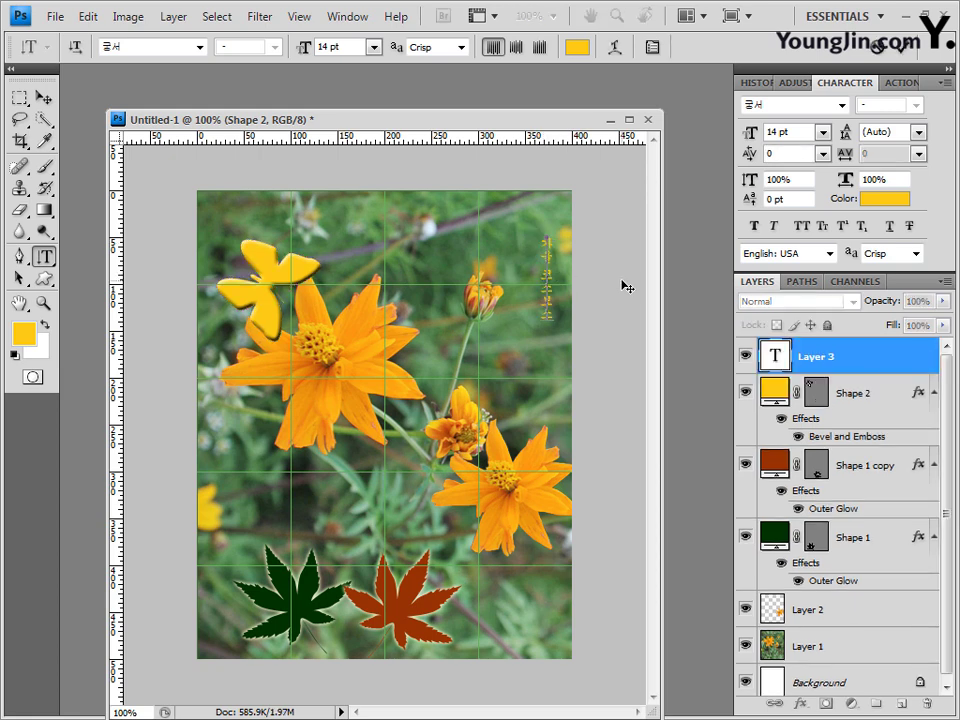
key(Escape)
Set the vertical type size to 34 pt and the text color to ff66cc
click(166, 47)
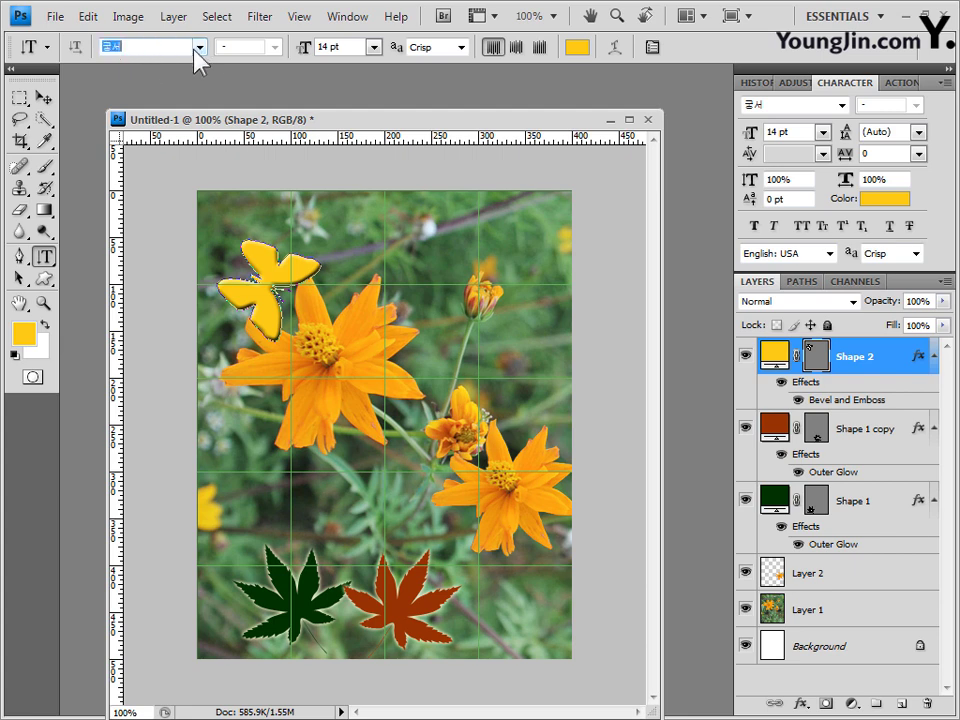
click(356, 49)
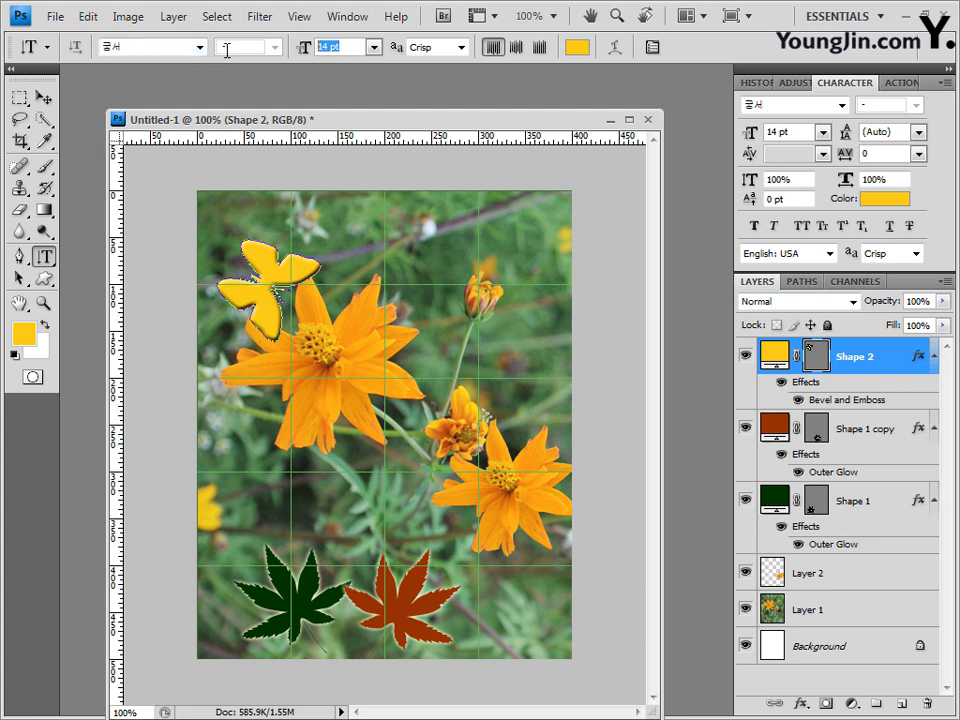
text(34)
key(Return)
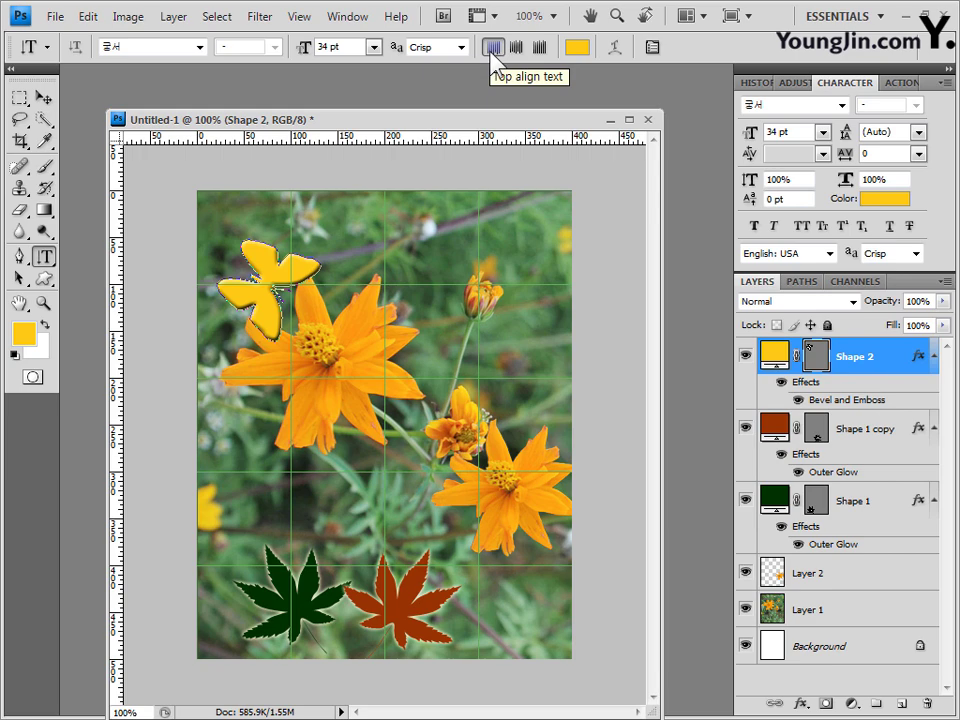
click(578, 55)
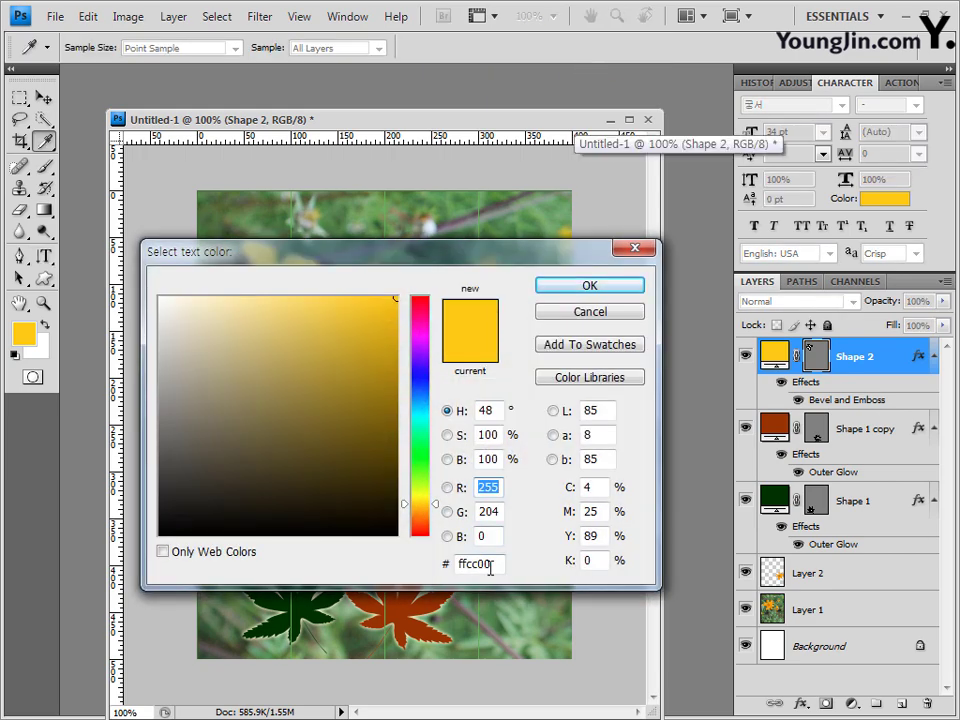
text(ff66cc)
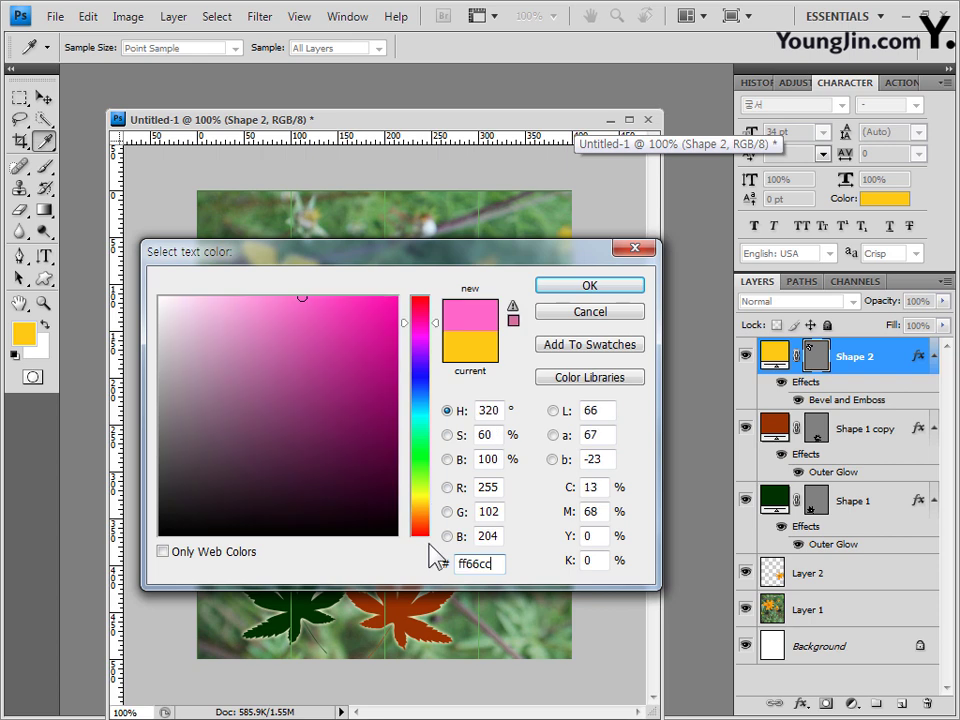
click(630, 290)
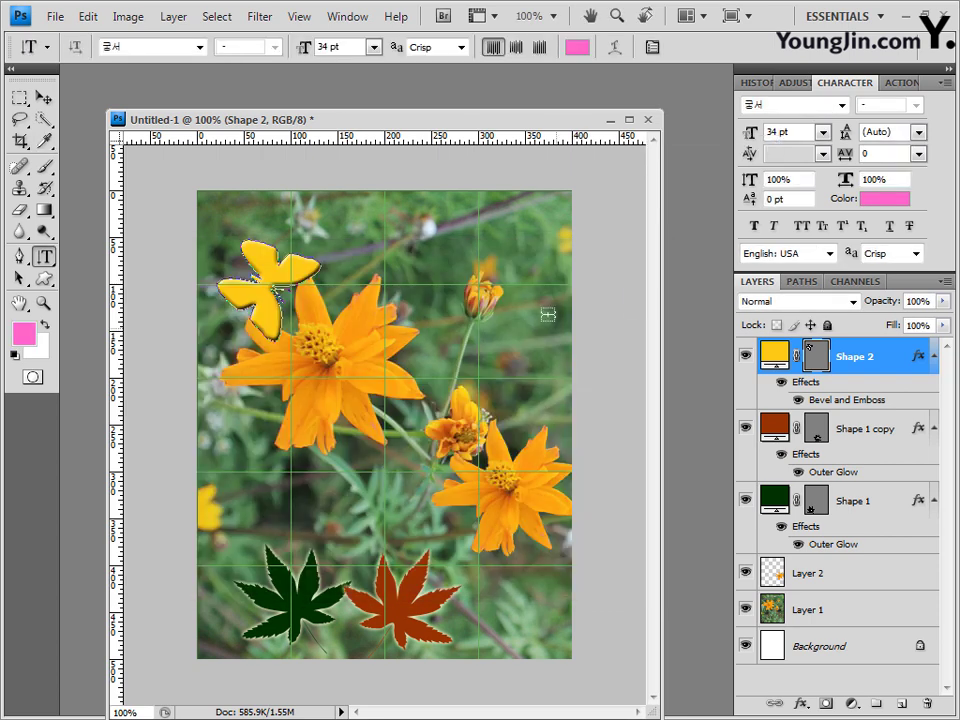
Enter the vertical text 가을 코스모스 along the image's right edge, beside the flower bud, moving it up slightly before committing it
click(545, 266)
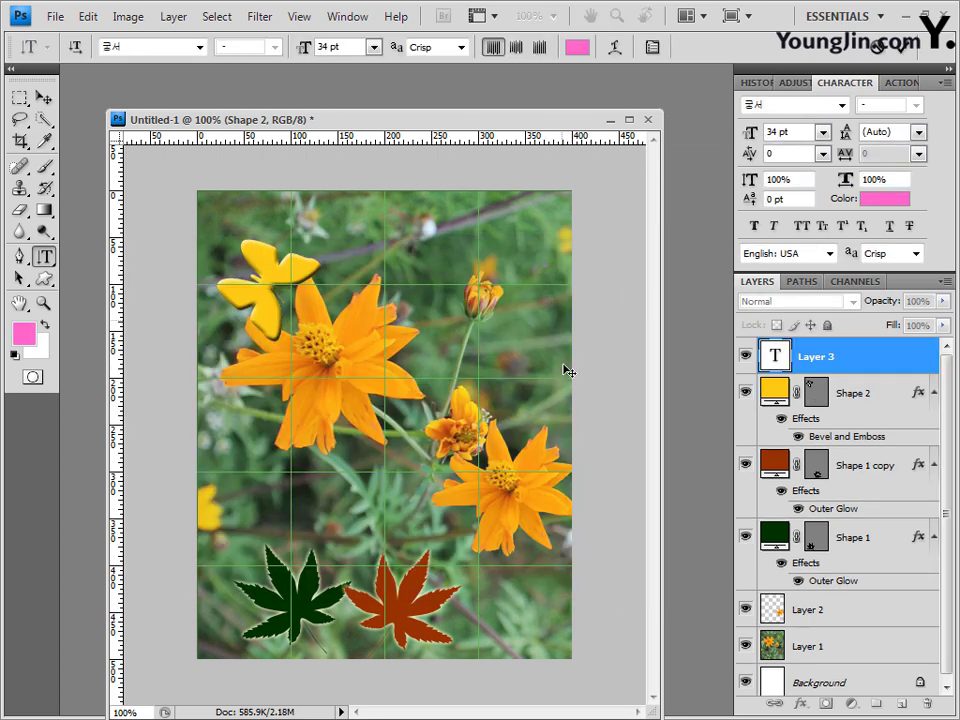
text(가을코스모스)
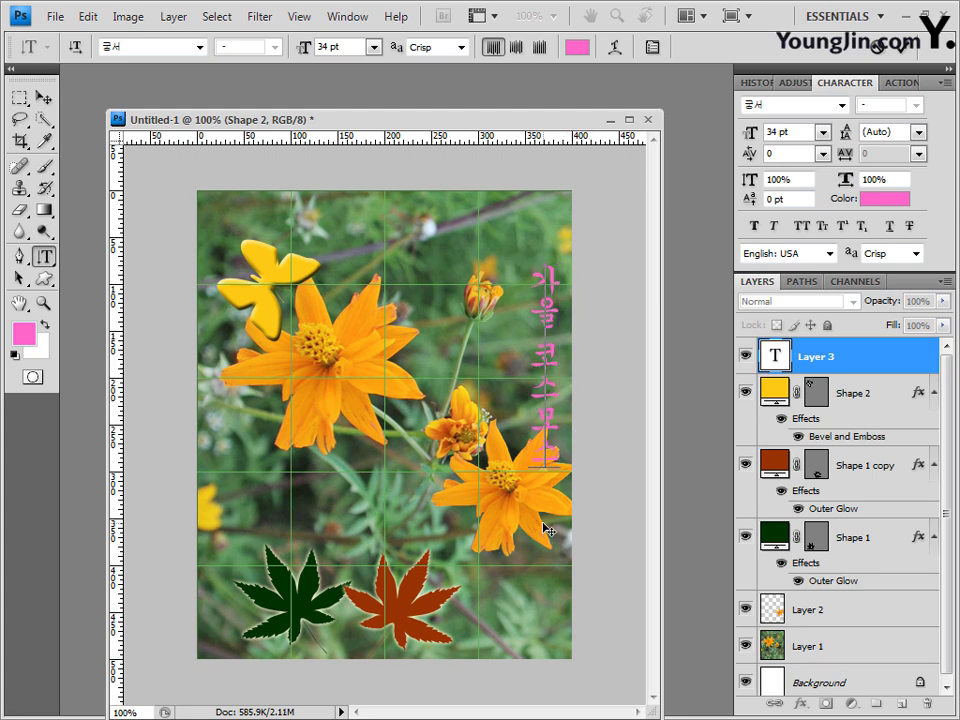
drag(551, 528, 552, 510)
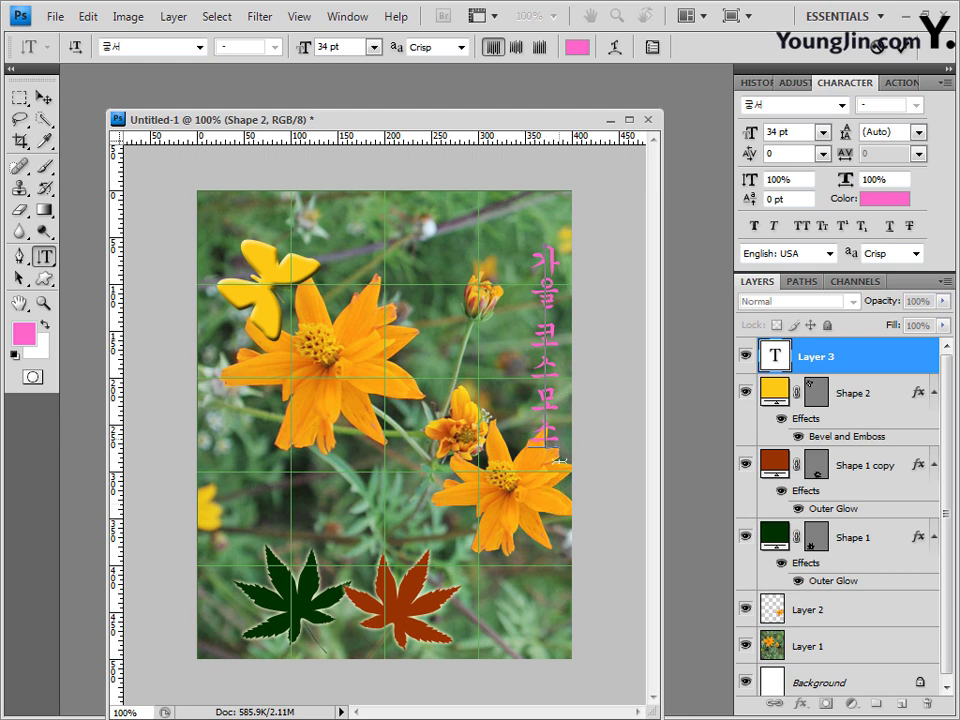
click(888, 360)
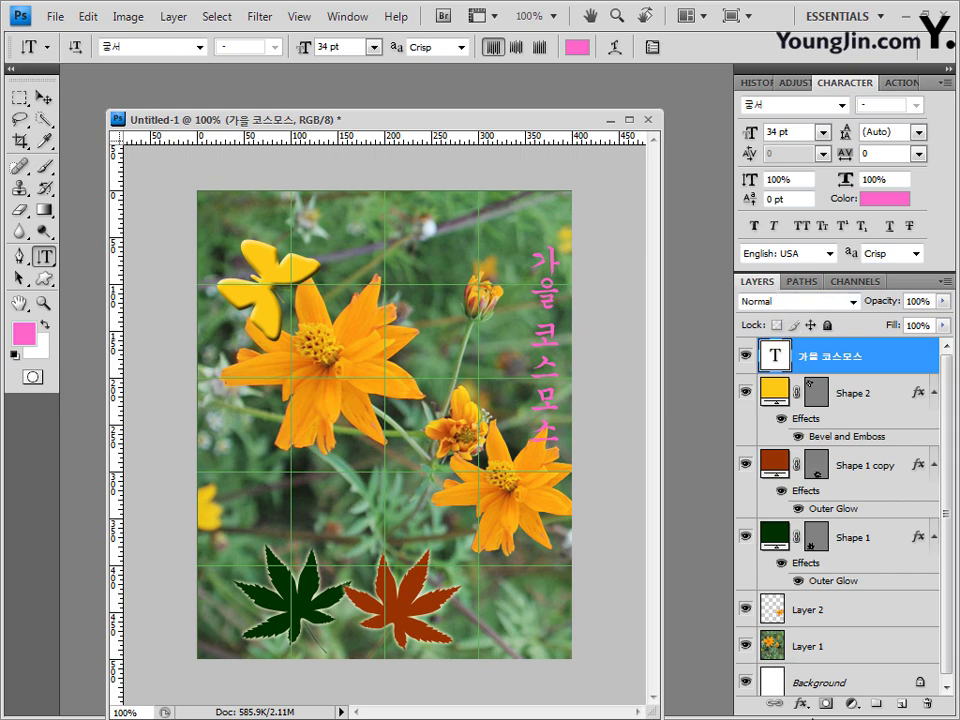
Add a Drop Shadow with default settings and a 2 px outside Stroke to the text layer
click(802, 705)
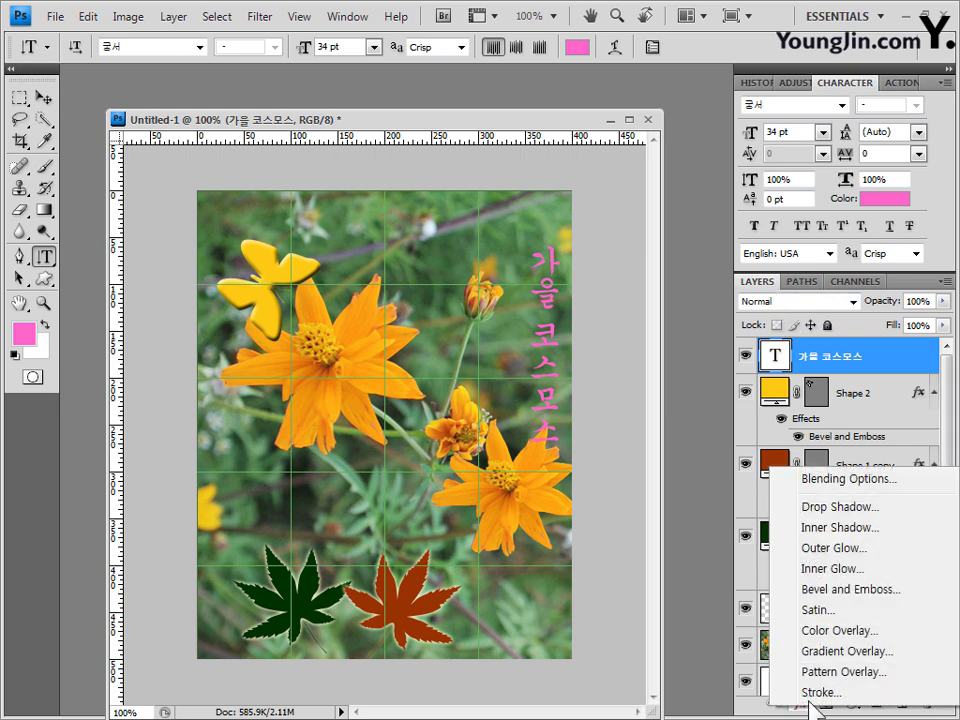
click(858, 508)
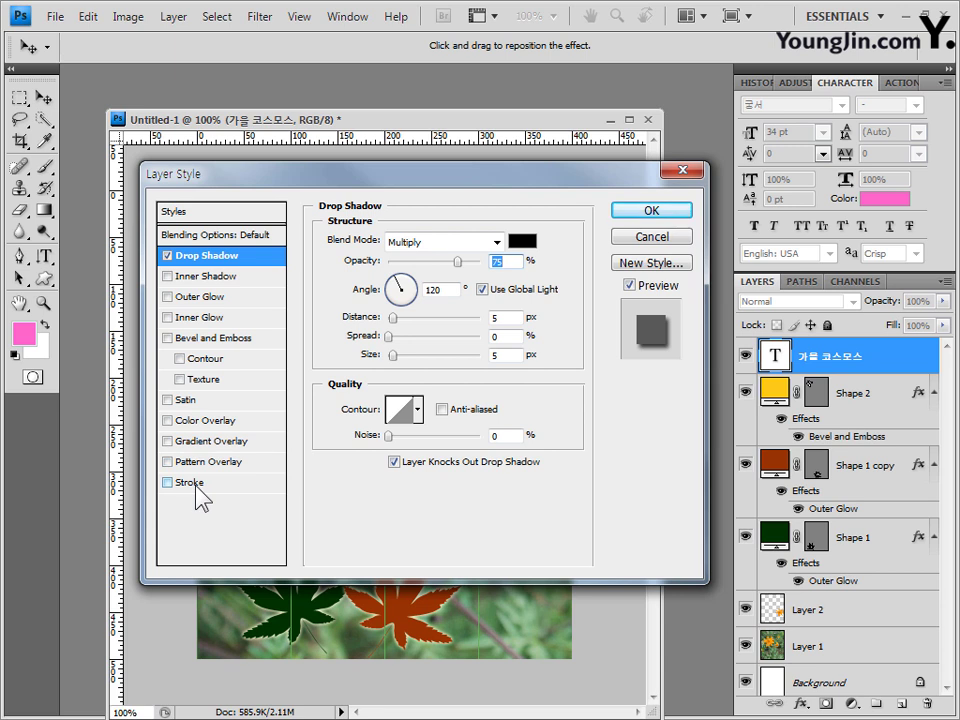
click(192, 484)
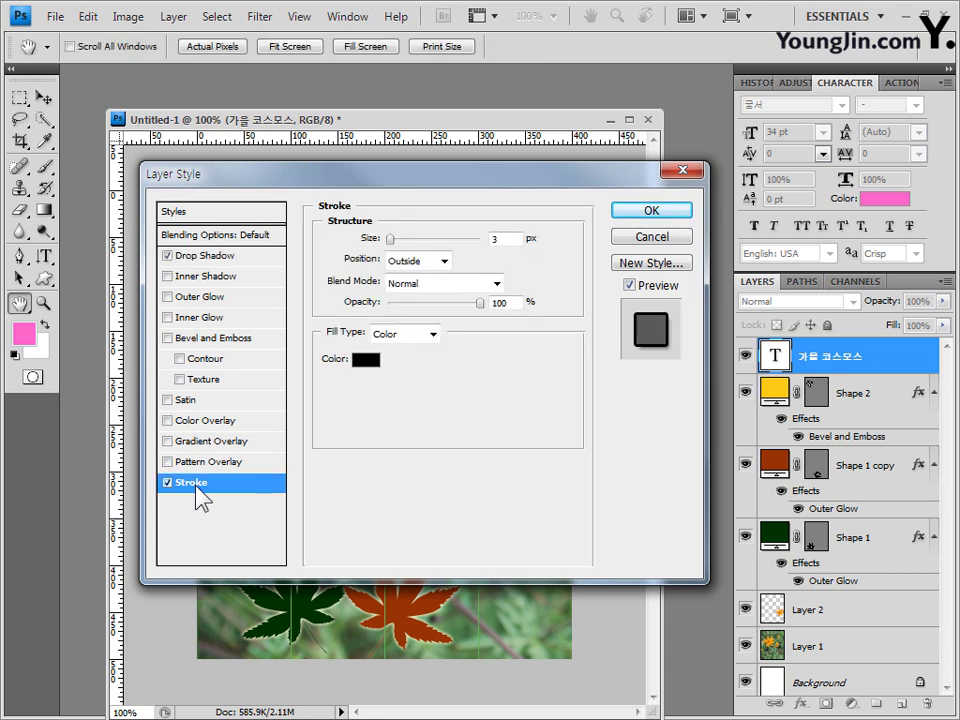
double_click(495, 239)
text(2)
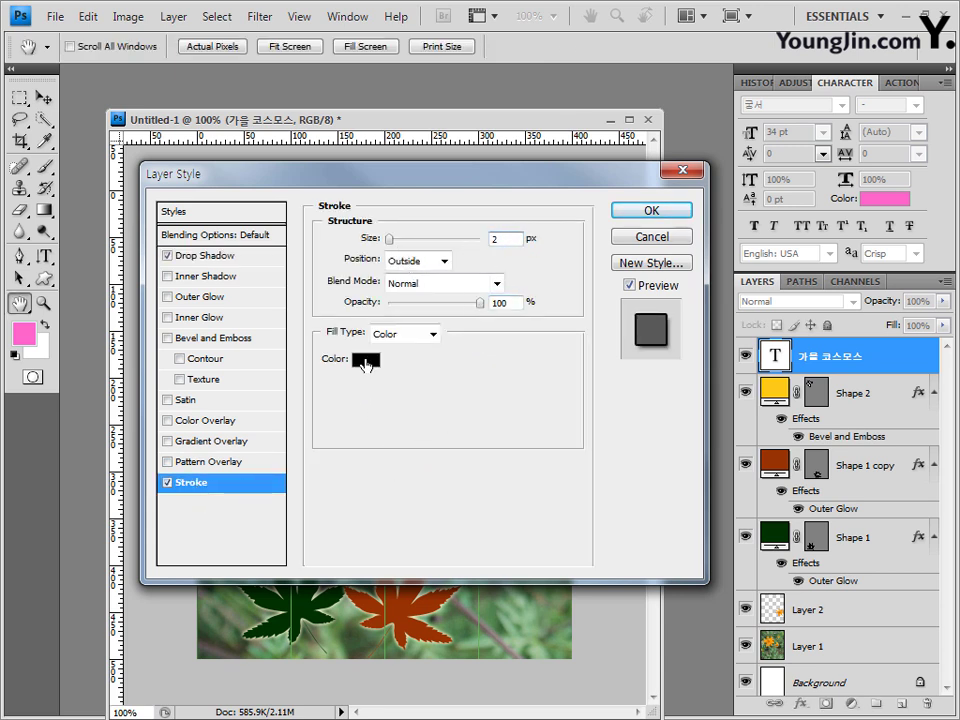
Set the text's stroke color to ffffcc and apply the layer styles
click(365, 362)
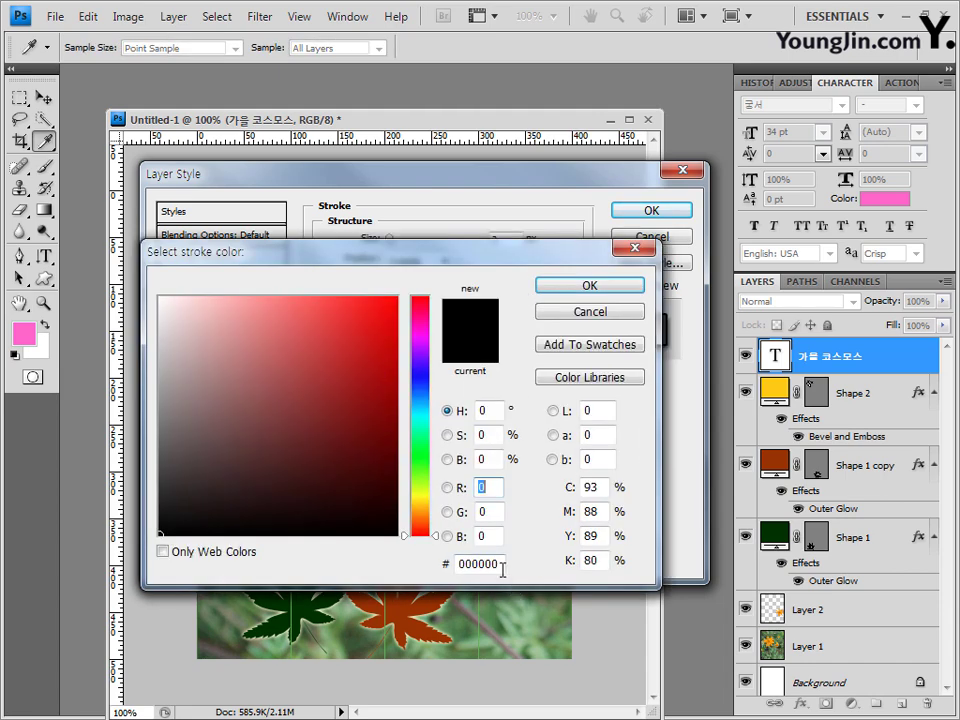
click(485, 564)
text(ffffcc)
click(603, 288)
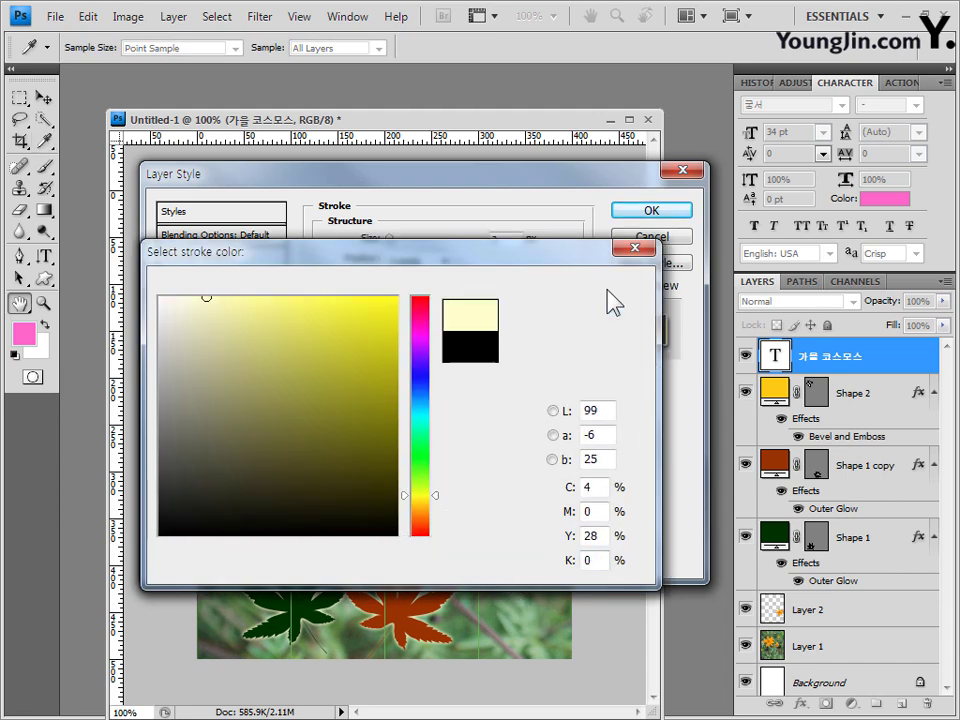
click(669, 213)
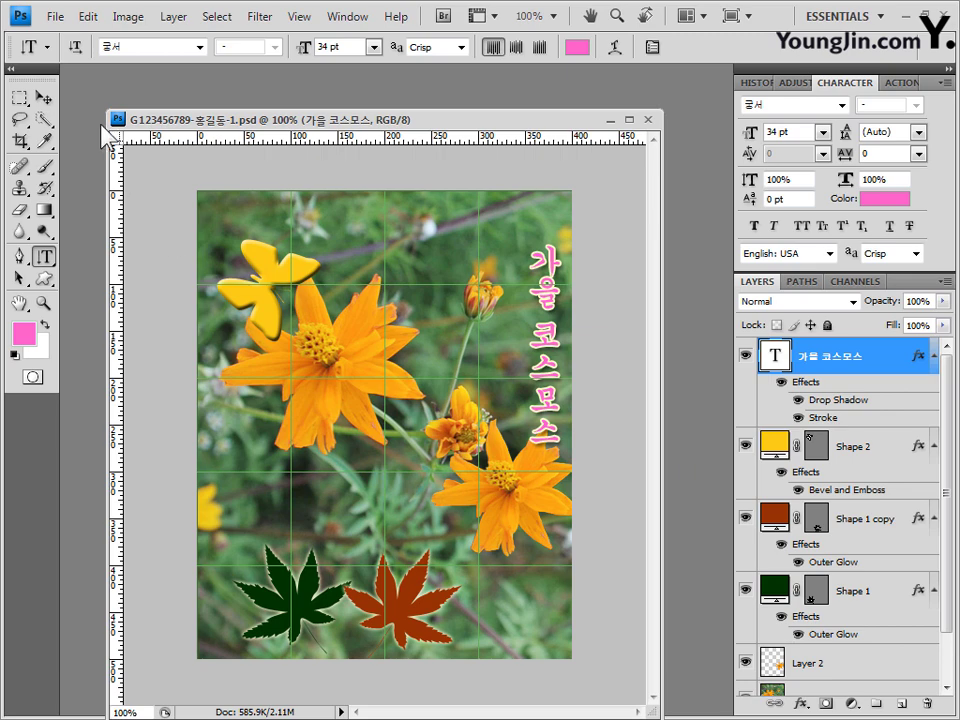
Save a JPEG copy of the composition in the GTQ folder under the same file name, at Maximum quality 12
click(54, 18)
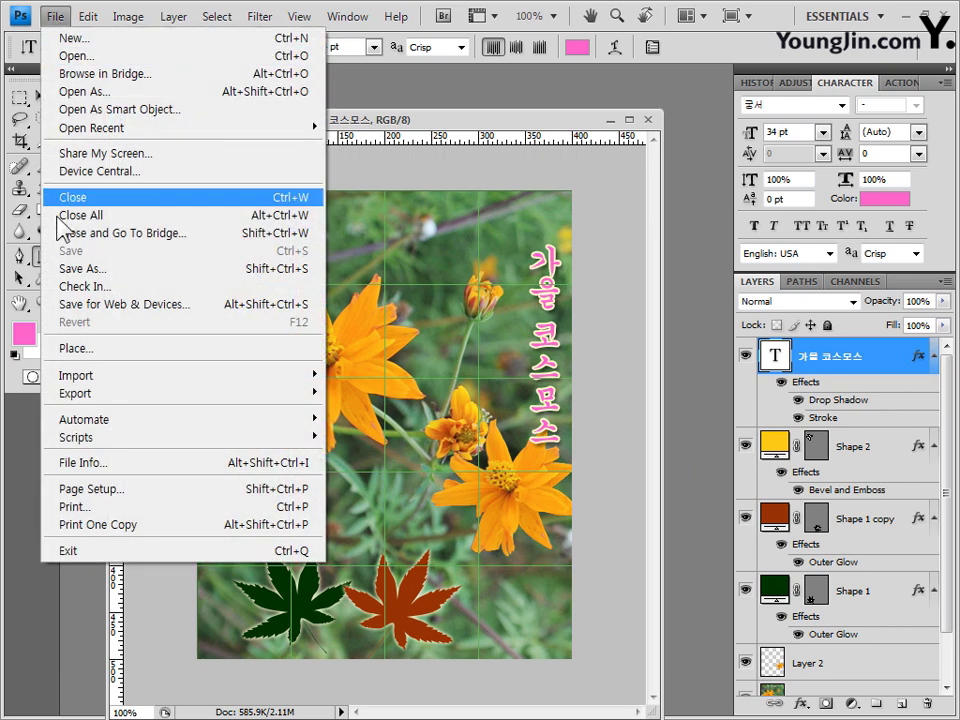
click(71, 268)
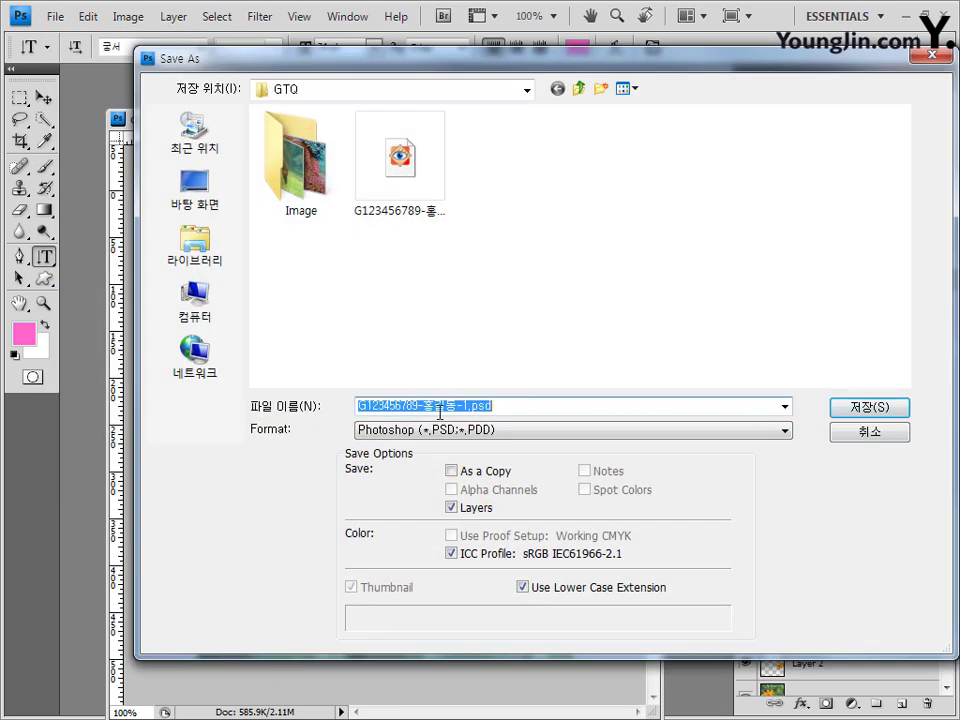
click(428, 431)
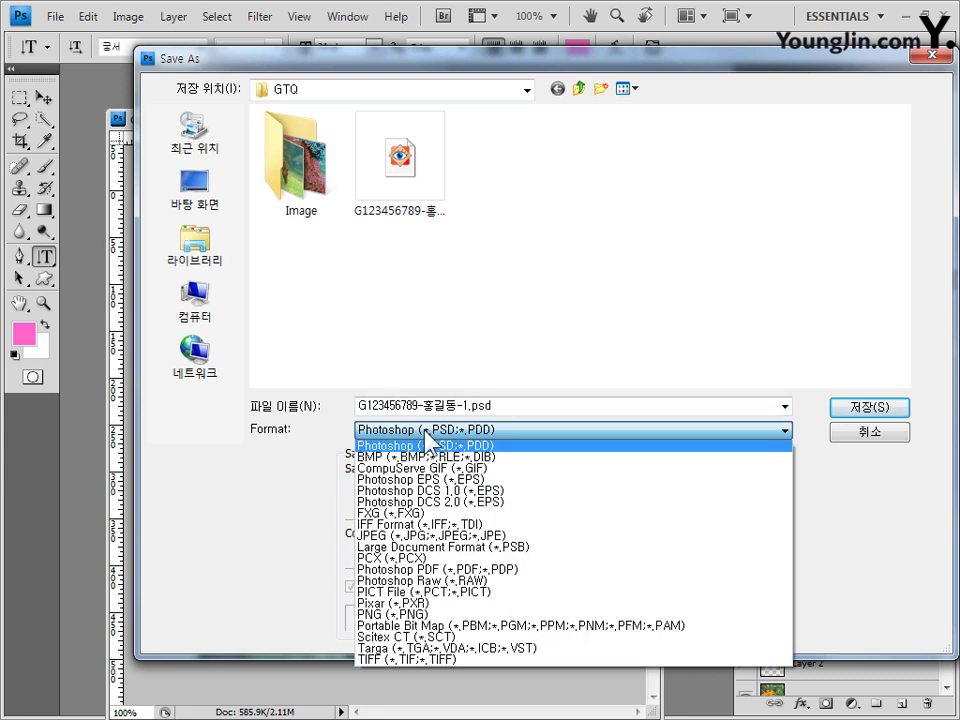
click(429, 536)
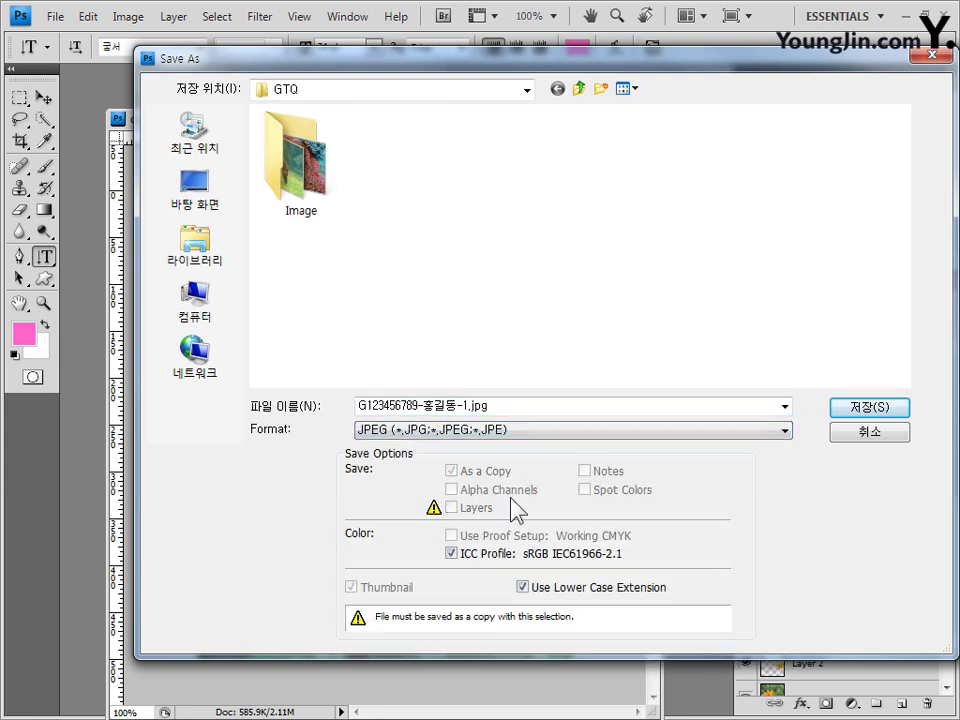
double_click(513, 404)
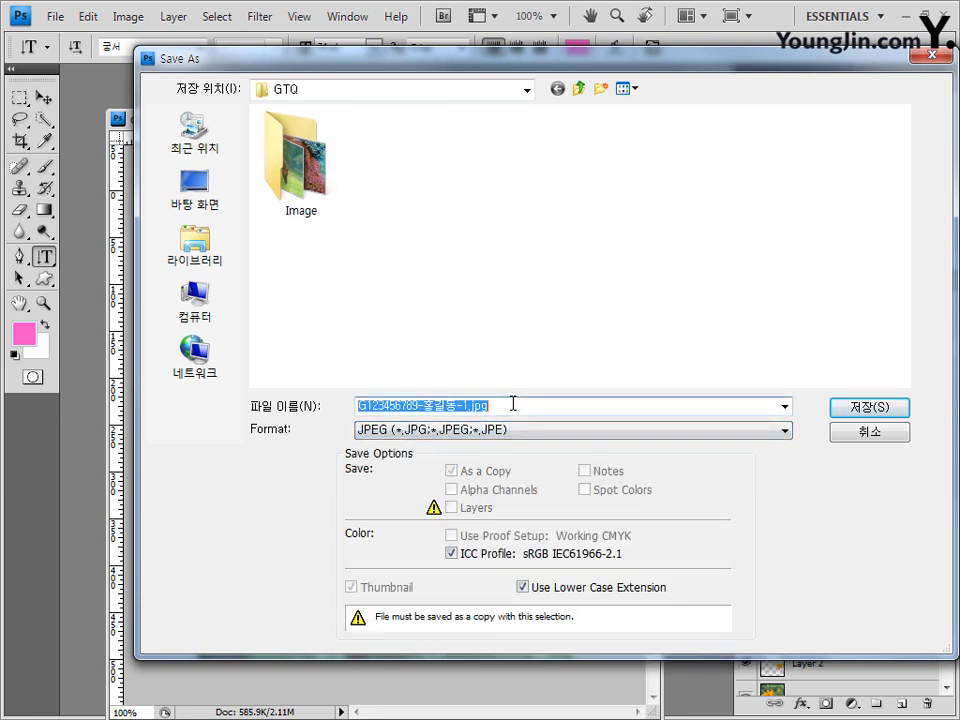
click(866, 407)
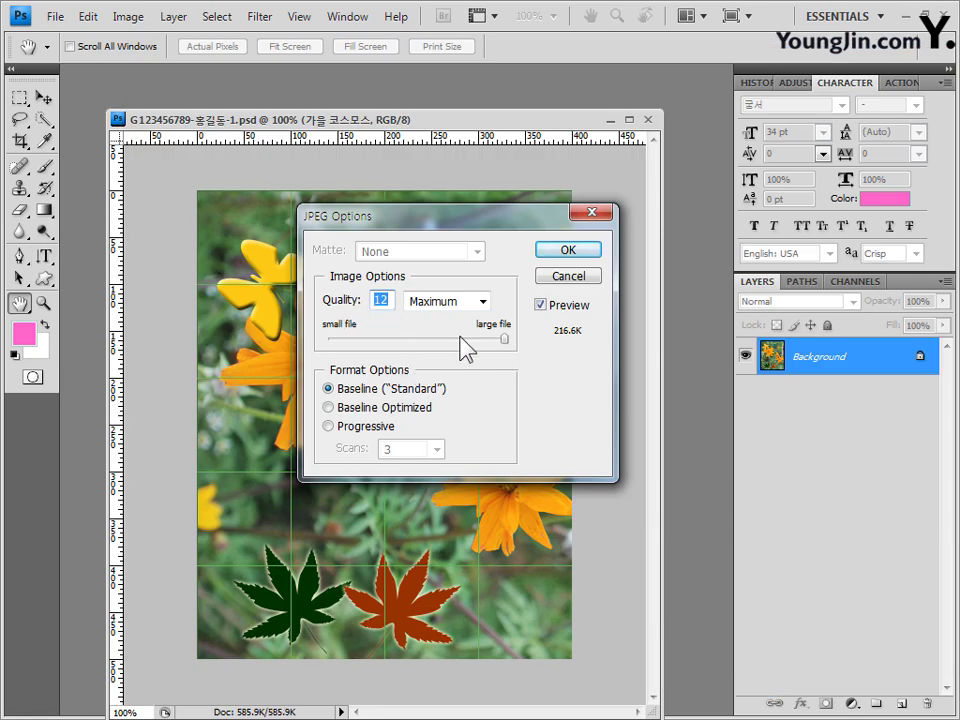
mouse_move(504, 340)
mouse_down()
mouse_move(452, 340)
mouse_move(508, 340)
mouse_up()
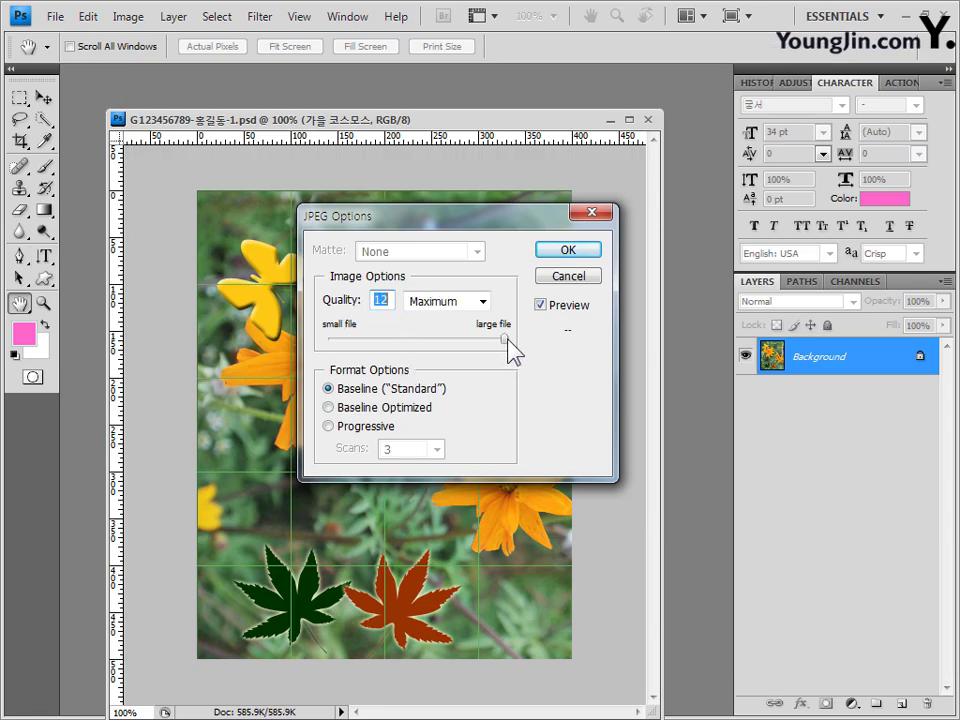
click(567, 252)
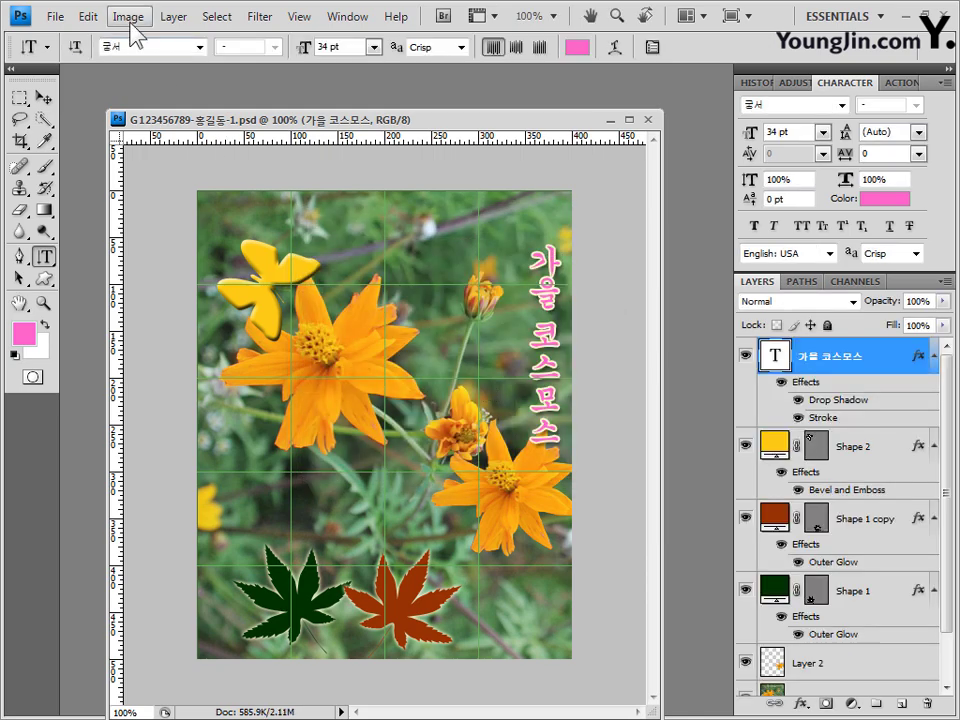
Resize the image to 40 x 50 pixels with constrained proportions, leaving Scale Styles off
click(128, 17)
click(135, 151)
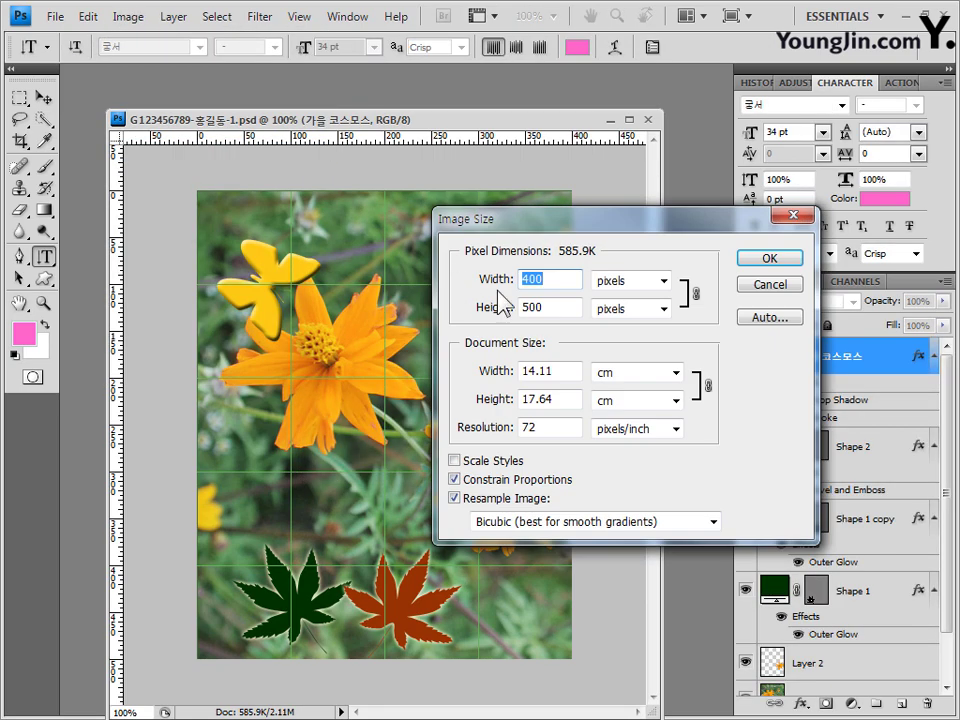
text(40)
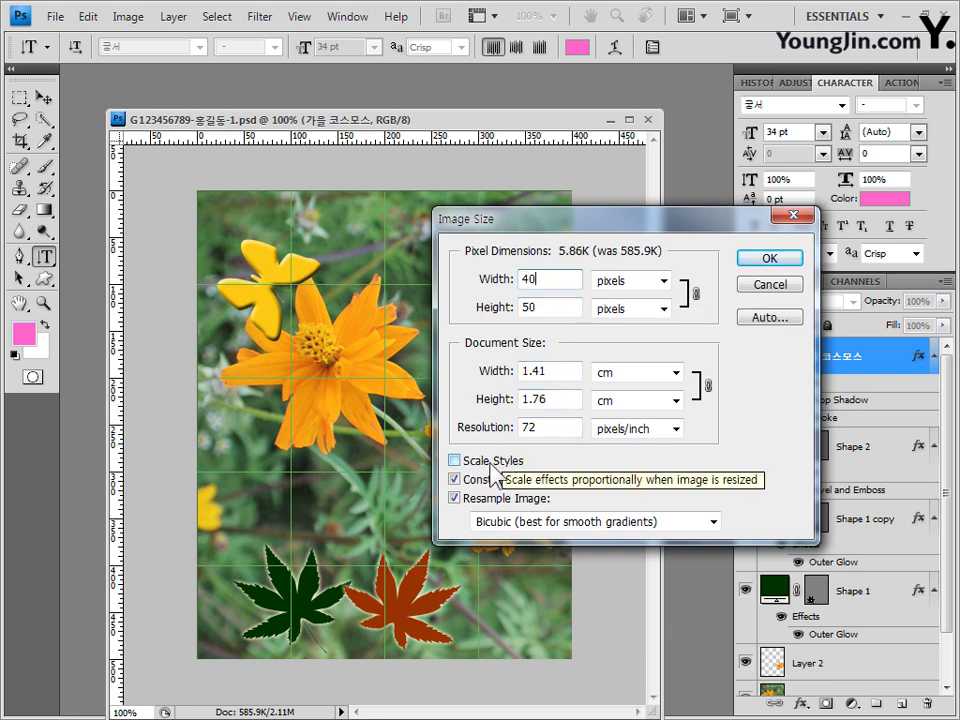
click(455, 462)
click(457, 463)
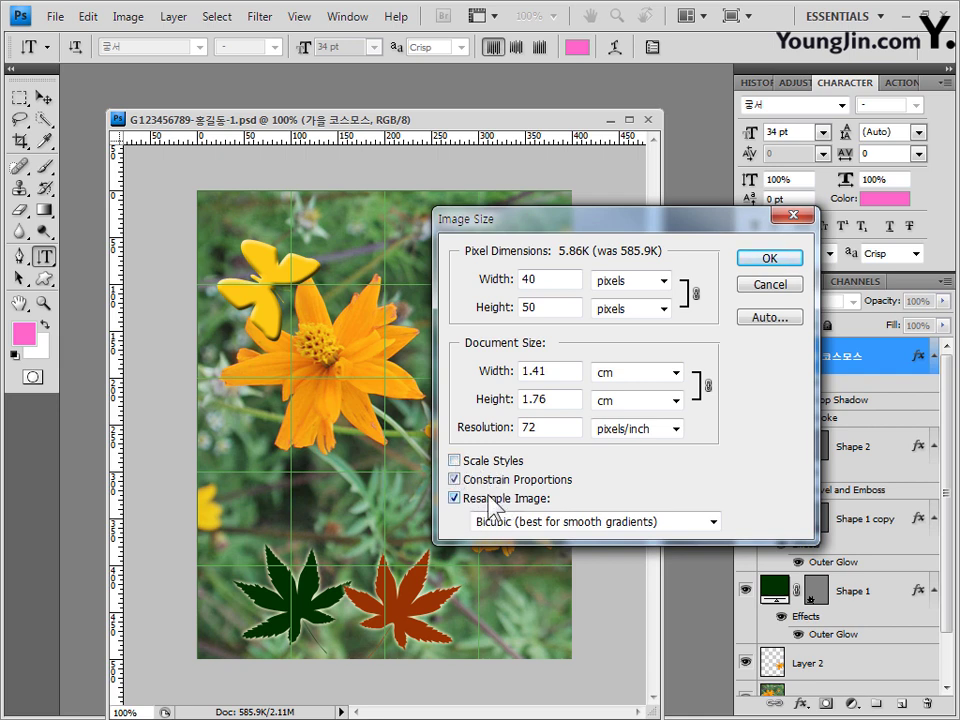
click(786, 260)
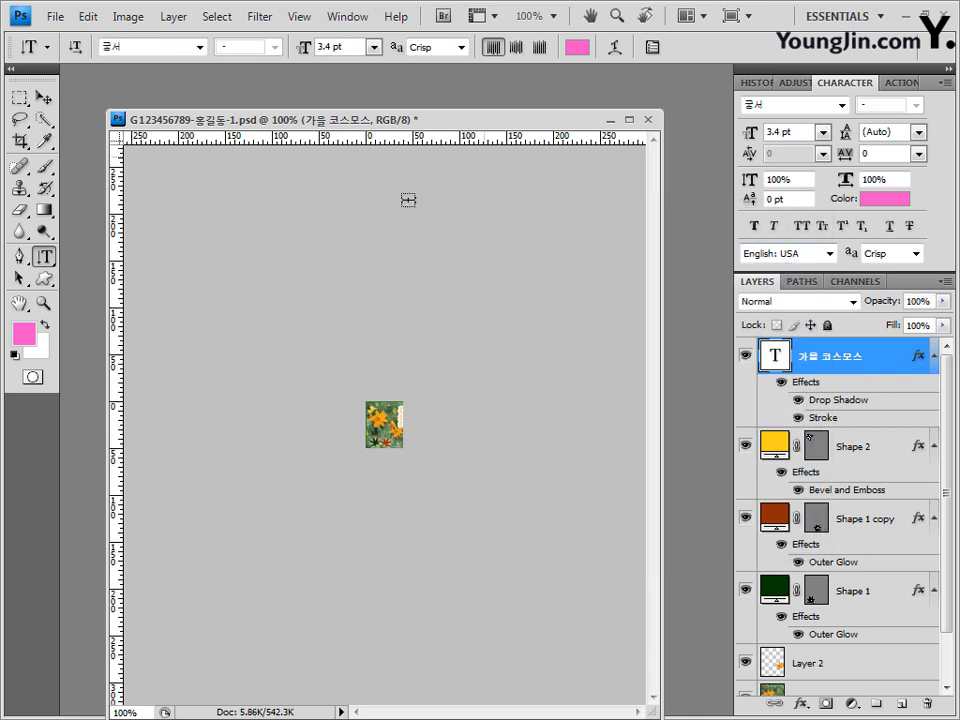
Save the reduced image as a PSD over the existing numbered file in the GTQ folder, keeping Maximize compatibility on
click(55, 17)
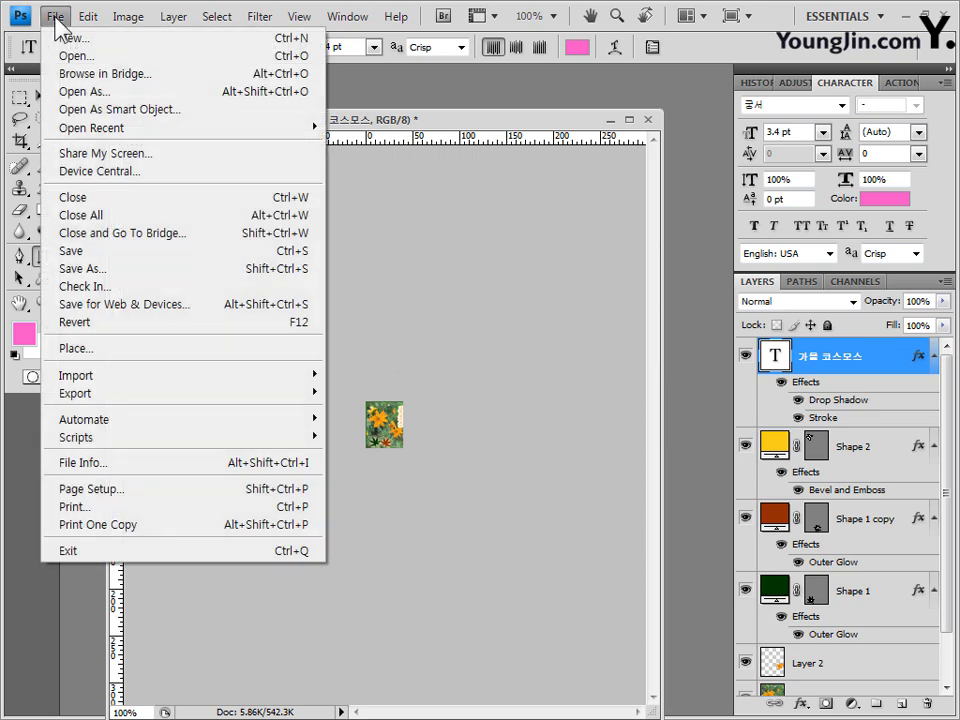
click(83, 268)
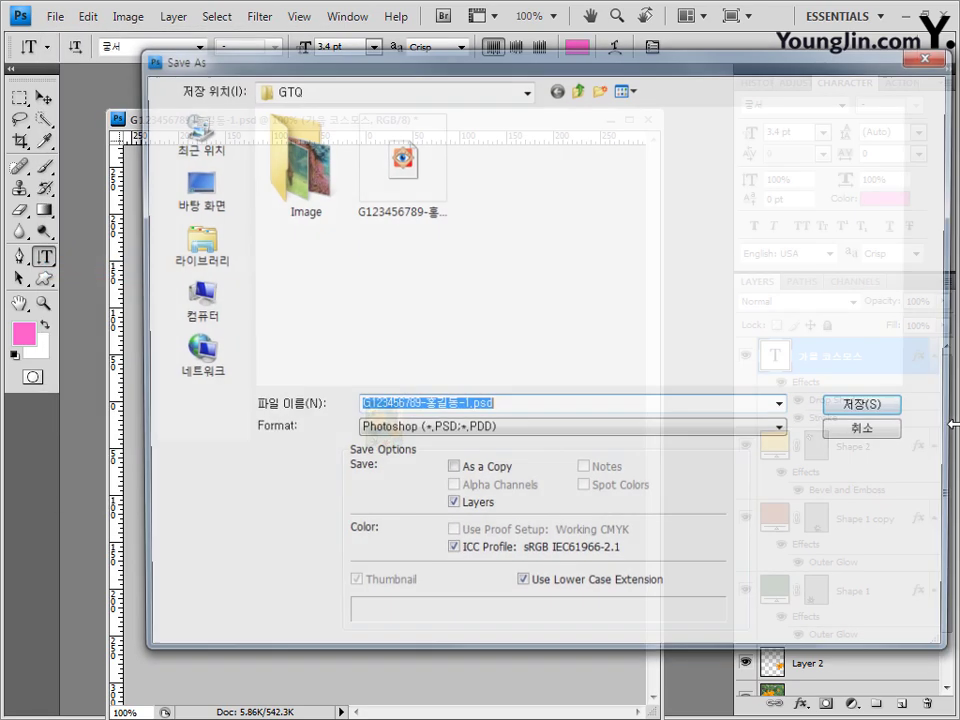
click(404, 190)
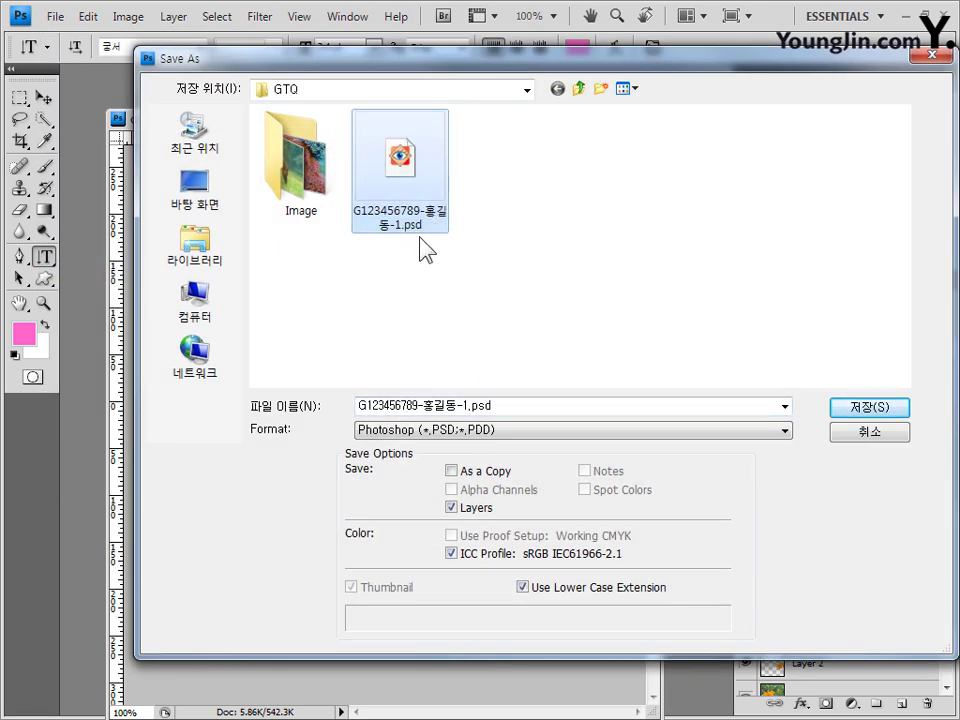
click(875, 418)
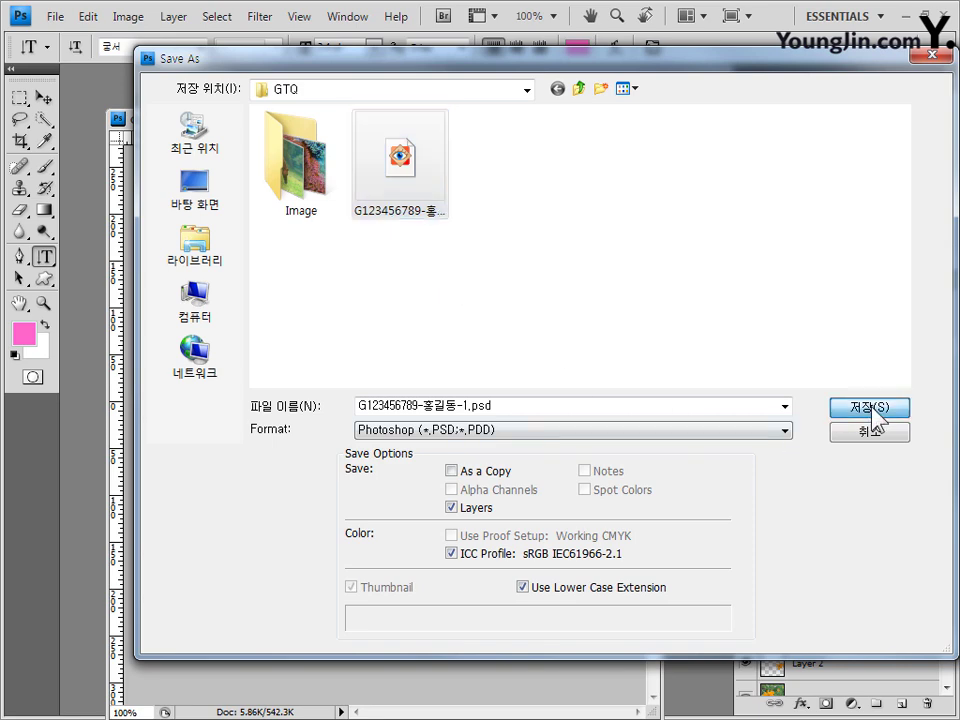
click(370, 268)
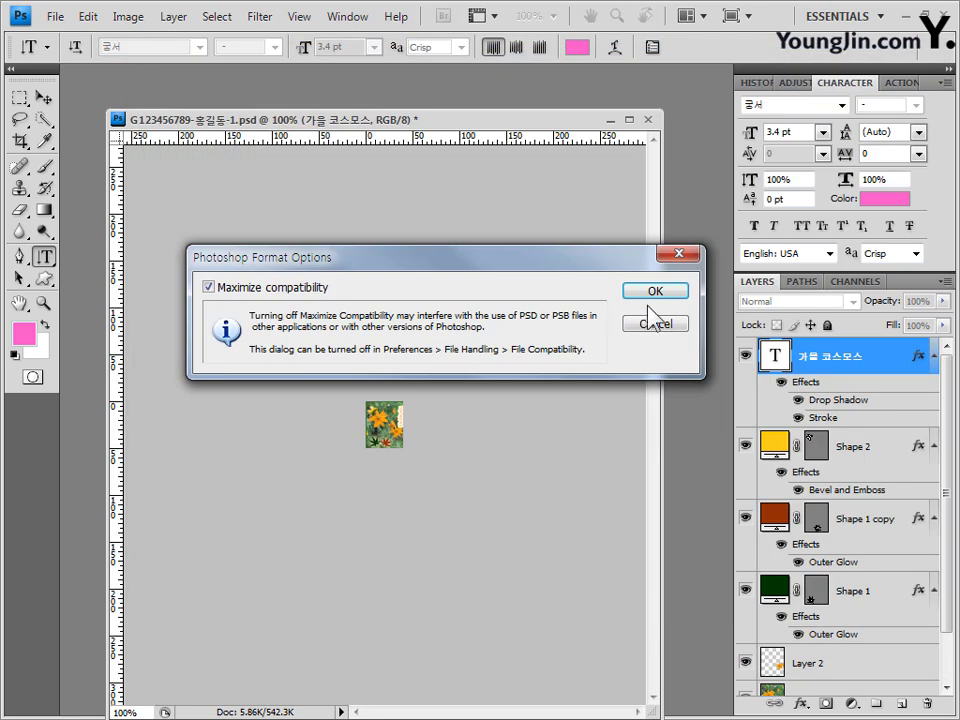
click(660, 292)
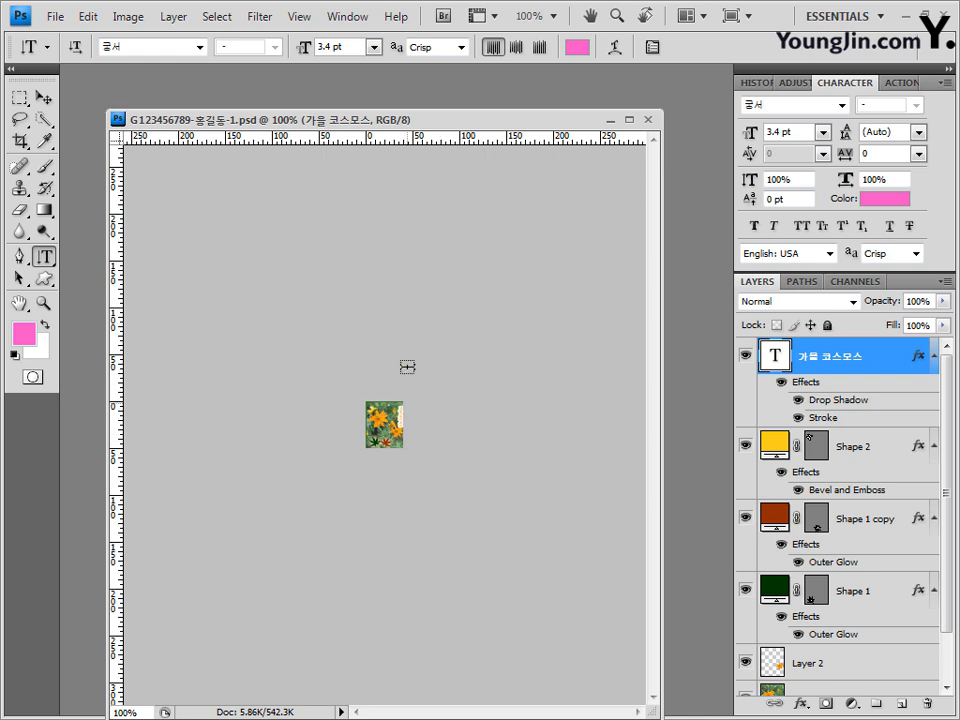
Return the document to the Layer Style history state, before the Image Size change
click(43, 97)
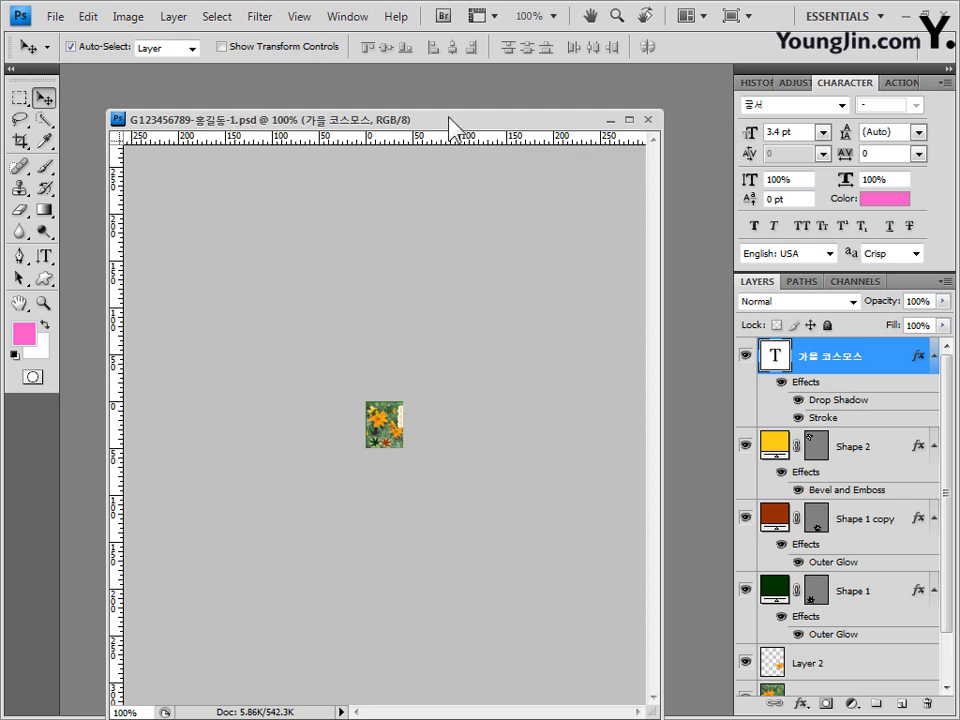
click(757, 82)
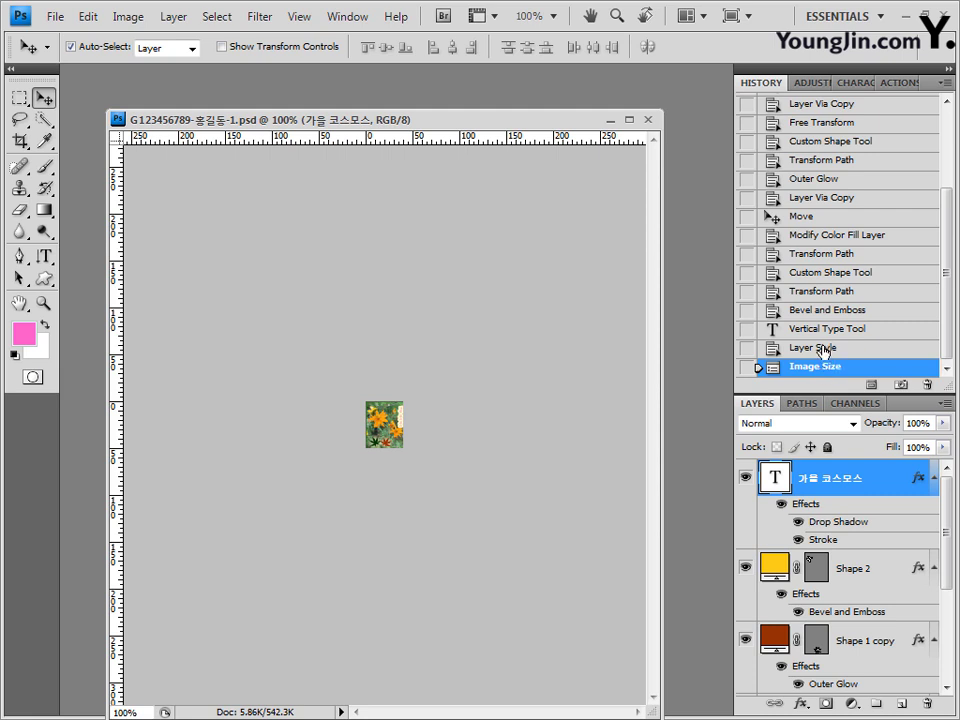
click(826, 350)
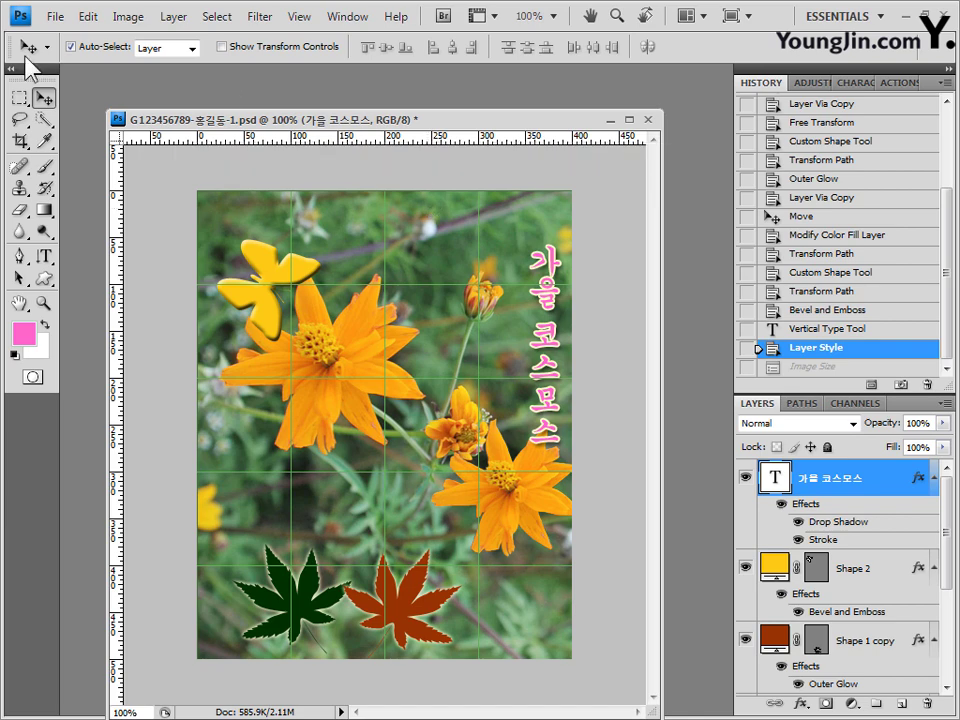
Save the full-size composition as a PSD in the GTQ folder, removing the exam number from the file name
click(56, 16)
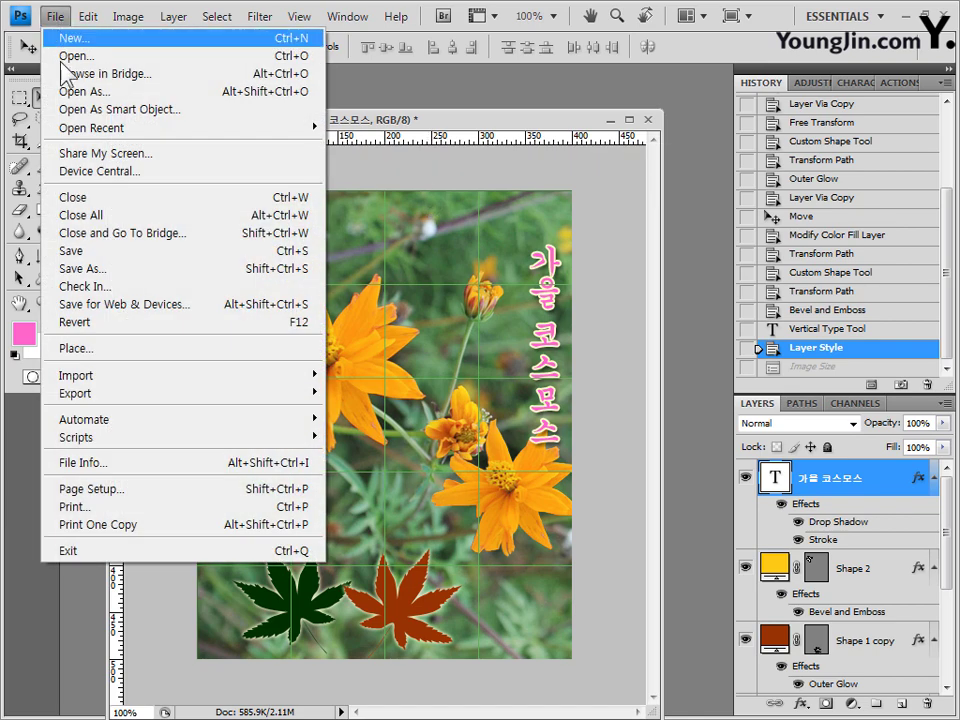
click(87, 270)
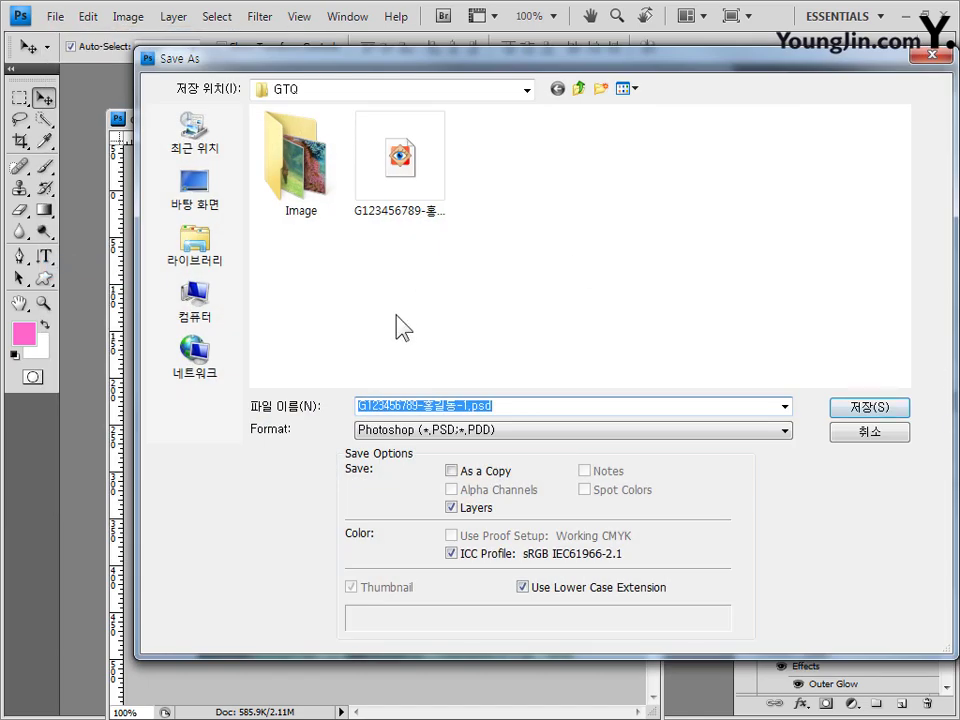
key(Home)
key(ctrl+shift+Right)
key(Delete)
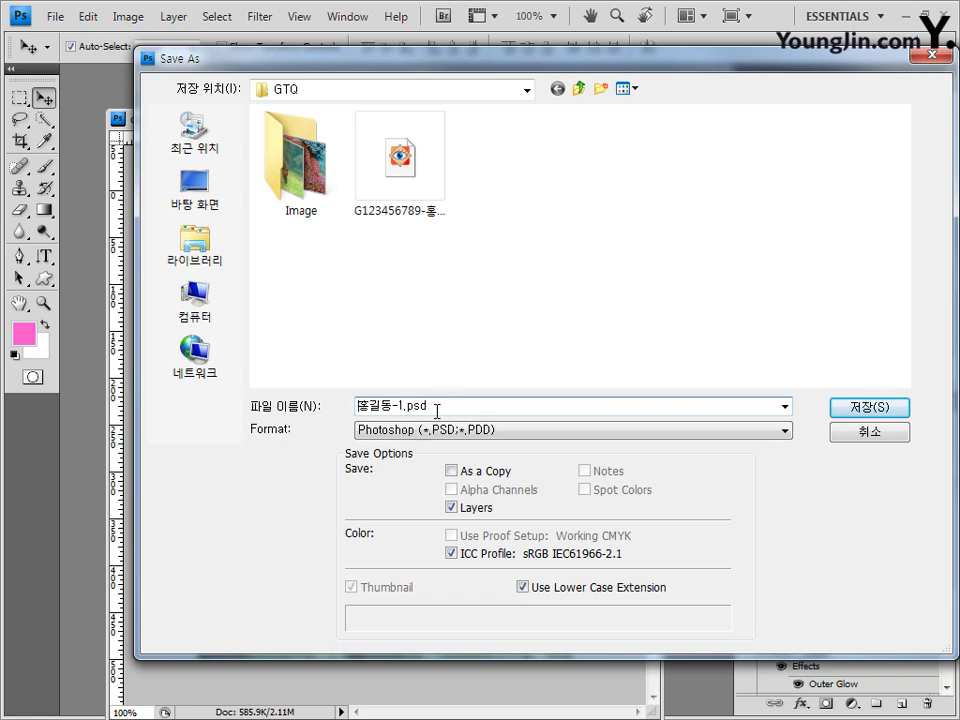
click(893, 405)
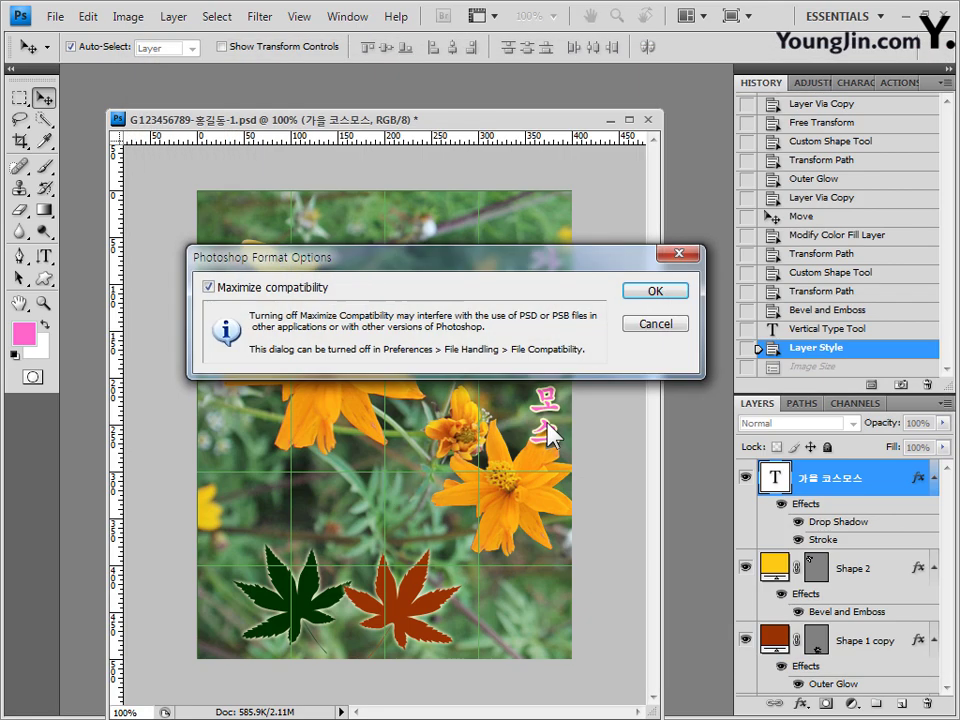
click(684, 292)
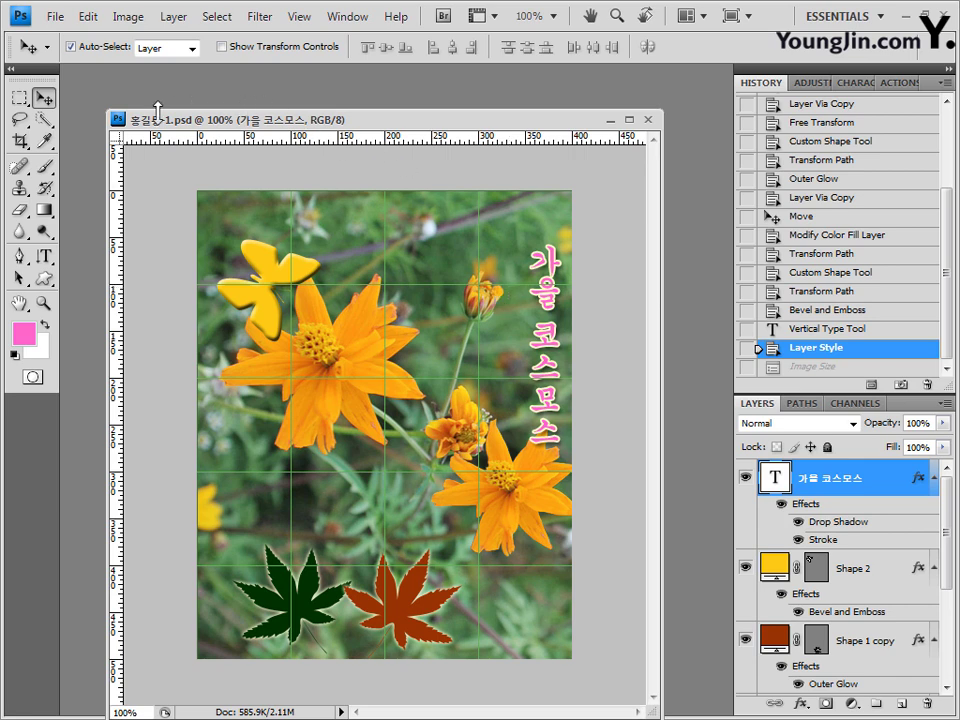
Close the finished composition and create a blank 400 x 500 pixel document at 72 pixels/inch, RGB Color, 8 bit, white background
double_click(118, 119)
click(57, 20)
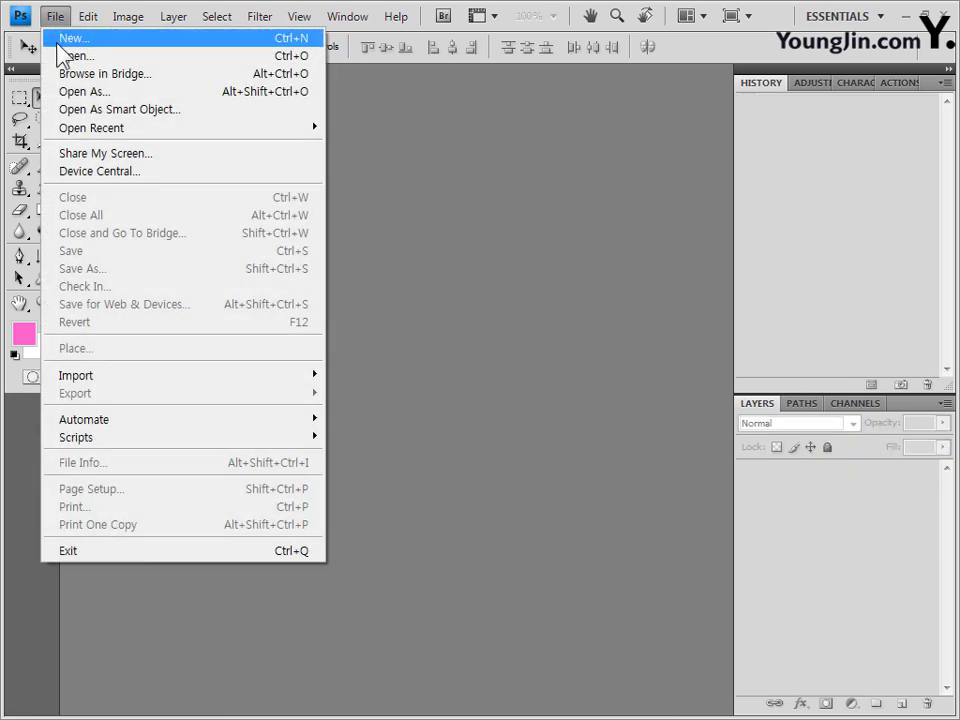
click(60, 37)
click(366, 327)
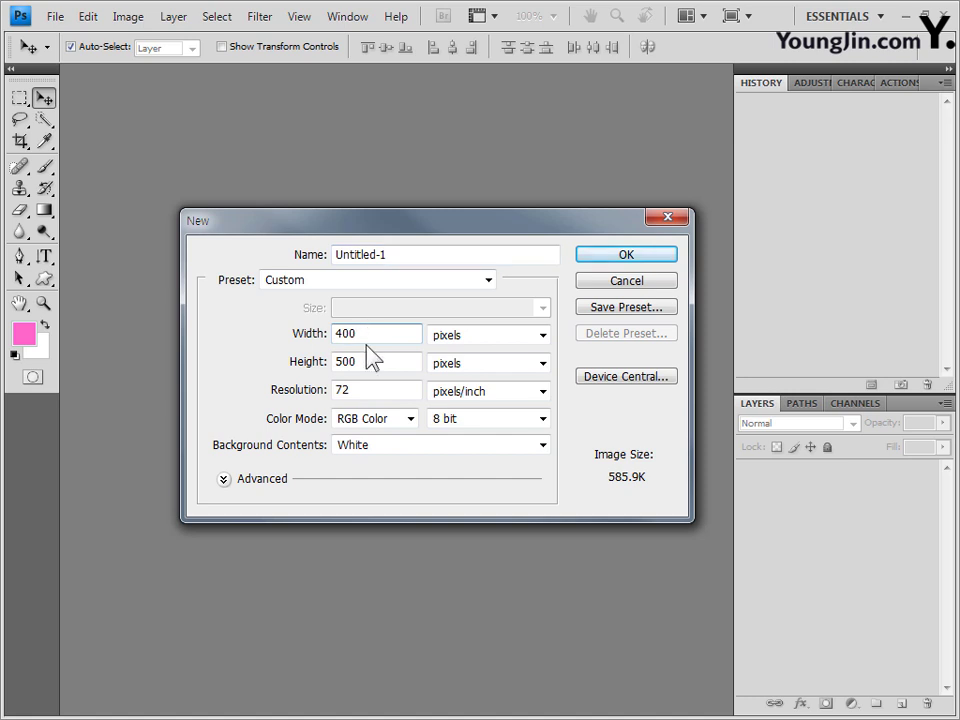
click(360, 390)
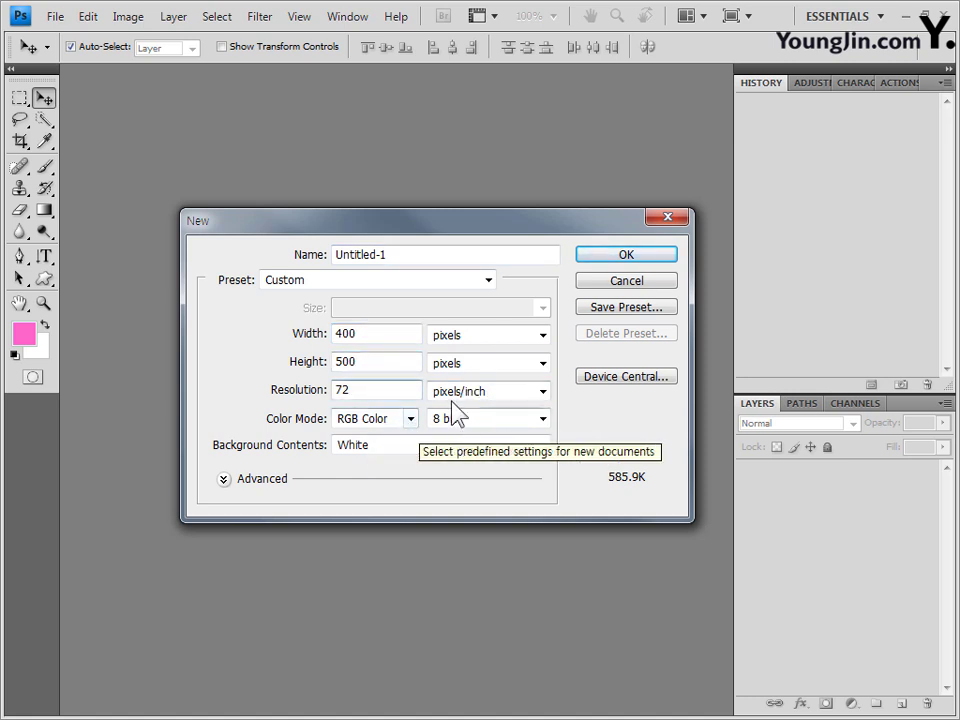
click(668, 257)
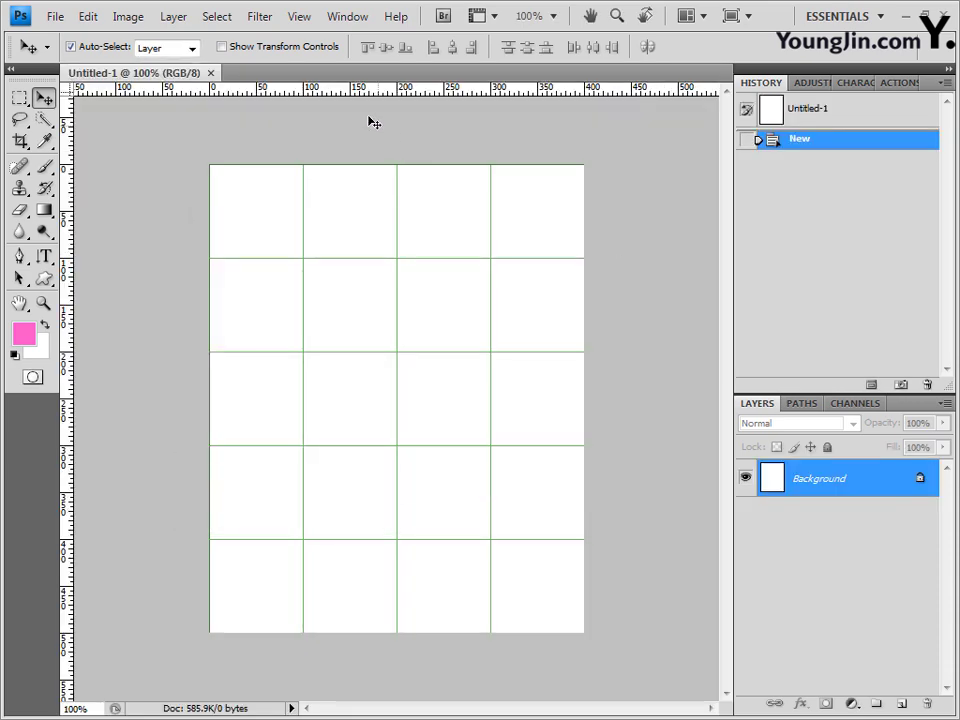
Float the new document's window and save it as a PSD in the GTQ folder, named with the exam number, the examinee's name and suffix -2
drag(112, 73, 162, 135)
click(55, 16)
click(80, 268)
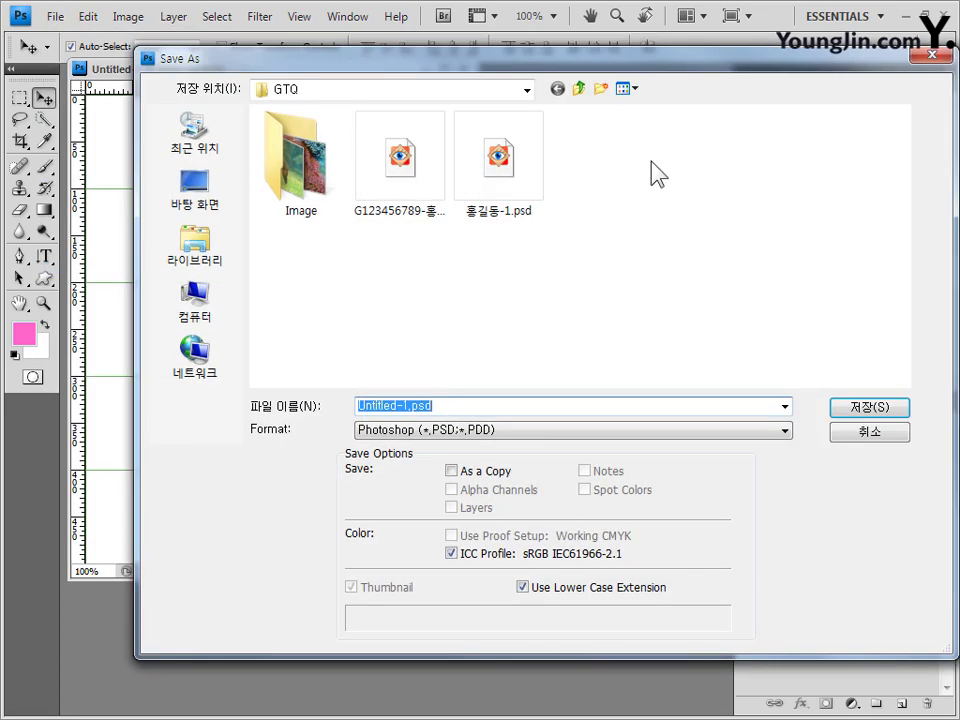
click(420, 187)
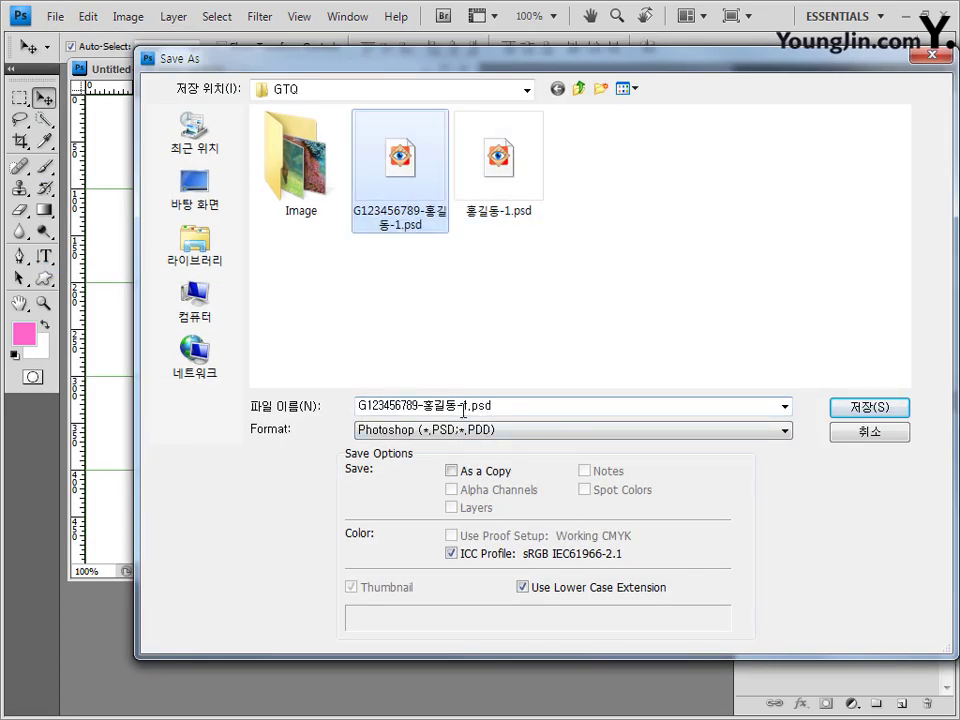
drag(465, 406, 577, 406)
text(2)
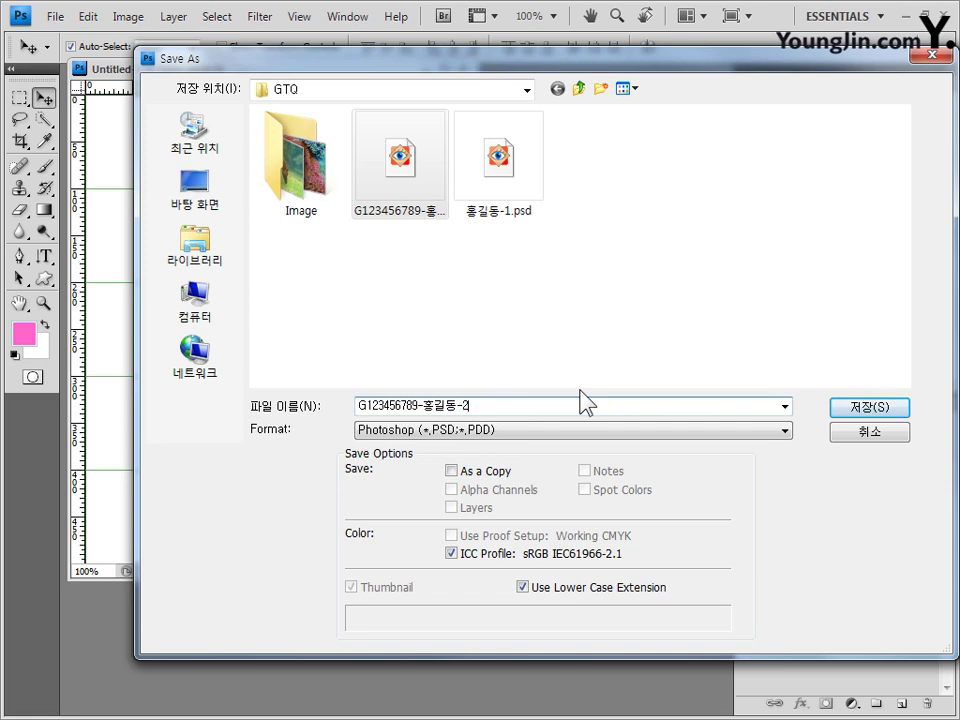
click(877, 407)
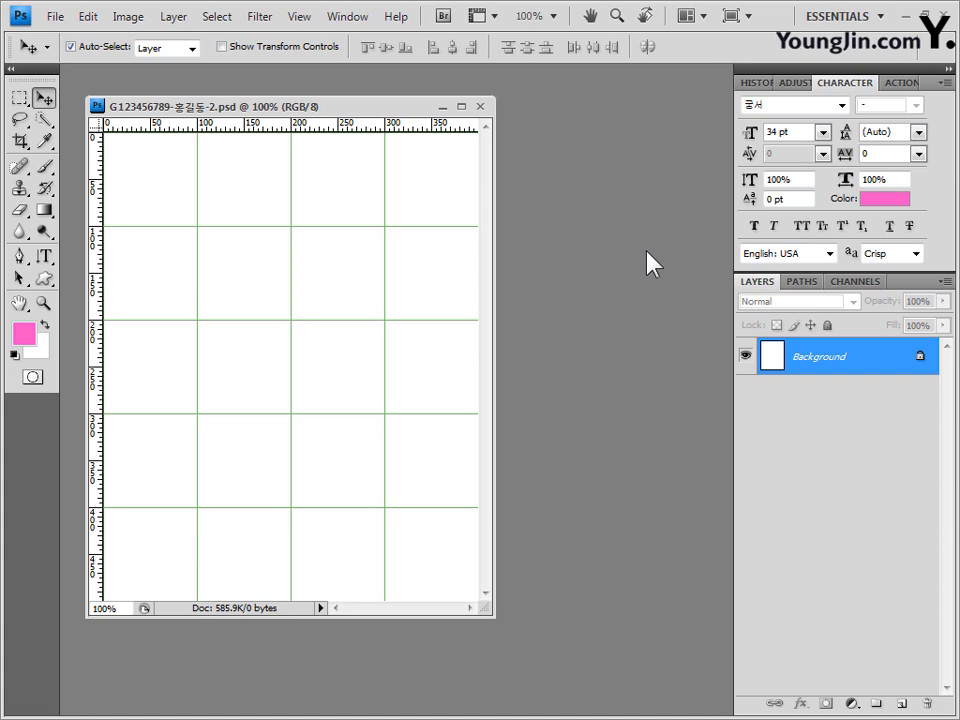
Open 2급-2.jpg from the image folder, copy the whole picture into the new document as a layer, and close the source
key(alt+Tab)
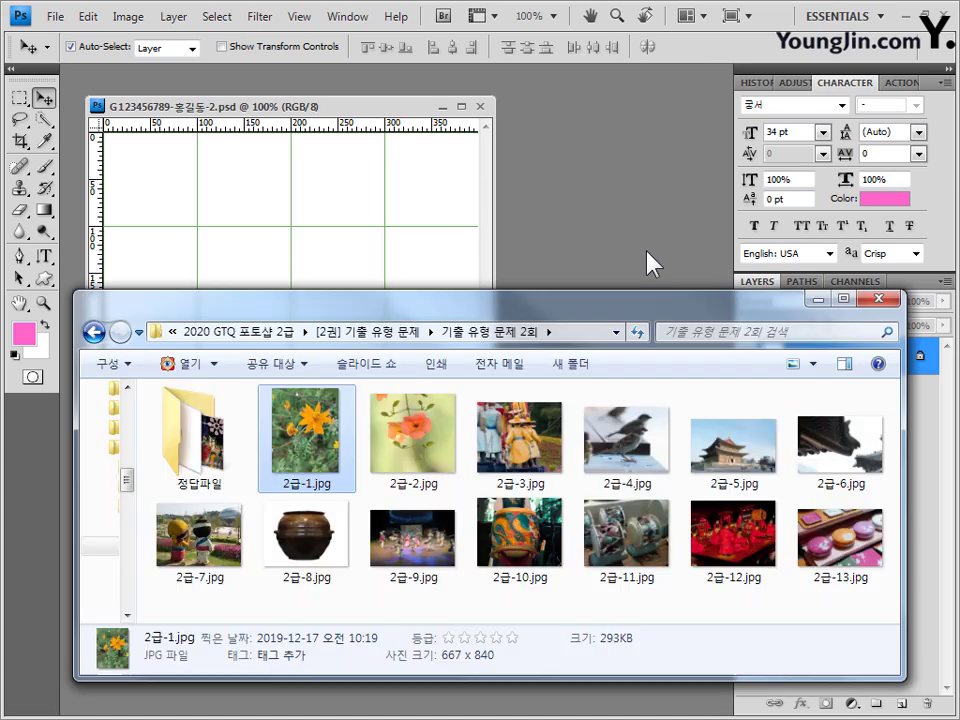
drag(429, 456, 624, 193)
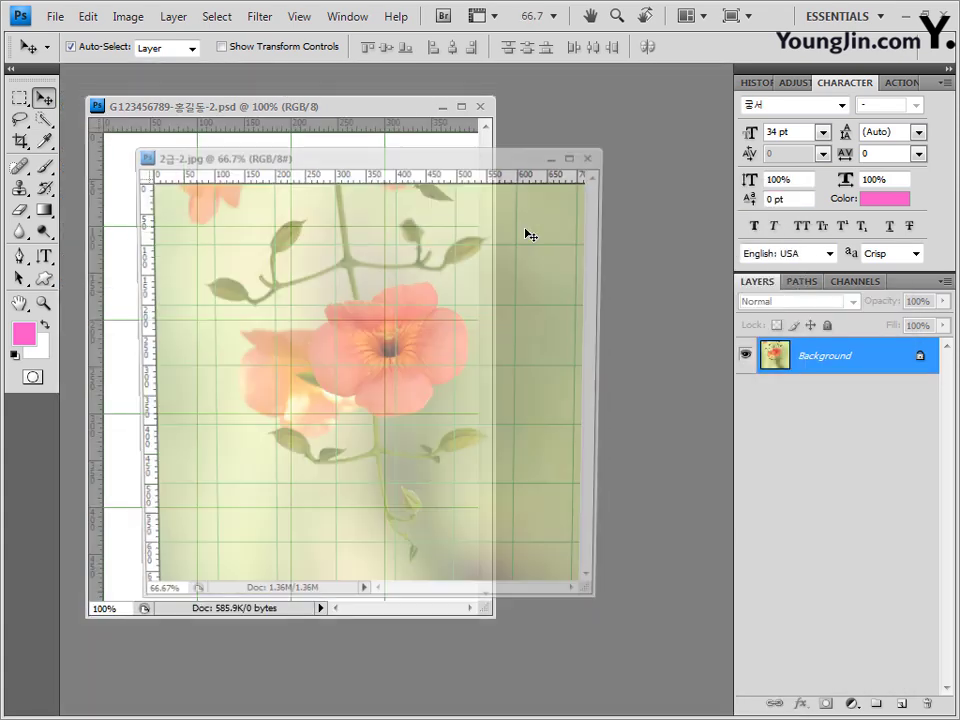
key(ctrl+a)
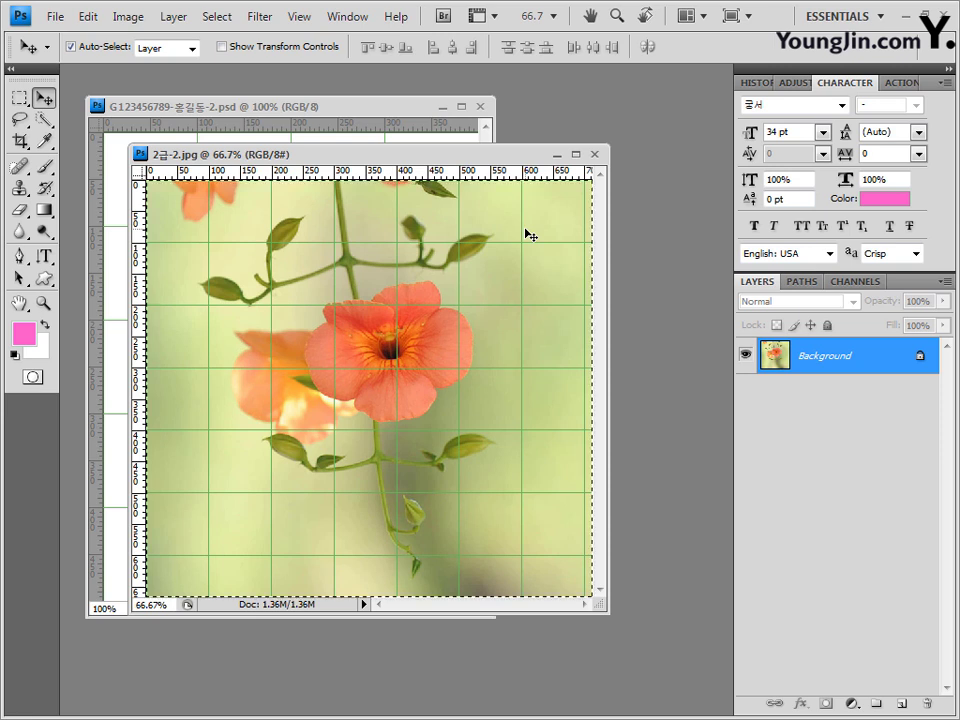
drag(528, 222, 408, 125)
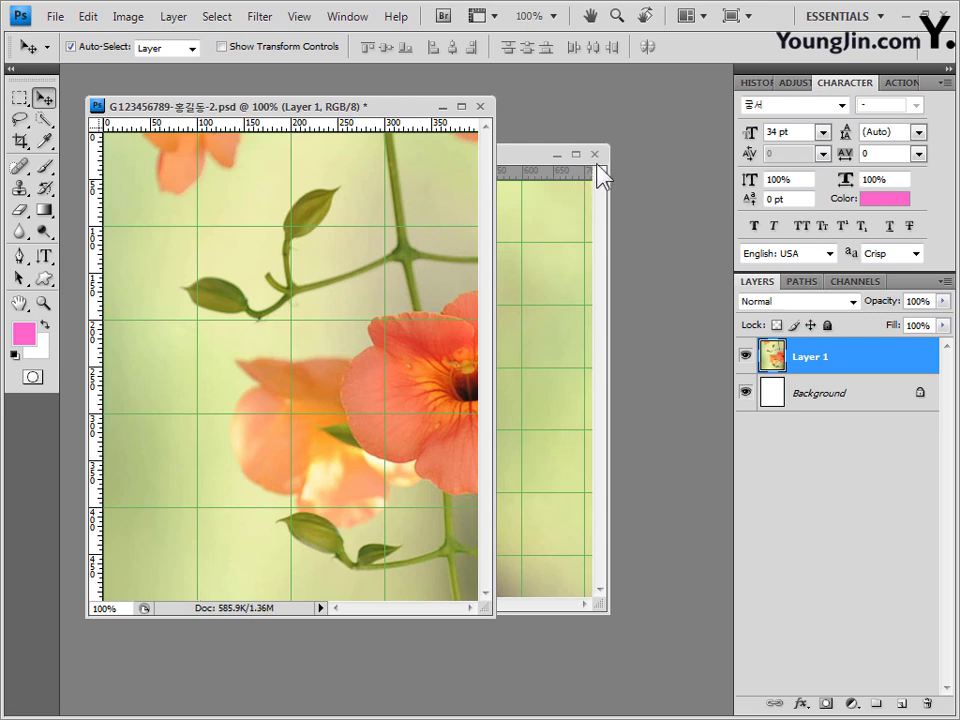
drag(538, 155, 624, 160)
click(678, 160)
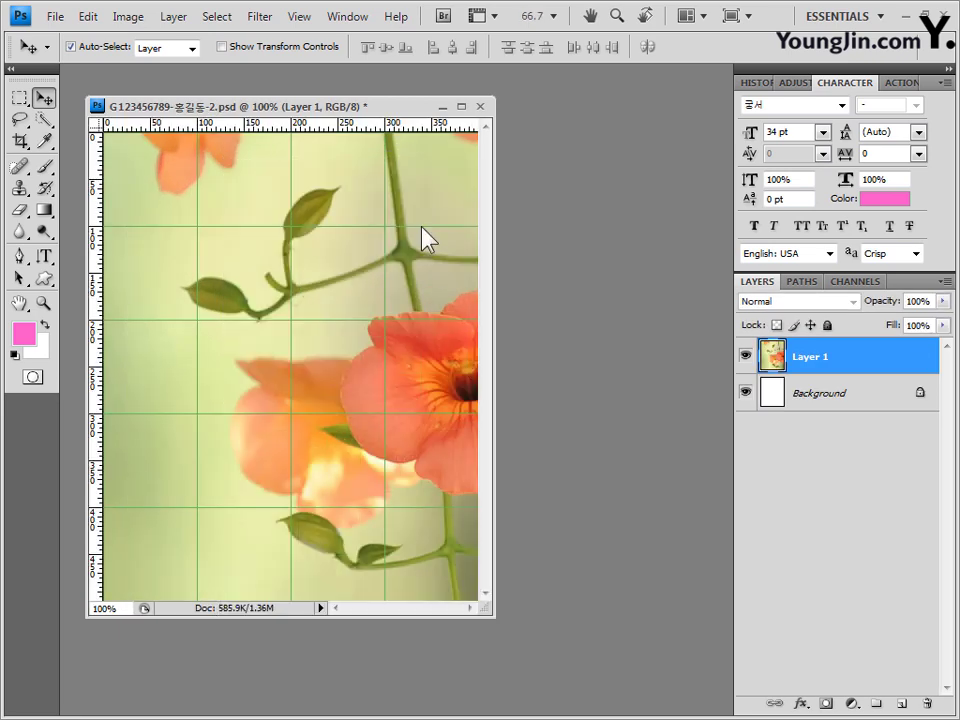
Enlarge the document window, then use Free Transform to scale the flower layer to about 72.6% and reposition it over the canvas
drag(492, 617, 681, 697)
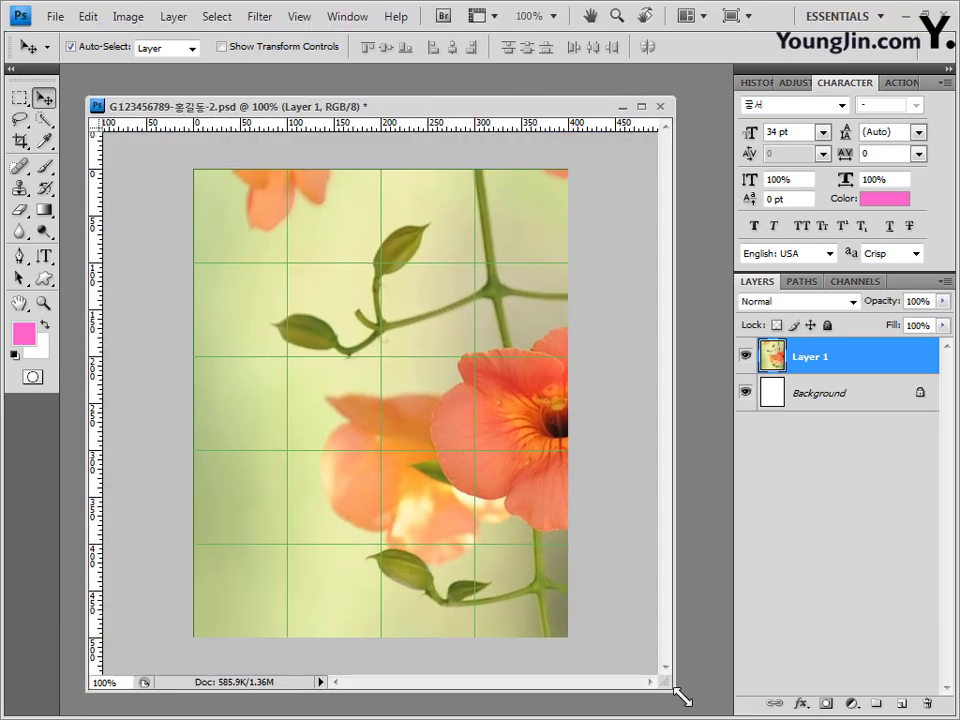
key(ctrl+t)
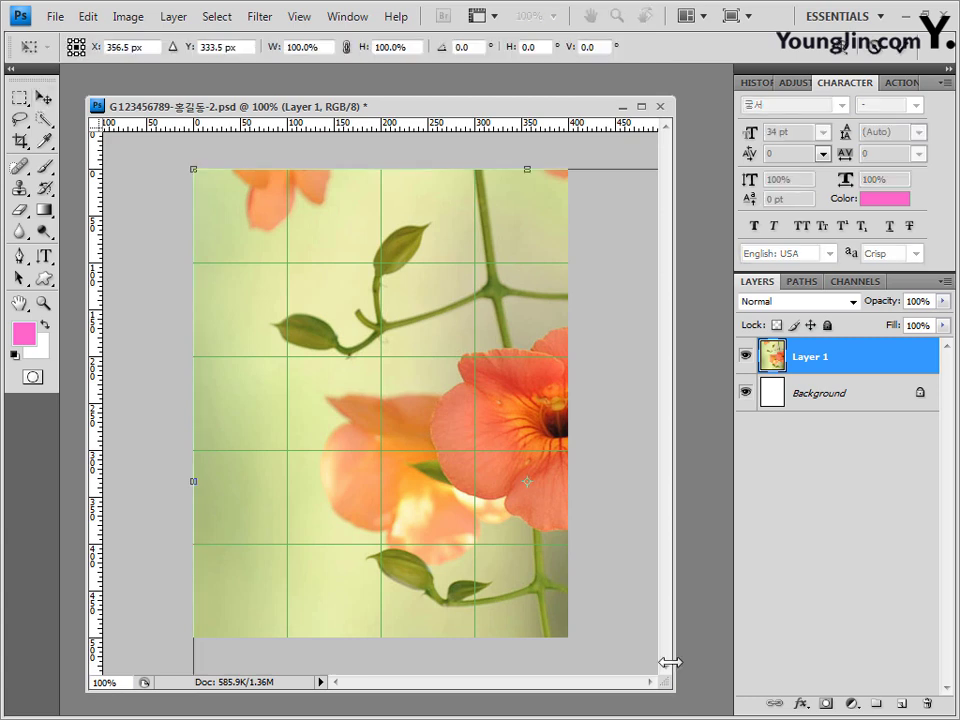
drag(195, 170, 313, 278)
drag(484, 386, 323, 265)
drag(170, 172, 265, 182)
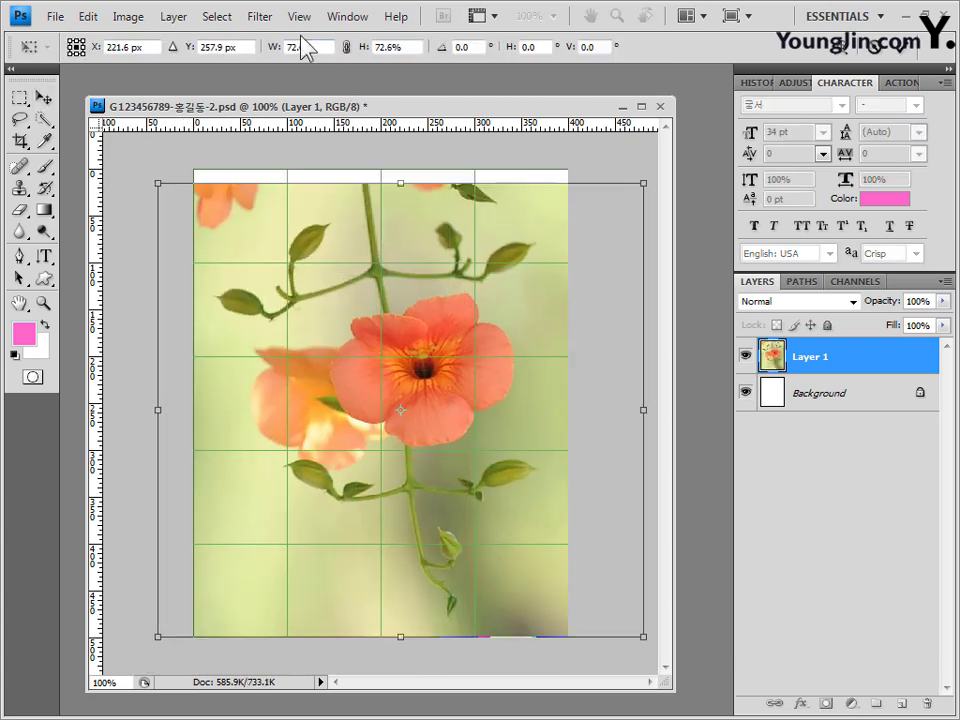
Align the flower layer with the canvas's upper edge, scale it to 74.9% to cover the canvas, nudge it right and apply the transform
click(299, 16)
click(322, 348)
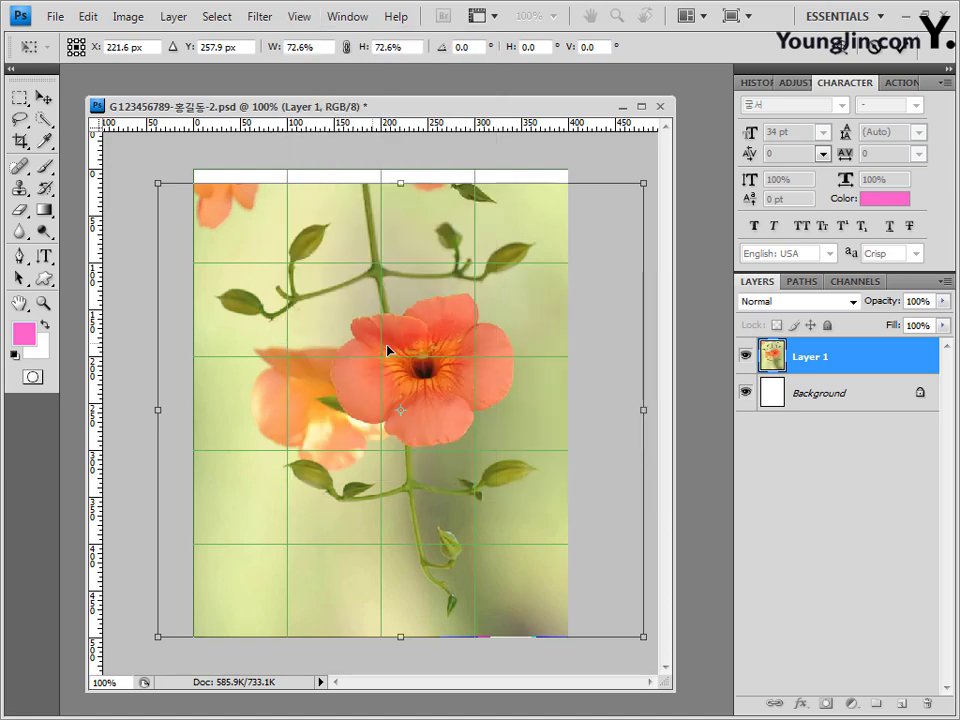
drag(392, 341, 388, 329)
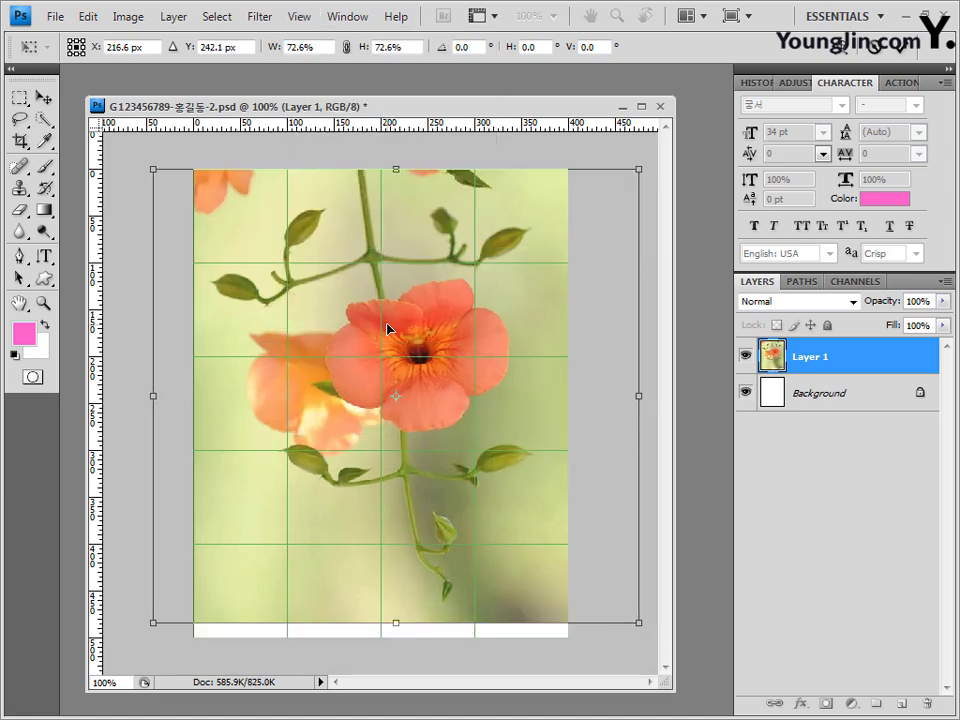
drag(152, 620, 141, 639)
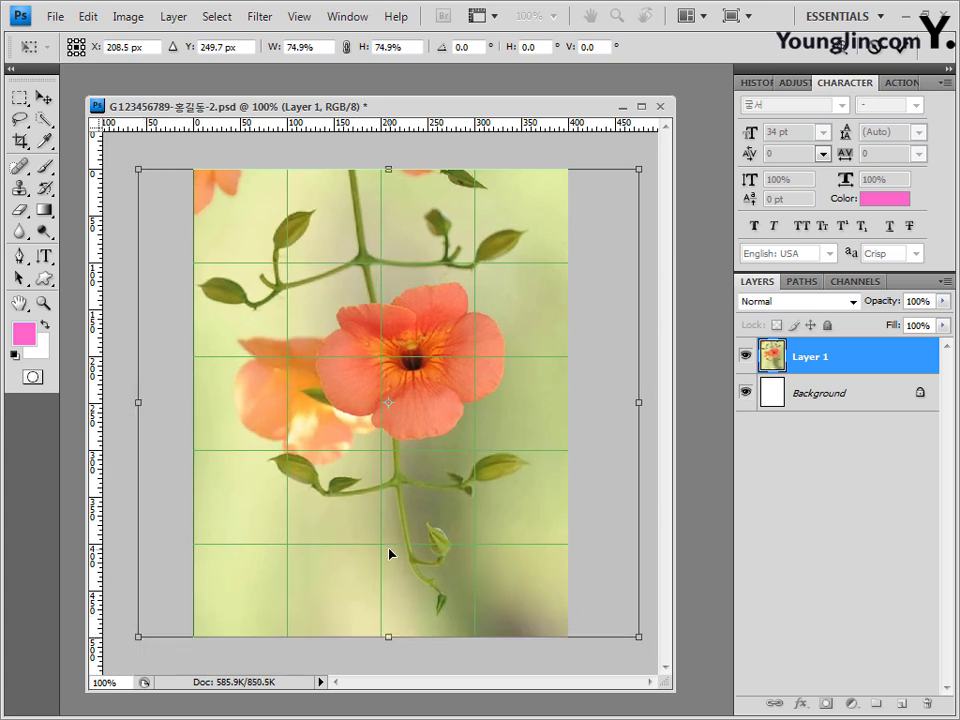
key(Right)
key(Right)
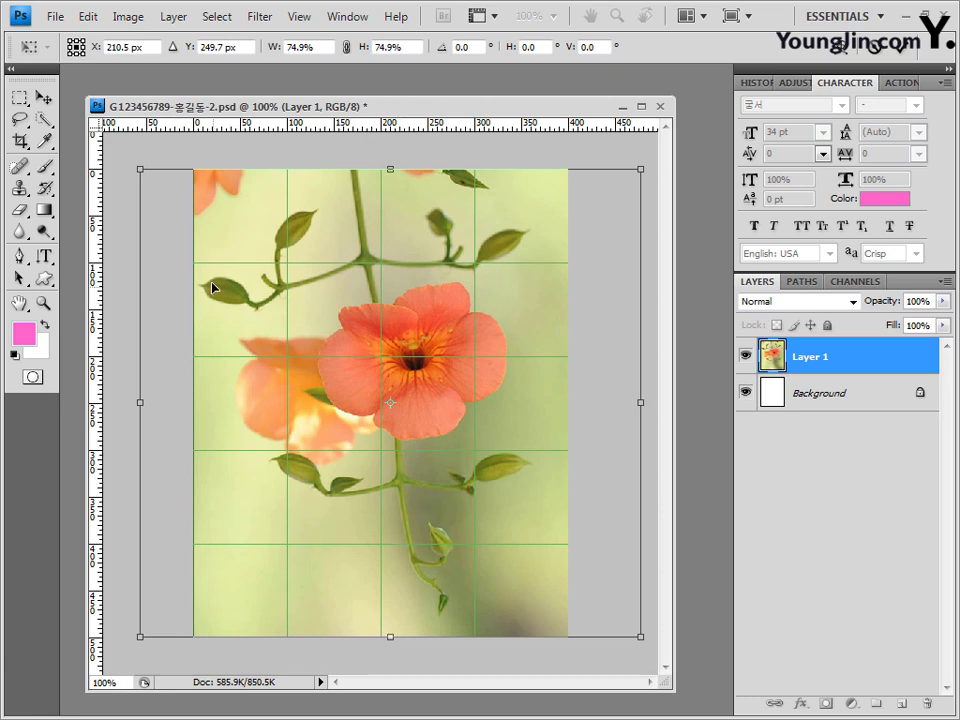
key(Right)
key(Right)
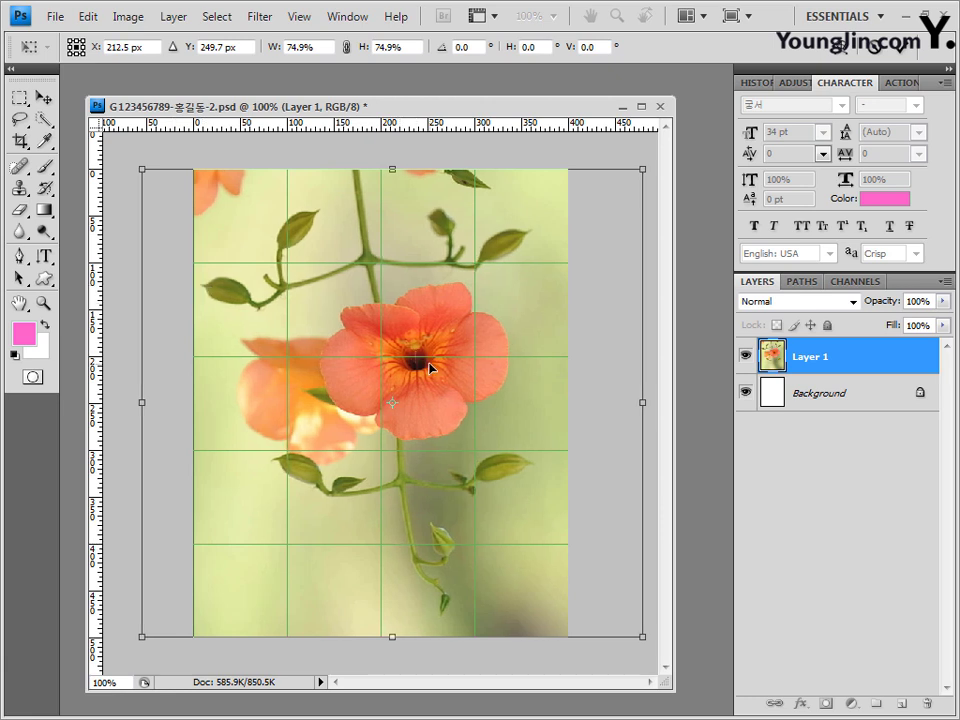
key(Return)
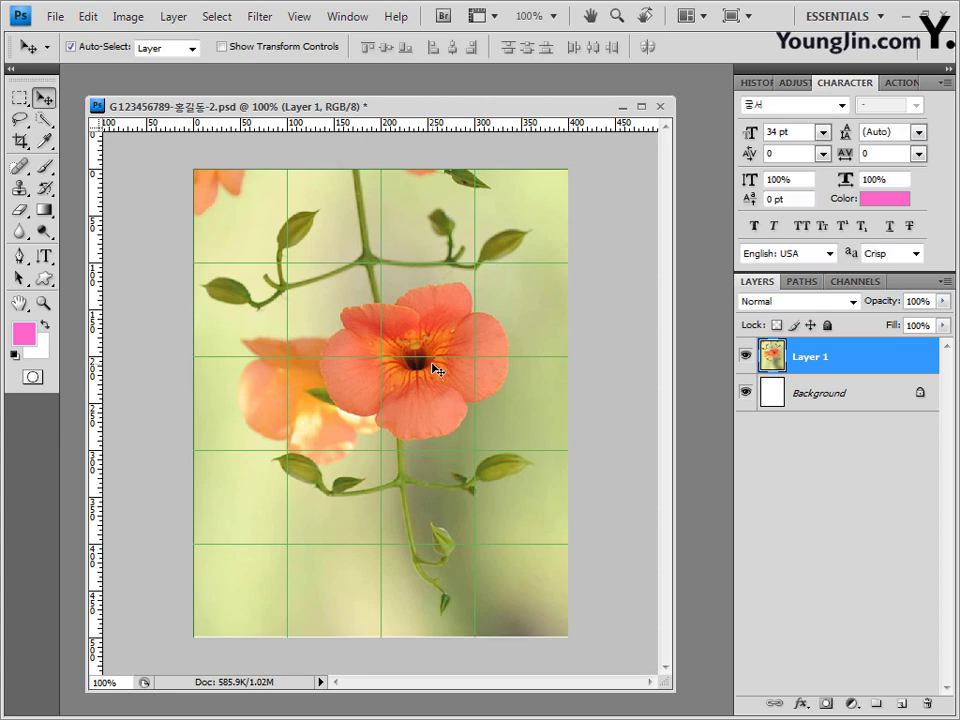
Duplicate the flower layer and apply the Stained Glass texture filter to the copy
key(ctrl+j)
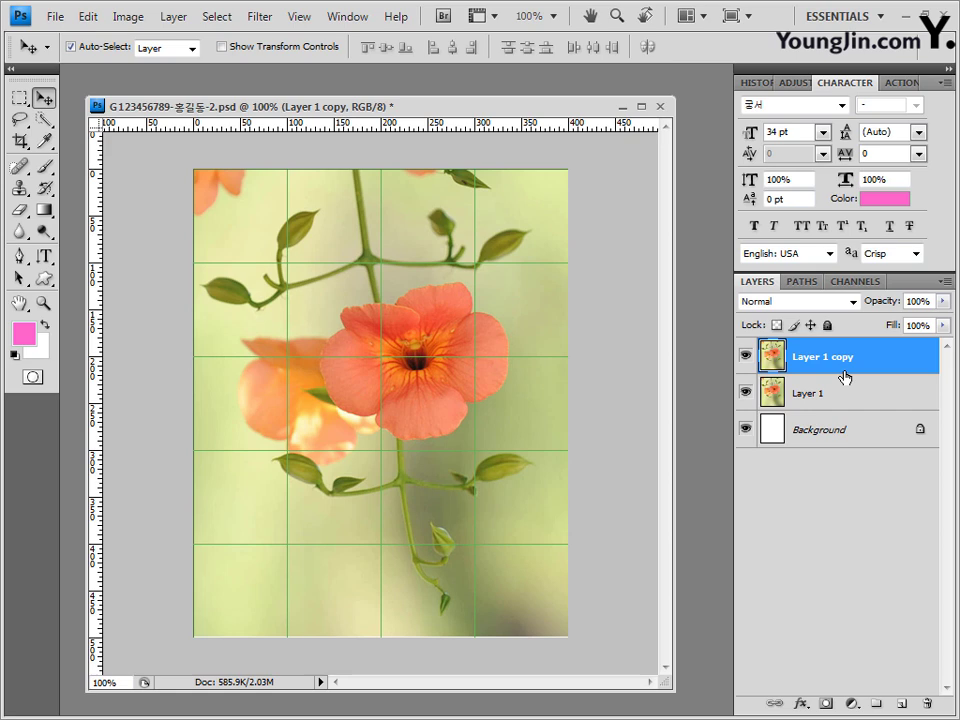
click(260, 16)
mouse_move(312, 303)
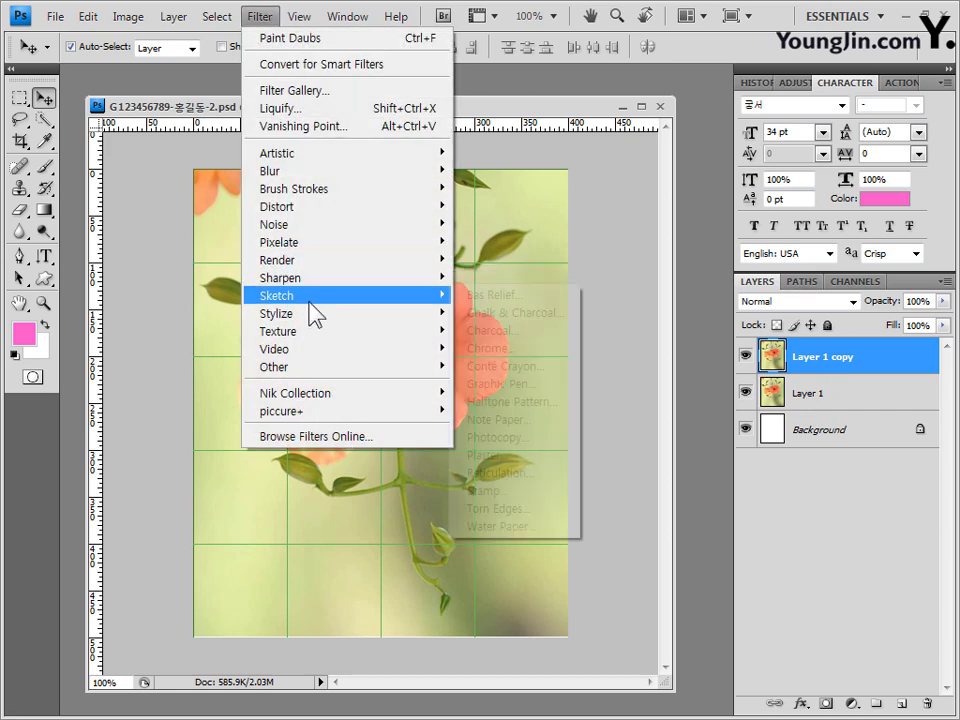
mouse_move(300, 331)
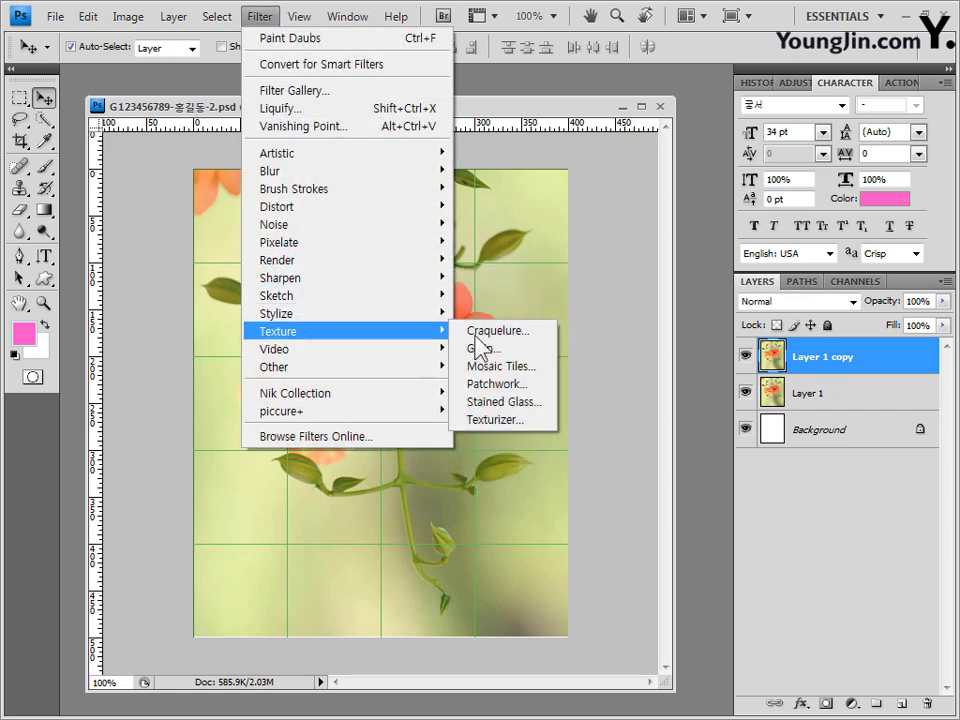
click(530, 403)
click(781, 141)
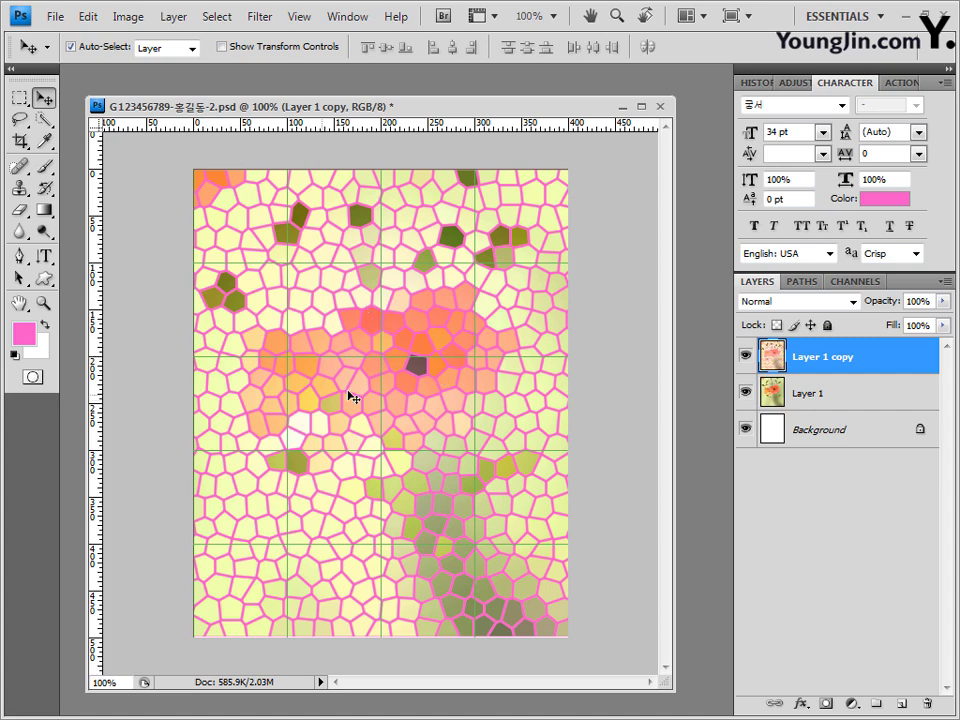
Set the foreground color to #c6f832 and apply the Stained Glass filter to the layer copy again
click(31, 340)
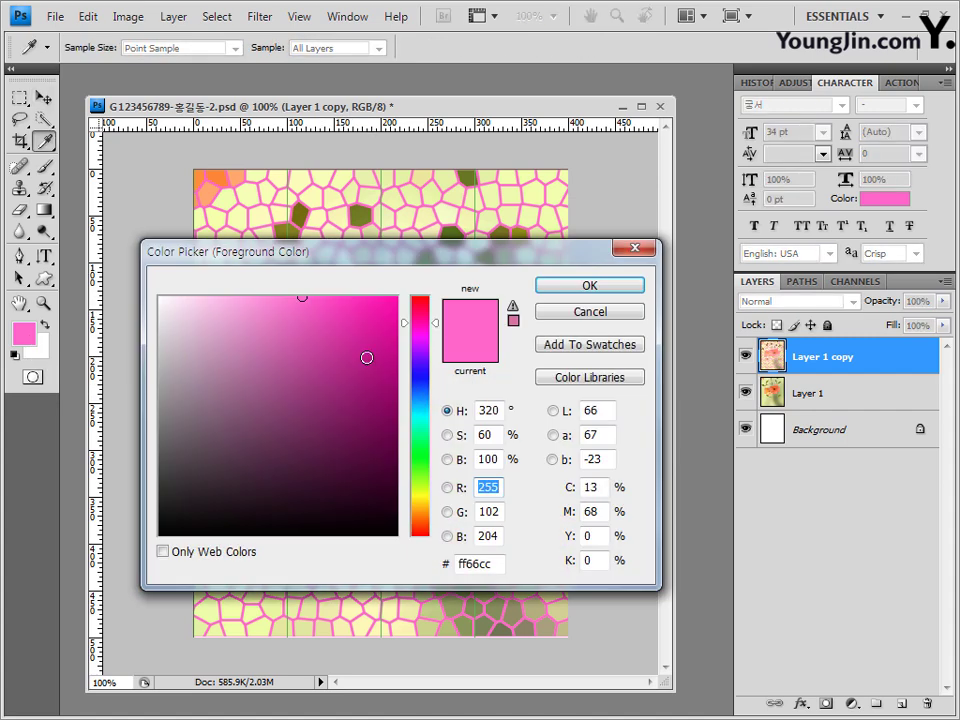
text(ccff33)
click(351, 311)
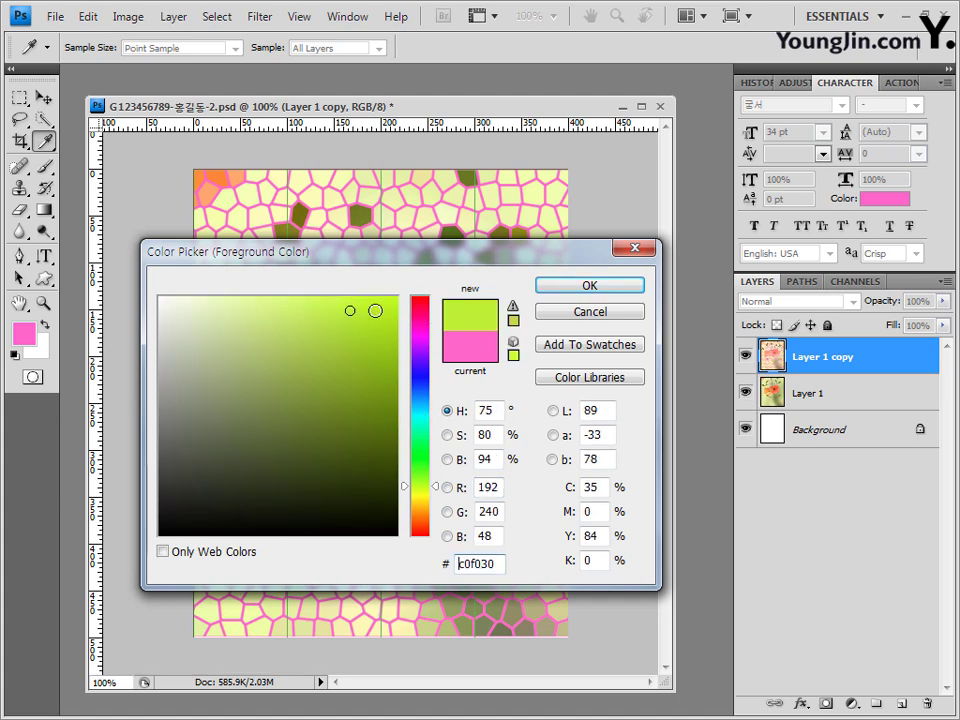
click(350, 304)
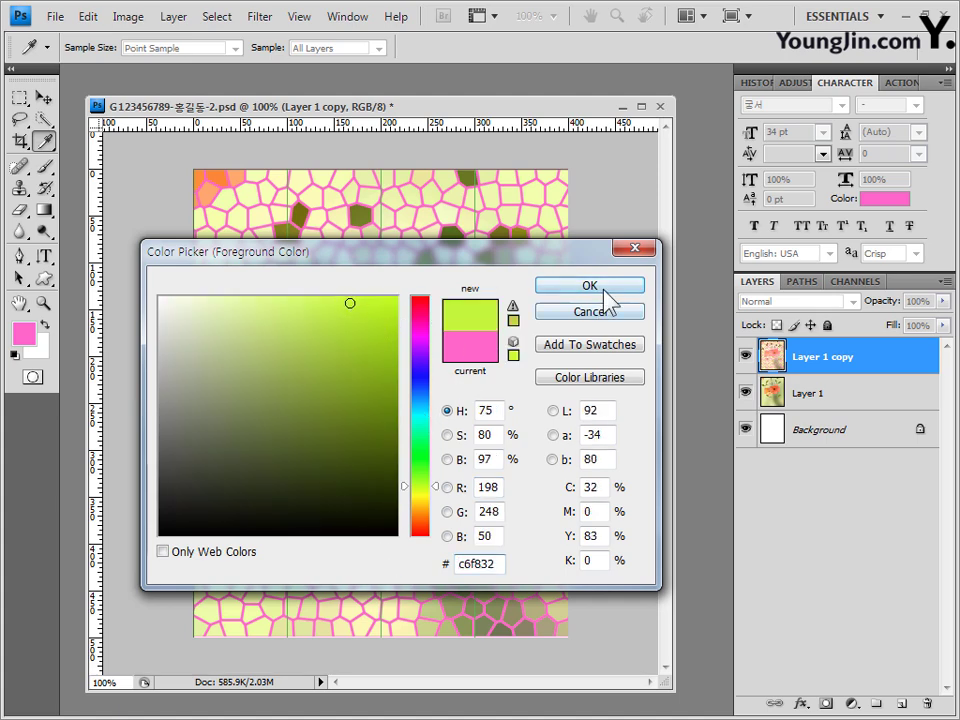
click(604, 289)
click(259, 16)
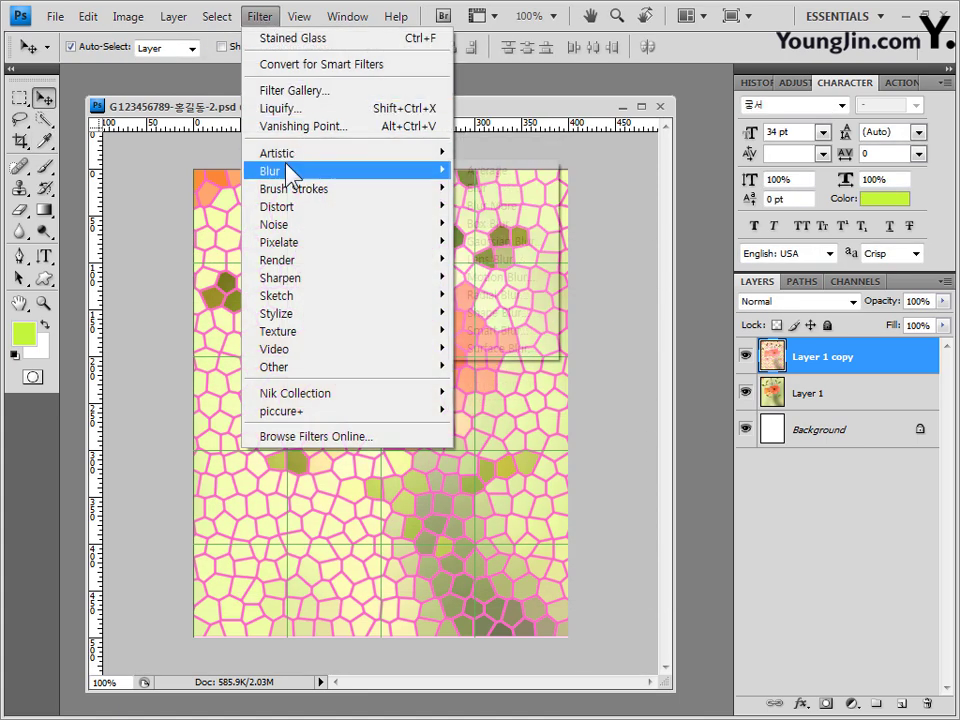
click(325, 37)
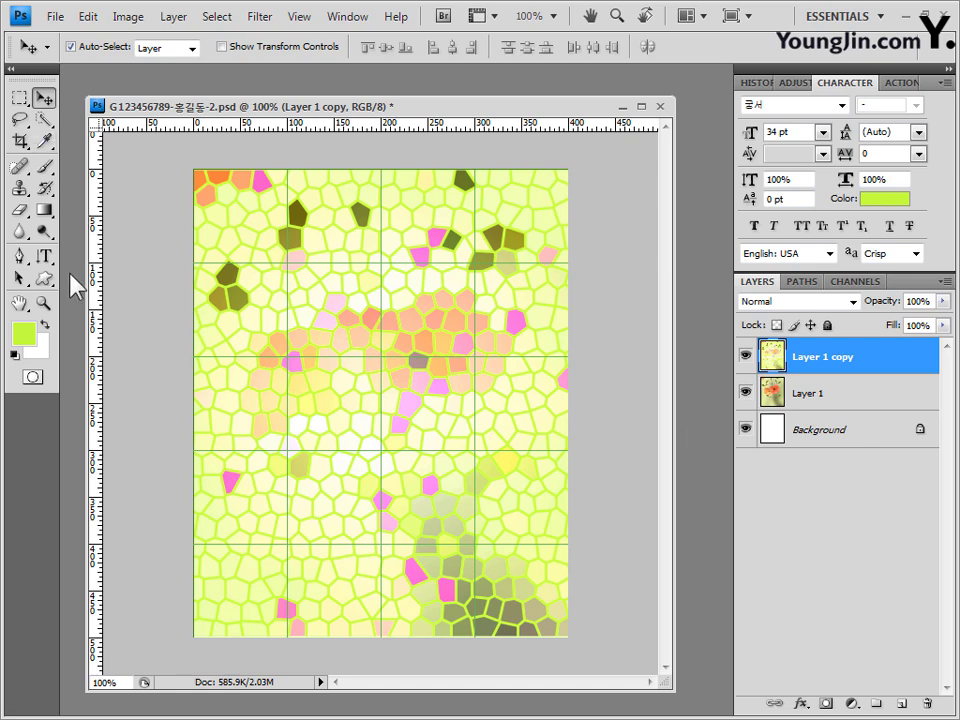
Set the Rectangular Marquee style to Normal and select an area of about 300 x 400 px, inset about 50 px from the canvas edges
click(20, 100)
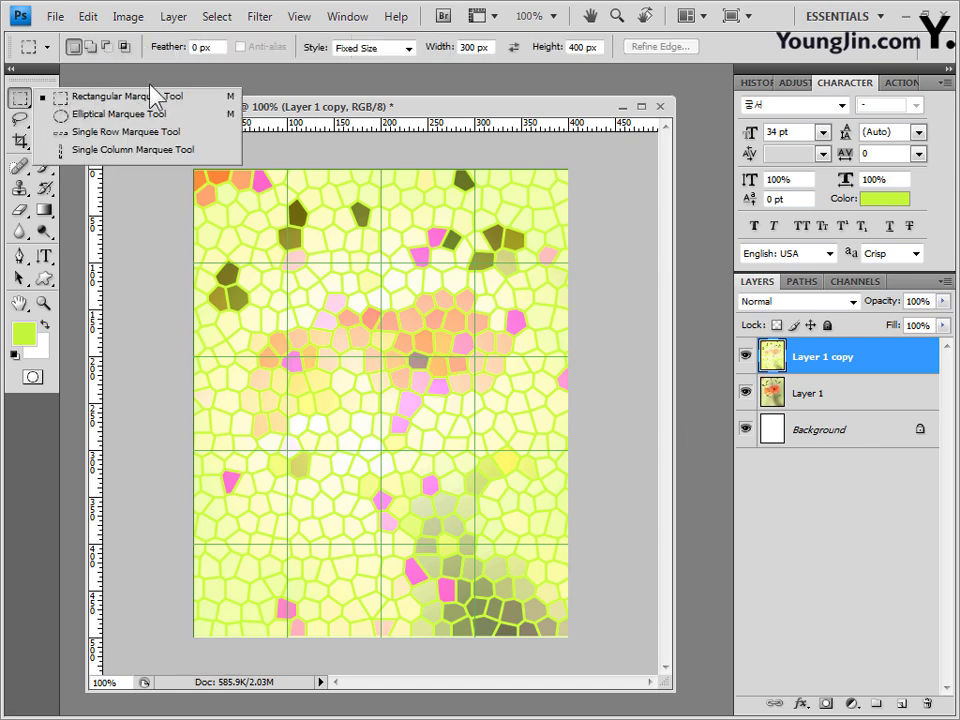
click(14, 72)
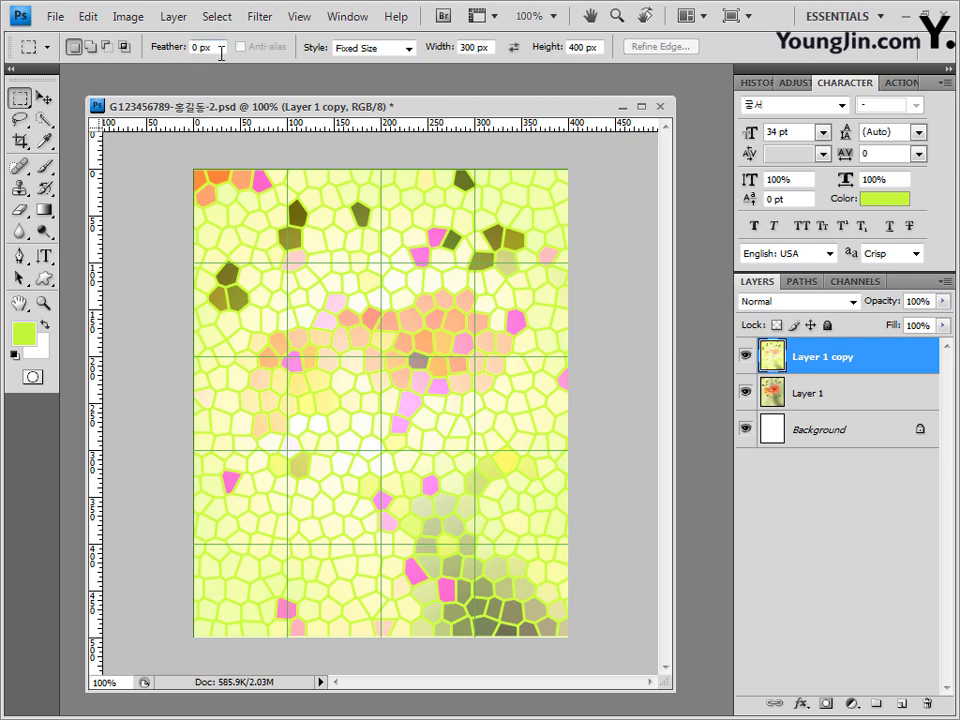
click(409, 48)
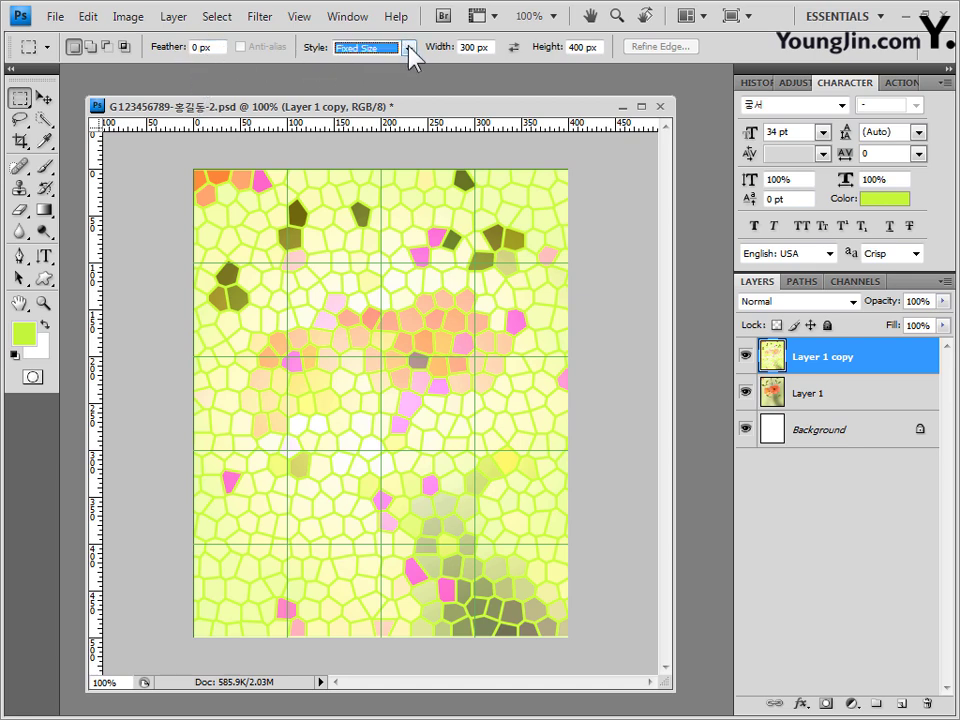
click(409, 48)
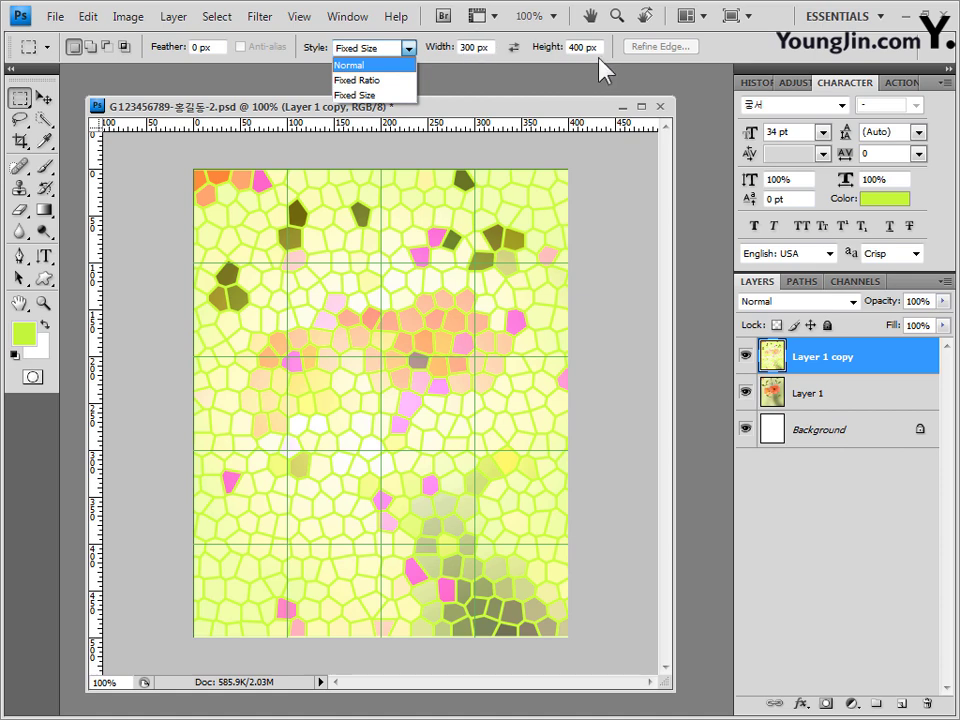
click(362, 65)
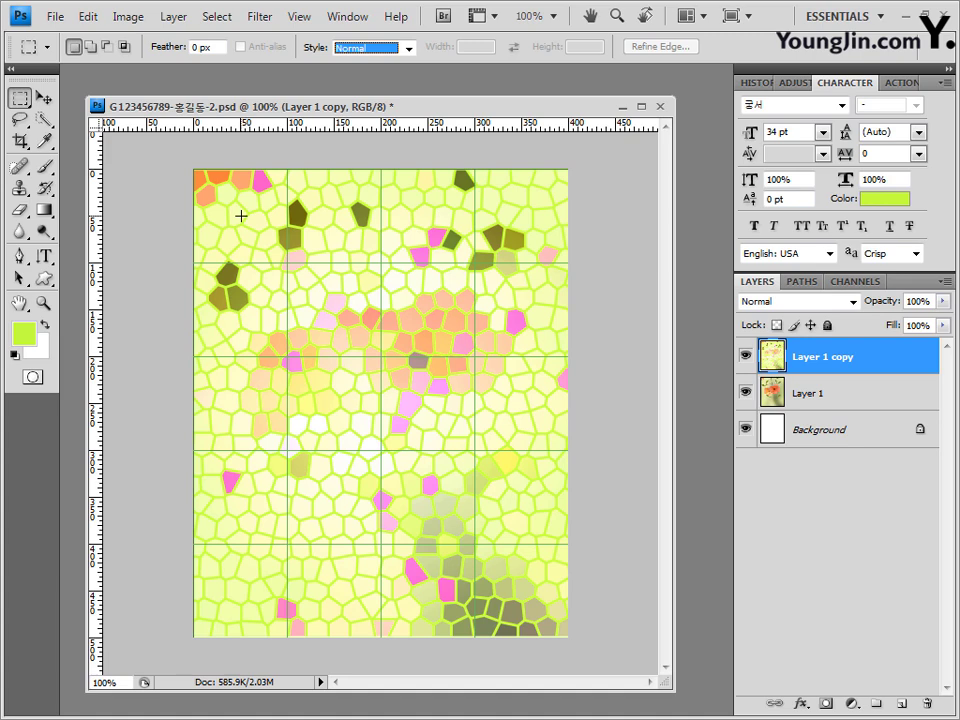
drag(240, 215, 353, 343)
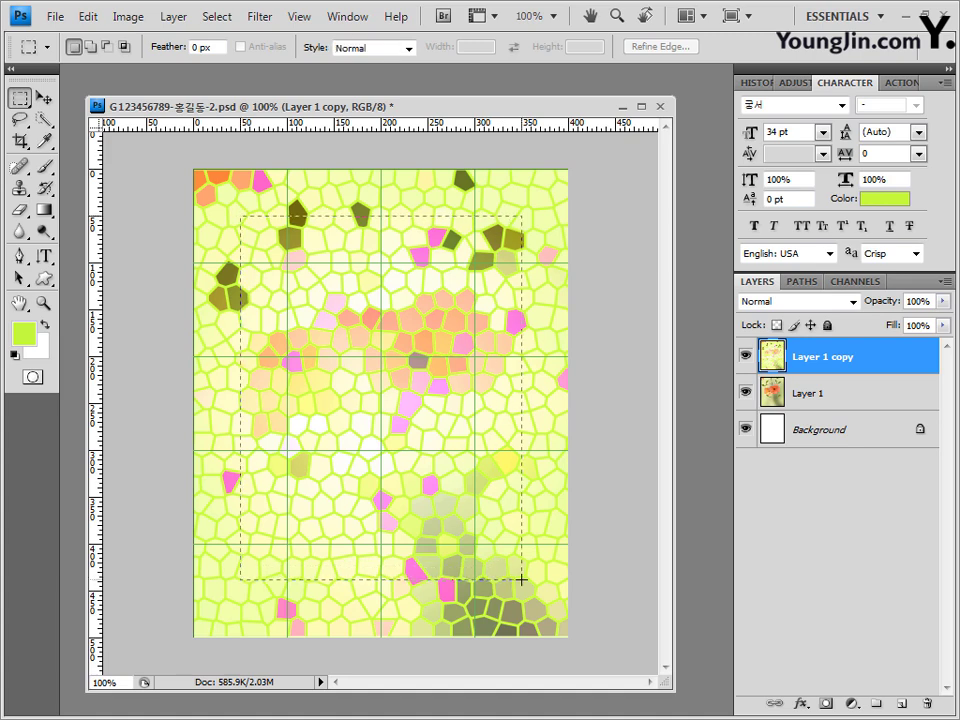
drag(521, 580, 521, 590)
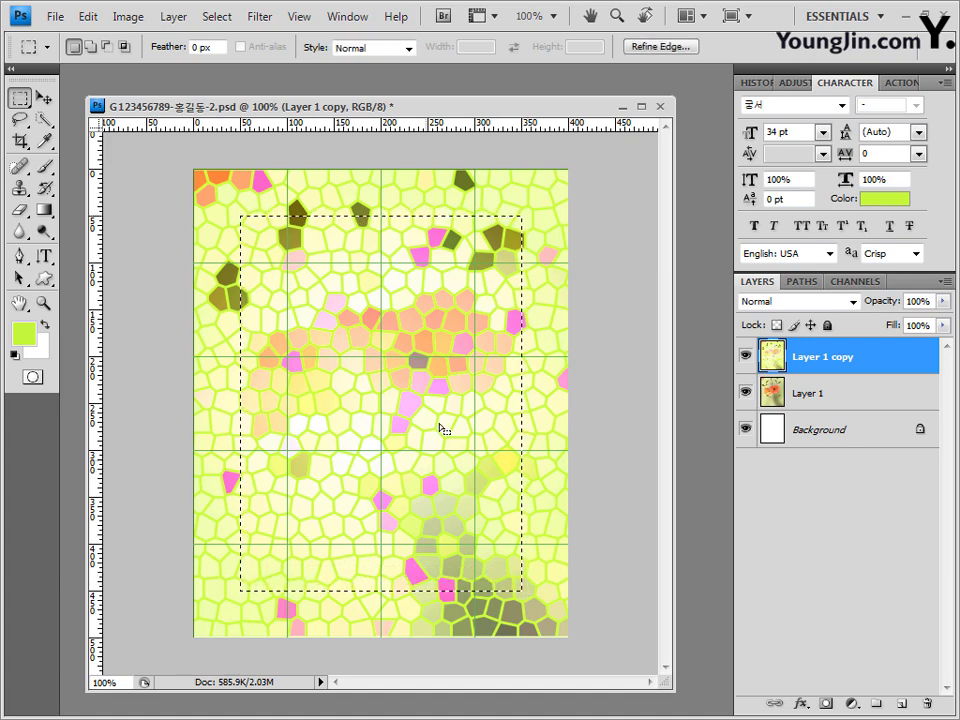
Smooth the rectangular selection with a 5-pixel sample radius and delete the stained-glass area inside it
click(217, 18)
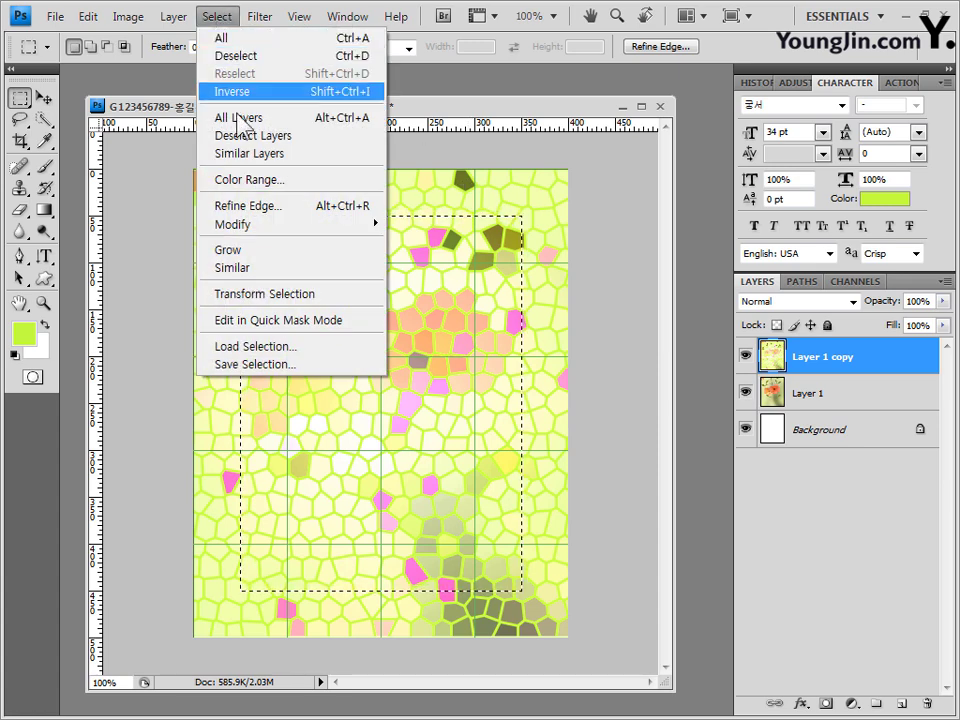
mouse_move(281, 229)
click(459, 246)
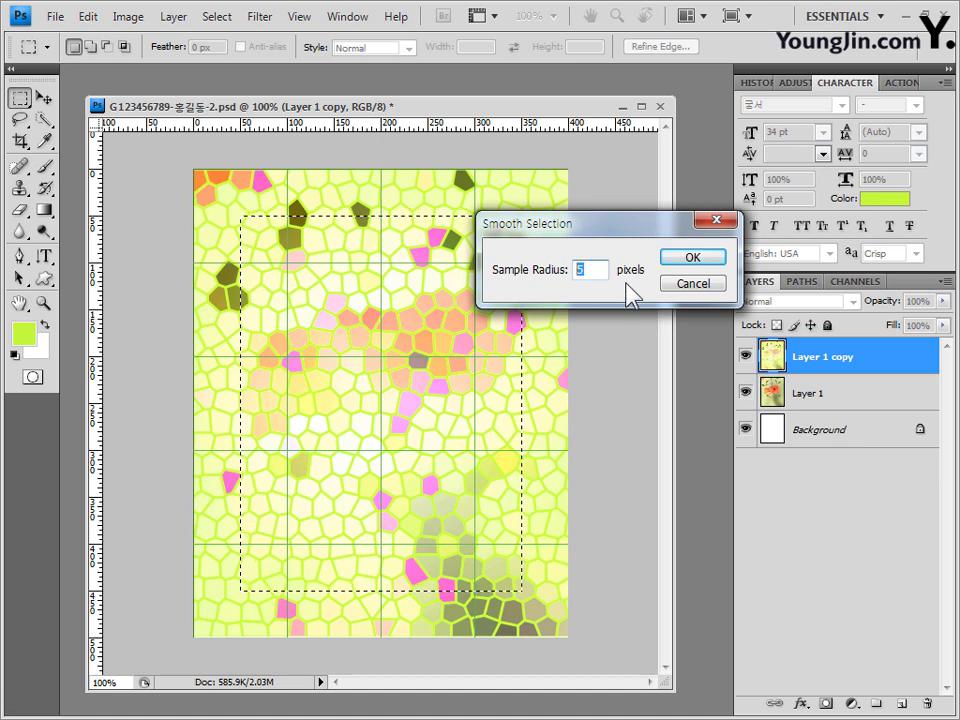
text(5)
click(716, 260)
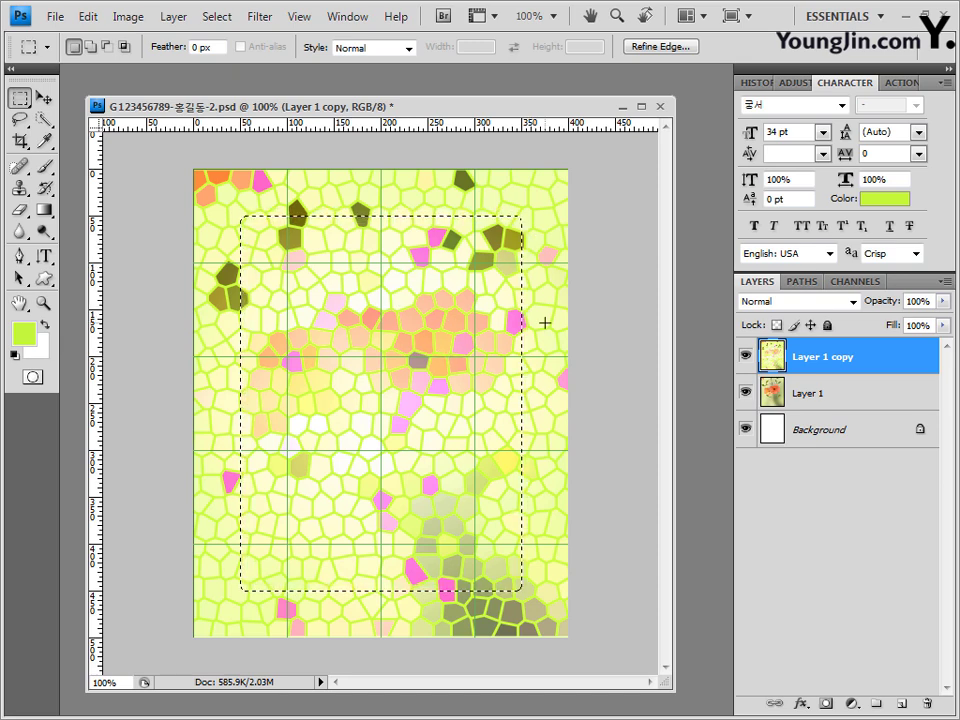
key(Delete)
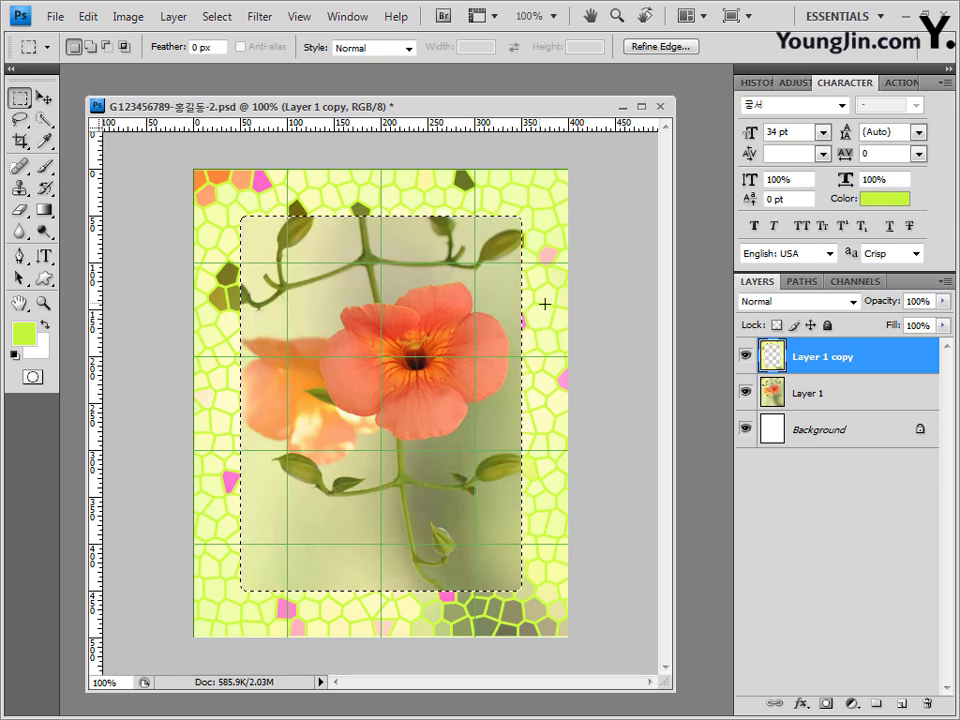
Stroke the selection with a 5 px inside line in color #996633, then deselect
click(87, 18)
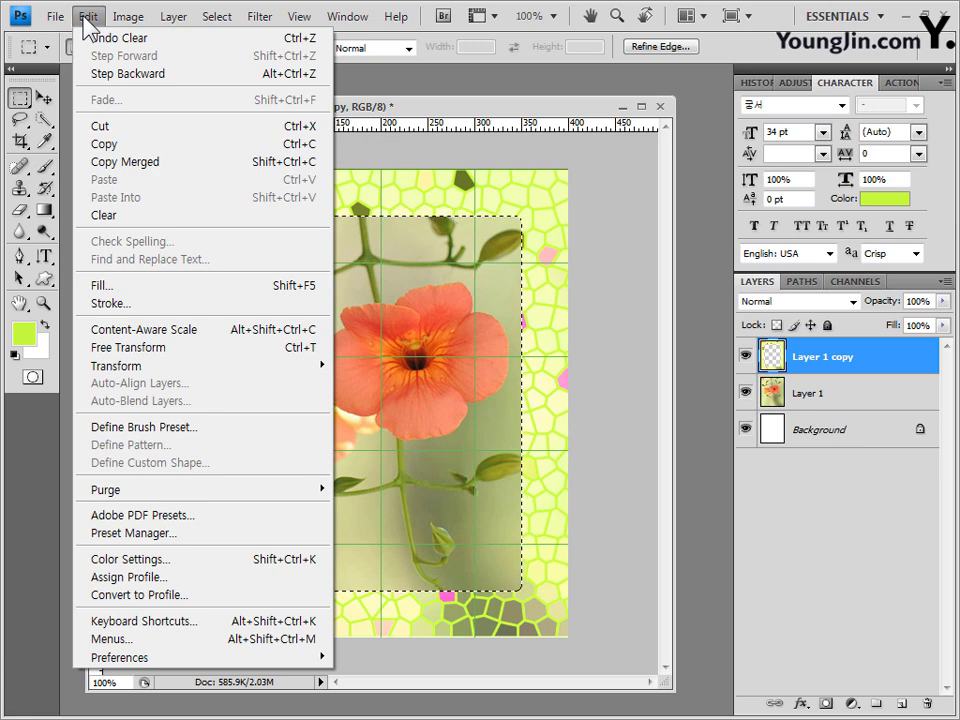
click(126, 306)
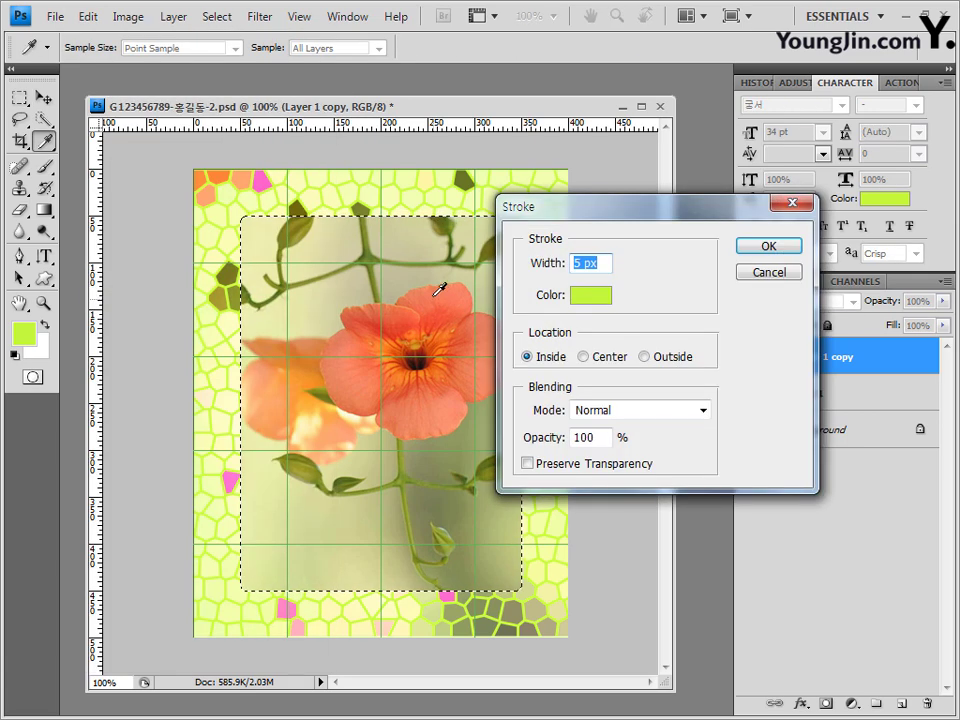
click(604, 303)
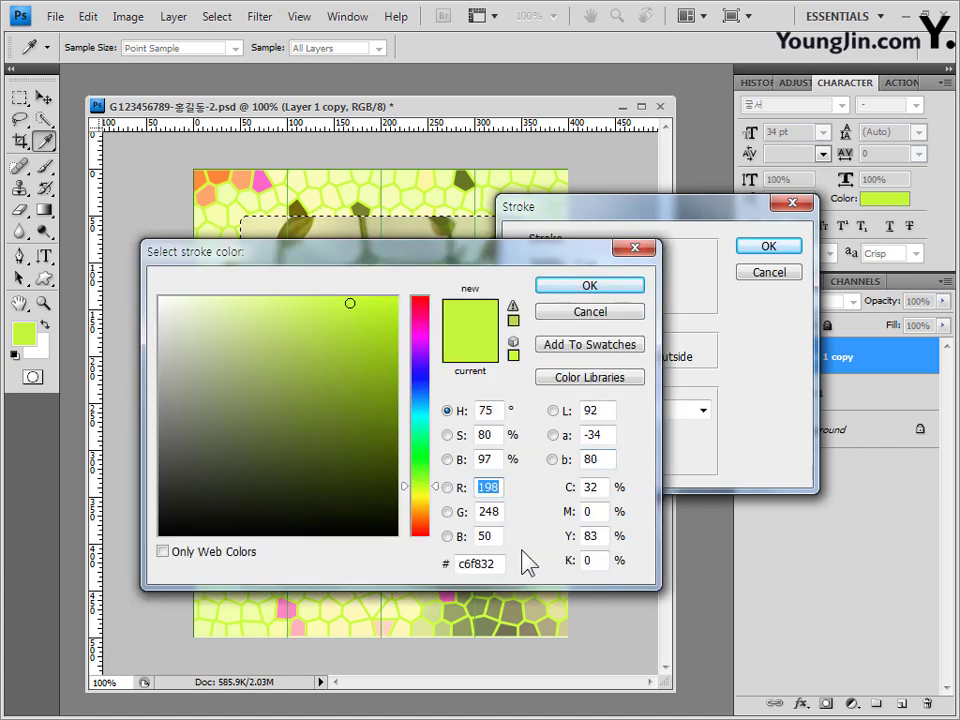
drag(499, 563, 439, 563)
text(996633)
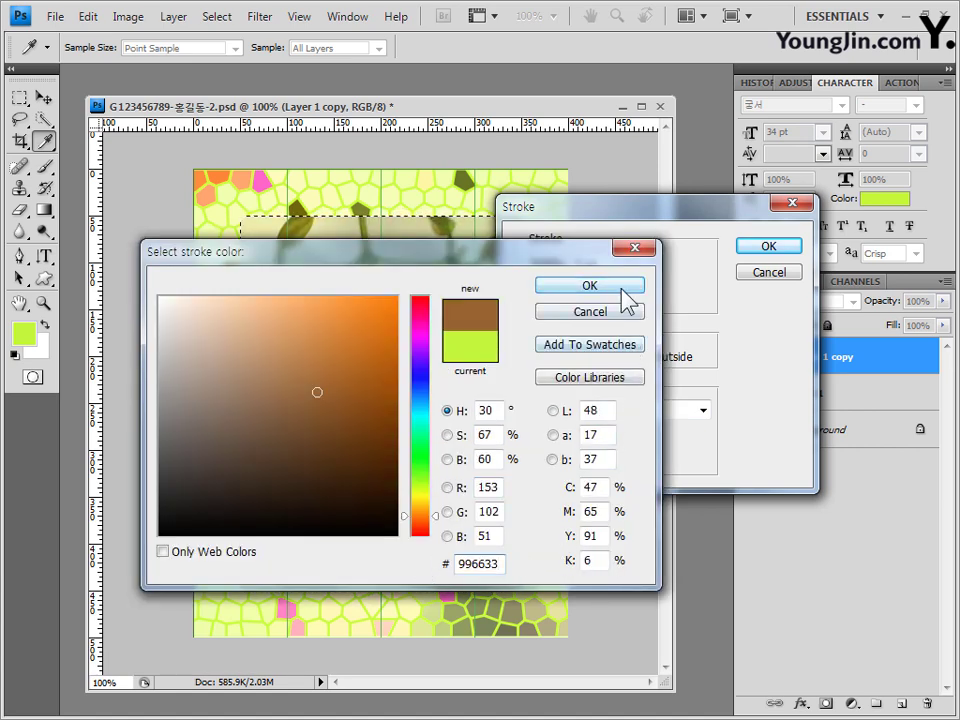
click(621, 289)
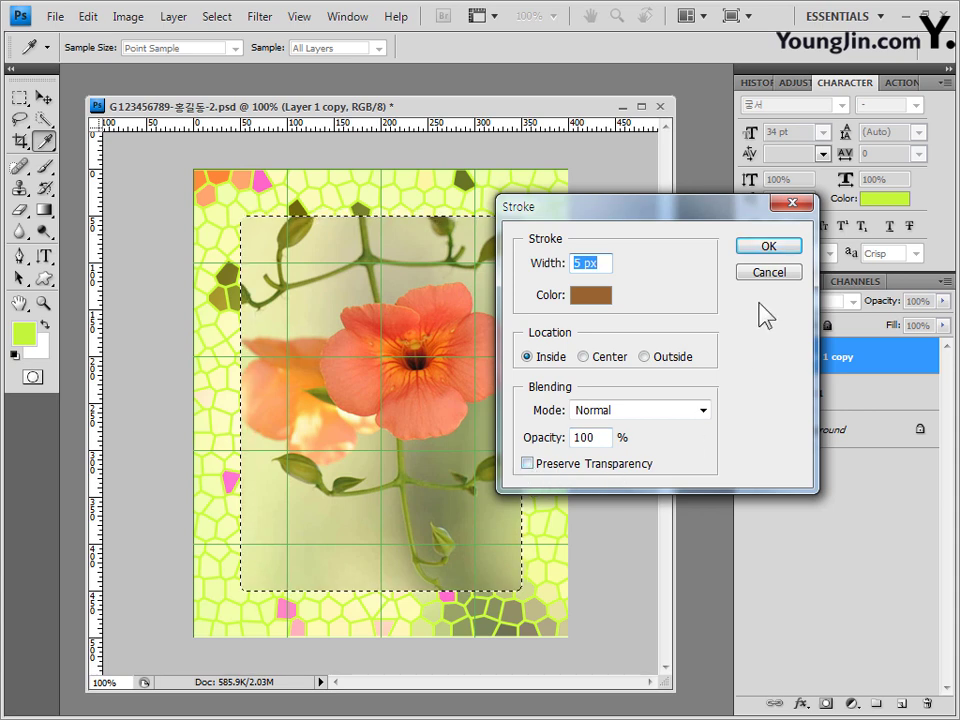
click(780, 248)
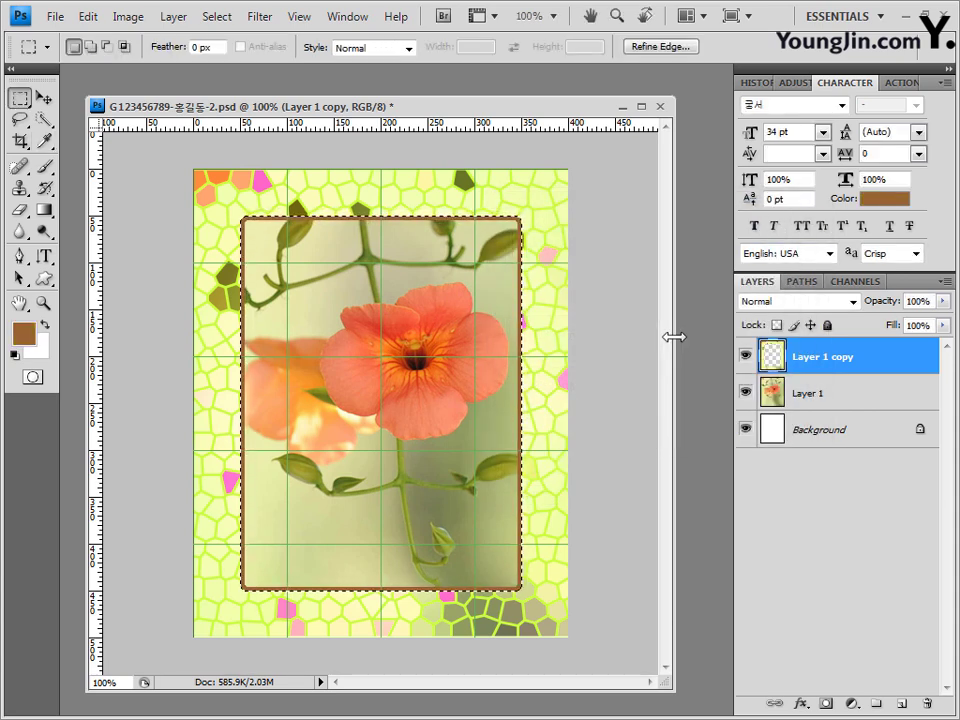
key(ctrl+d)
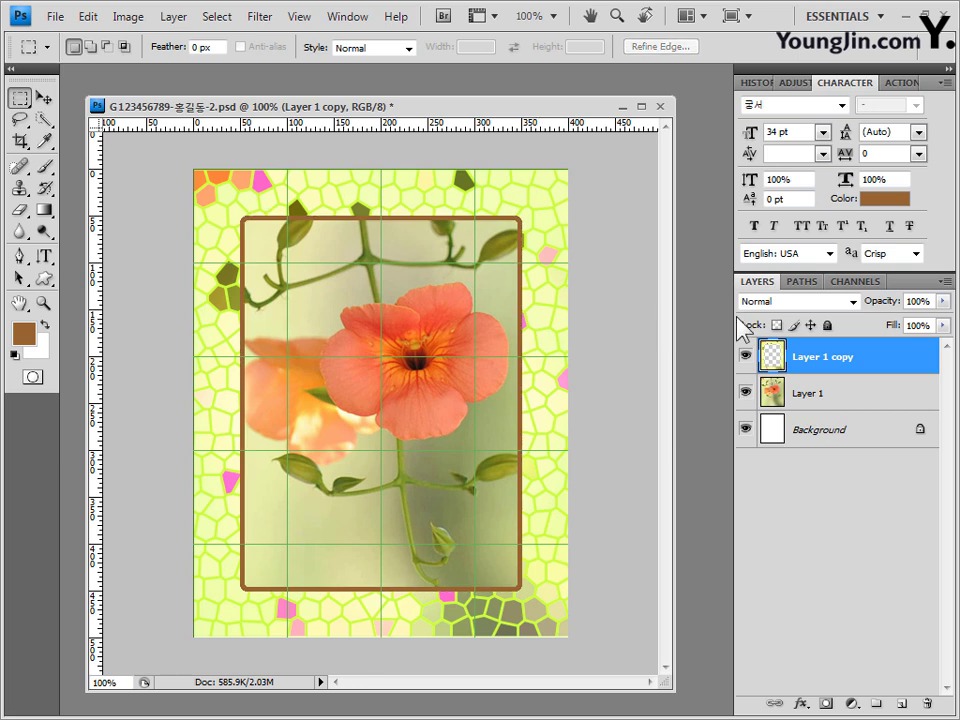
Add a Drop Shadow layer style to the stained-glass frame layer
click(801, 703)
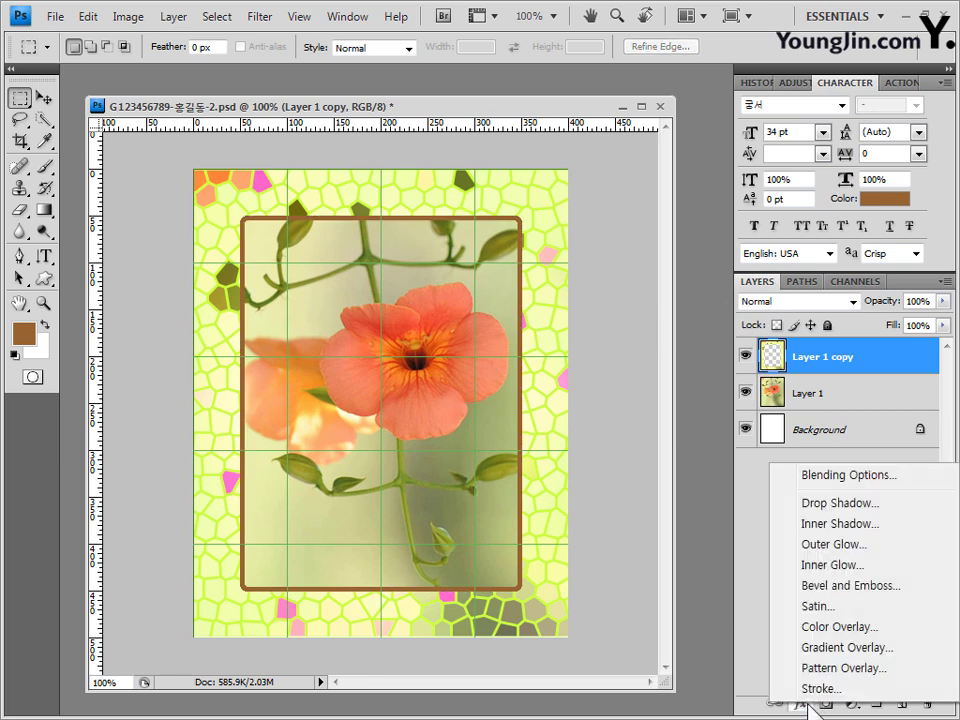
click(838, 505)
click(678, 214)
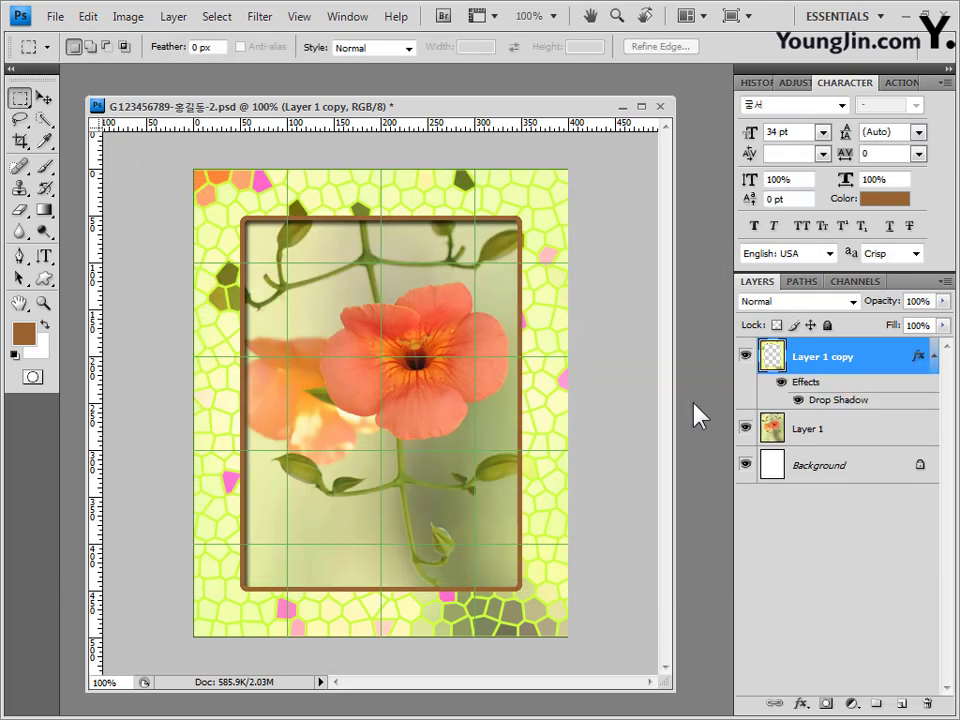
Open 2급-3.jpg from the image folder in its own floating window and hide its grid
key(alt+Tab)
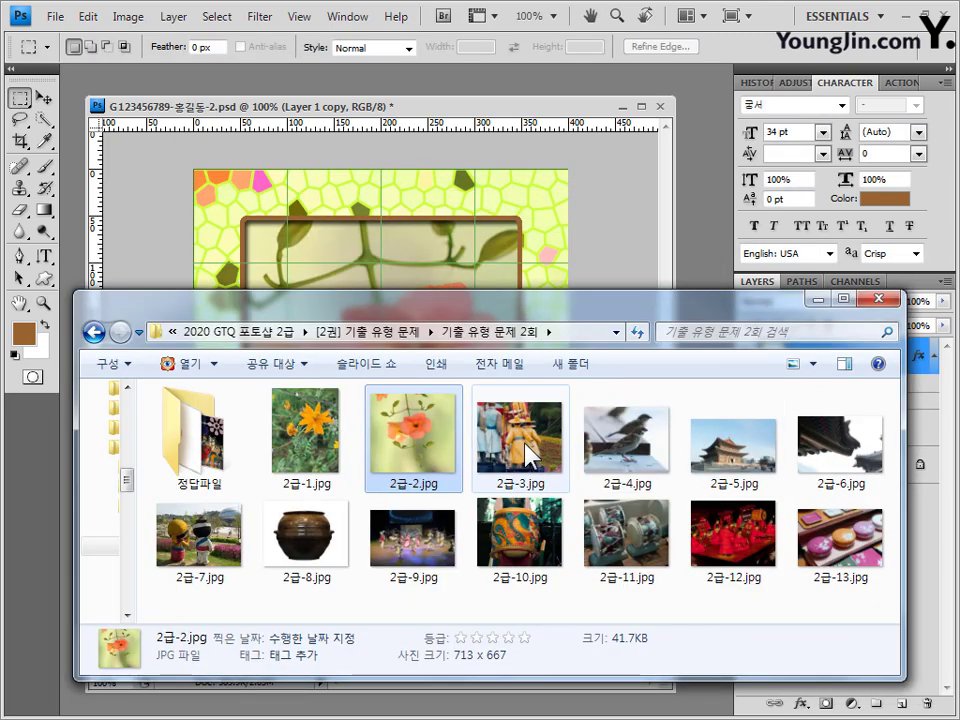
drag(529, 454, 703, 279)
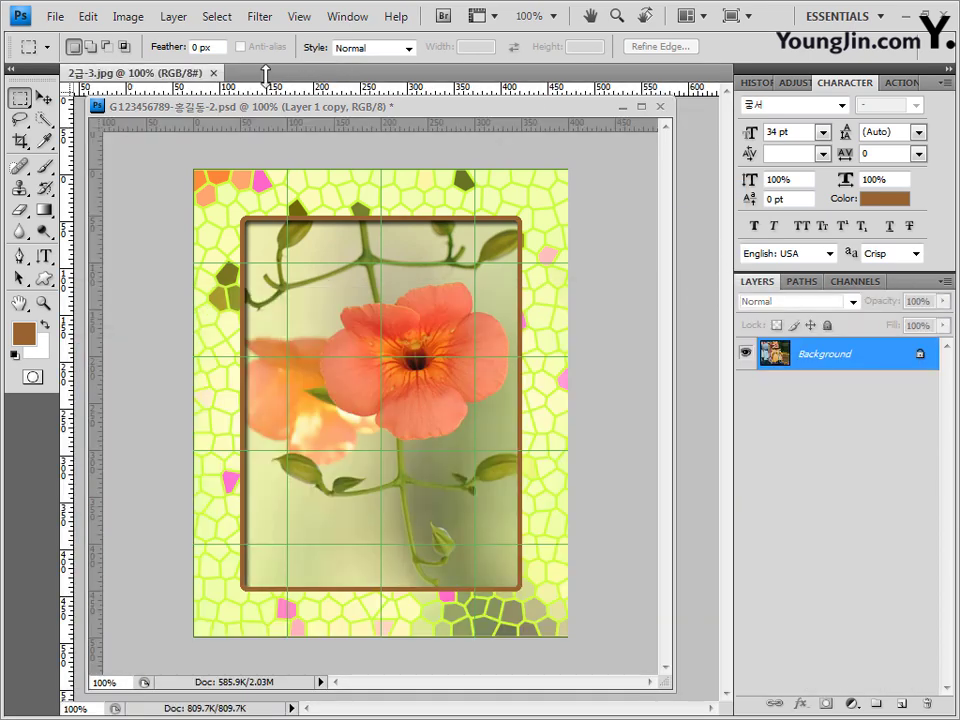
drag(215, 72, 210, 45)
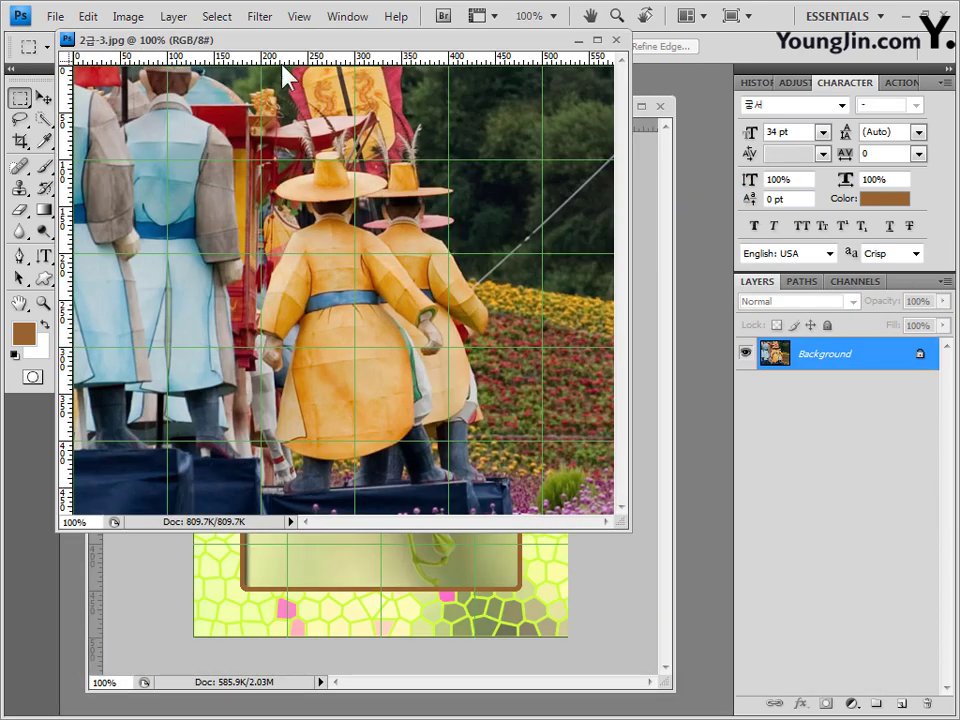
drag(296, 42, 358, 168)
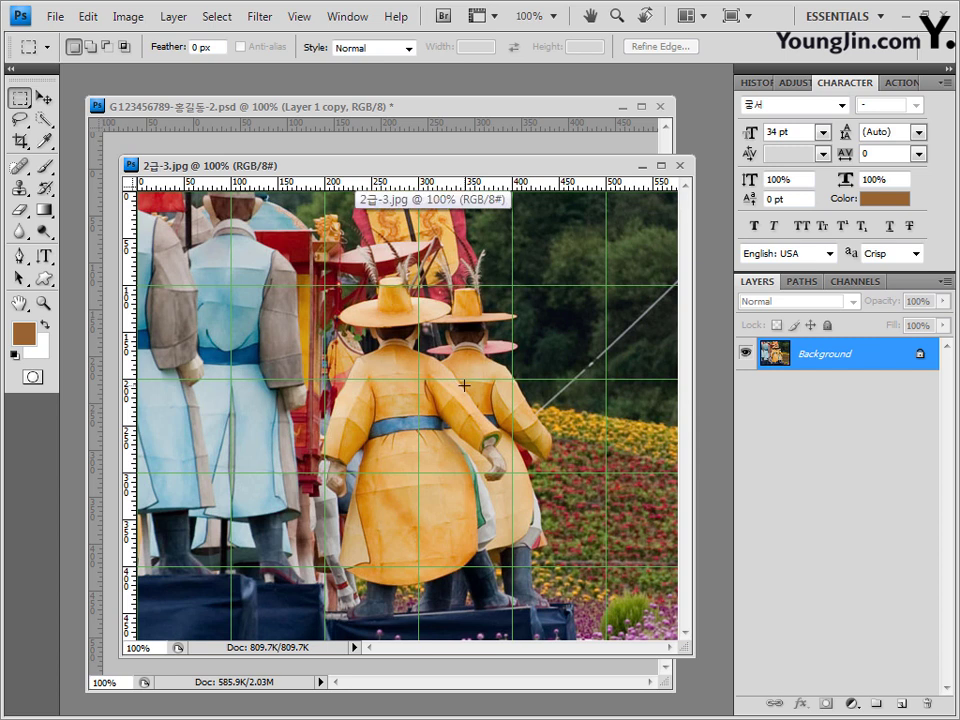
key(ctrl+apostrophe)
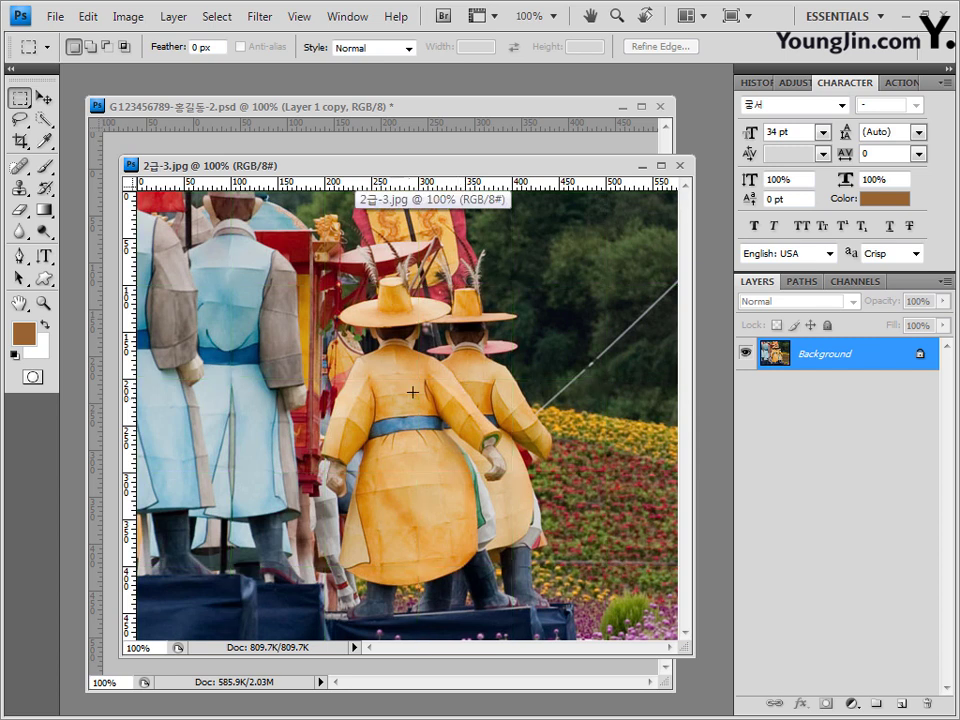
Select the hat and robe of the front yellow-robed figure using Quick Selection with a 6 px brush
click(44, 119)
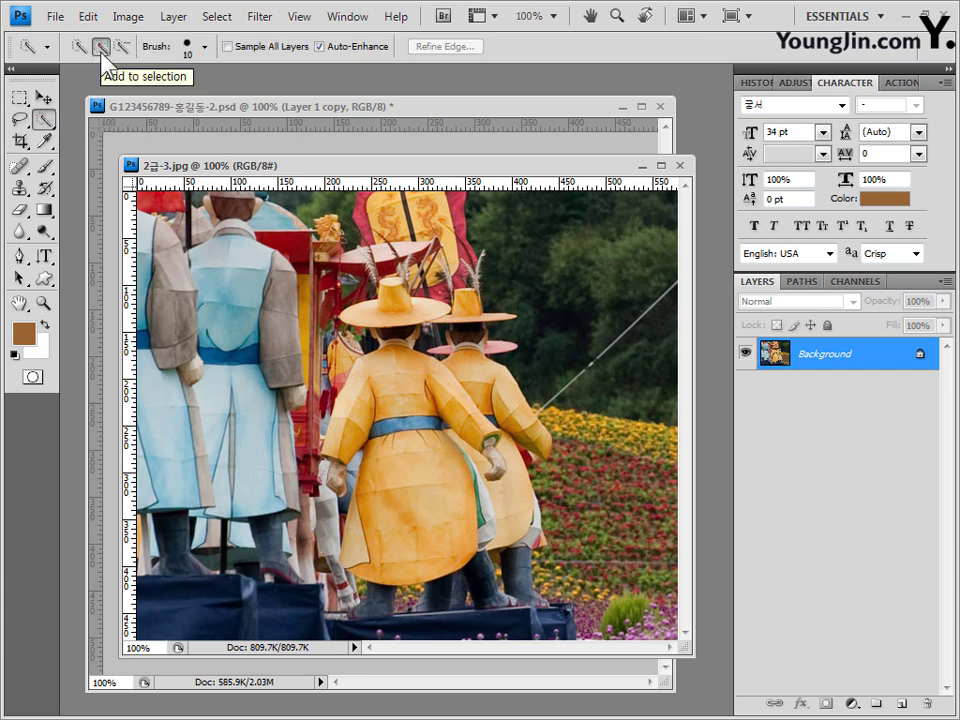
click(206, 48)
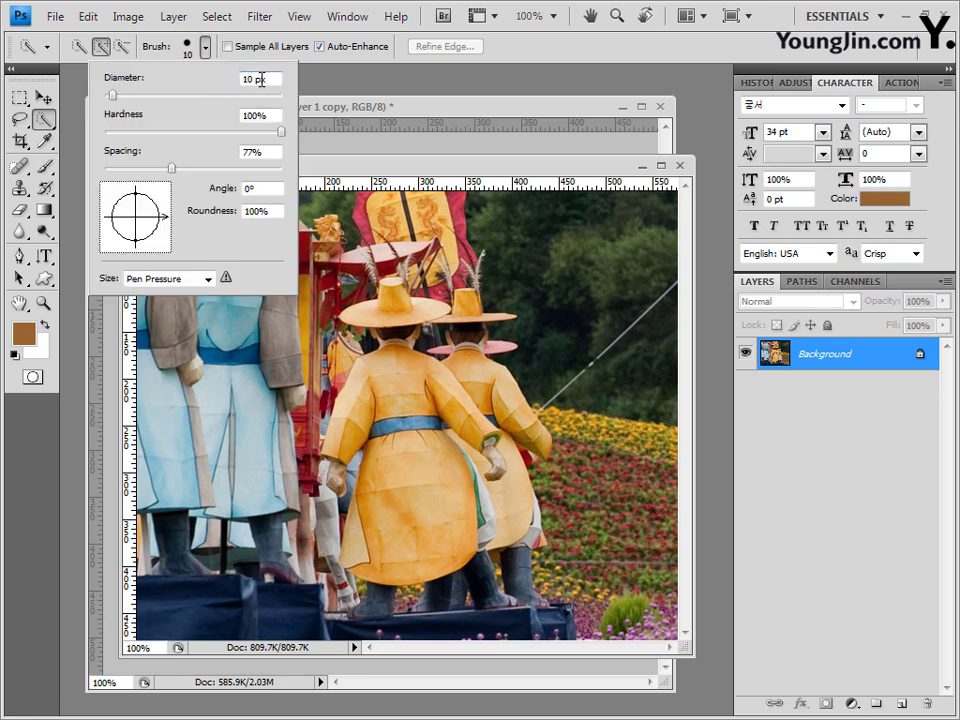
click(236, 80)
text(6)
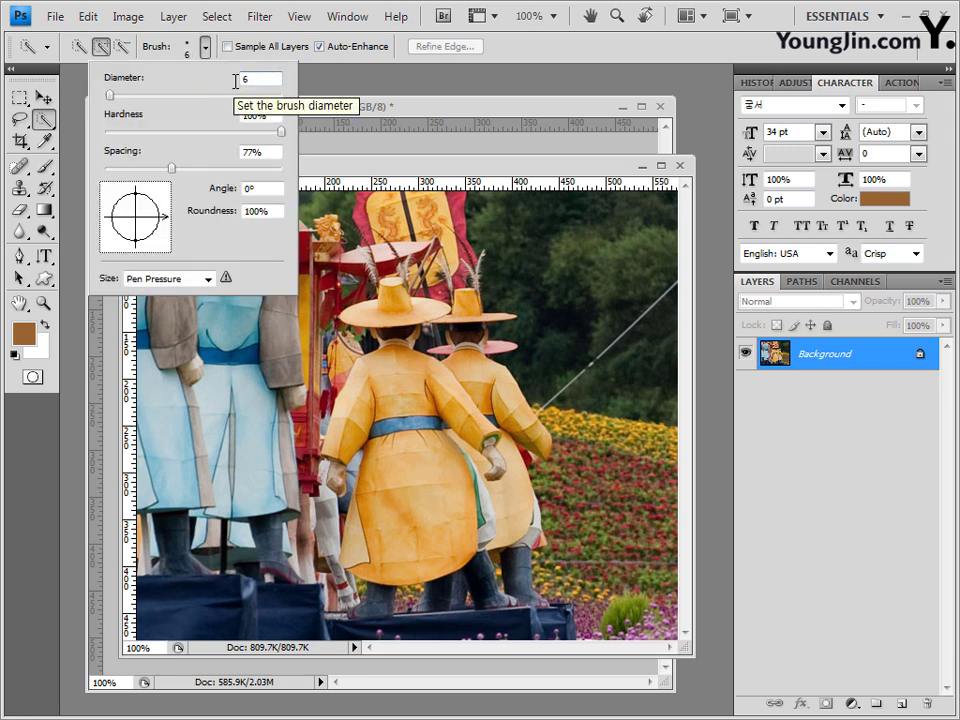
key(Return)
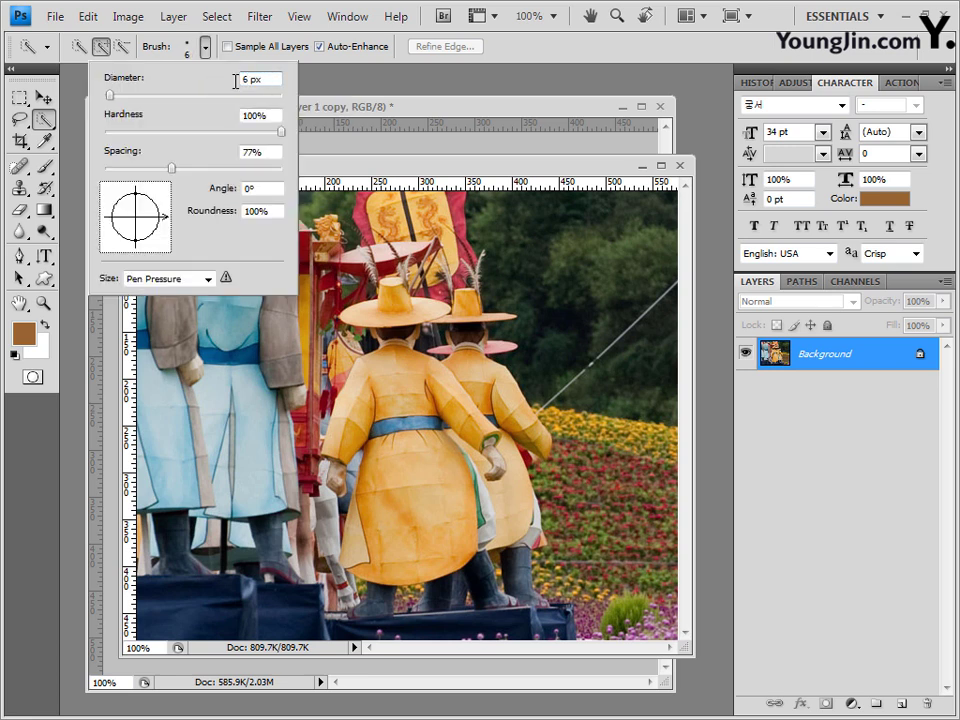
click(367, 311)
click(390, 305)
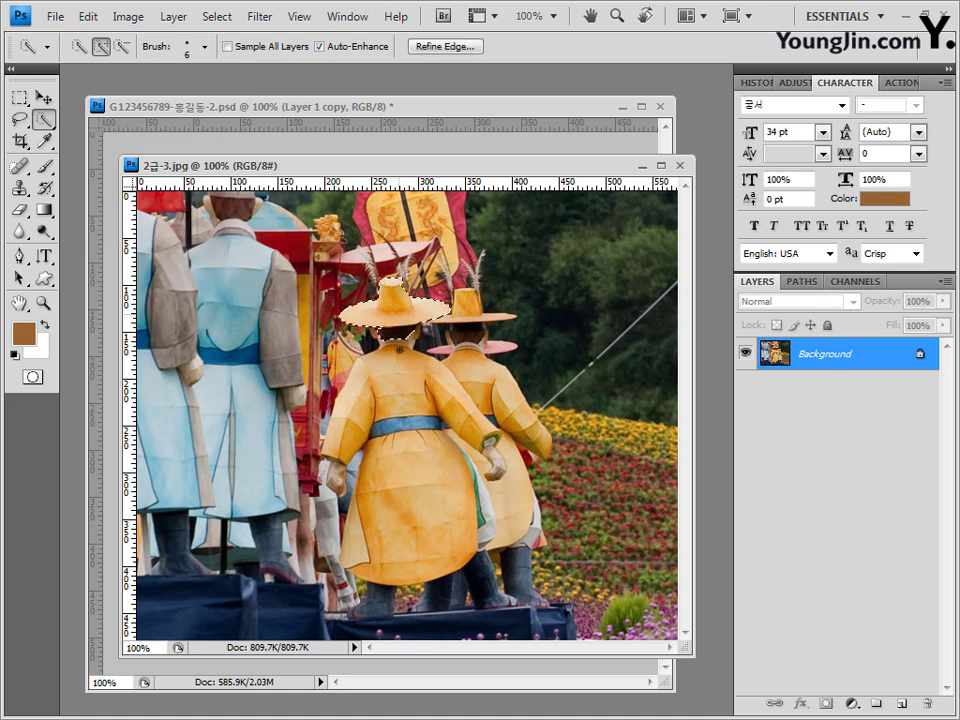
mouse_move(399, 351)
mouse_down()
mouse_move(411, 486)
mouse_move(403, 505)
mouse_move(361, 521)
mouse_move(363, 506)
mouse_move(336, 479)
mouse_move(494, 449)
mouse_move(485, 508)
mouse_up()
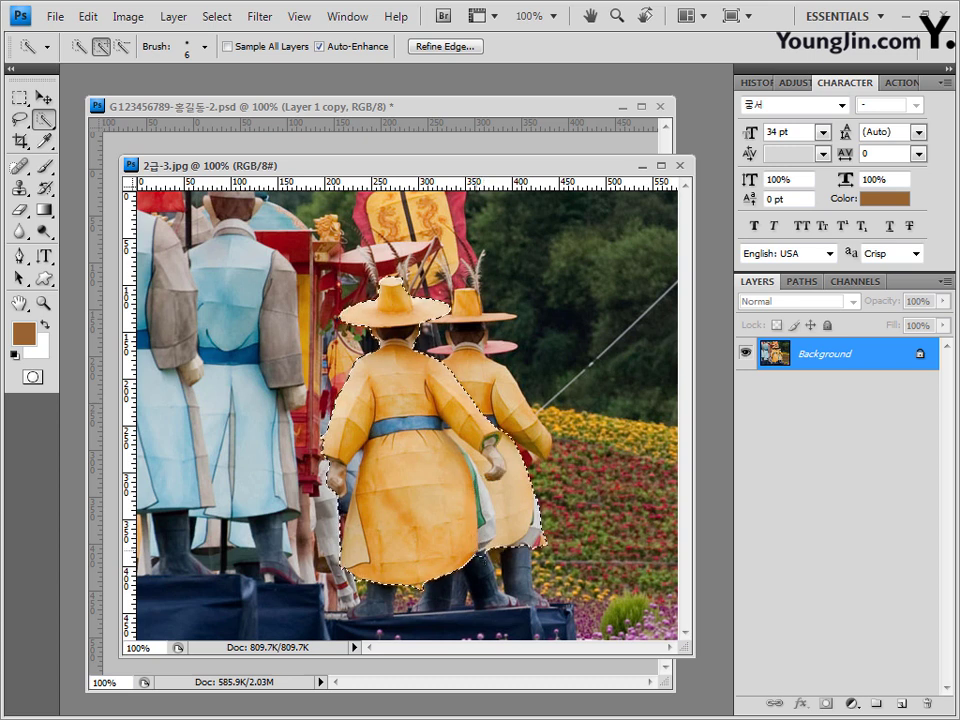
Add the front figure's boots to the selection and subtract the blue platform and the rear figure
drag(425, 590, 505, 600)
drag(430, 622, 525, 628)
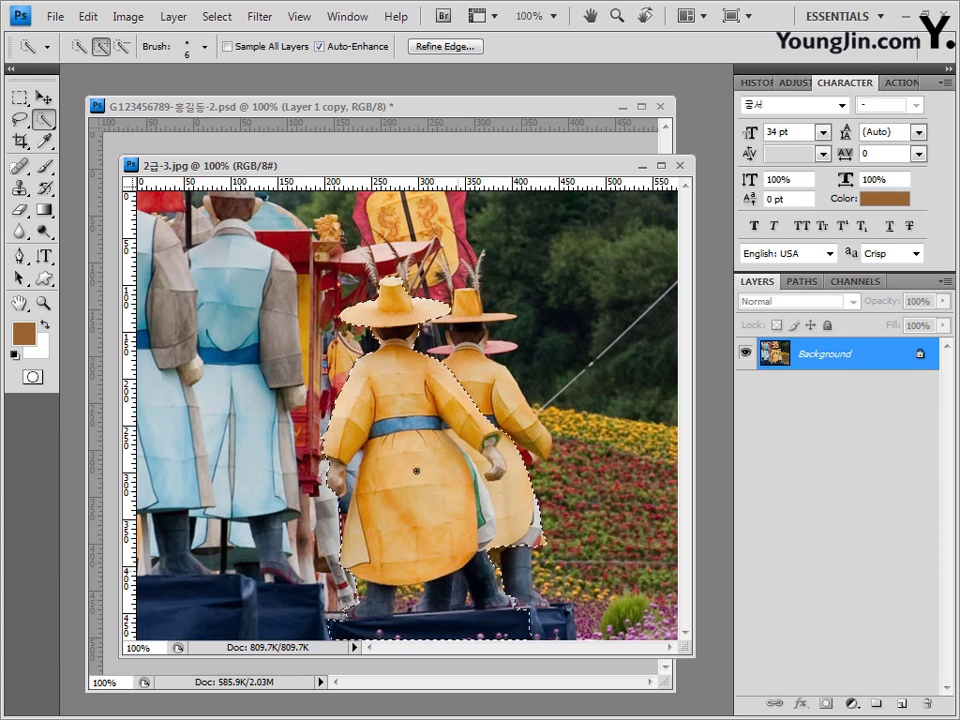
click(123, 46)
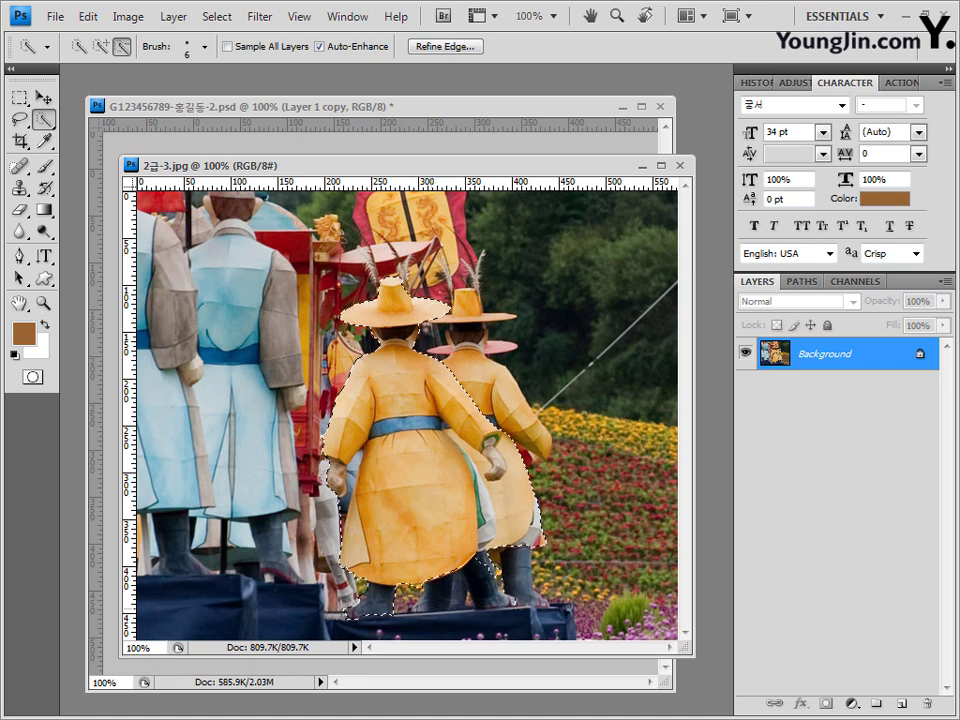
alt+click(515, 540)
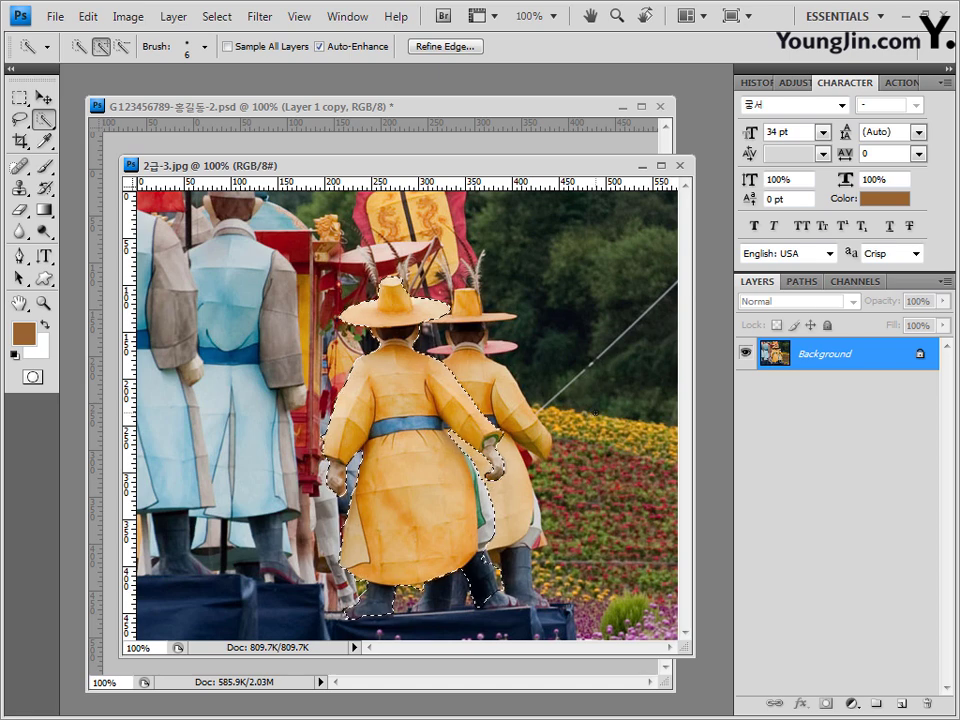
Copy the selected figure into the flower composition, close 2급-3.jpg, and erase the stray specks beside the figure's foot
click(548, 125)
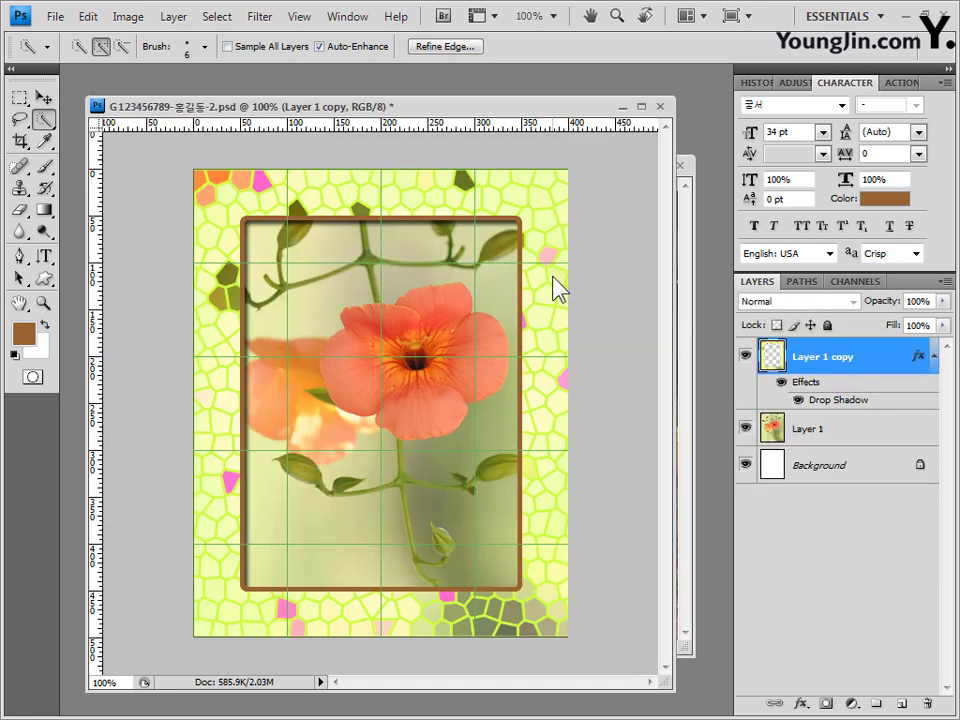
key(ctrl+v)
click(683, 268)
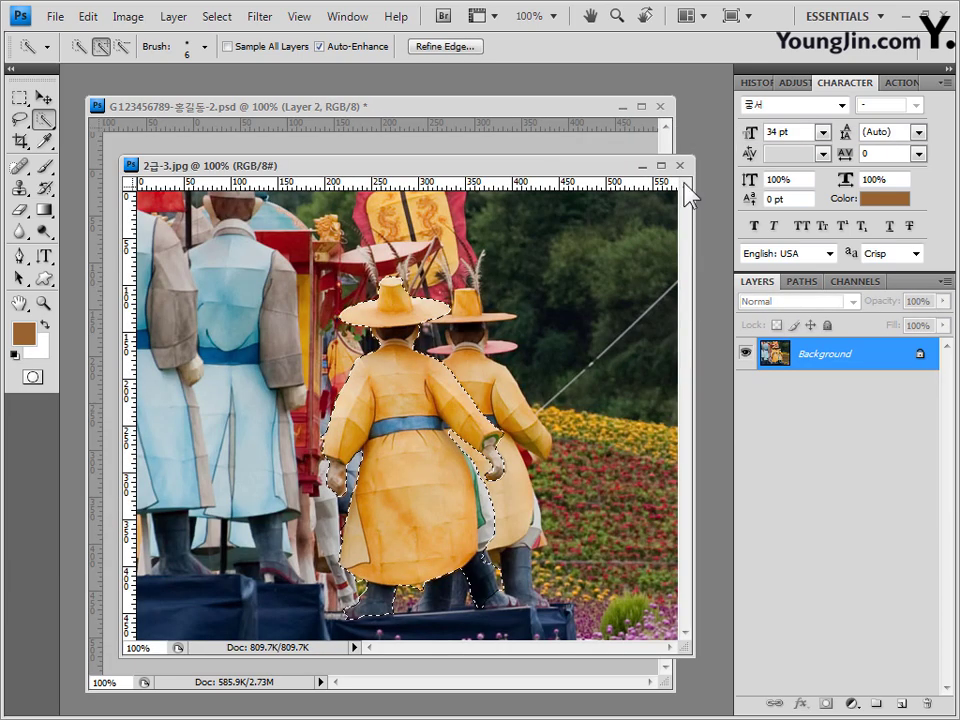
click(681, 165)
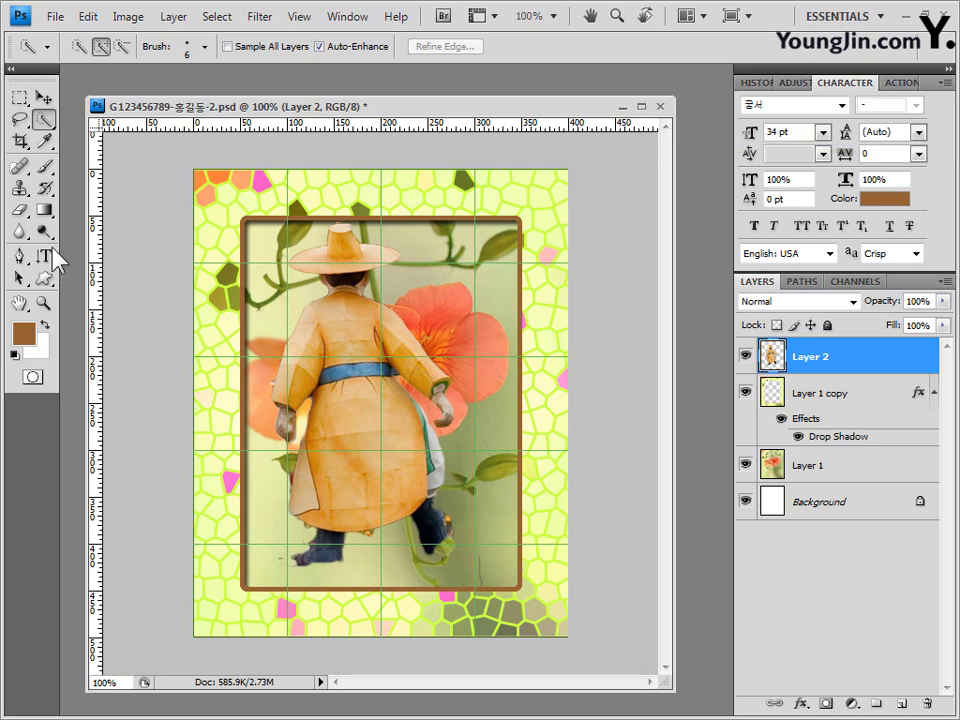
click(19, 209)
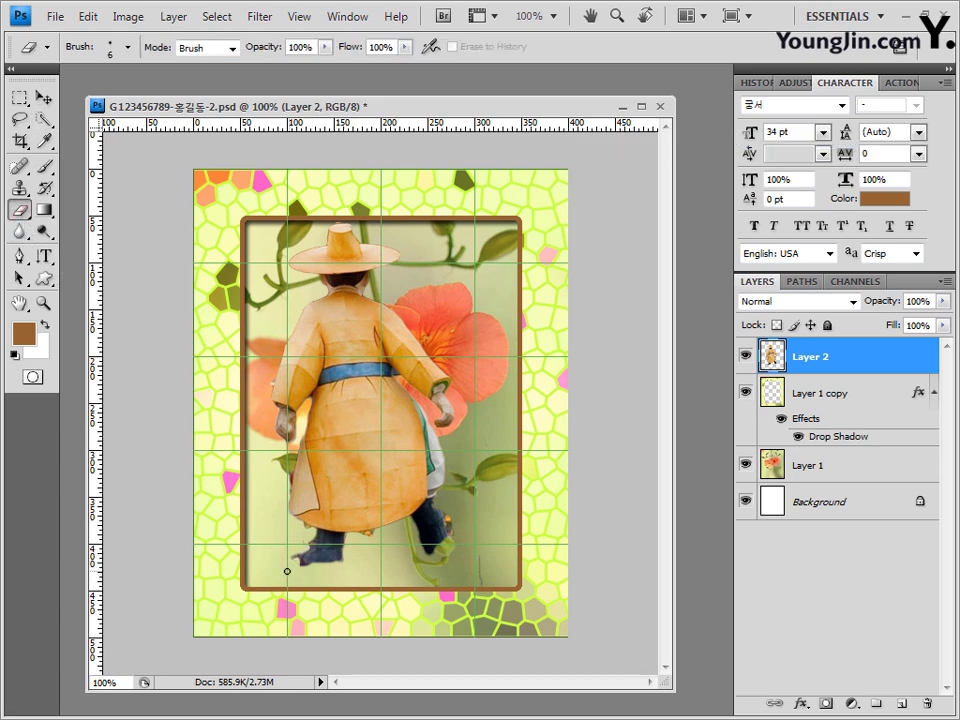
Flip the pasted figure horizontally and move it toward the lower-right part of the brown frame
click(43, 97)
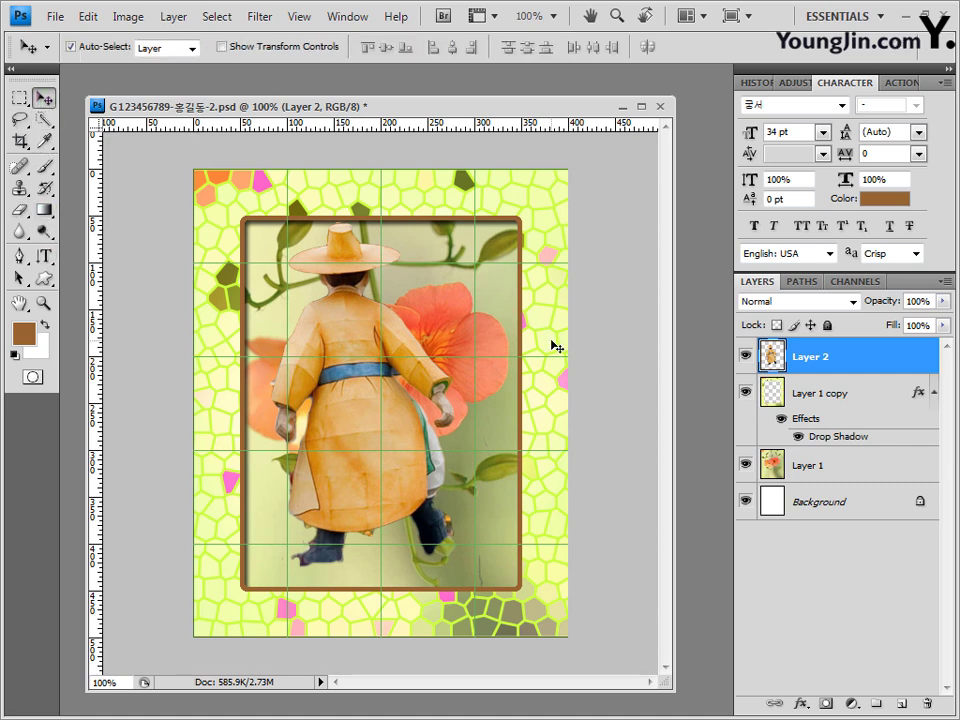
key(ctrl+t)
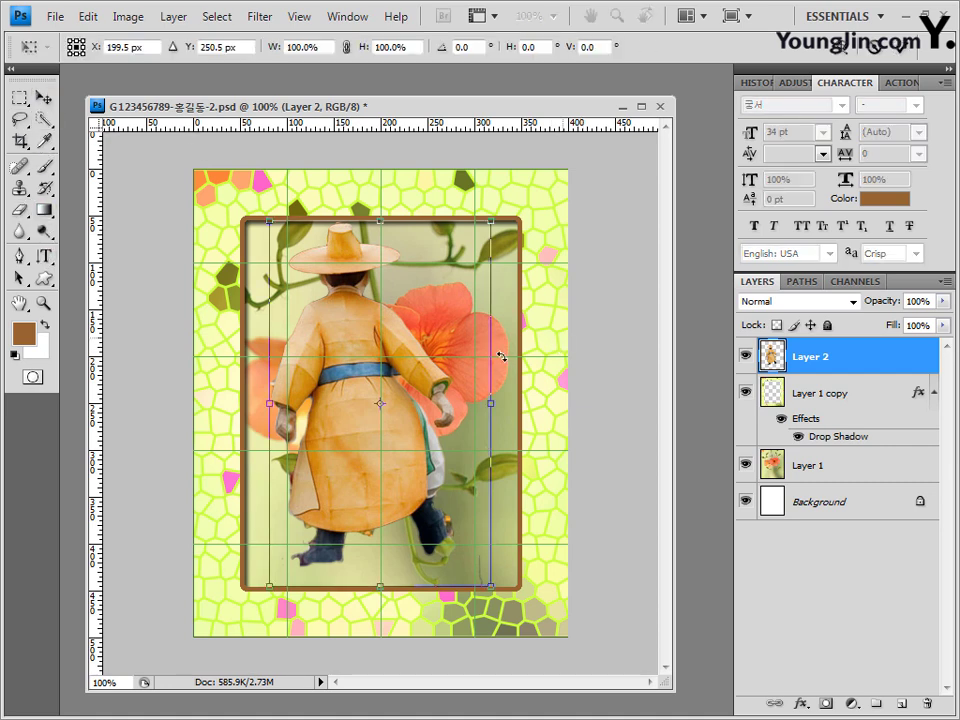
right_click(381, 257)
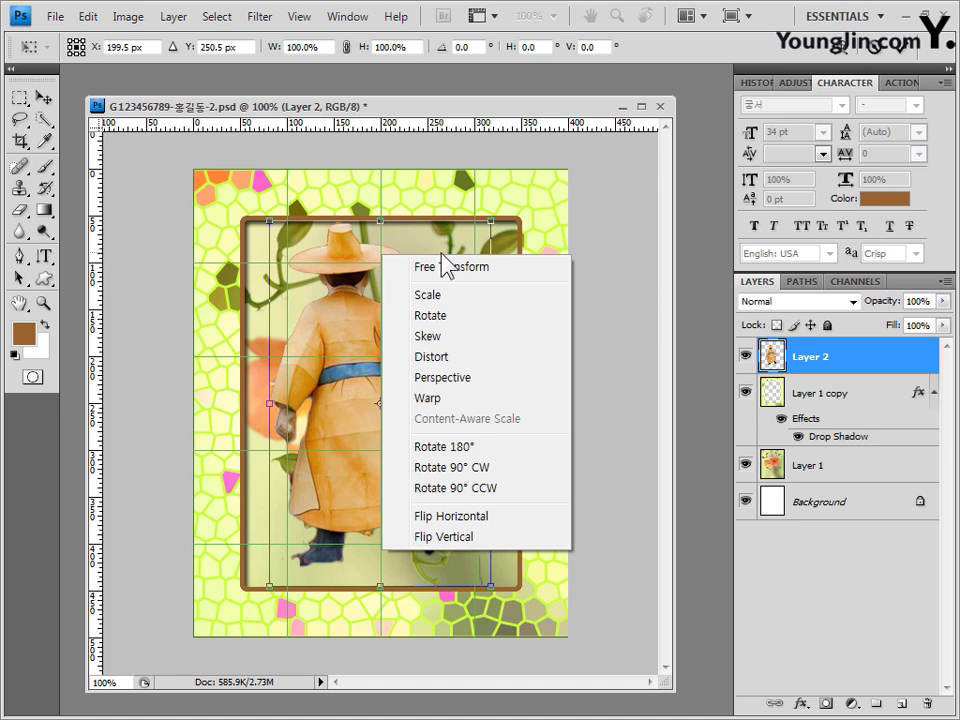
click(451, 516)
drag(430, 385, 476, 462)
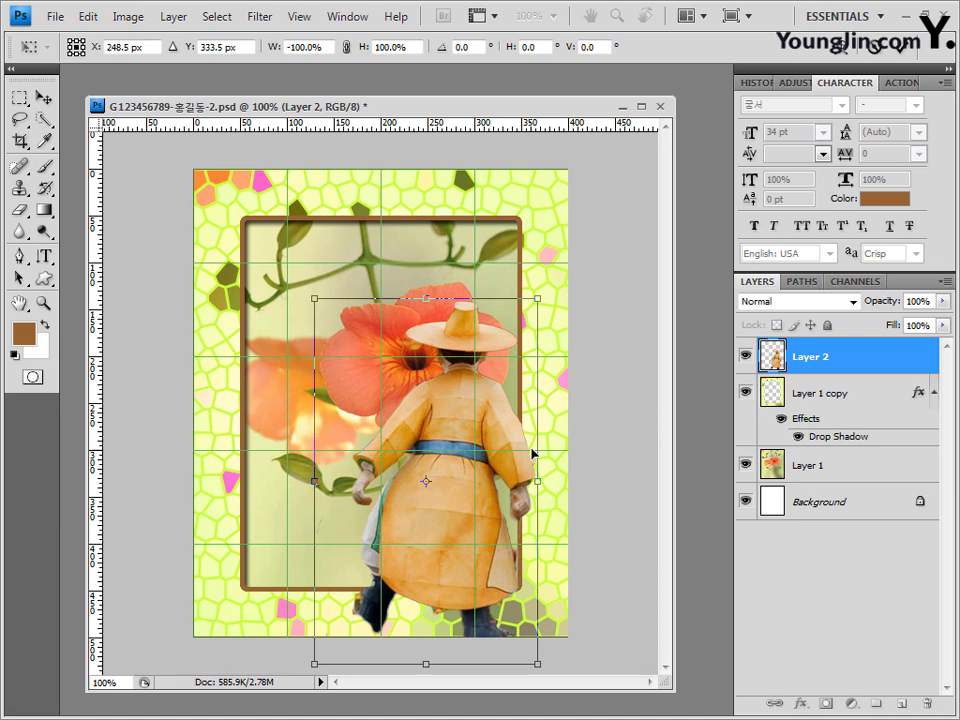
double_click(499, 446)
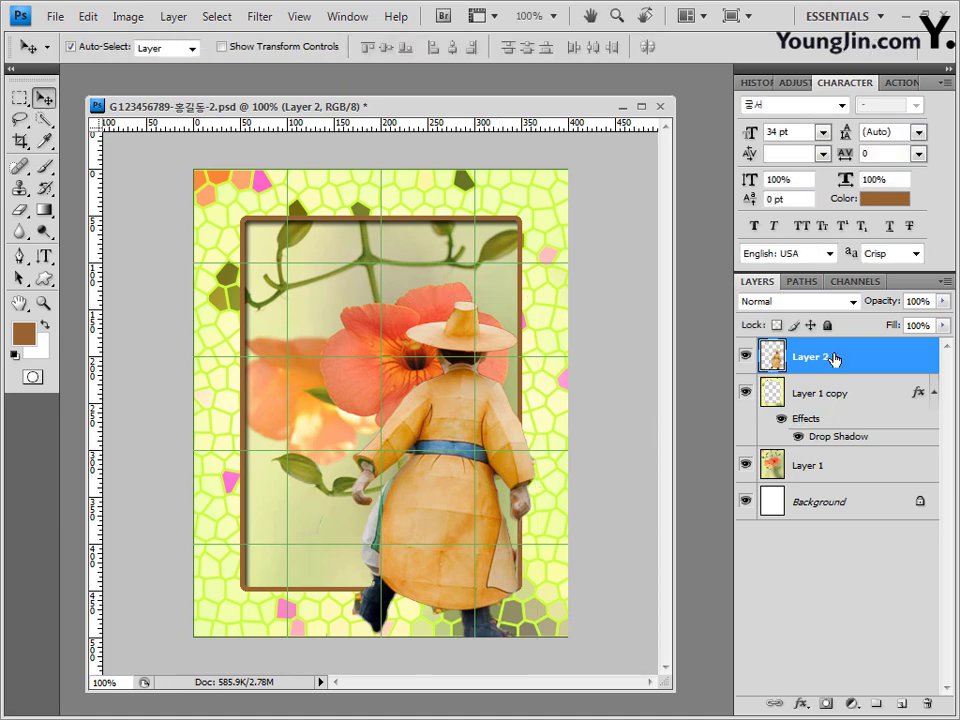
Place Layer 2 directly below the frame layer and transform the figure to about 101.2%, lowering it so only its upper body is inside the frame
drag(834, 359, 835, 453)
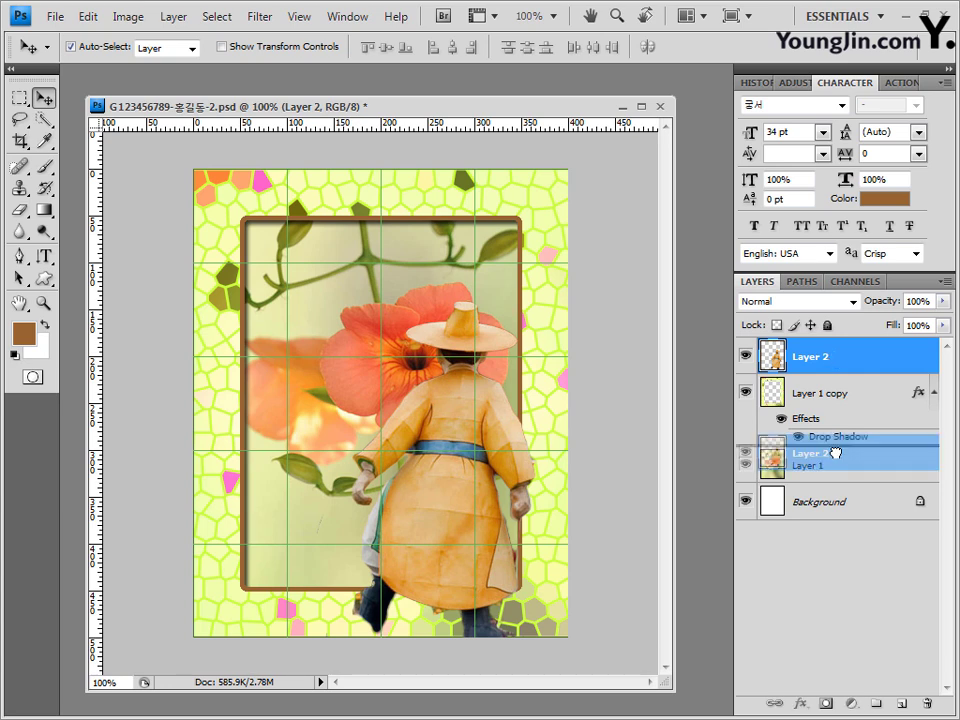
drag(835, 448, 831, 451)
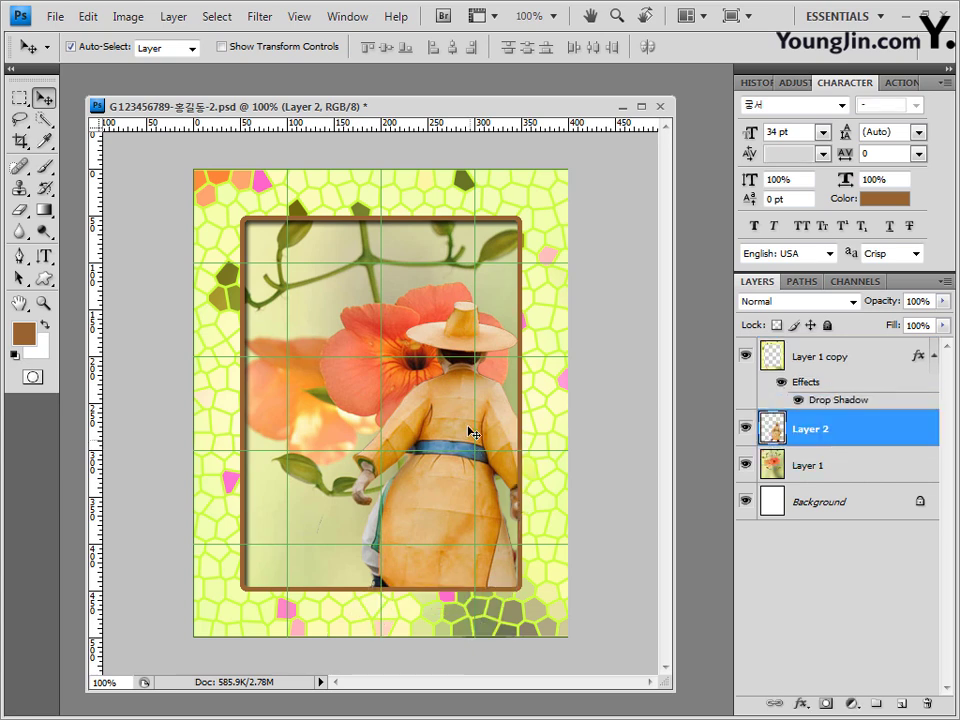
key(ctrl+t)
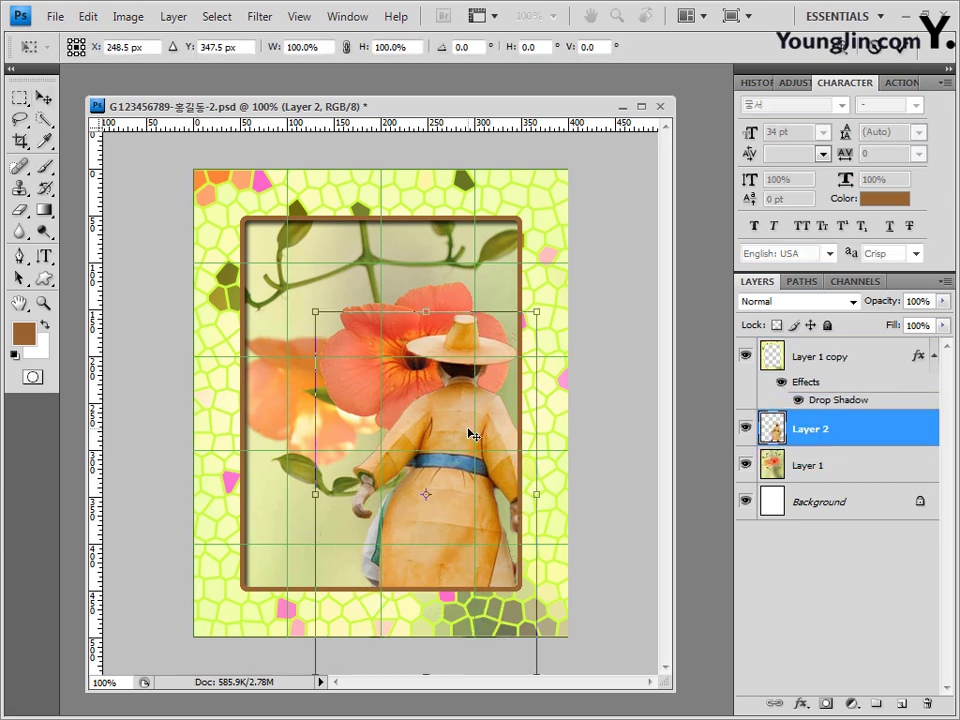
drag(450, 420, 468, 470)
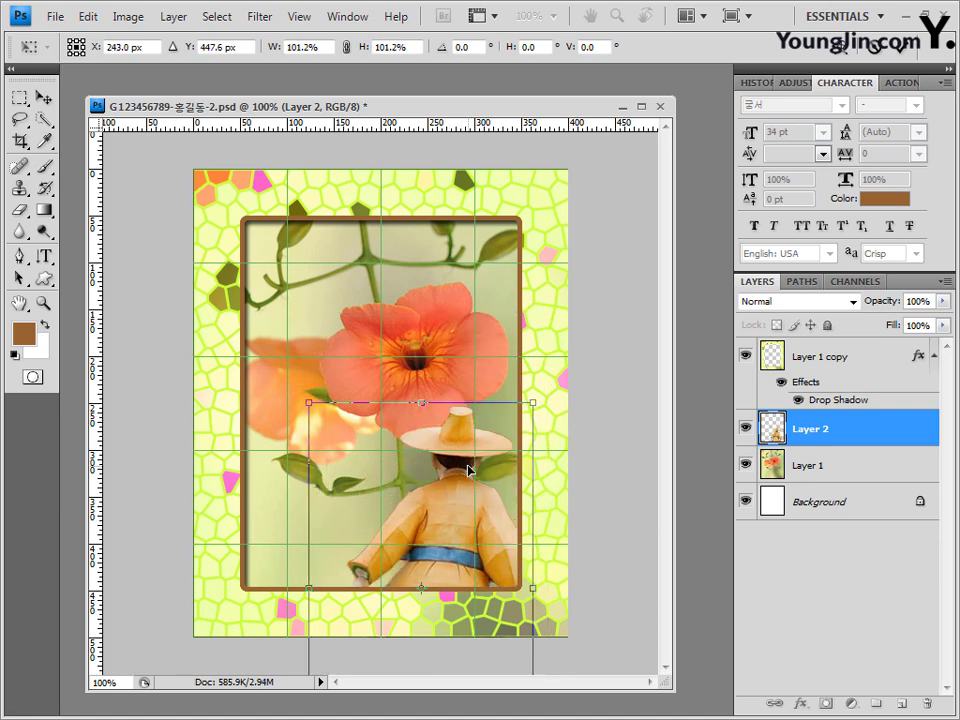
key(Return)
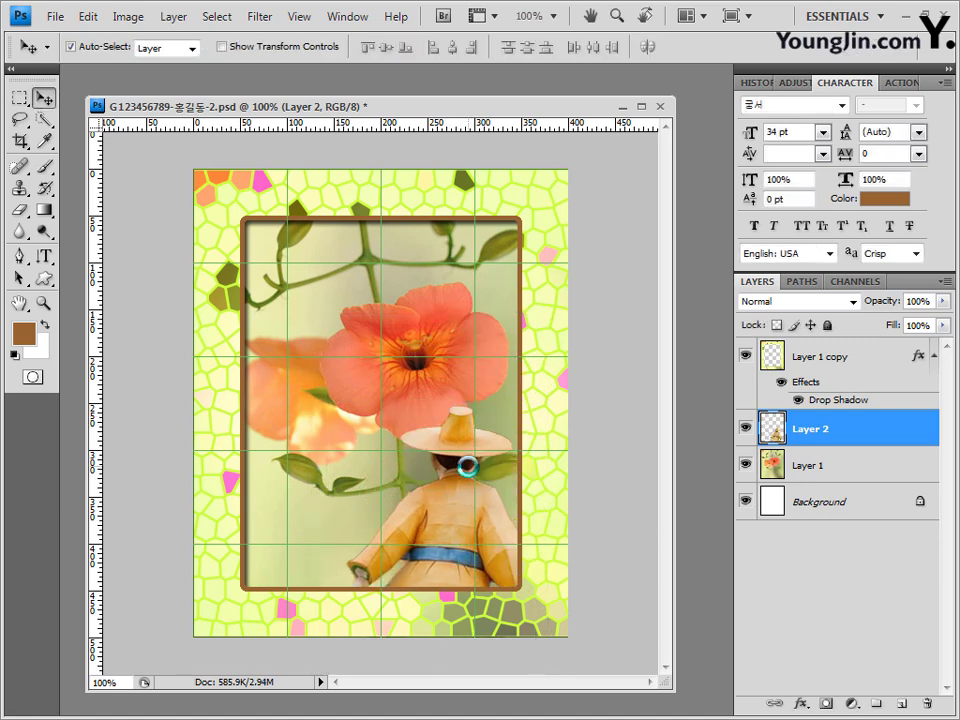
Add a Drop Shadow layer style to Layer 2 with its default settings
click(808, 706)
click(853, 500)
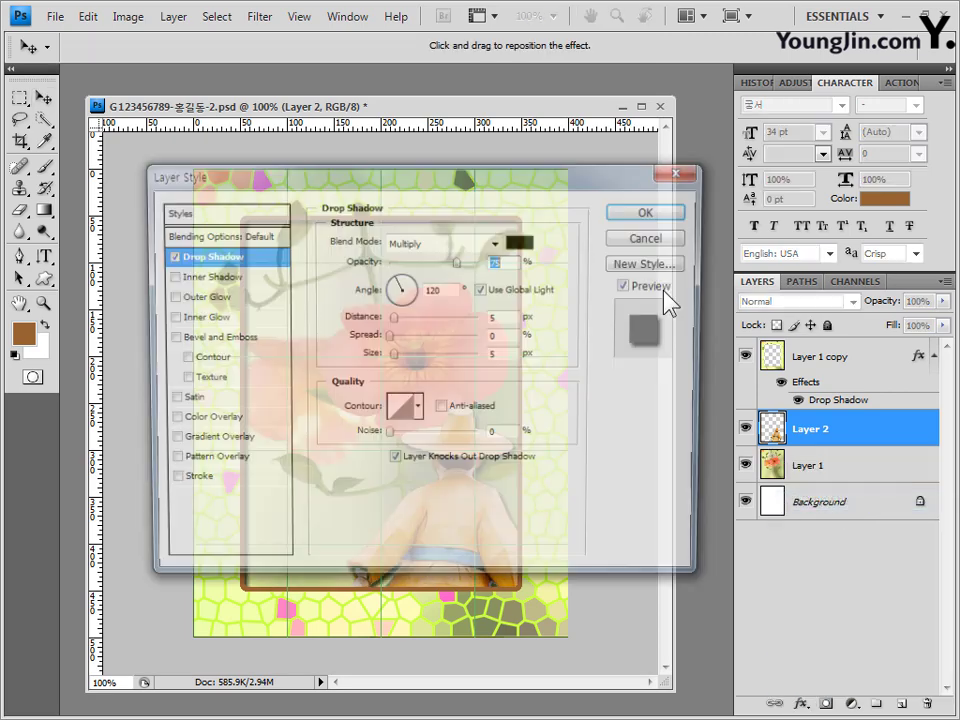
click(670, 212)
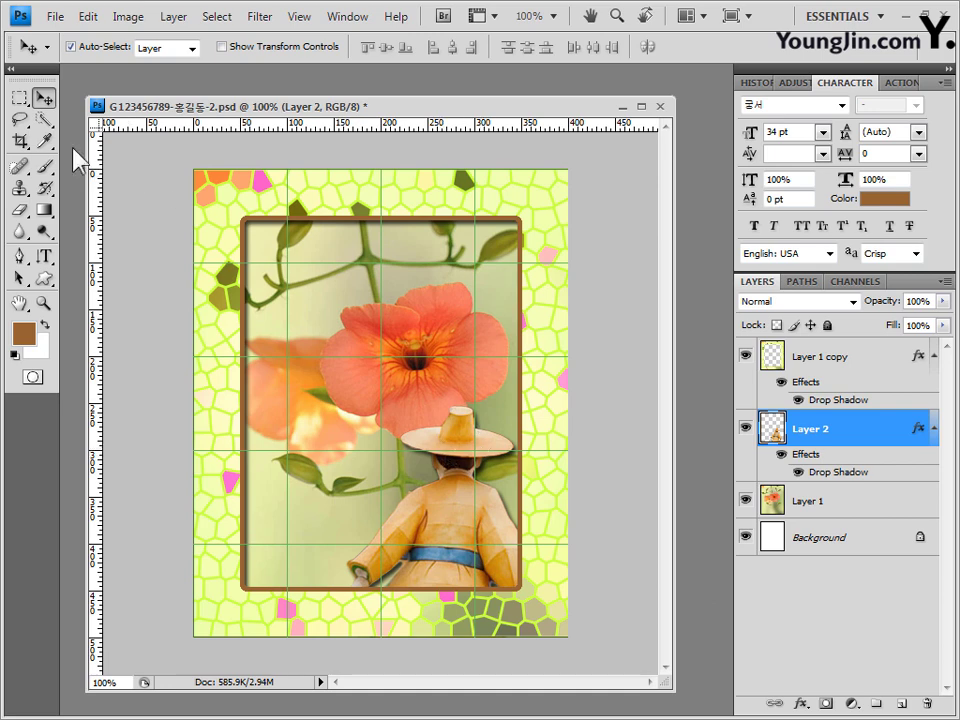
Select the figure's hat with Quick Selection and subtract the excess area beside its crown
click(44, 119)
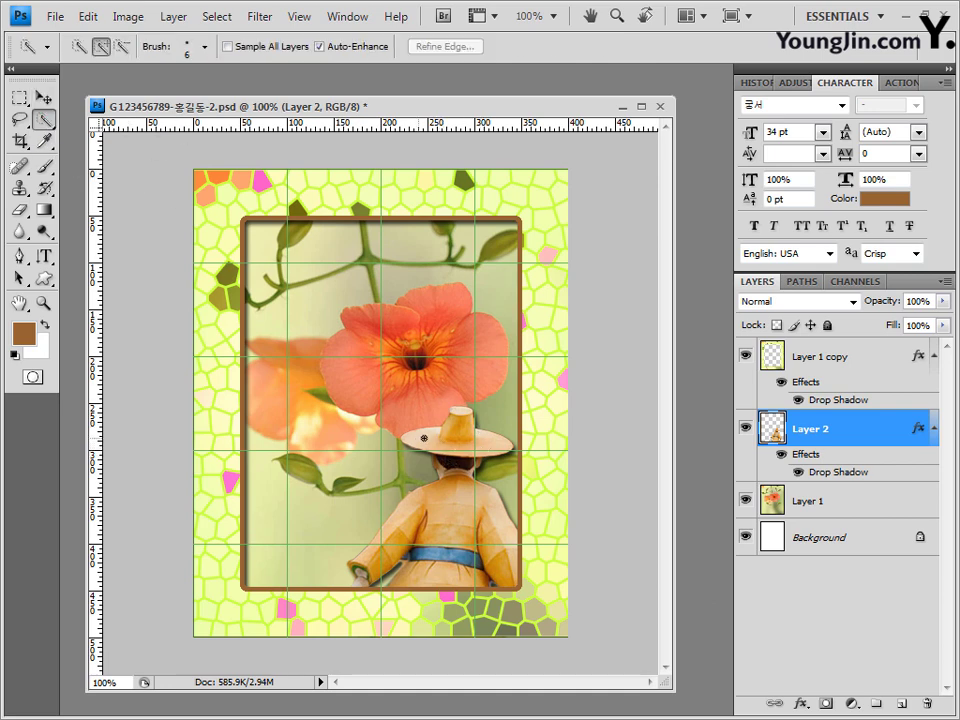
mouse_move(424, 438)
mouse_down()
mouse_move(435, 410)
mouse_move(442, 418)
mouse_up()
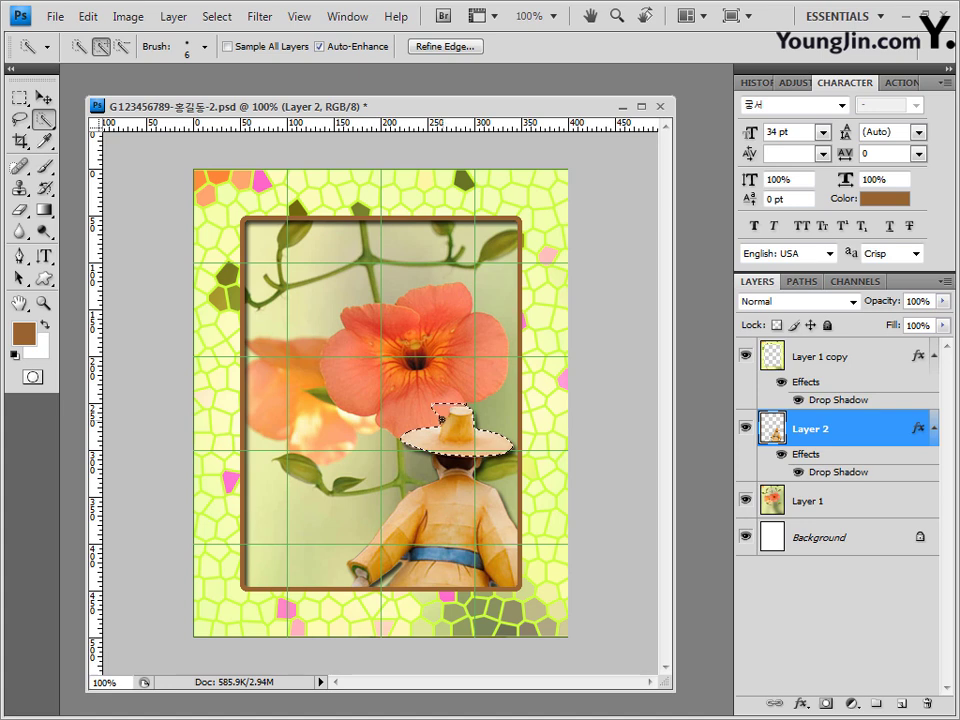
click(122, 46)
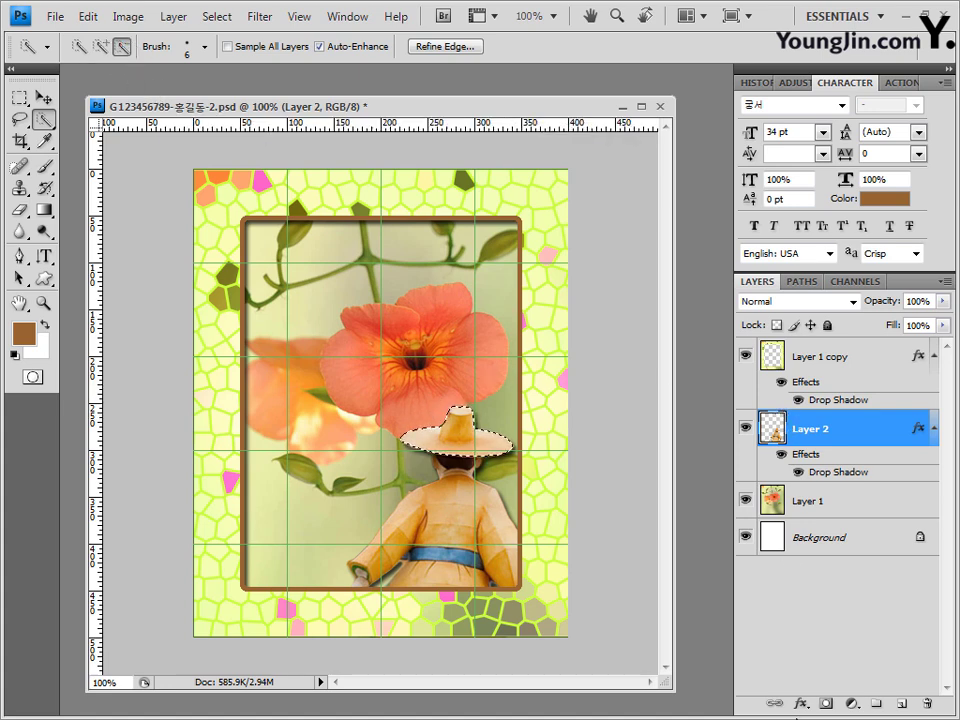
Recolor the selected hat blue with a Hue/Saturation adjustment layer, leaving Colorize off and setting Hue to +160
click(851, 704)
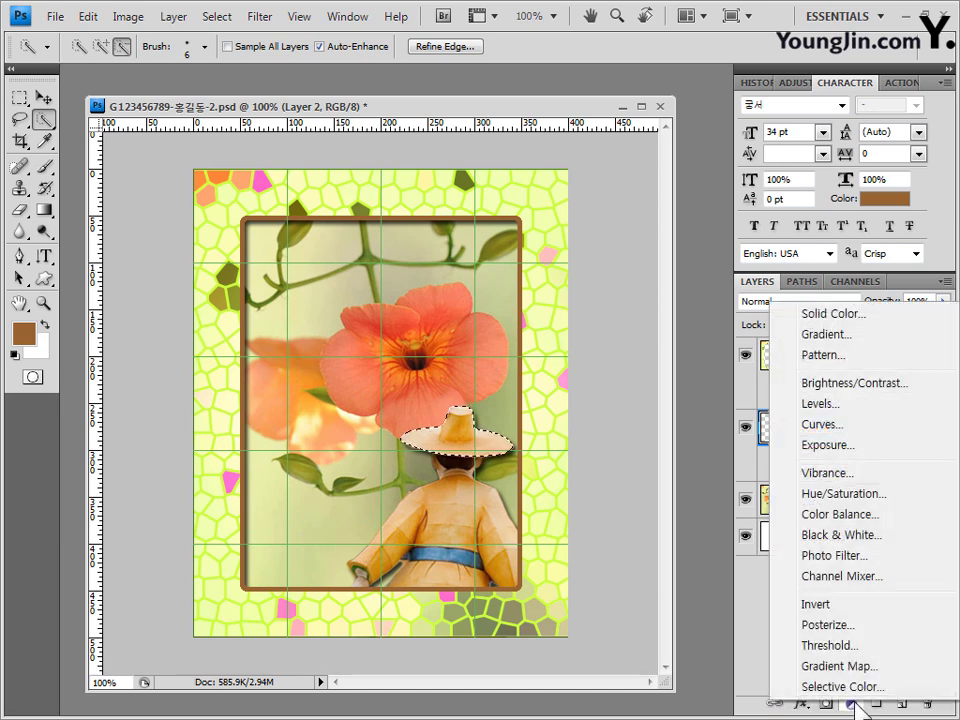
click(856, 500)
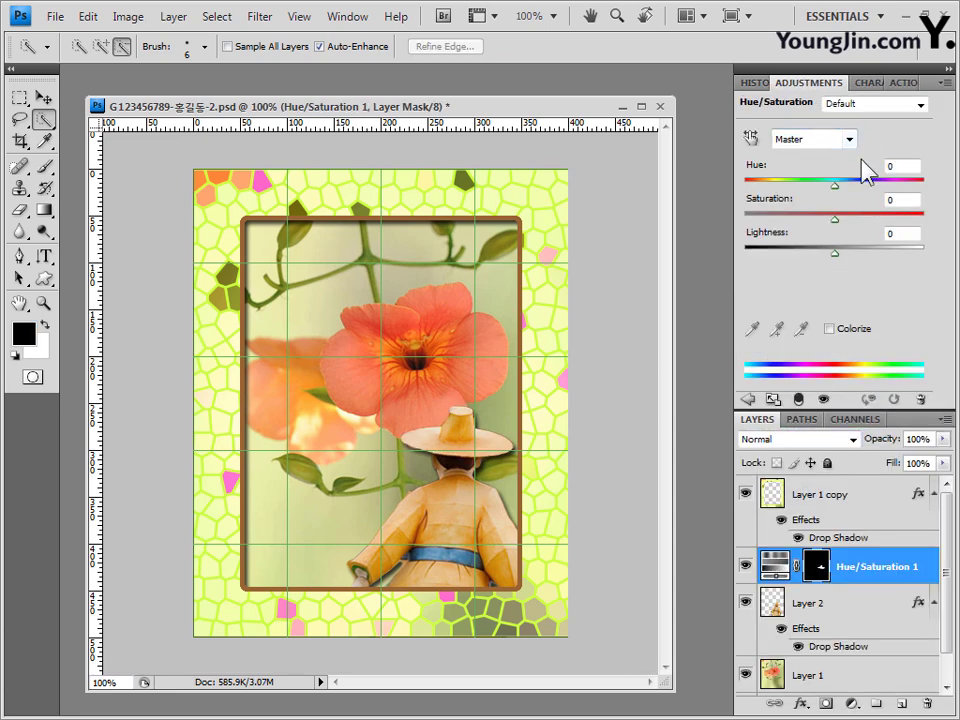
click(829, 328)
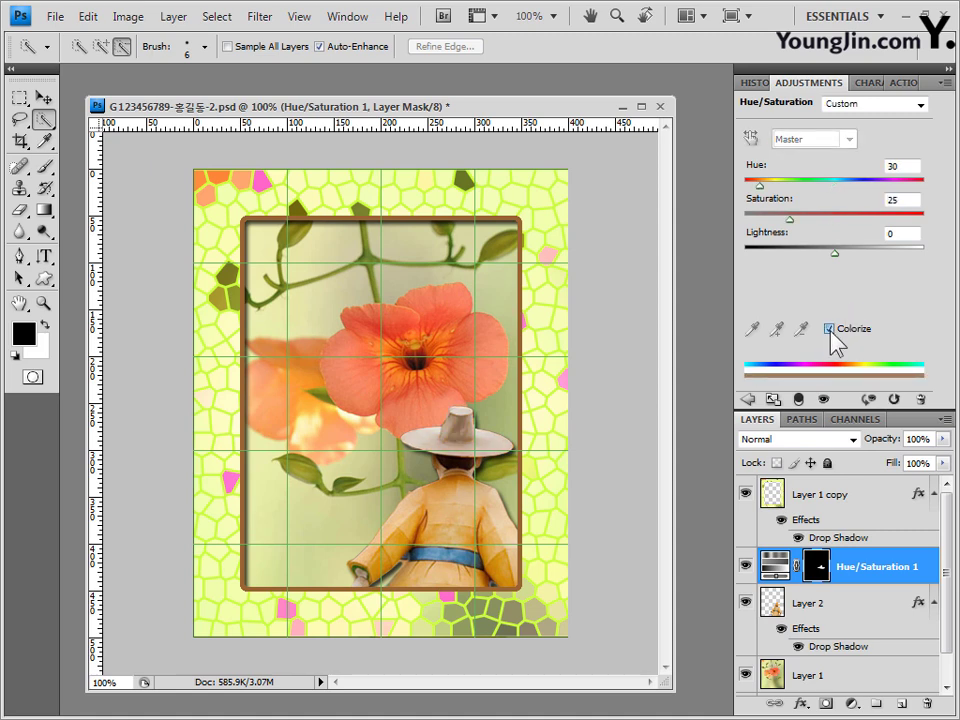
click(829, 328)
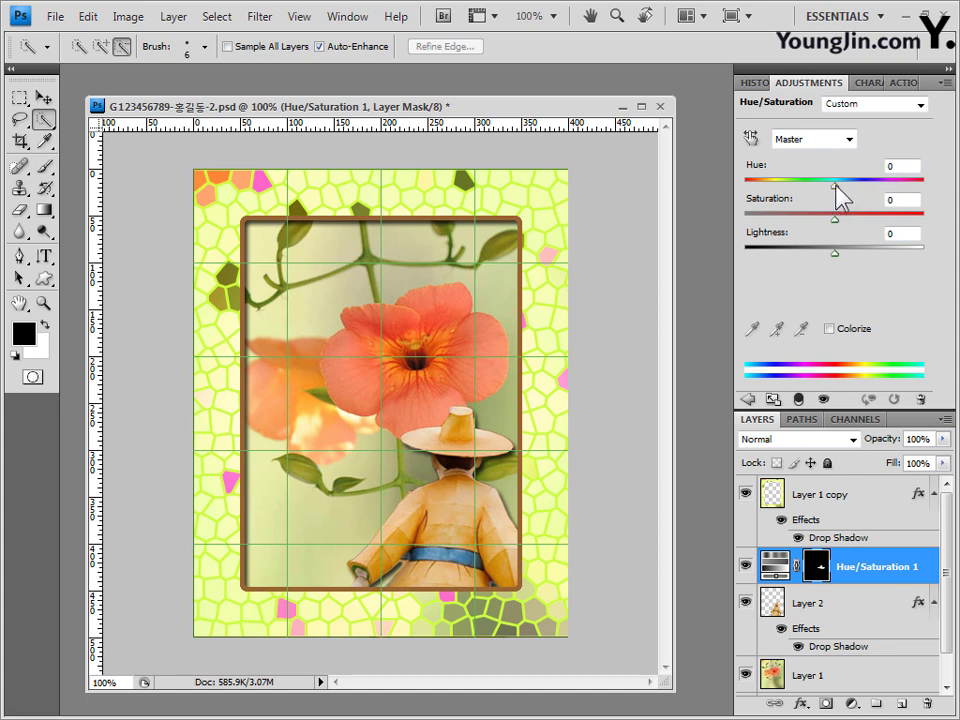
drag(836, 188, 914, 187)
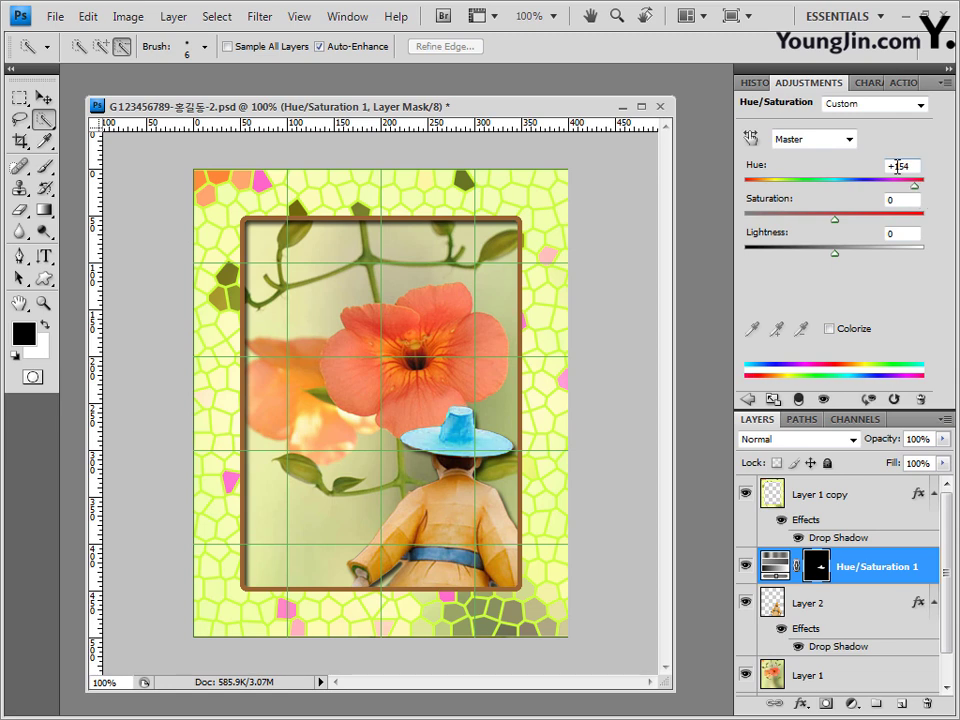
text(160)
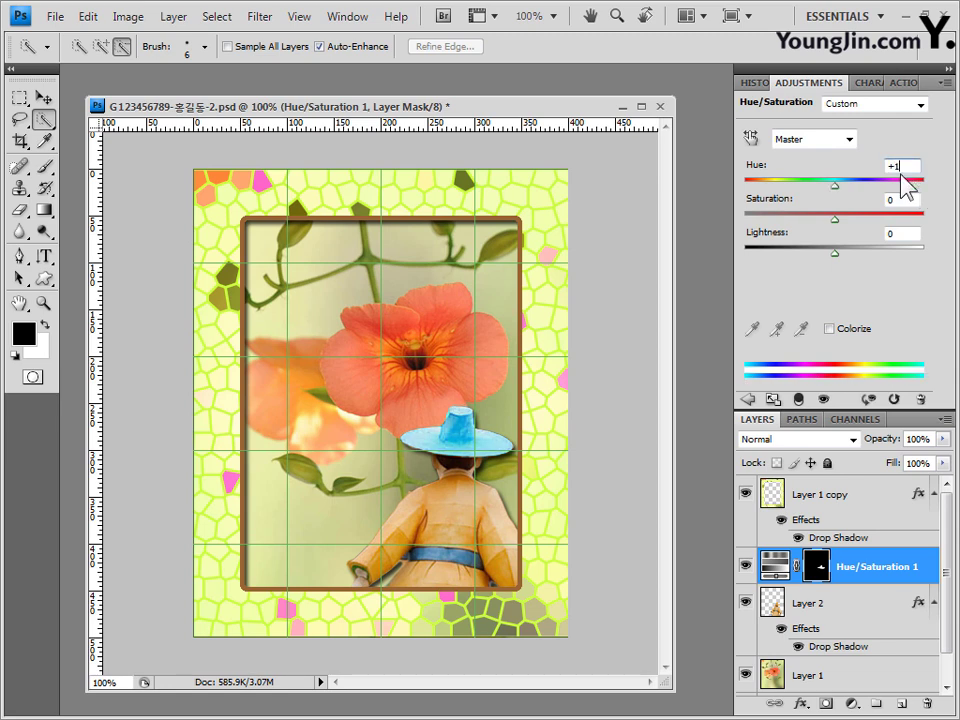
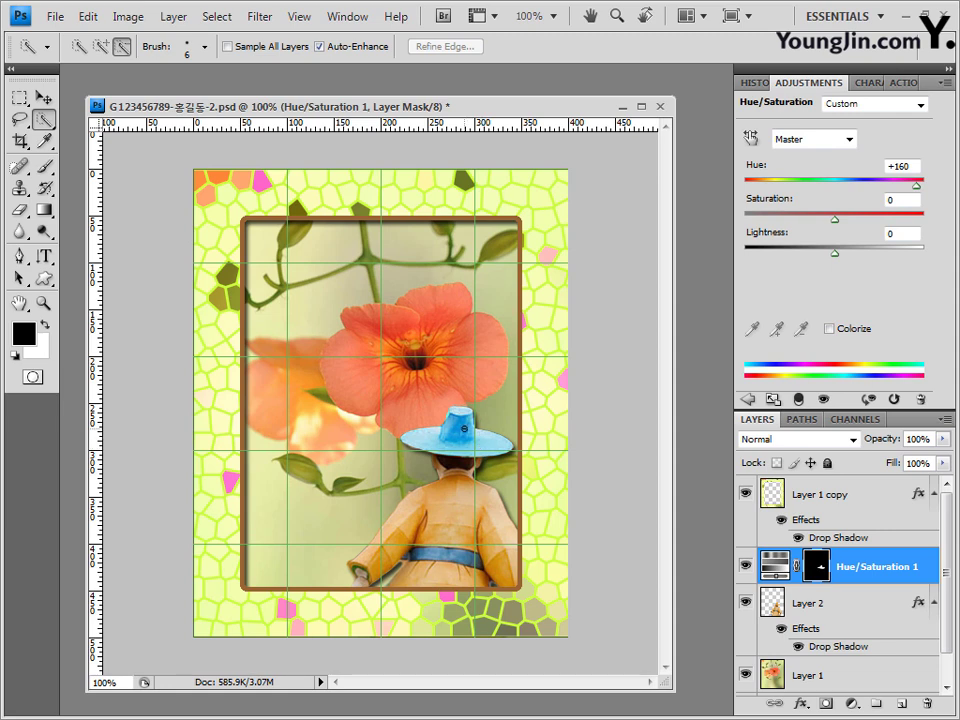
Make Layer 1 copy the active layer and open 2급-4.jpg from the exam image folder in its own floating window
click(849, 494)
key(alt+Tab)
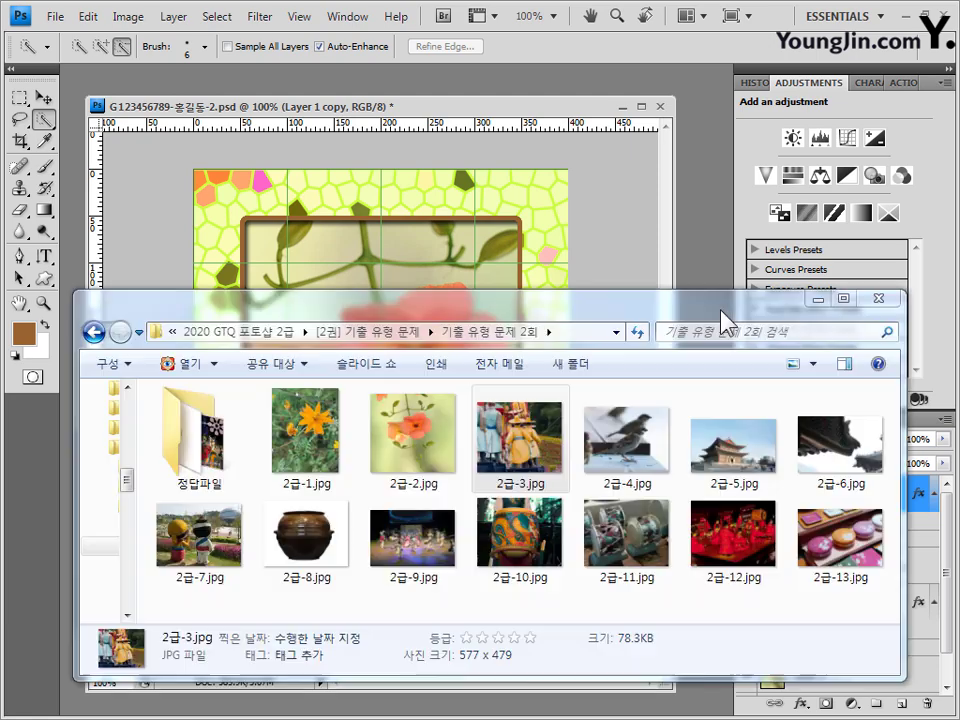
drag(628, 445, 694, 296)
drag(197, 82, 287, 148)
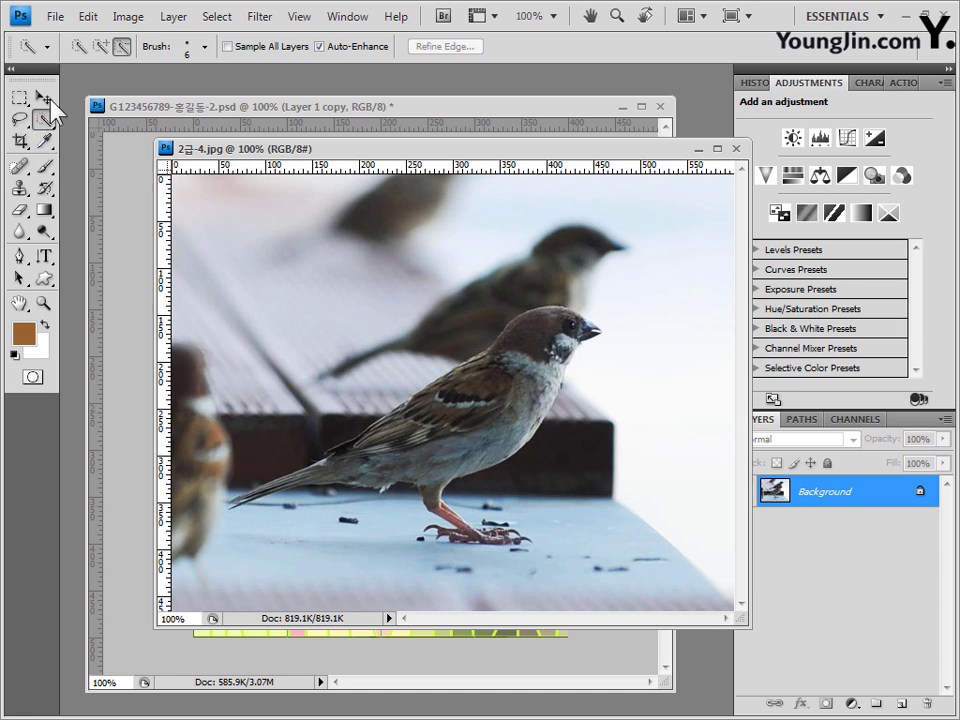
Select the foreground sparrow in 2급-4.jpg with Quick Selection in add mode, including its beak, legs and feet
click(102, 47)
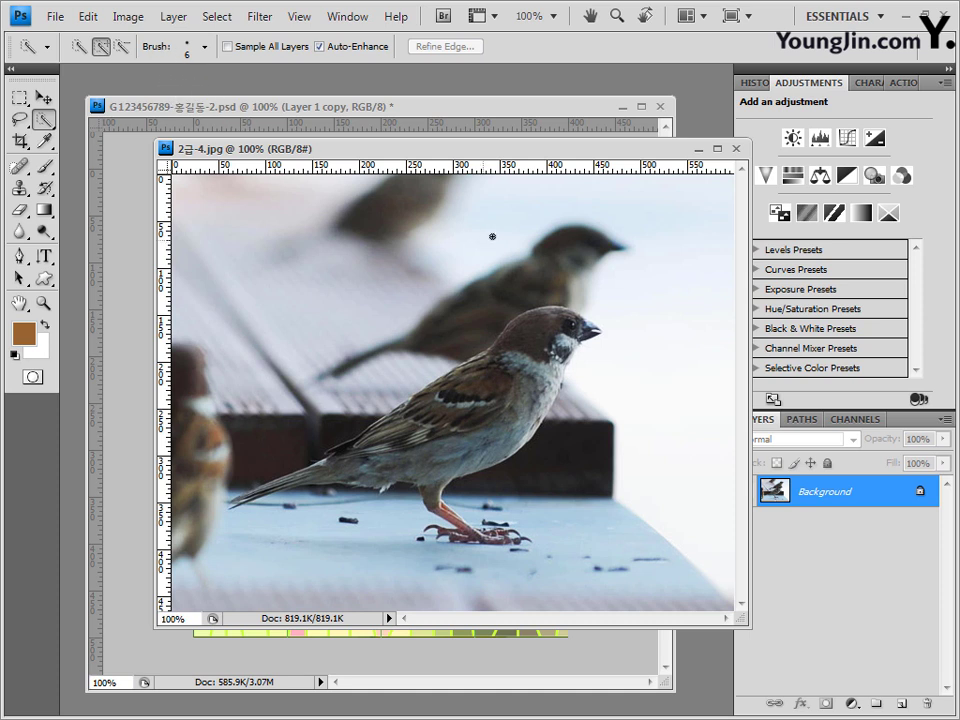
mouse_move(282, 482)
mouse_down()
mouse_move(355, 470)
mouse_move(440, 435)
mouse_move(585, 332)
mouse_up()
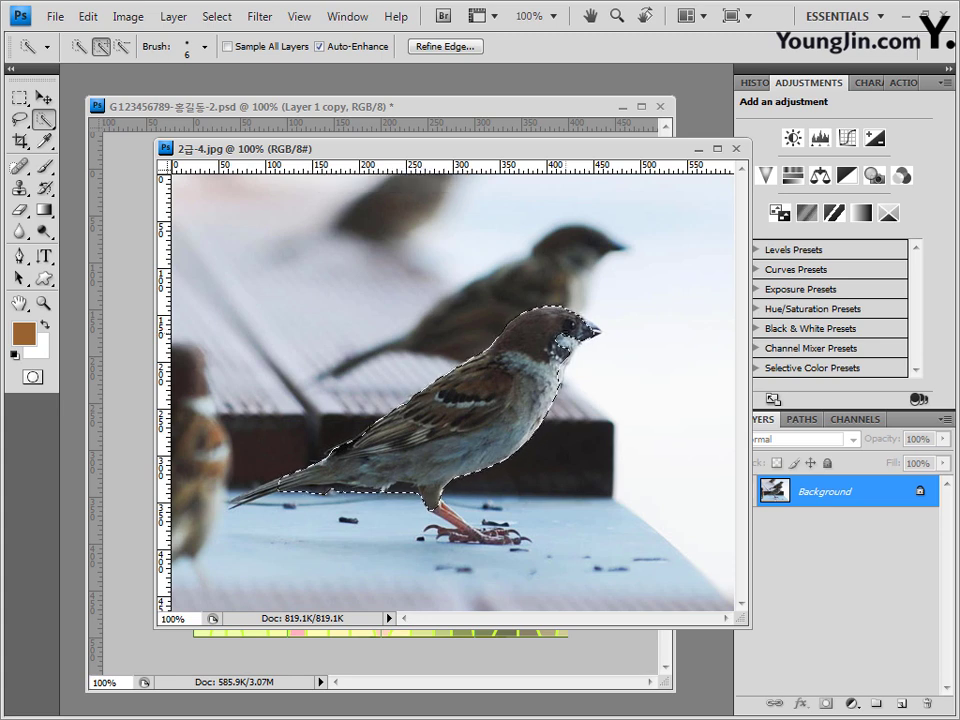
scroll(566, 333, up, 4)
scroll(566, 333, up, 1)
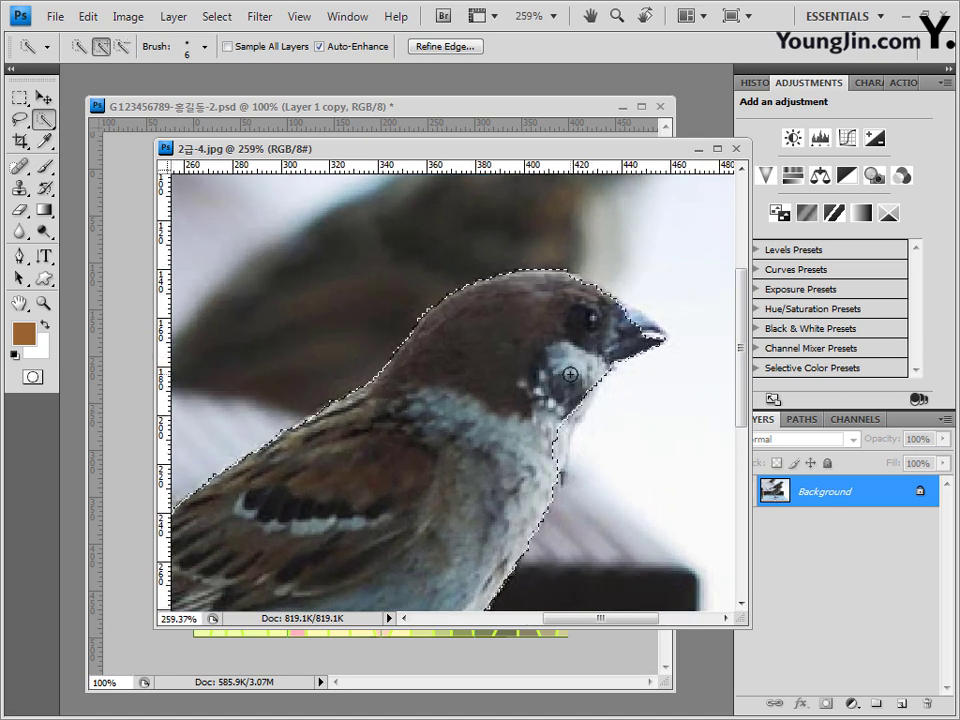
drag(594, 353, 630, 330)
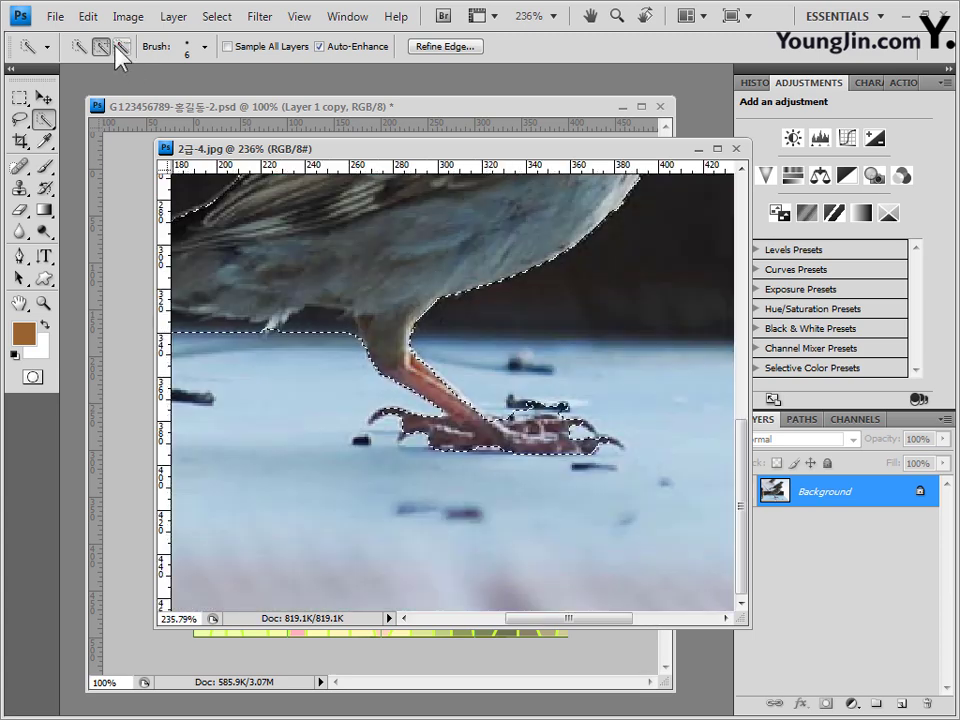
key(alt)
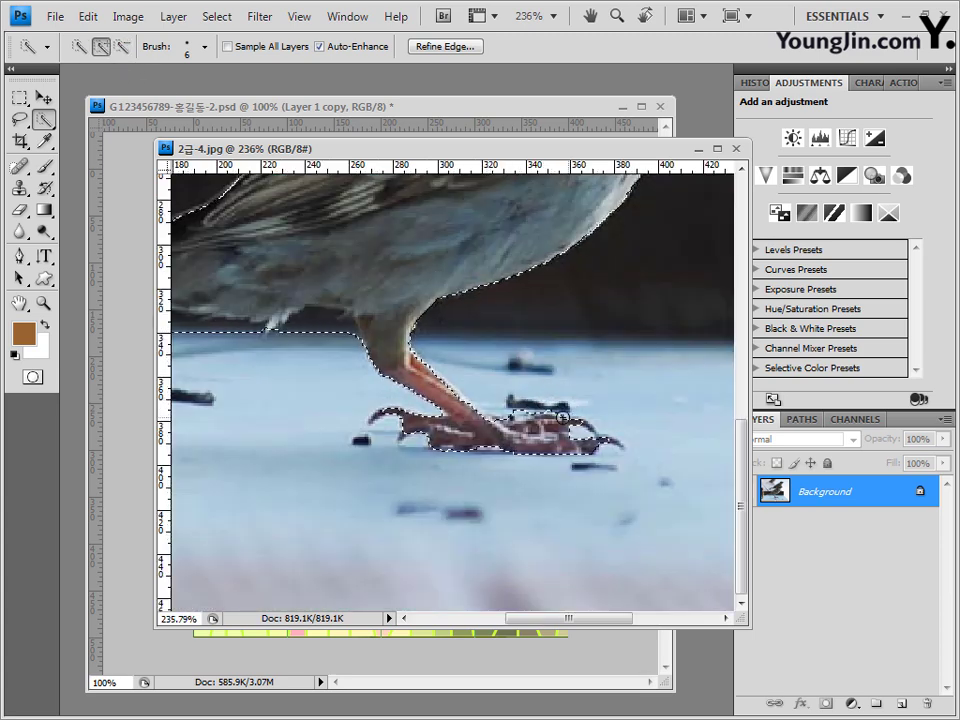
scroll(628, 390, down, 5)
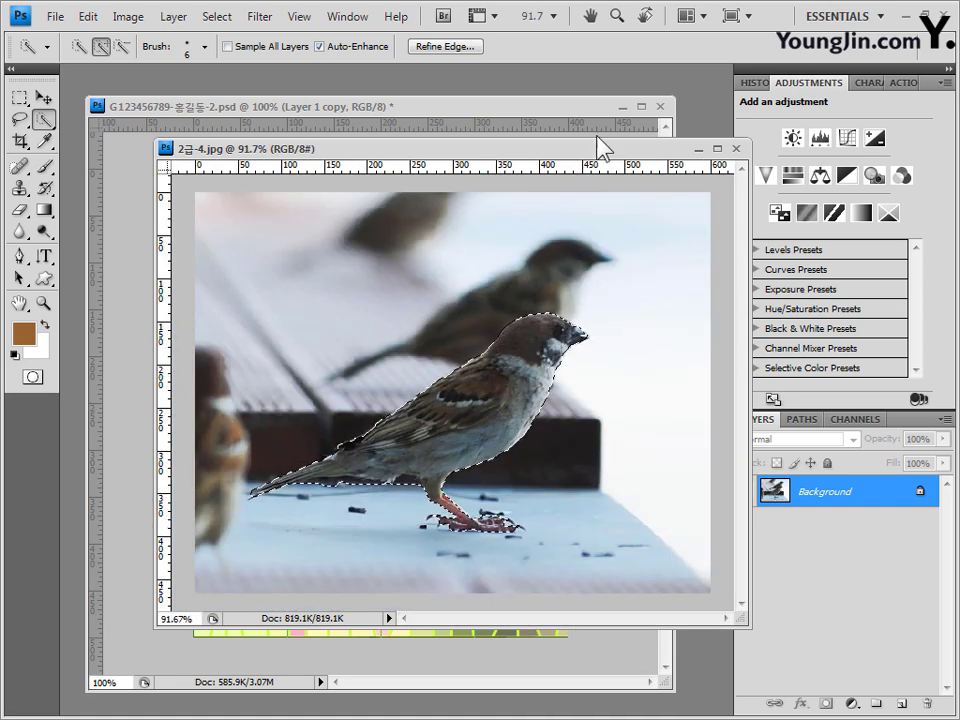
Paste the sparrow above the frame layer in G123456789-홍길동-2.psd and scale it to about 44.7% over the frame's upper-left corner
click(570, 118)
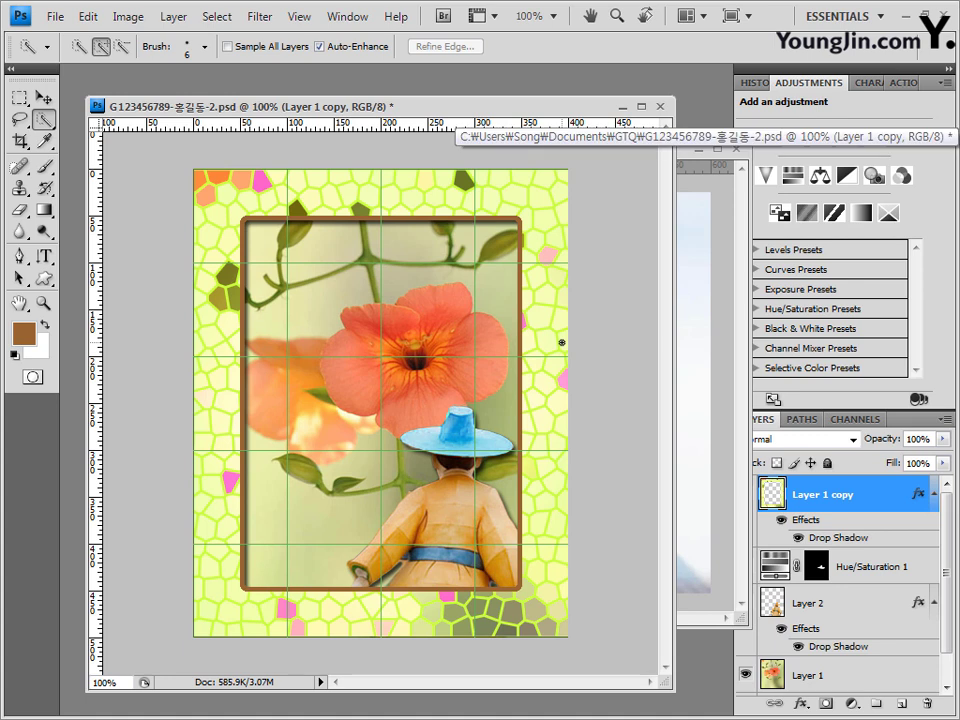
key(ctrl+v)
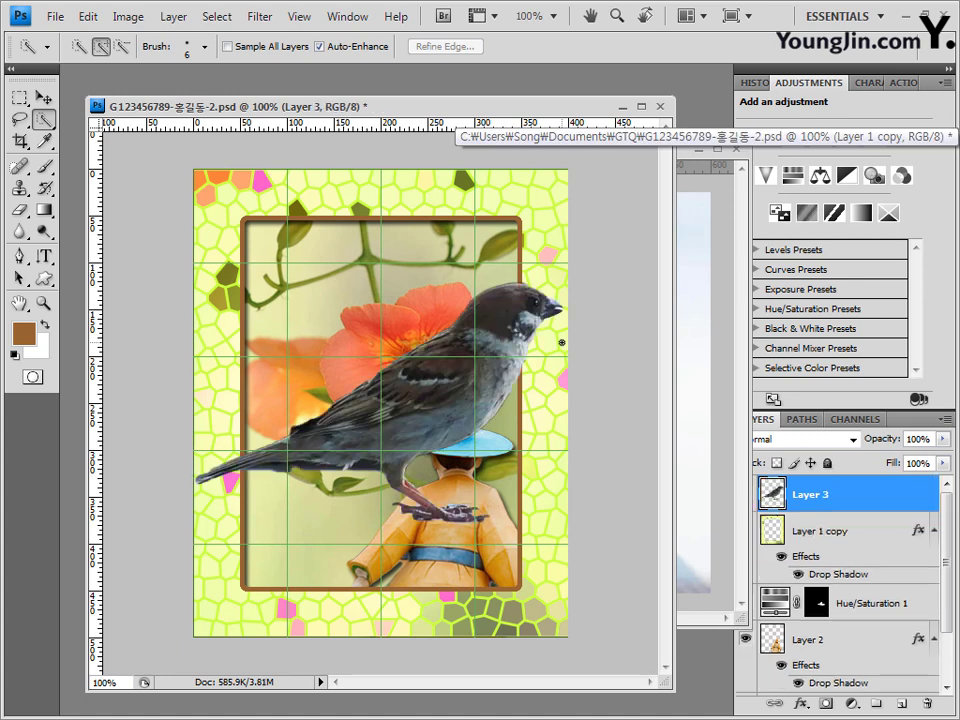
key(ctrl+t)
drag(565, 525, 466, 460)
drag(356, 397, 312, 292)
drag(423, 355, 321, 305)
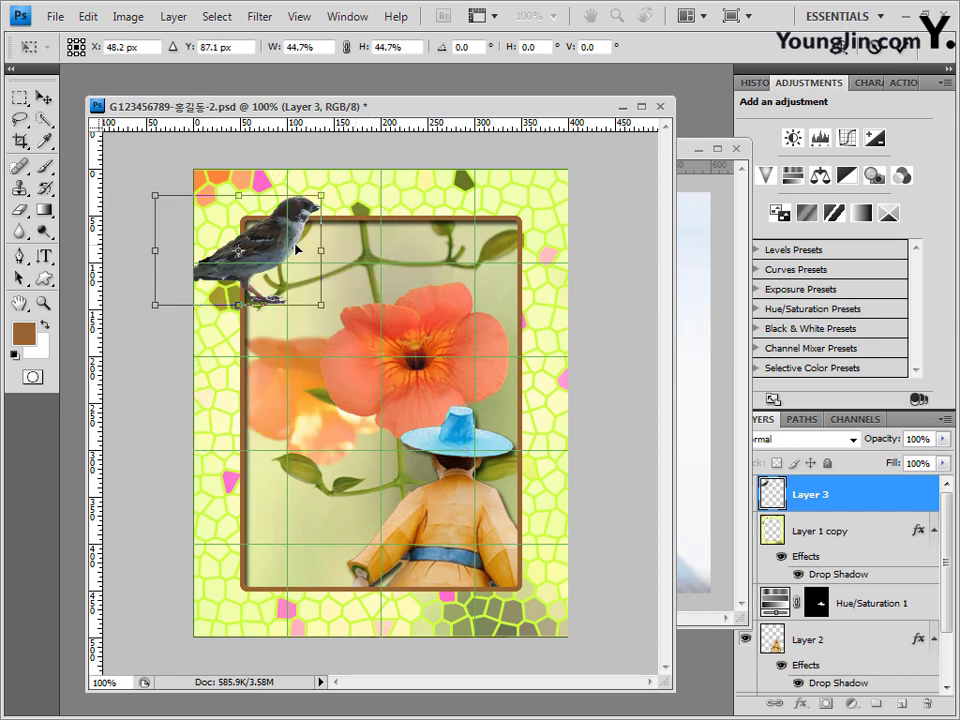
key(Return)
key(w)
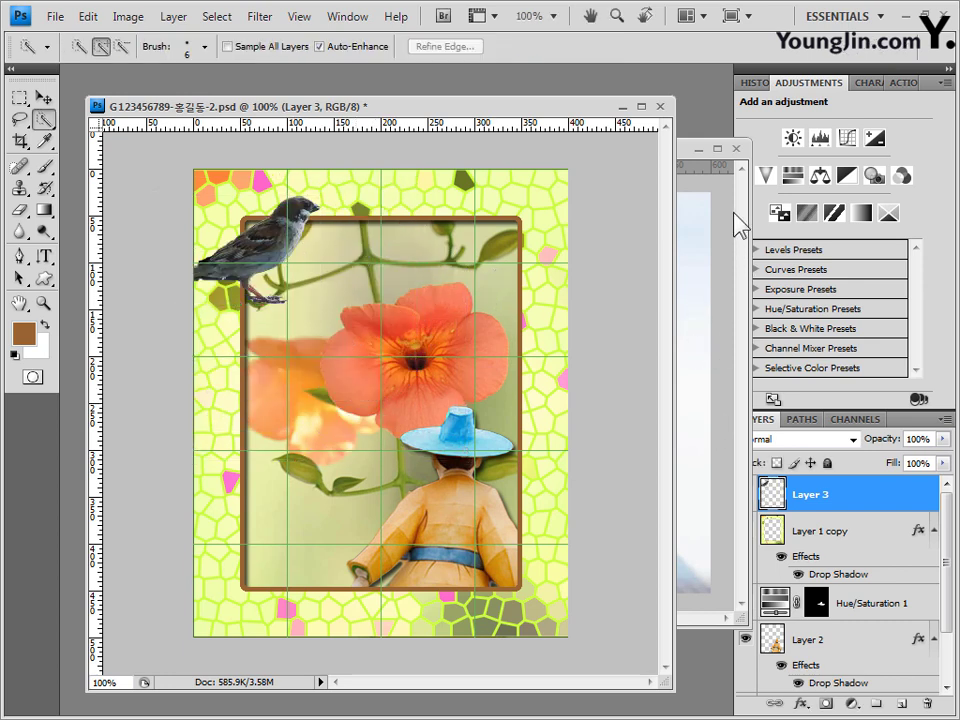
Close 2급-4.jpg and add a Bevel and Emboss layer style with default settings to the sparrow on Layer 3
click(736, 148)
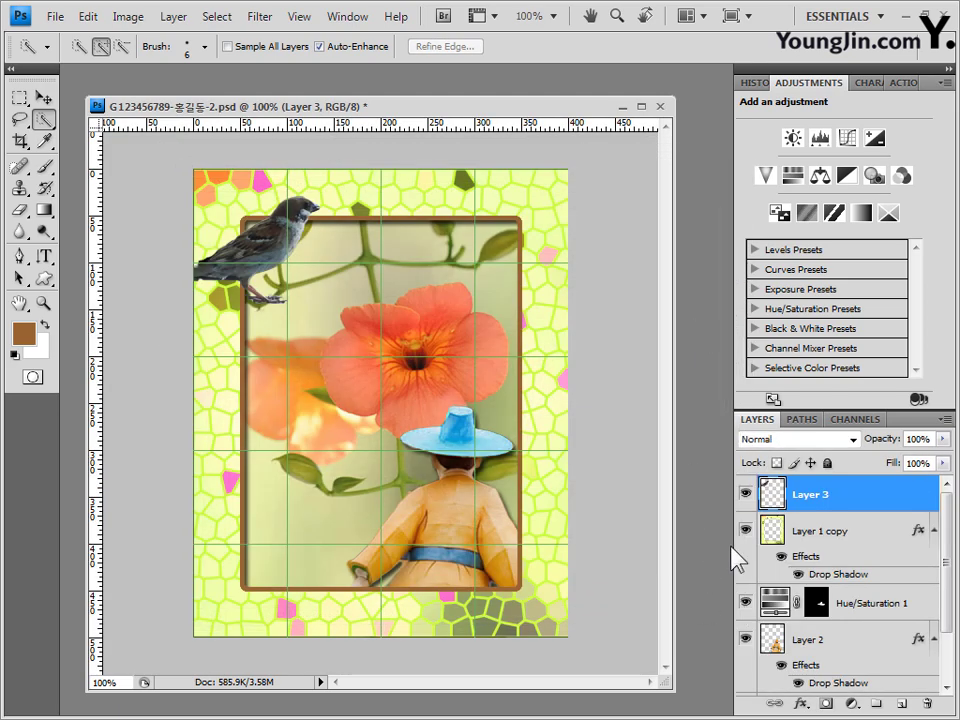
click(801, 705)
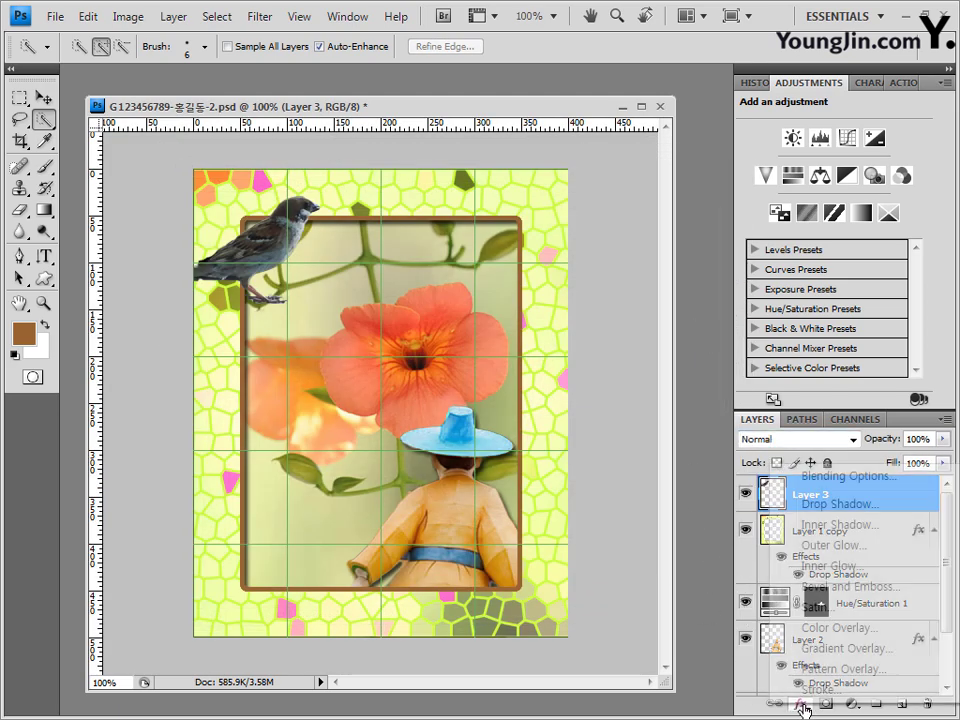
click(872, 597)
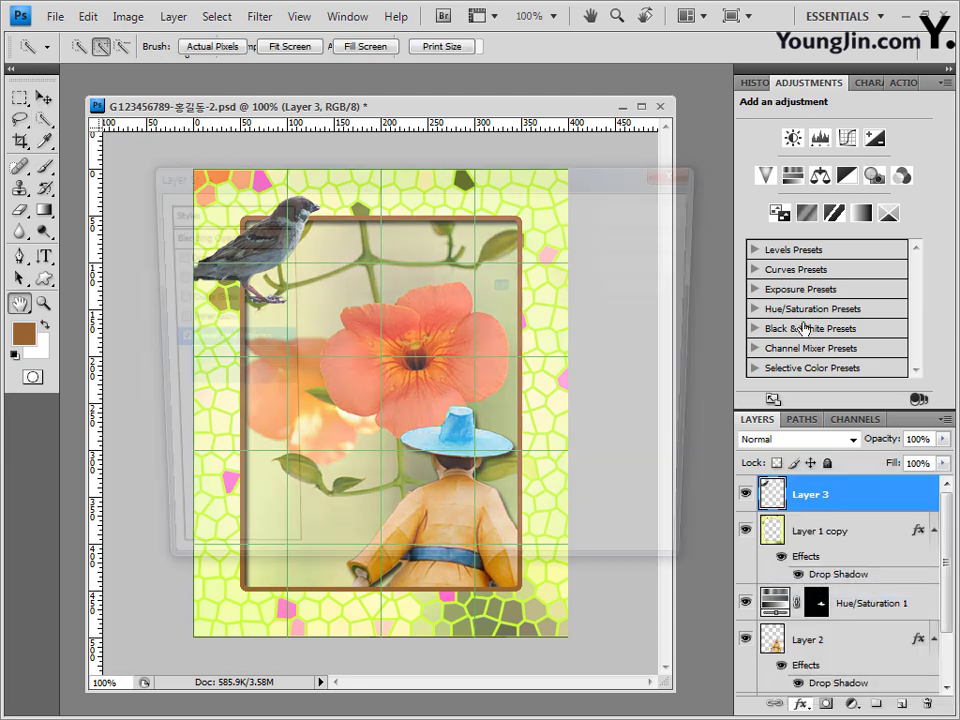
click(682, 212)
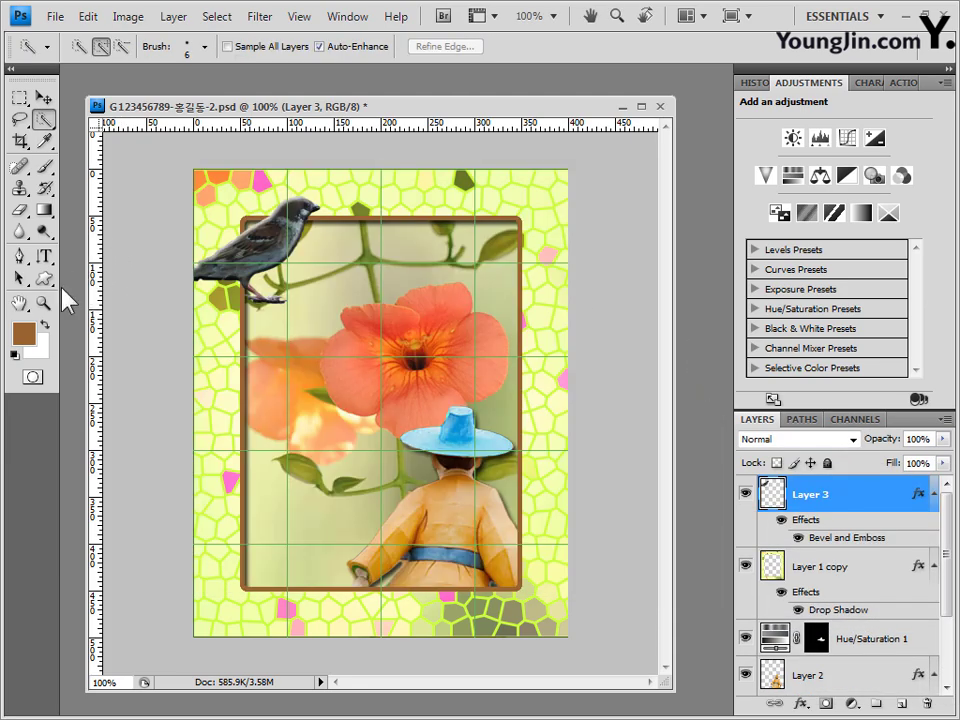
Add the two-line text "참새와" / "능소화" in 바탕 at 43 pt across the frame's upper-right edge
click(44, 256)
click(91, 256)
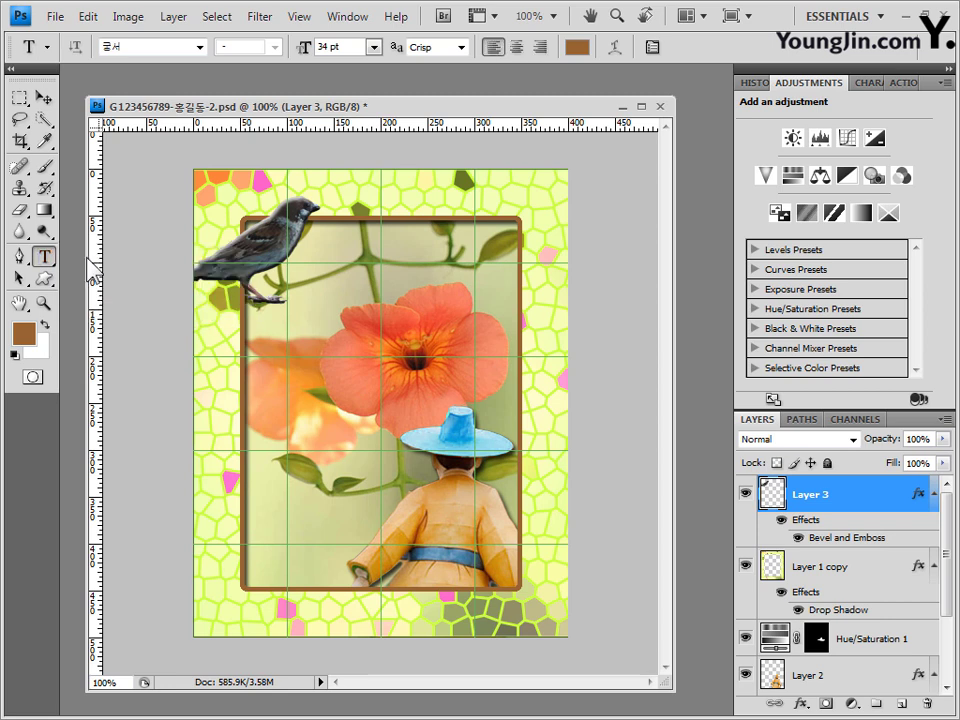
click(134, 47)
text(ㄷ)
click(311, 46)
text(43)
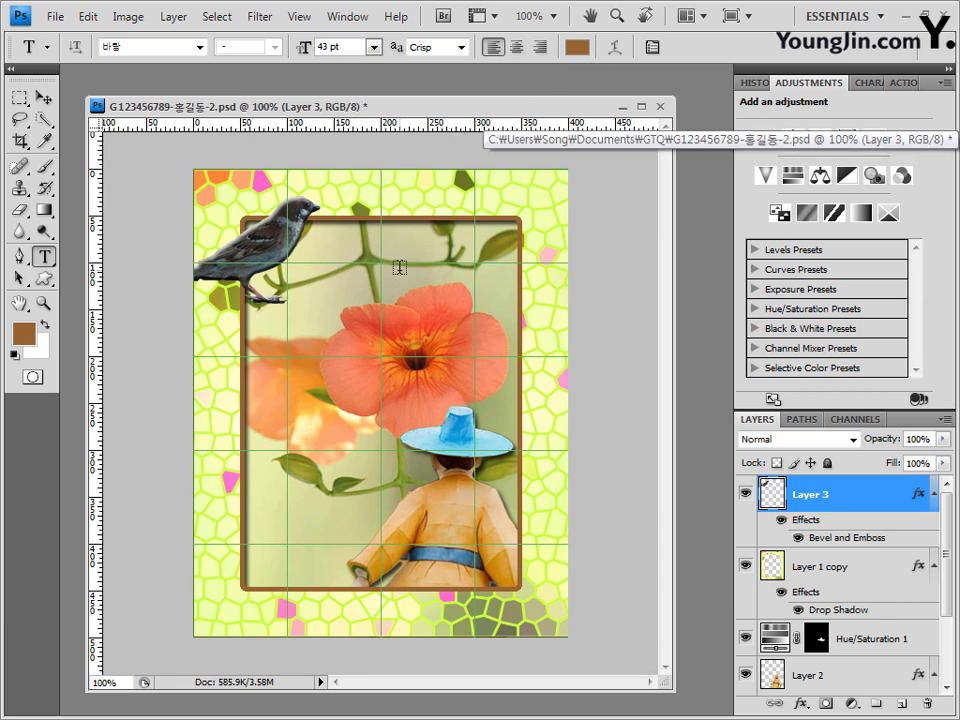
click(443, 270)
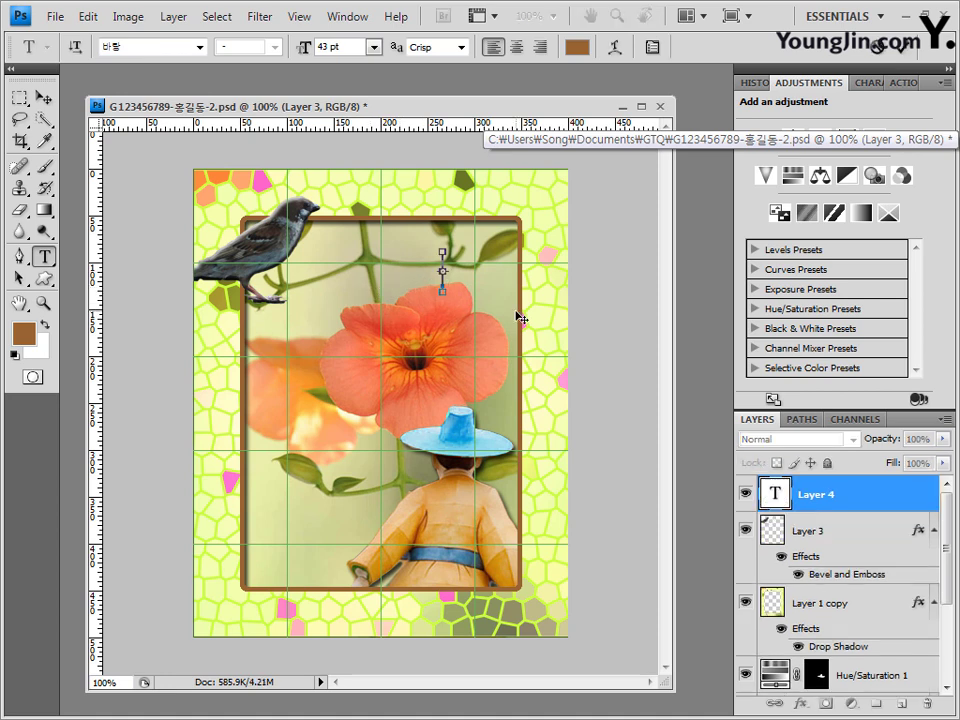
text(삼재외)
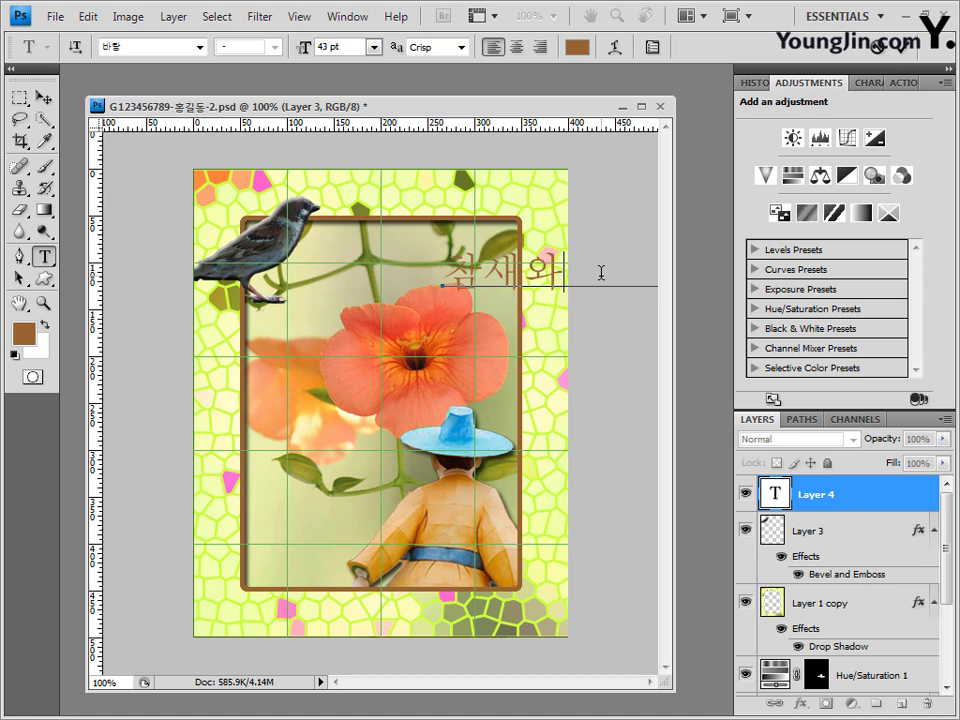
key(Return)
text(농소화)
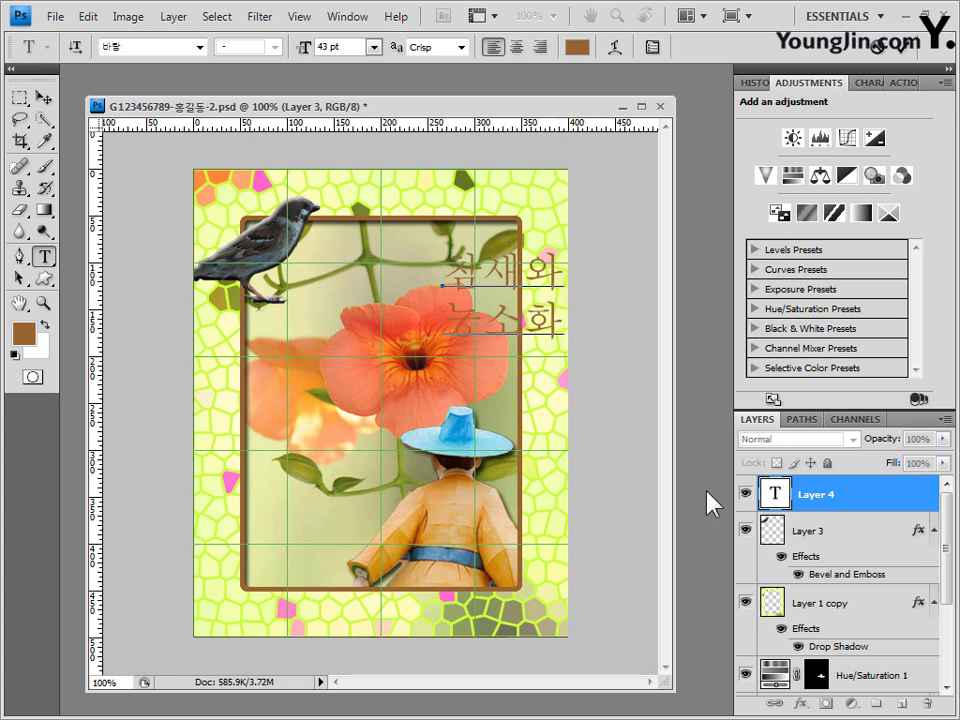
click(883, 499)
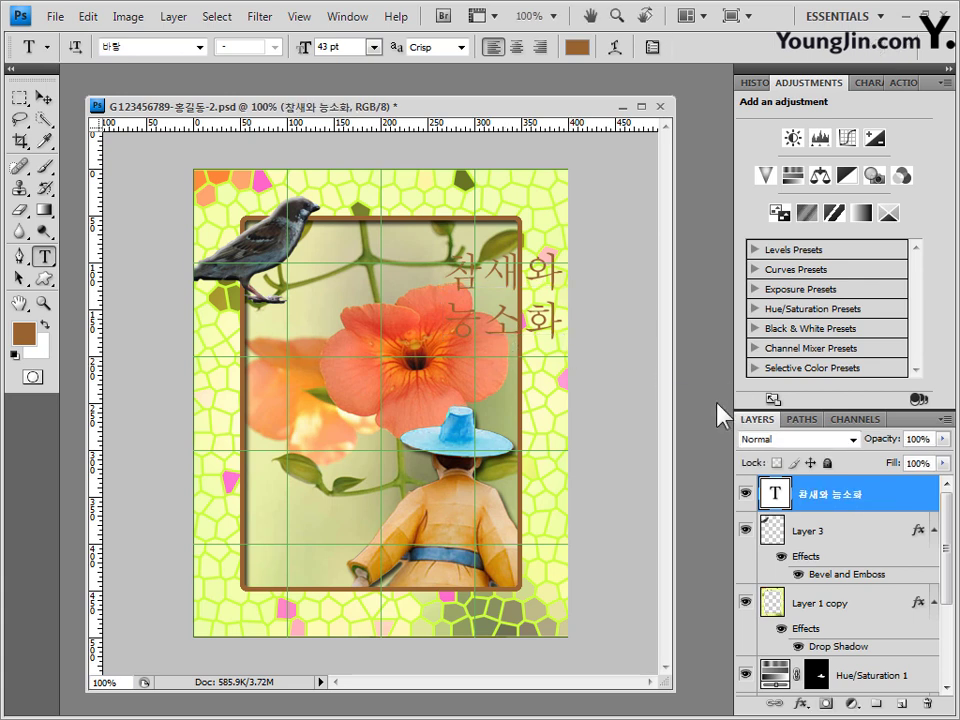
Warp the "참새와 능소화" text with the horizontal Arc Lower style at +50% bend
click(614, 48)
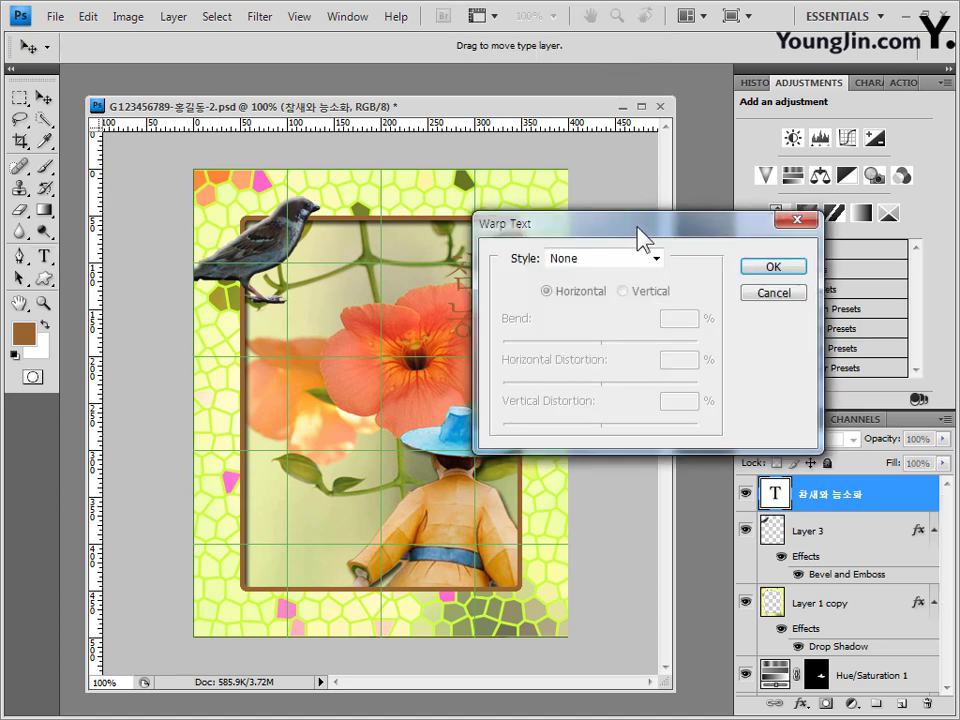
click(638, 263)
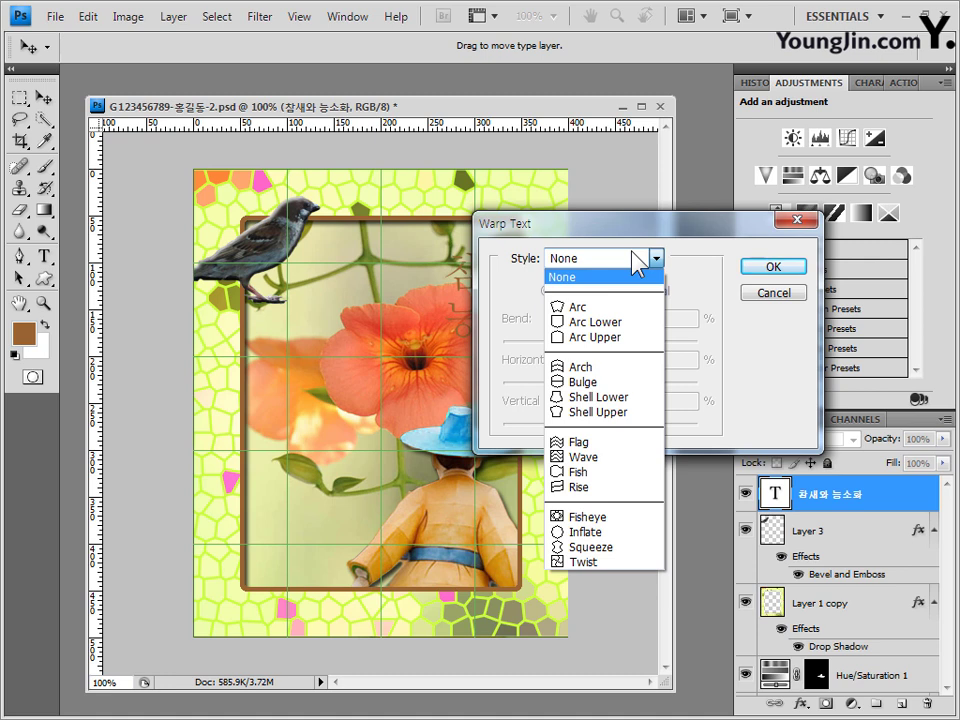
click(618, 324)
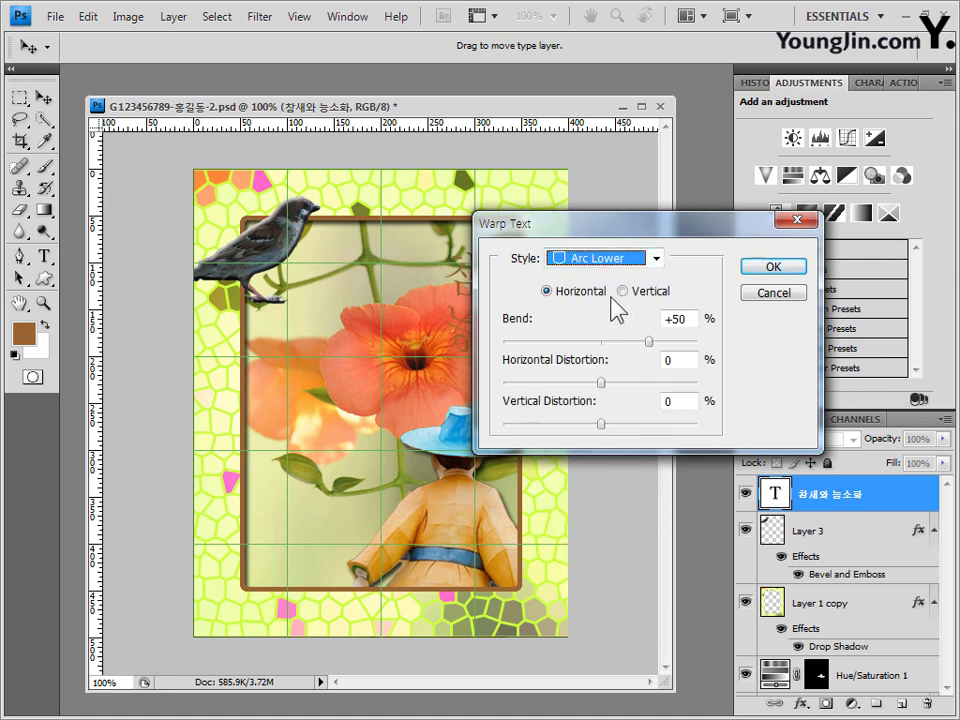
click(790, 268)
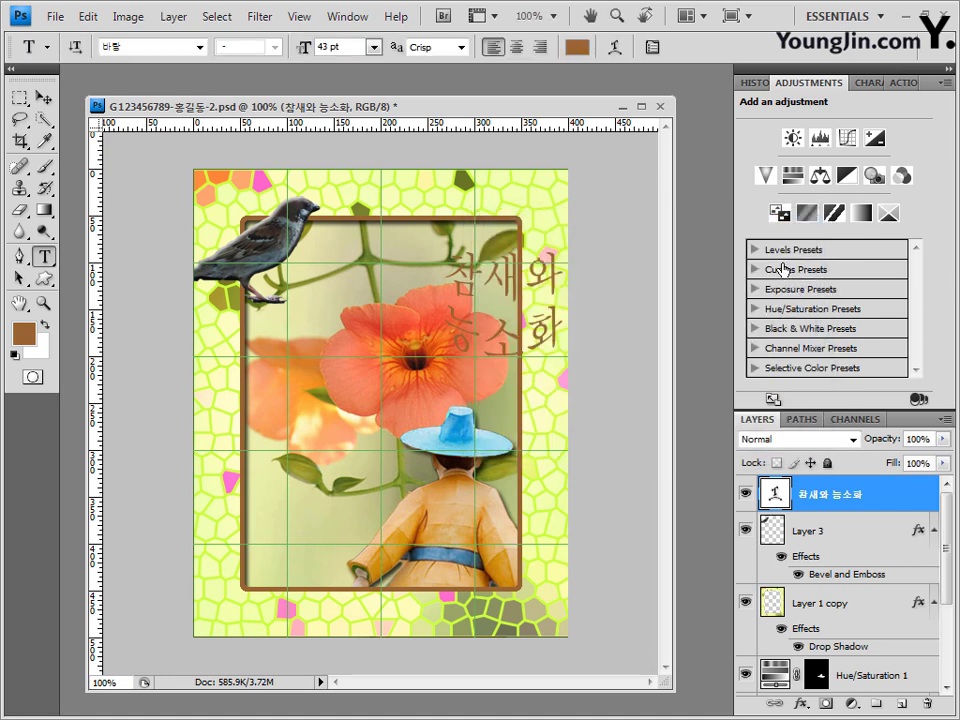
Add a linear Gradient Overlay to the "참새와 능소화" text, running from #66cc00 to #ffff00, starting from the Black, White preset
click(801, 704)
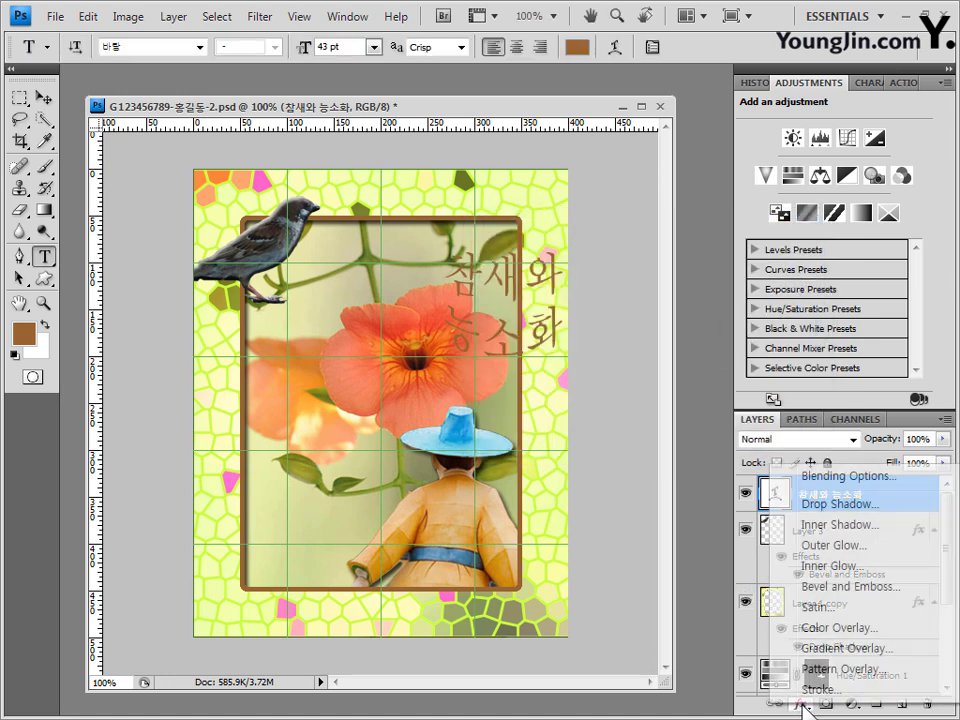
click(845, 648)
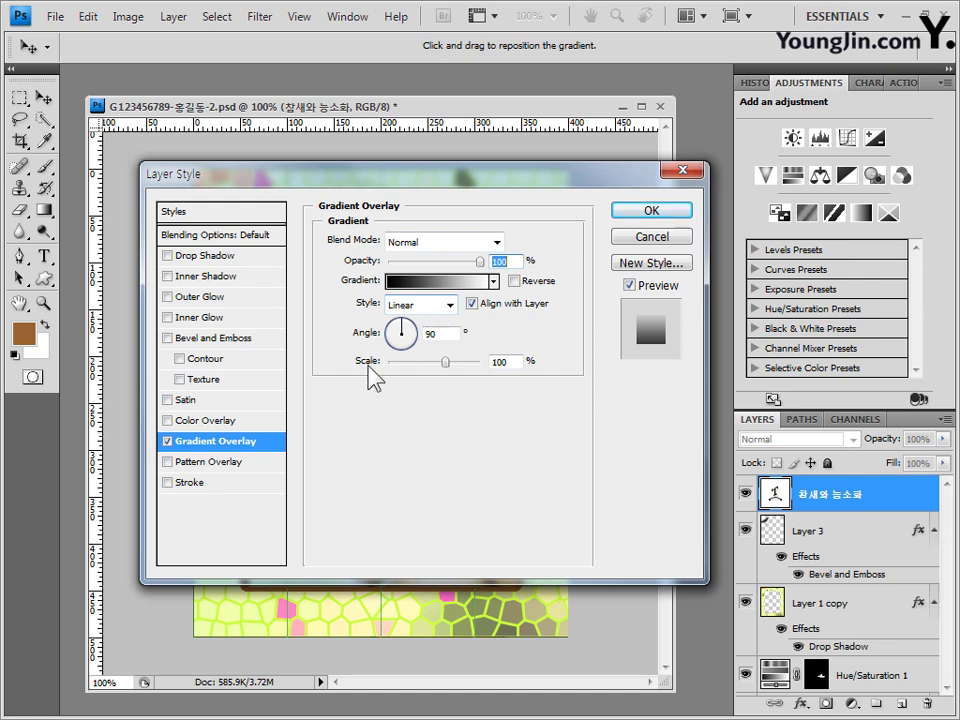
click(439, 282)
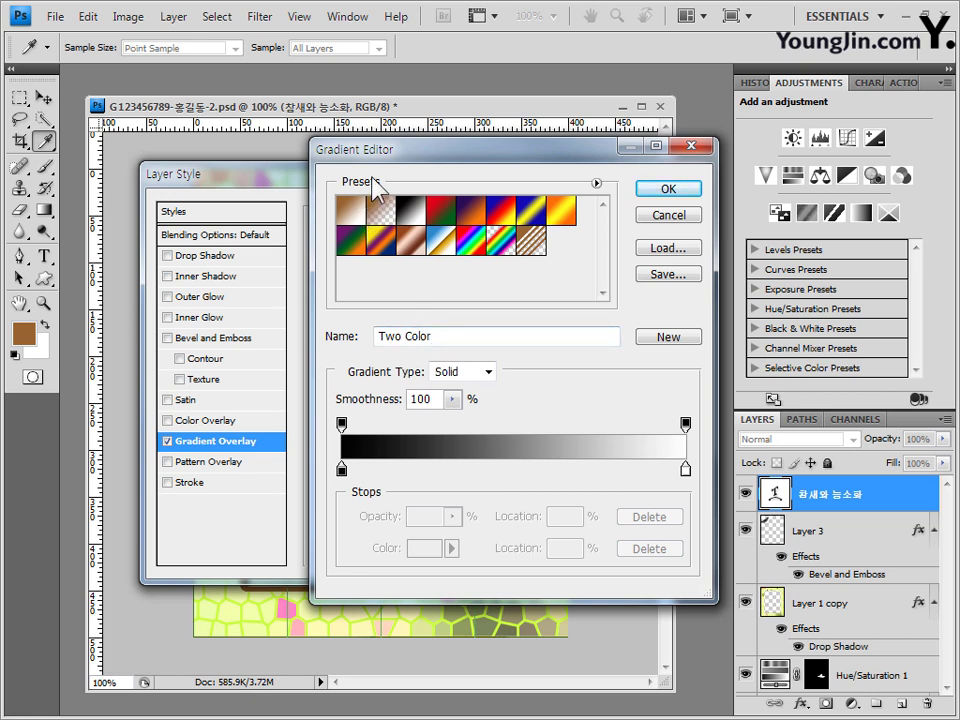
click(408, 213)
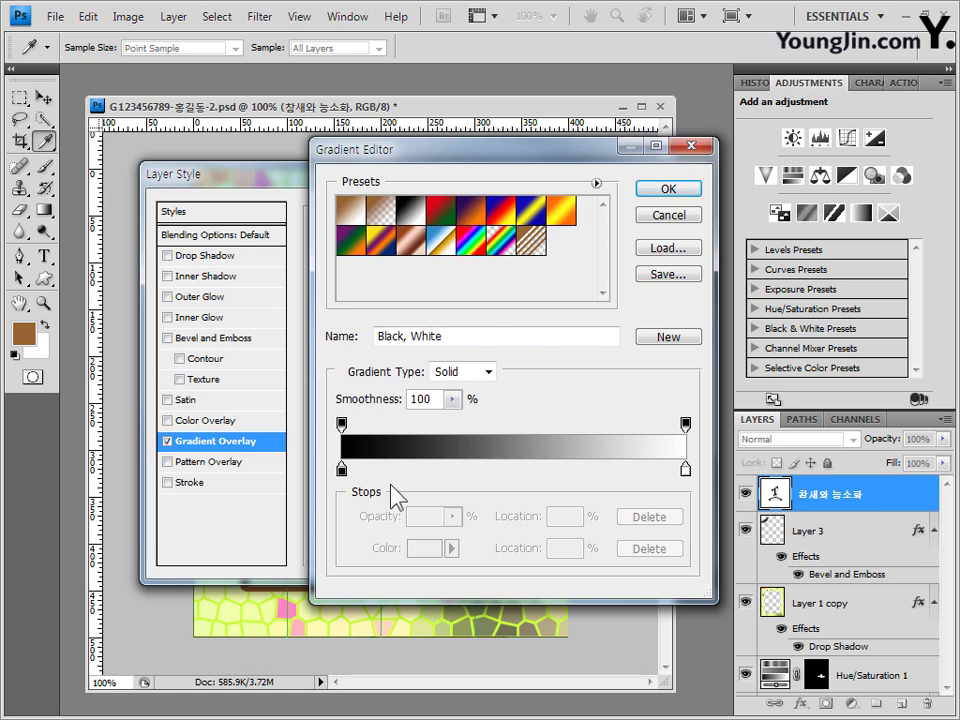
double_click(342, 468)
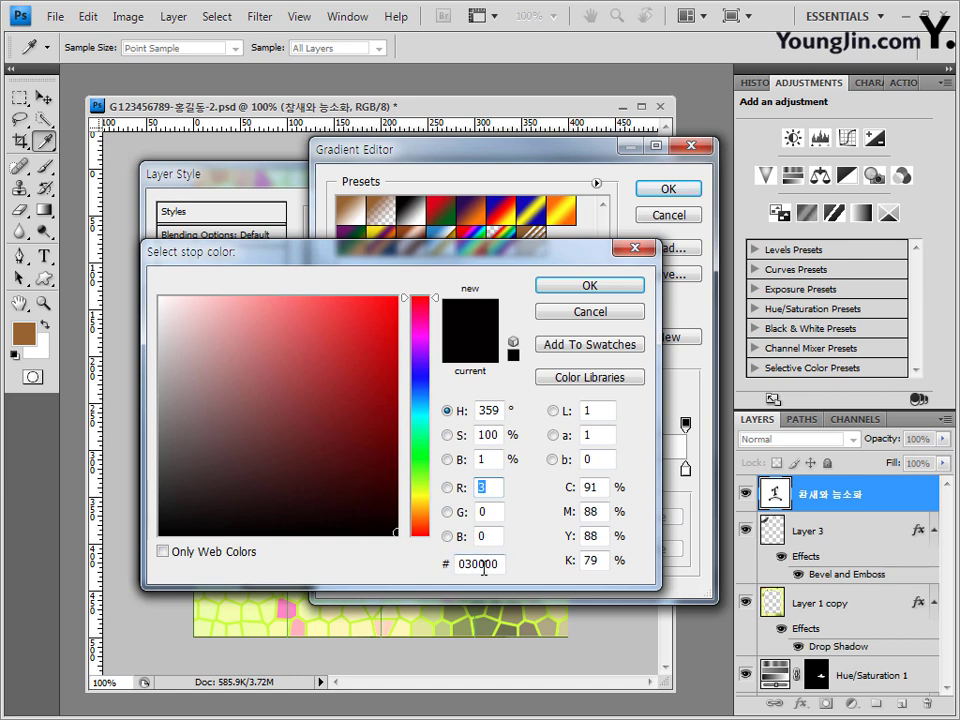
drag(498, 566, 446, 565)
text(66cc00)
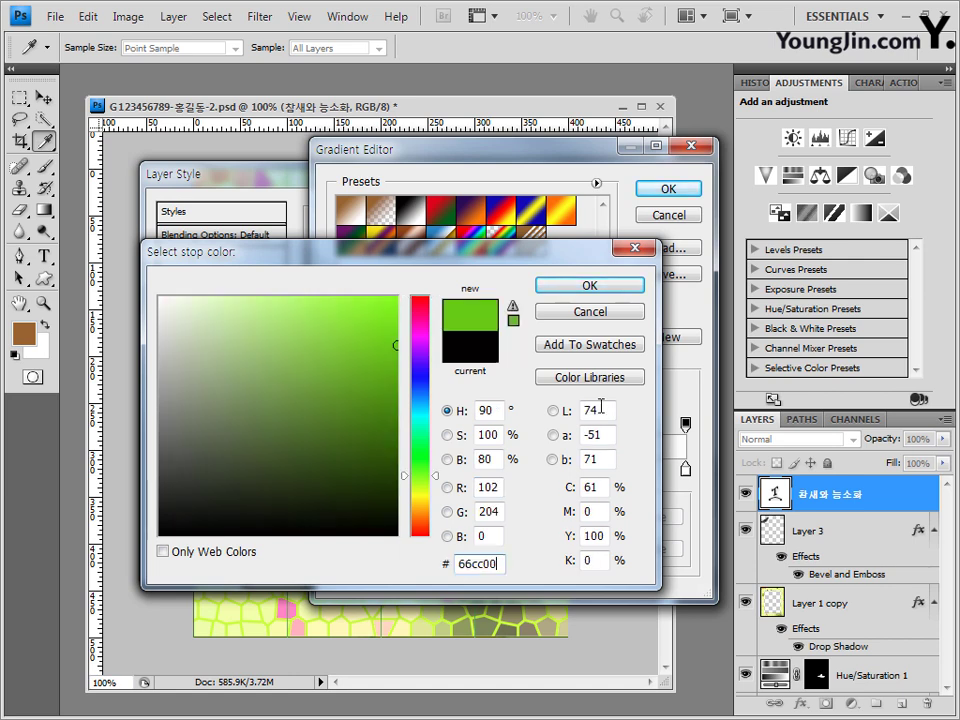
click(608, 291)
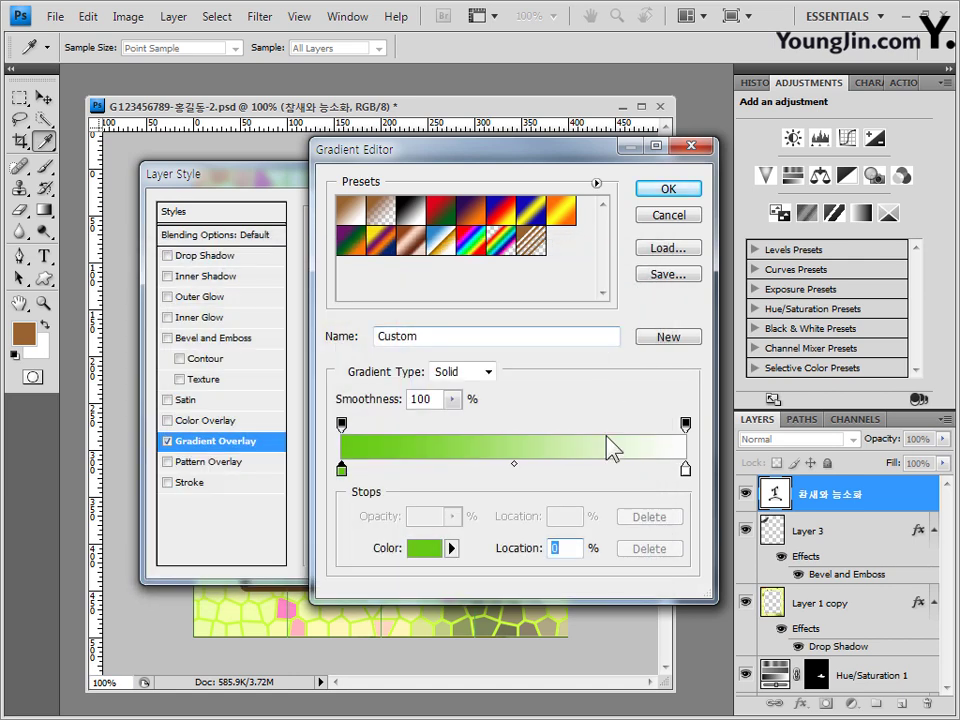
double_click(685, 468)
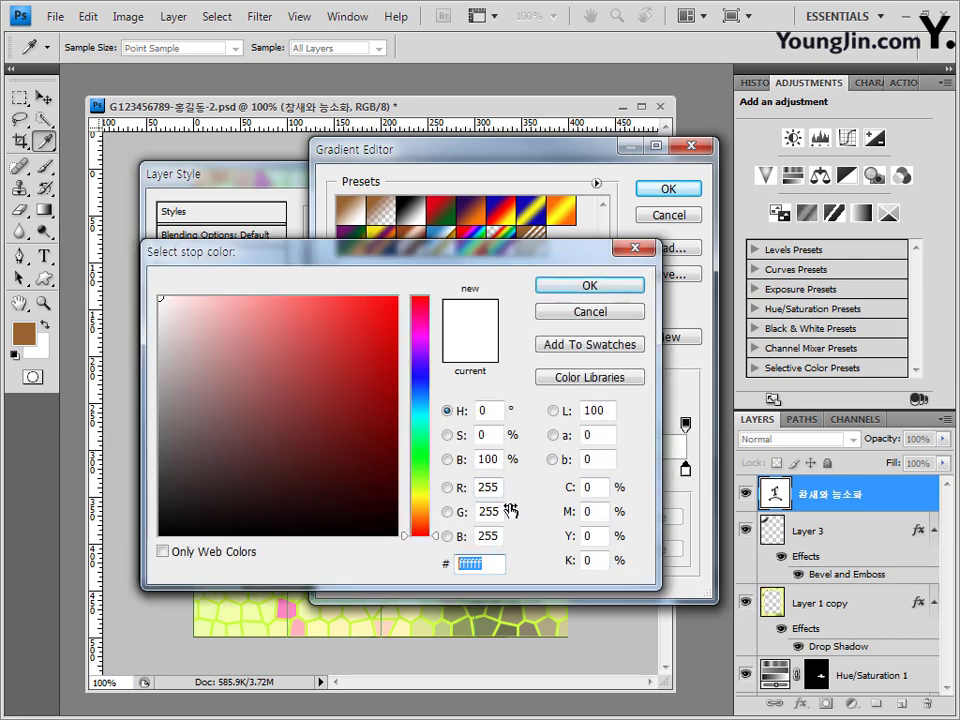
text(ffff00)
click(611, 288)
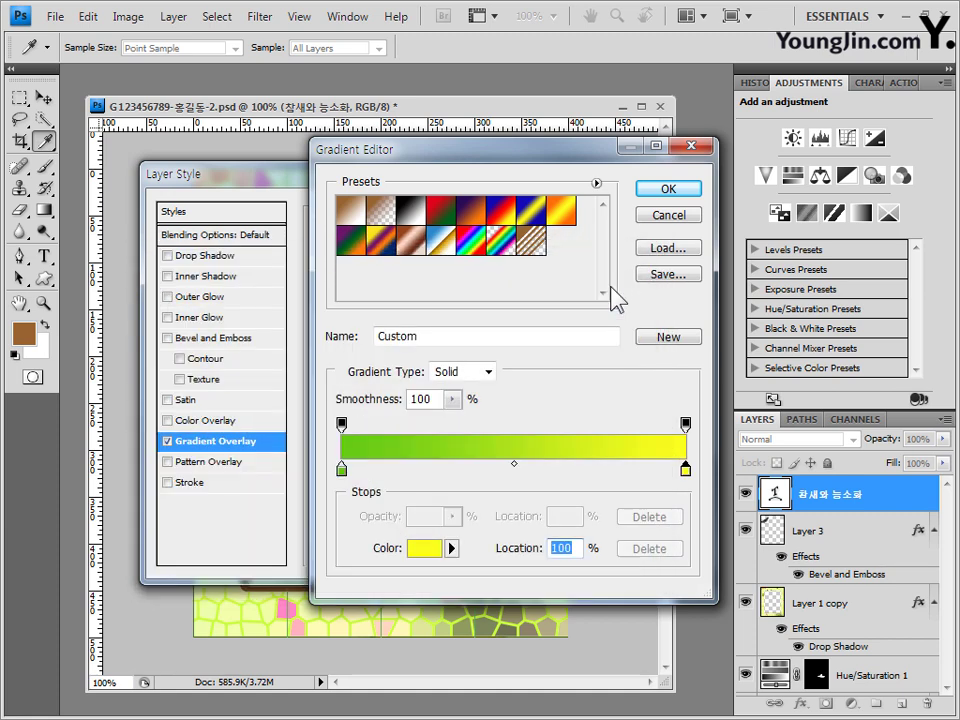
click(672, 192)
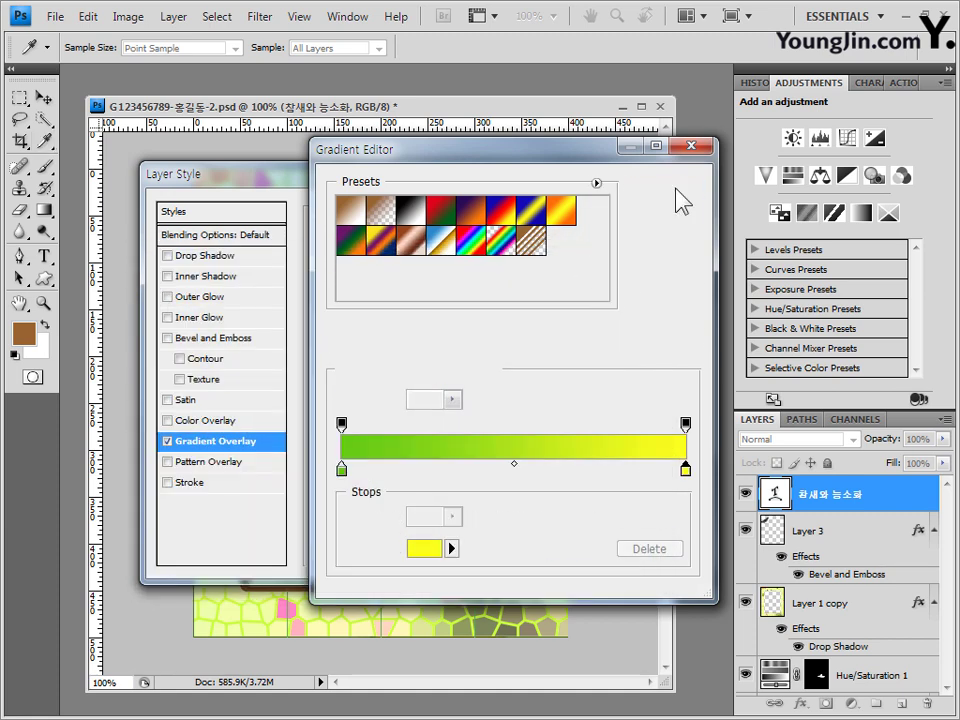
Add a 2 px outside Stroke in #330000 to the "참새와 능소화" text and apply the layer styles
click(192, 484)
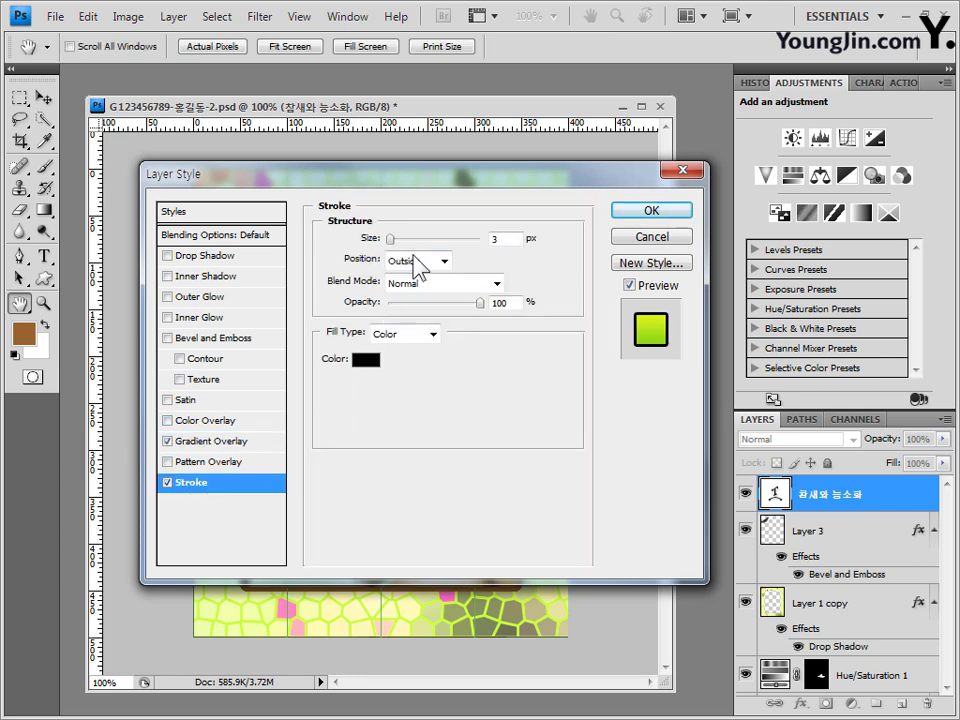
double_click(497, 238)
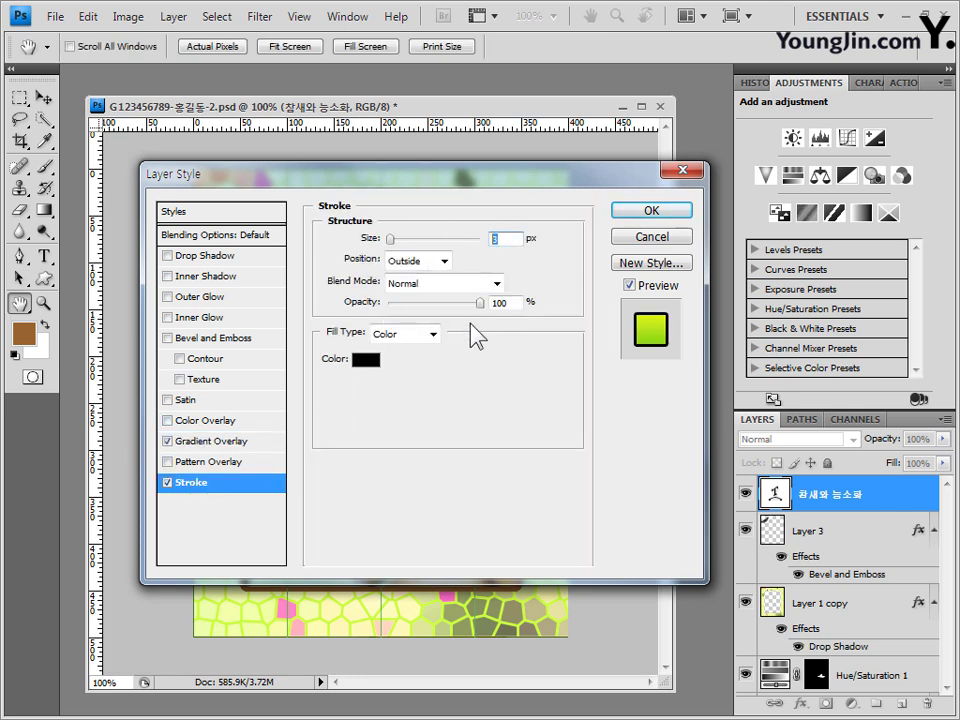
text(2)
click(366, 359)
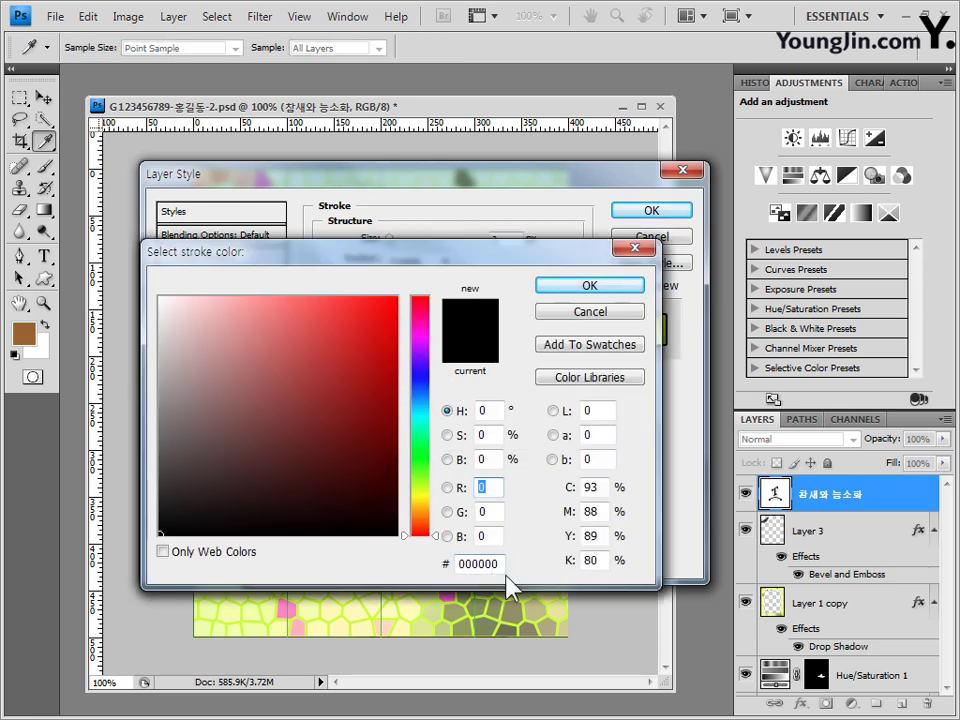
click(470, 563)
text(330000)
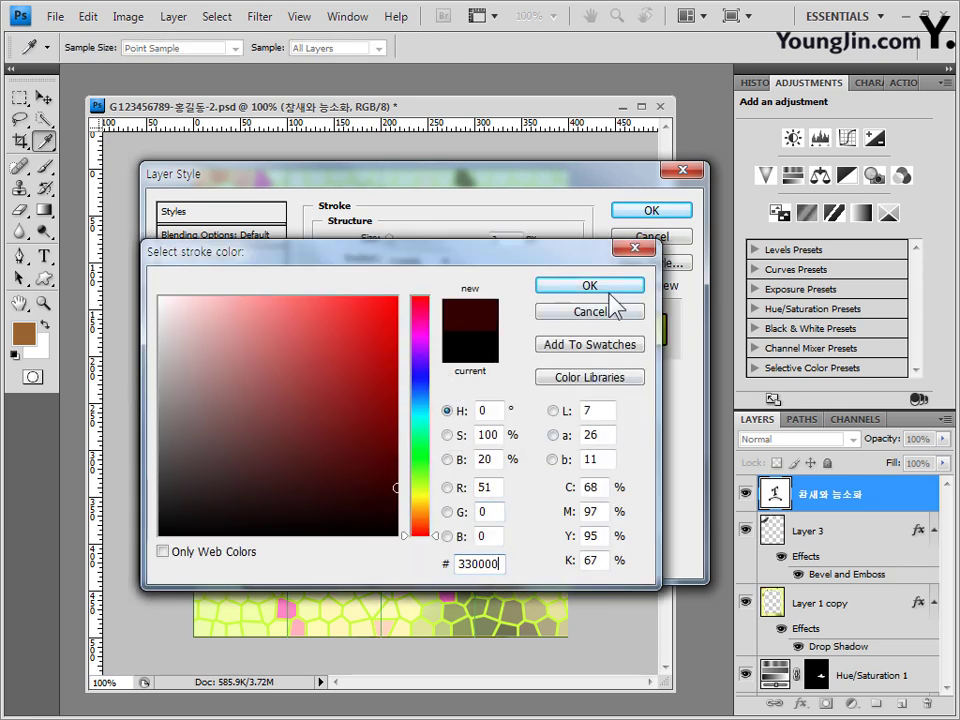
click(612, 288)
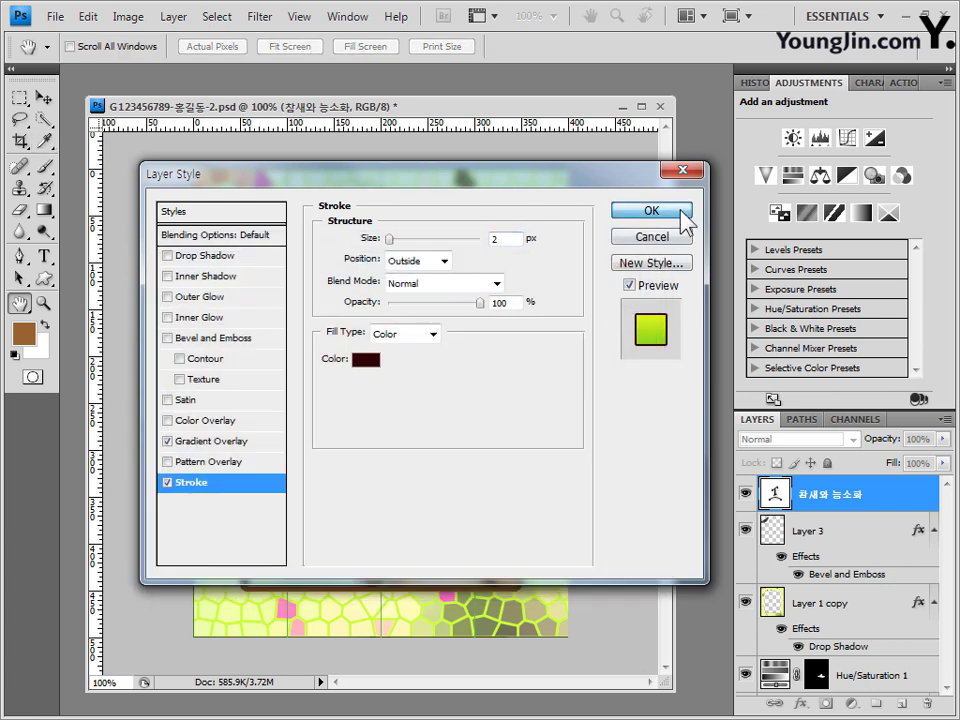
click(681, 218)
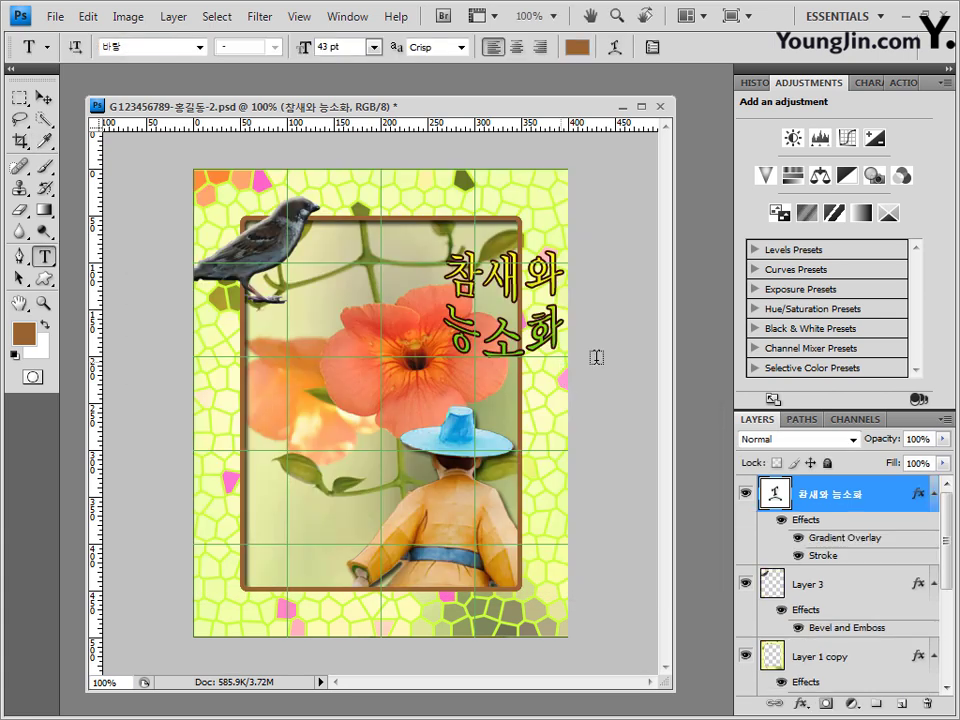
Turn off snapping and move the "참새와 능소화" text fully inside the frame's upper-right corner
click(44, 96)
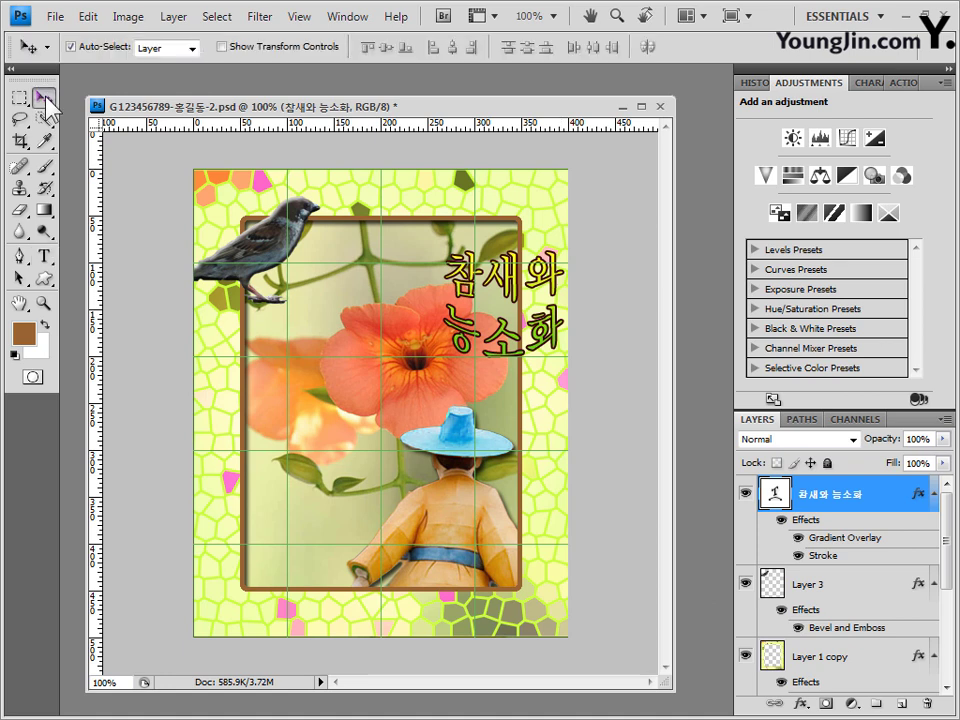
drag(507, 281, 486, 293)
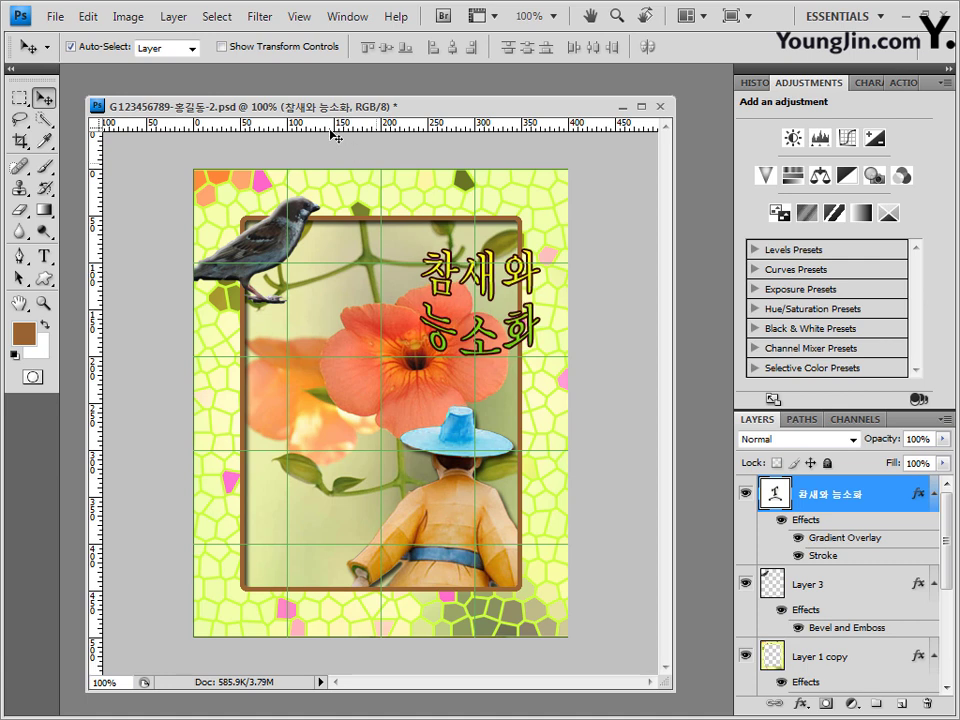
click(300, 16)
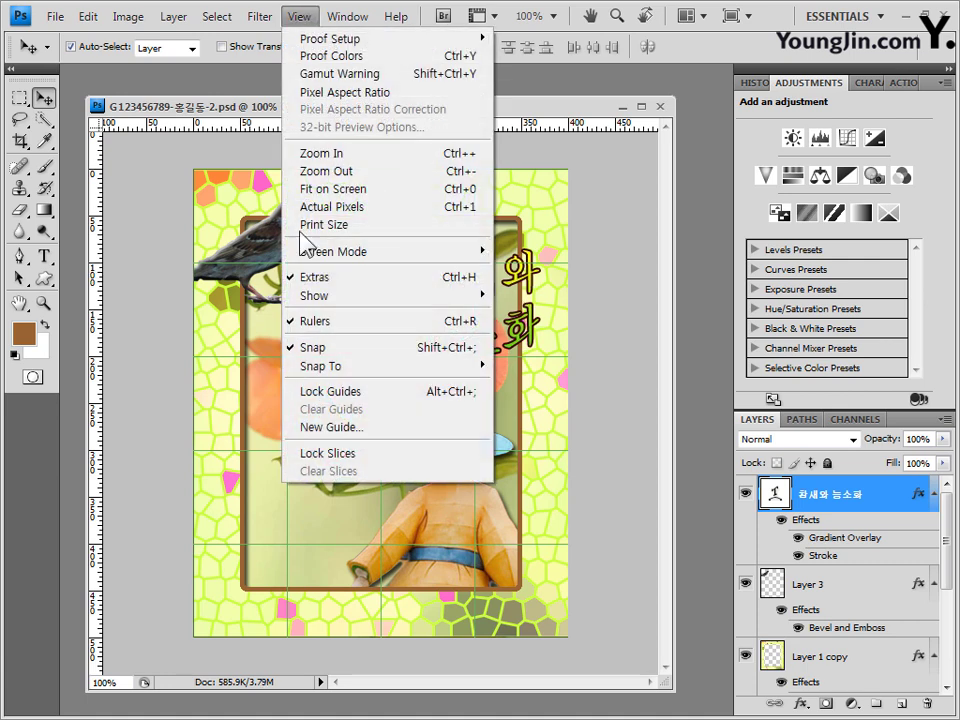
click(340, 350)
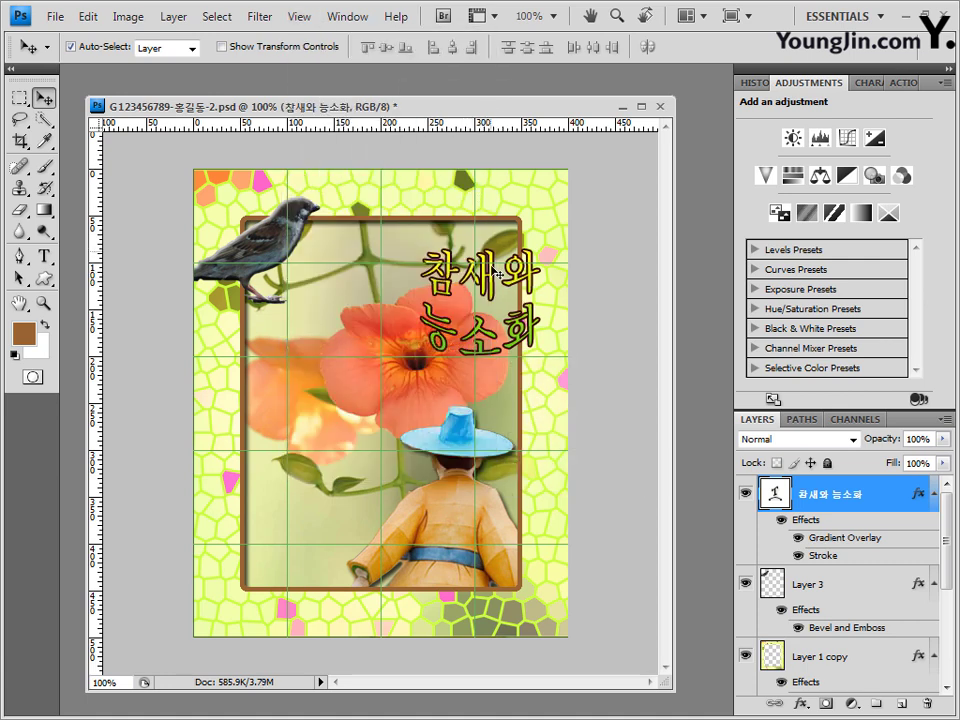
drag(498, 273, 471, 282)
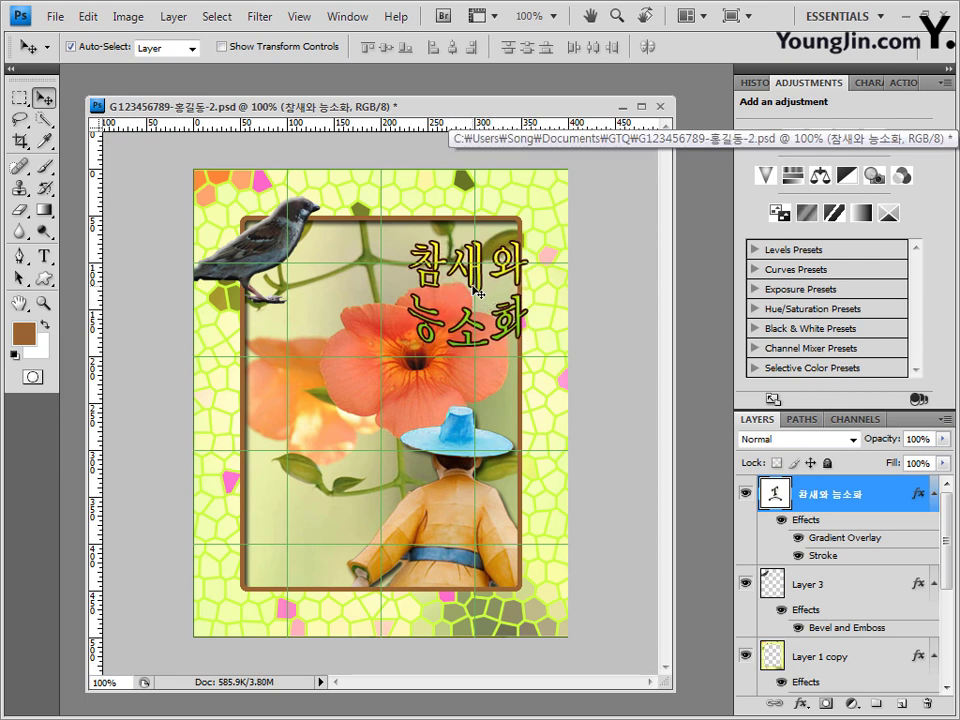
key(shift+Left)
key(shift+Left)
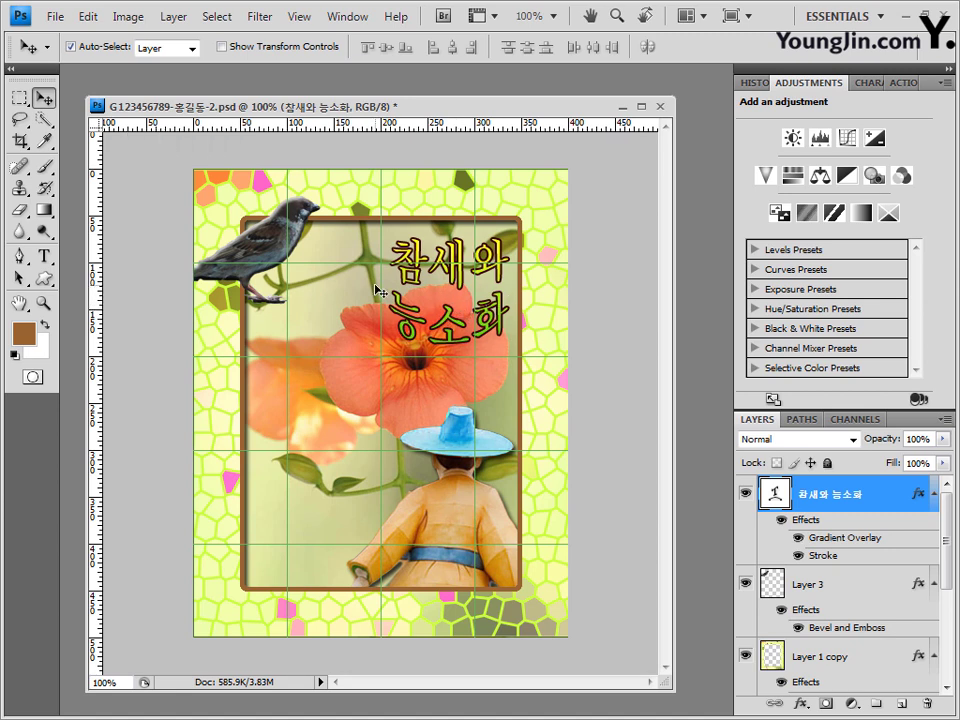
Save a JPEG copy of the composition in the GTQ folder under the same base name, at Maximum quality 12 with Baseline ("Standard") format
click(56, 18)
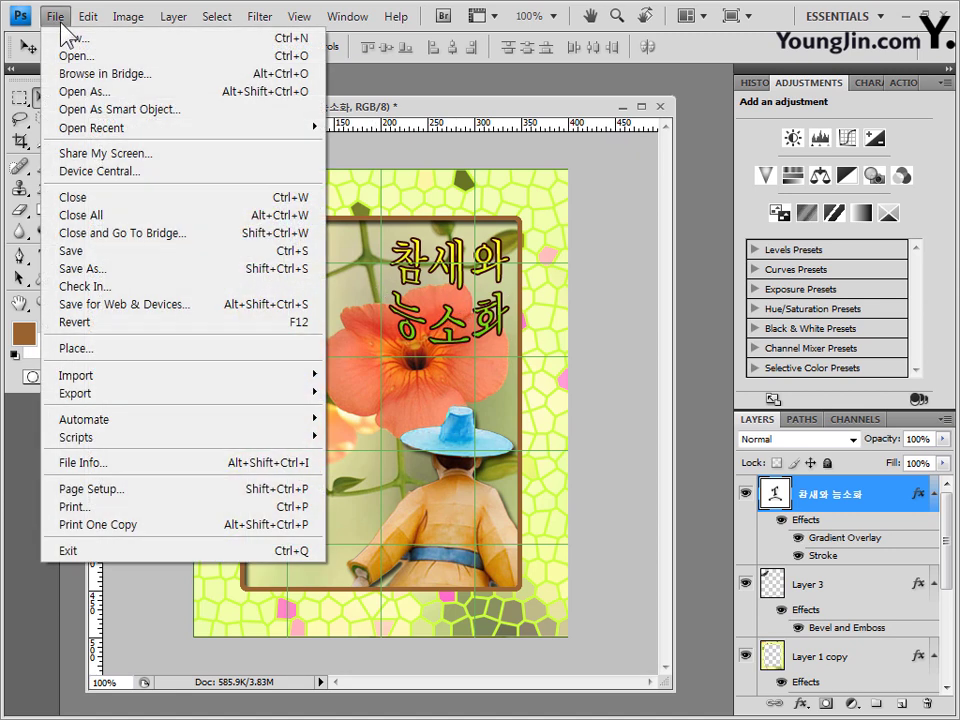
click(88, 270)
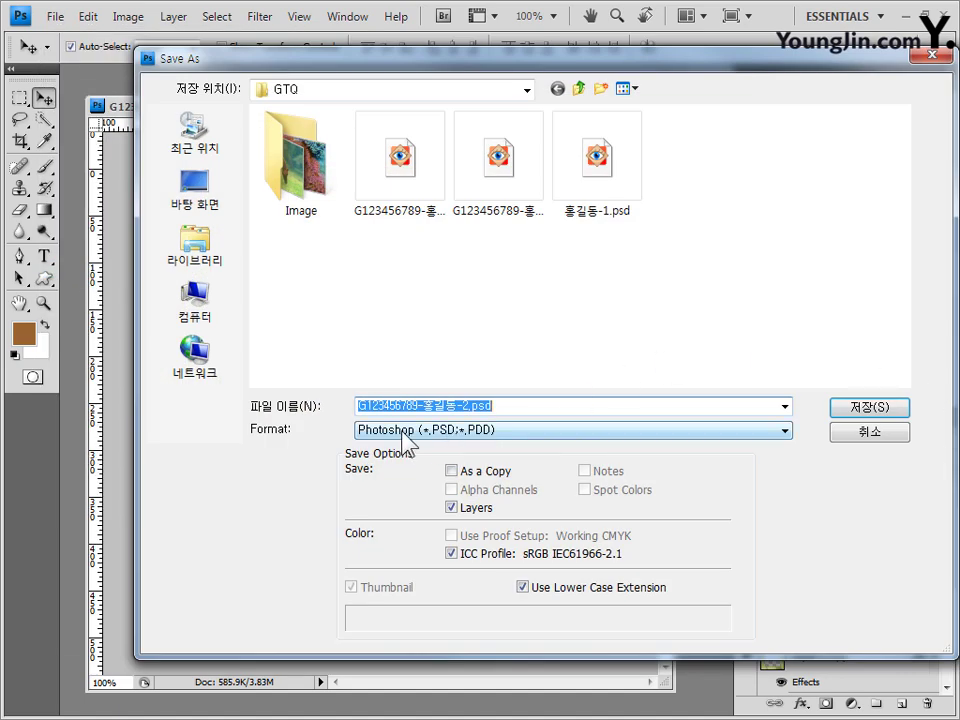
click(404, 431)
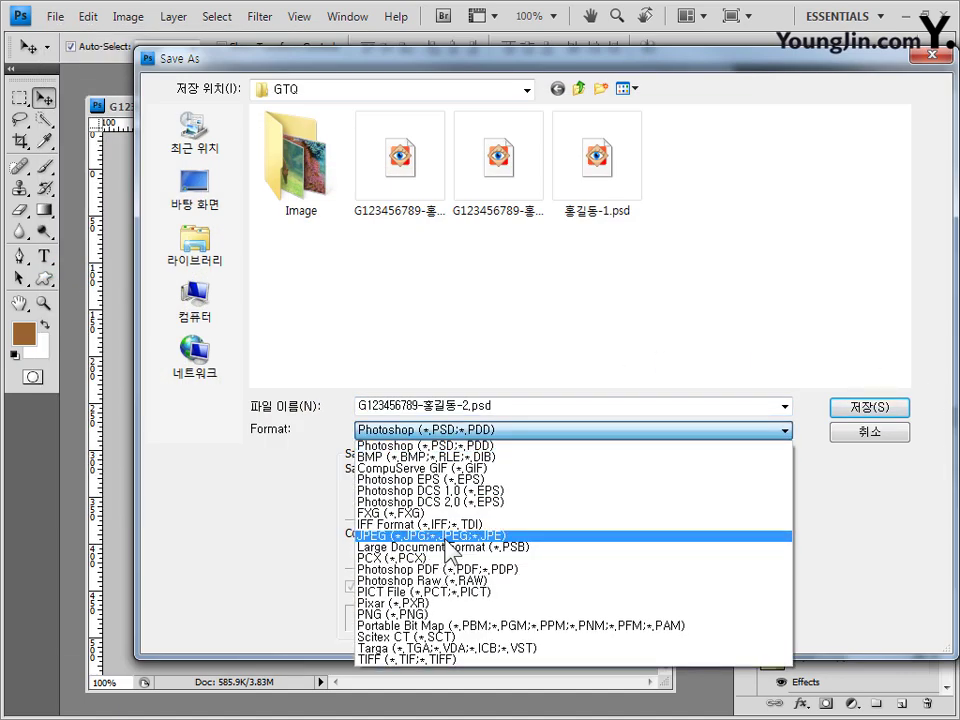
click(444, 538)
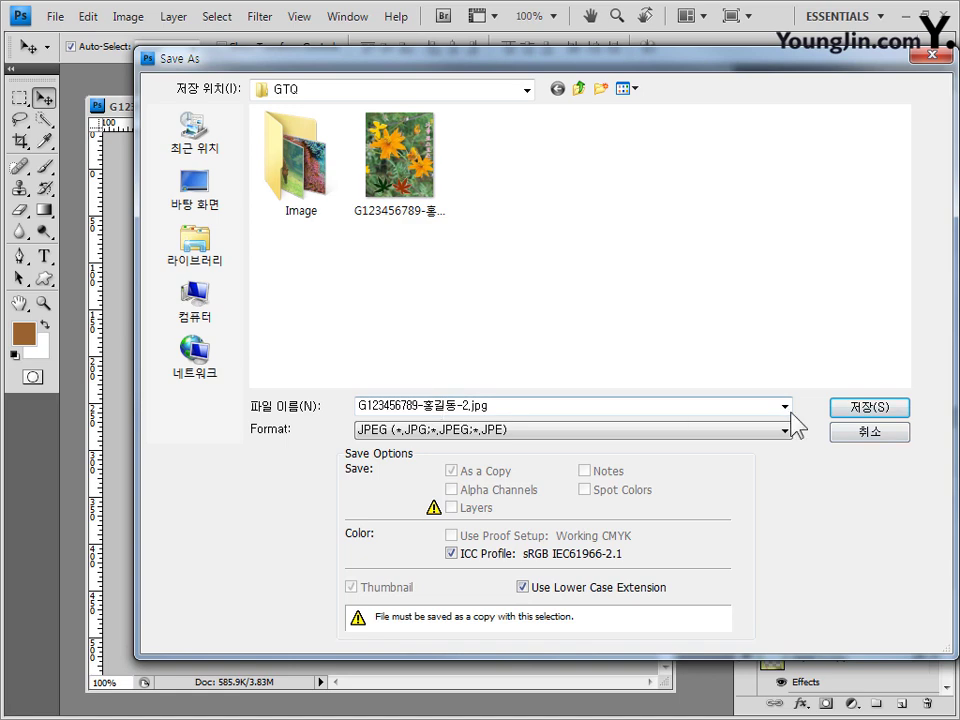
click(885, 407)
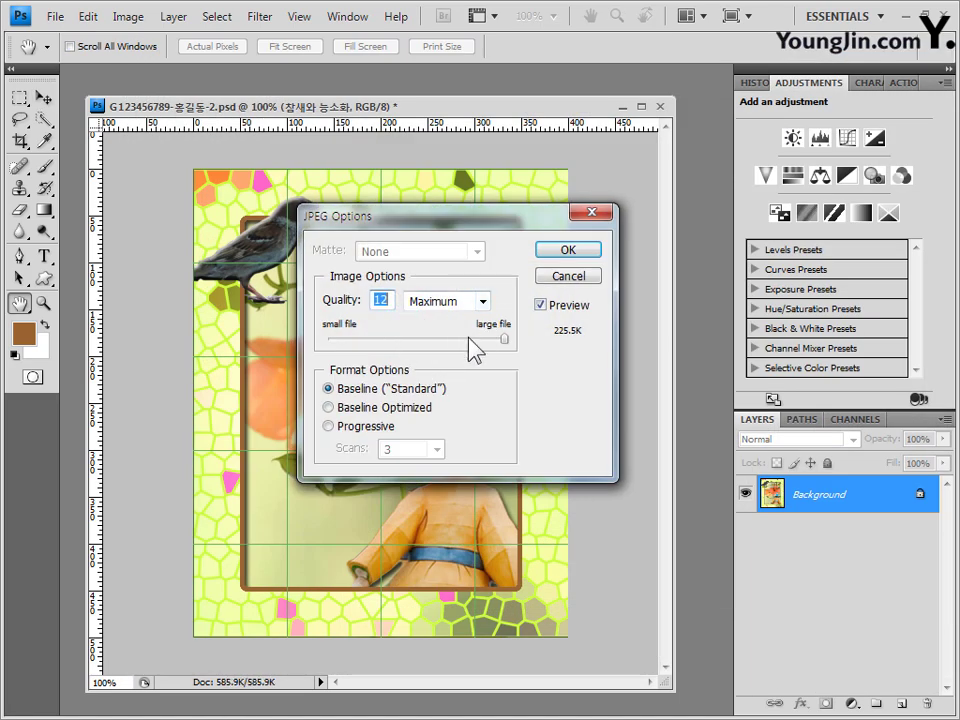
click(497, 342)
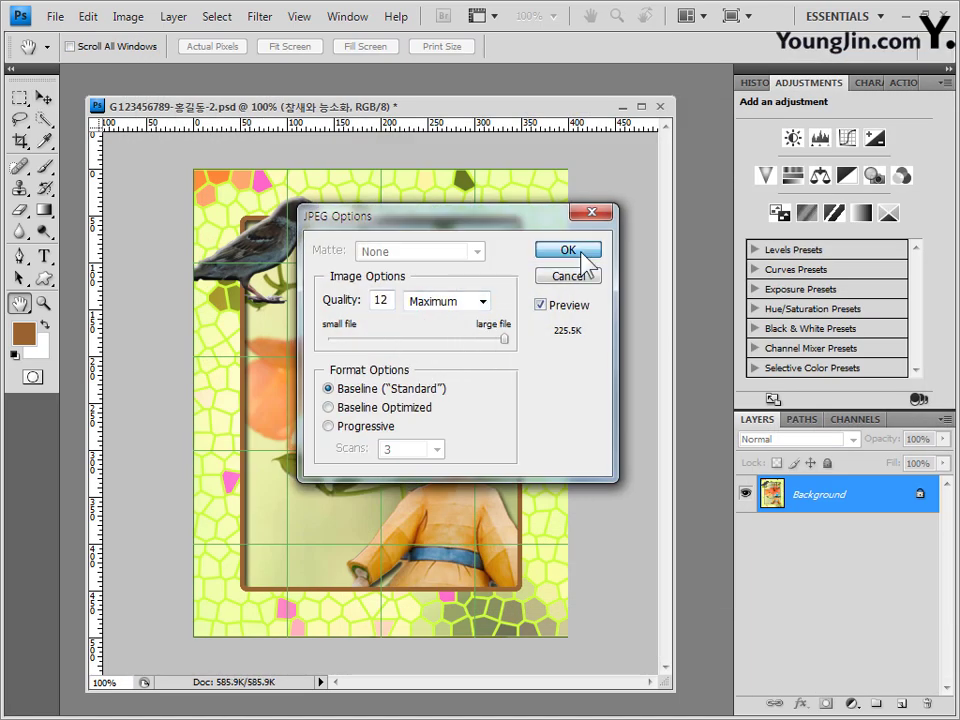
click(582, 253)
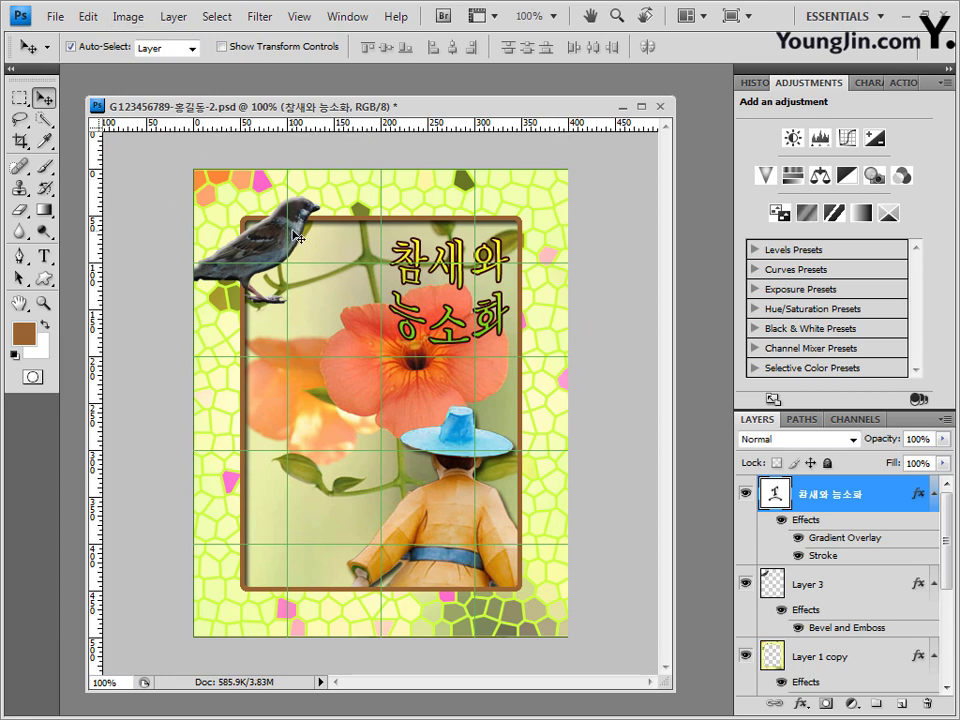
Resize the composition to 40 x 50 pixels with constrained proportions
click(127, 16)
click(153, 154)
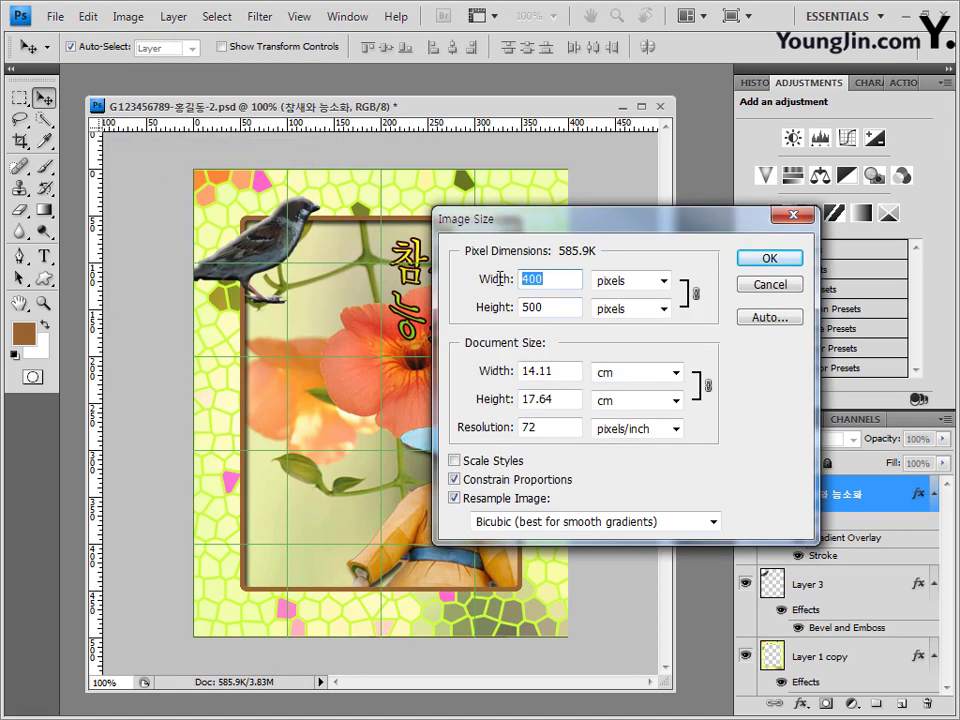
text(40)
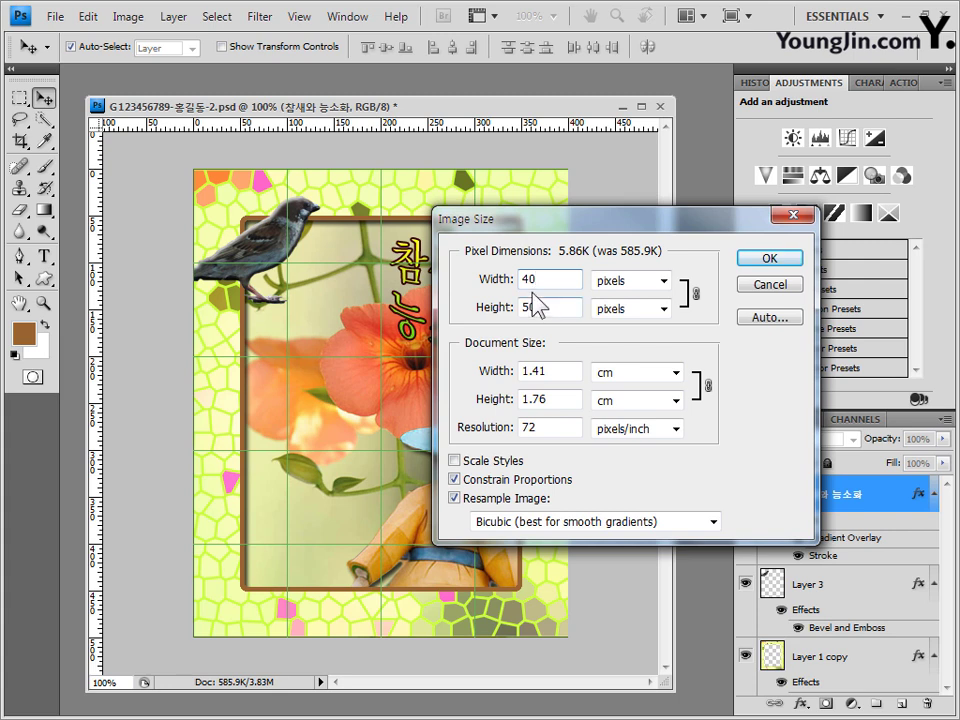
click(553, 306)
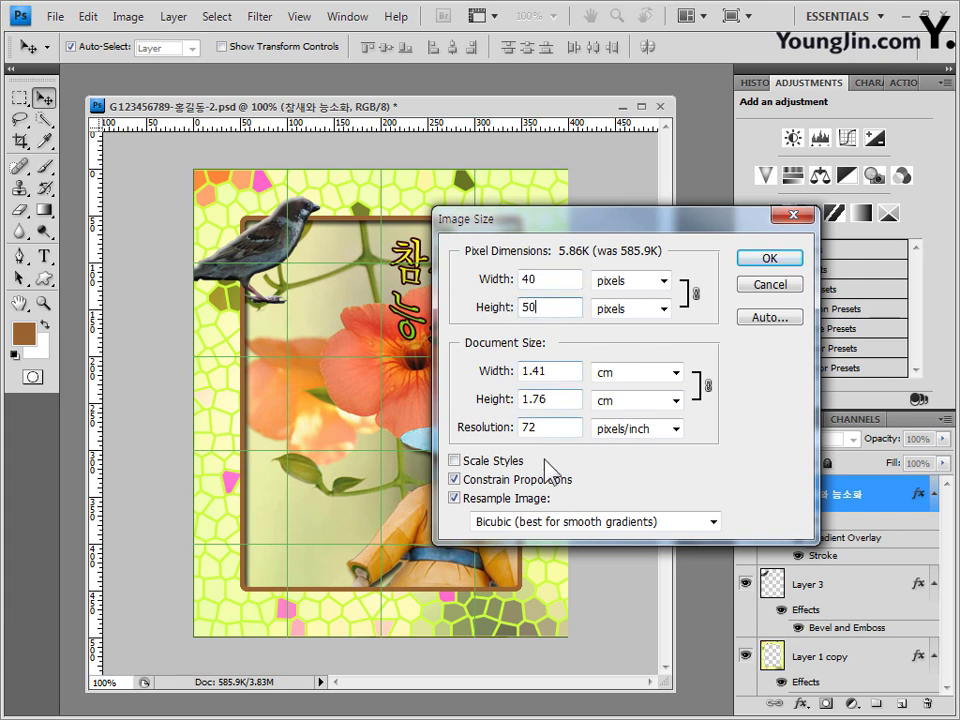
click(791, 260)
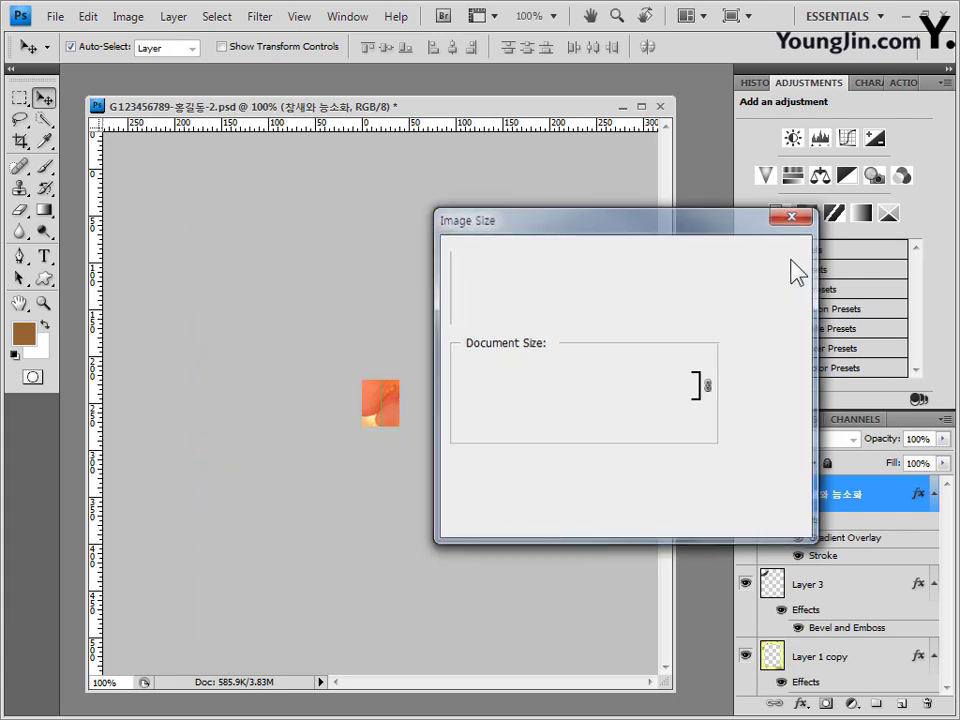
Save the reduced composition as a layered Photoshop PSD in the GTQ folder, overwriting the file of the same name
click(57, 16)
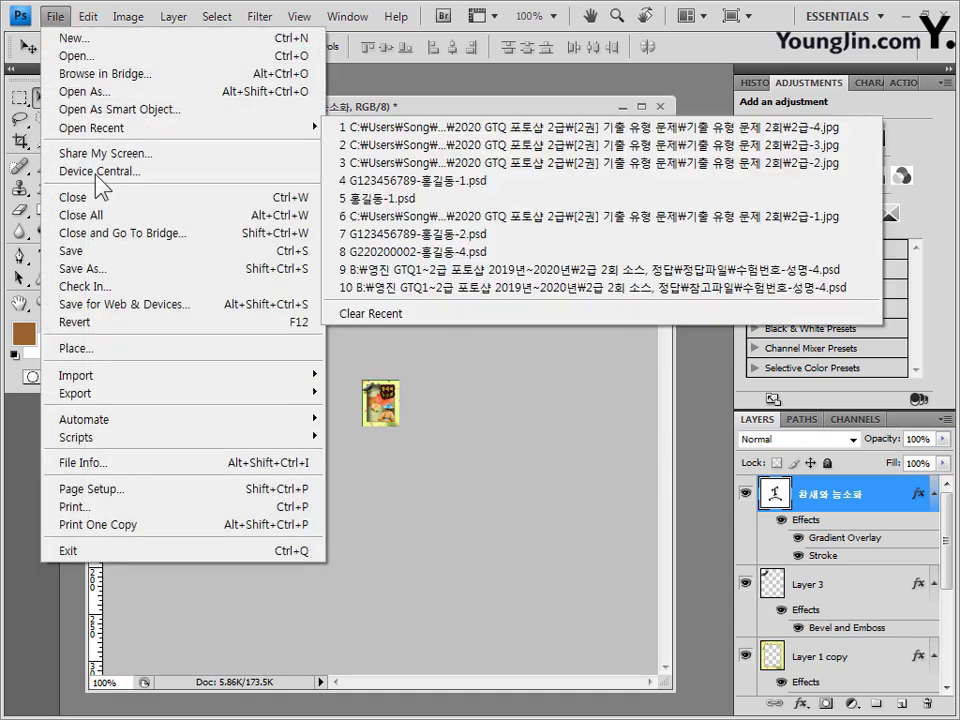
click(111, 270)
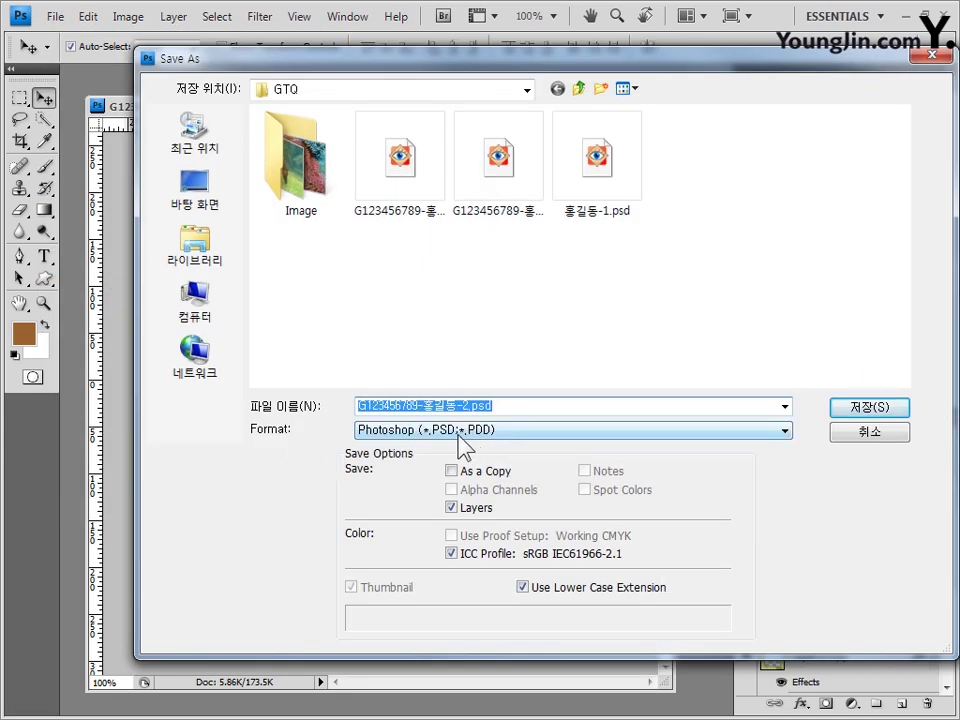
click(876, 404)
click(364, 266)
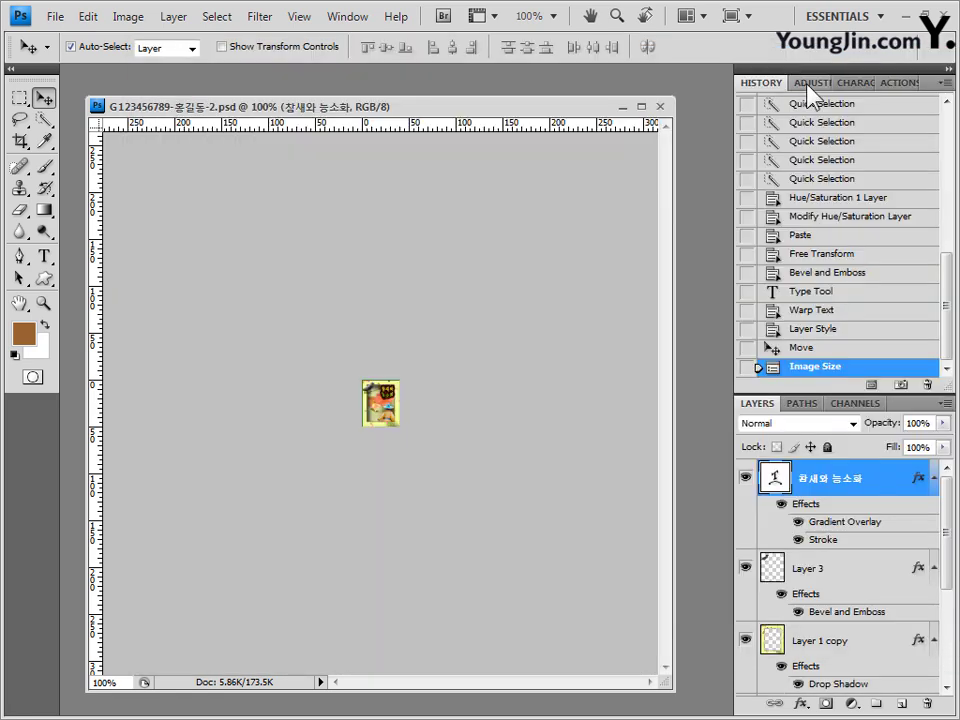
Return the composition to the Move history state, save it as a PSD named with the candidate's name plus "-2", and close it
click(808, 84)
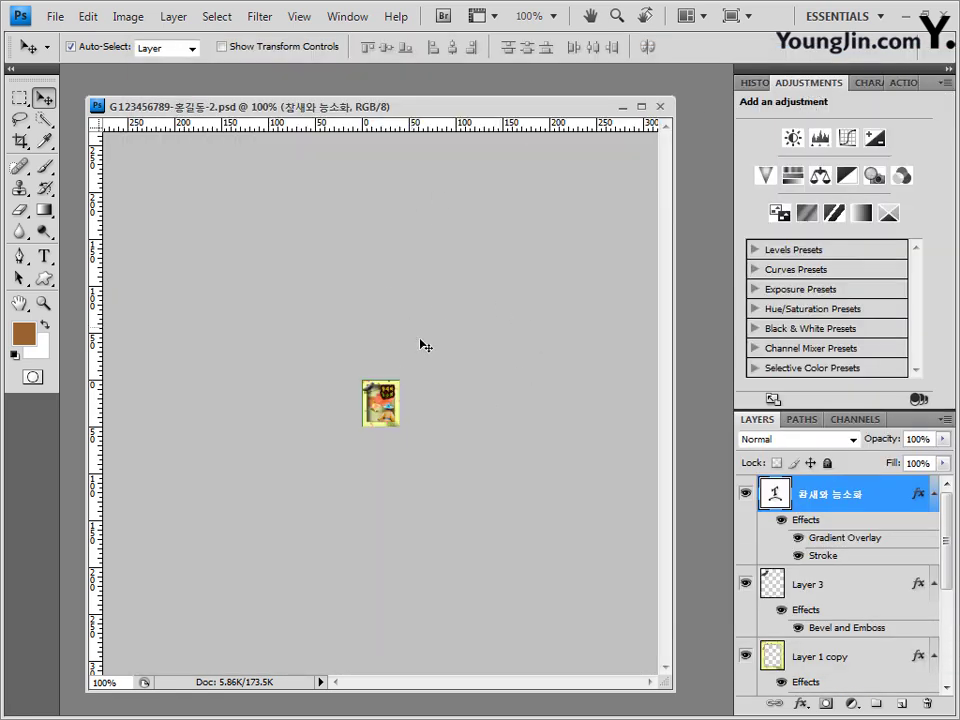
click(757, 83)
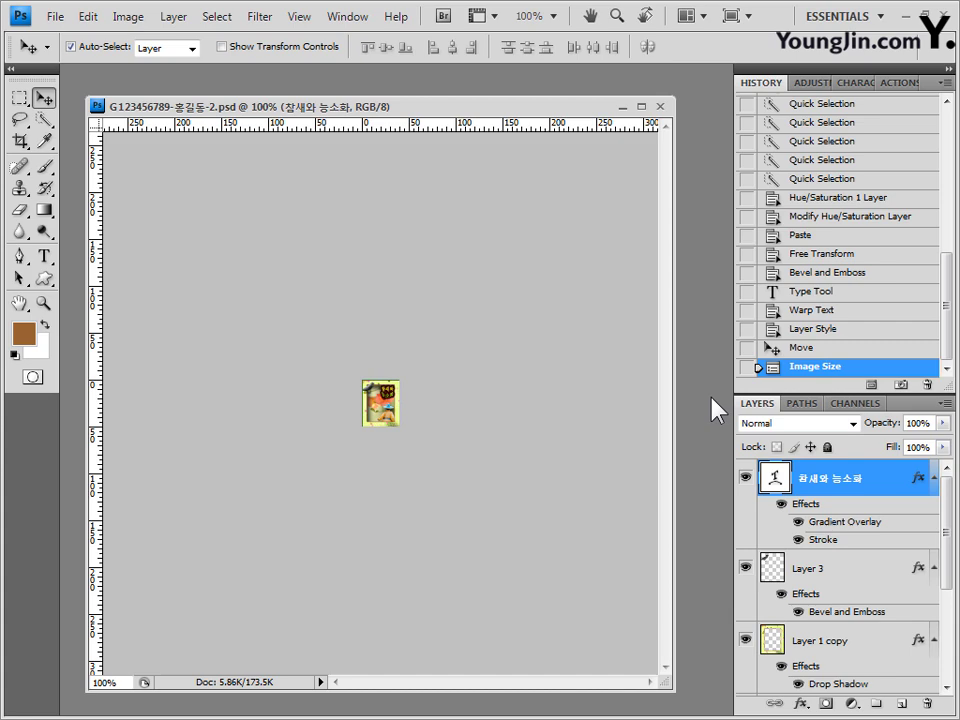
click(829, 356)
key(ctrl+shift+s)
drag(402, 406, 530, 401)
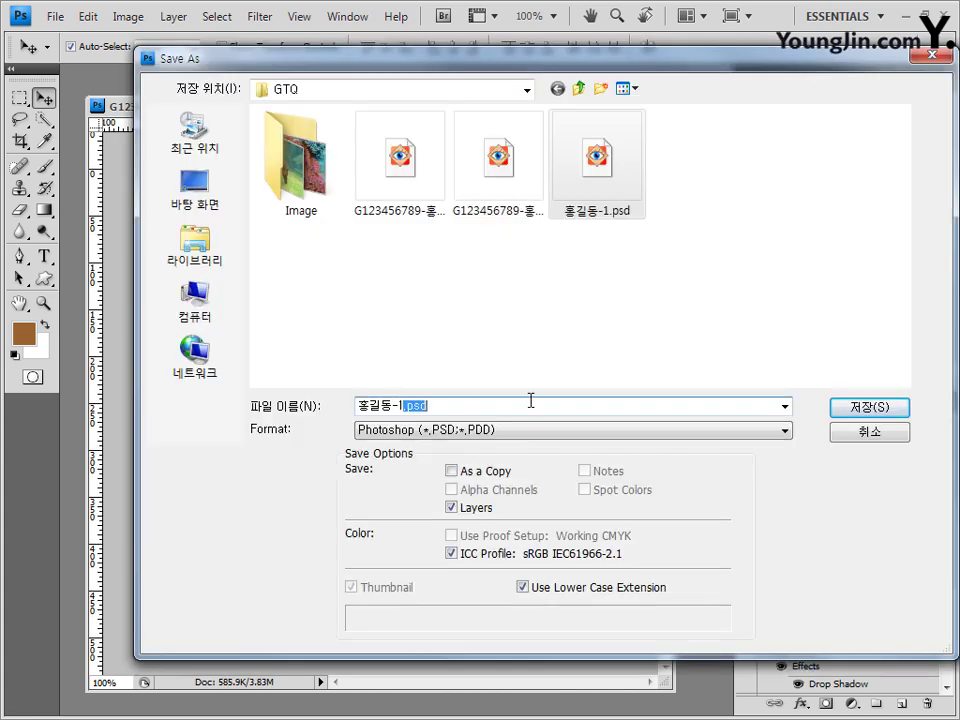
key(BackSpace)
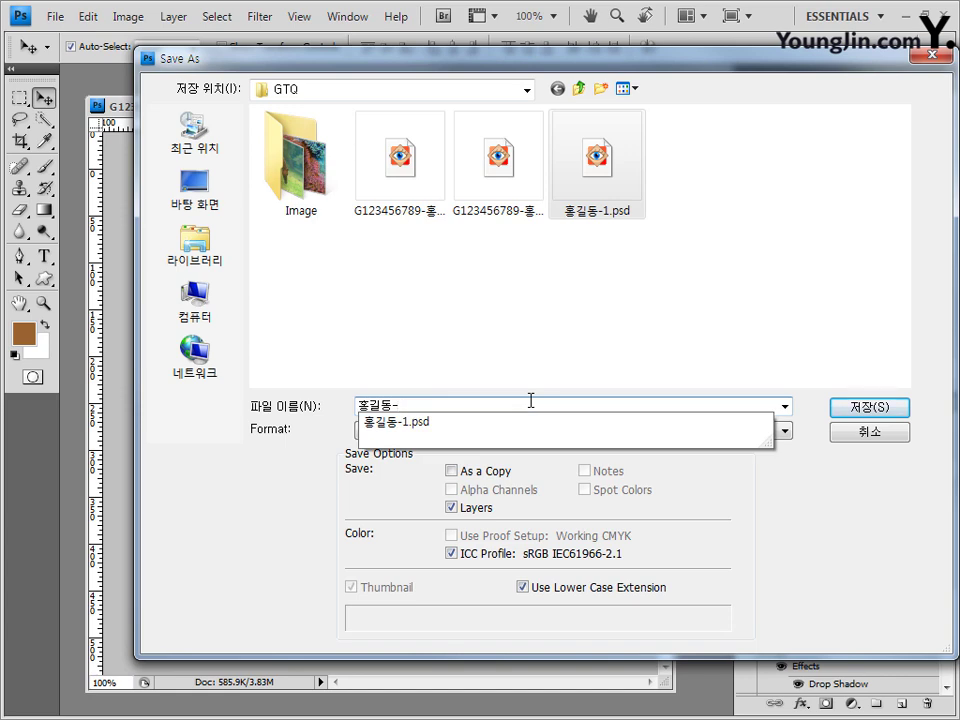
text(2)
key(Return)
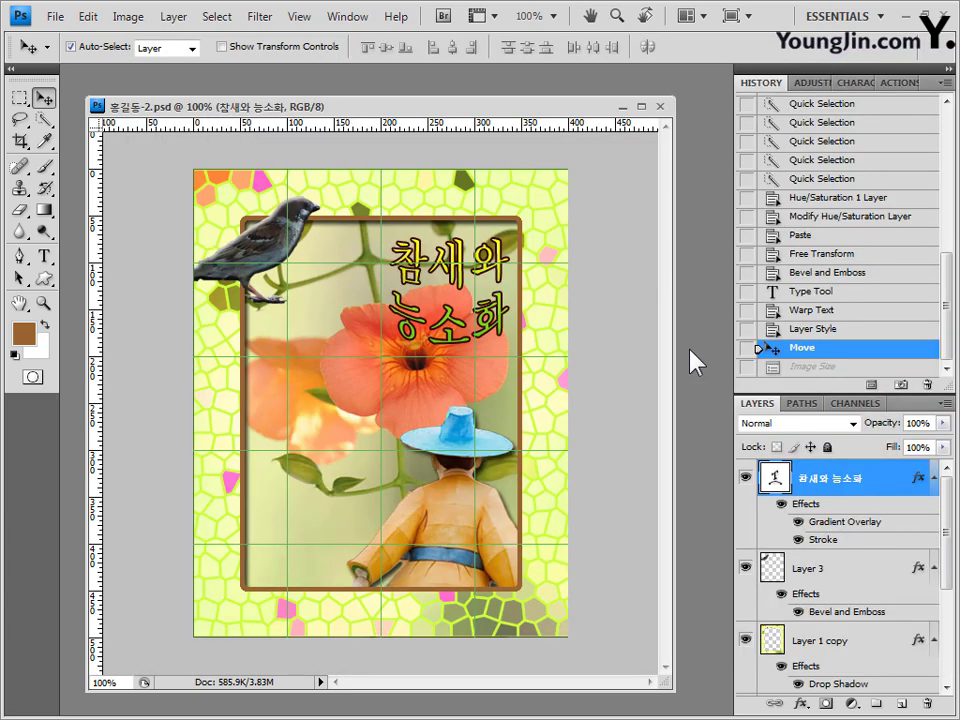
key(ctrl+w)
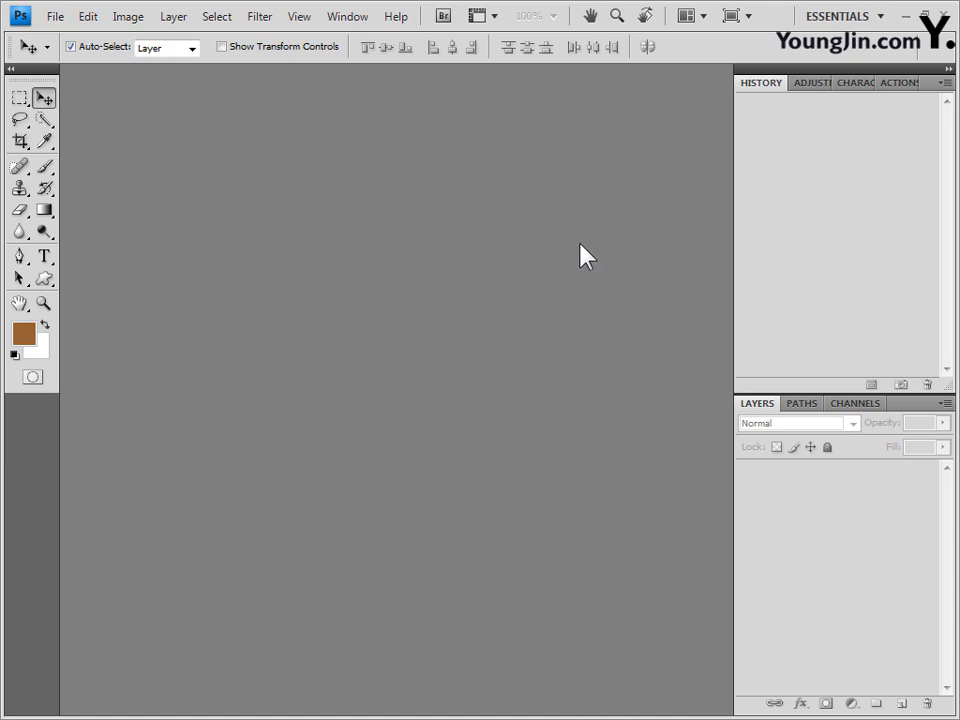
Create a new 600 x 400 pixel RGB document with a white background and display the grid over it
click(69, 20)
click(72, 35)
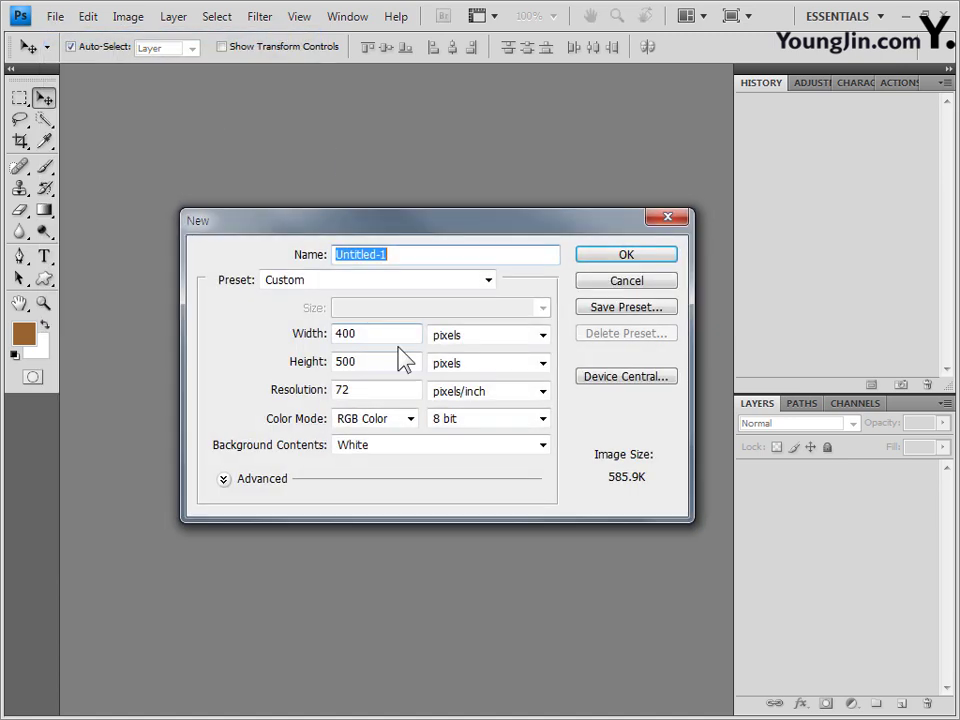
drag(364, 332, 275, 343)
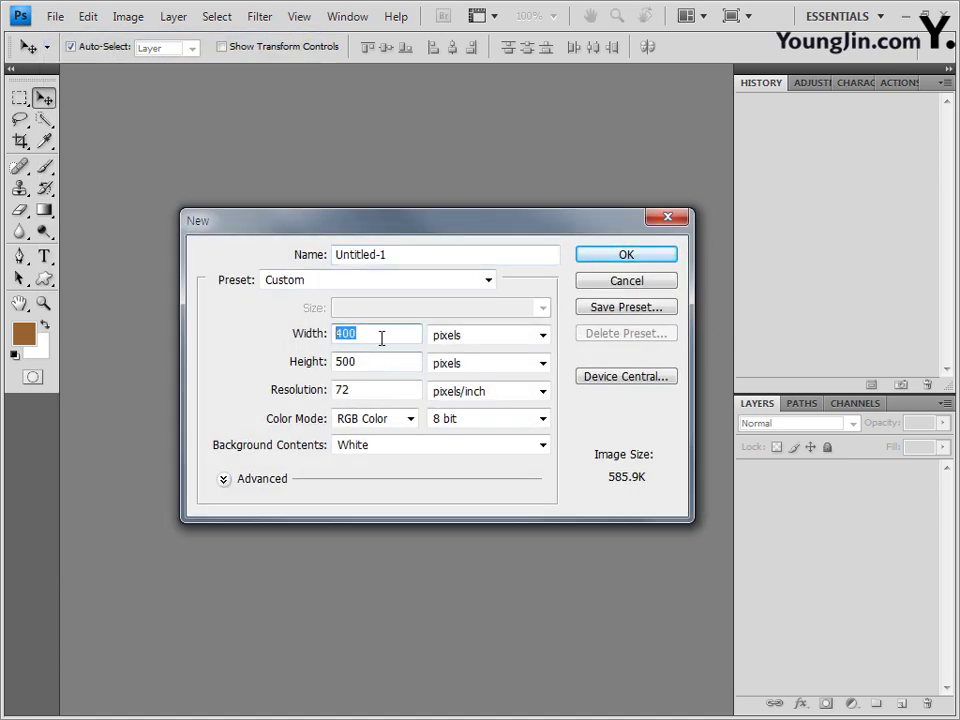
text(600)
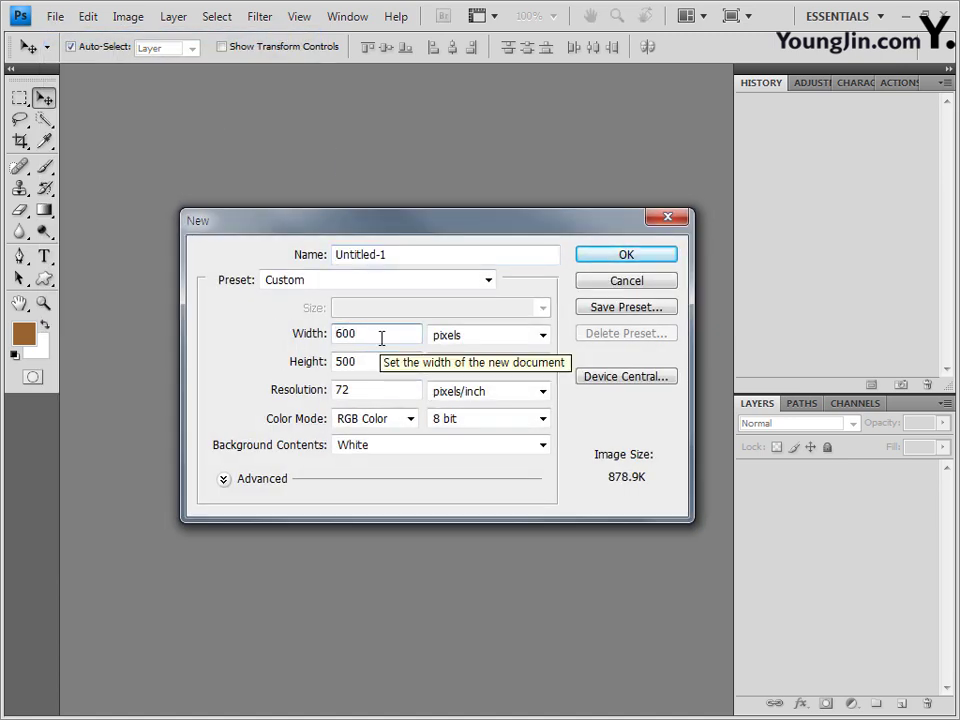
key(Tab)
text(400)
click(626, 256)
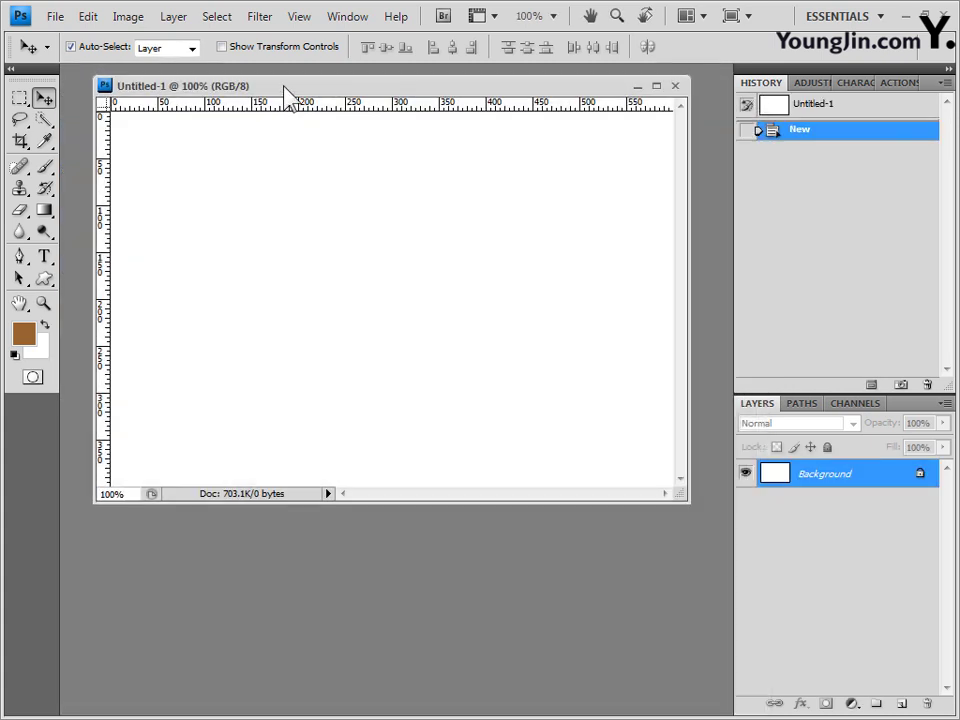
drag(285, 90, 285, 146)
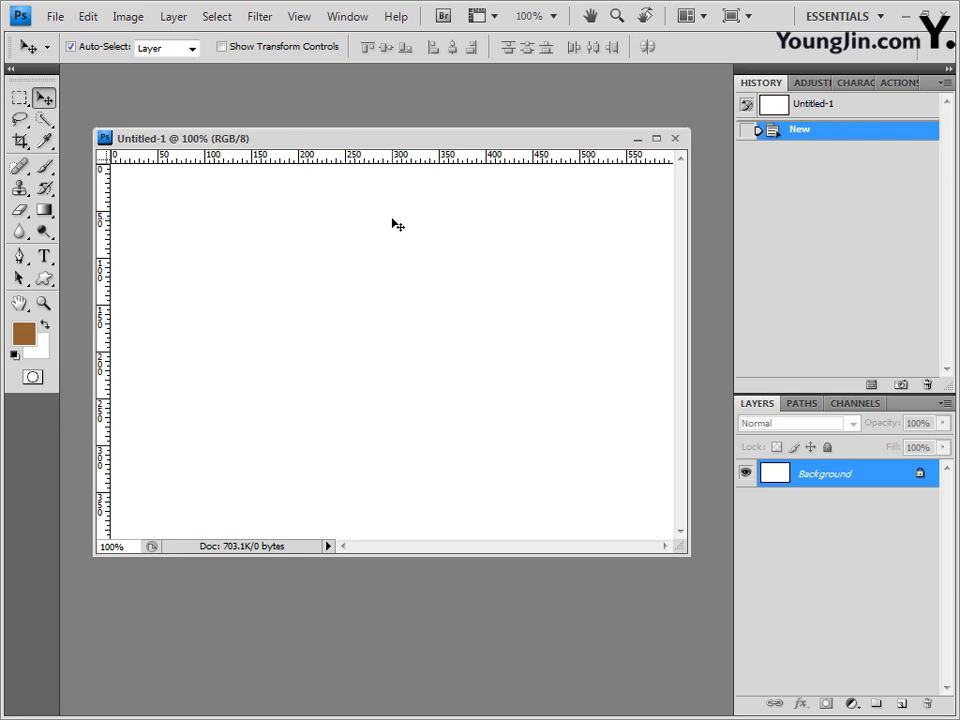
key(ctrl+apostrophe)
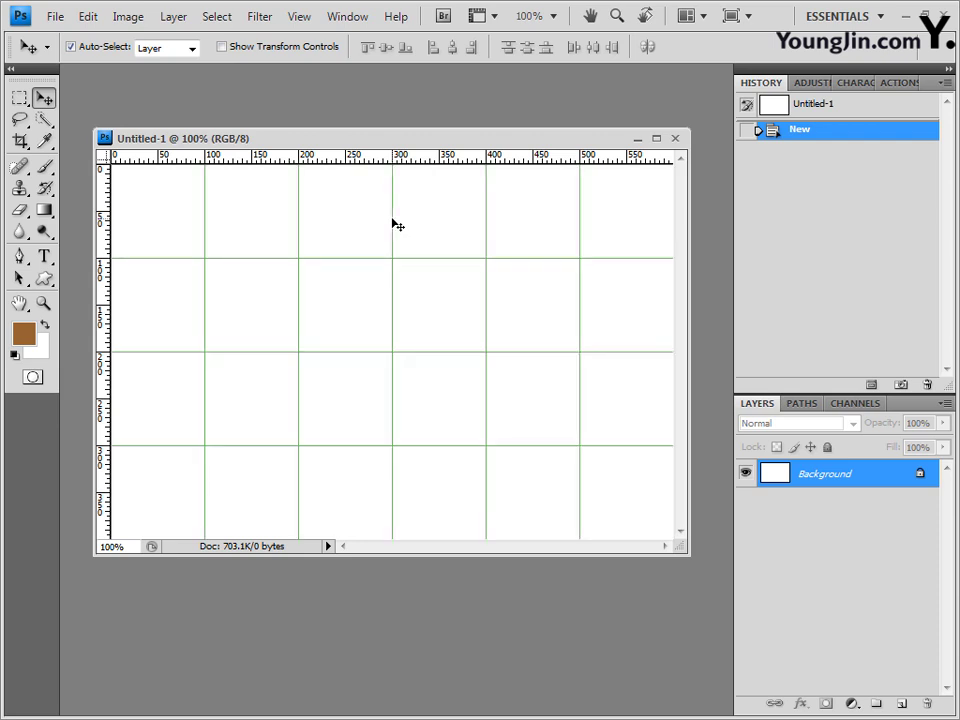
Set the foreground color to #00CCFF and fill the Background layer with it
click(24, 333)
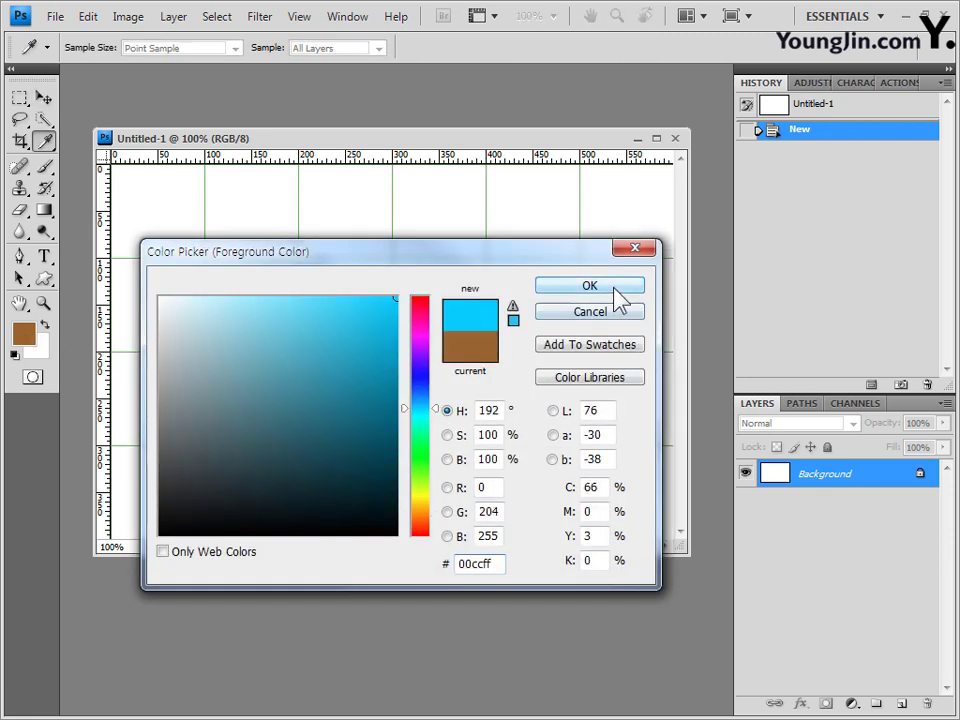
click(612, 288)
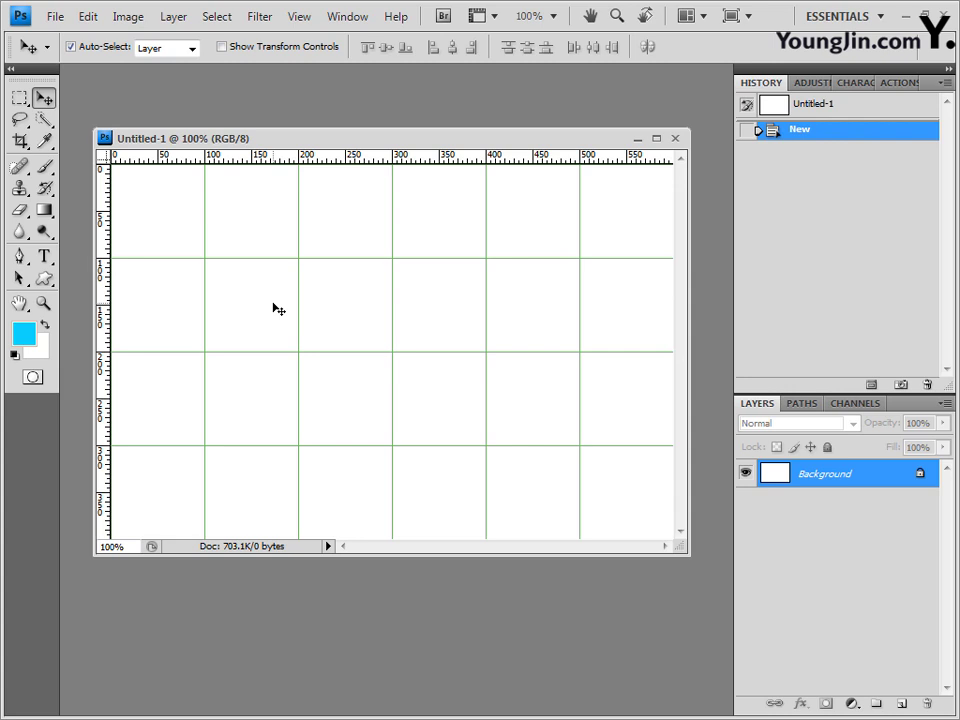
key(alt+BackSpace)
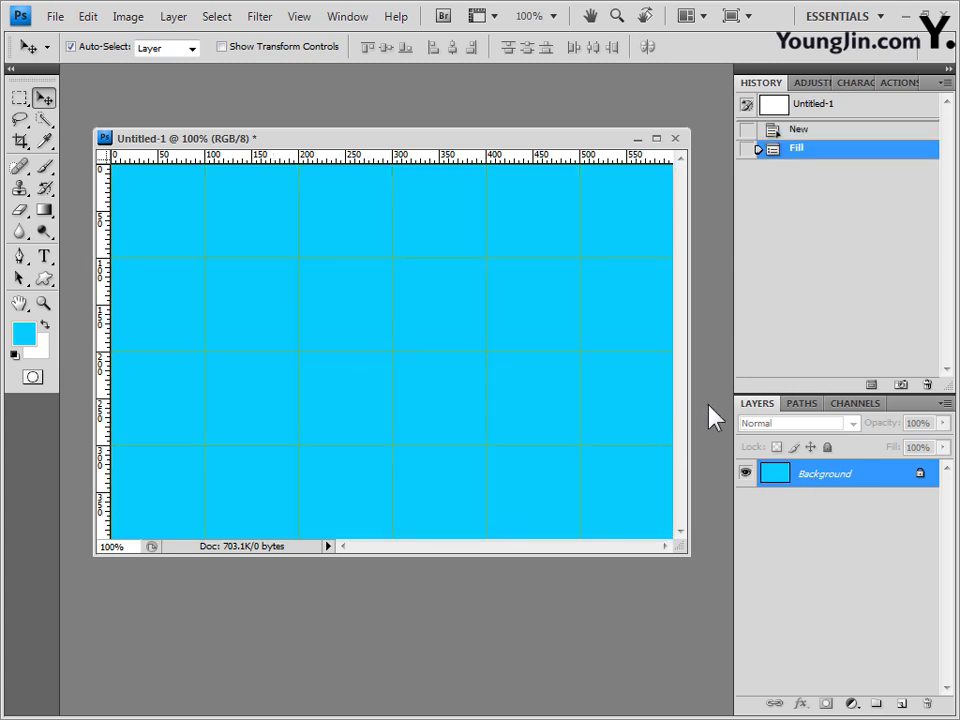
Open 2급-5.jpg from the source image folder, copy the whole picture into the new document, and close the source image
key(alt+Tab)
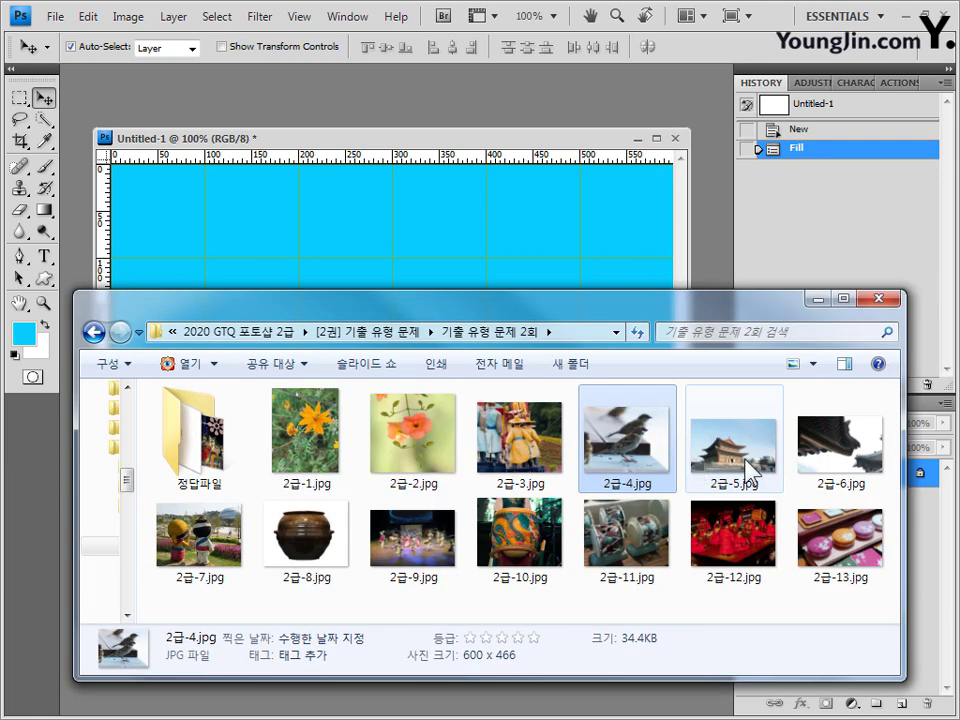
drag(731, 432, 726, 114)
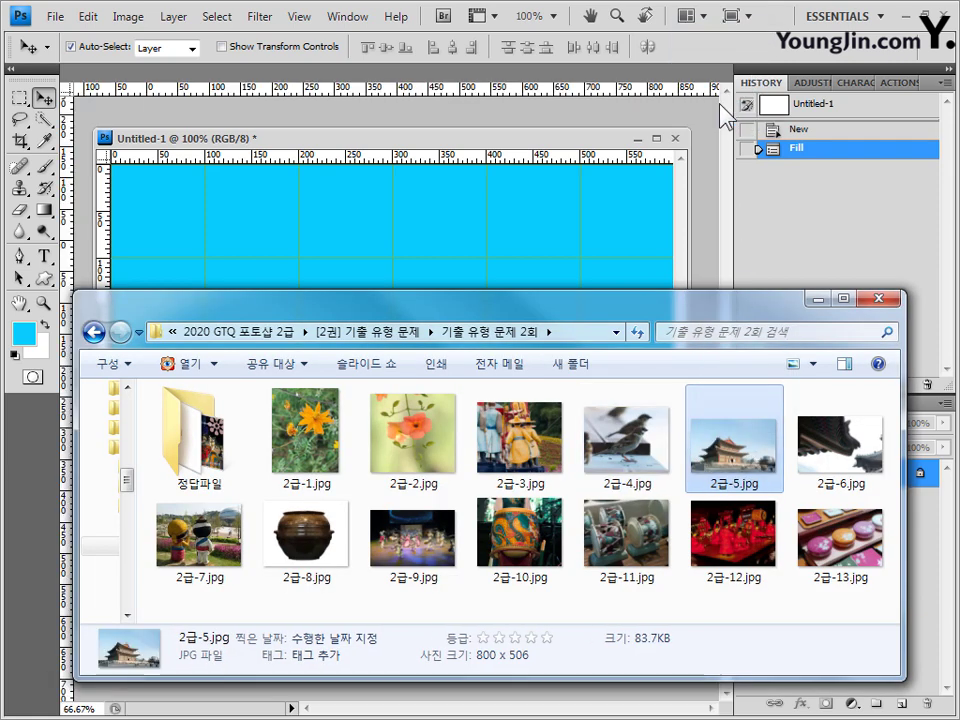
drag(158, 79, 277, 215)
key(ctrl+a)
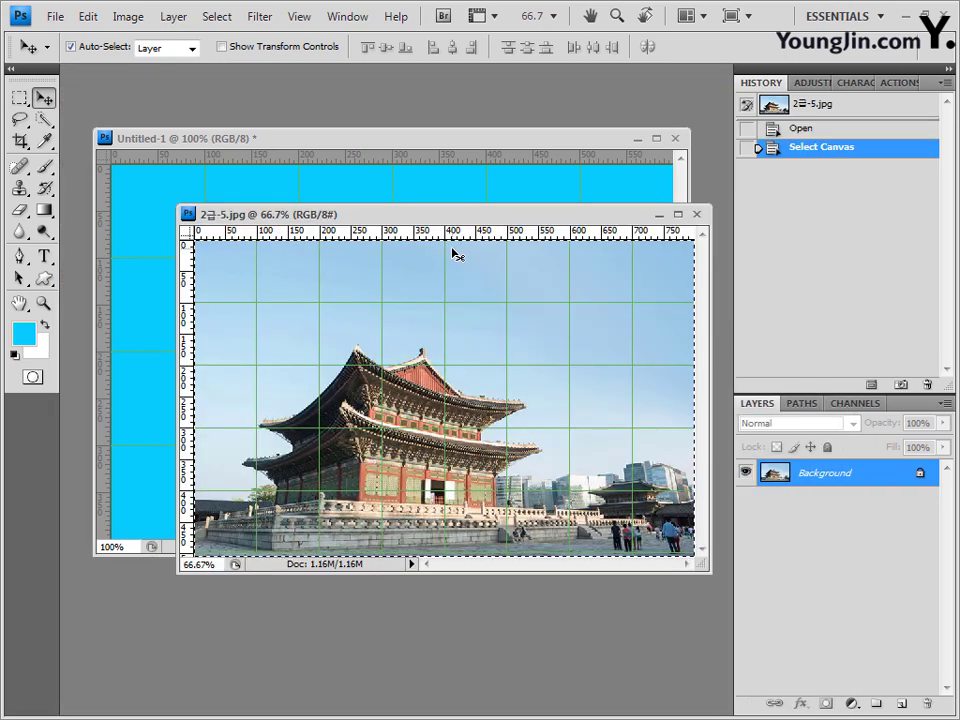
click(602, 150)
key(ctrl+v)
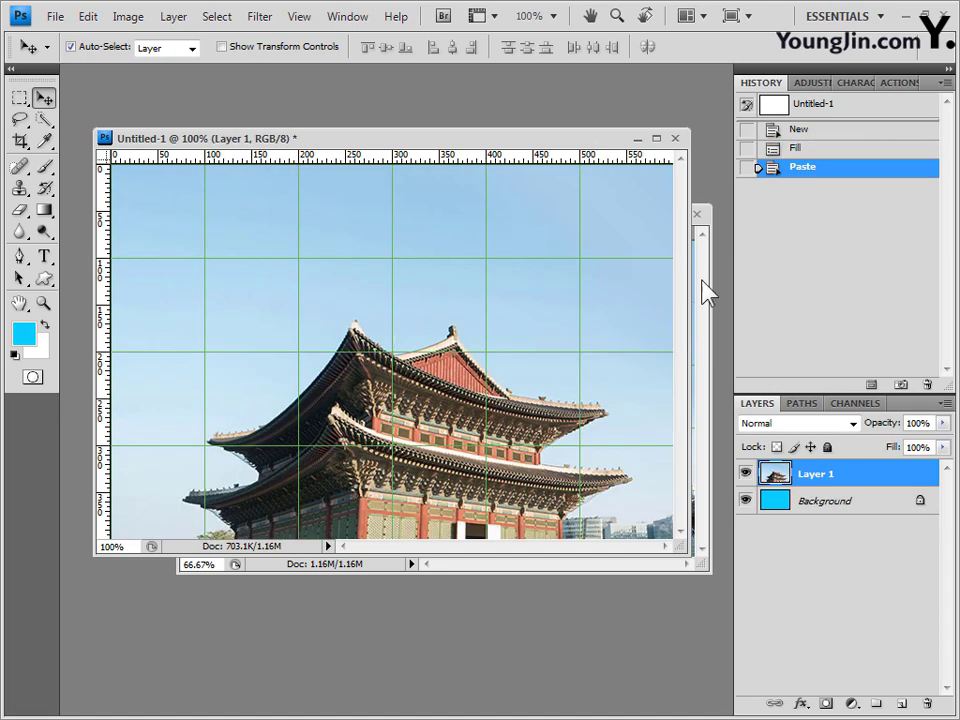
click(707, 252)
click(697, 214)
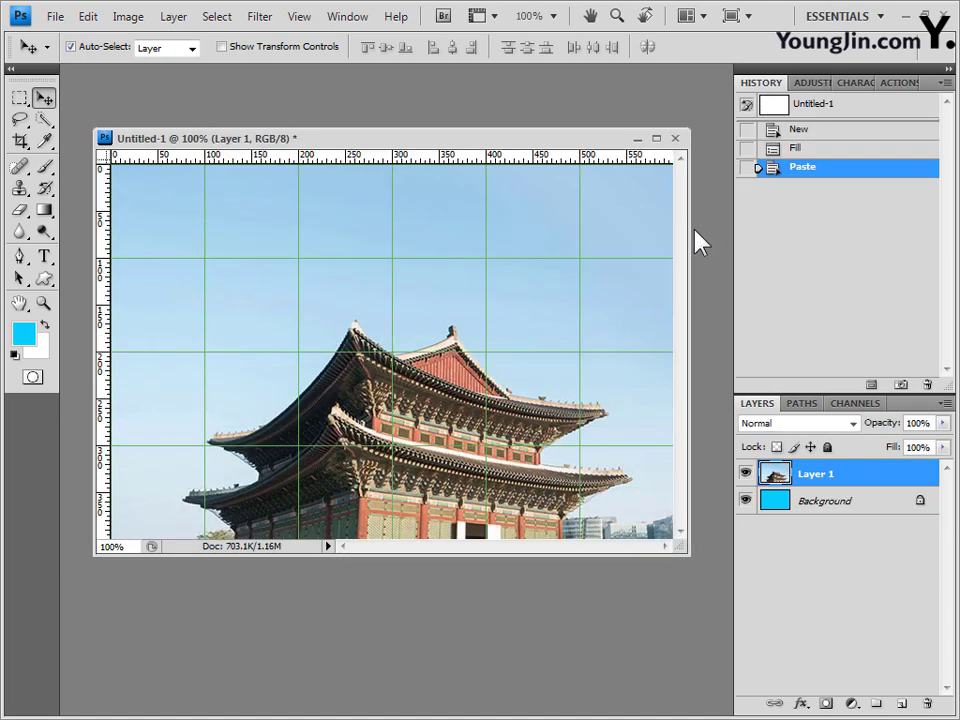
Scale down the pasted palace photo proportionally with Free Transform, toggle snapping, and position it to cover the canvas
key(ctrl+t)
drag(692, 561, 750, 657)
drag(139, 212, 240, 300)
drag(483, 477, 380, 405)
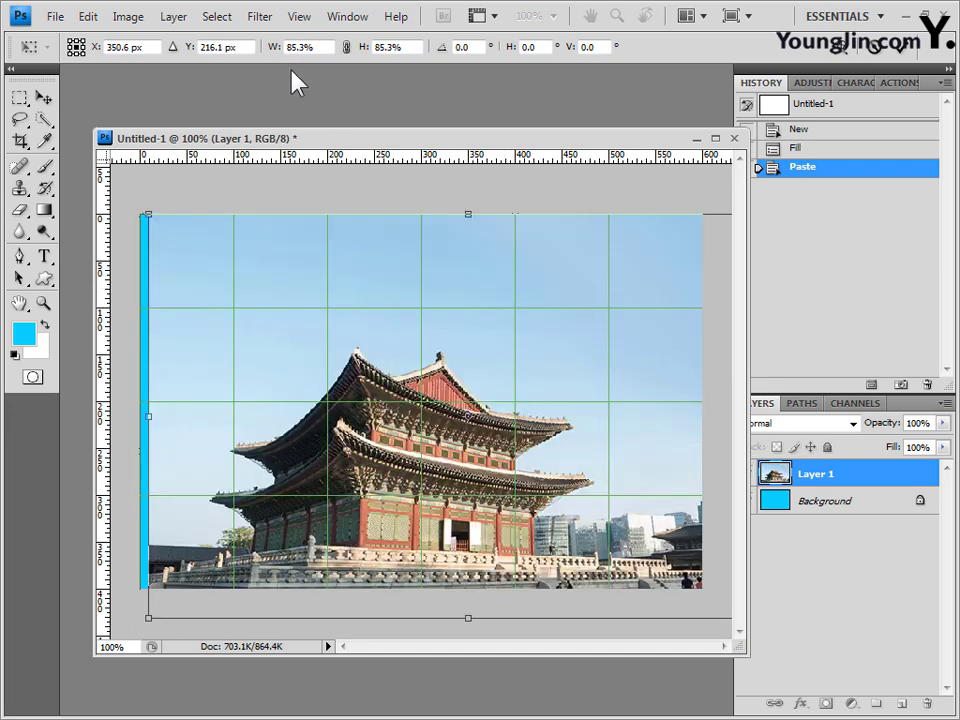
click(303, 18)
click(314, 349)
drag(317, 347, 503, 487)
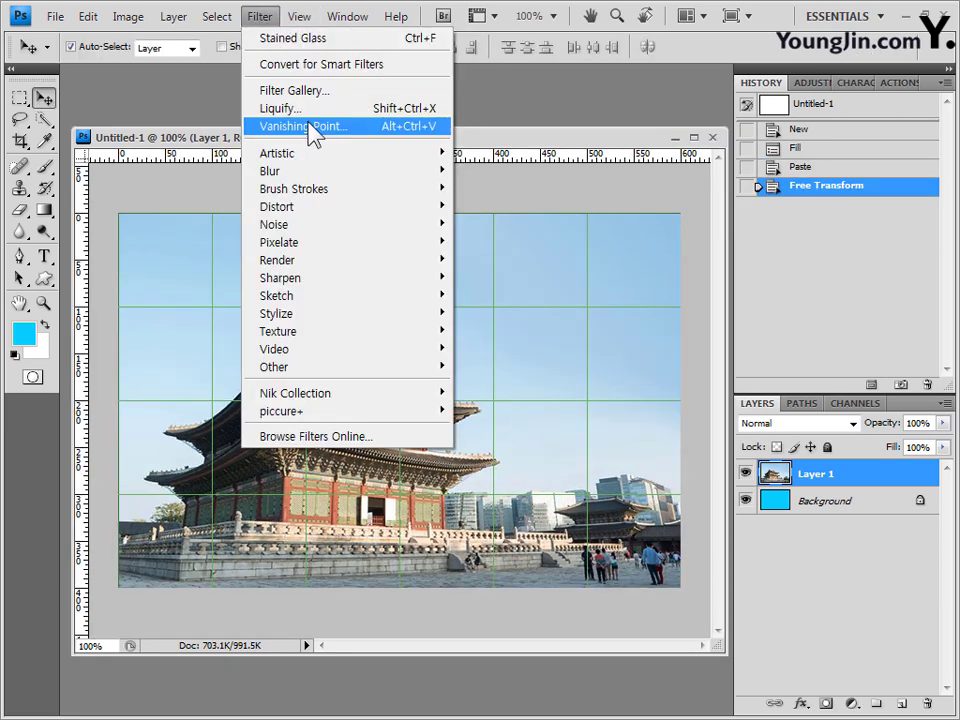
Apply the Dry Brush filter to the palace layer with Brush Size 2, Brush Detail 8 and Texture 1
click(364, 167)
click(262, 17)
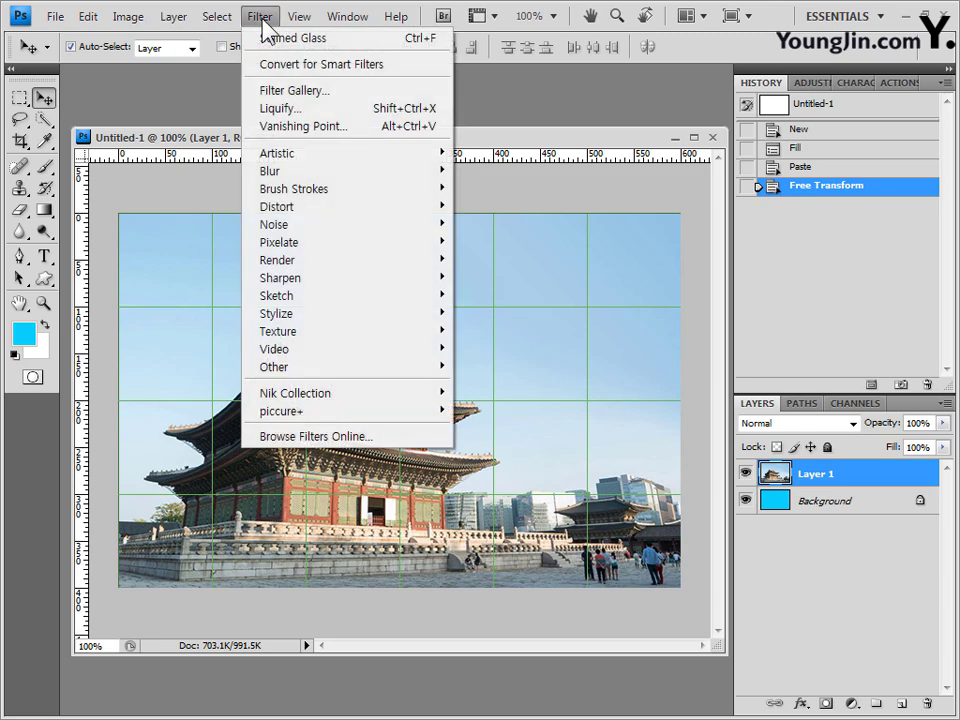
mouse_move(292, 155)
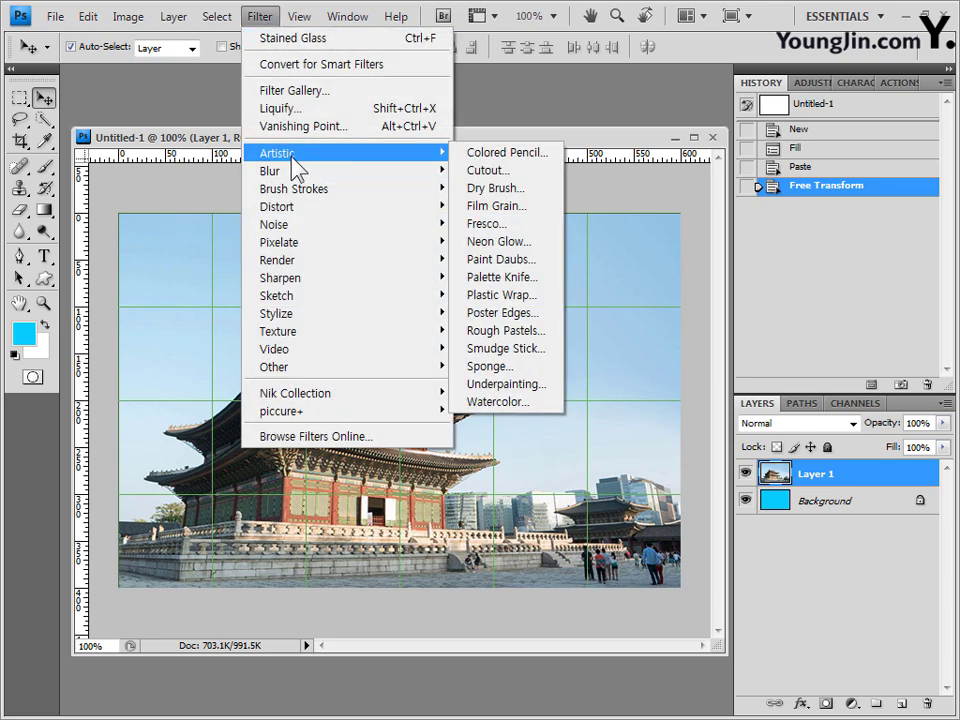
click(505, 190)
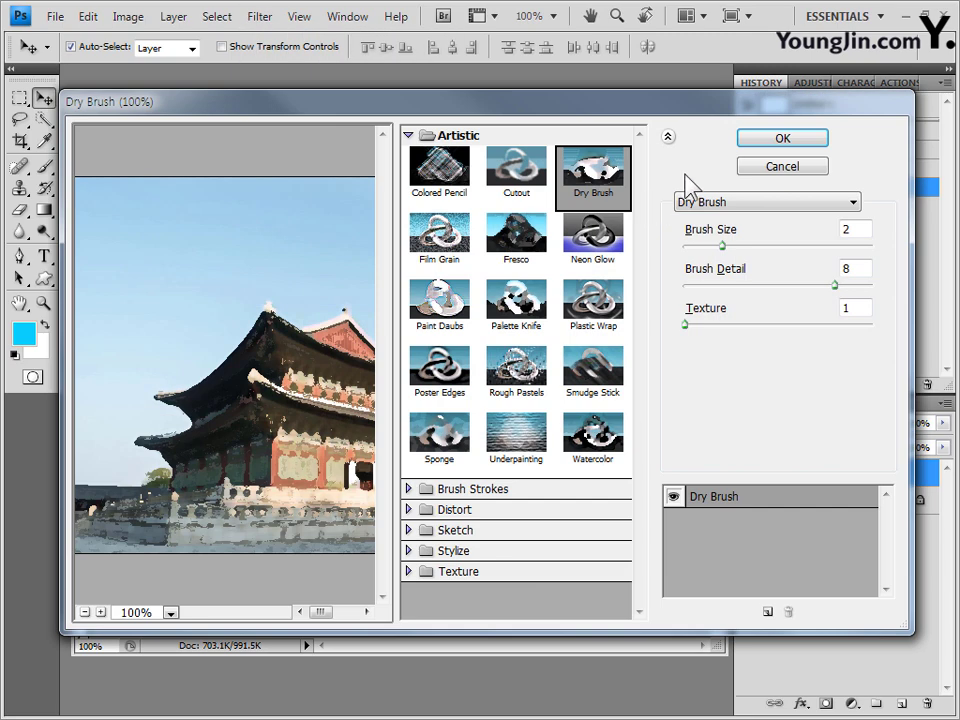
click(826, 143)
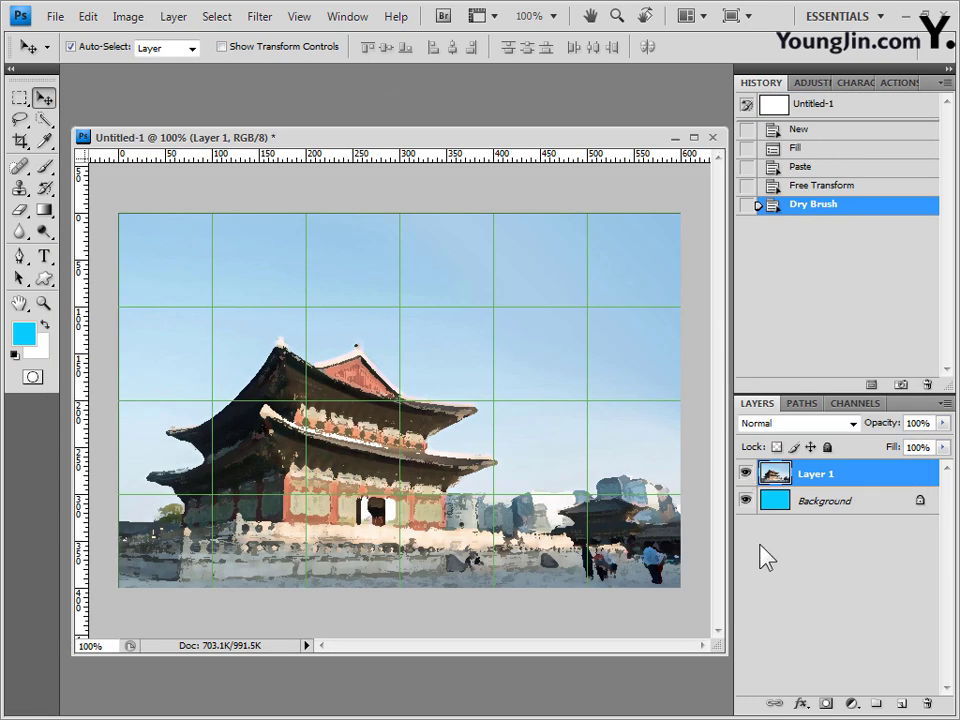
Add a layer mask to Layer 1 and fade out the photo's right side with a linear Black, White gradient drawn leftward across the palace
click(826, 704)
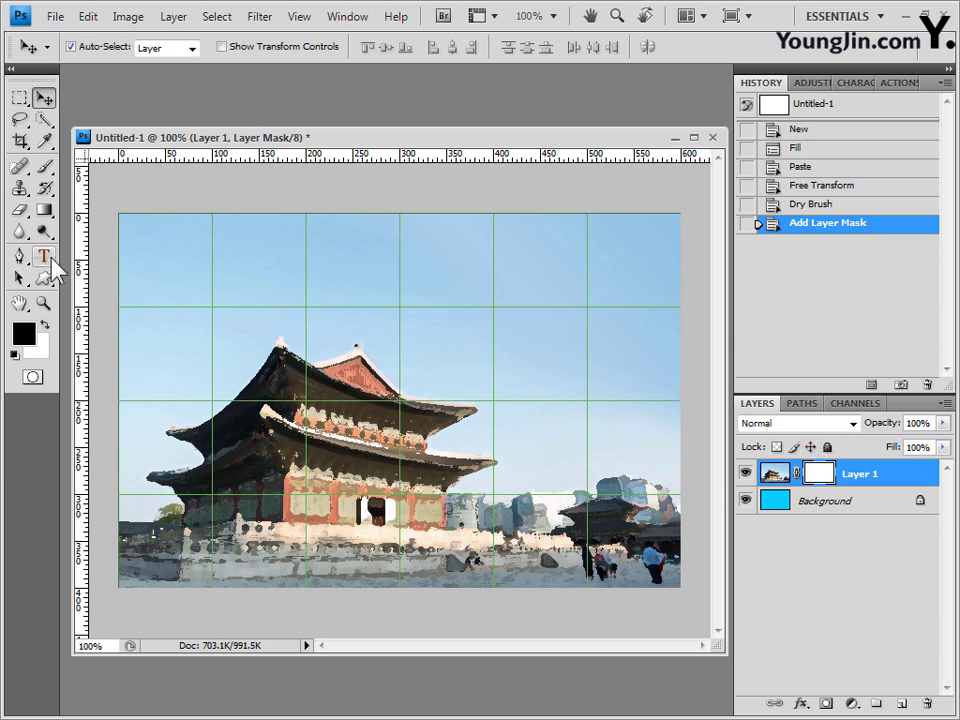
click(48, 213)
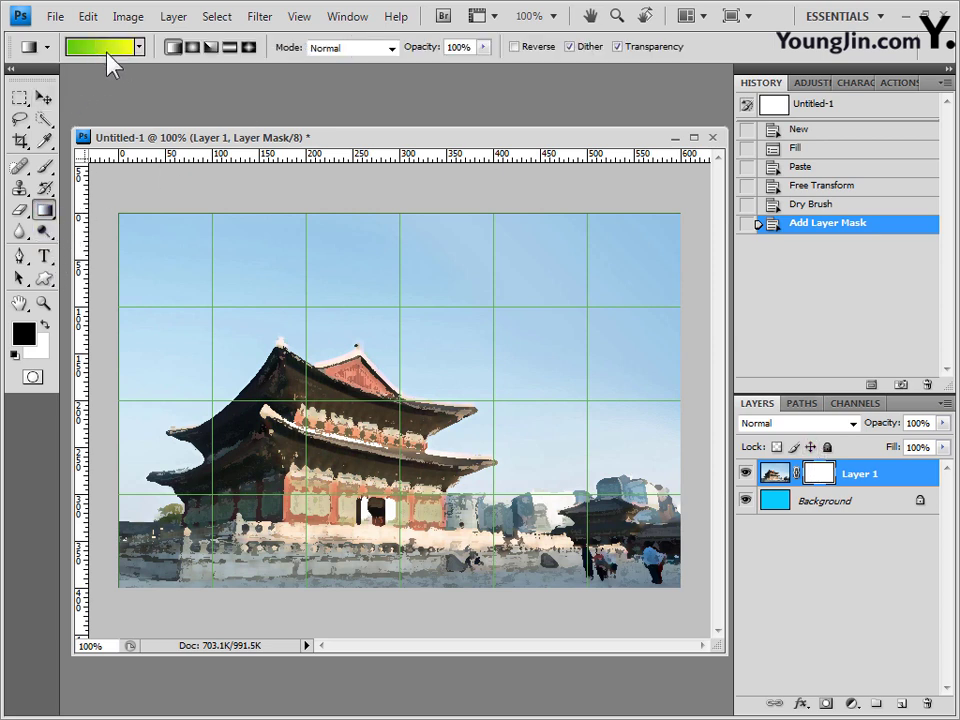
click(140, 49)
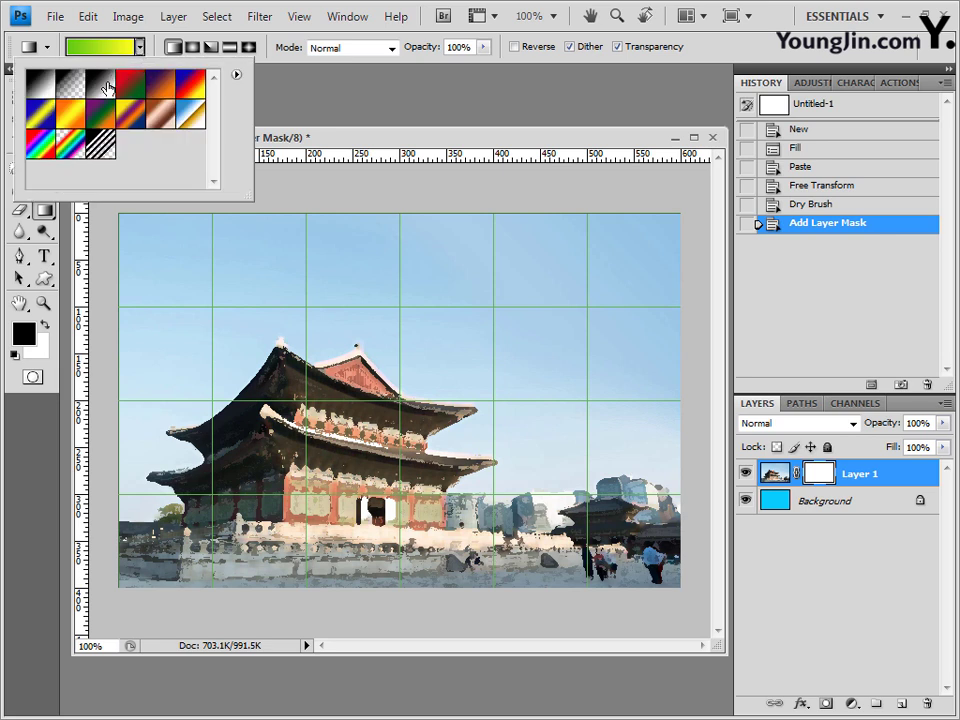
click(104, 86)
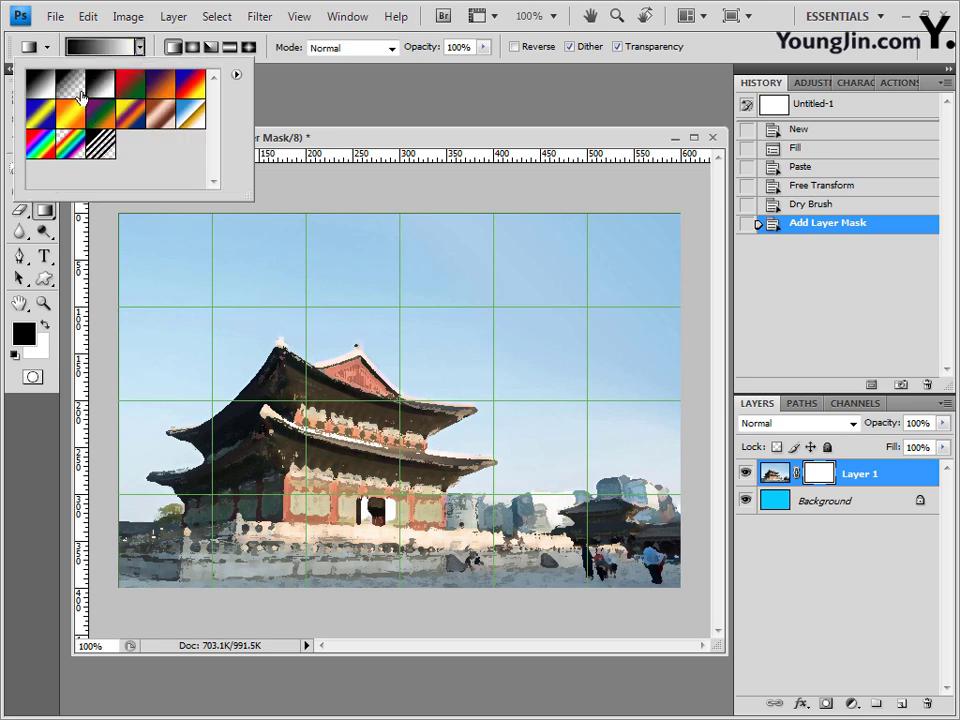
click(311, 97)
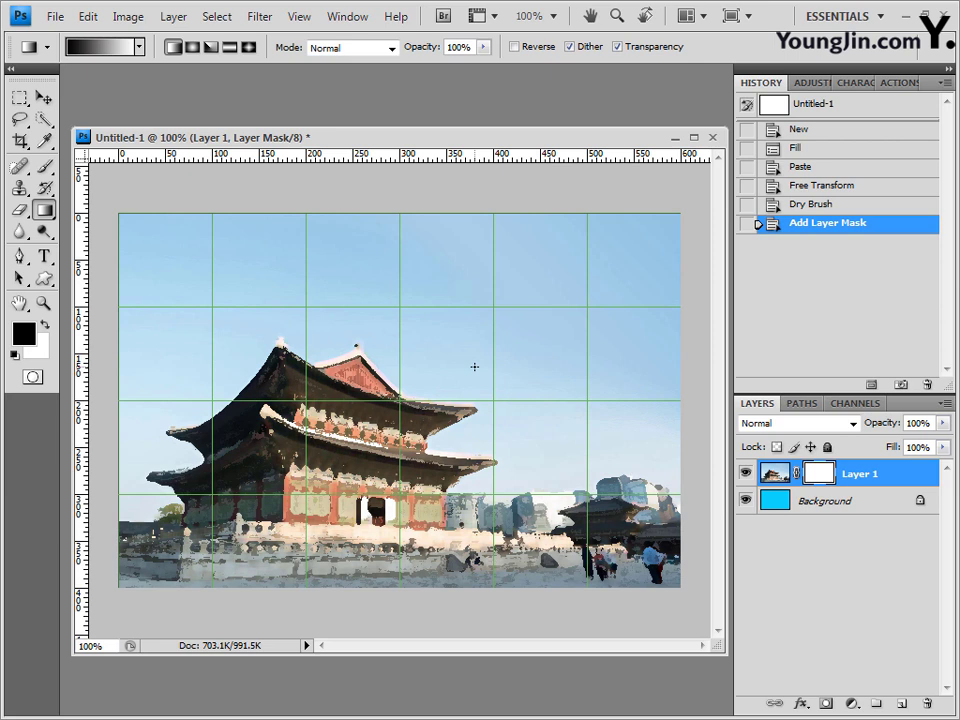
drag(469, 366, 246, 356)
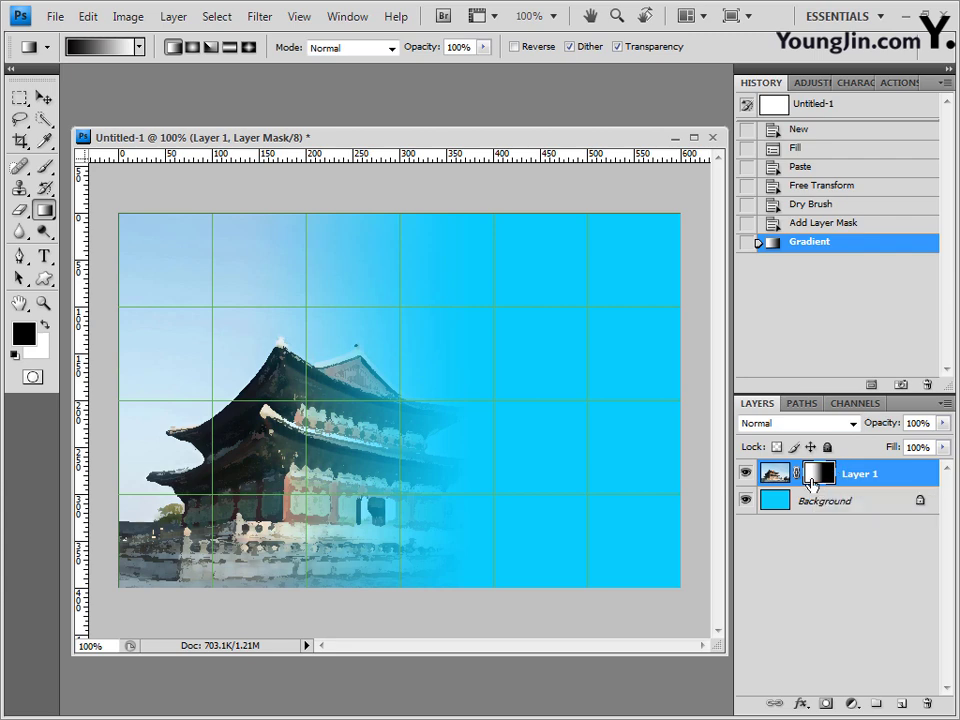
Open 2급-6.jpg from the source image folder in its own floating window
key(alt+Tab)
click(857, 450)
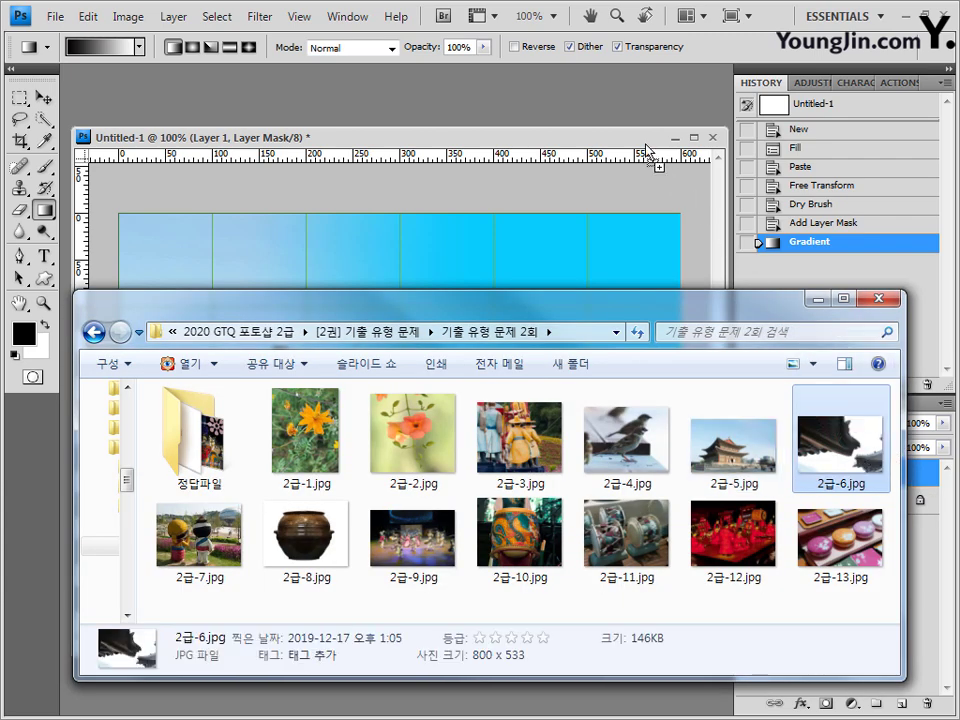
key(Return)
drag(489, 81, 542, 251)
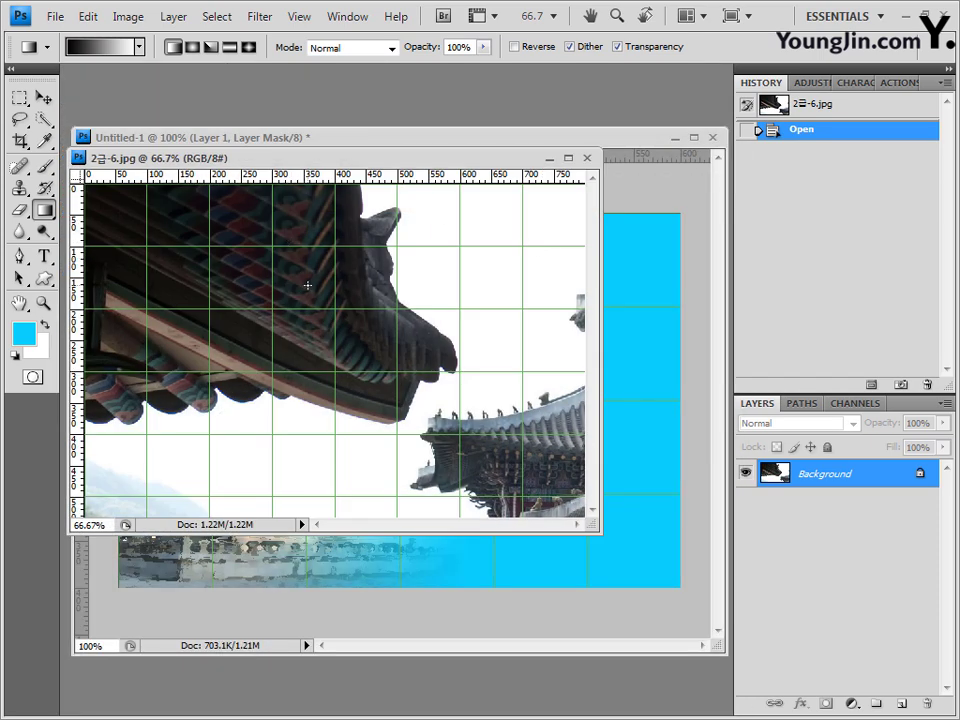
Select the large dark roof eave in 2급-6.jpg using the Quick Selection tool with a 30 px brush
click(45, 122)
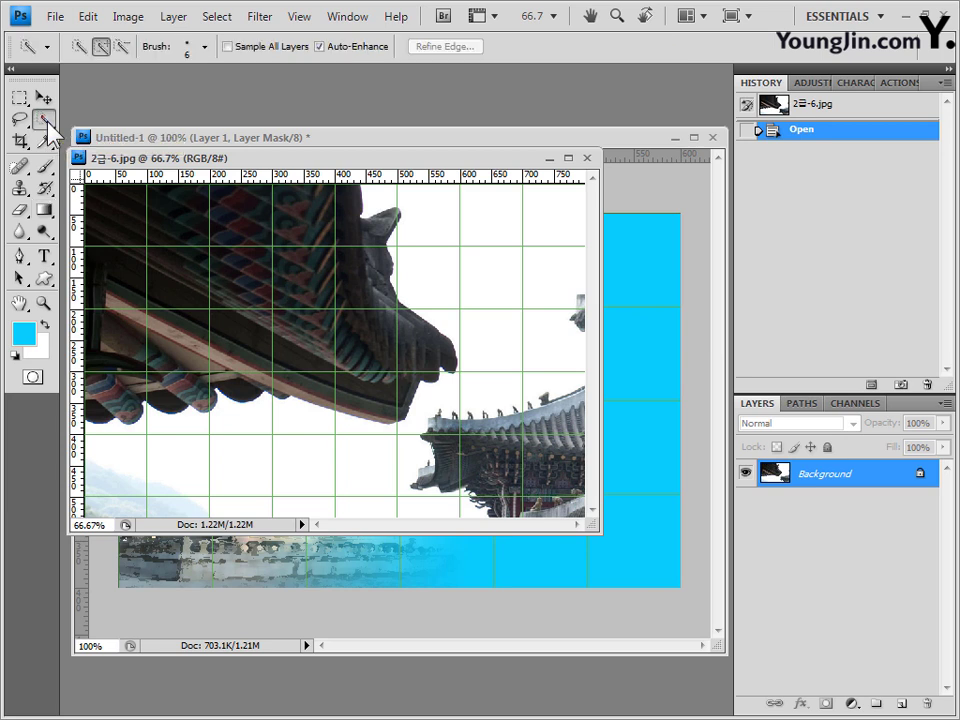
click(205, 46)
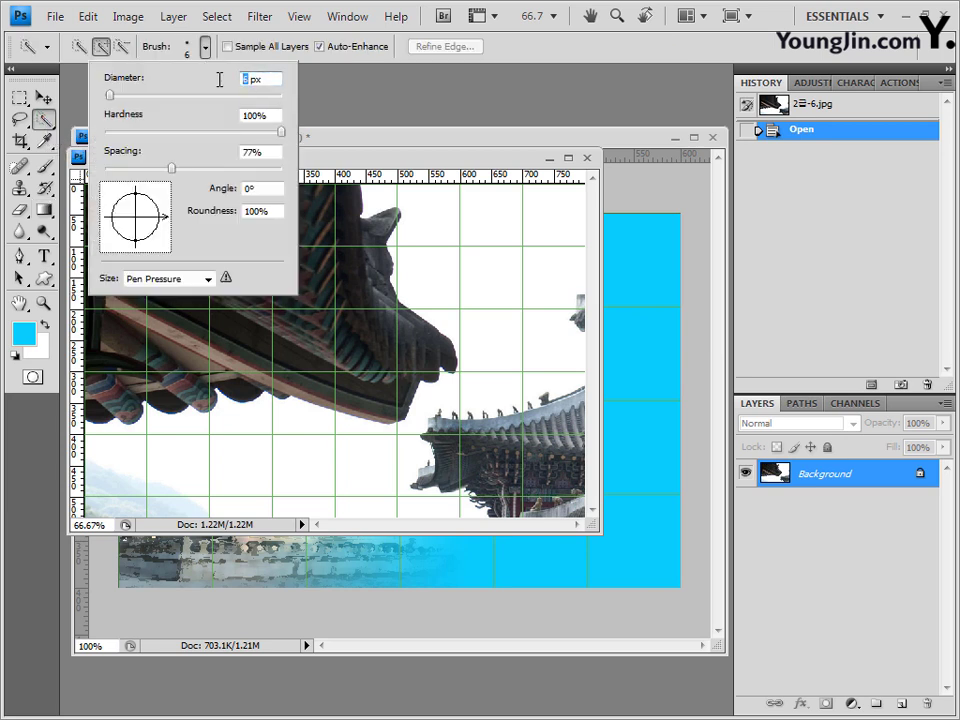
text(30)
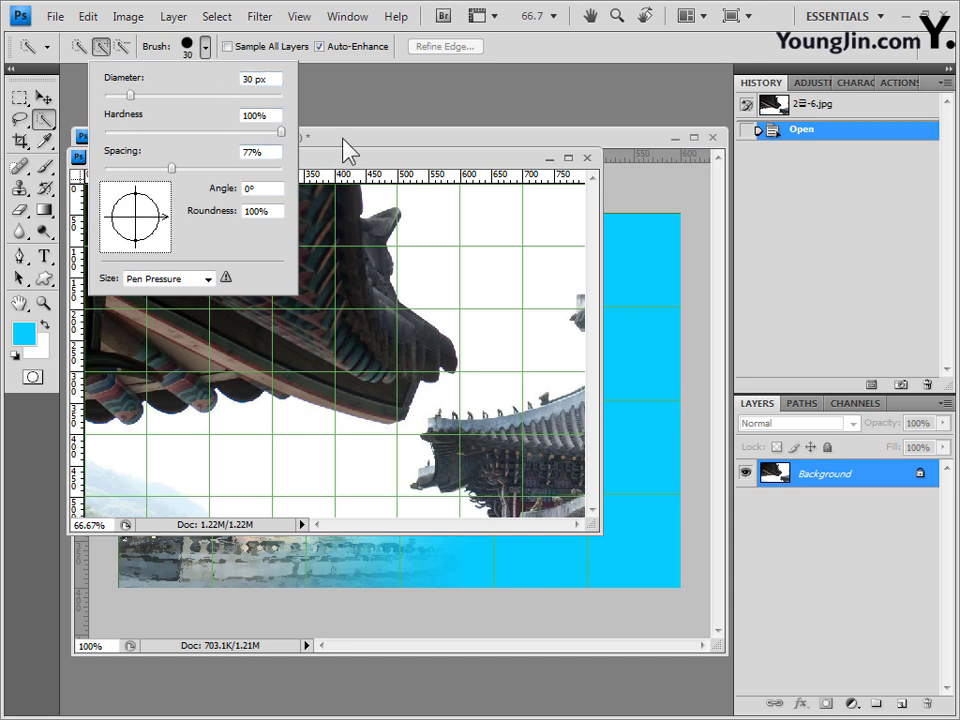
key(Return)
drag(141, 225, 328, 332)
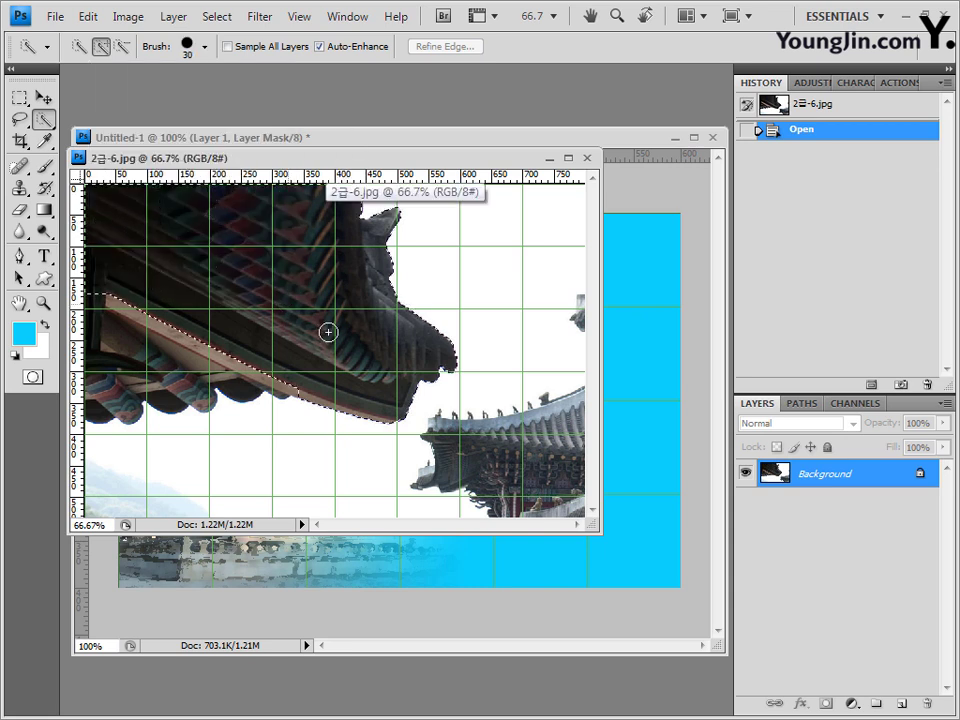
click(171, 360)
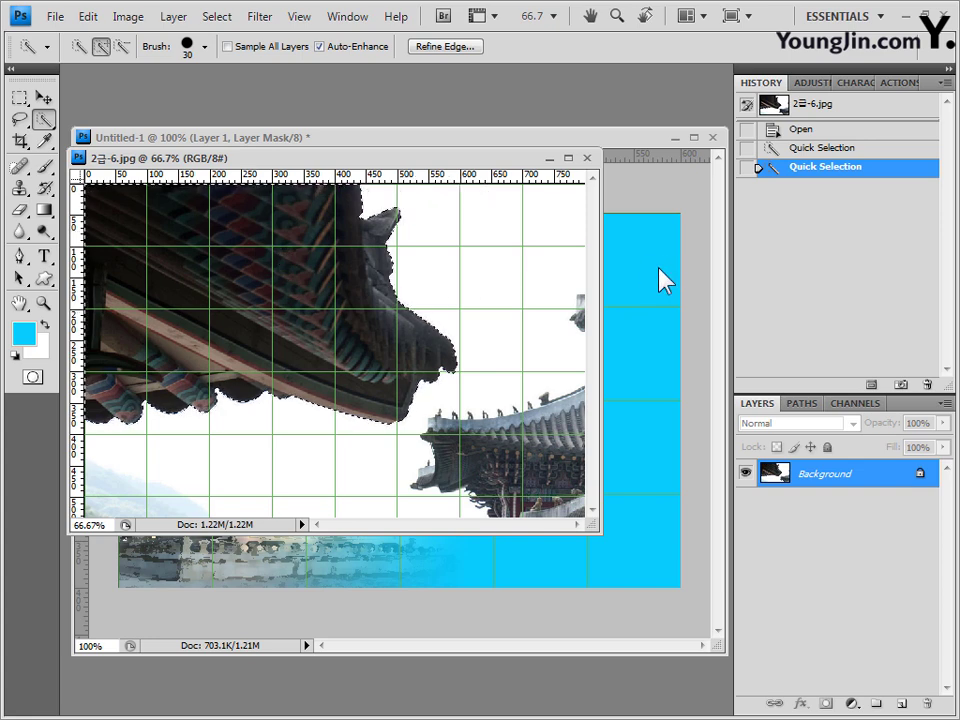
Copy the selected roof eave into the Untitled-1 poster as a new layer and close 2급-6.jpg
drag(505, 158, 534, 101)
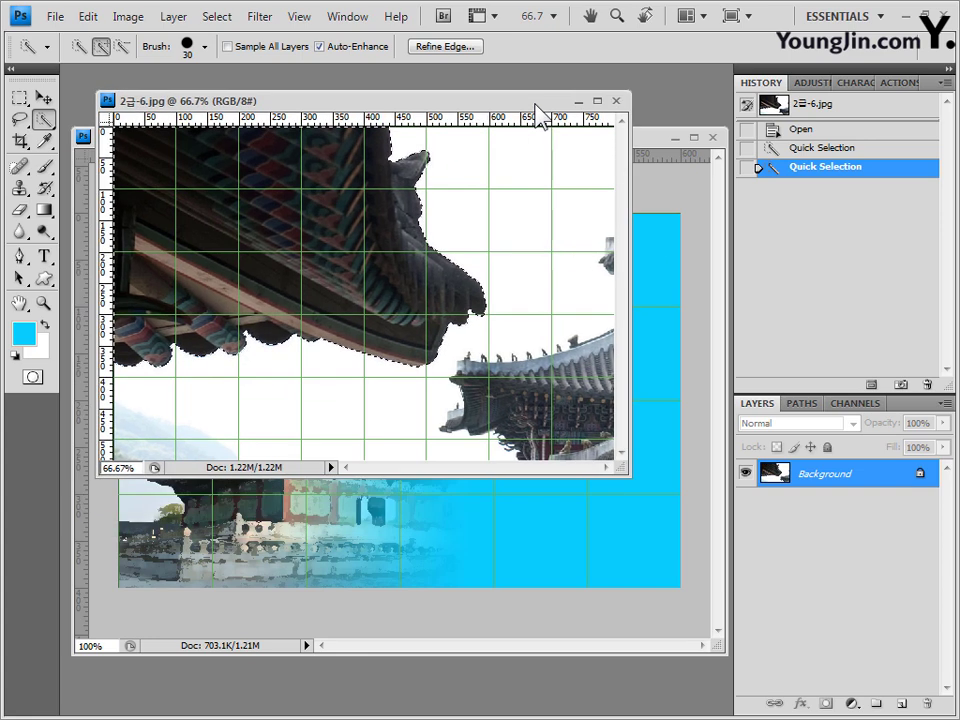
click(641, 167)
key(ctrl+v)
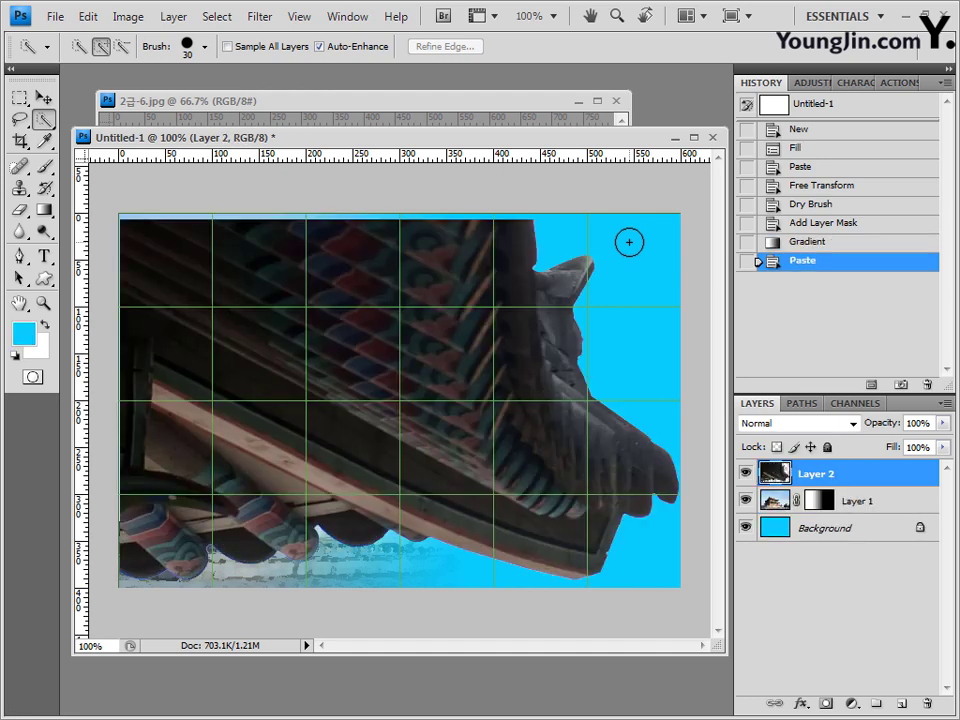
click(534, 101)
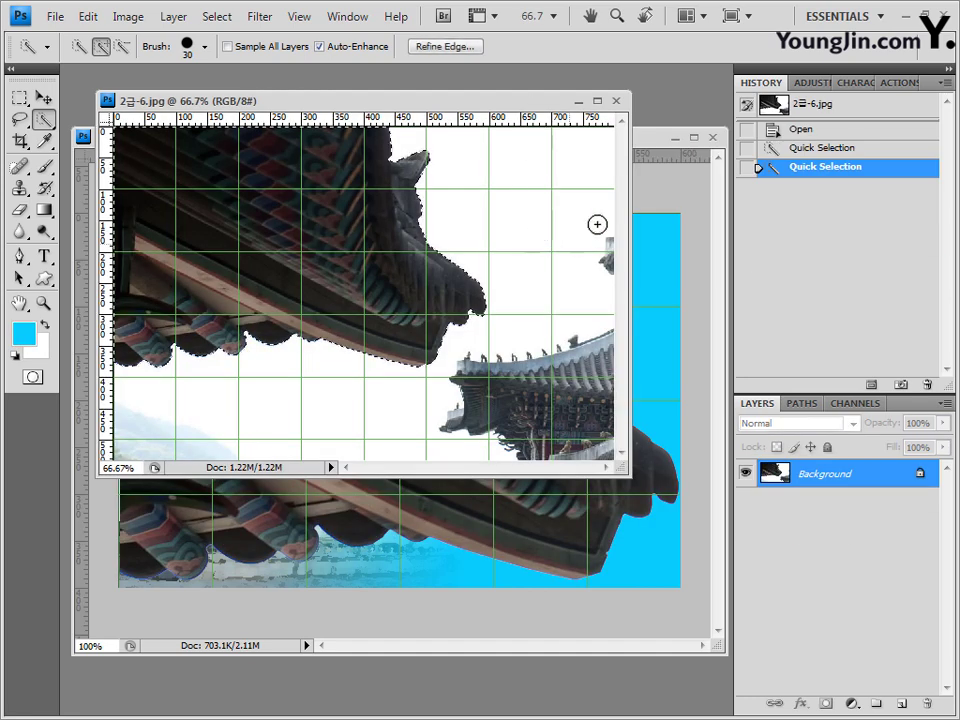
click(616, 102)
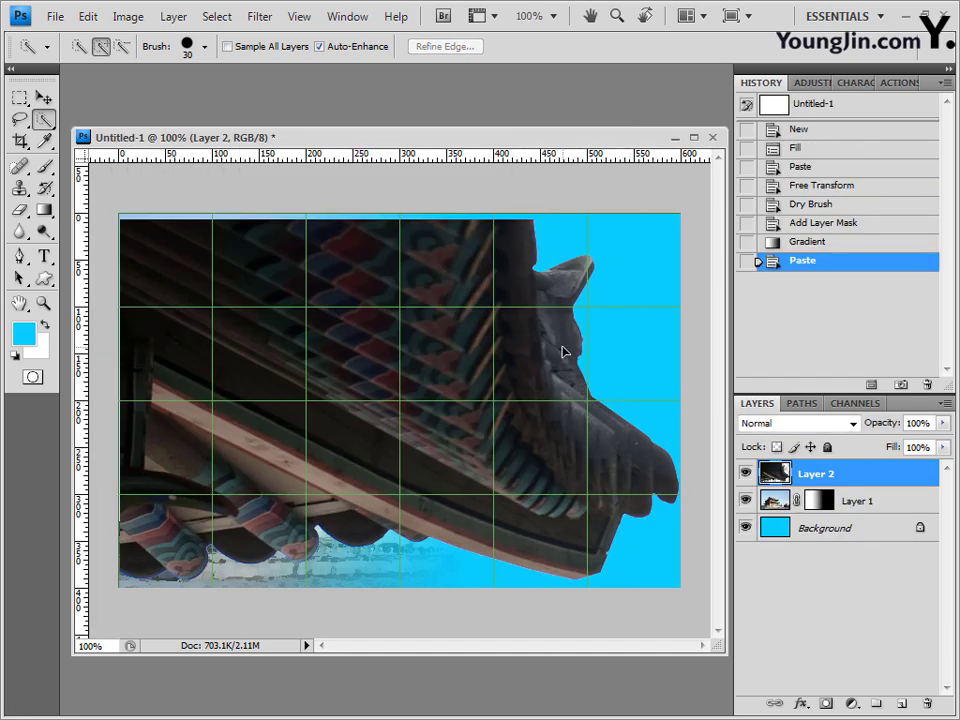
Flip the roof eave horizontally with Free Transform, scale it down, and place it in the canvas's upper-right corner
key(ctrl+t)
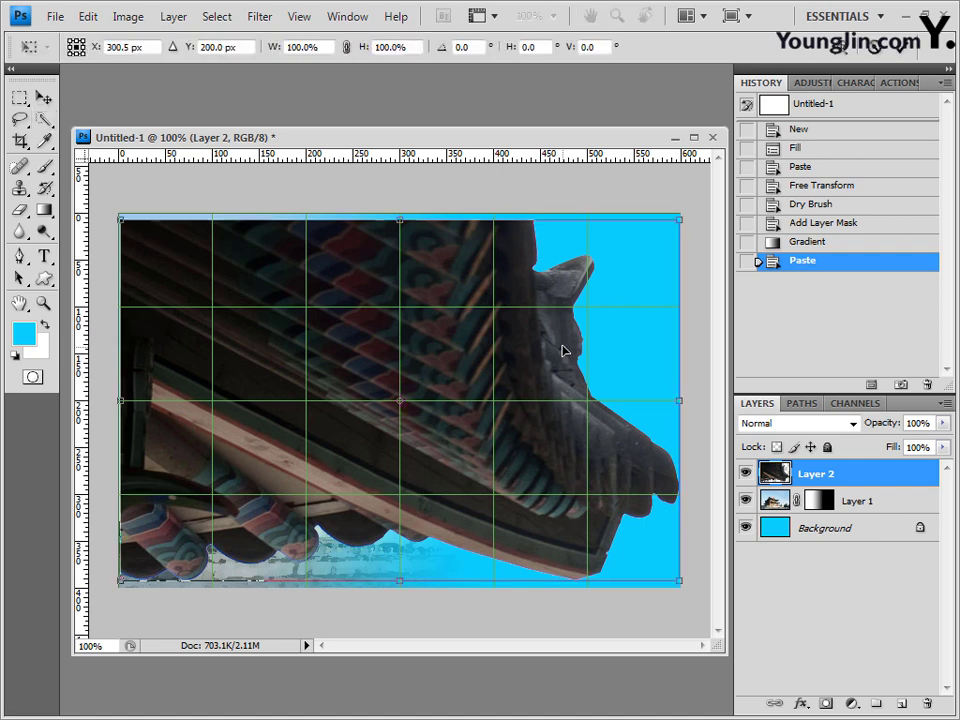
right_click(443, 264)
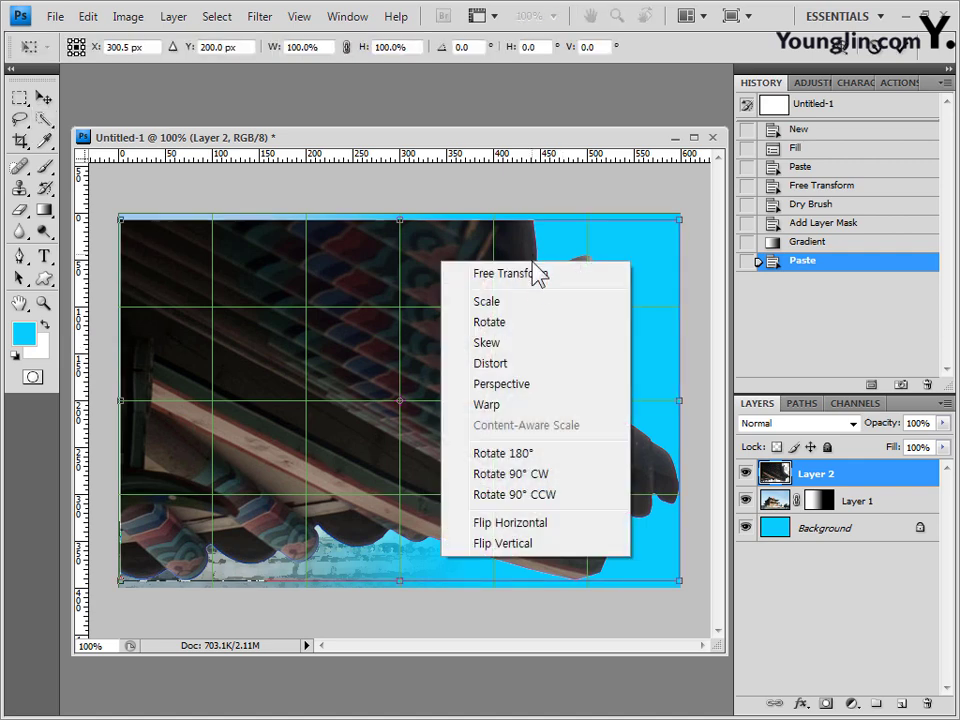
click(510, 522)
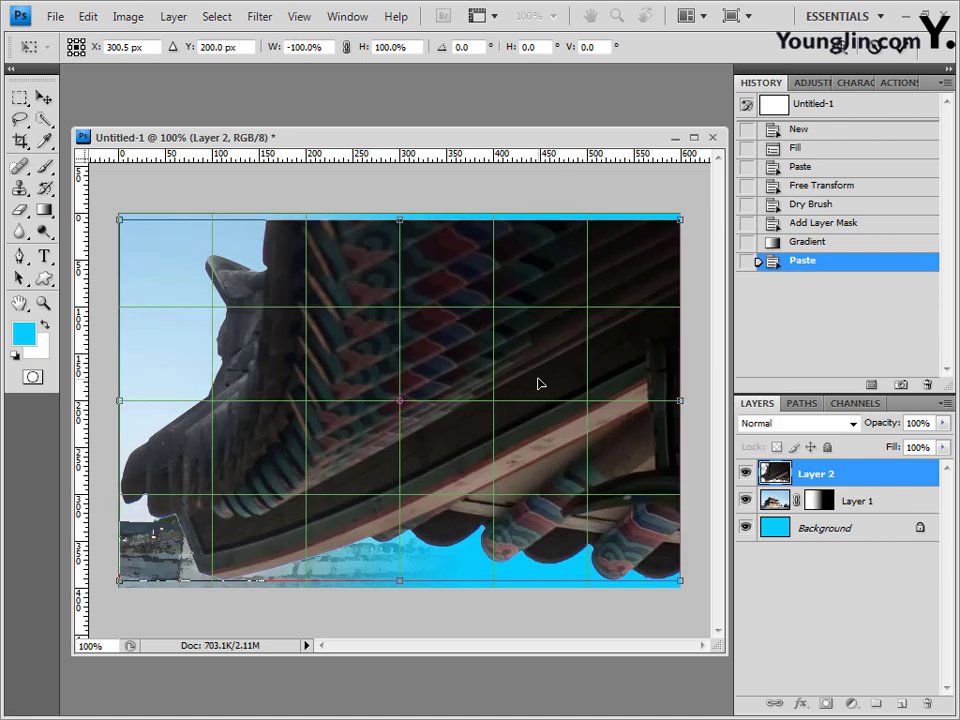
drag(237, 545, 316, 531)
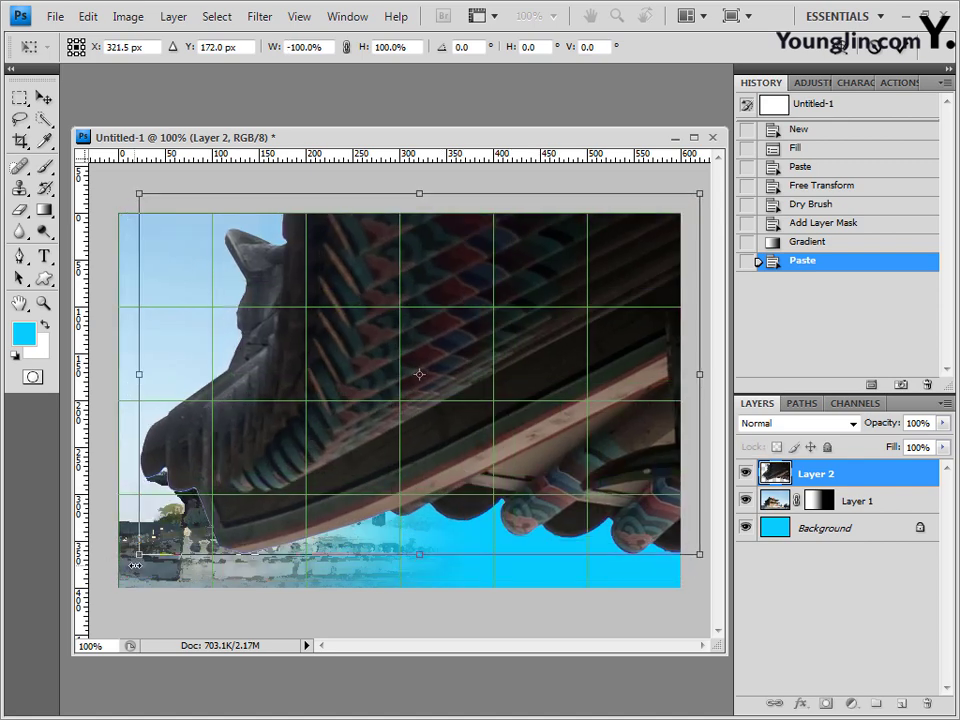
drag(141, 557, 568, 390)
key(Return)
key(w)
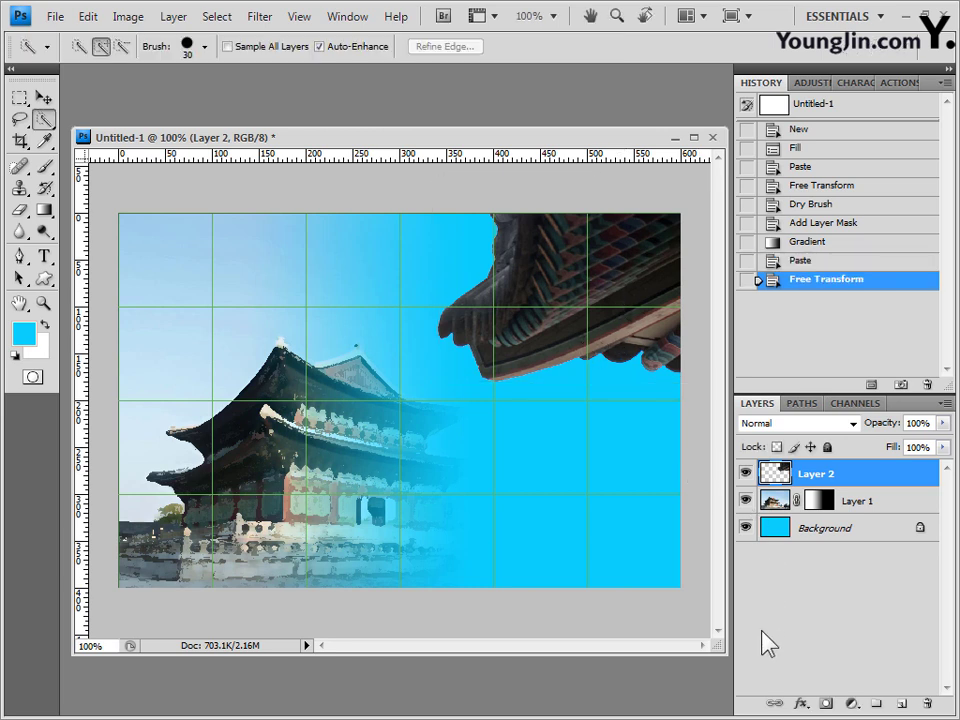
Add an Outer Glow layer style with a size of 10 px to the roof eave on Layer 2
click(800, 704)
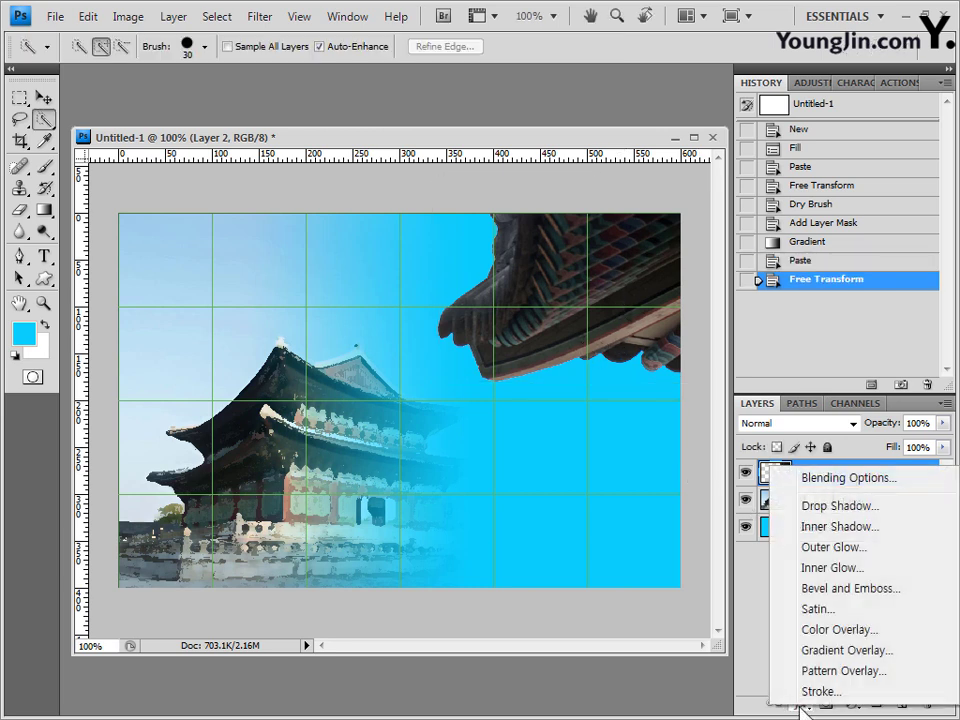
click(858, 546)
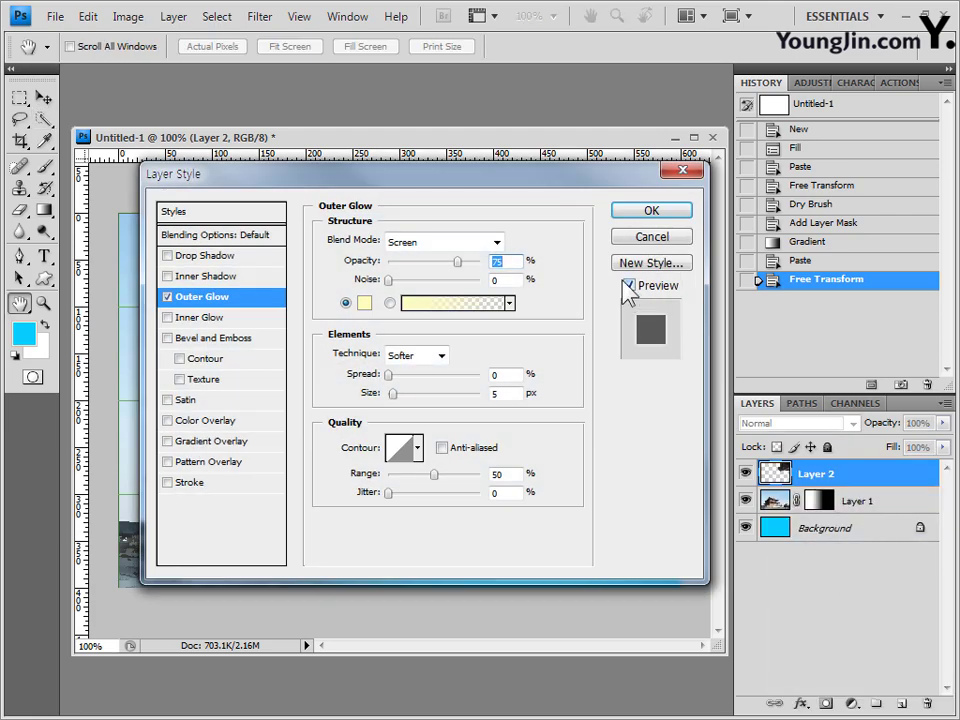
drag(580, 92, 661, 388)
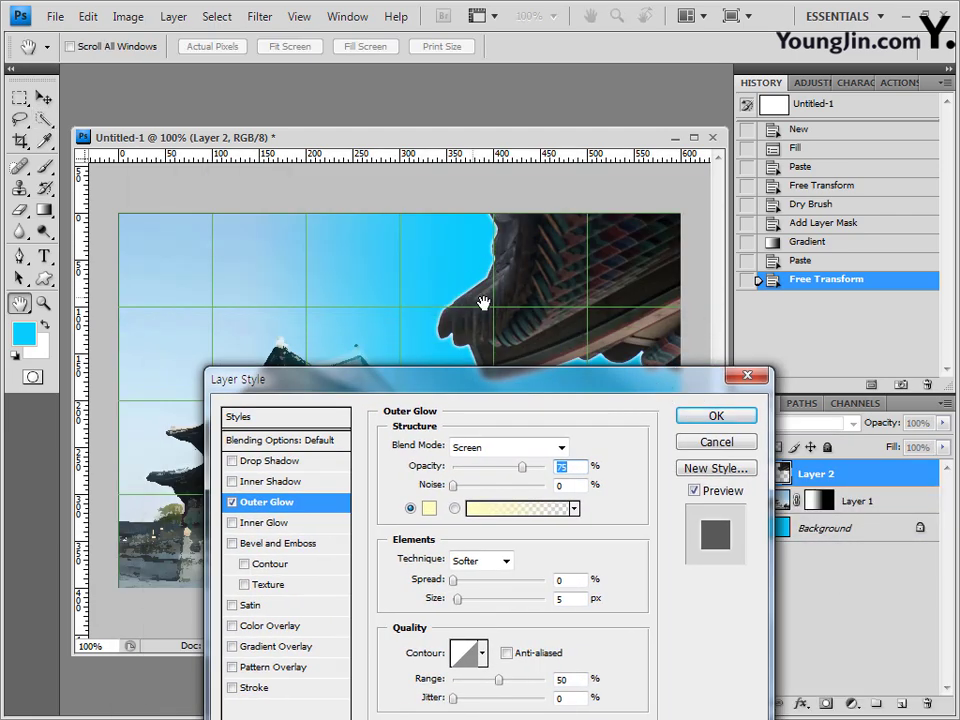
drag(560, 390, 470, 208)
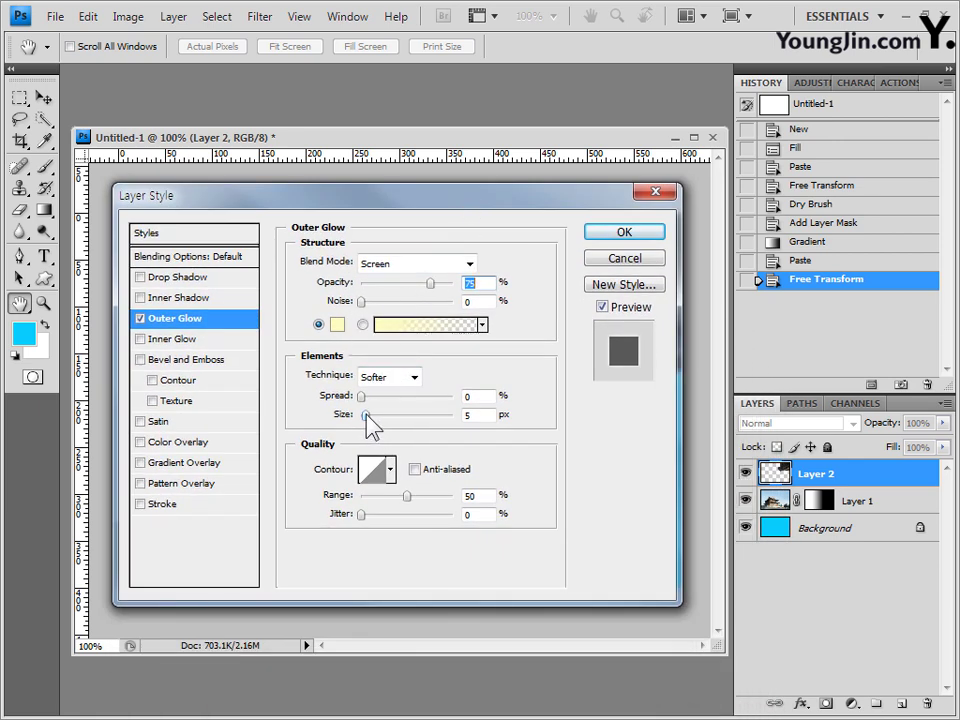
click(479, 416)
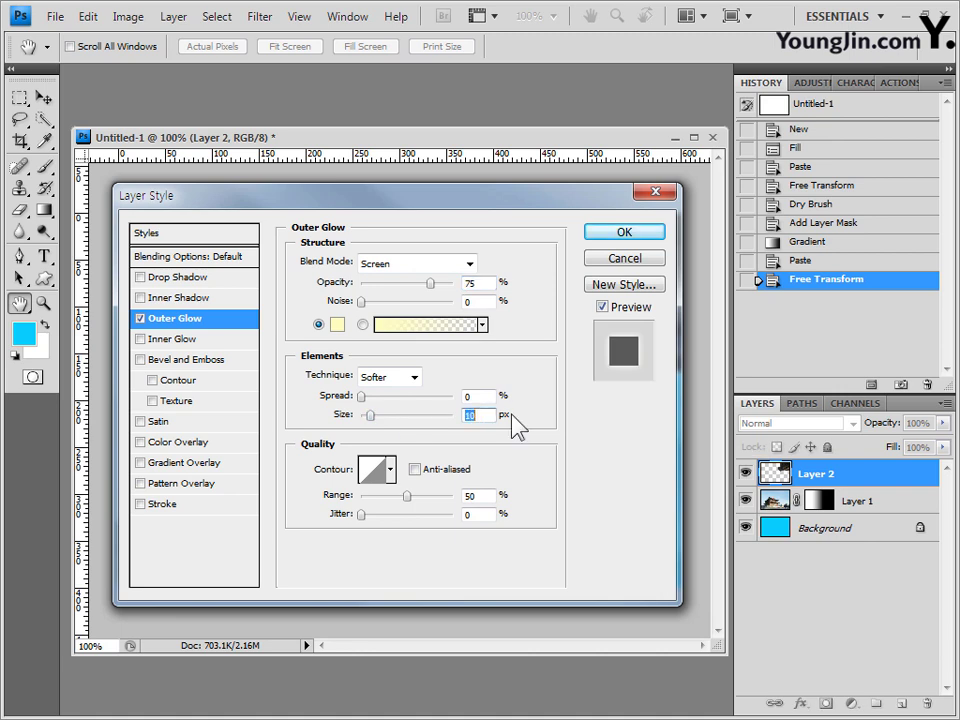
click(650, 236)
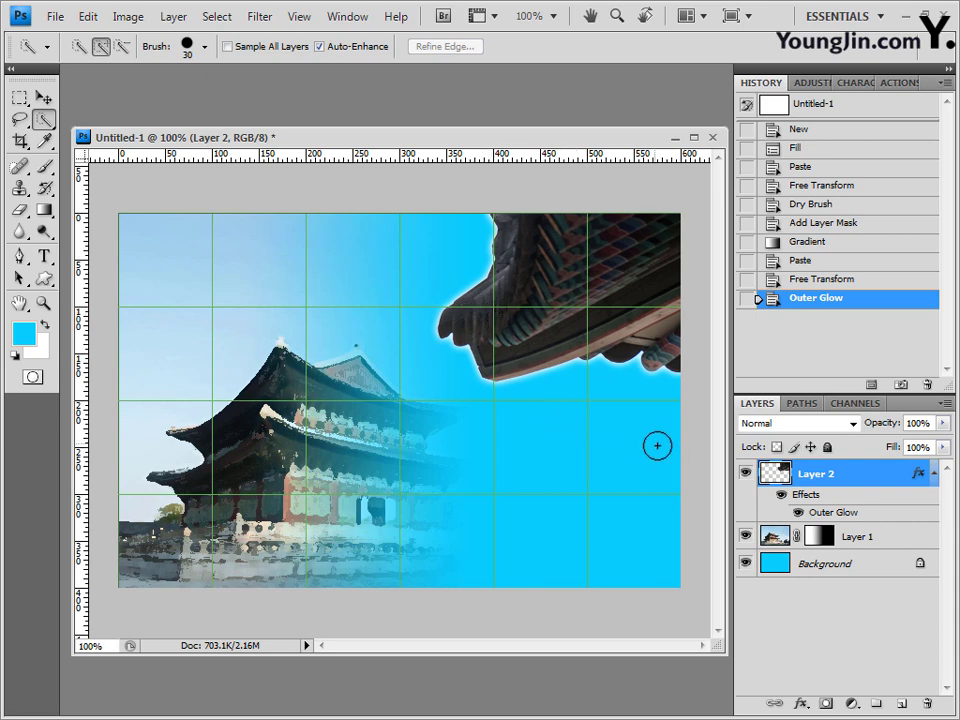
Open 2급-7.jpg from the source image folder and float it in its own window
key(alt+Tab)
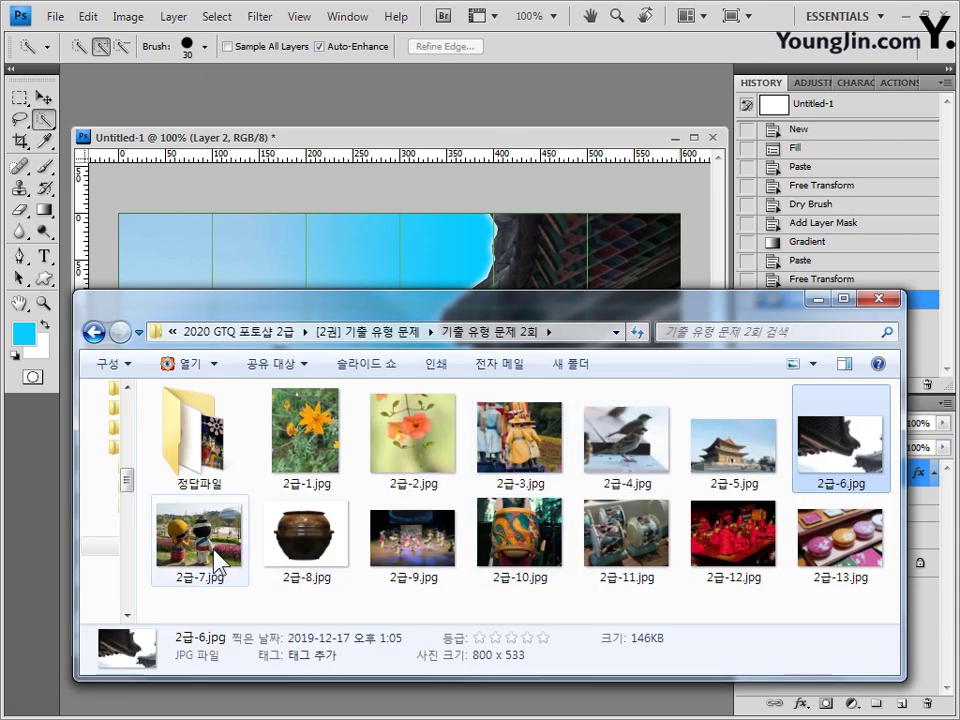
drag(213, 560, 491, 208)
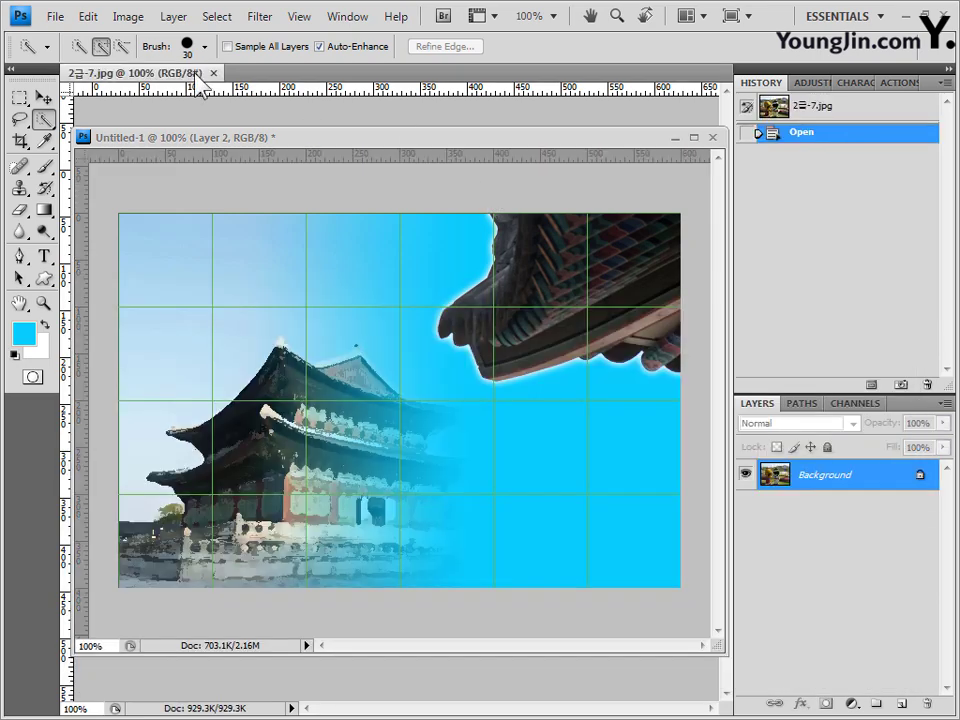
drag(199, 82, 305, 152)
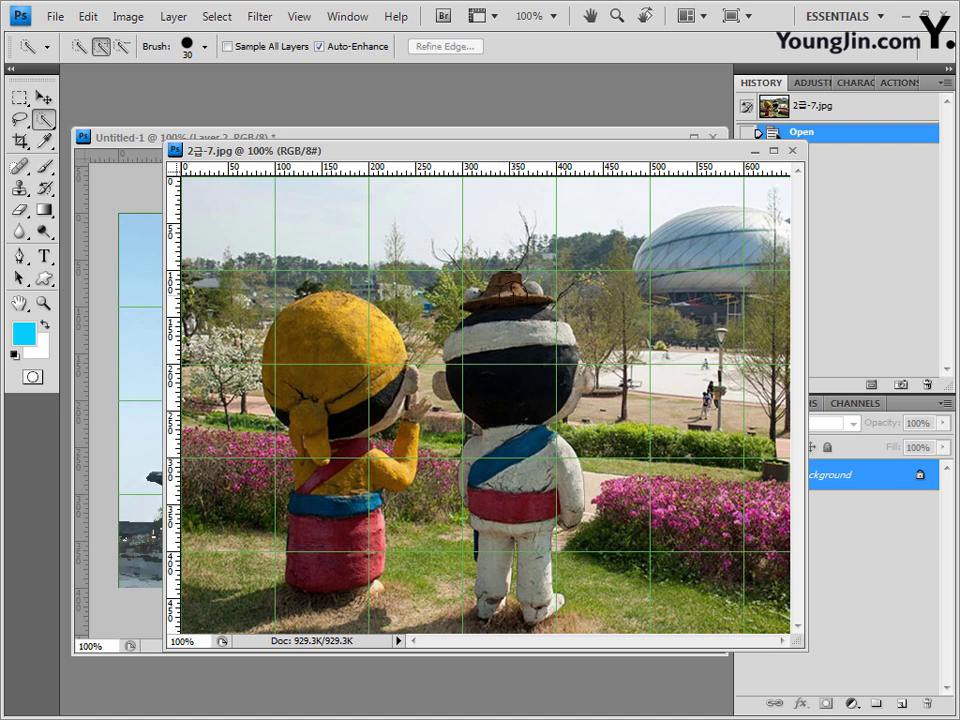
Quick-select the figure with the brown hat in 2급-7.jpg, reducing the brush to 15 px and 4 px to refine the legs and outline
drag(495, 320, 515, 462)
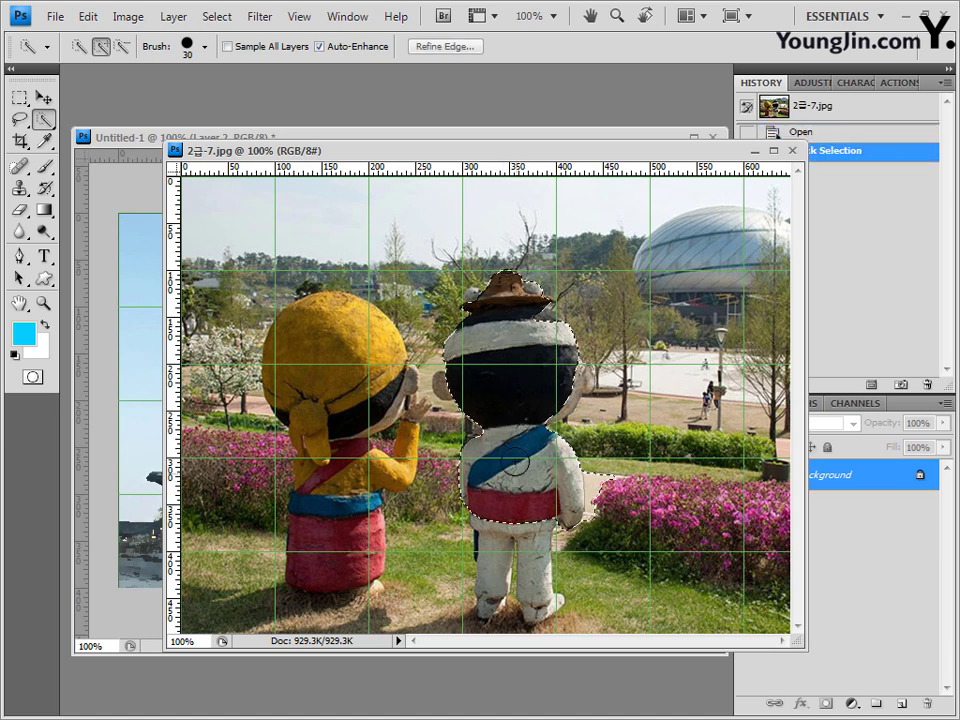
click(205, 46)
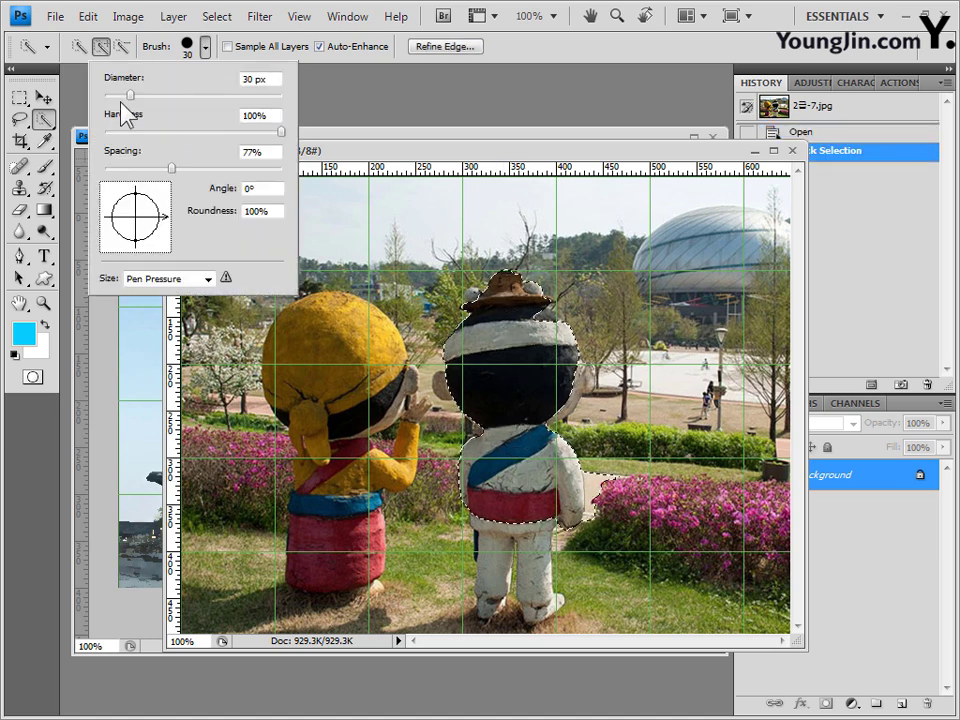
drag(130, 95, 117, 96)
key(Return)
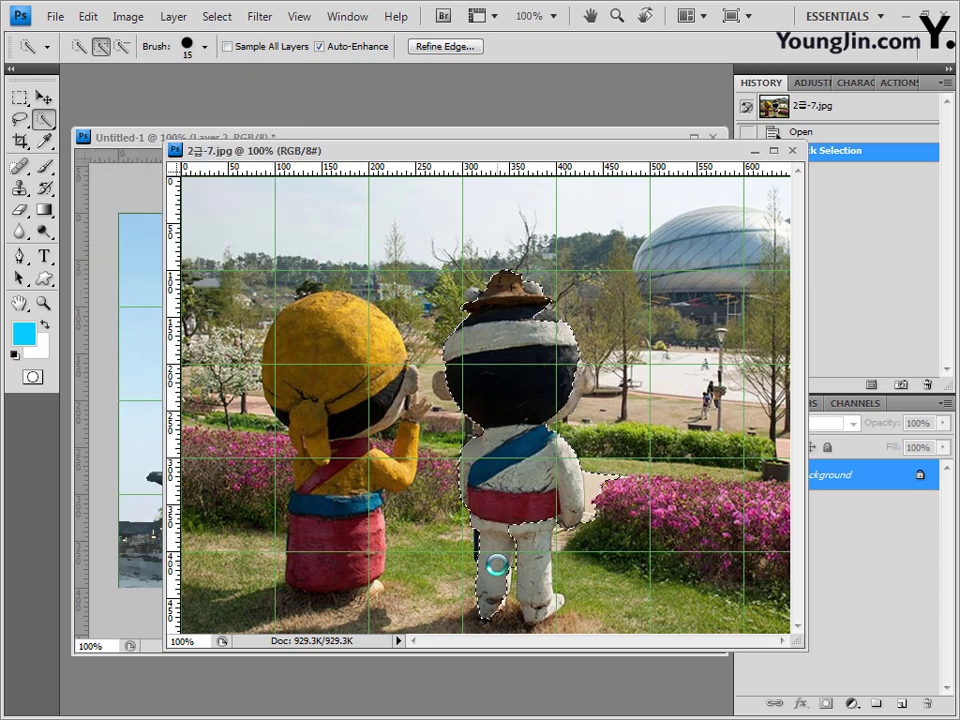
drag(497, 566, 537, 596)
click(545, 606)
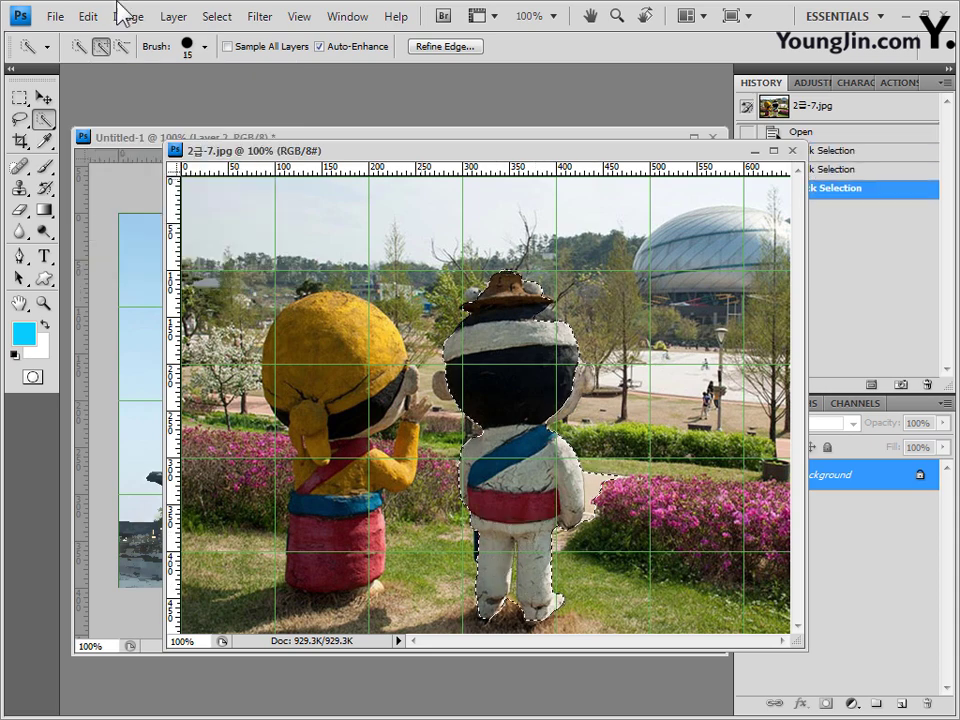
click(121, 46)
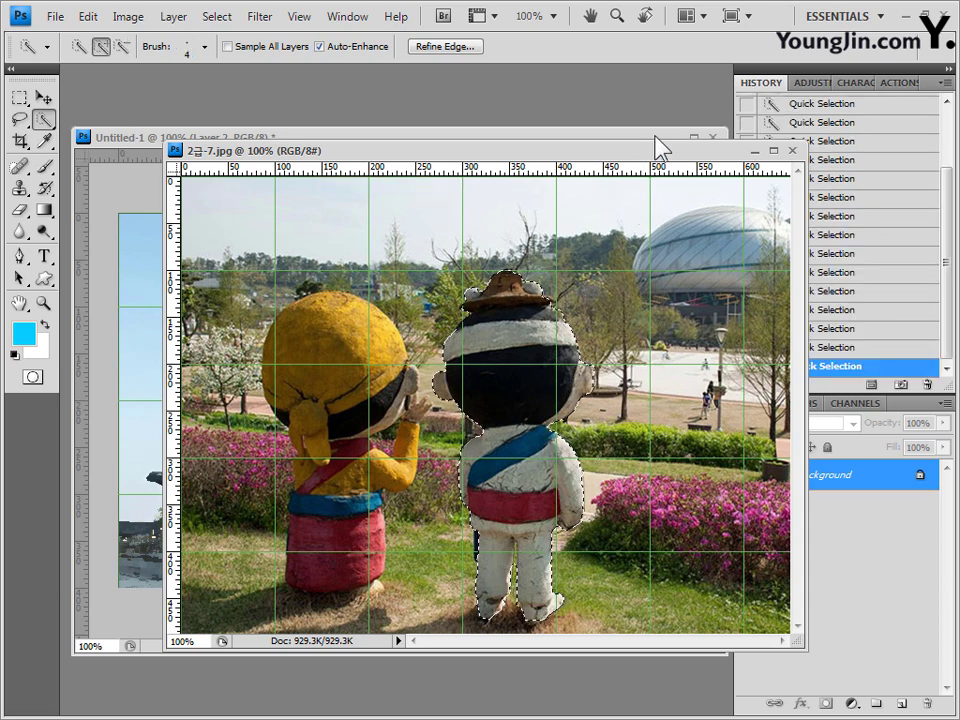
Copy the selected figure into the Untitled-1 poster as a new layer and close 2급-7.jpg
click(656, 138)
key(ctrl+v)
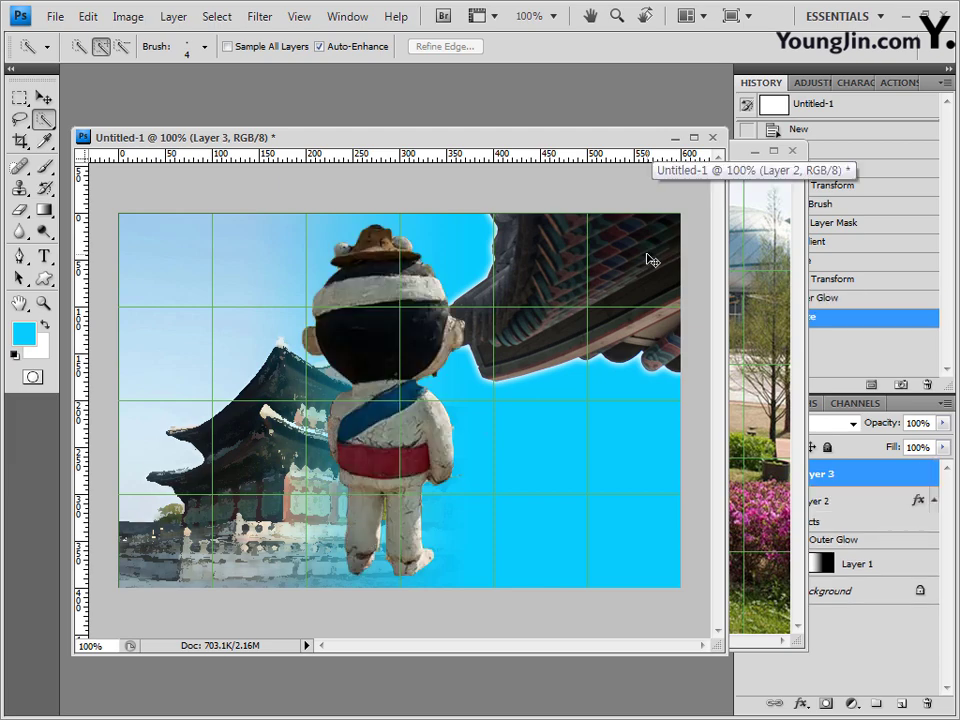
click(797, 214)
click(795, 151)
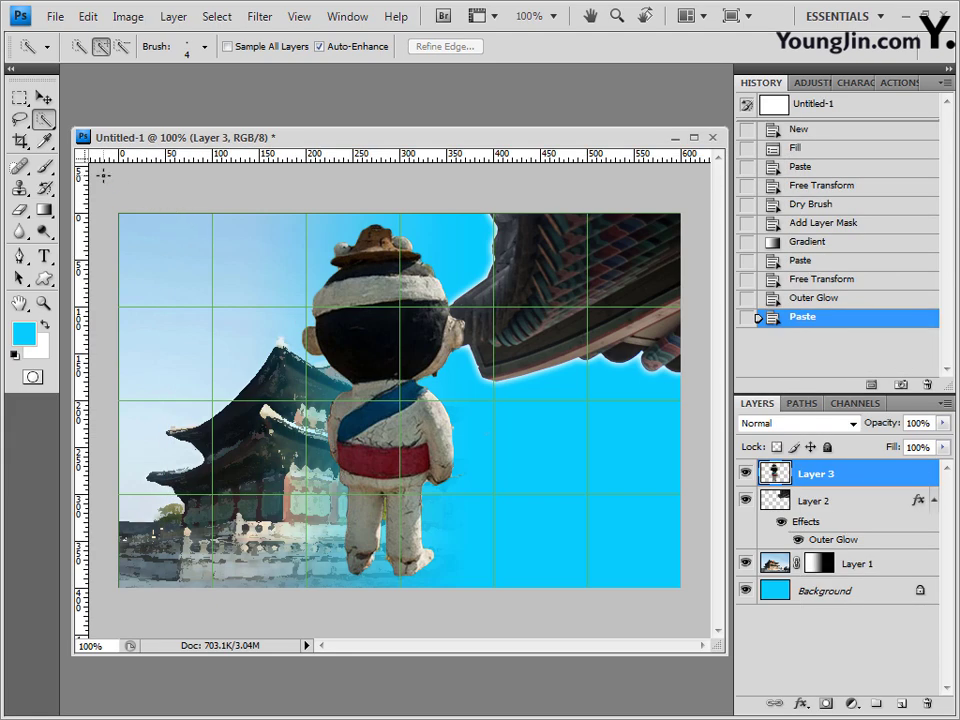
Scale the pasted doll to 43% with Free Transform and place it in the canvas's lower-left corner, in front of the palace
key(ctrl+t)
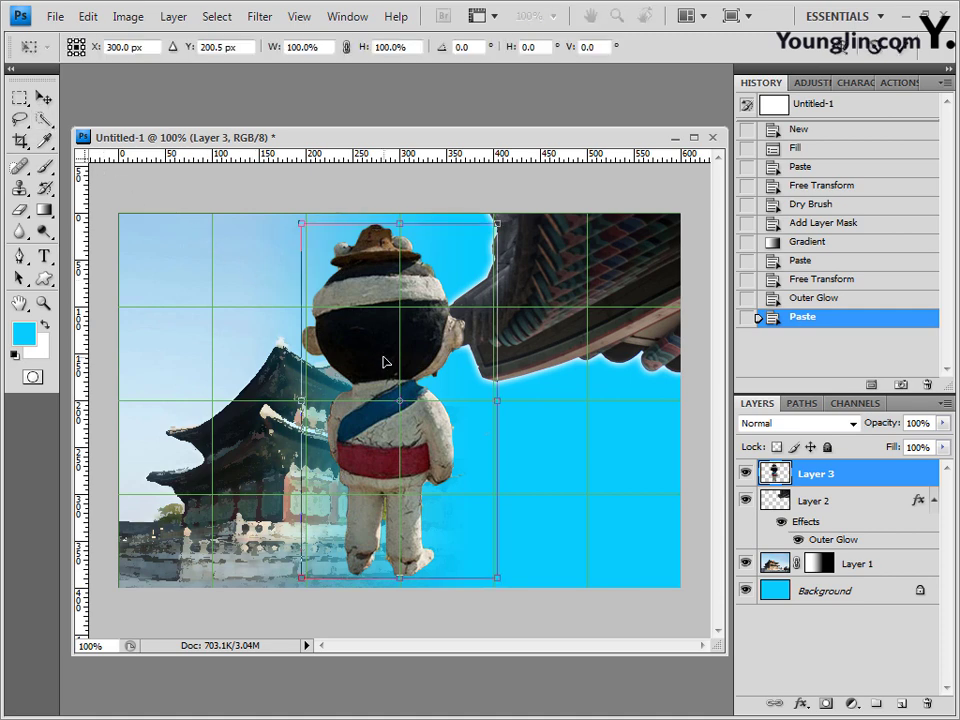
drag(386, 362, 254, 373)
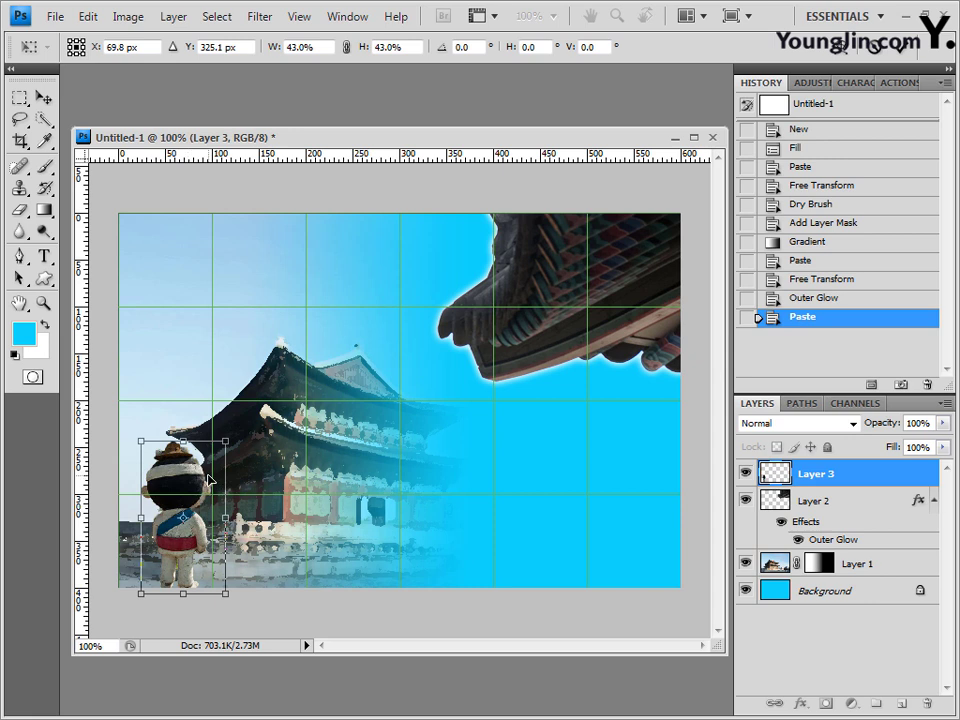
key(Return)
key(w)
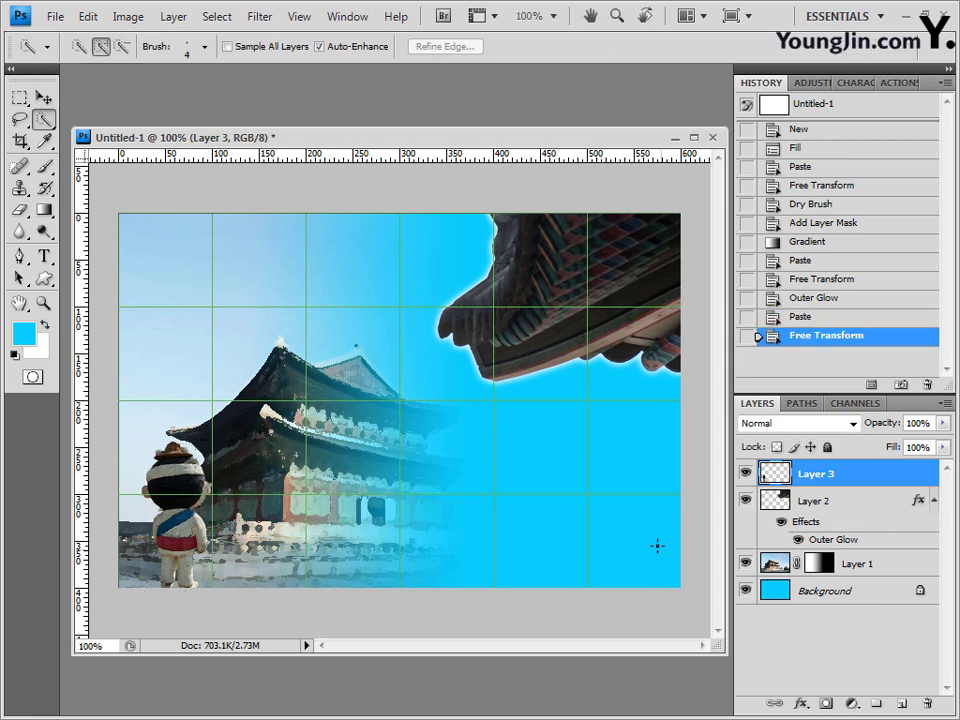
Apply a Bevel and Emboss layer style to the doll layer
click(801, 703)
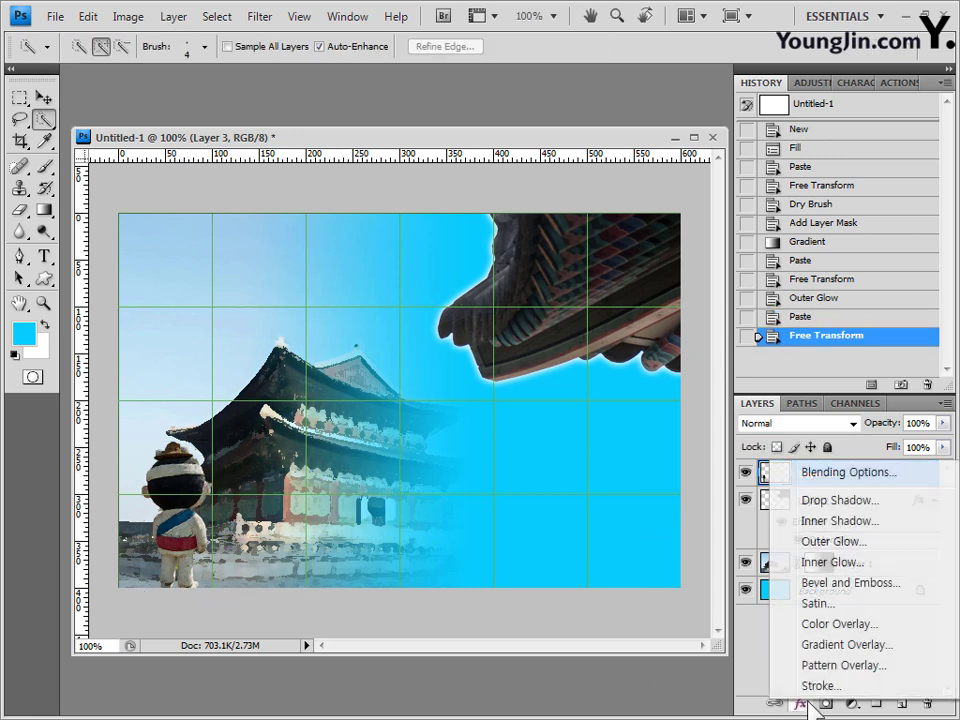
click(848, 580)
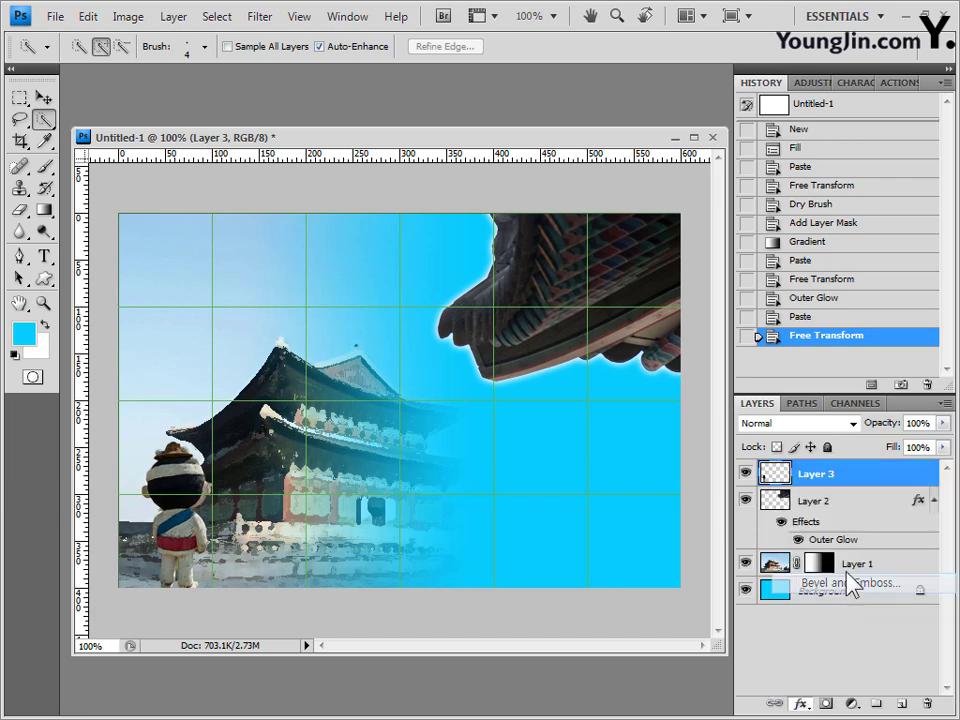
click(652, 238)
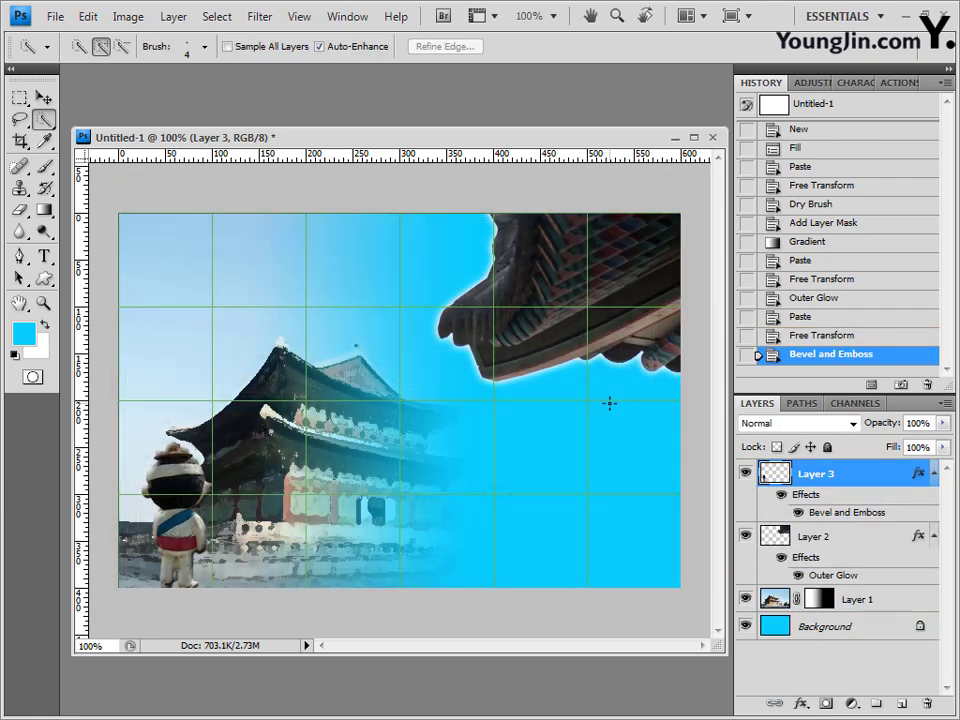
Switch to Windows Explorer, open 2급-8.jpg in Photoshop, and float the image in its own window
key(alt+Tab)
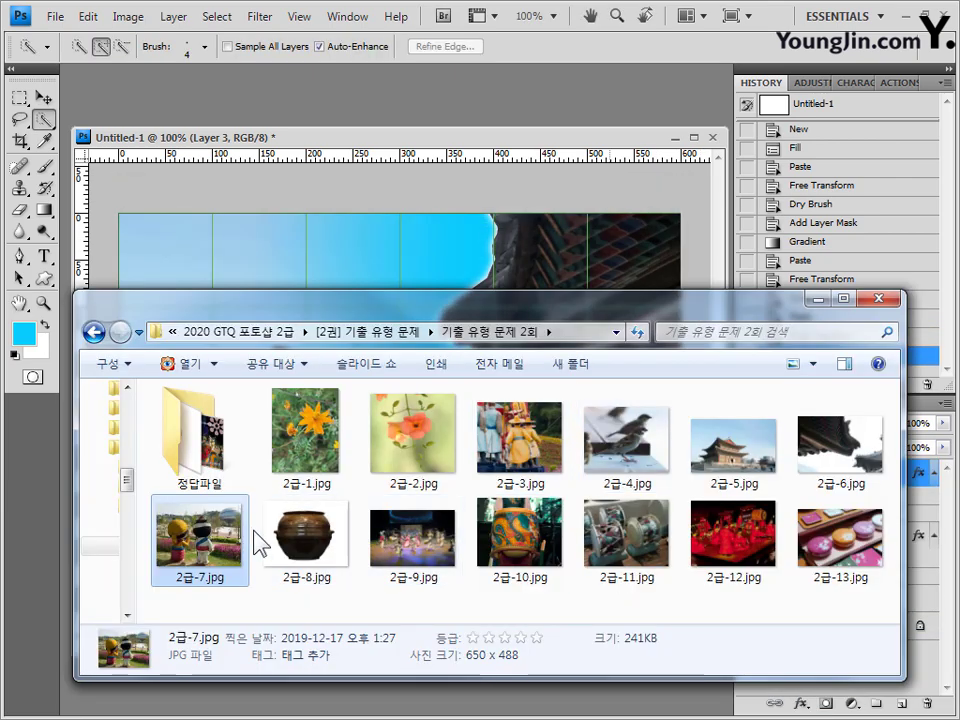
drag(275, 540, 504, 118)
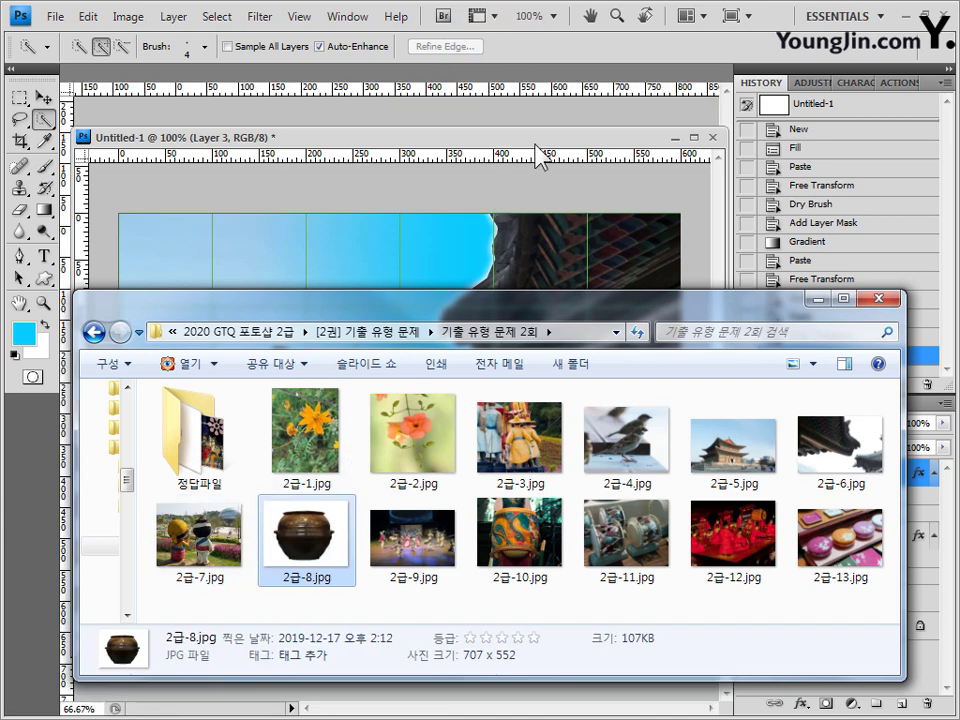
drag(389, 70, 441, 284)
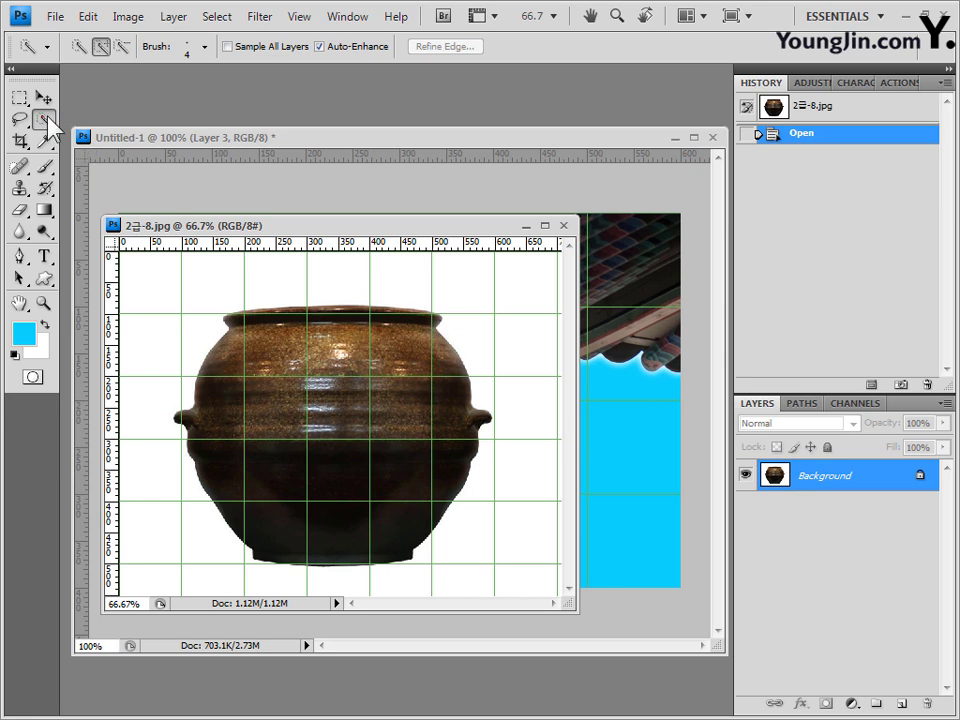
Select the whole brown jar with the Quick Selection tool using a 16 px brush
click(205, 46)
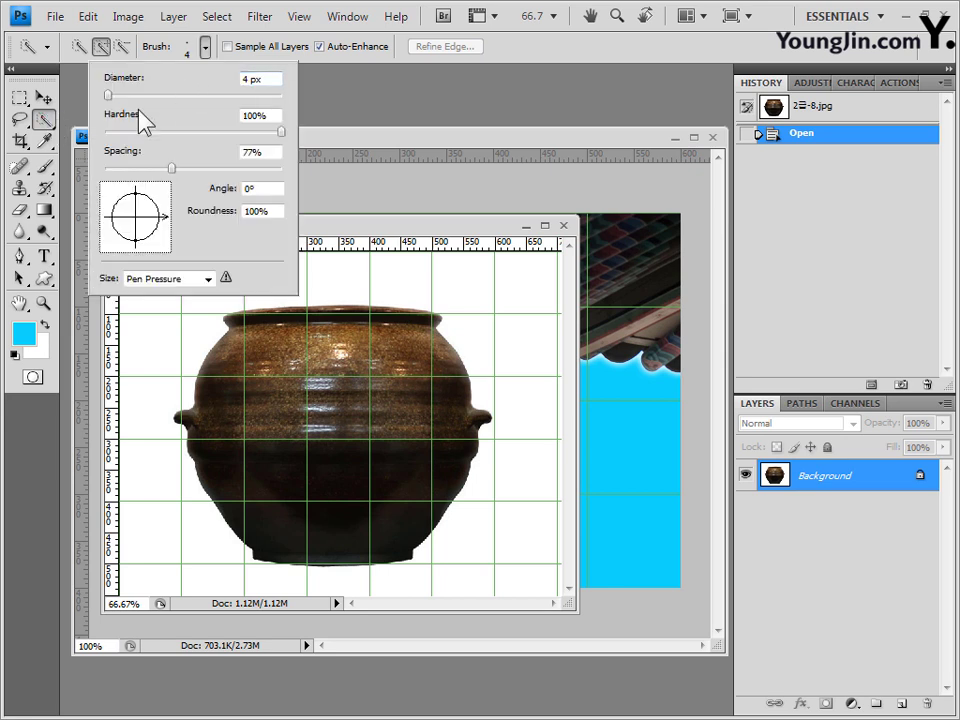
click(325, 361)
drag(396, 446, 302, 441)
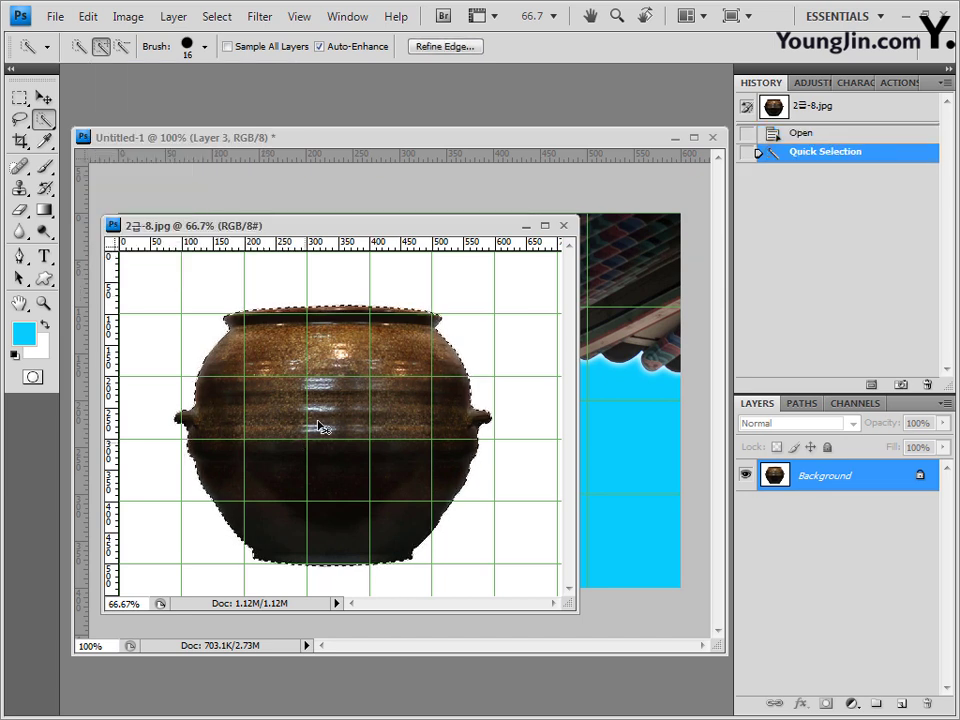
Copy the selected jar and paste it into the Untitled-1 composition as a new layer
drag(413, 226, 500, 318)
click(497, 138)
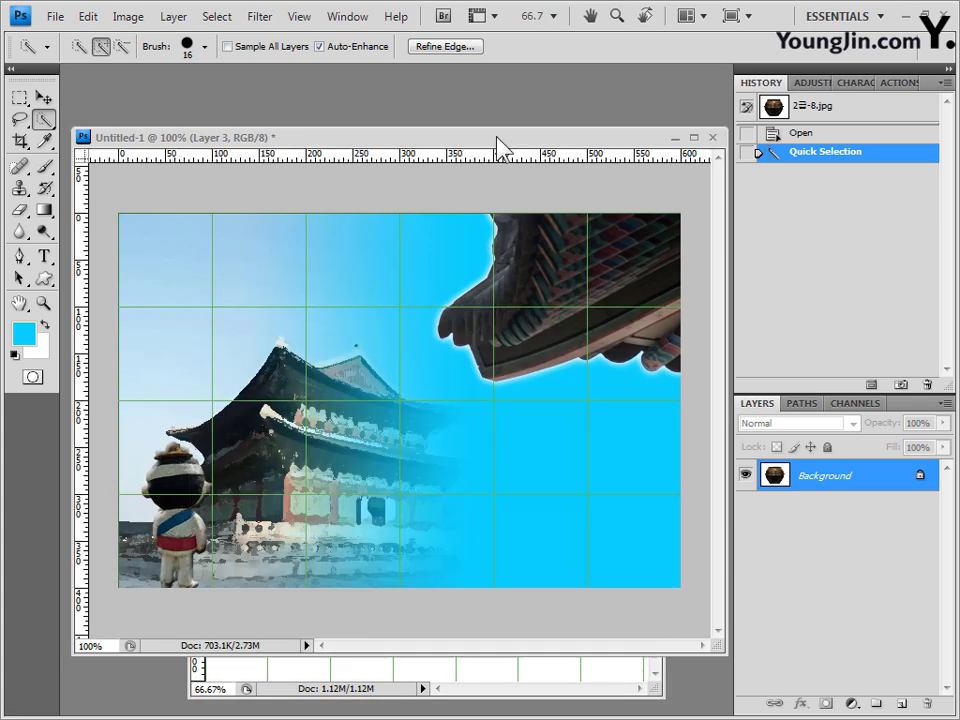
key(ctrl+v)
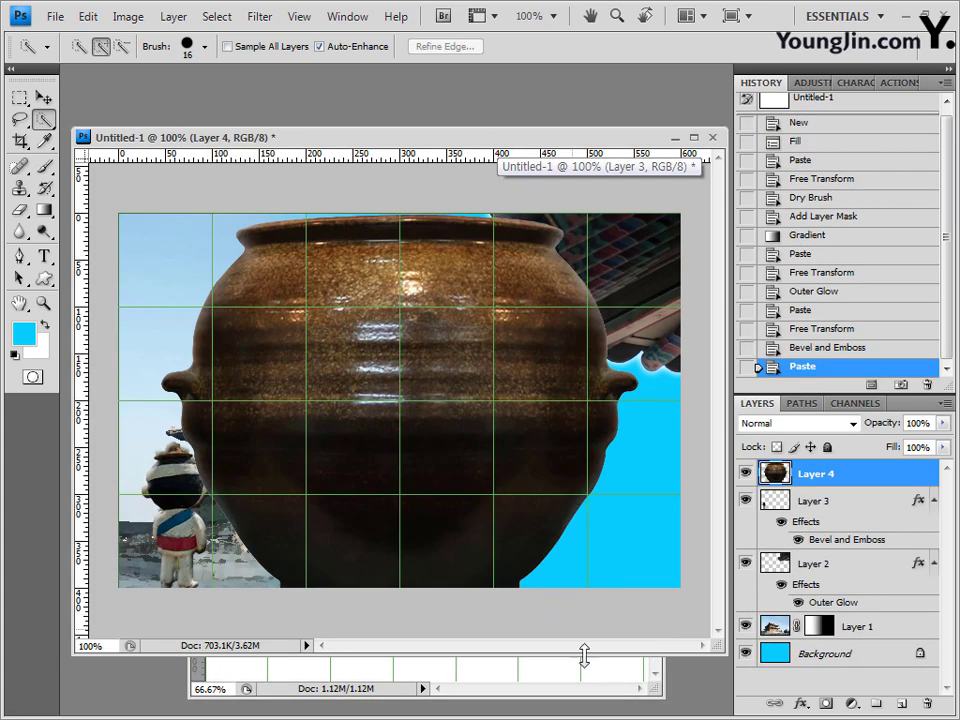
click(583, 655)
click(490, 245)
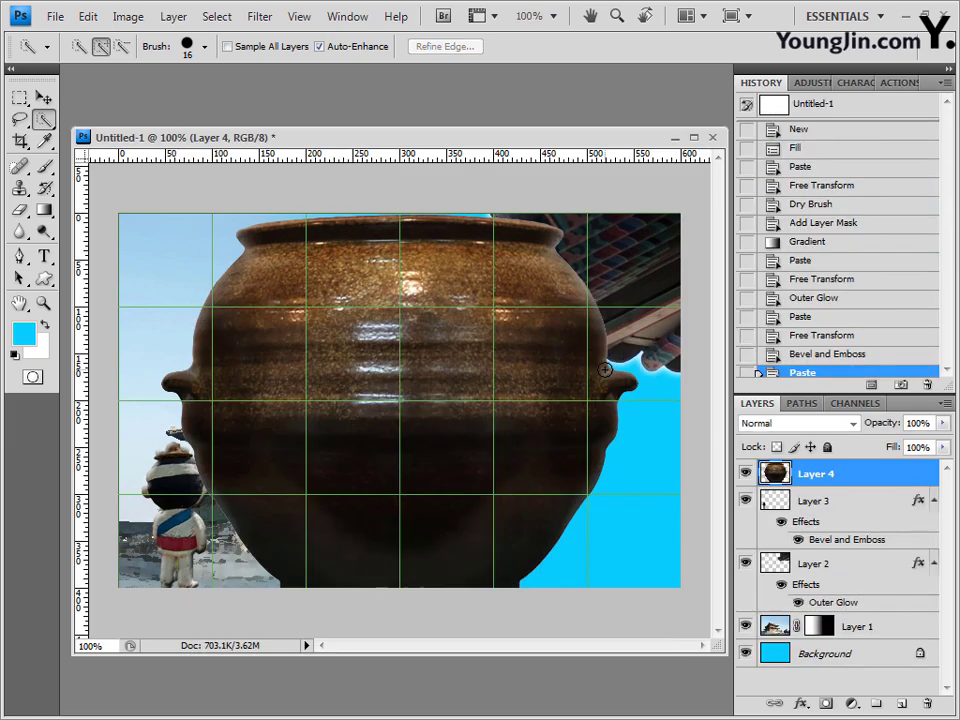
Scale the jar to about 30% width and 36% height and place it in the canvas's lower-right corner, partly below the edge
key(ctrl+t)
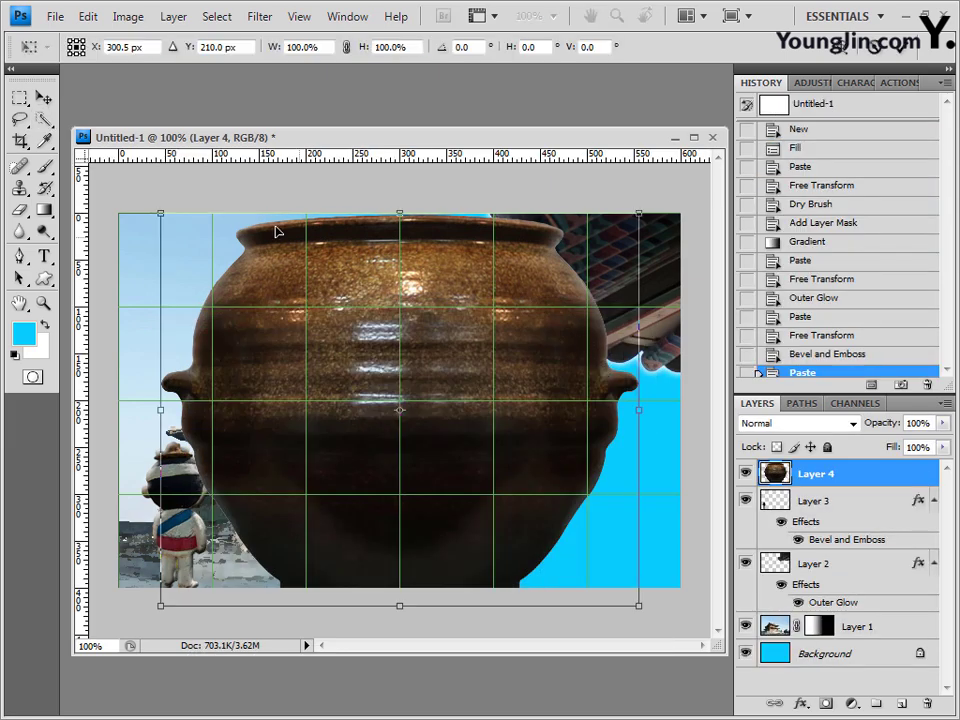
drag(160, 211, 533, 493)
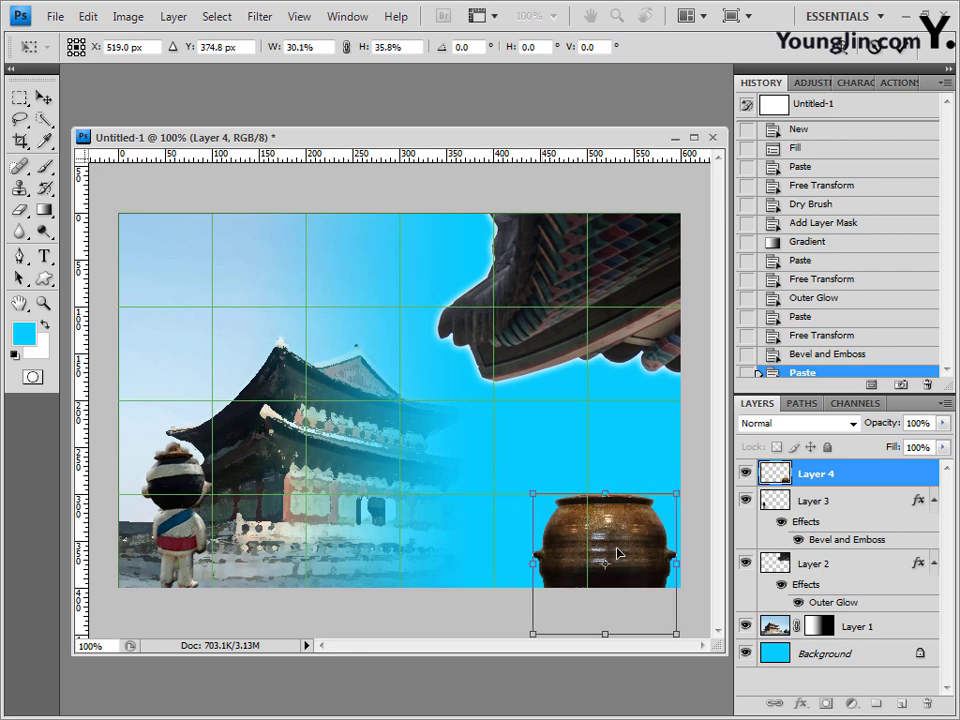
key(Return)
key(w)
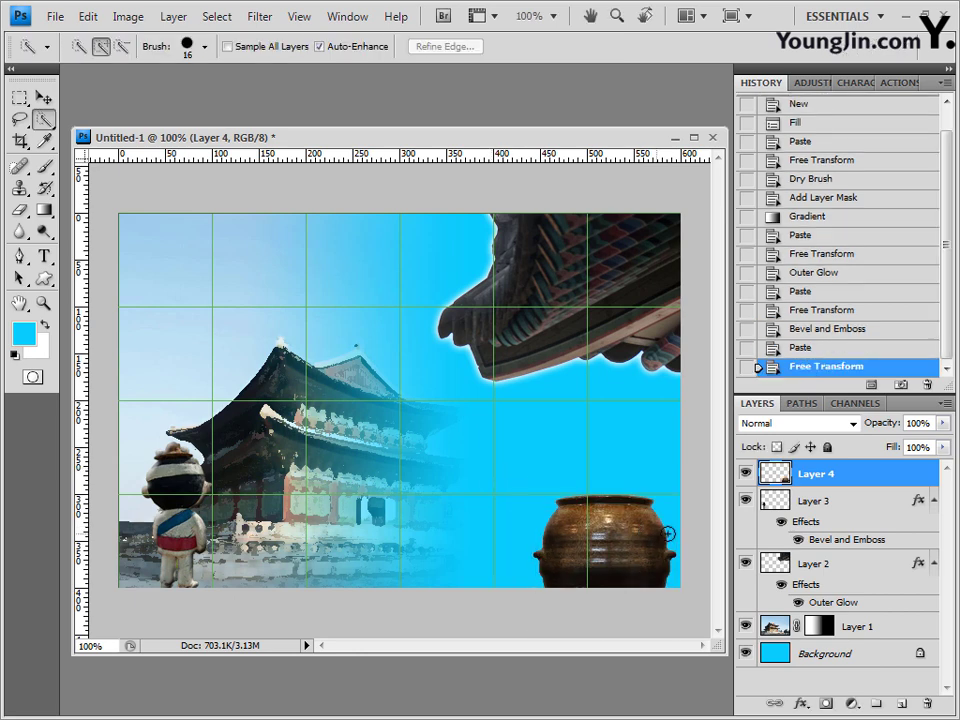
Apply a Drop Shadow layer style to the jar layer
click(803, 704)
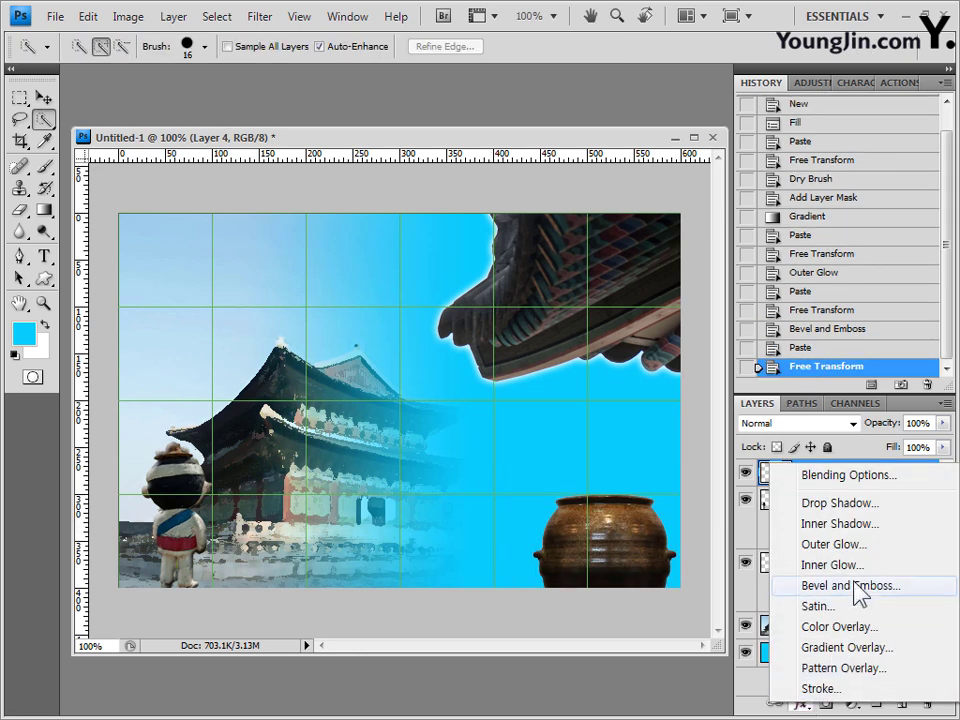
click(858, 505)
click(623, 229)
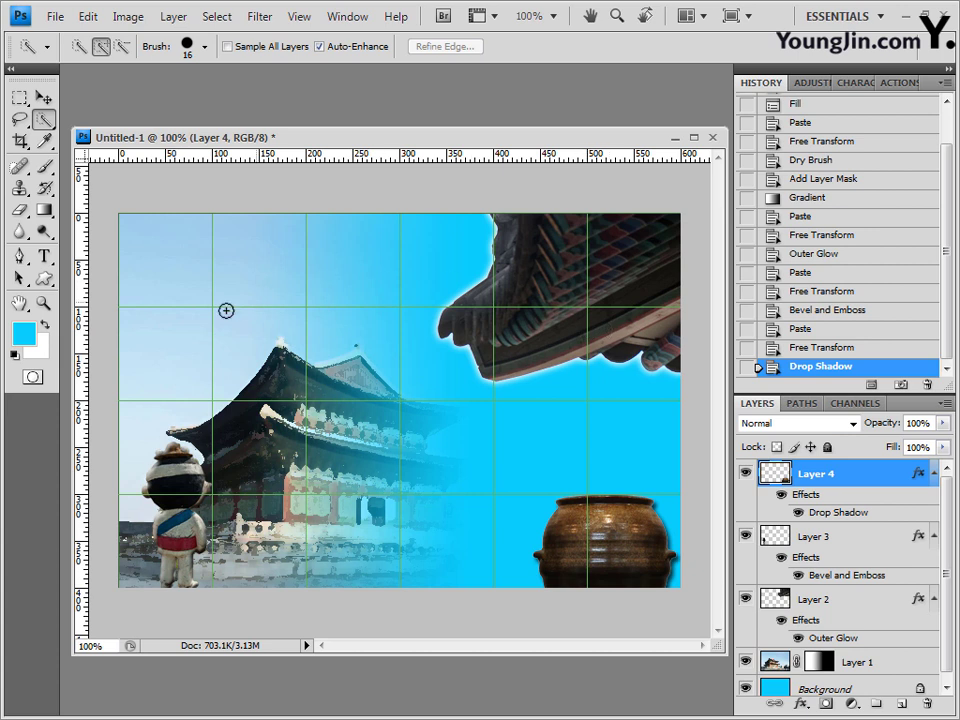
Replace the custom shapes with the Ornaments set and choose the round flower ornament for a shape layer
click(44, 279)
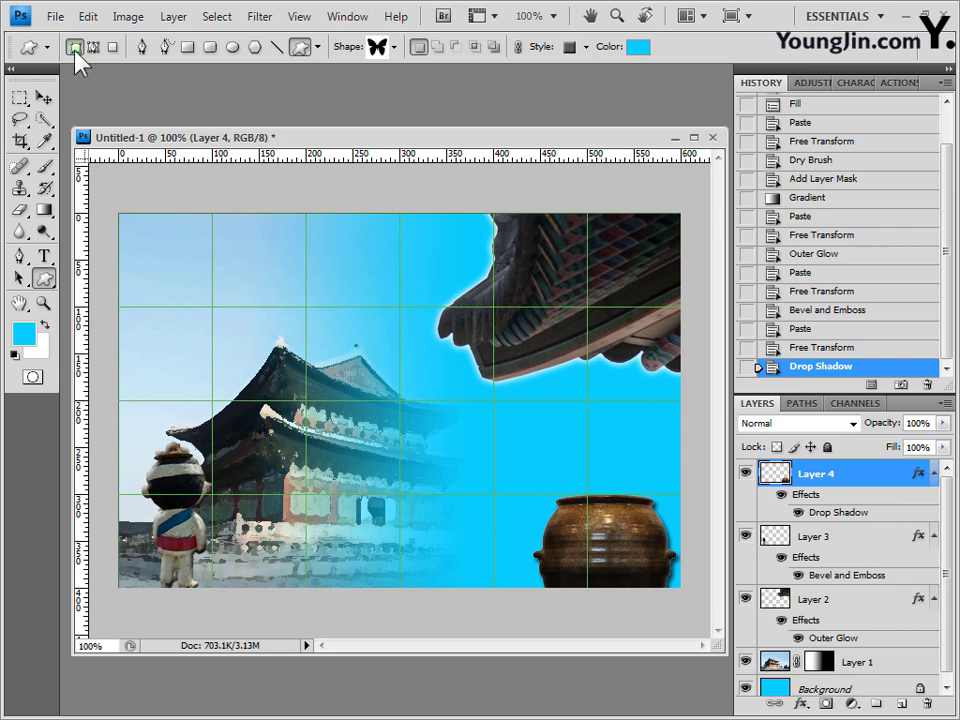
click(395, 47)
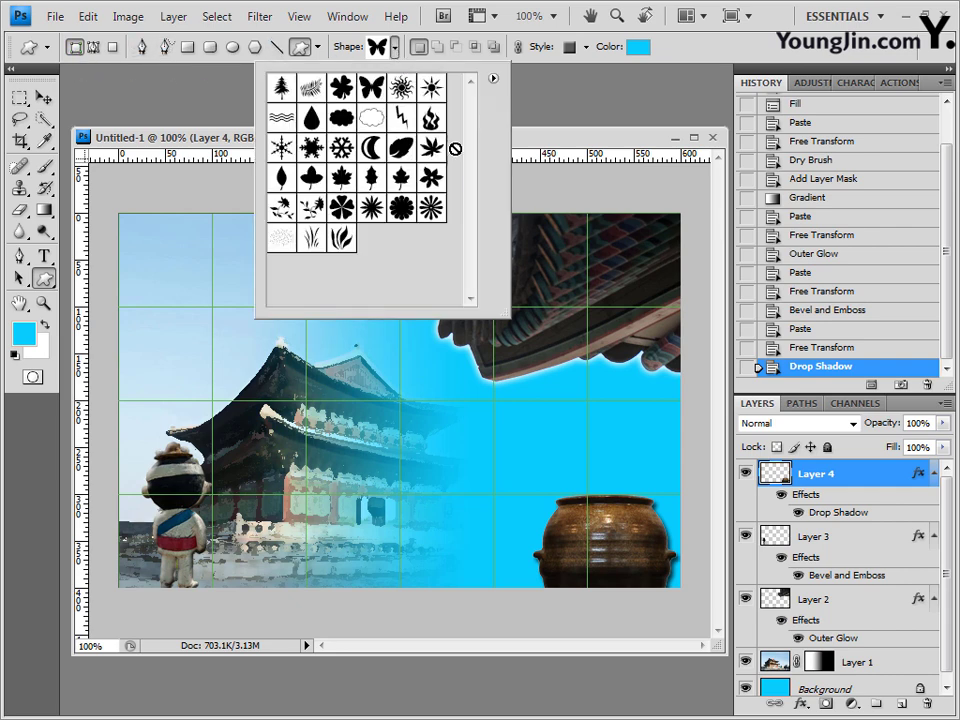
click(493, 79)
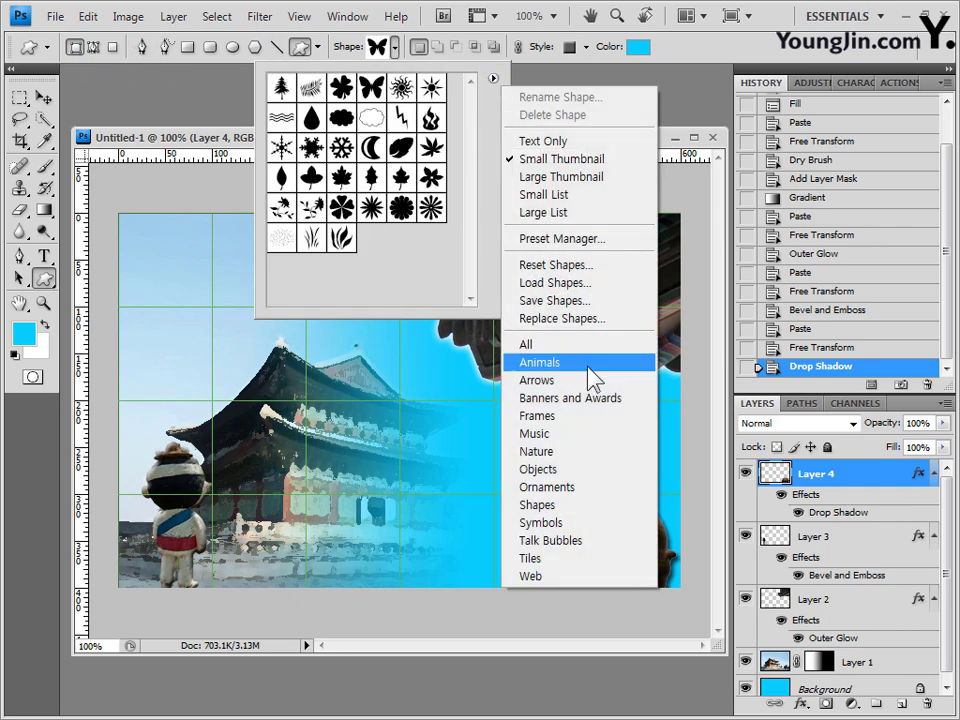
click(580, 488)
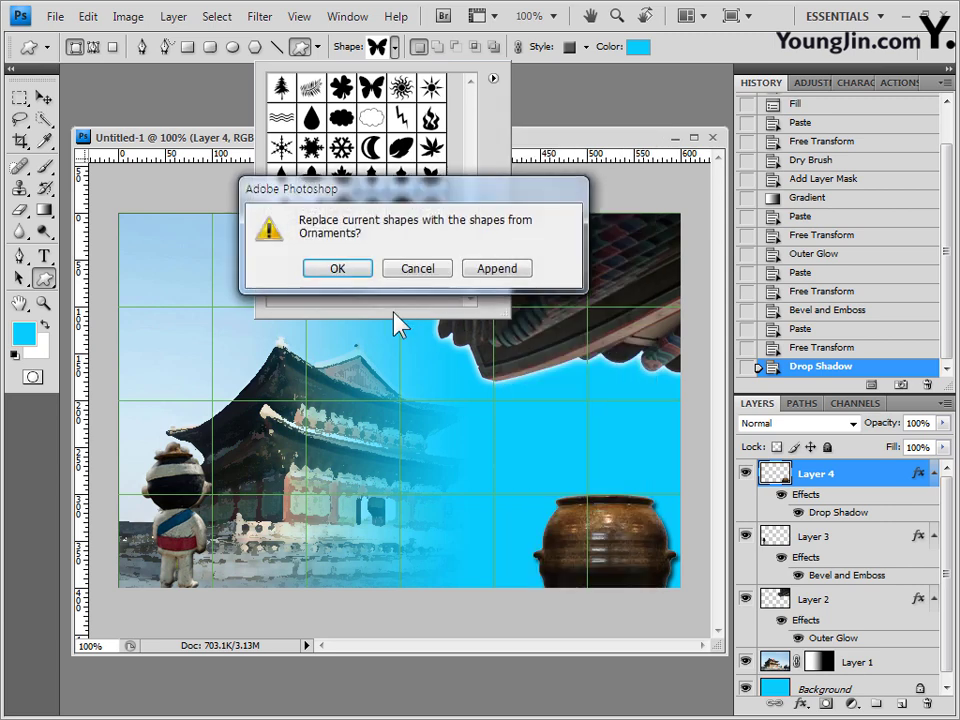
click(338, 268)
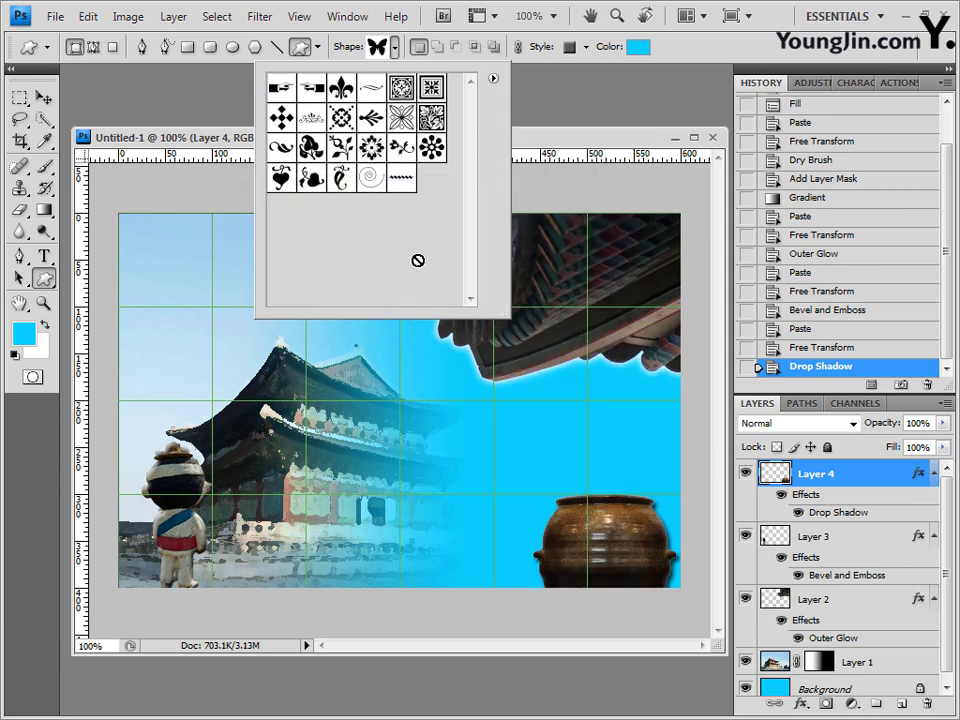
click(282, 117)
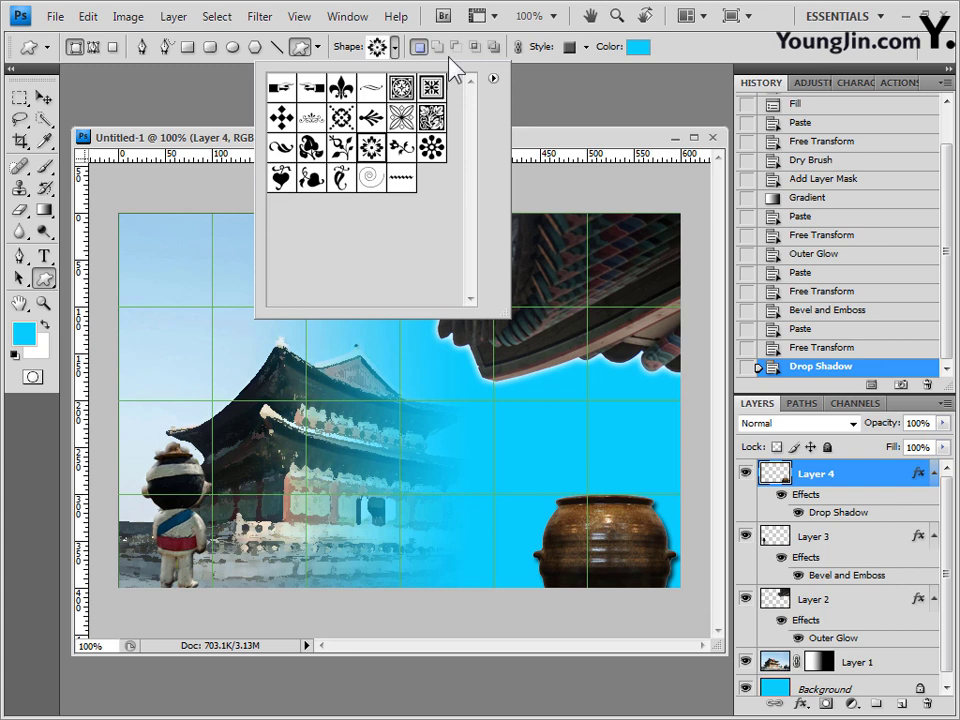
Set the custom shape's style to none and its fill color to ccffff
click(584, 47)
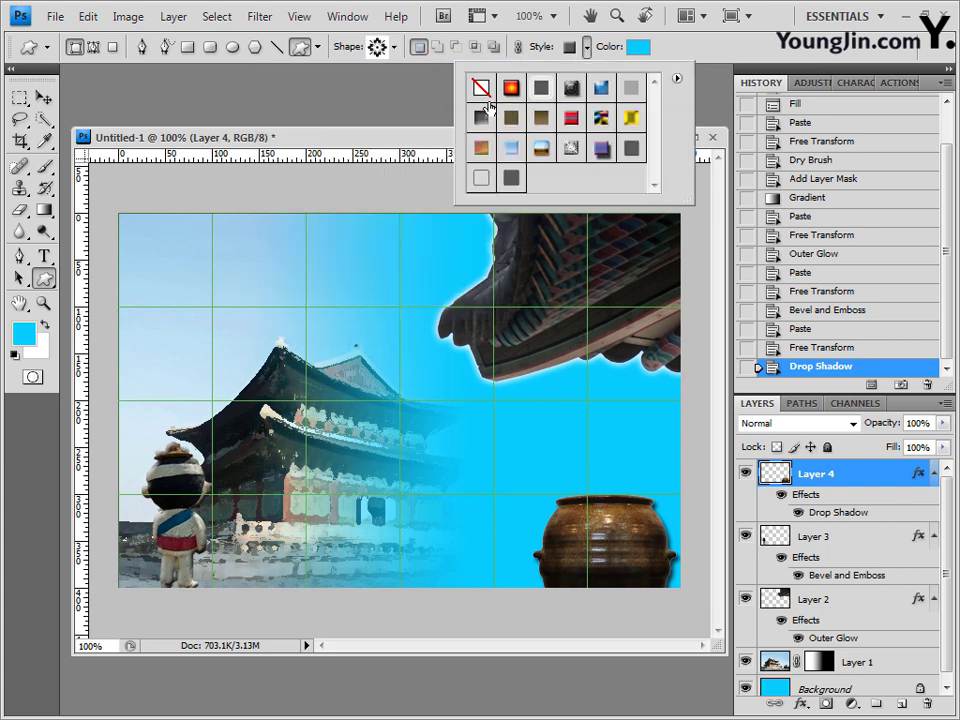
click(637, 50)
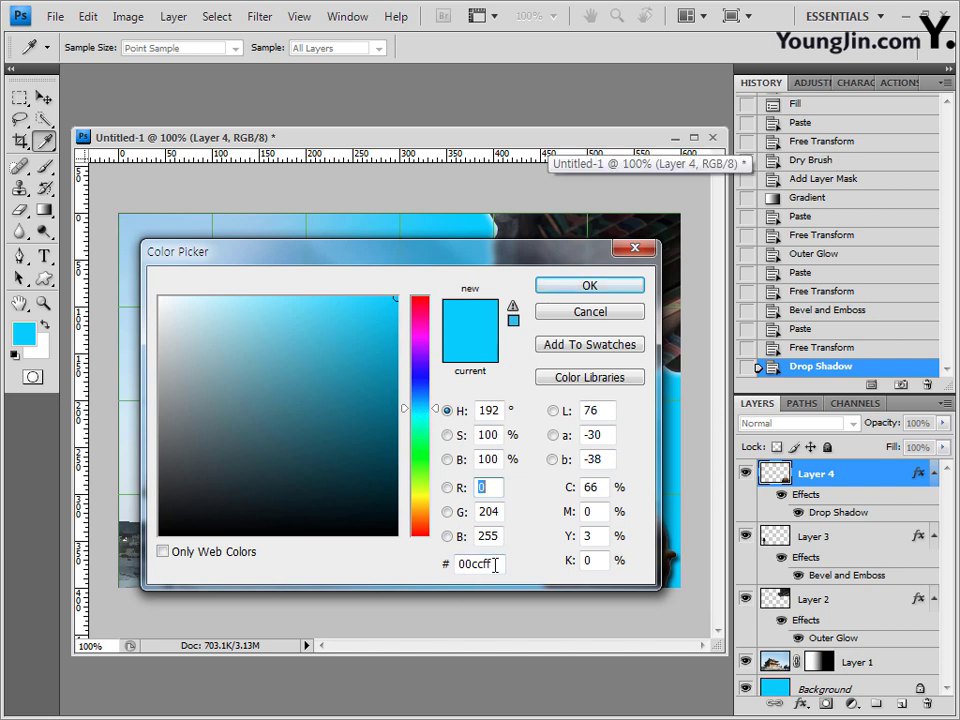
drag(494, 565, 422, 555)
text(ccffff)
click(607, 287)
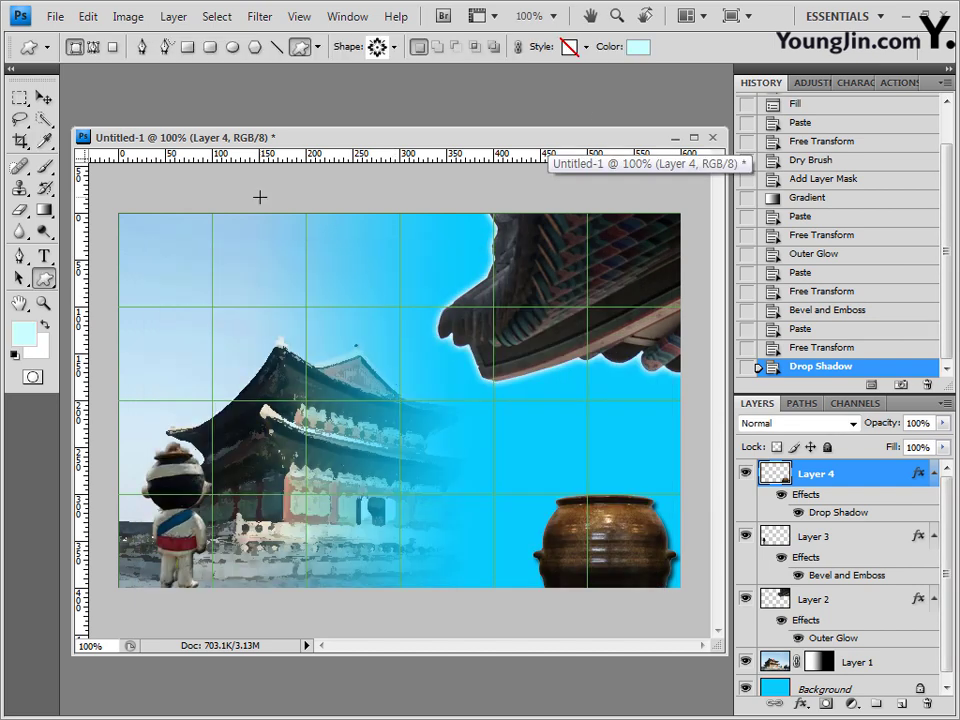
Draw the flower ornament above the palace roof, scale it to about 100.7% and center it near X 211 px, Y 49 px
drag(260, 197, 403, 332)
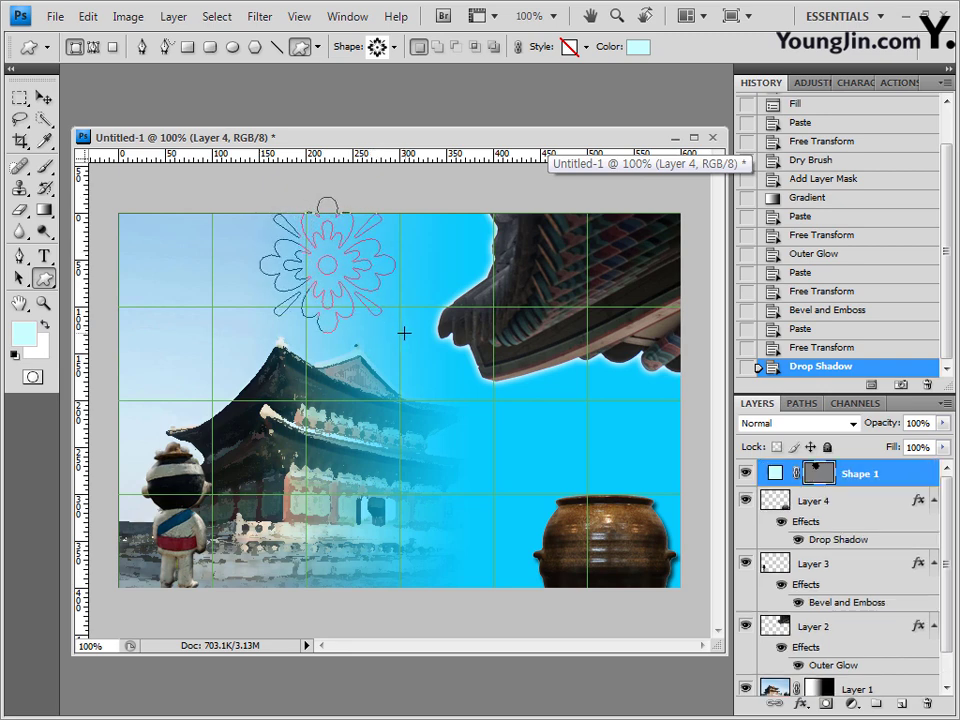
key(ctrl+t)
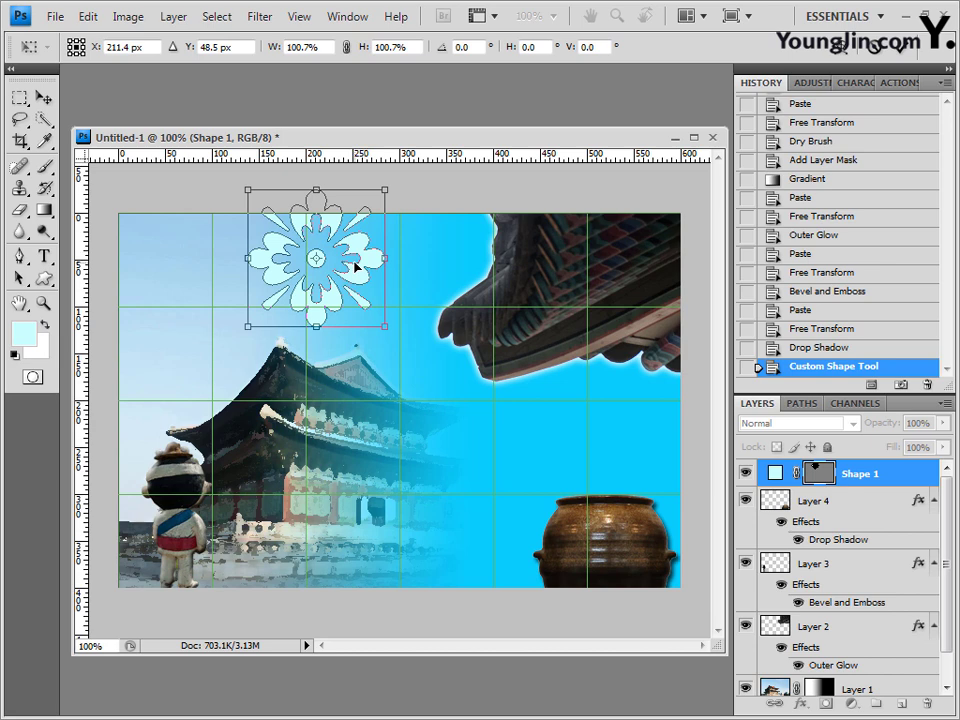
key(Return)
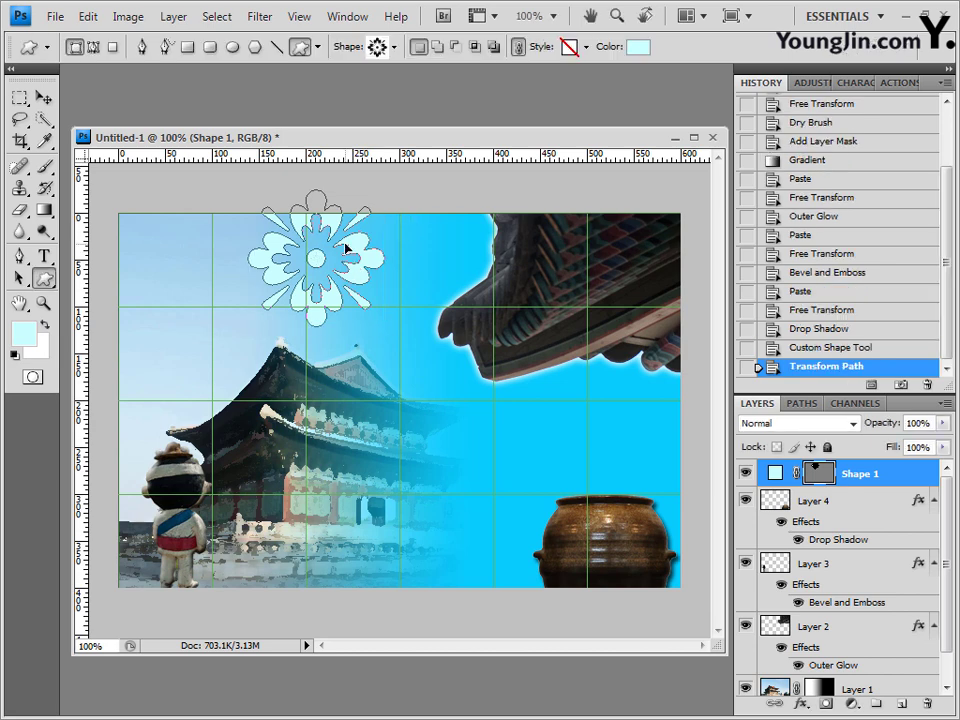
Apply an Outer Glow layer style to the flower ornament's shape layer and duplicate the layer
click(801, 706)
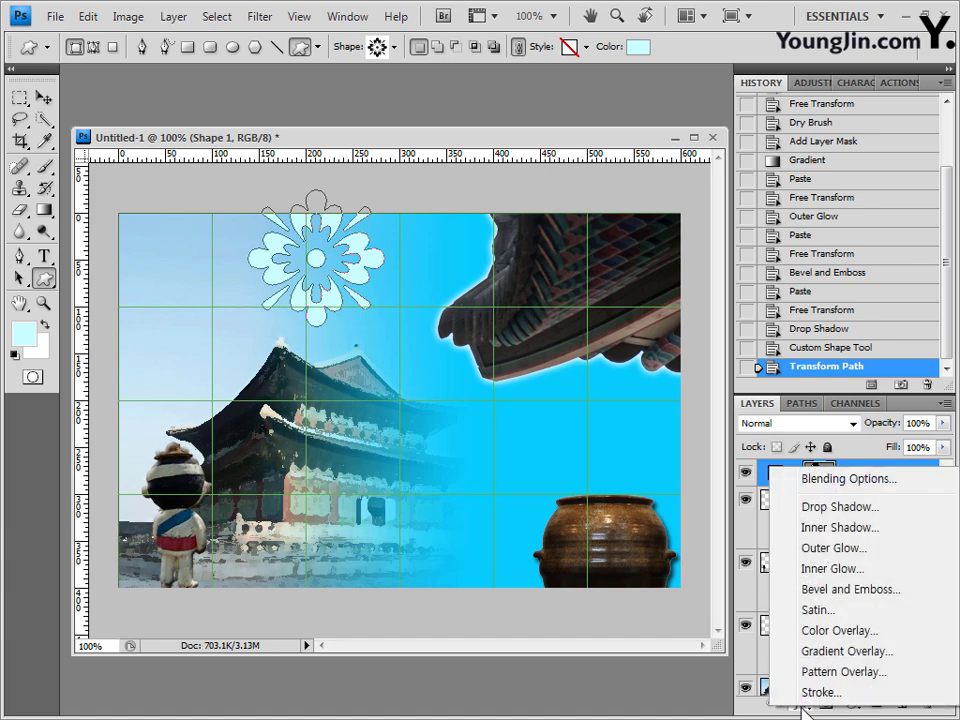
click(850, 553)
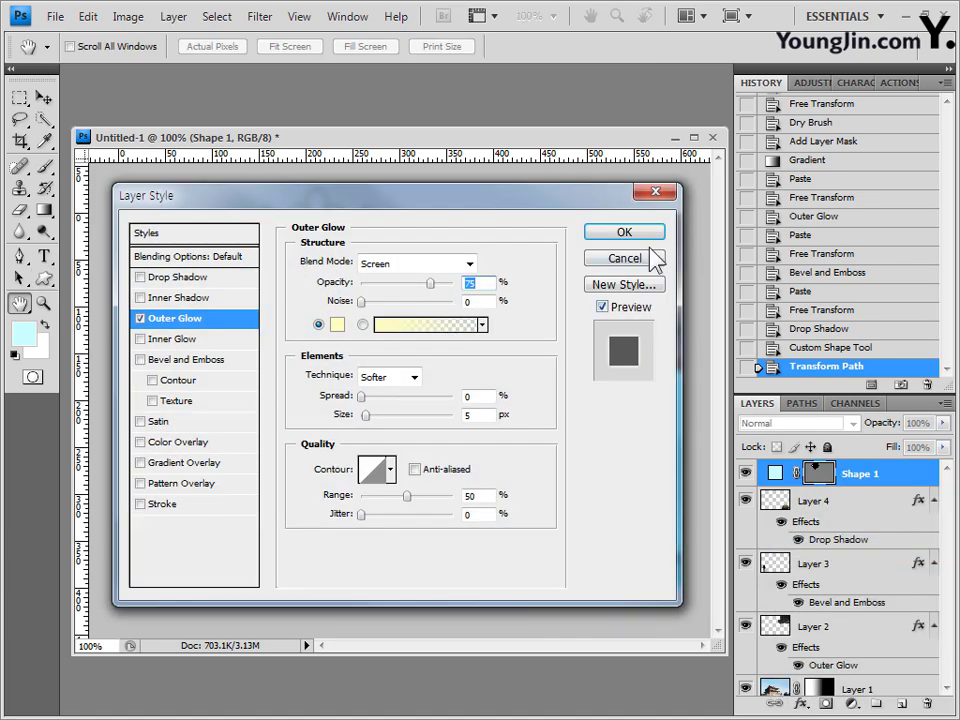
click(650, 238)
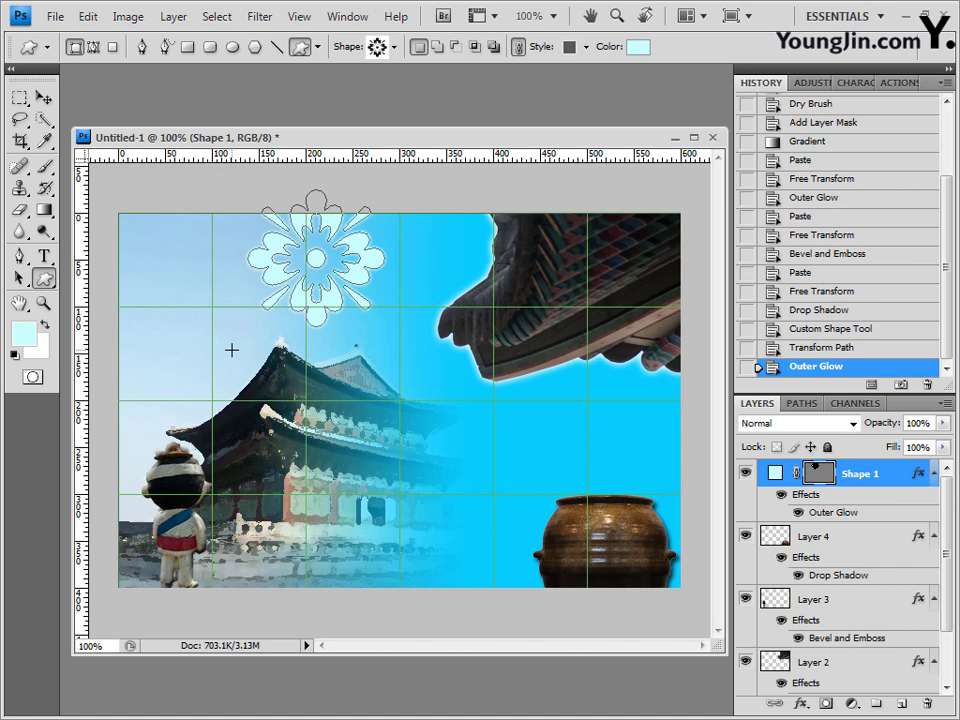
key(ctrl+j)
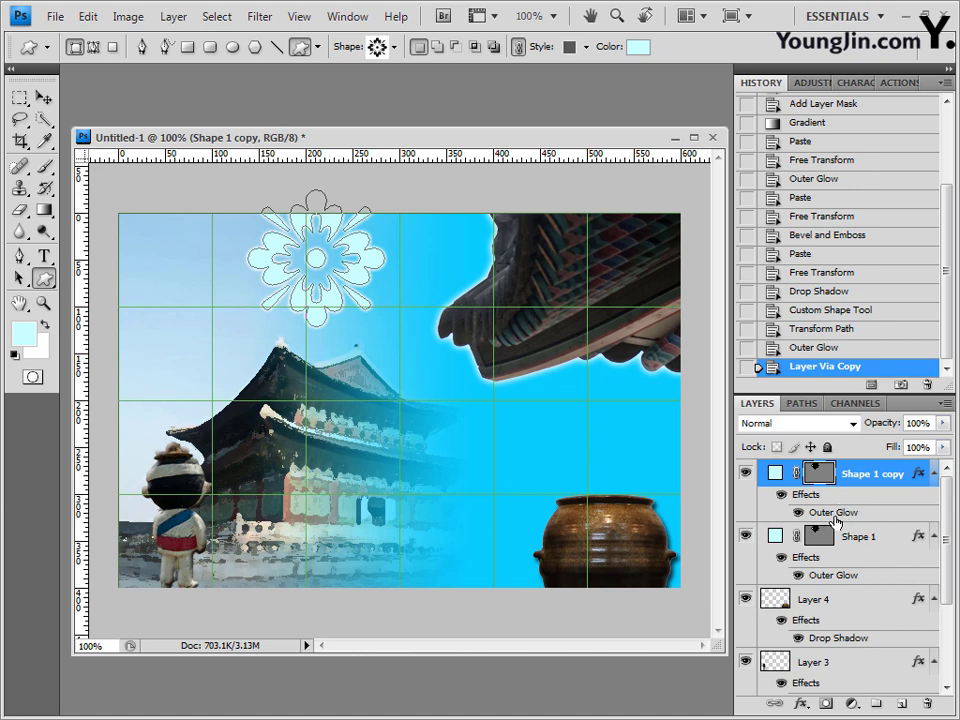
Move the duplicated flower ornament beside the palace roof, scale it to 65% and center it near X 62 px, Y 165 px
key(Return)
click(43, 97)
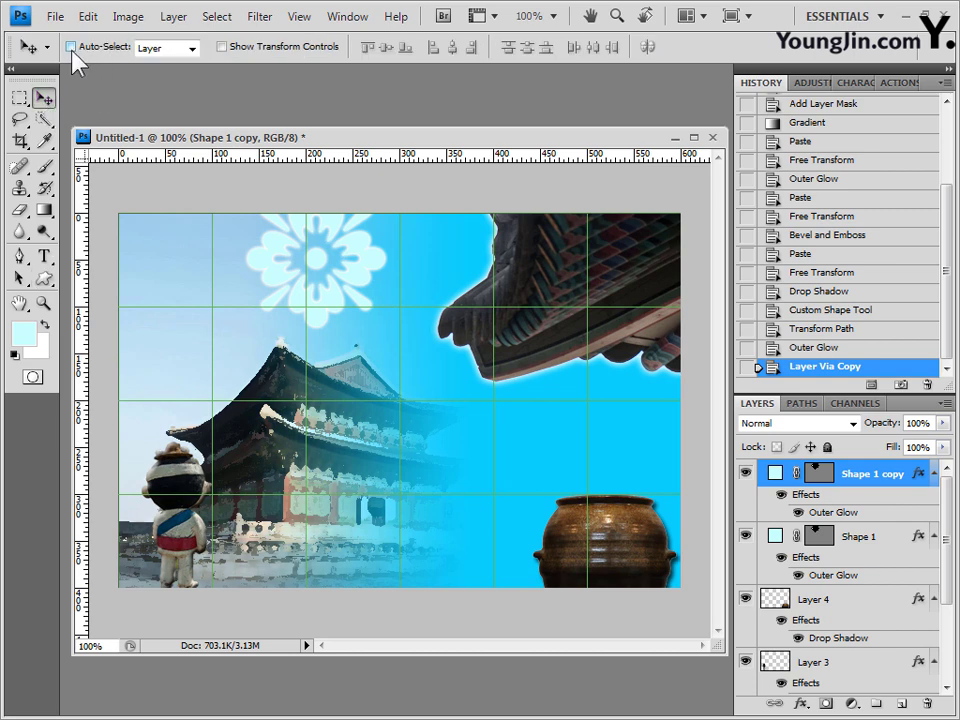
drag(340, 245, 317, 284)
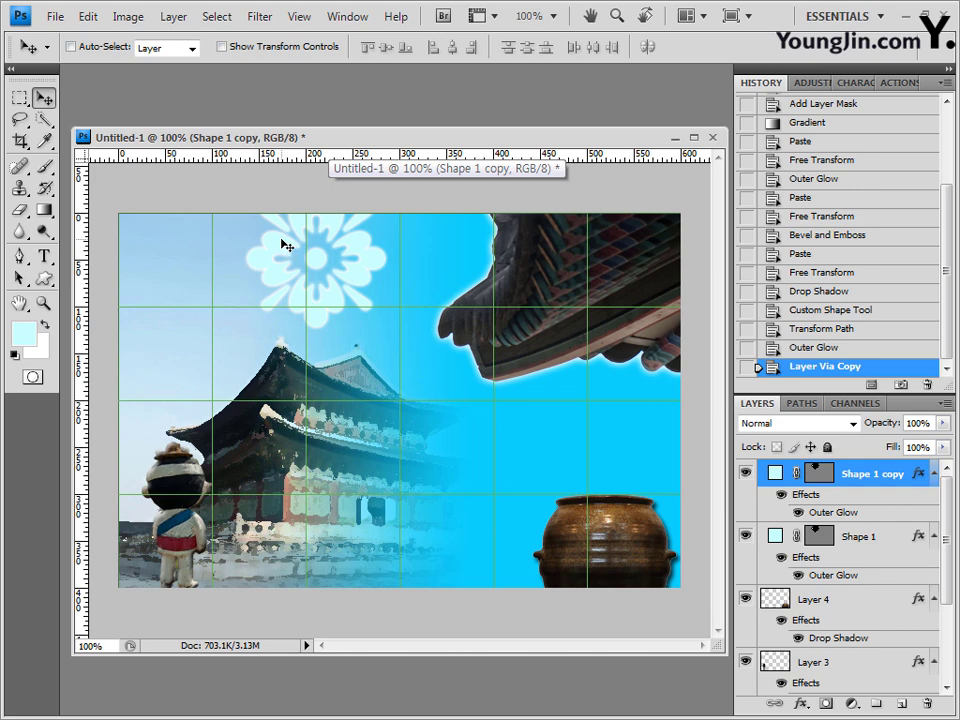
drag(285, 243, 176, 354)
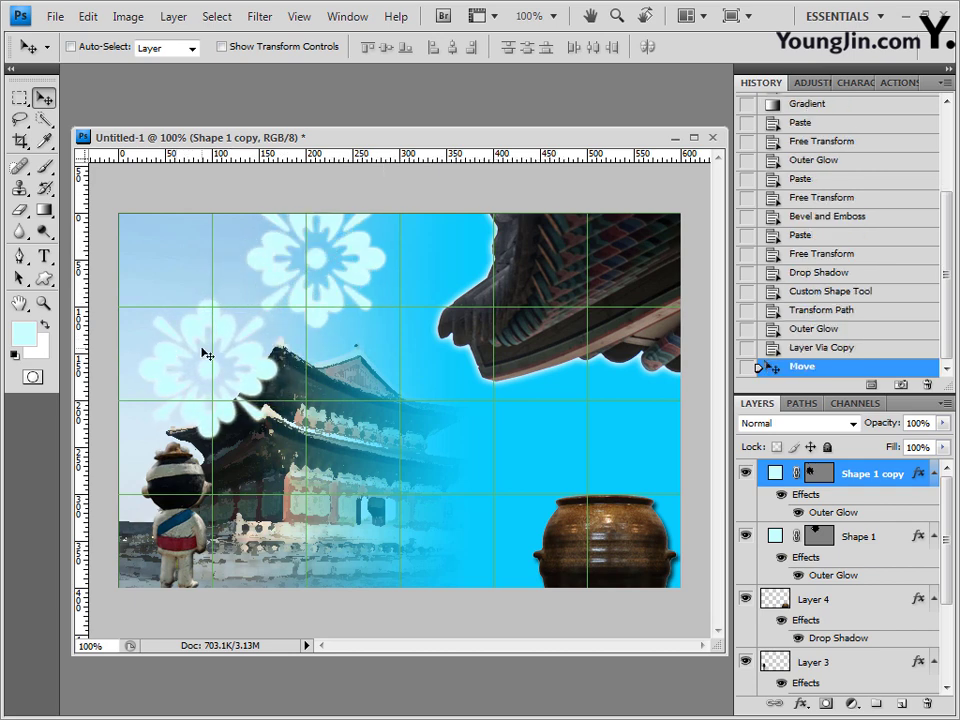
key(ctrl+t)
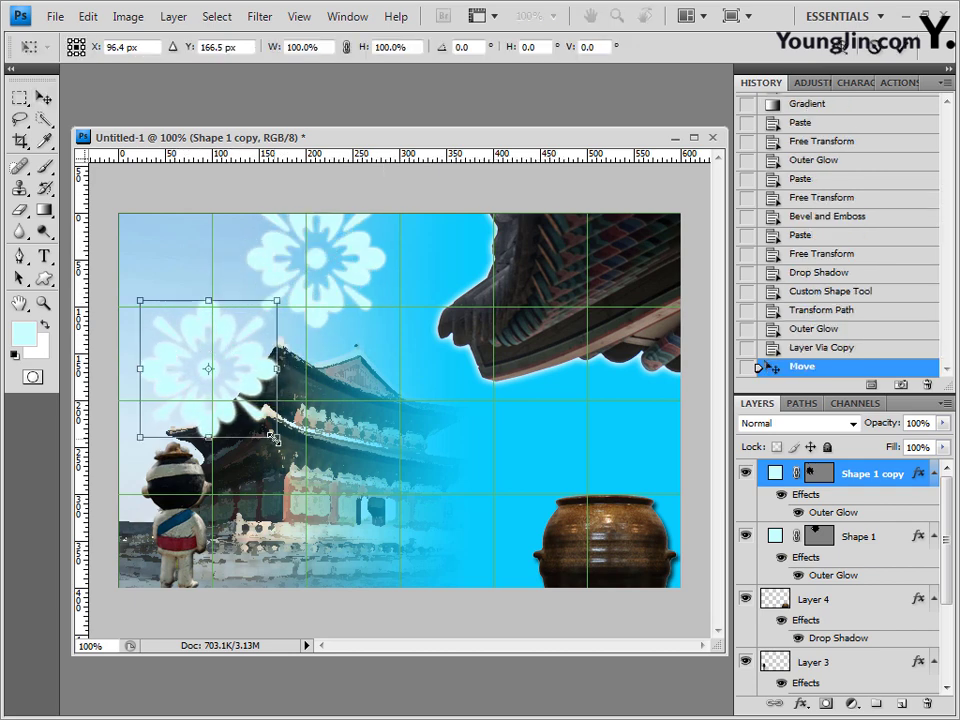
drag(272, 438, 244, 424)
drag(244, 367, 220, 367)
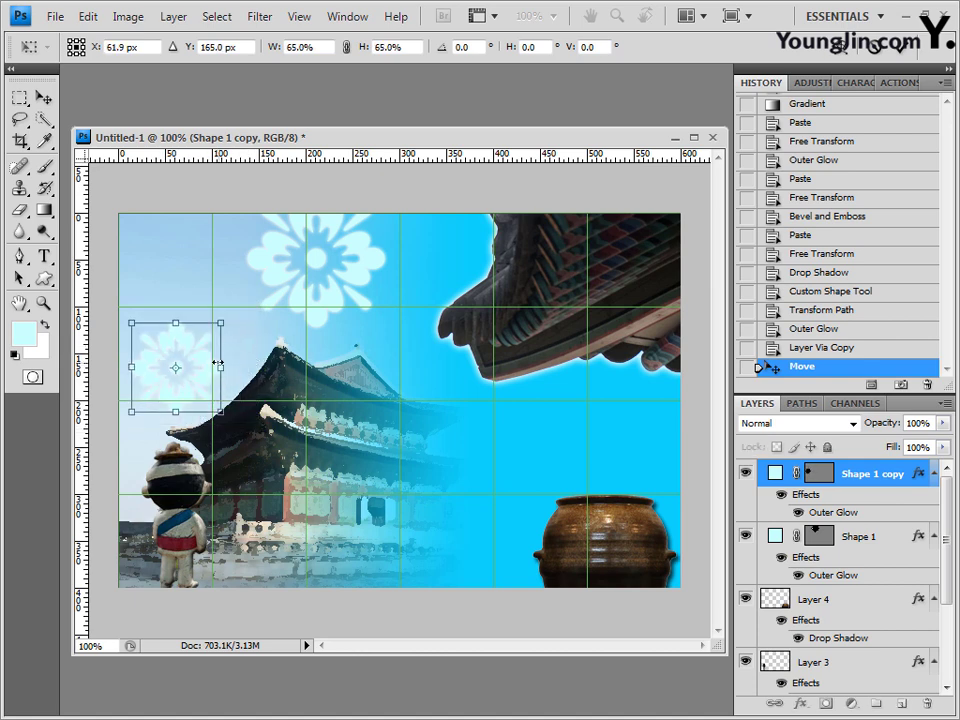
key(Return)
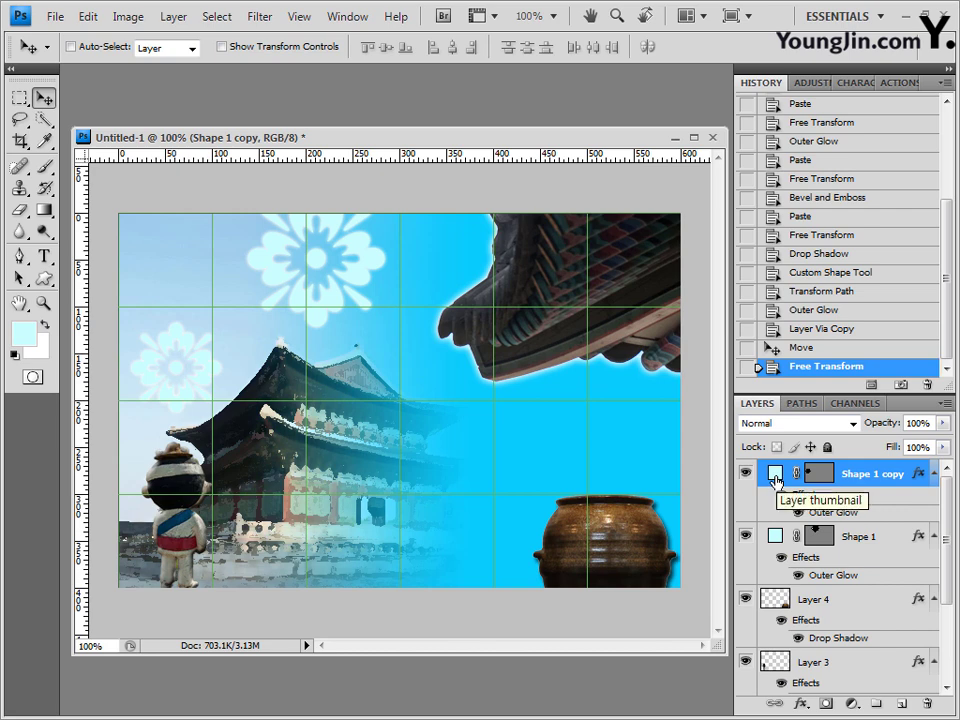
Change the fill color of the smaller flower ornament to 66cccc
double_click(775, 481)
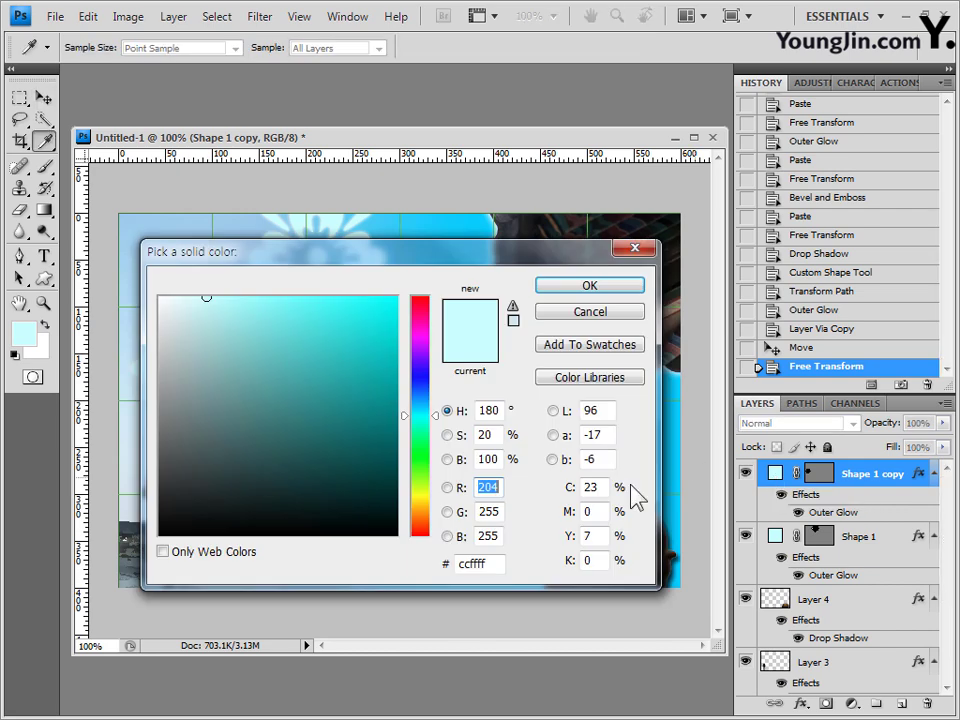
drag(491, 563, 369, 568)
text(66cccc)
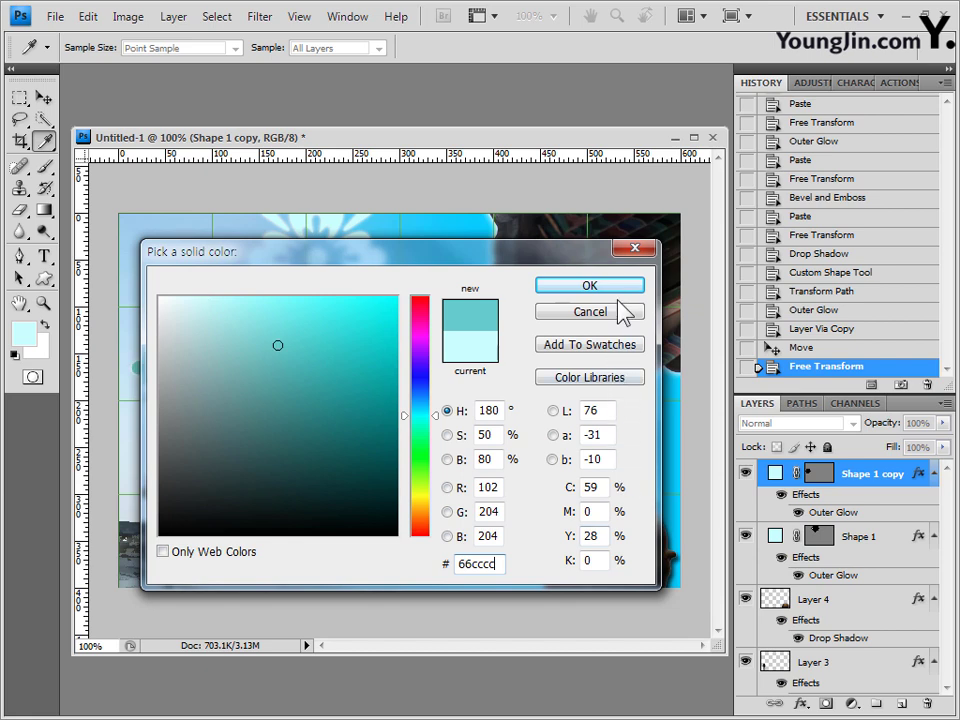
click(617, 287)
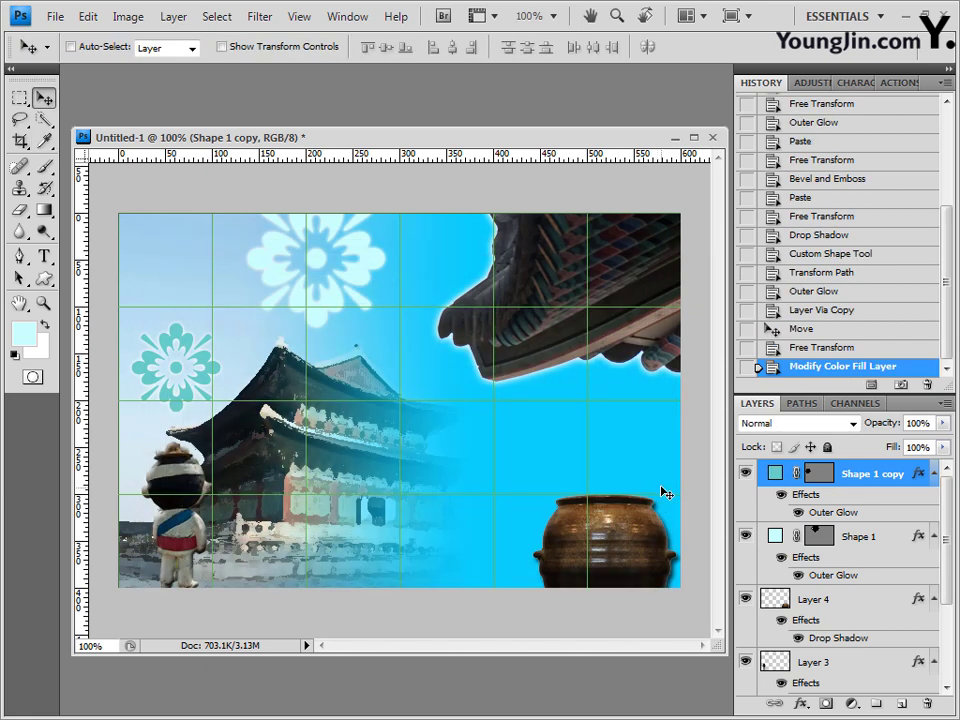
Replace the custom shapes with the Nature set and choose the pointed maple-like leaf for a shape layer
click(43, 279)
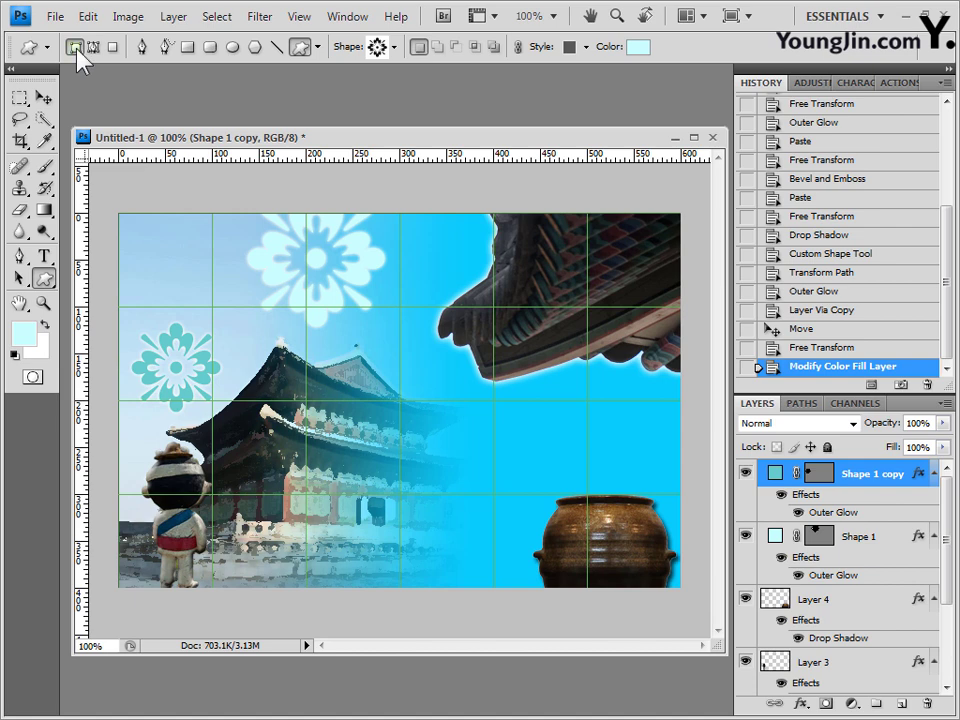
click(395, 50)
click(493, 78)
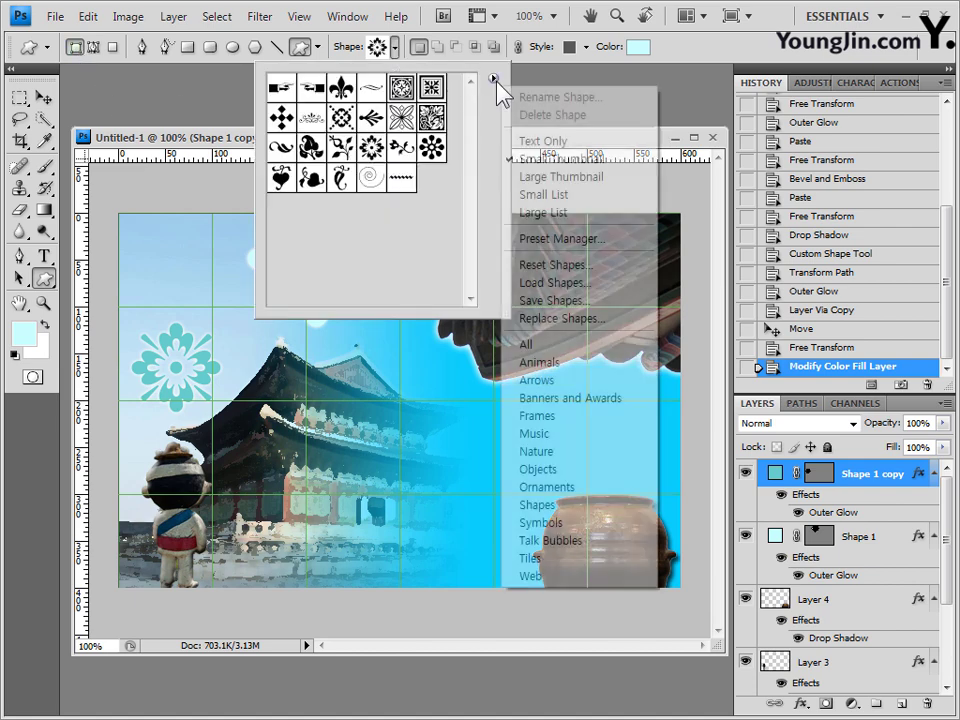
click(562, 457)
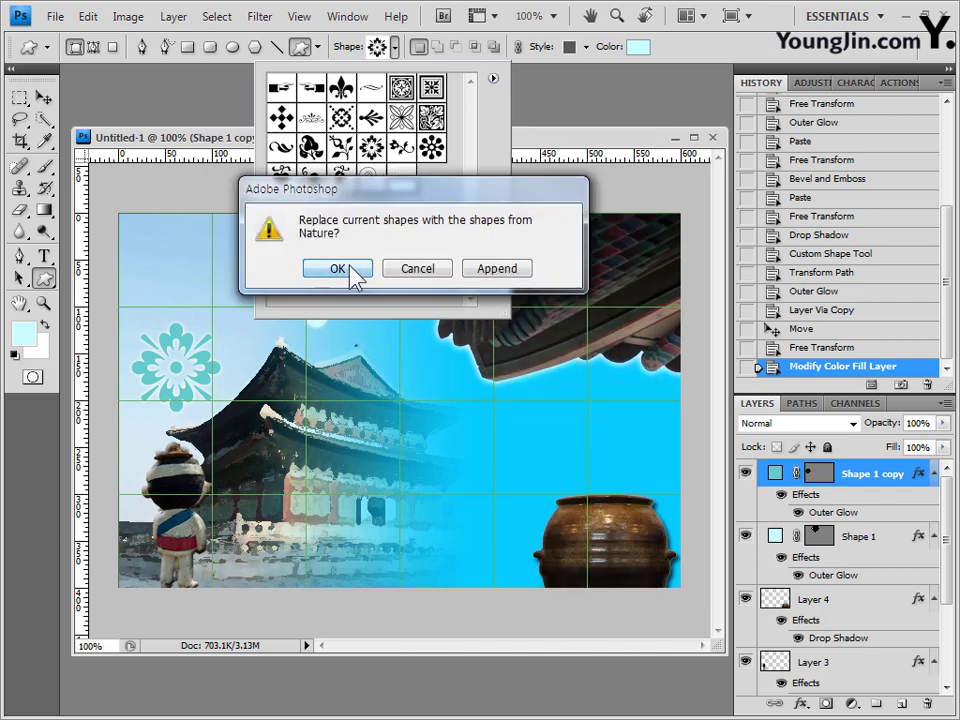
click(344, 268)
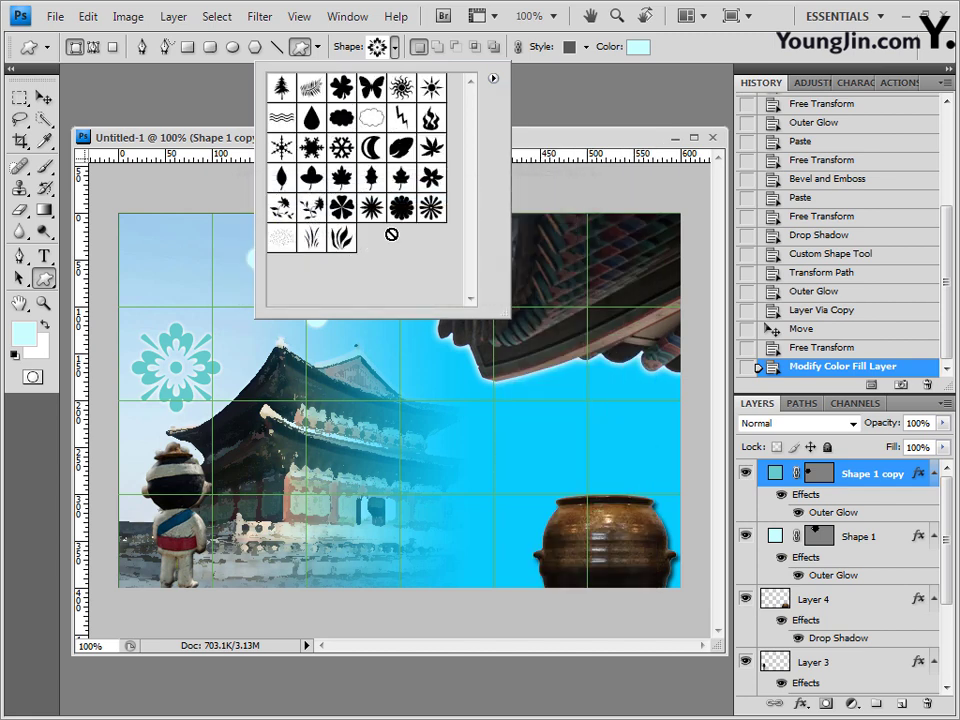
click(427, 155)
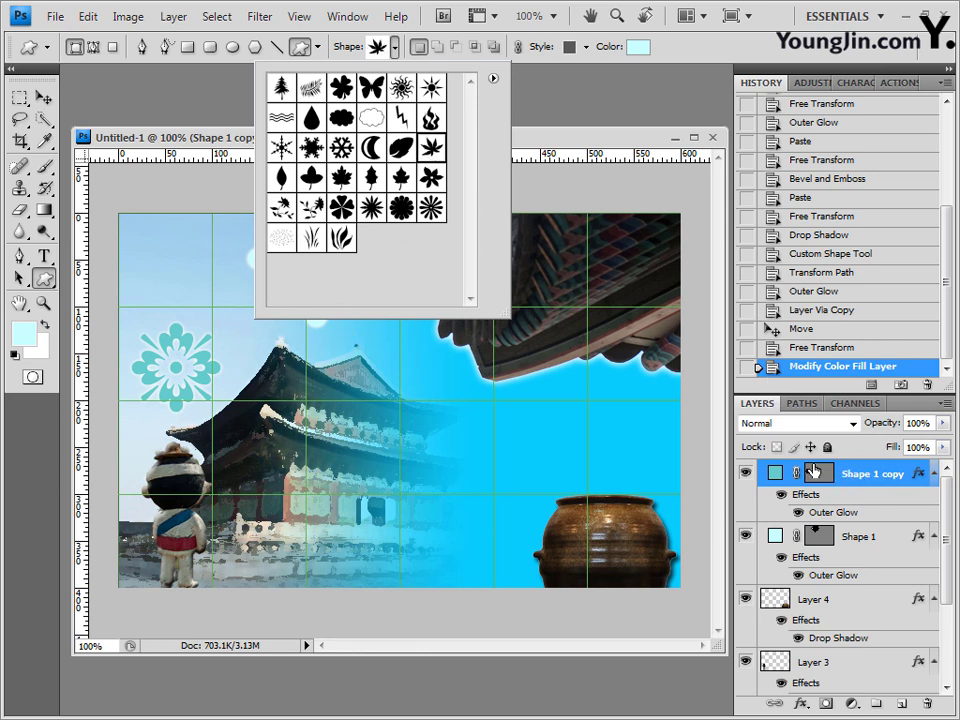
Keep the new shape's properties unlinked from the current layer and set its style to none
click(517, 47)
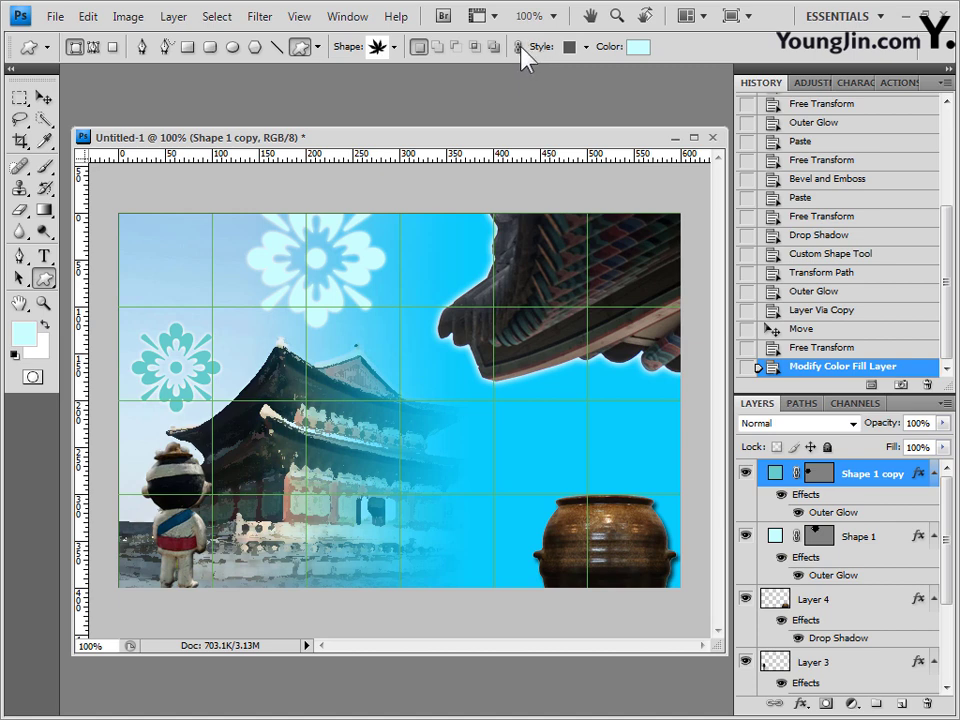
click(586, 47)
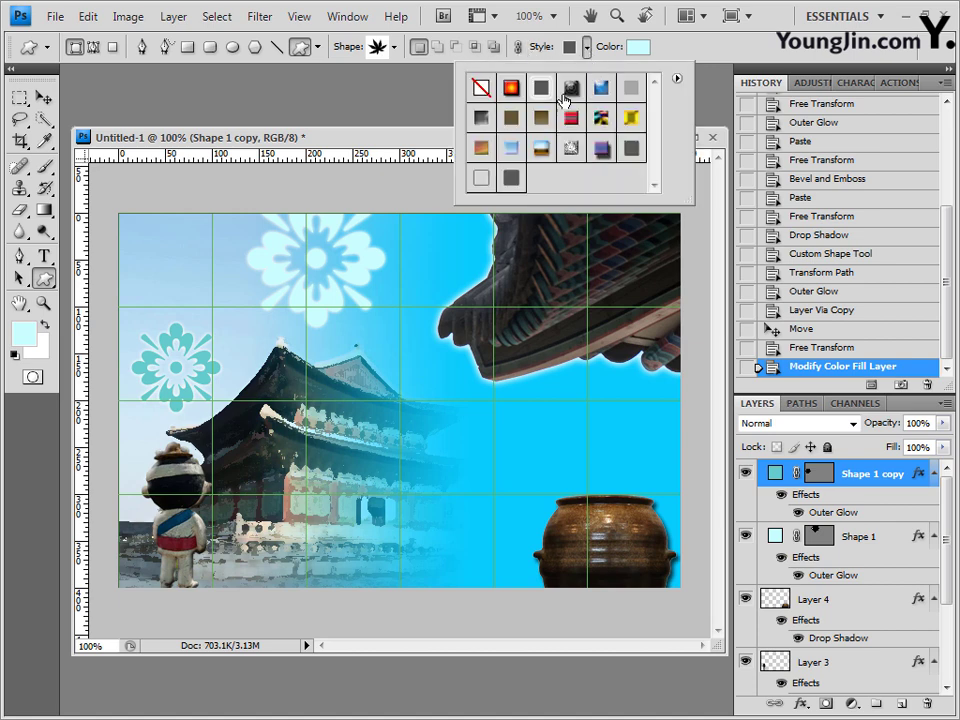
click(481, 88)
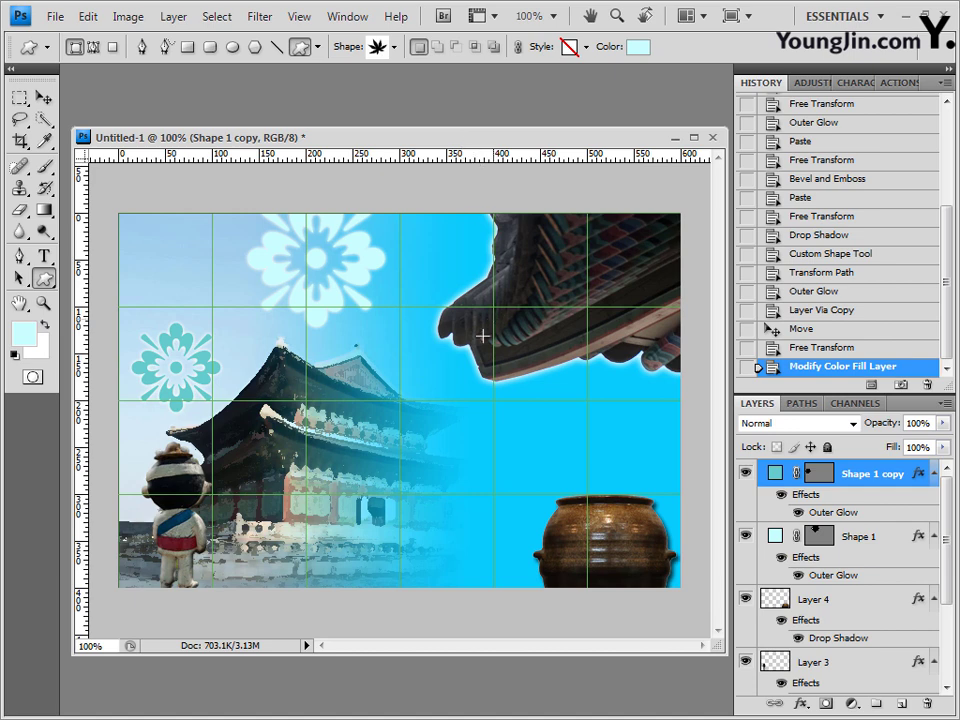
Draw the leaf above the jar, scale it to about 116% by 118% and center it near X 453 px, Y 262 px
drag(519, 421, 567, 466)
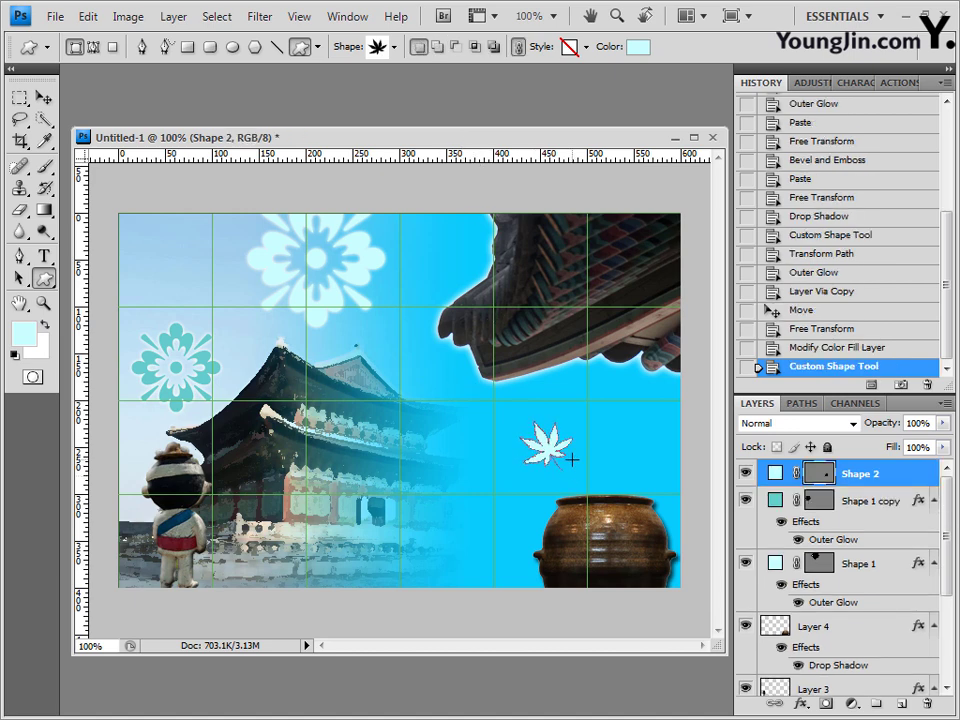
key(ctrl+t)
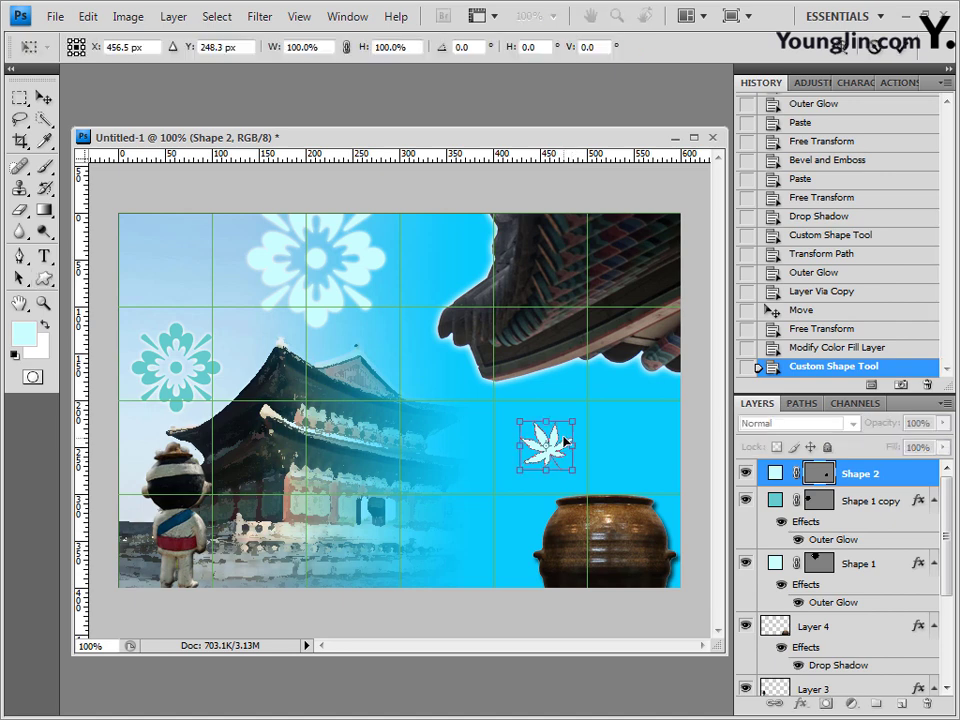
drag(565, 441, 558, 468)
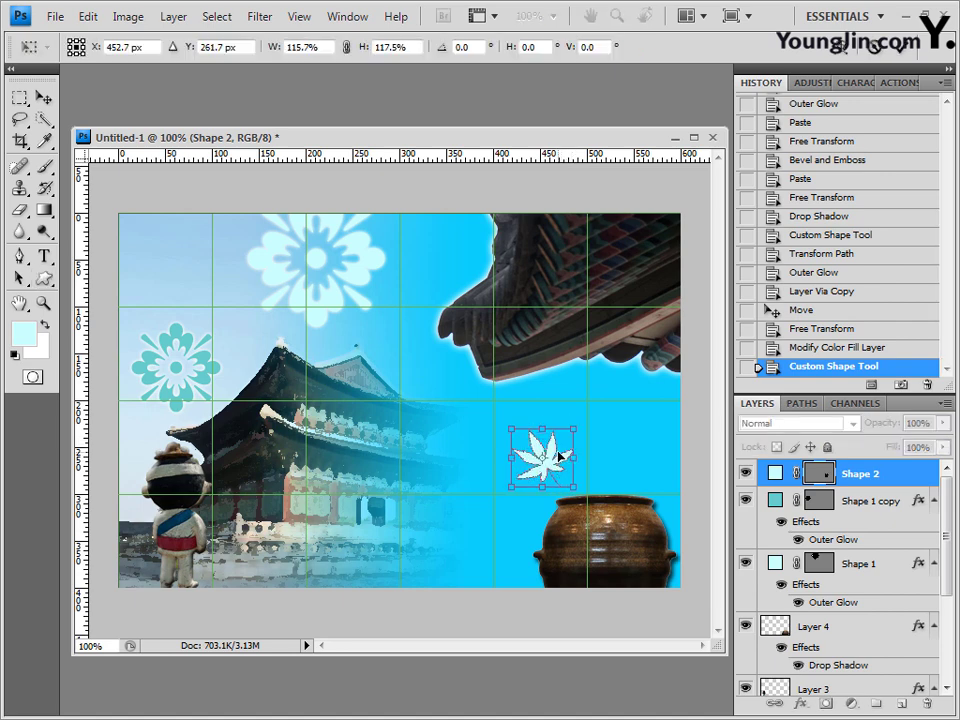
key(Return)
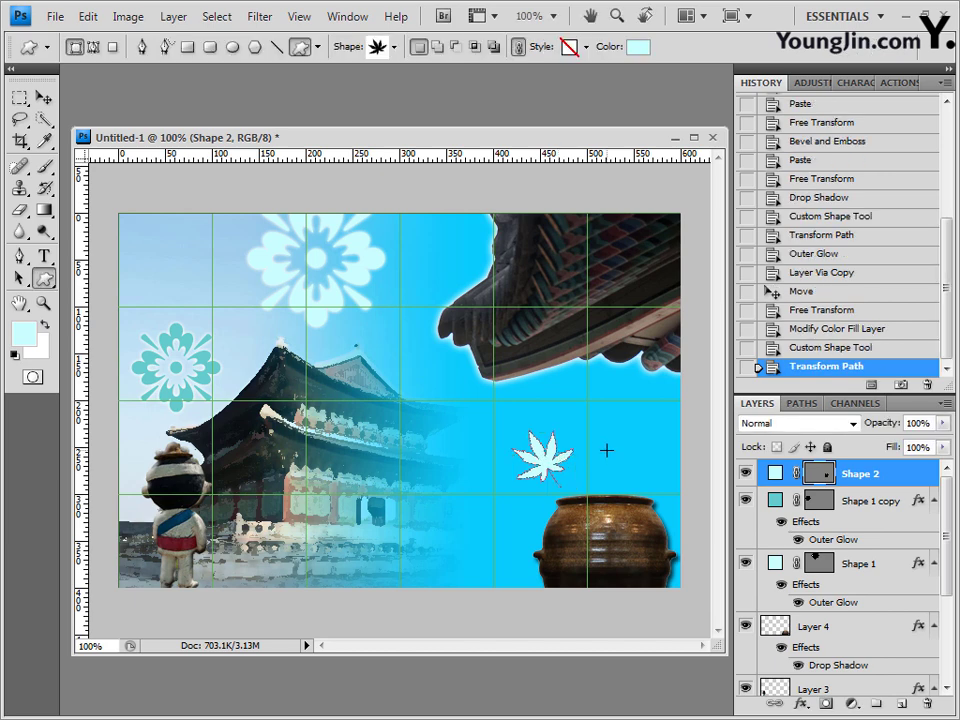
Add a Gradient Overlay to the leaf using the Black, White preset and set the gradient's start color to 993333
click(801, 706)
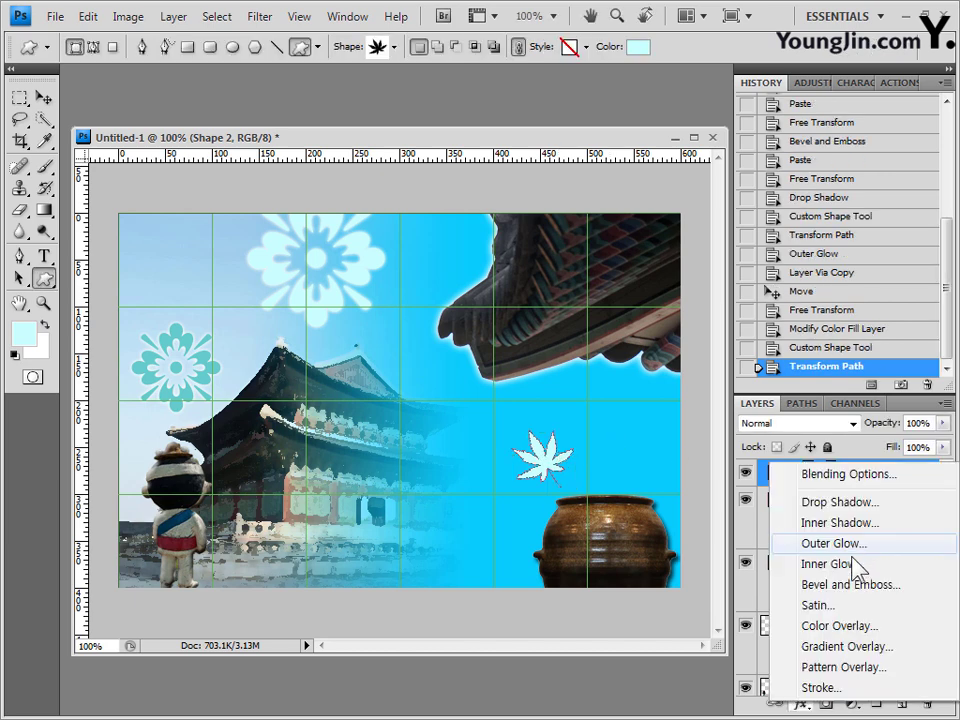
click(855, 645)
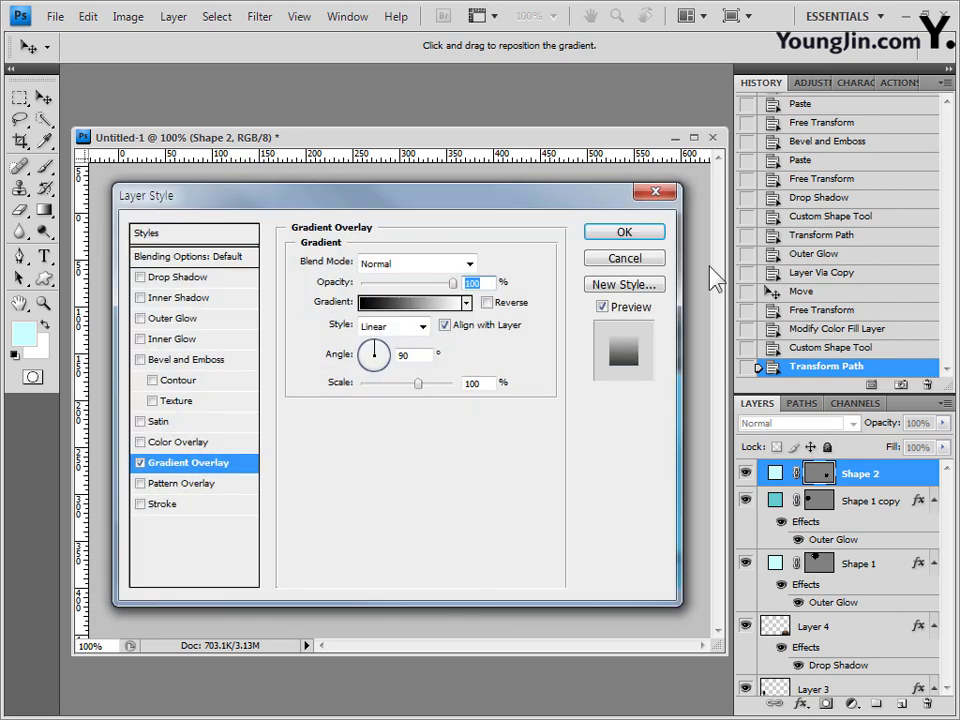
click(405, 303)
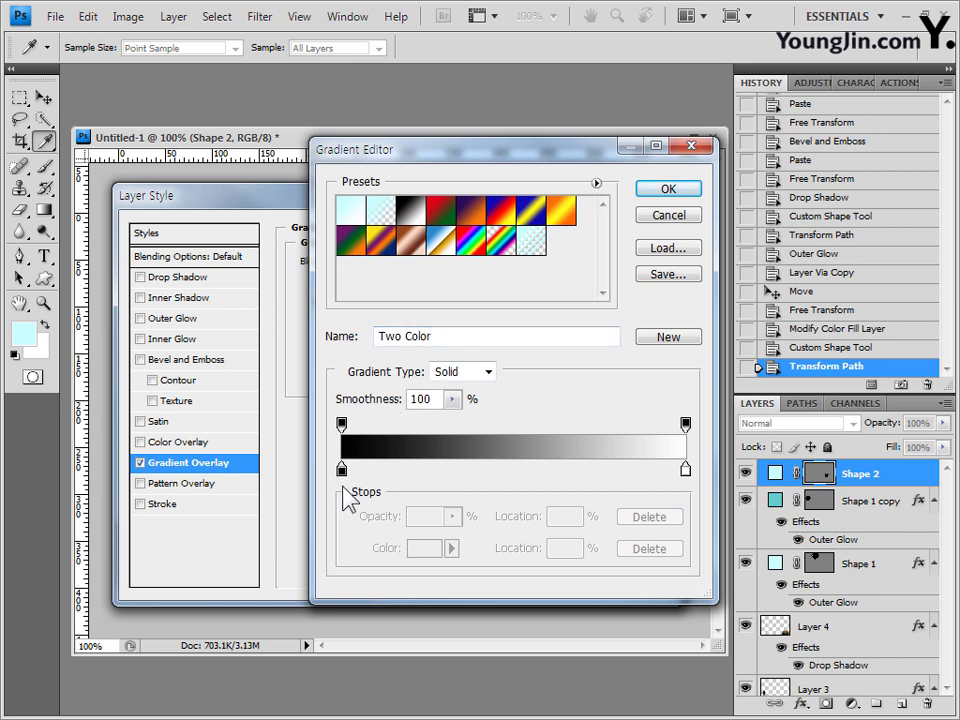
click(412, 216)
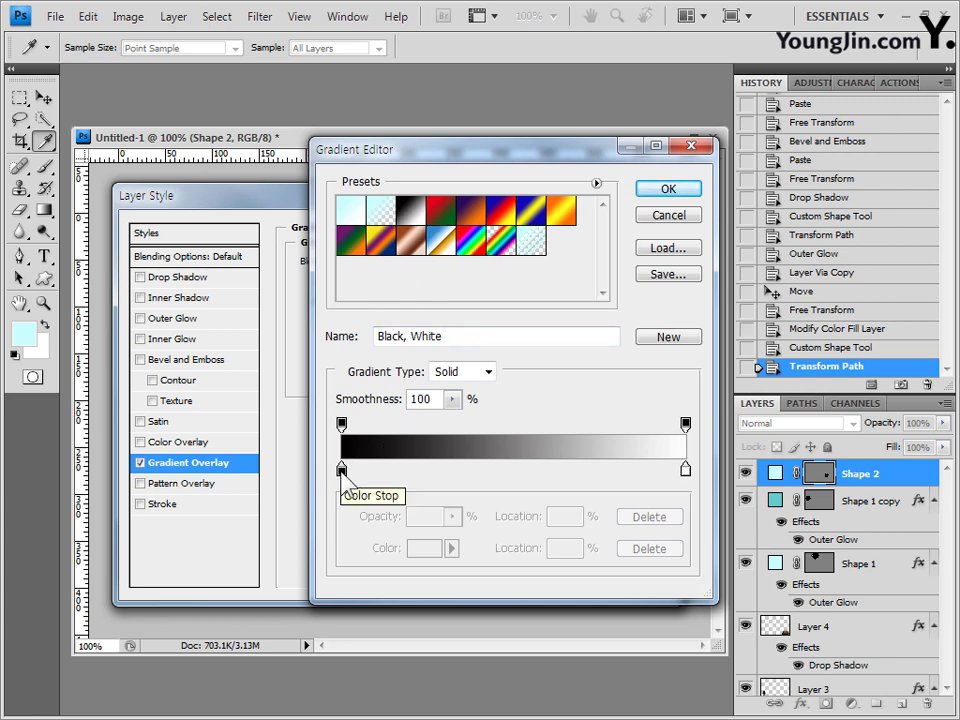
double_click(341, 470)
drag(502, 568, 418, 561)
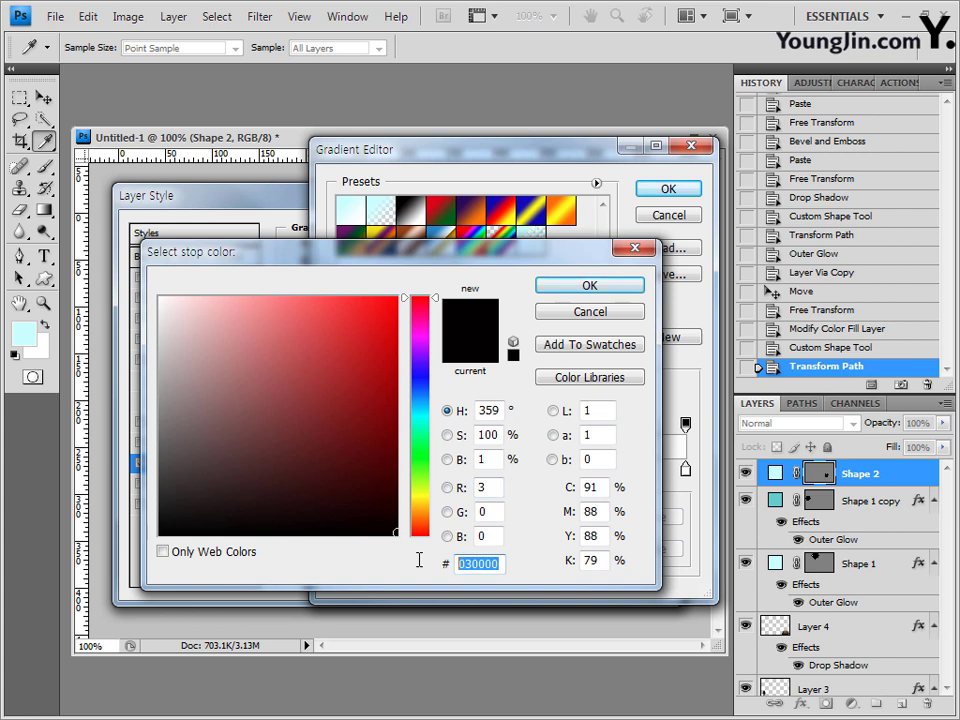
text(993333)
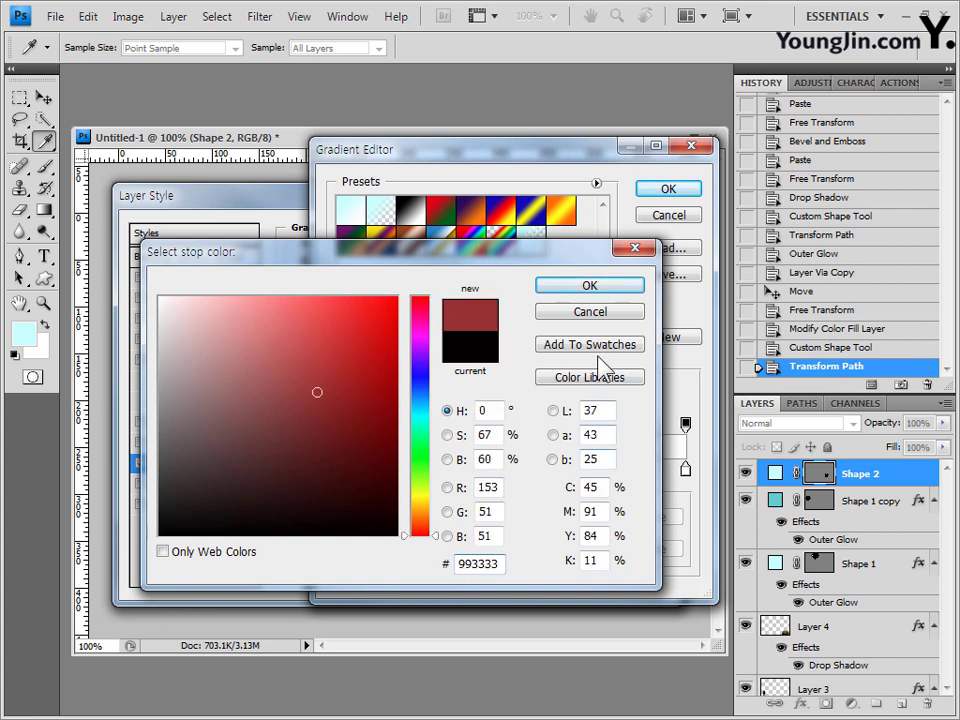
click(617, 290)
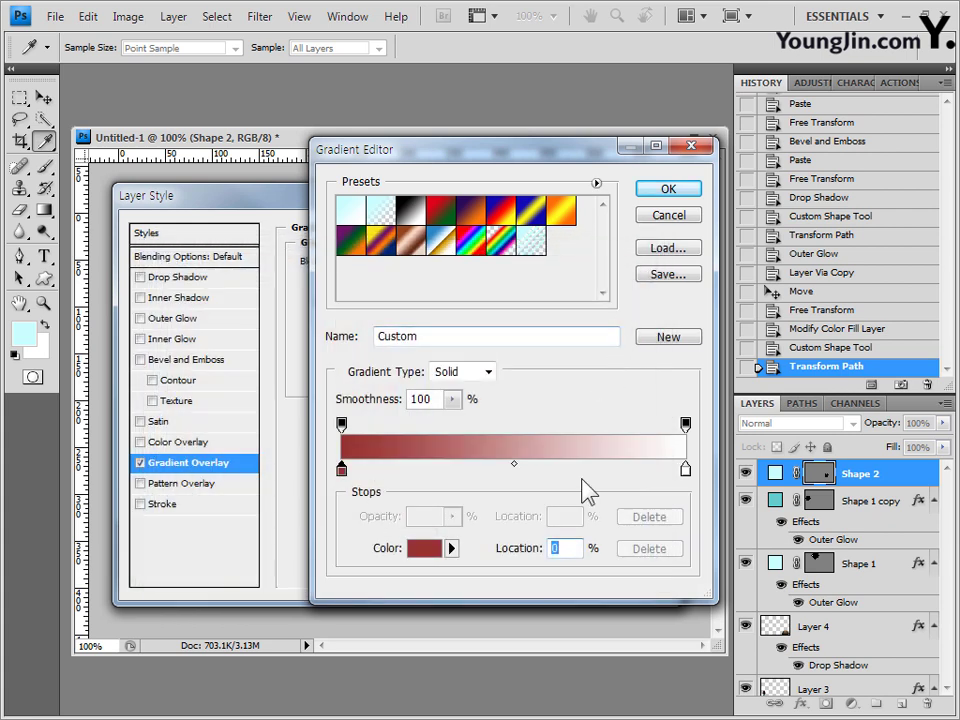
Keep the gradient's end color at ffffff and apply the linear 90° Gradient Overlay to the leaf
double_click(686, 470)
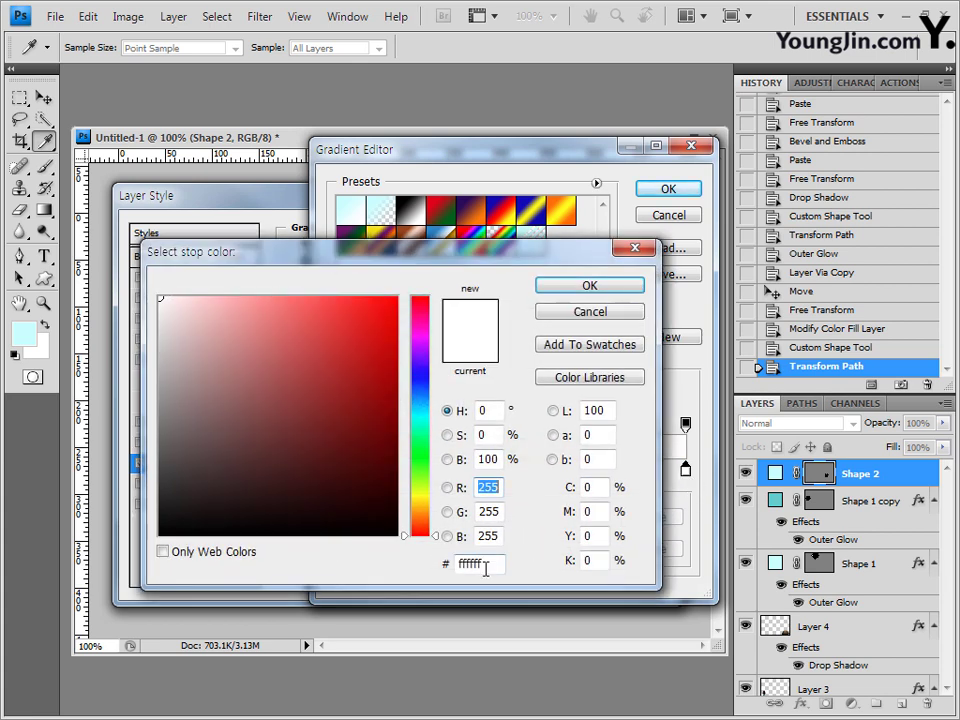
click(486, 567)
click(636, 290)
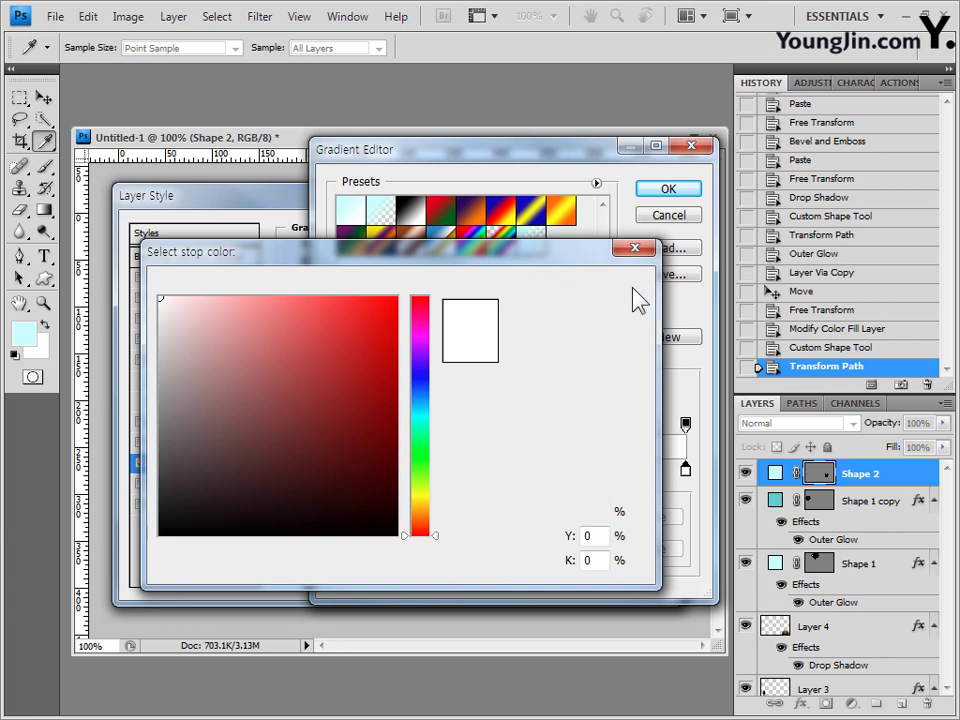
click(668, 190)
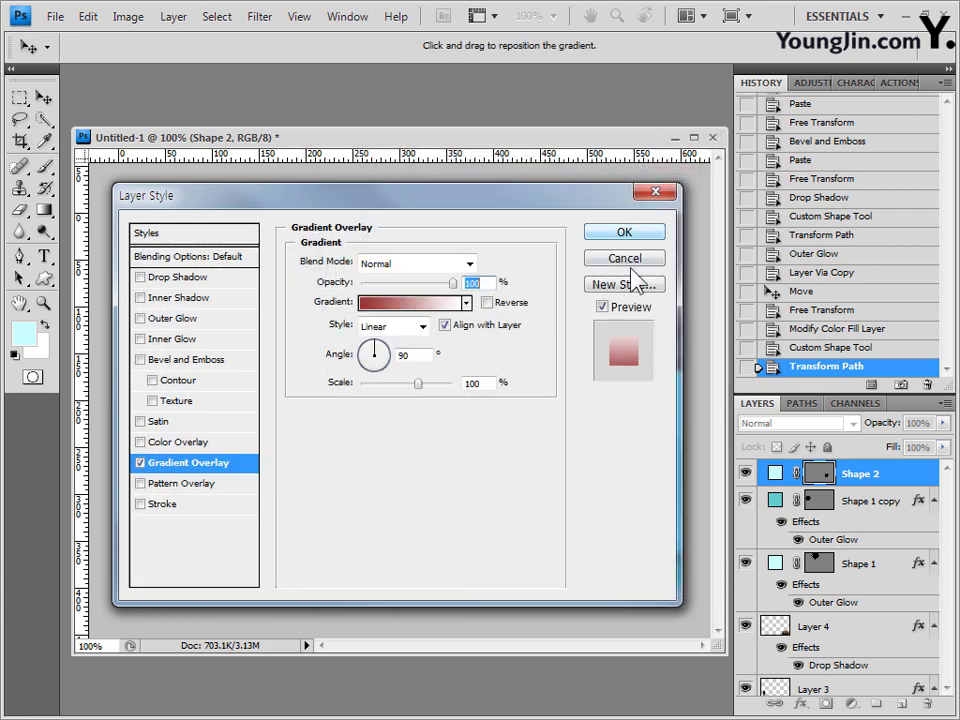
click(654, 230)
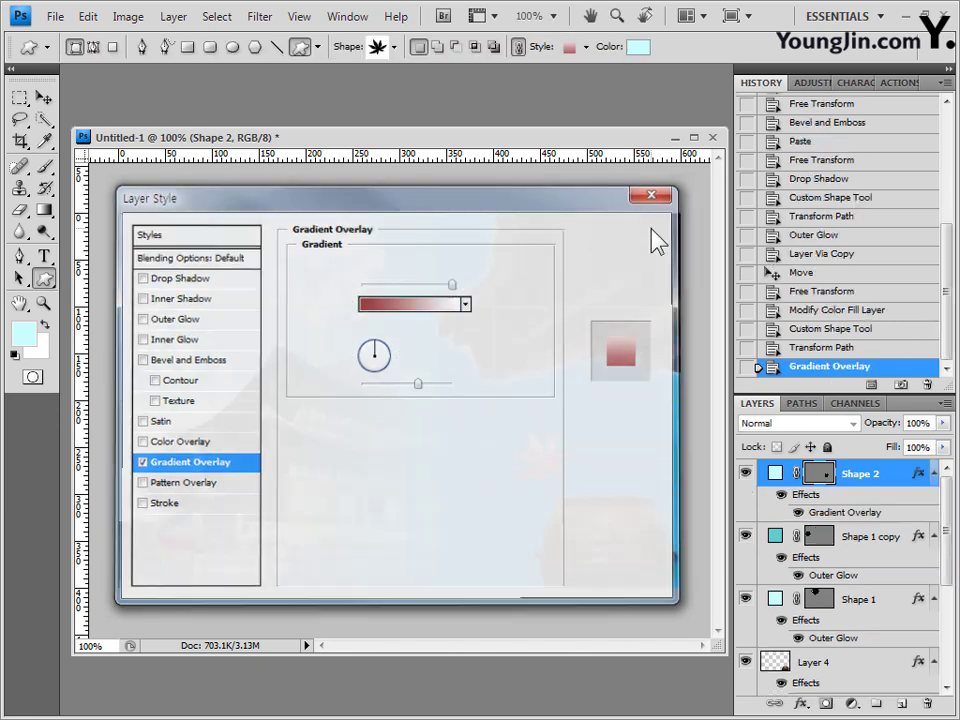
Add the horizontal title text 한국의 전통 이야기 in the 궁서 font at 40 pt across the large flower ornament
click(44, 258)
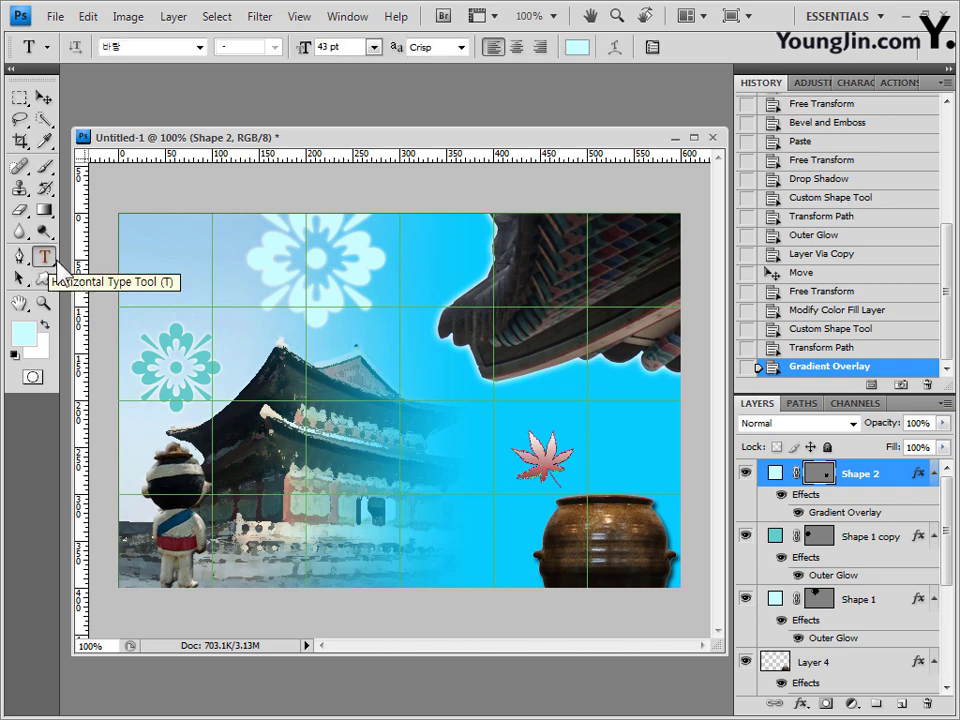
click(132, 48)
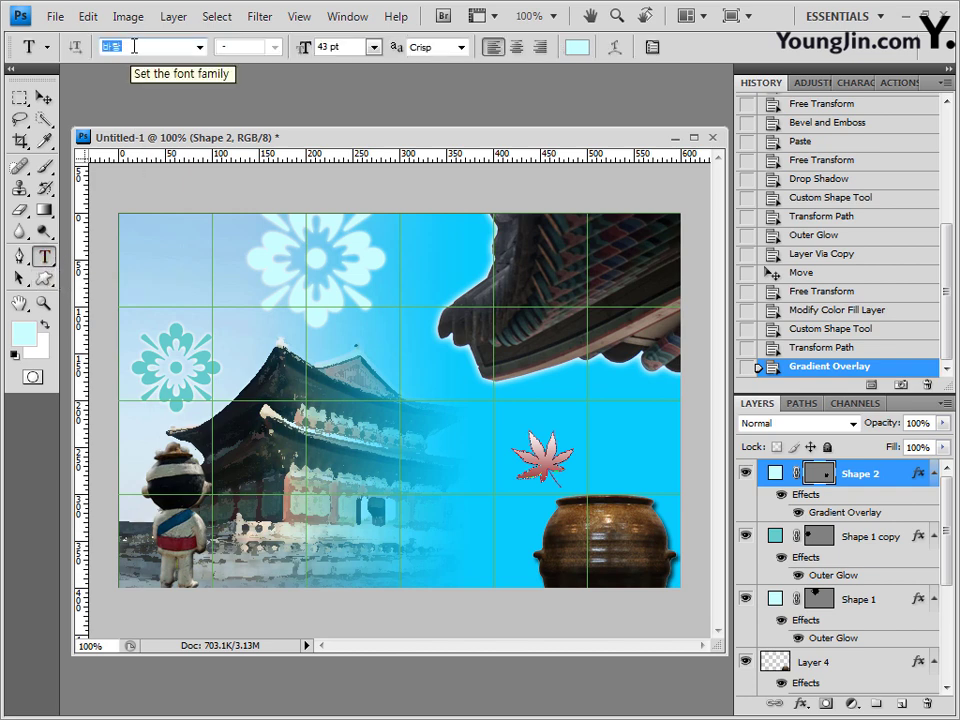
text(Rㄱ)
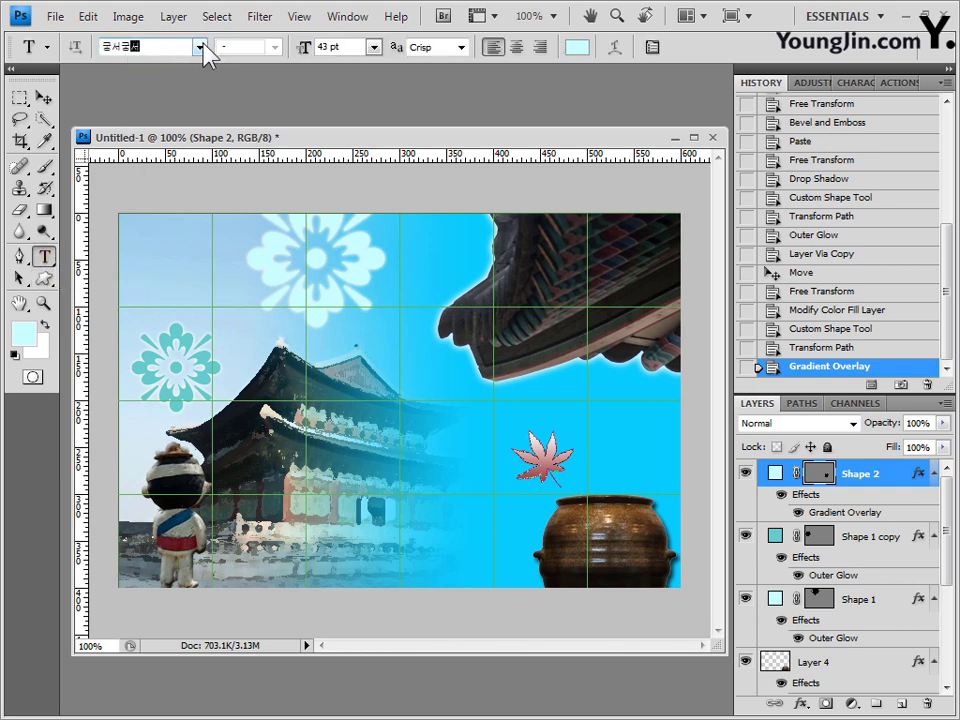
click(200, 47)
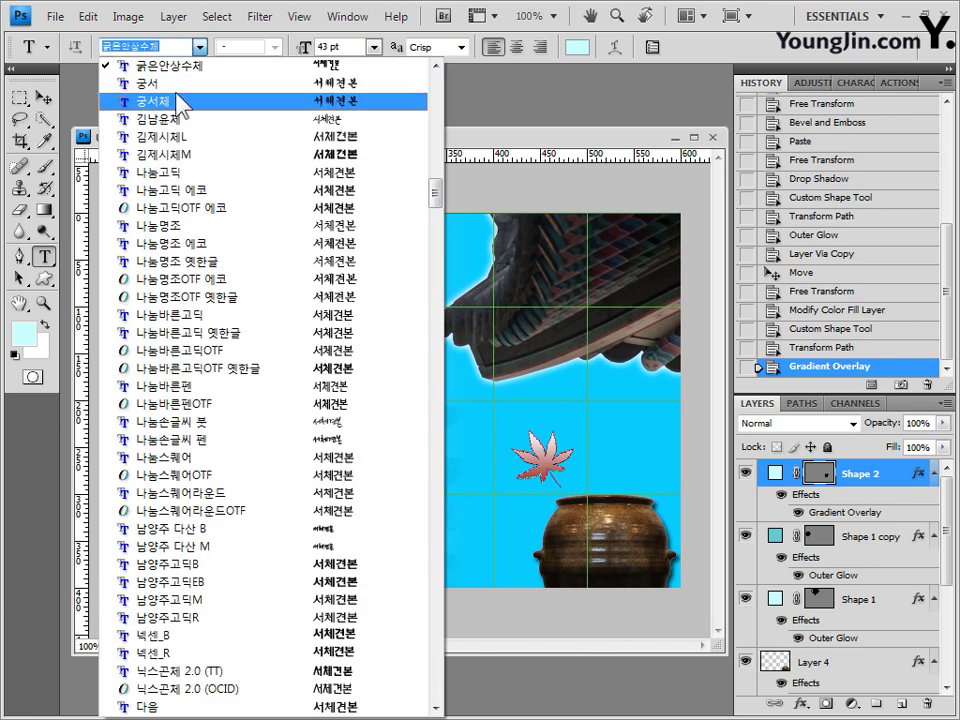
click(177, 86)
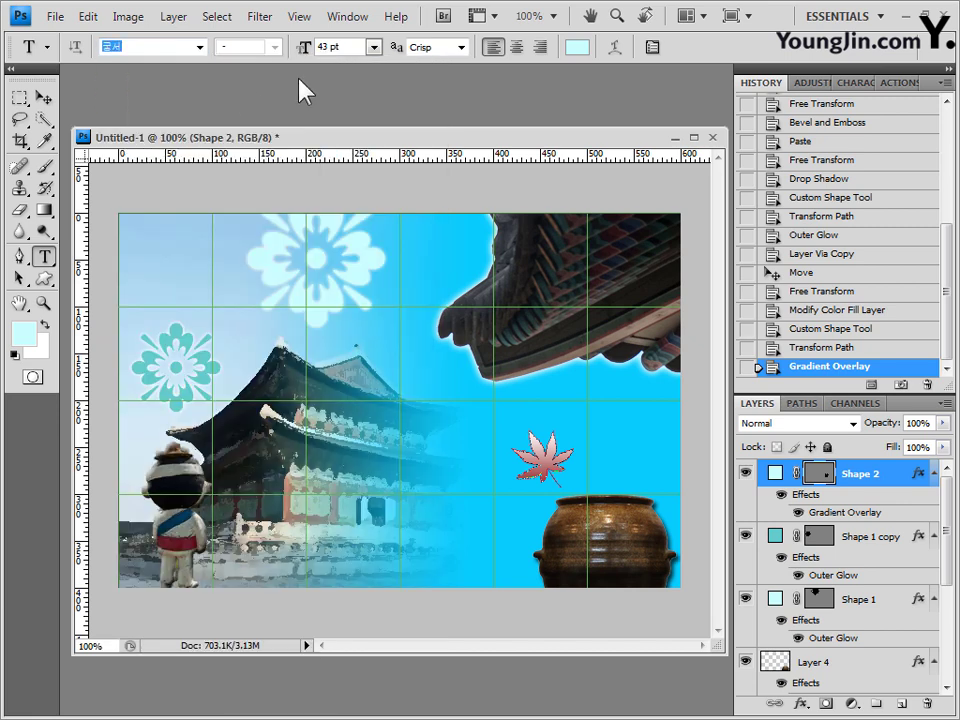
key(Tab)
text(4)
key(Return)
click(188, 298)
text(한국의 전통 이야기)
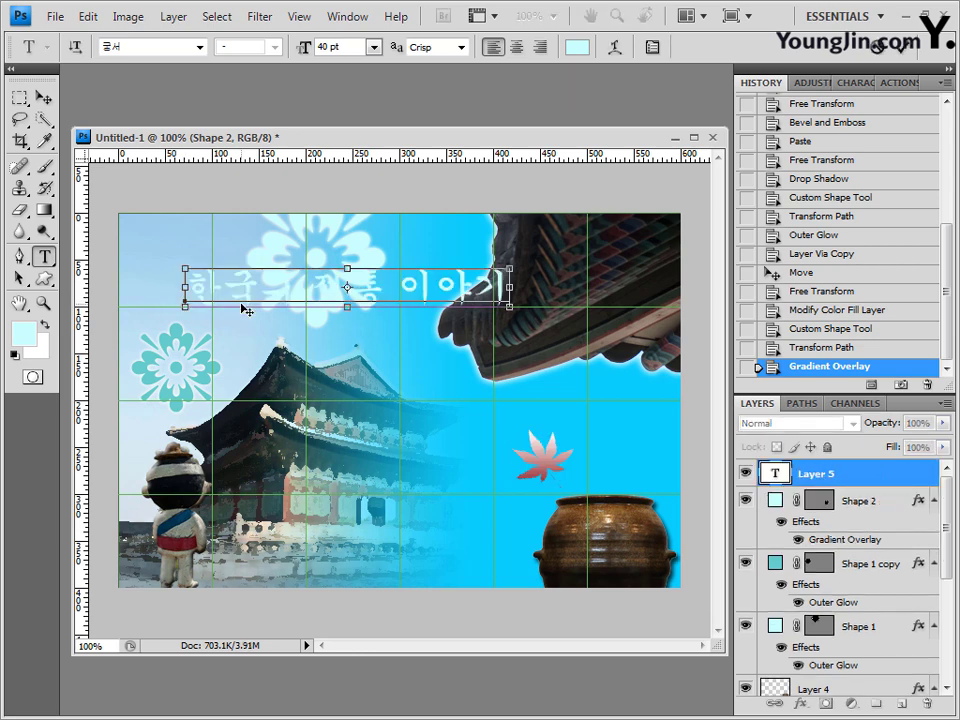
click(889, 476)
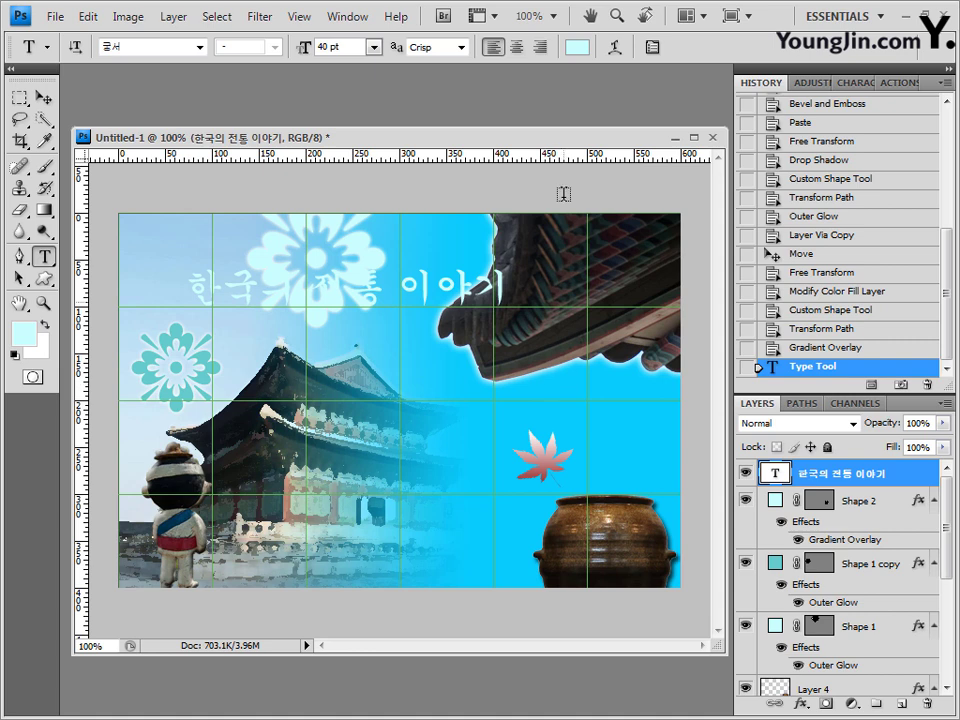
Warp the title text with the horizontal Flag style at +50% bend and no distortion
click(616, 50)
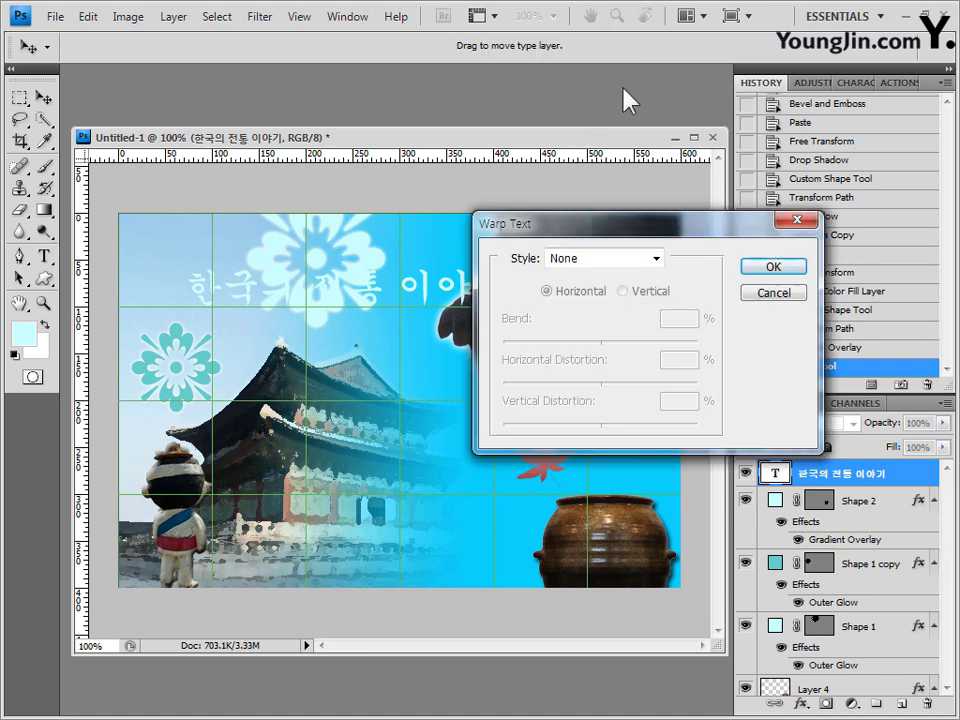
click(632, 262)
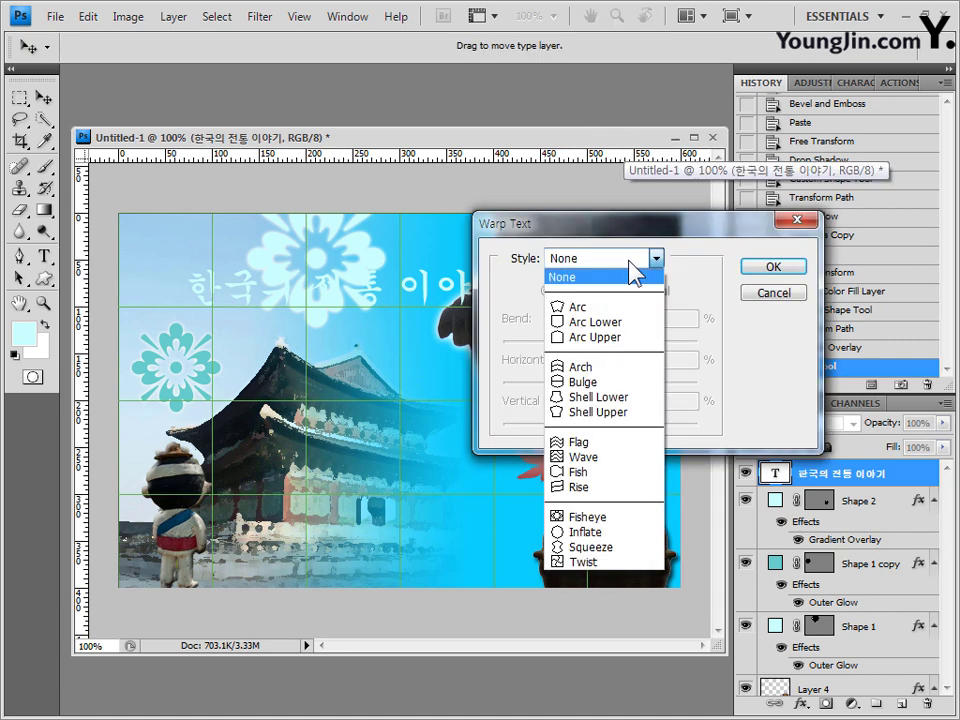
click(615, 441)
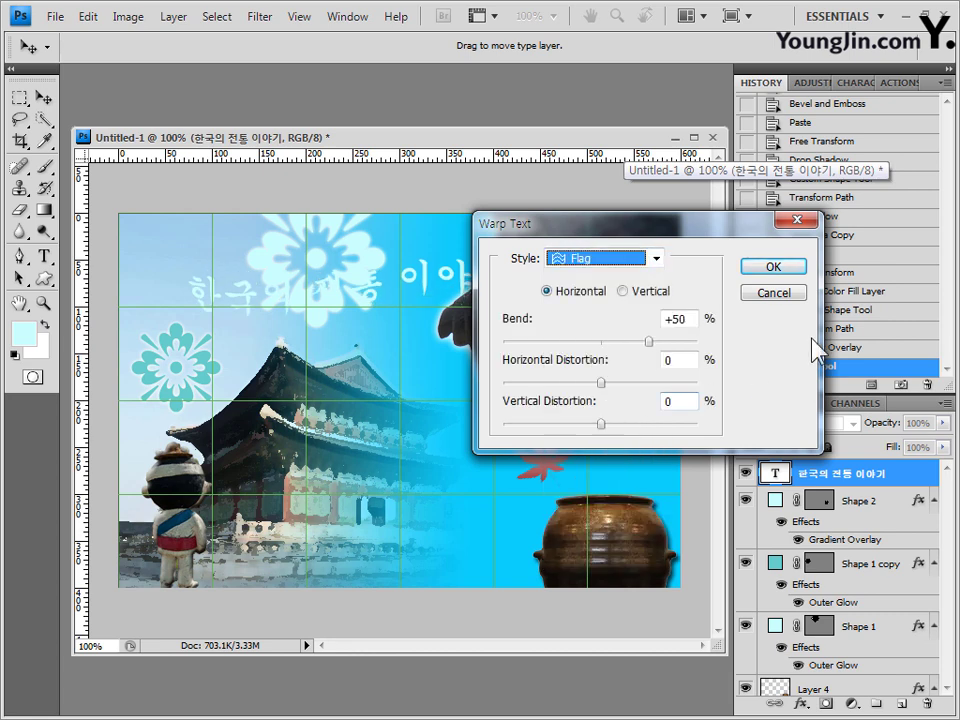
click(784, 266)
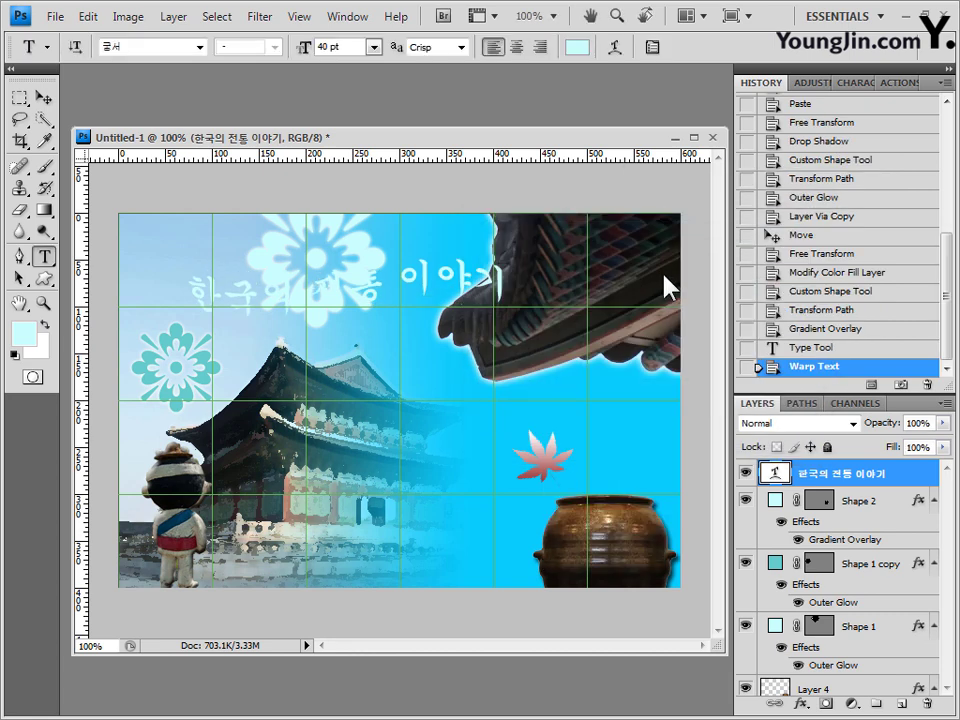
Add a Gradient Overlay to the title text and set the gradient's start color to 009900
click(800, 704)
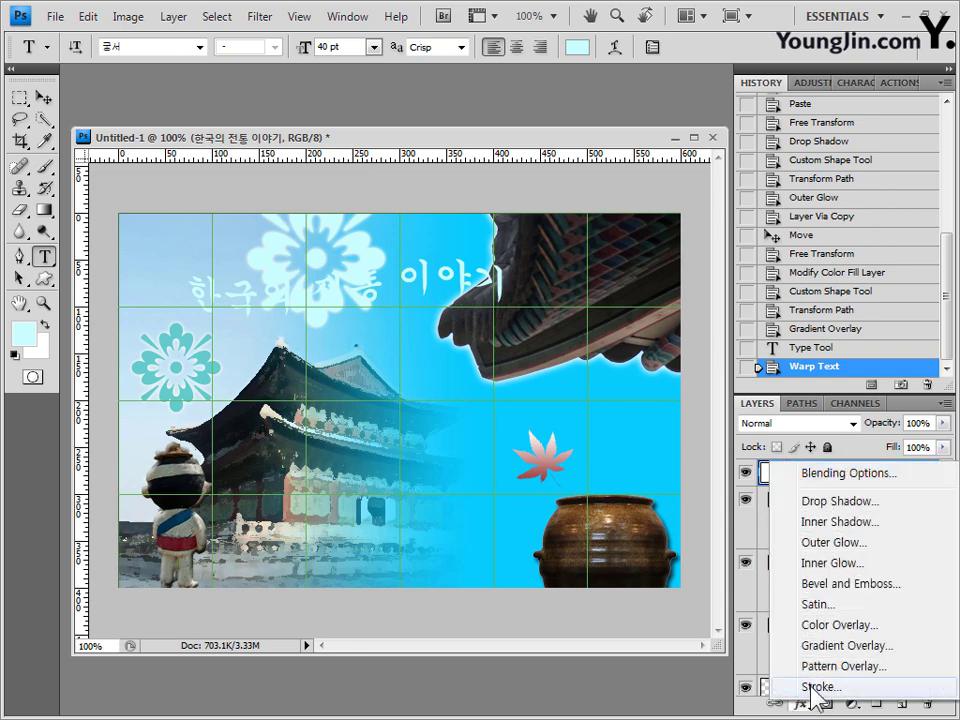
click(864, 646)
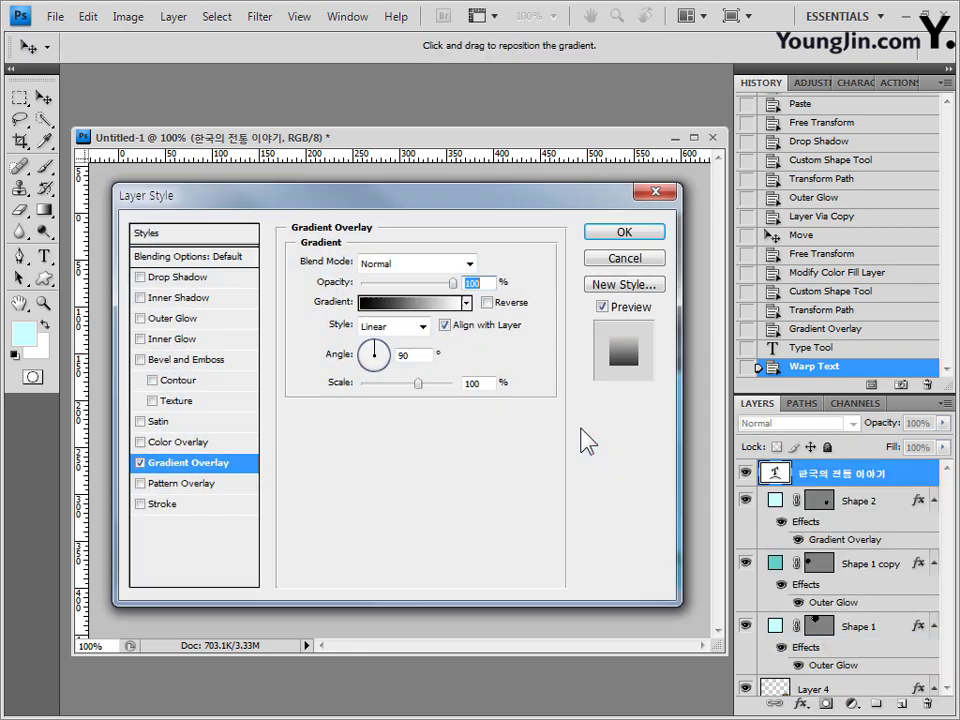
click(420, 303)
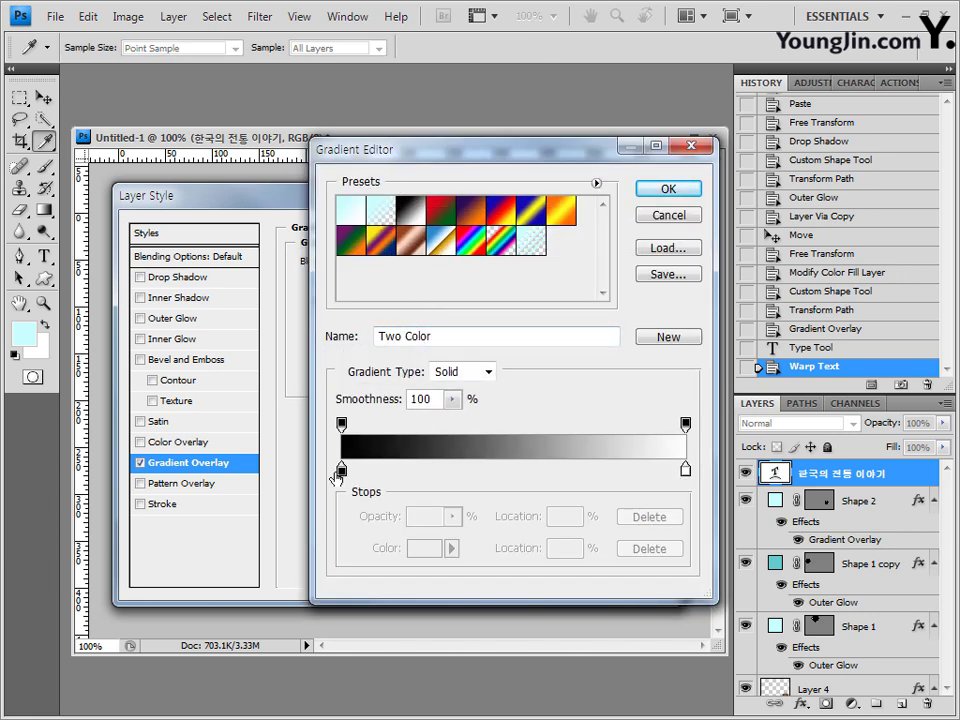
double_click(342, 470)
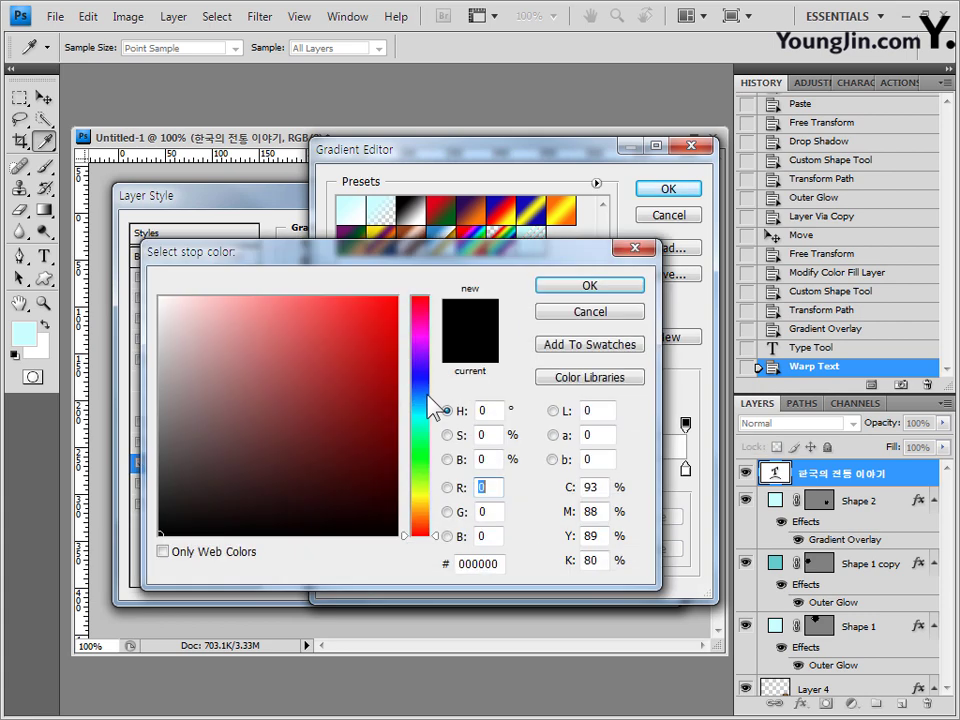
double_click(503, 564)
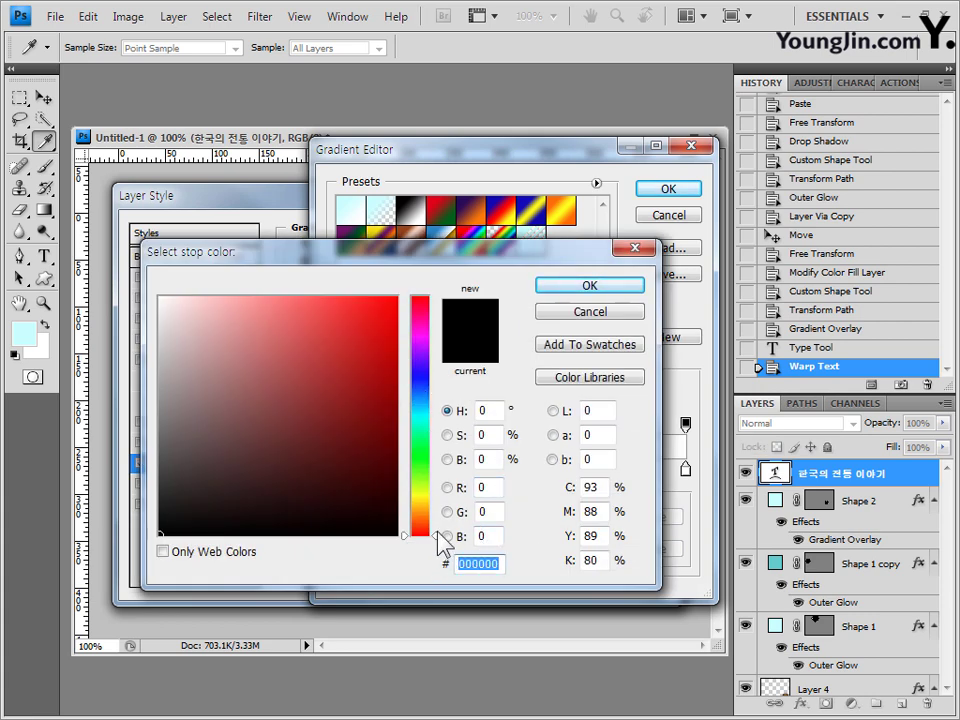
text(009900)
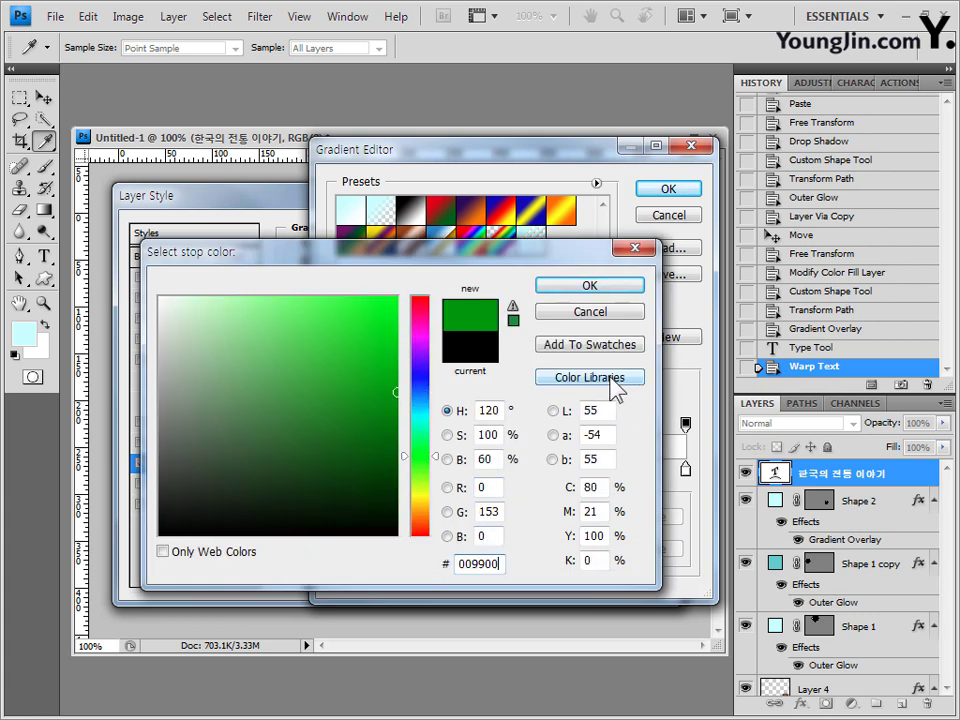
click(598, 289)
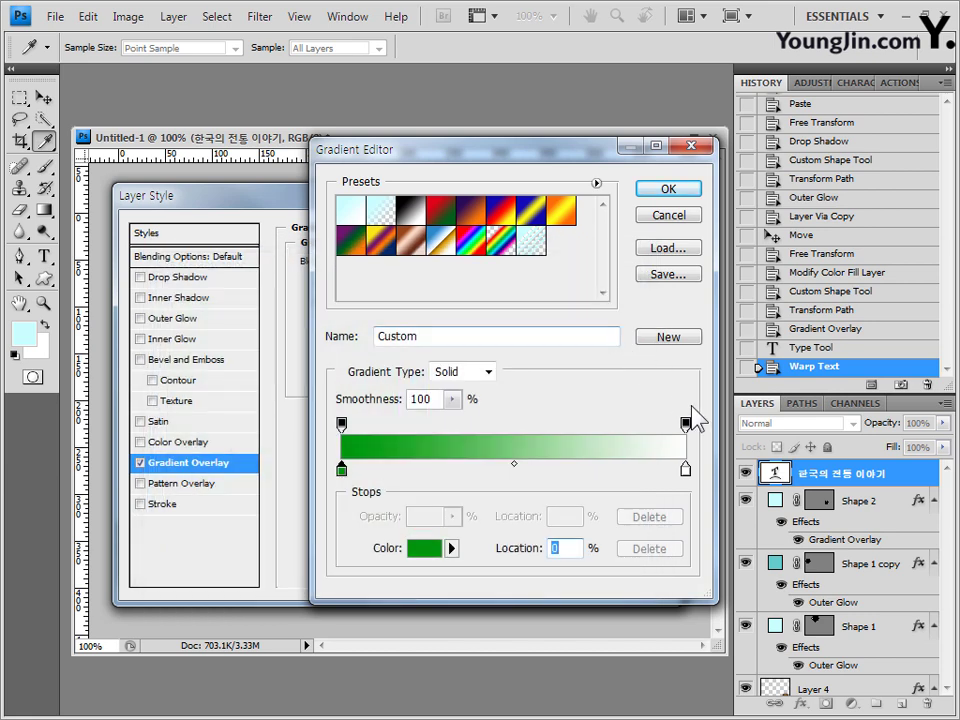
Set the end color of the title's gradient to ffff99 and accept the edited gradient
click(685, 469)
click(424, 548)
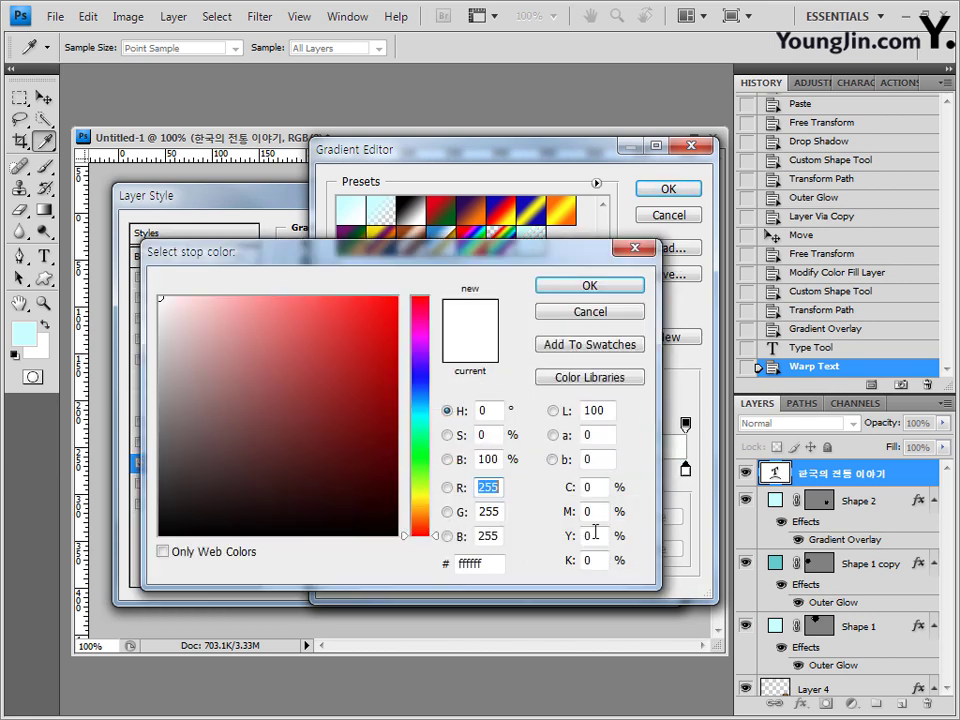
text(ffff99)
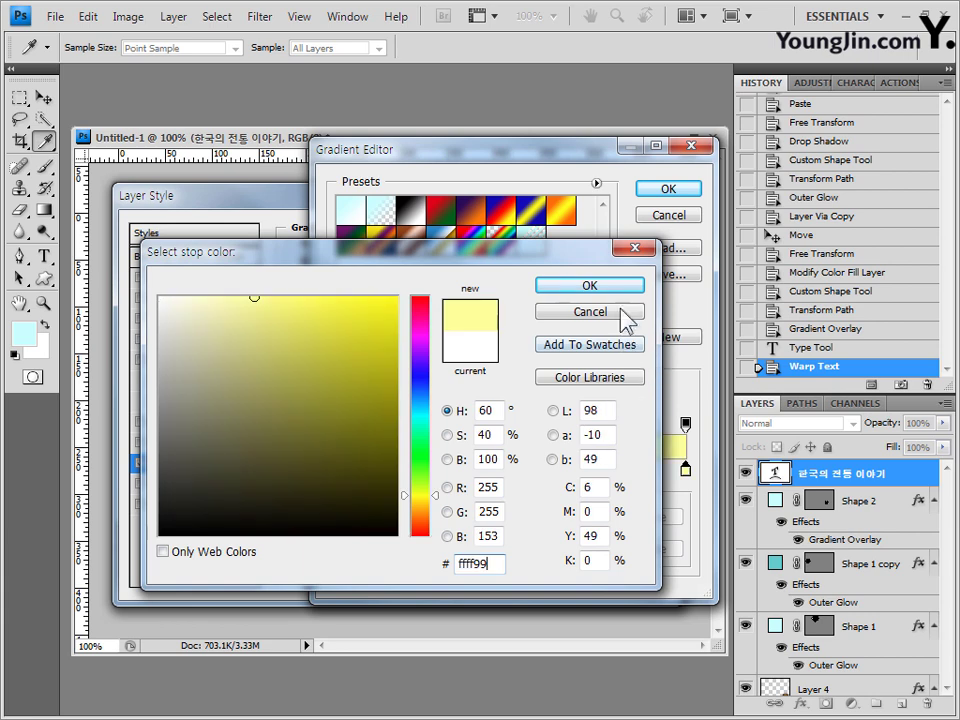
click(614, 289)
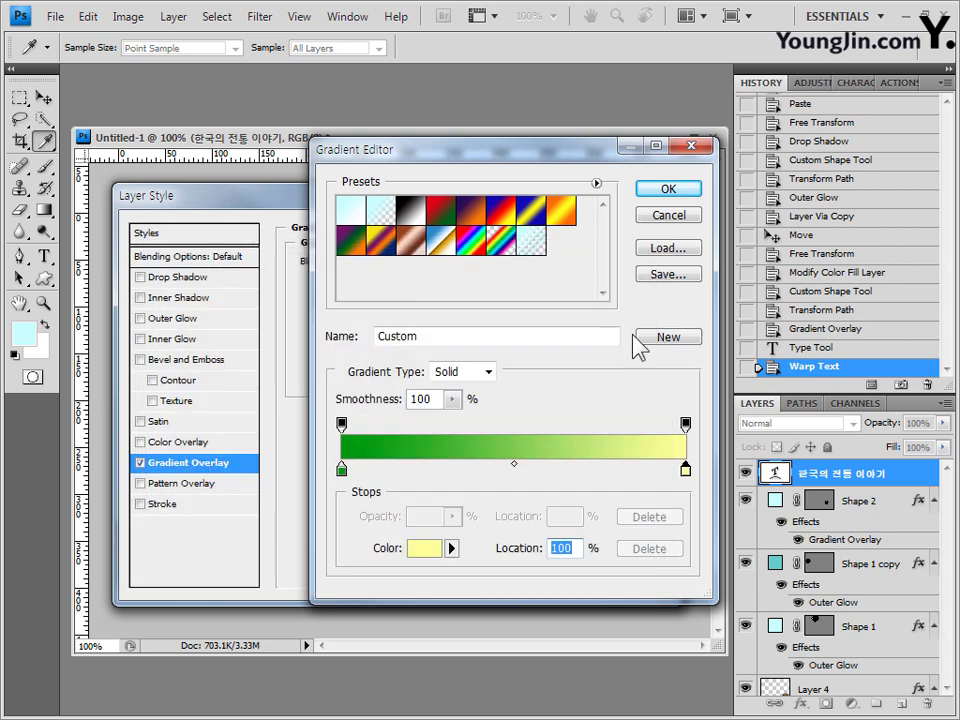
click(670, 195)
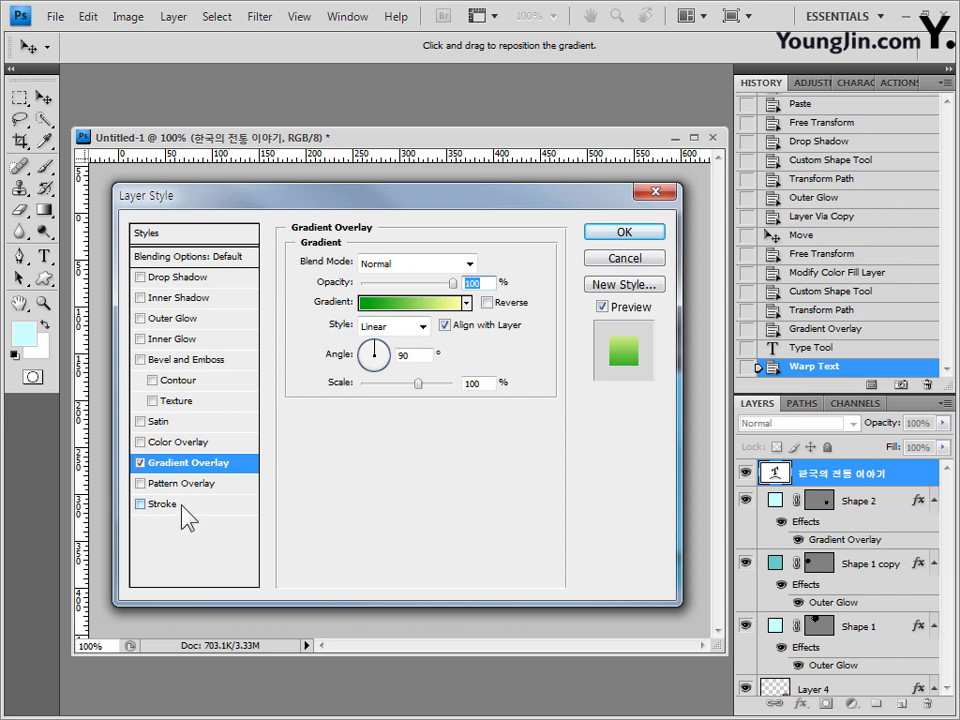
Add a 2 px outside Stroke in ffffff to the title text and apply the layer styles
click(181, 506)
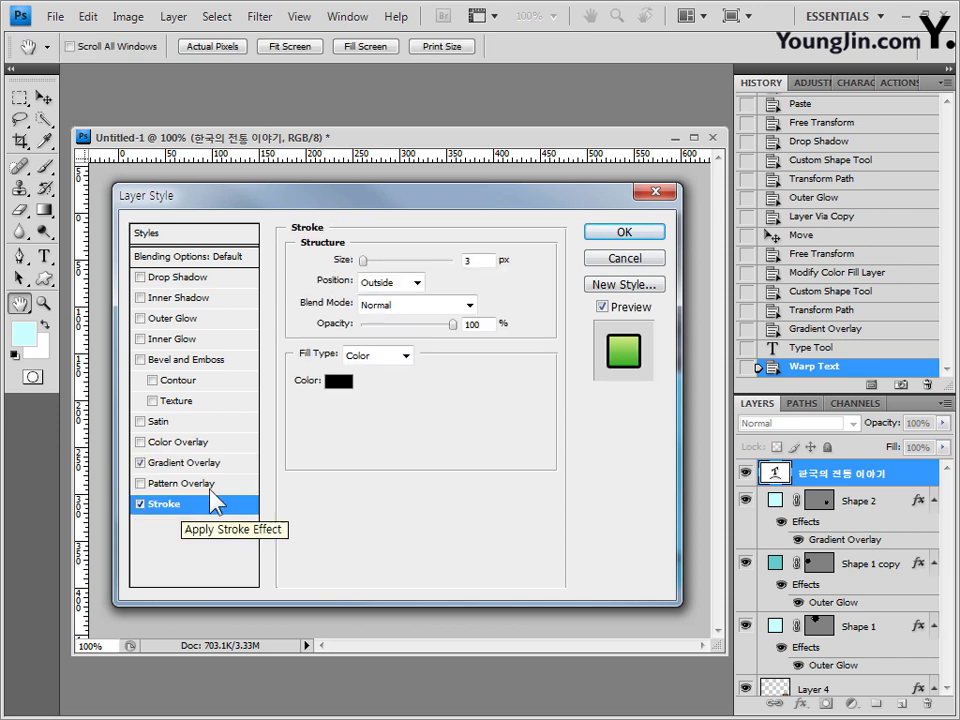
double_click(471, 262)
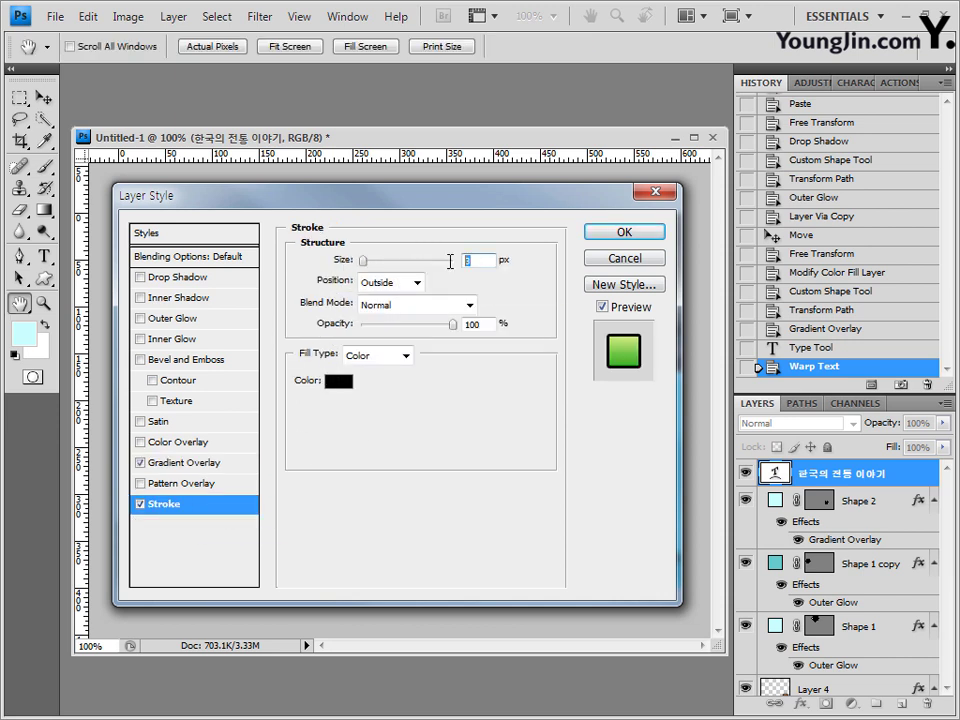
text(2)
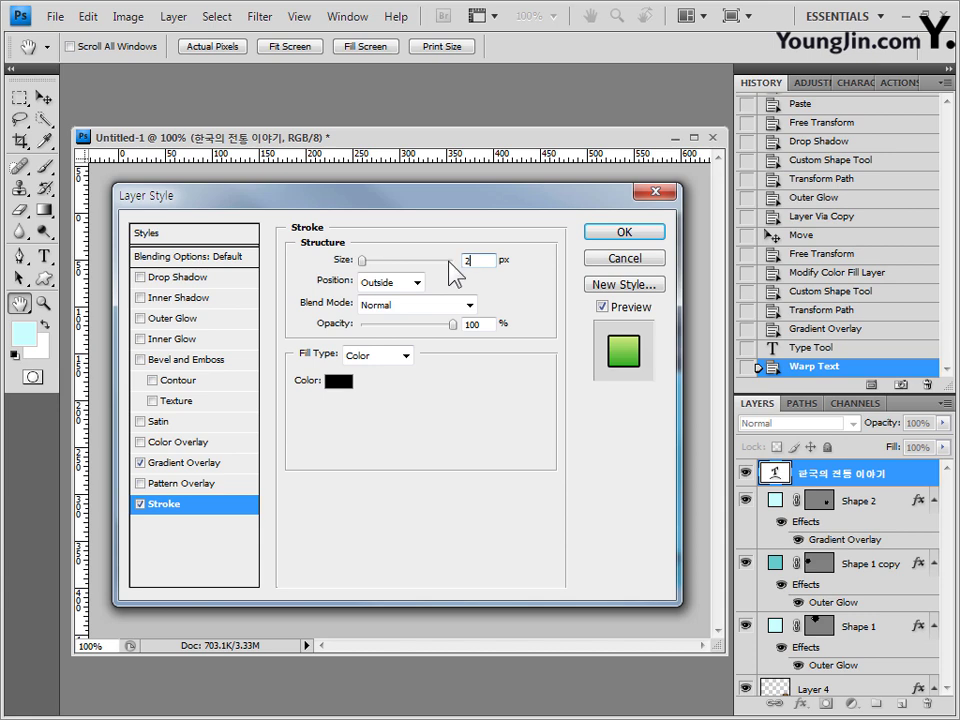
click(338, 382)
click(160, 298)
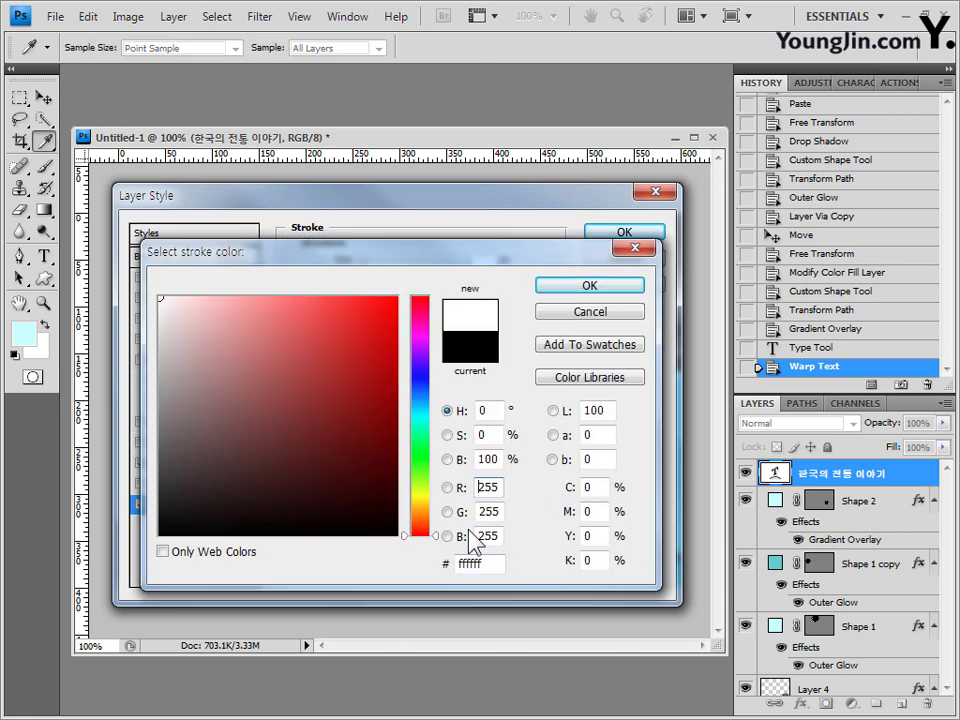
double_click(489, 564)
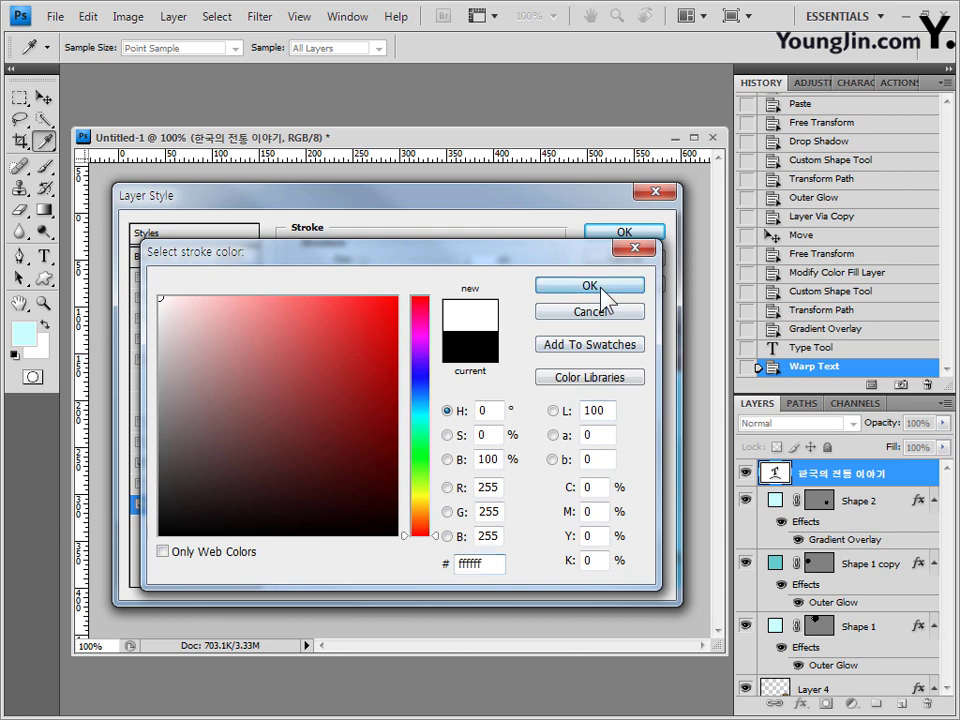
click(603, 291)
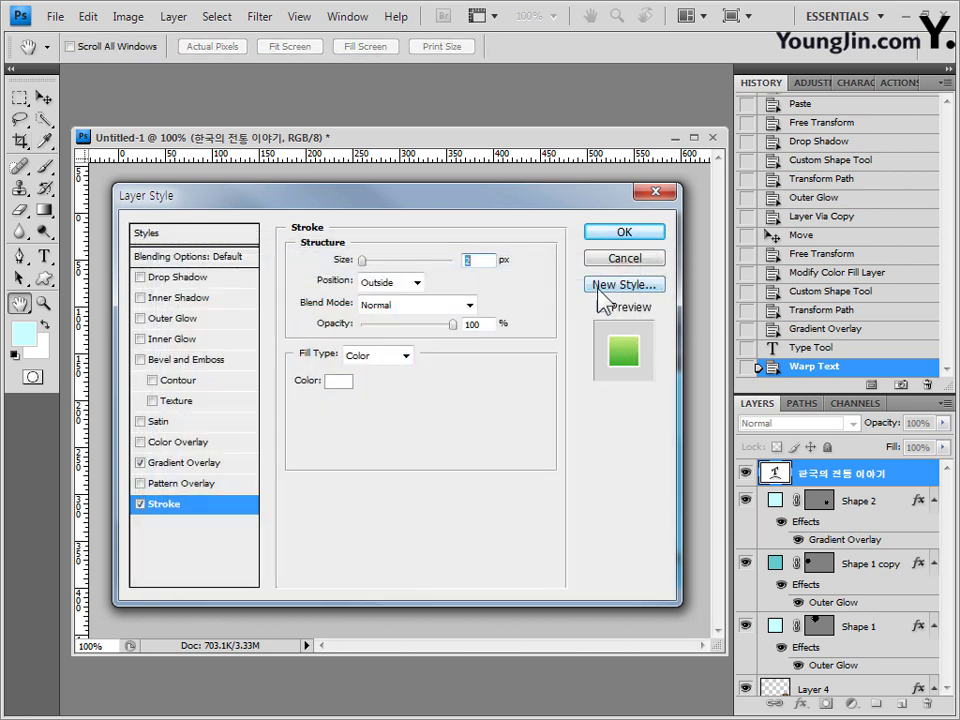
click(628, 234)
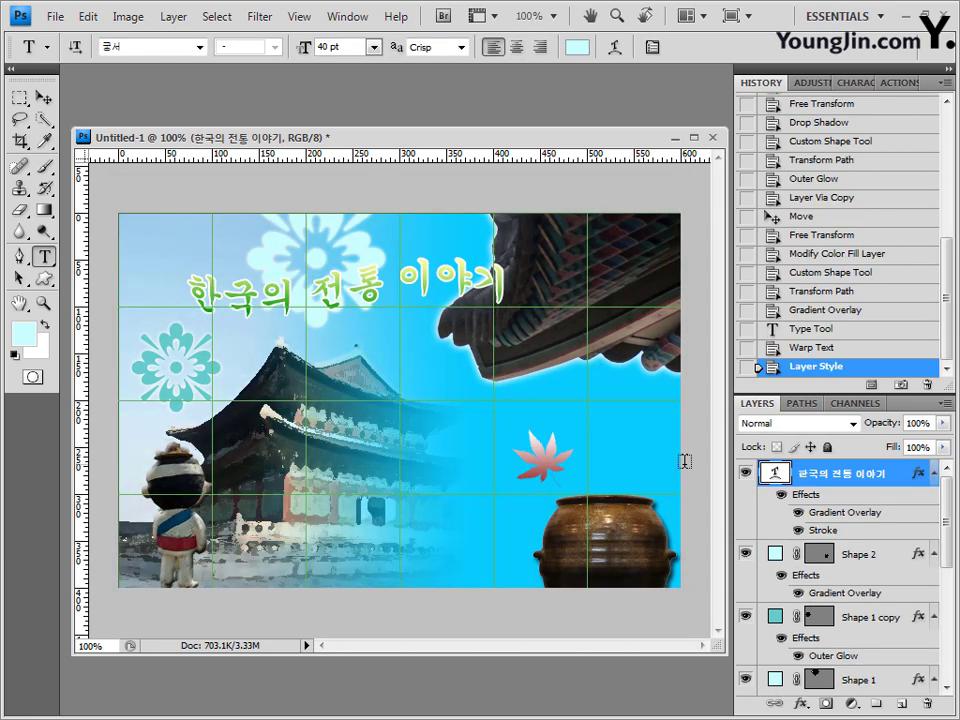
Move the title text left and slightly down so it starts just above the small flower ornament
click(44, 97)
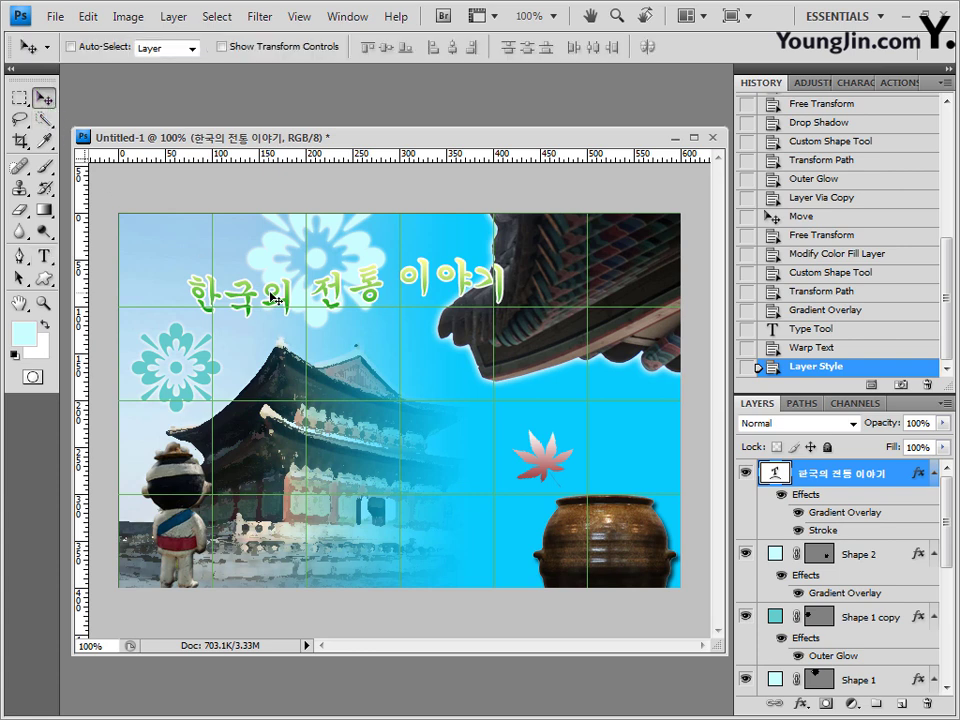
drag(270, 297, 244, 304)
key(Left)
key(Left)
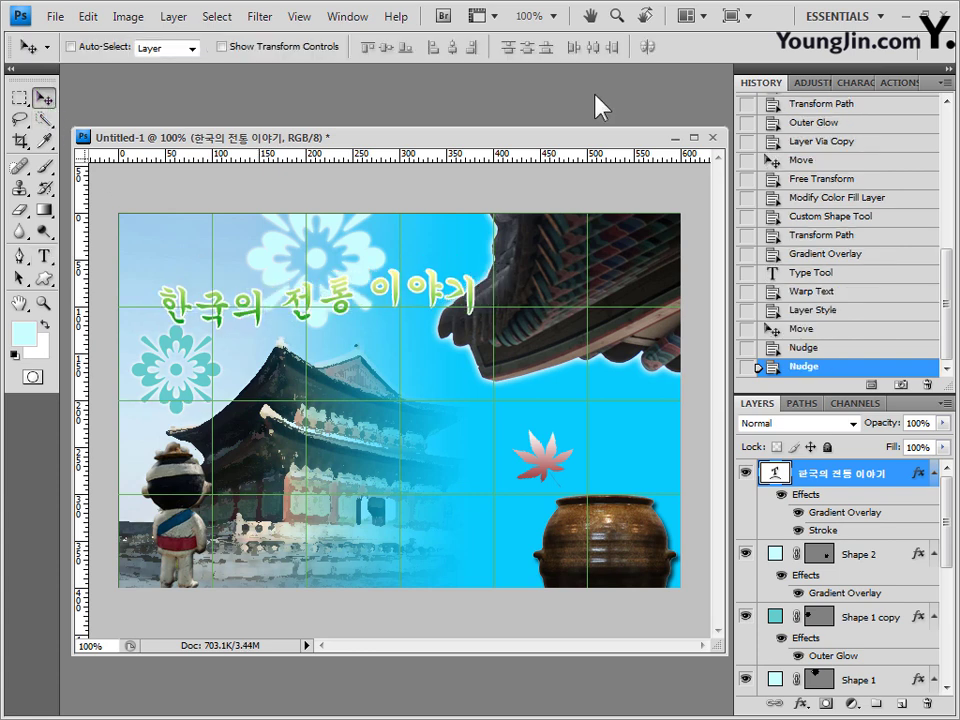
Add the text line "Korean Traditional Story" at the bottom edge of the image, starting just before the jar
click(44, 256)
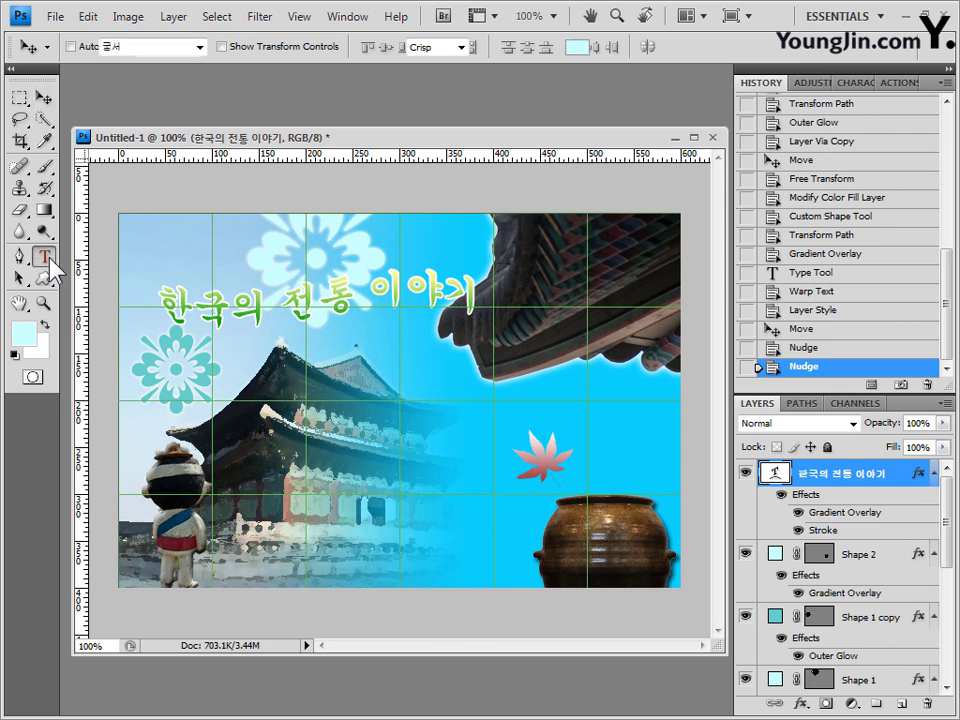
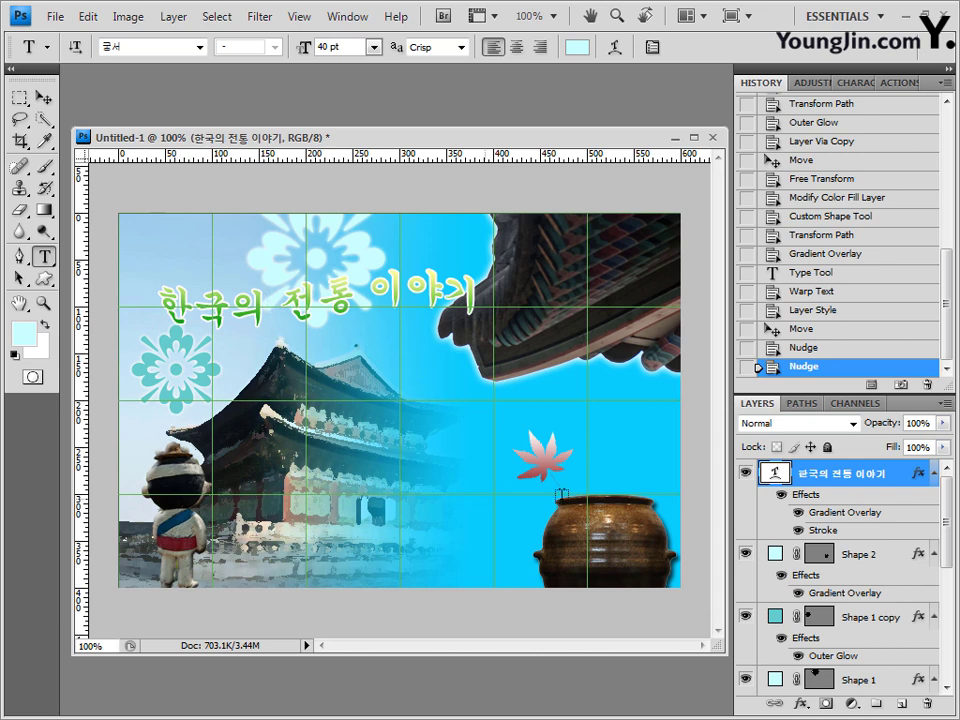
click(472, 578)
key(ctrl+v)
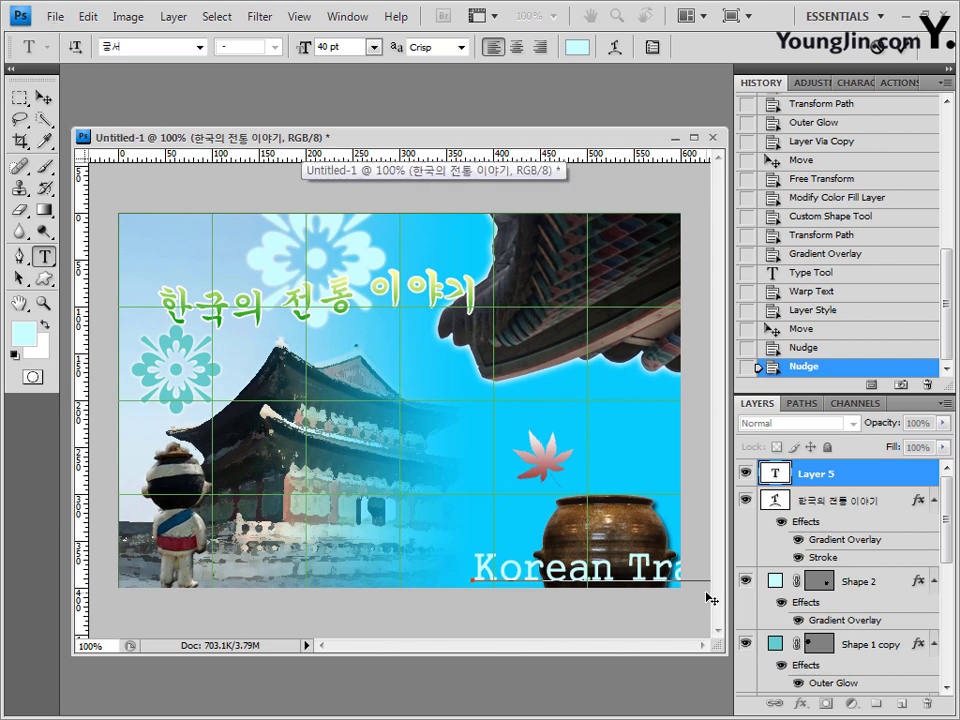
Set the whole English text line to Arial Regular at 22 pt
key(ctrl+a)
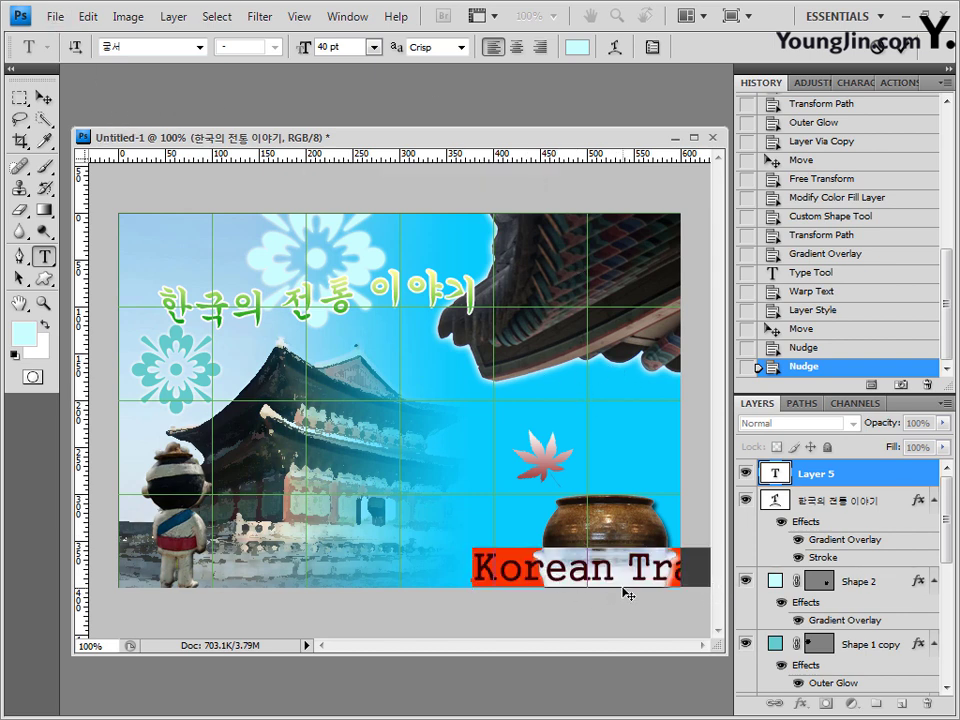
click(200, 47)
drag(429, 231, 435, 372)
click(215, 153)
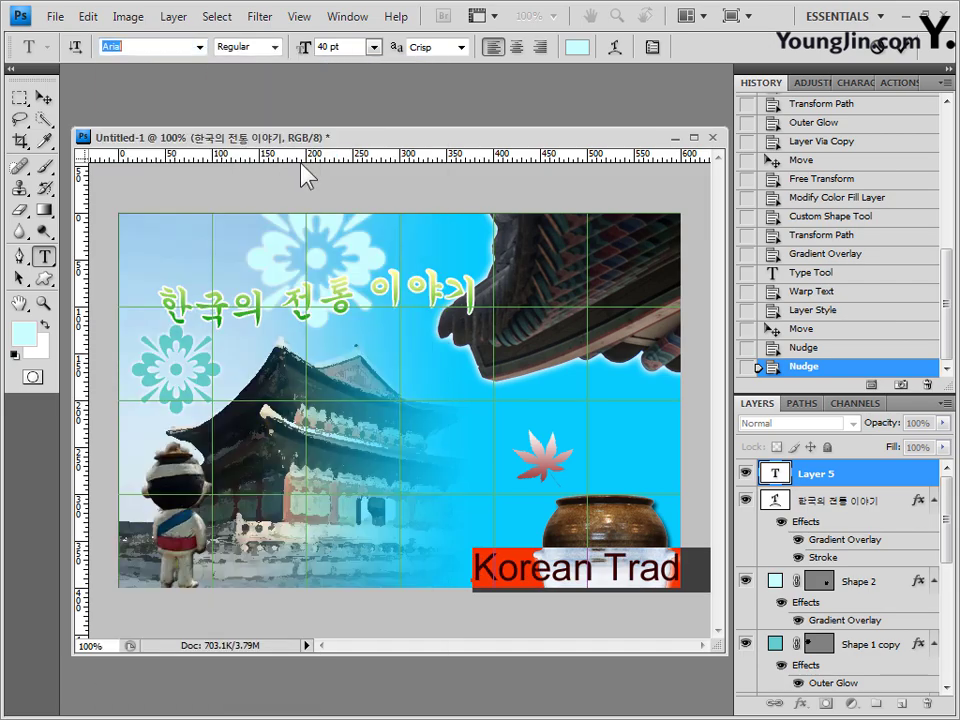
click(302, 48)
drag(302, 48, 284, 48)
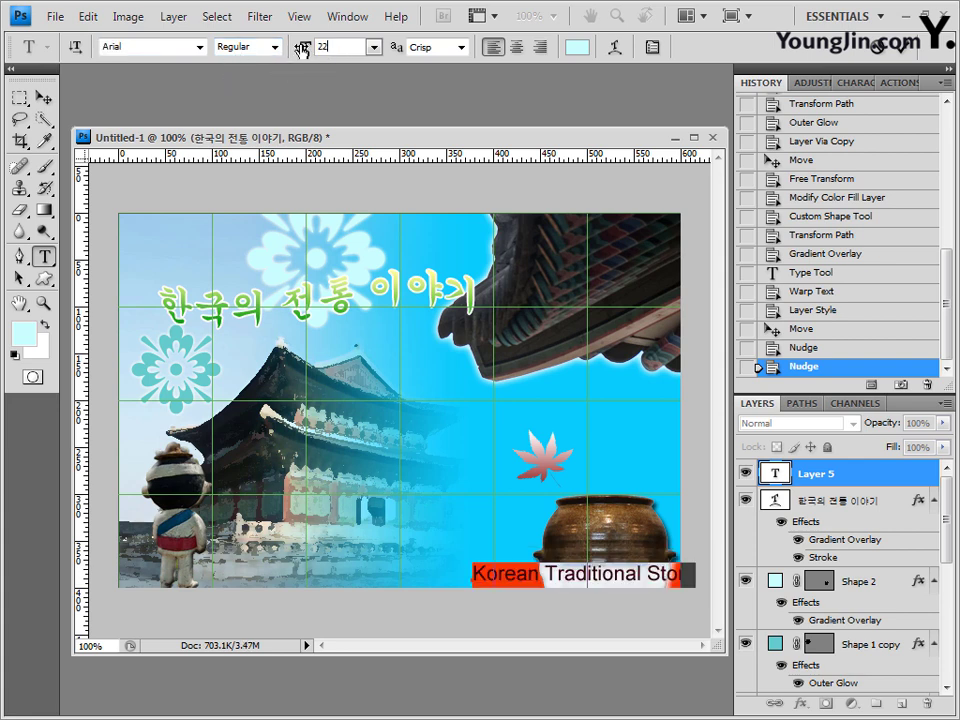
Set the English text color to ffffff and commit the text
click(578, 48)
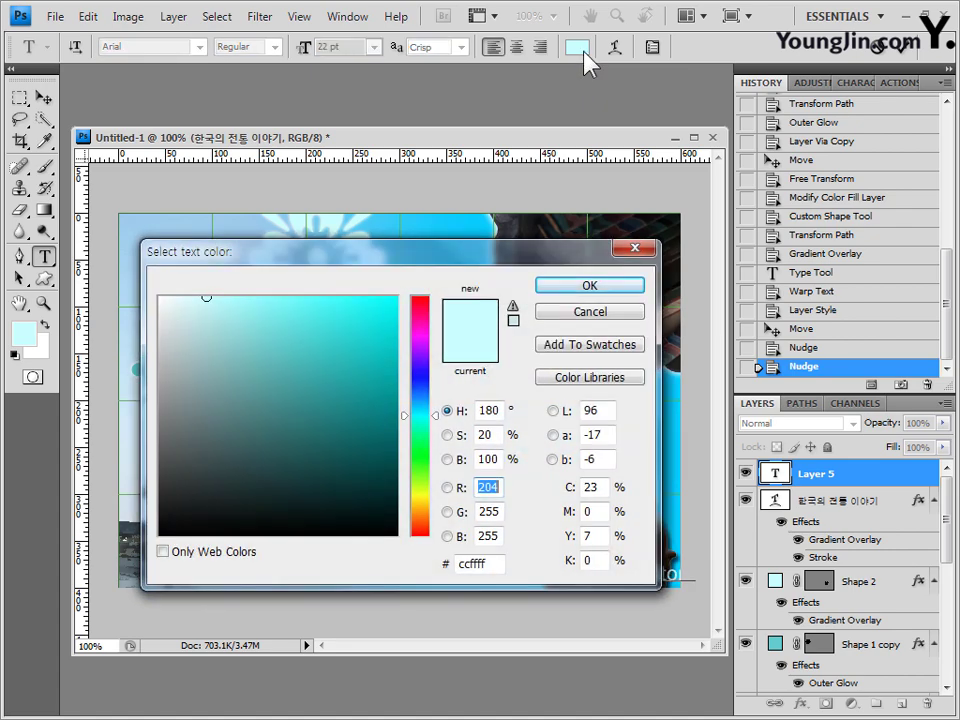
double_click(480, 563)
text(ffffff)
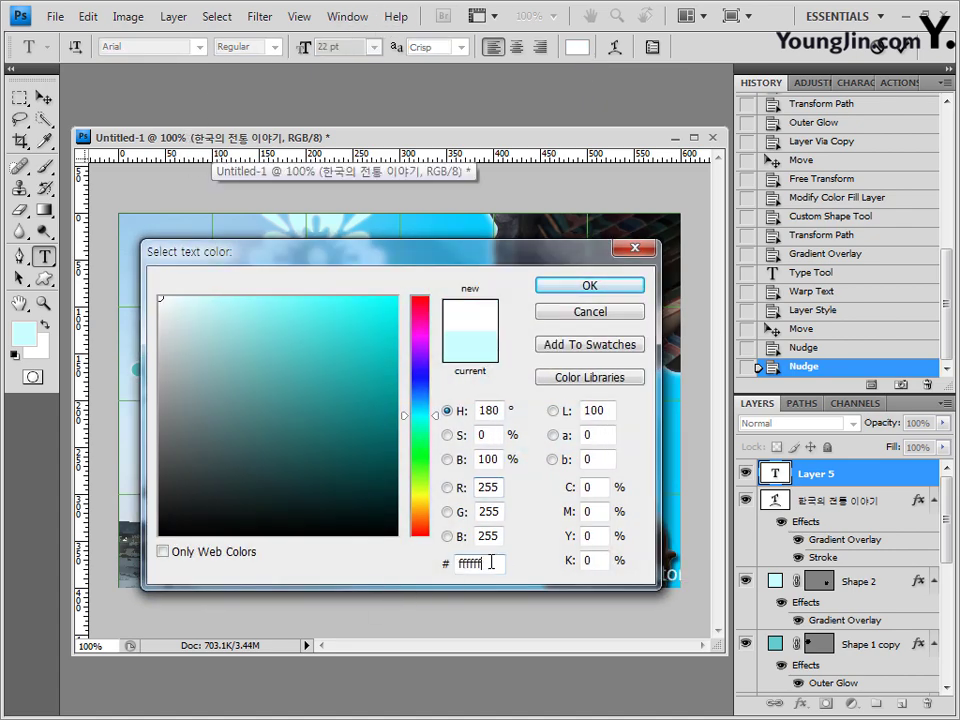
click(614, 285)
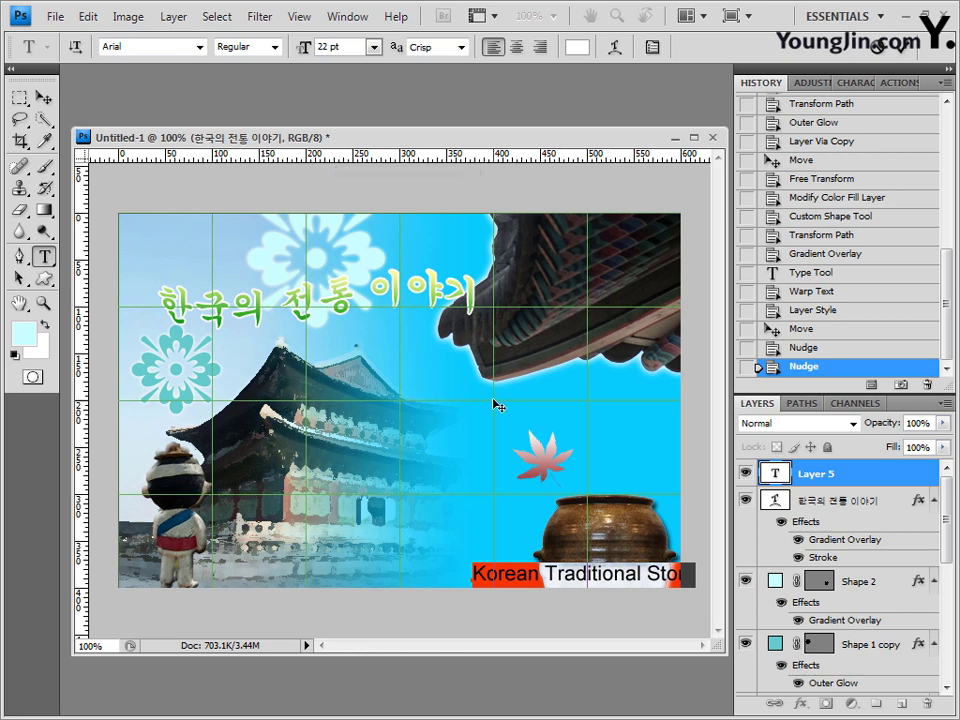
click(869, 482)
Add a default Drop Shadow and a 3 px outside Stroke in 006699 to the Korean Traditional Story text
click(801, 706)
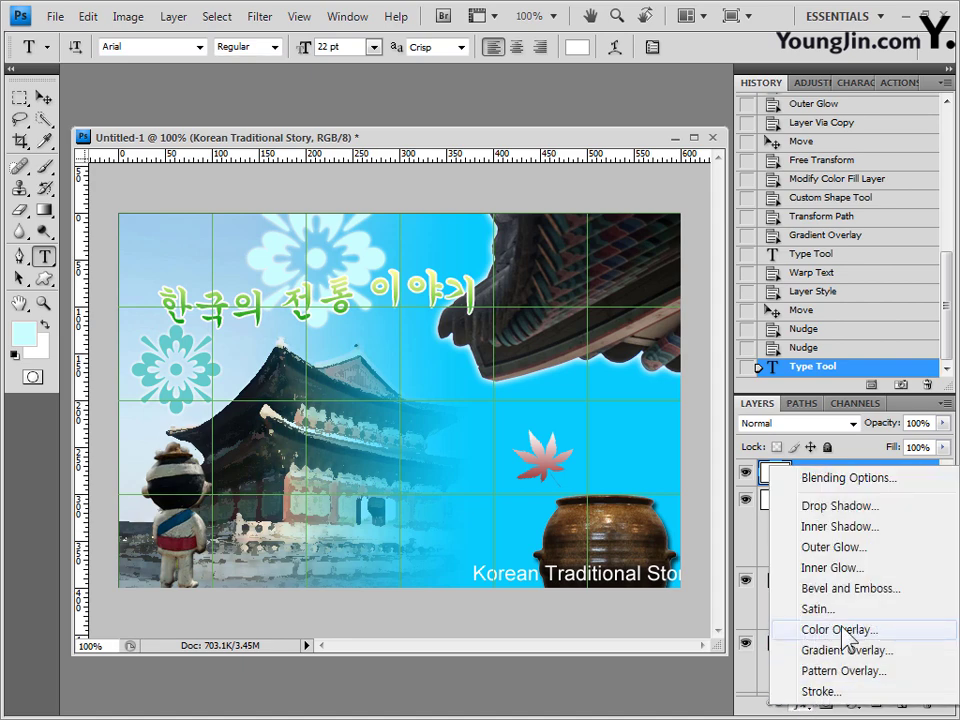
click(845, 506)
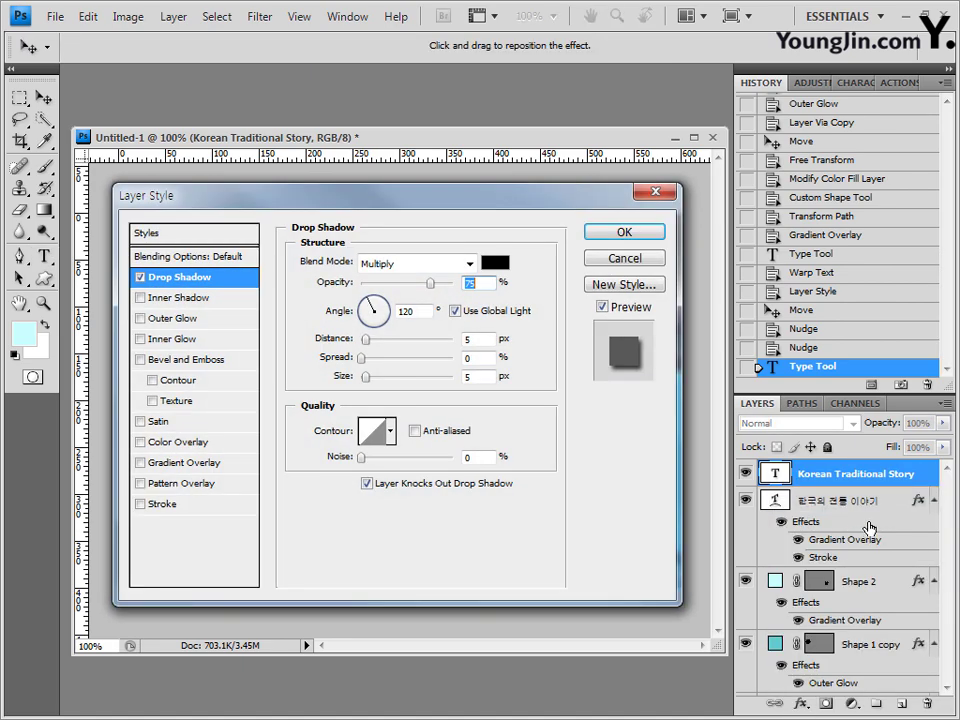
click(186, 505)
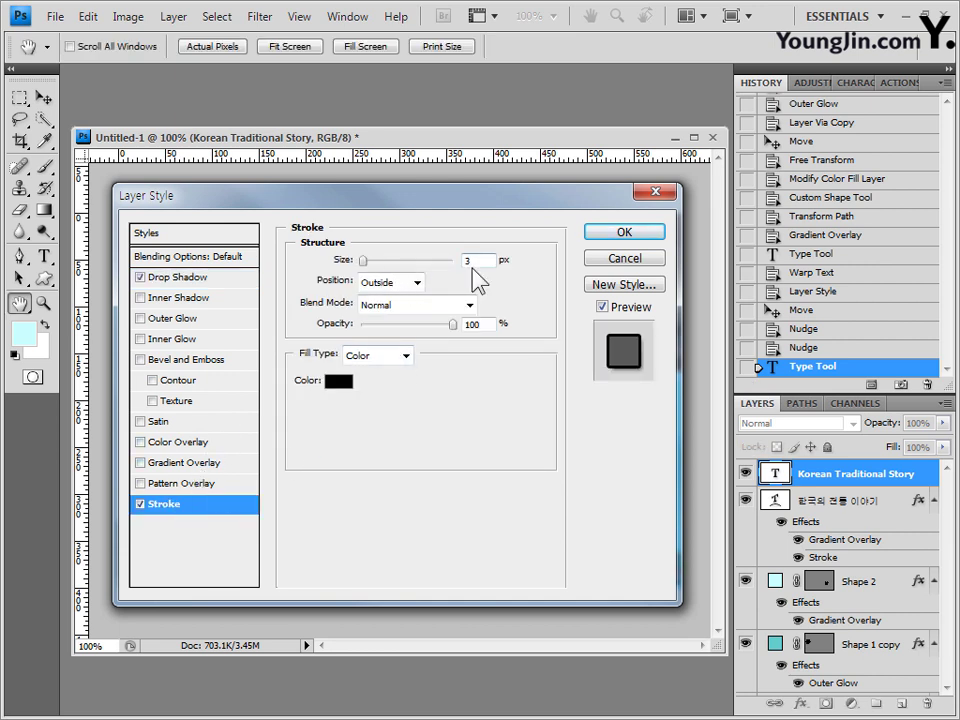
click(339, 382)
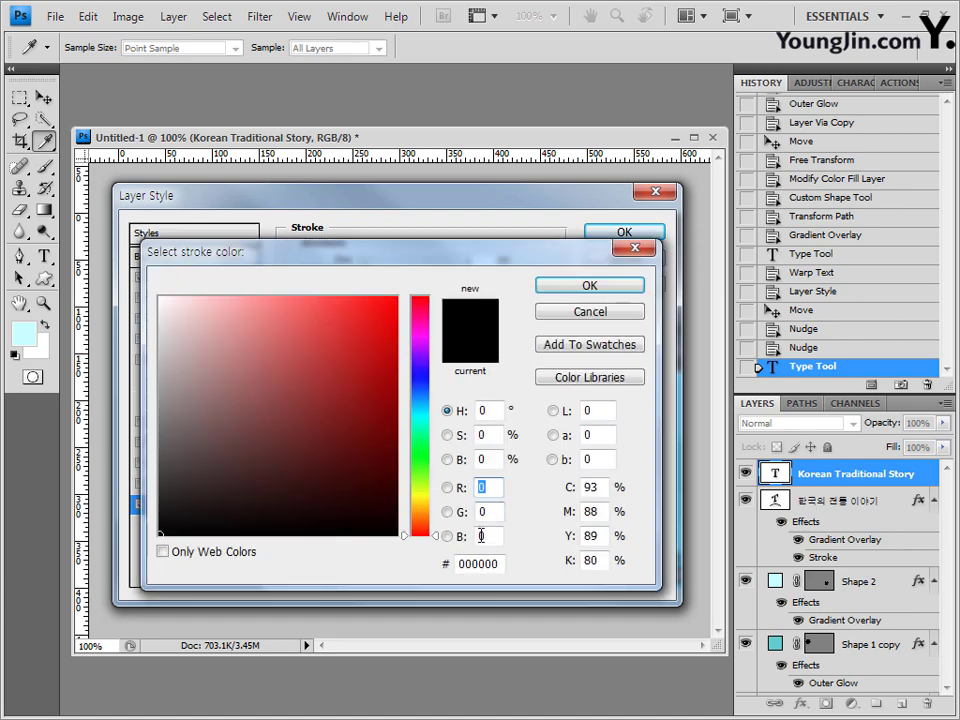
drag(500, 567, 441, 568)
text(006699)
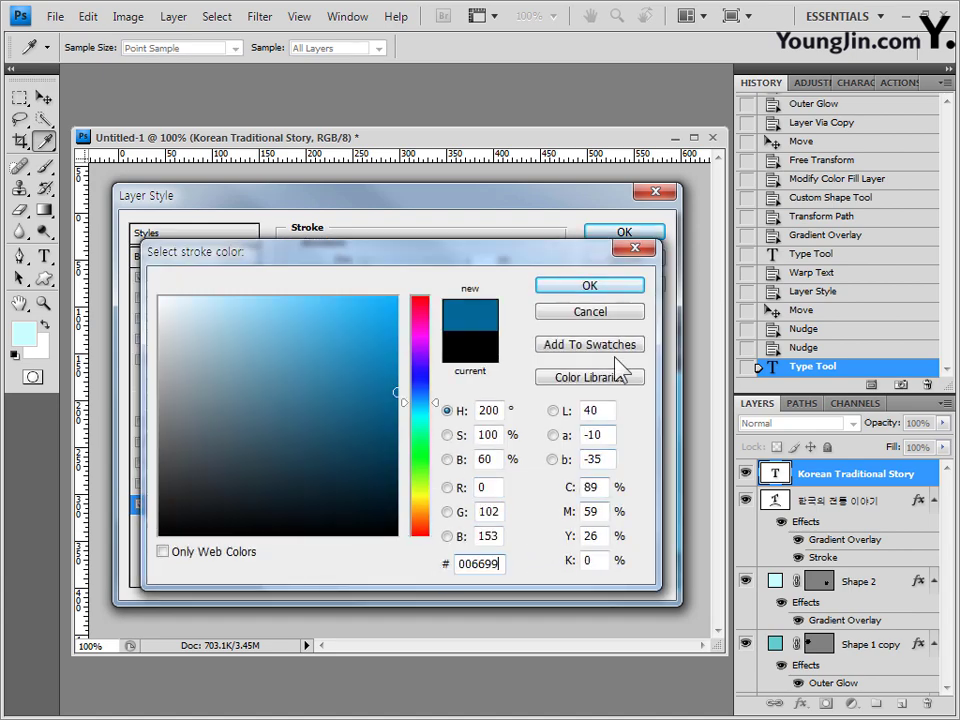
click(612, 288)
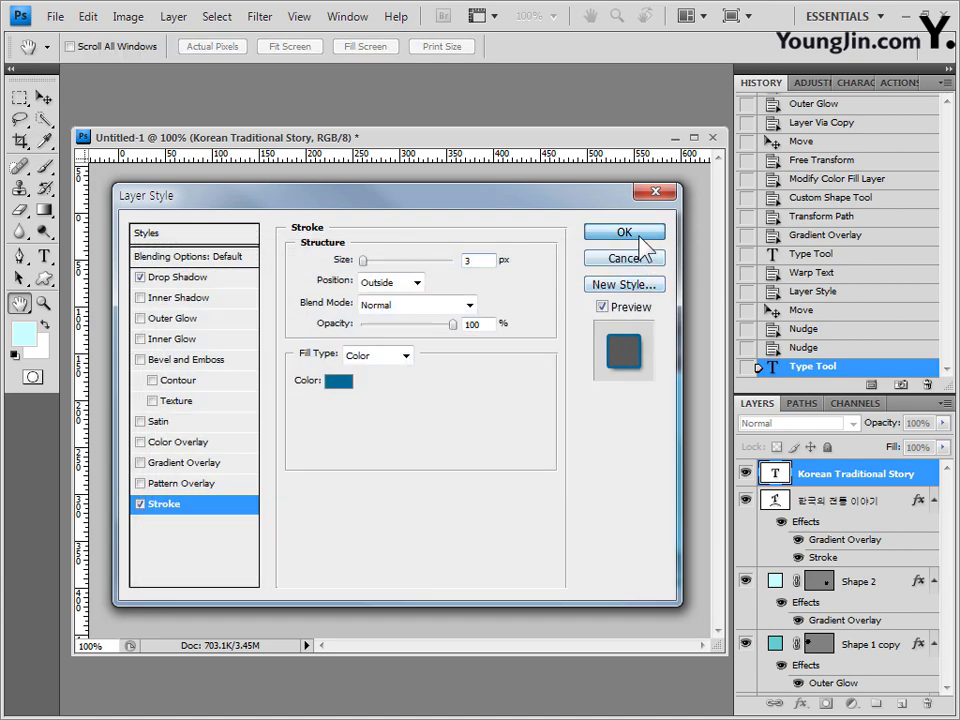
click(628, 235)
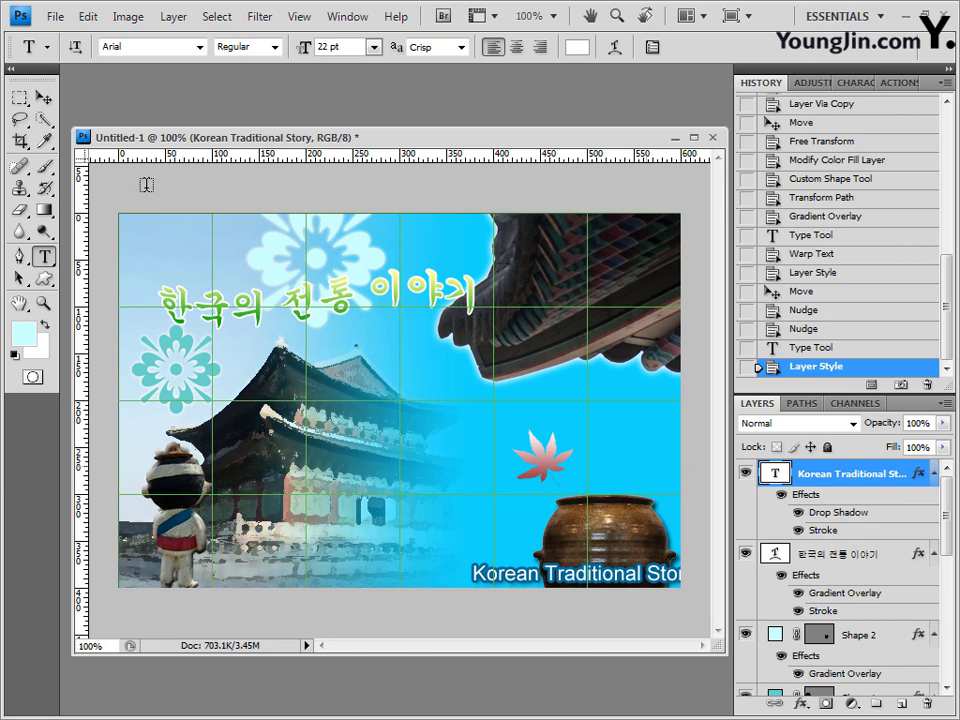
Move the English text left so the whole line fits inside the canvas over the jar's base
click(44, 97)
drag(602, 586, 566, 583)
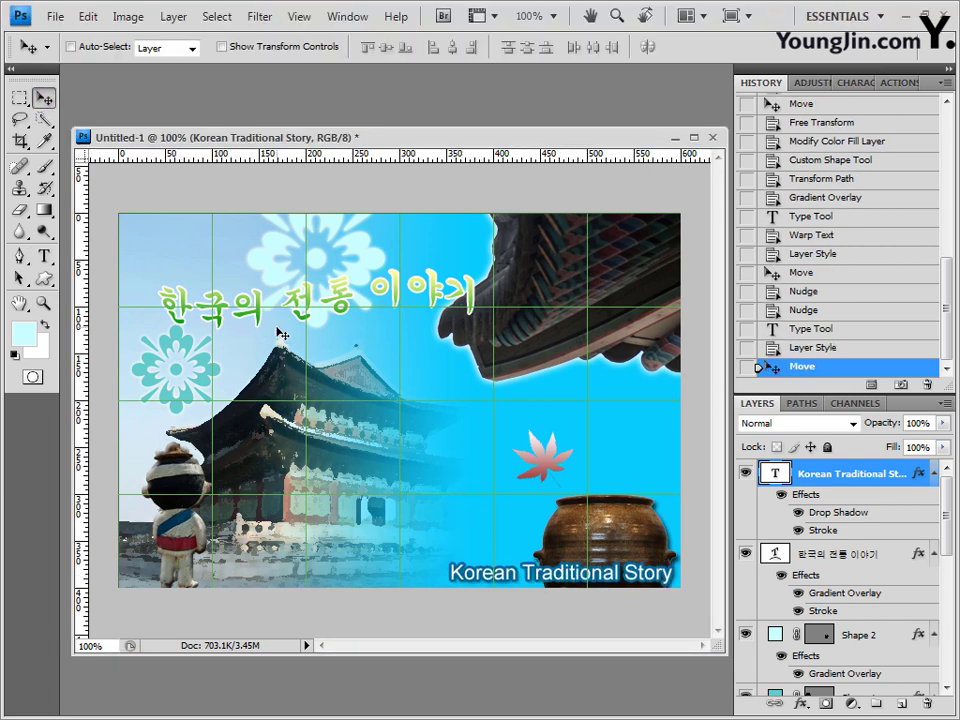
Save a JPEG copy in the GTQ folder, named with the examinee number and name followed by -3
click(58, 18)
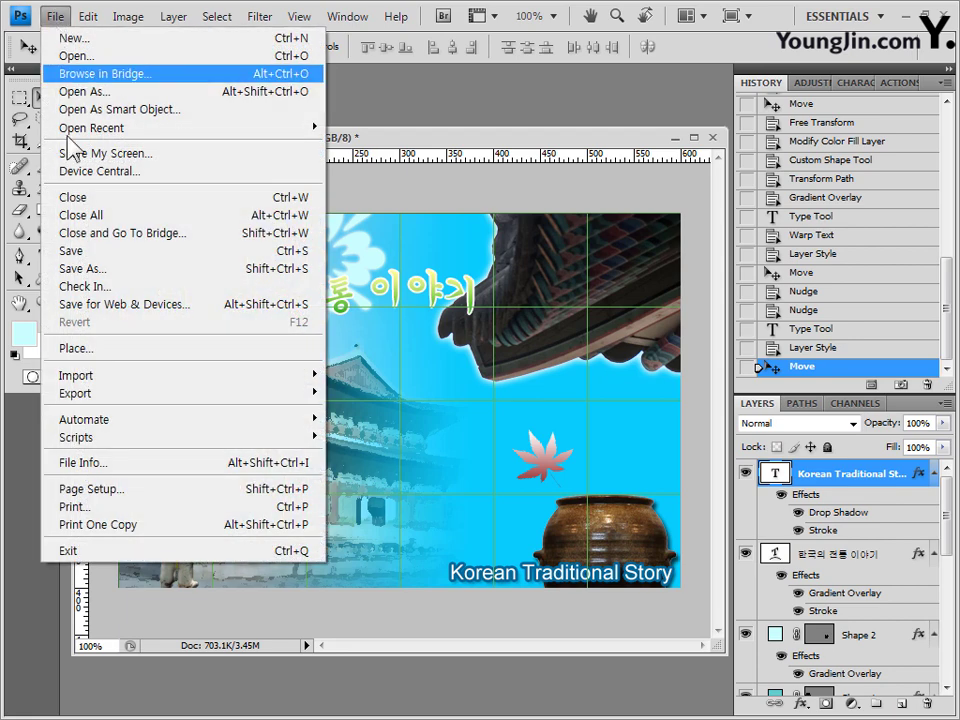
click(80, 268)
click(606, 430)
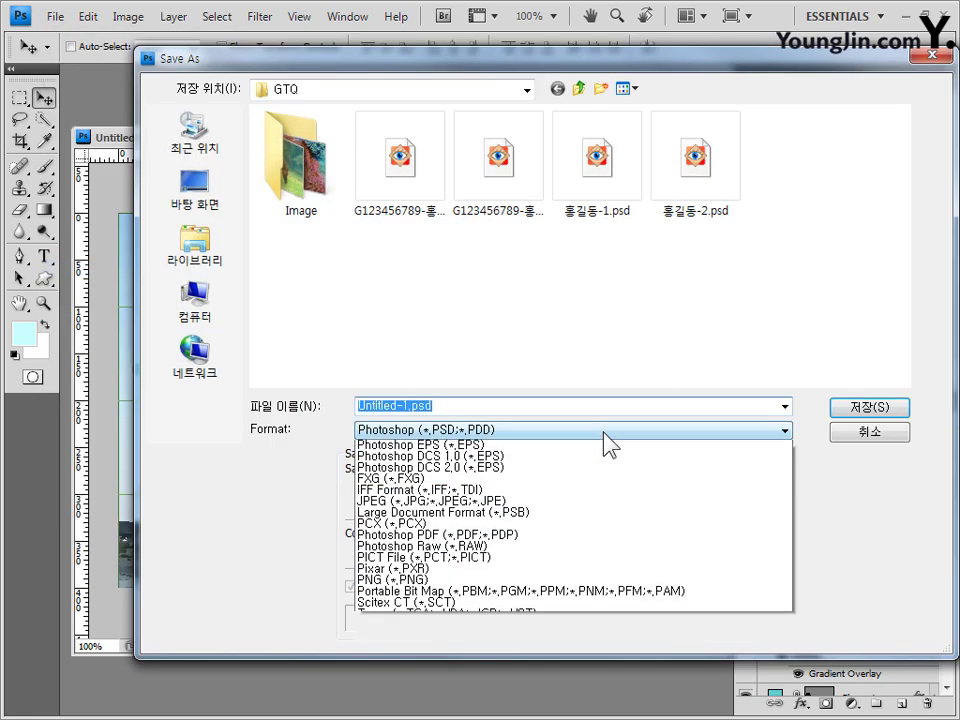
click(589, 548)
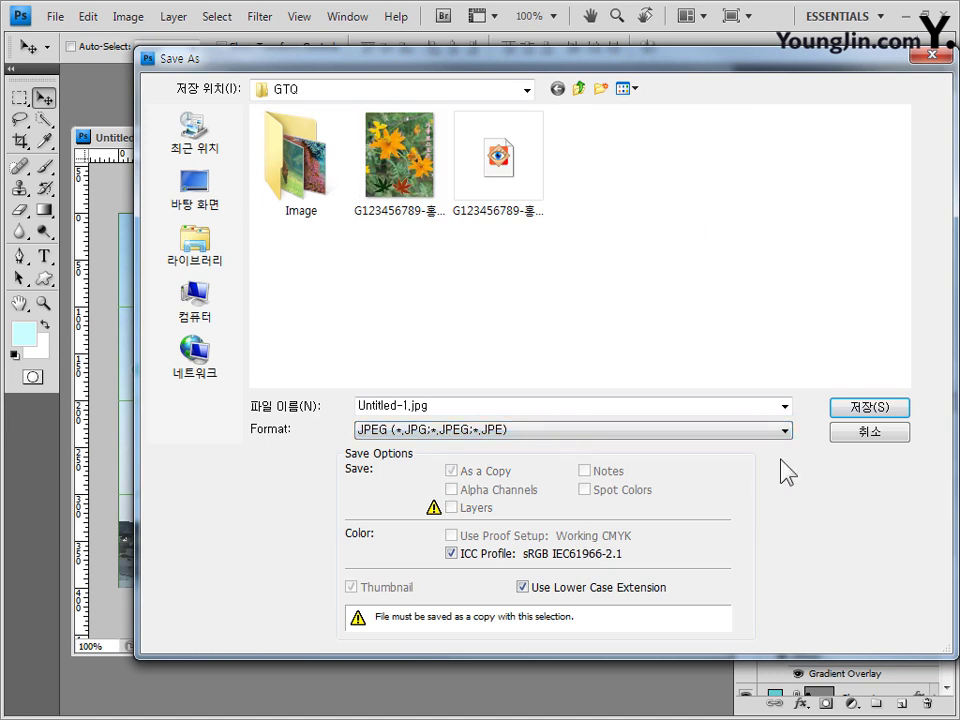
click(494, 185)
click(492, 406)
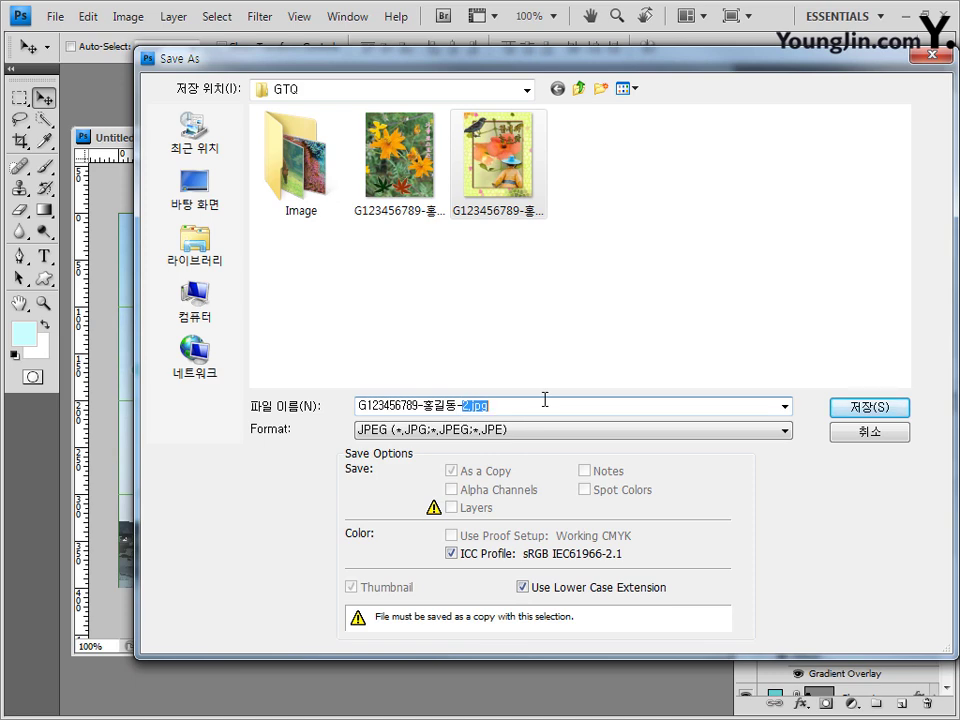
click(884, 405)
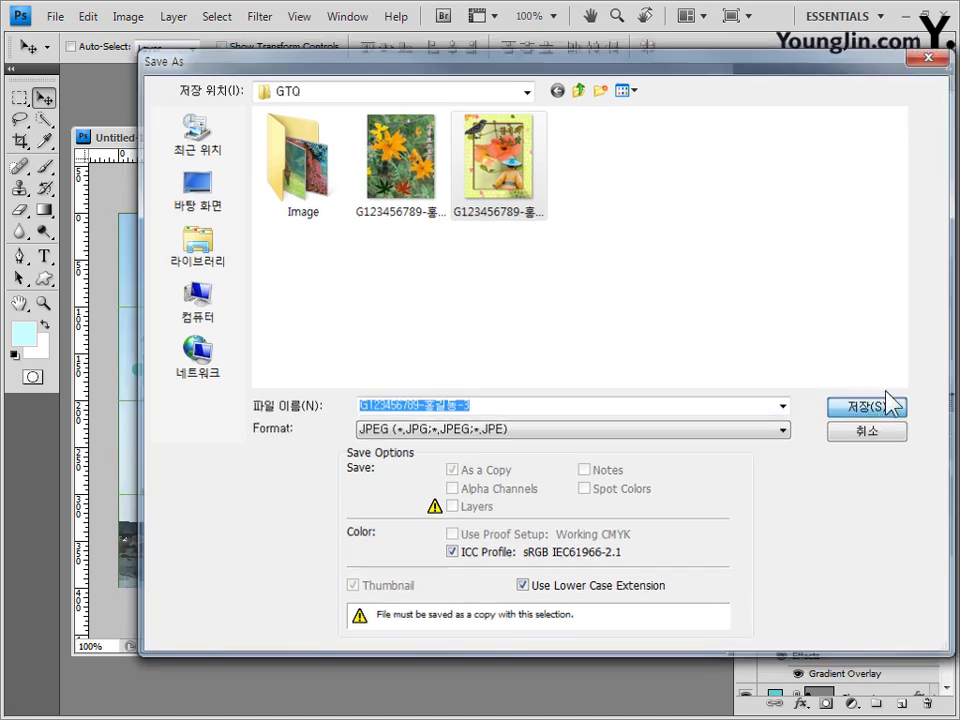
key(Return)
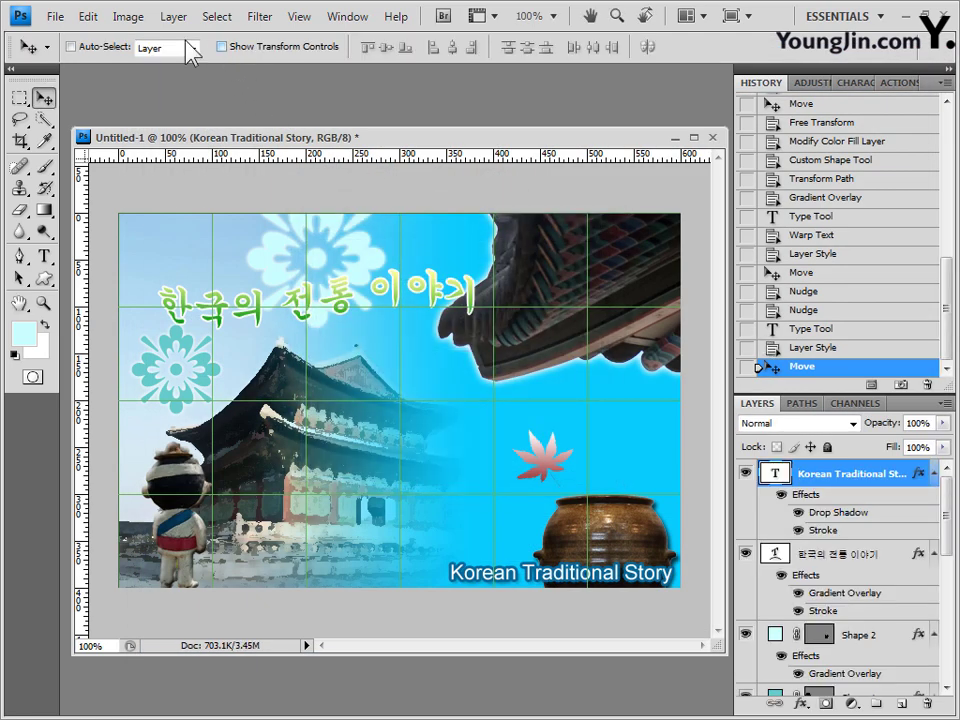
Resize the image proportionally to 60 x 40 pixels
click(138, 17)
click(180, 156)
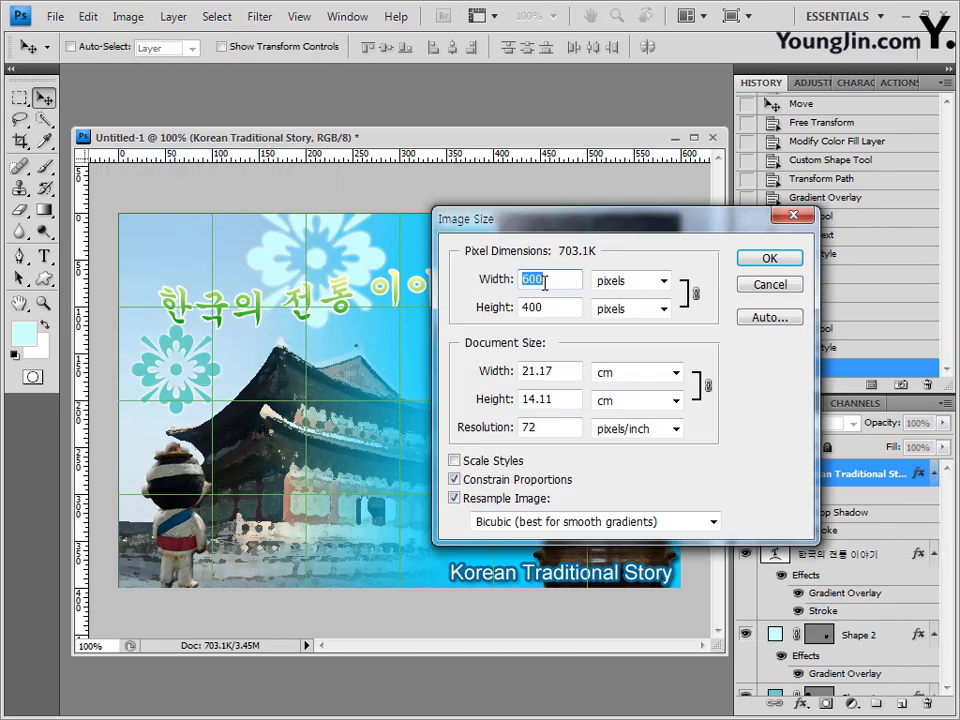
text(60)
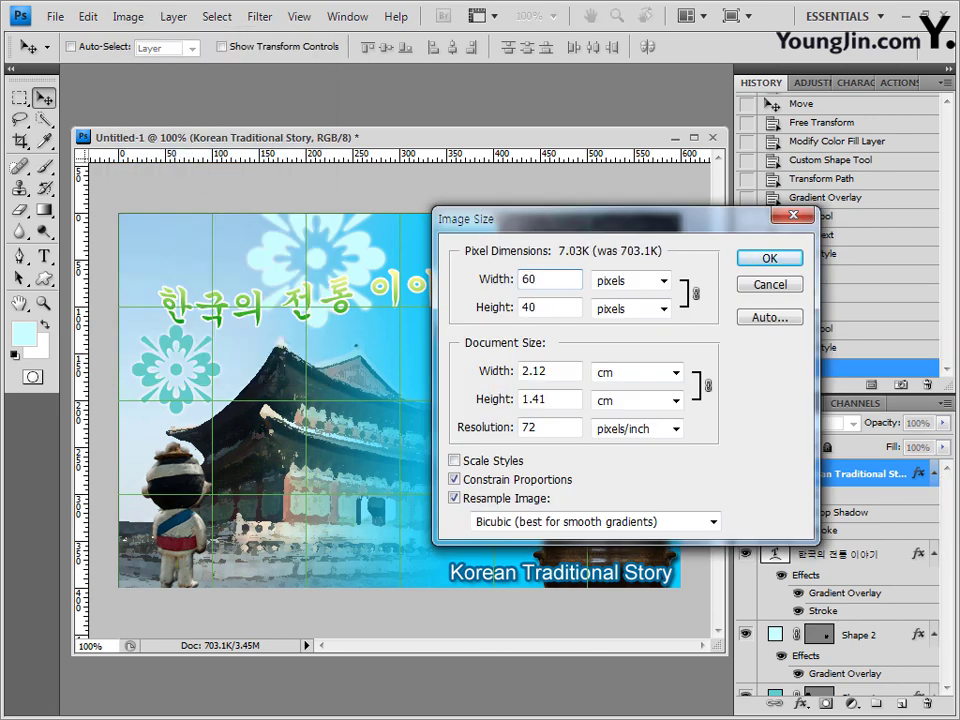
click(772, 260)
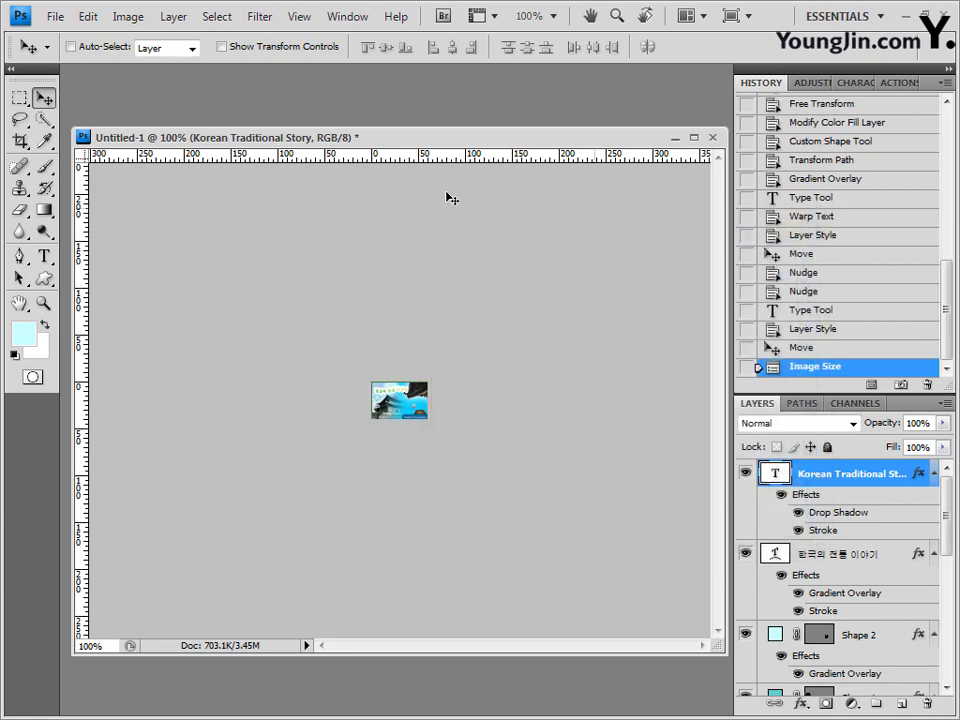
Save the reduced image as a layered PSD in the GTQ folder, named with the examinee number and name followed by -3
click(56, 16)
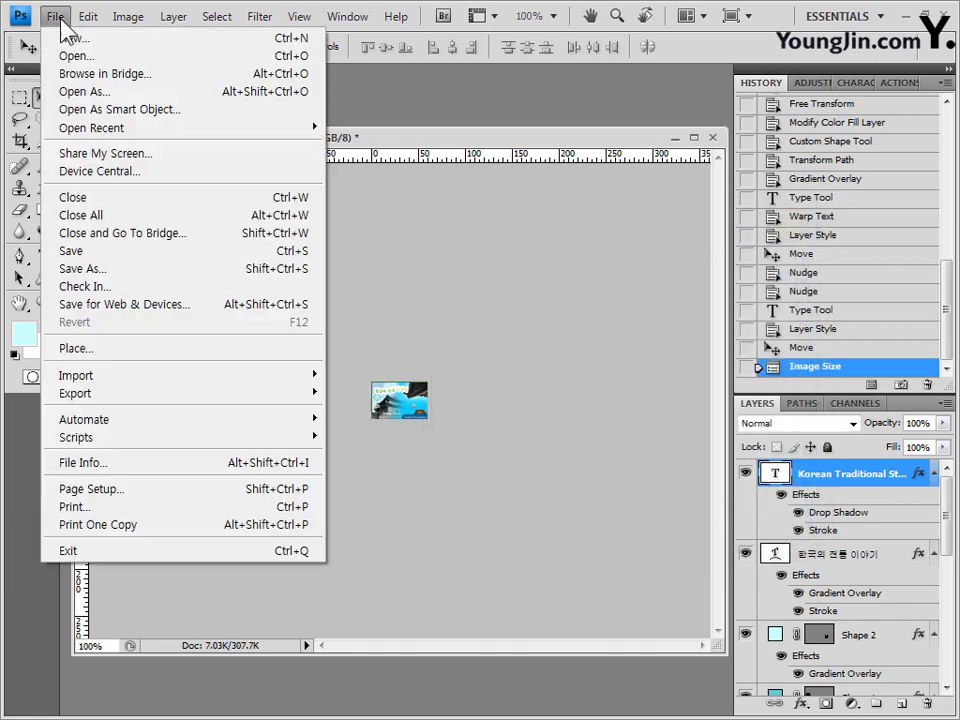
click(86, 270)
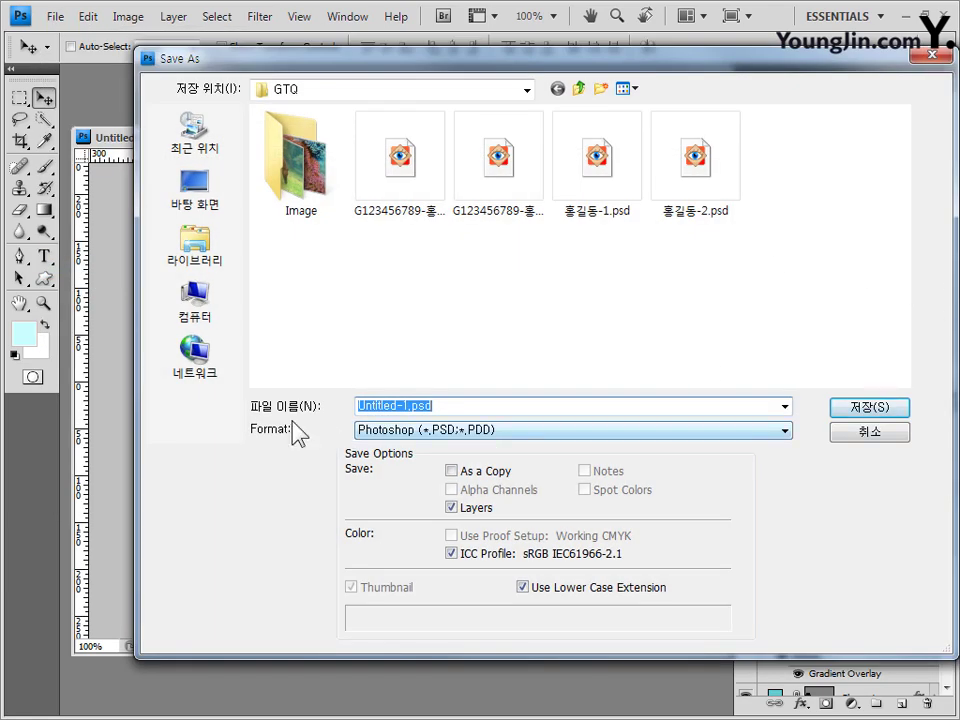
click(497, 160)
drag(487, 405, 461, 405)
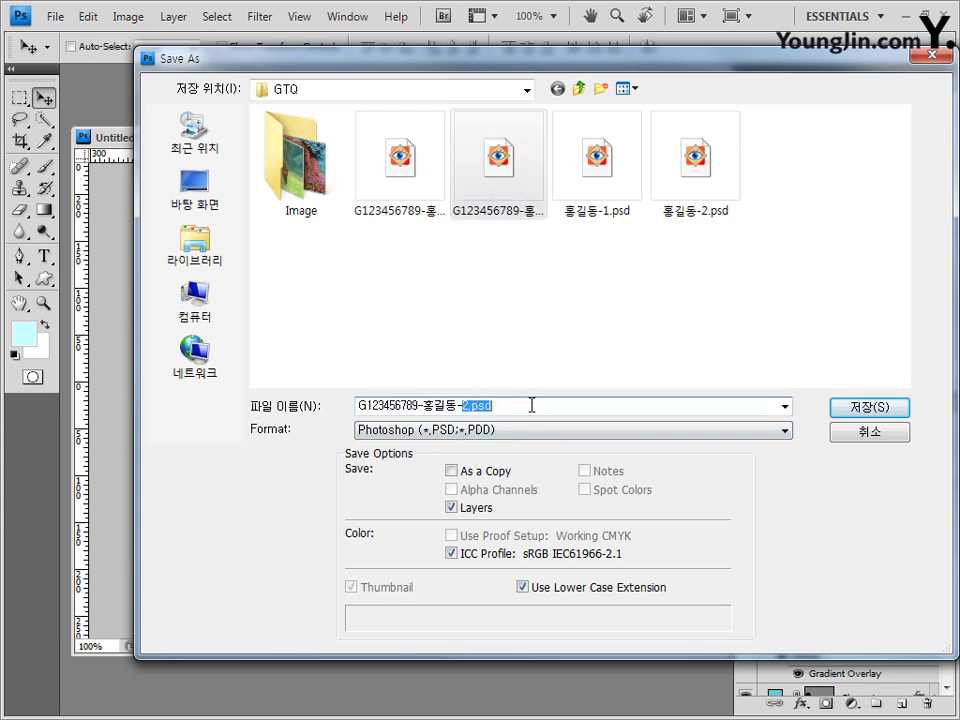
text(3)
key(Return)
click(658, 306)
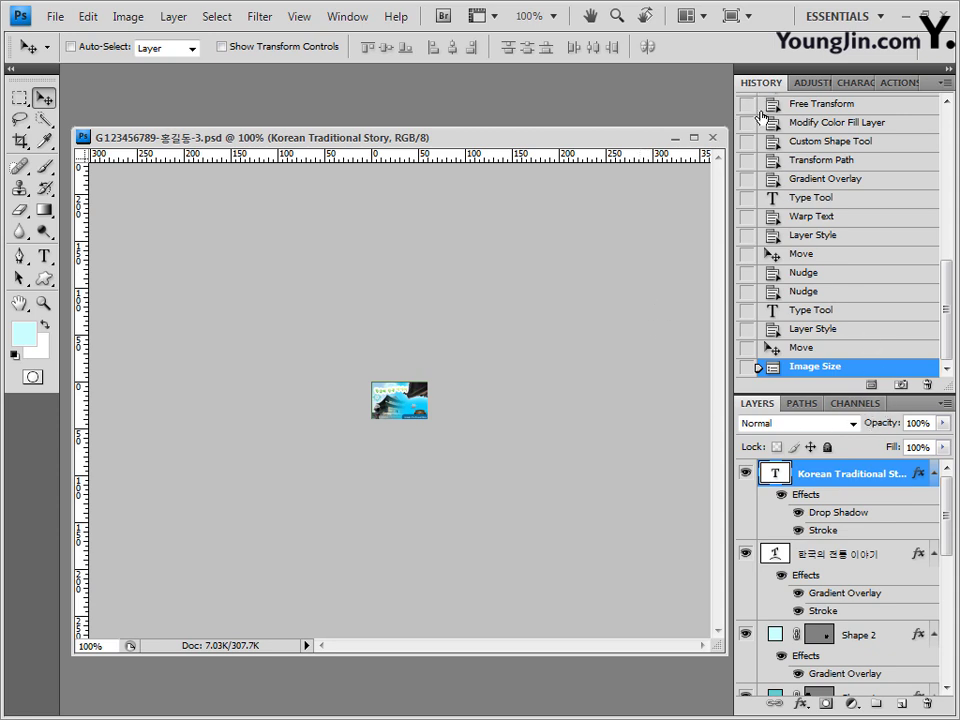
Restore the image to its state before the resize and save it as a PSD named with the examinee's name followed by -3
click(822, 350)
click(60, 20)
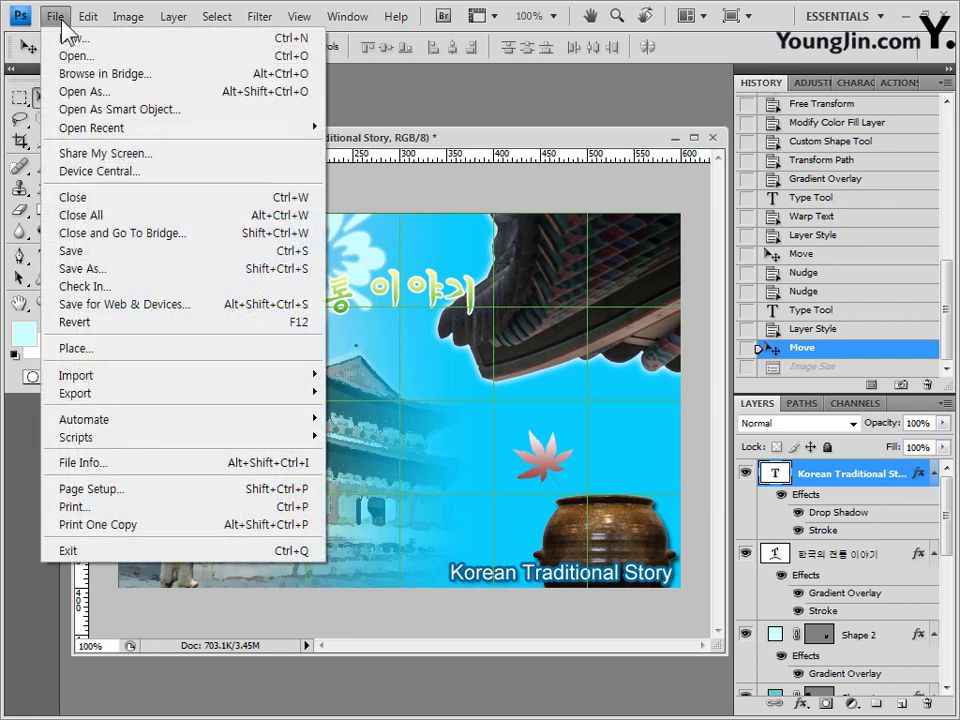
click(79, 268)
click(797, 189)
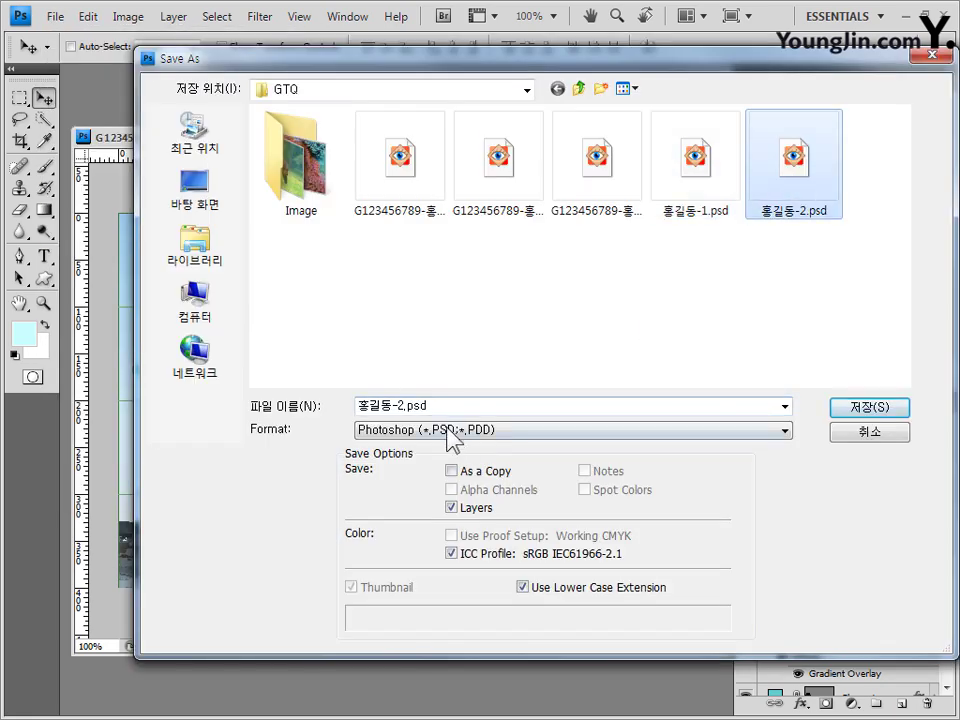
click(401, 404)
double_click(401, 405)
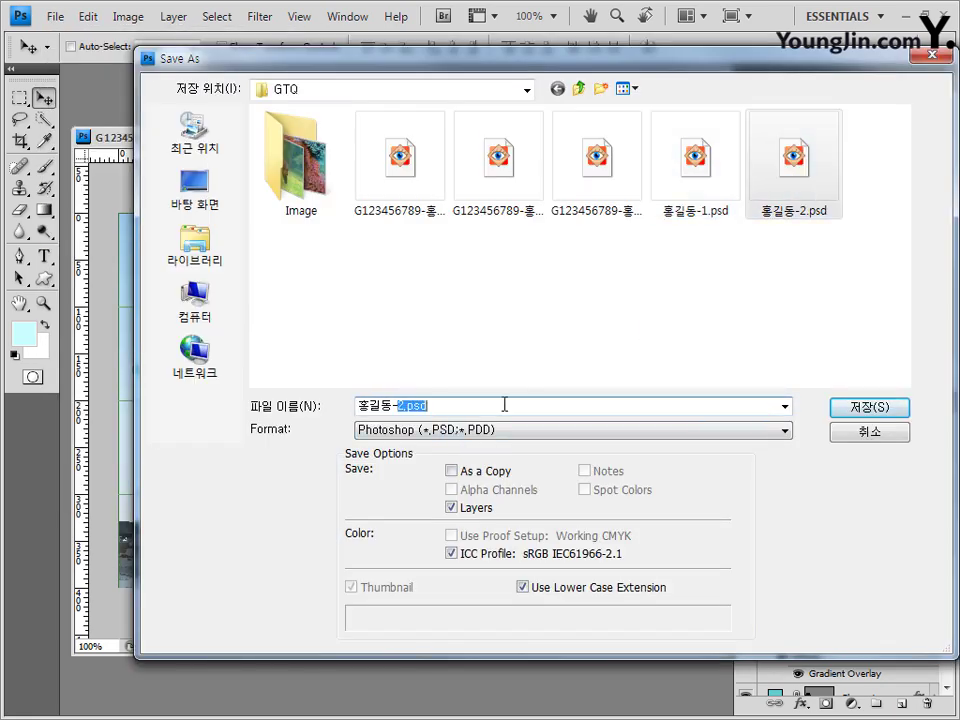
text(3)
click(900, 407)
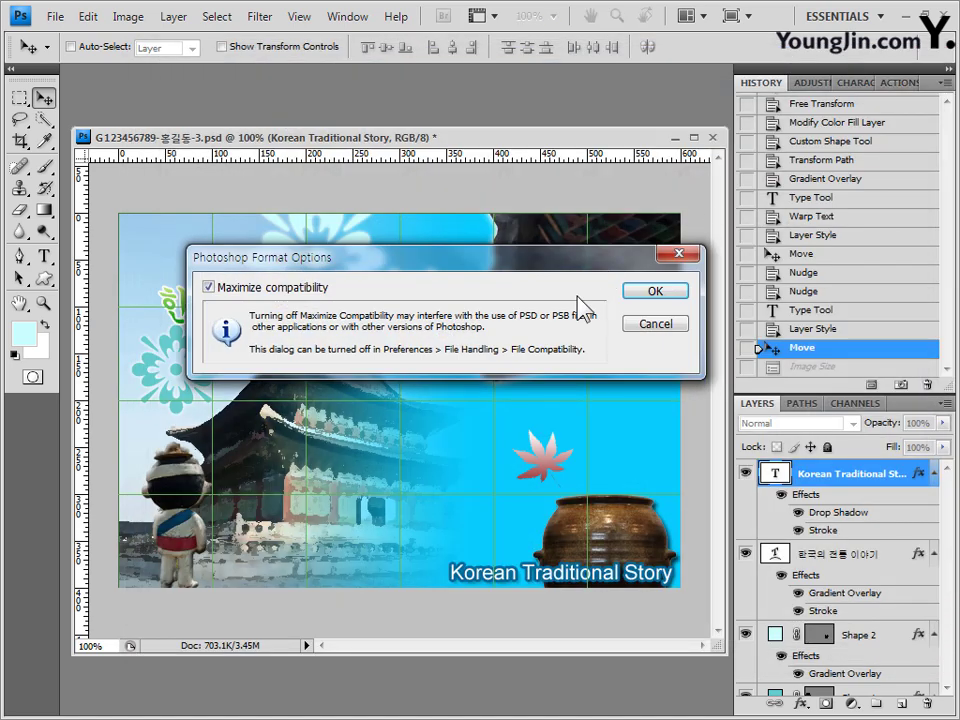
click(670, 293)
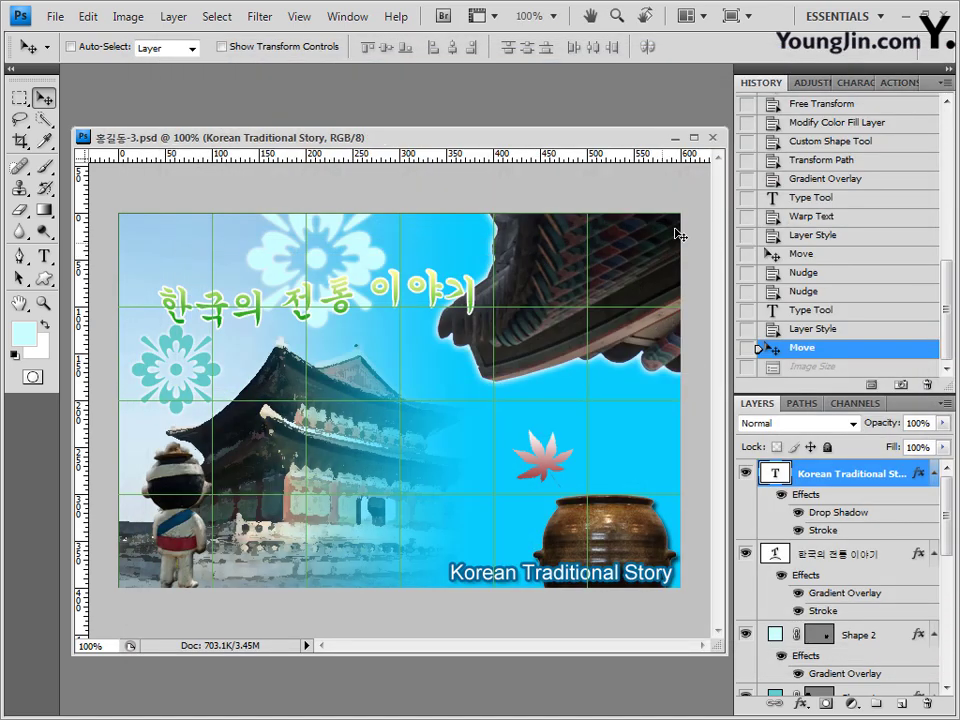
Close the finished composite and create a 600 x 400 pixel, 72 pixels/inch RGB document with a white background in a floating window
click(713, 138)
click(58, 20)
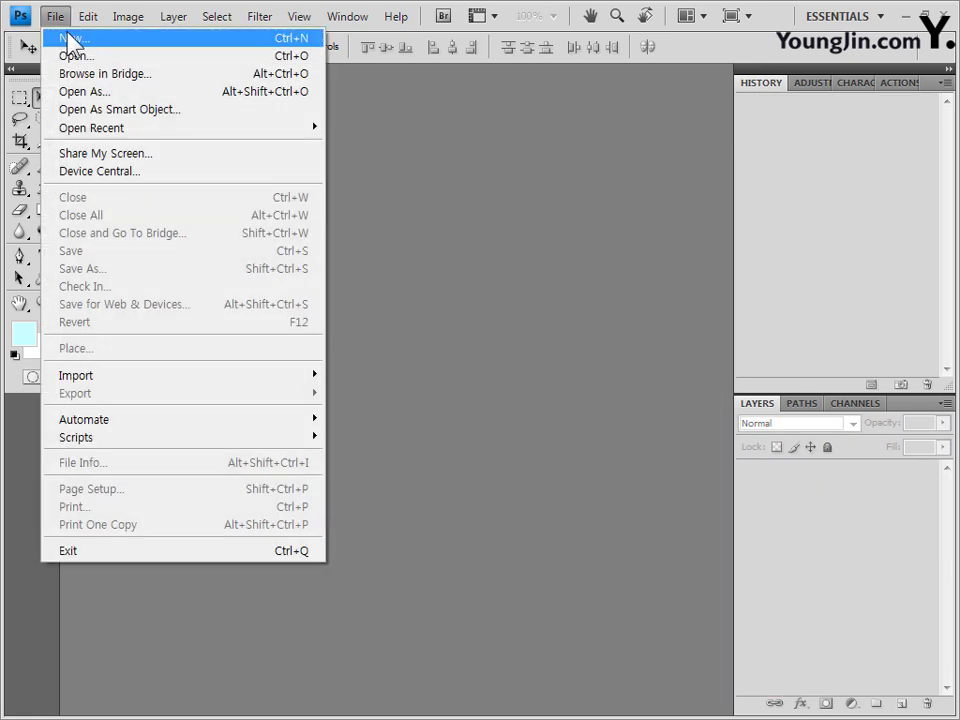
click(70, 36)
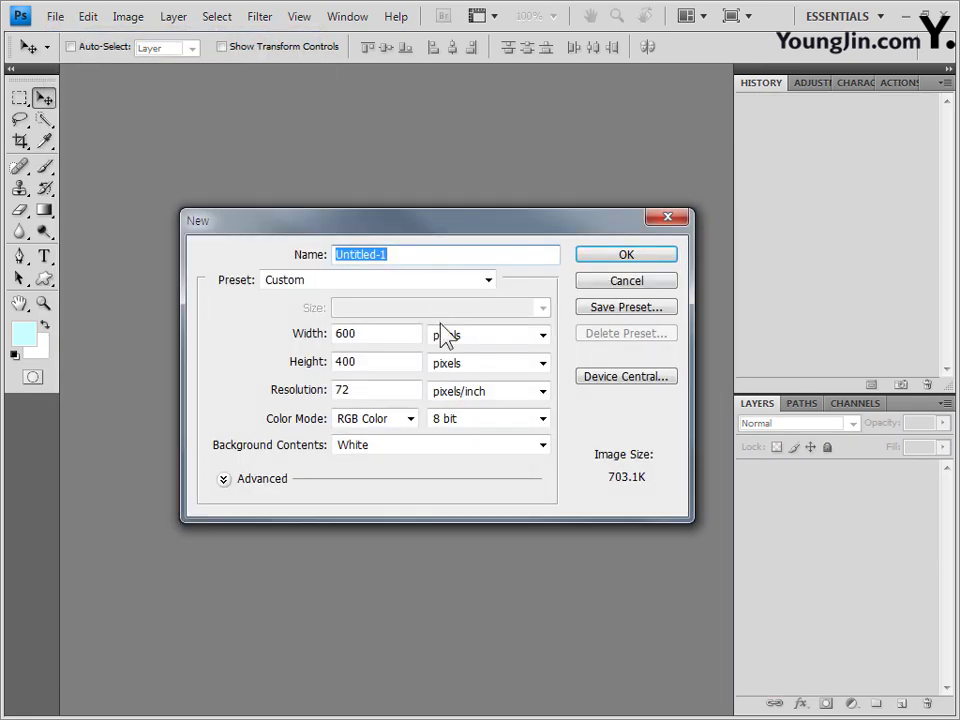
click(652, 258)
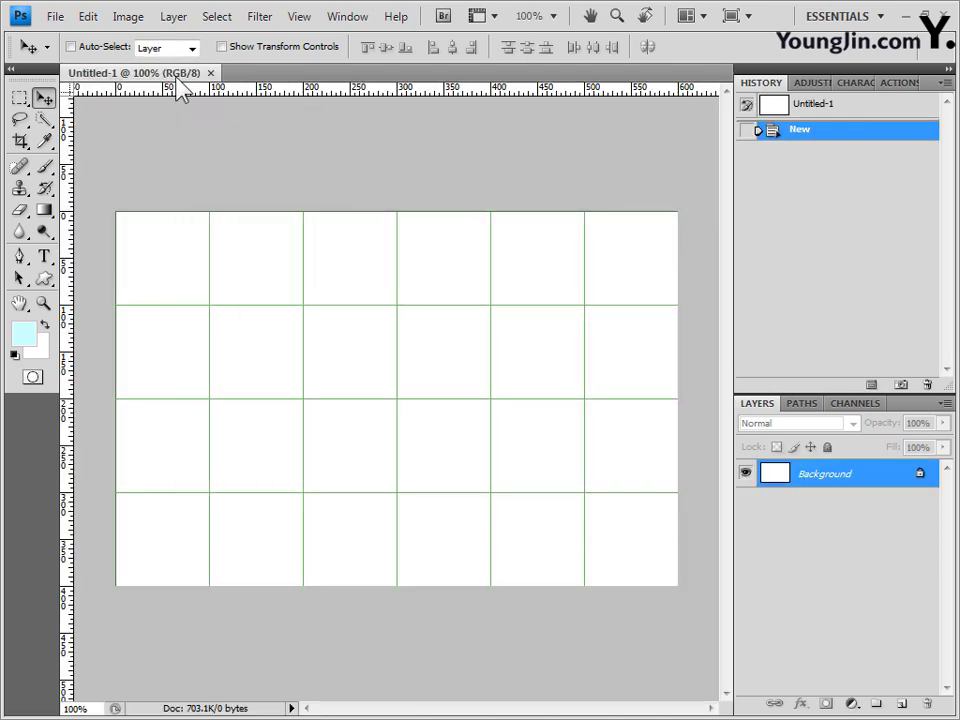
drag(176, 72, 195, 118)
Save the blank document as a PSD in the GTQ folder, named with the examinee number and name followed by -4
click(56, 17)
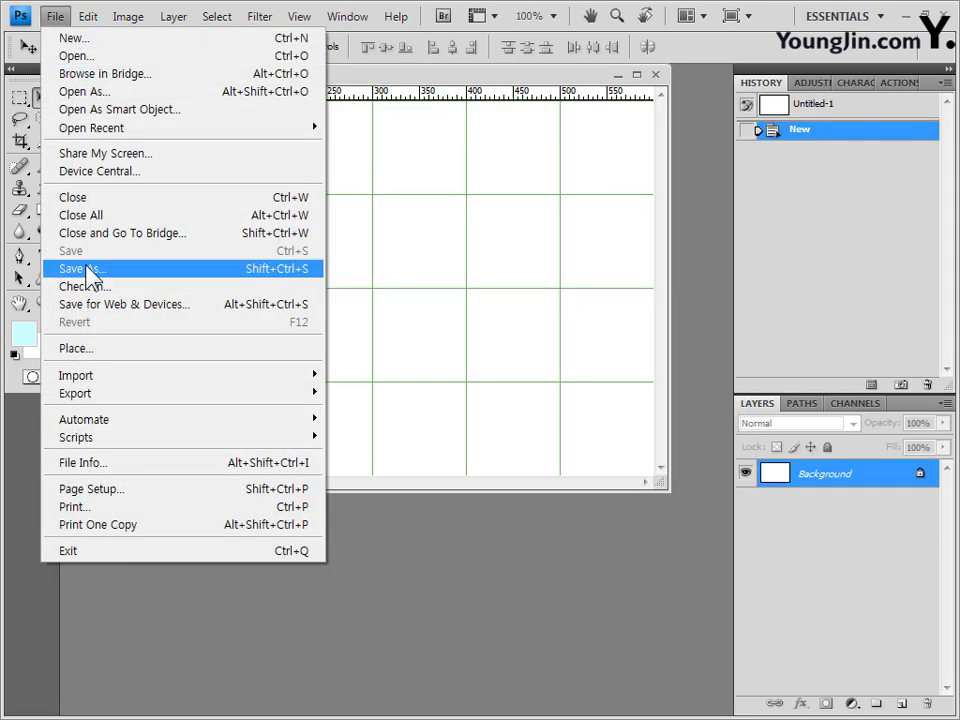
click(94, 270)
click(585, 185)
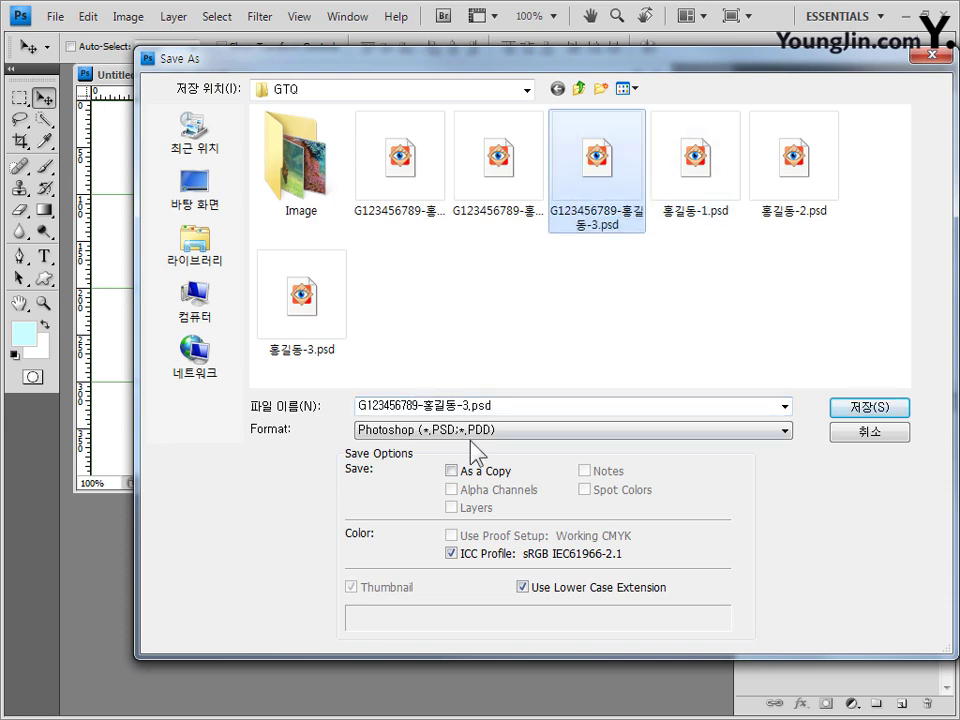
click(518, 406)
drag(462, 406, 472, 406)
text(4)
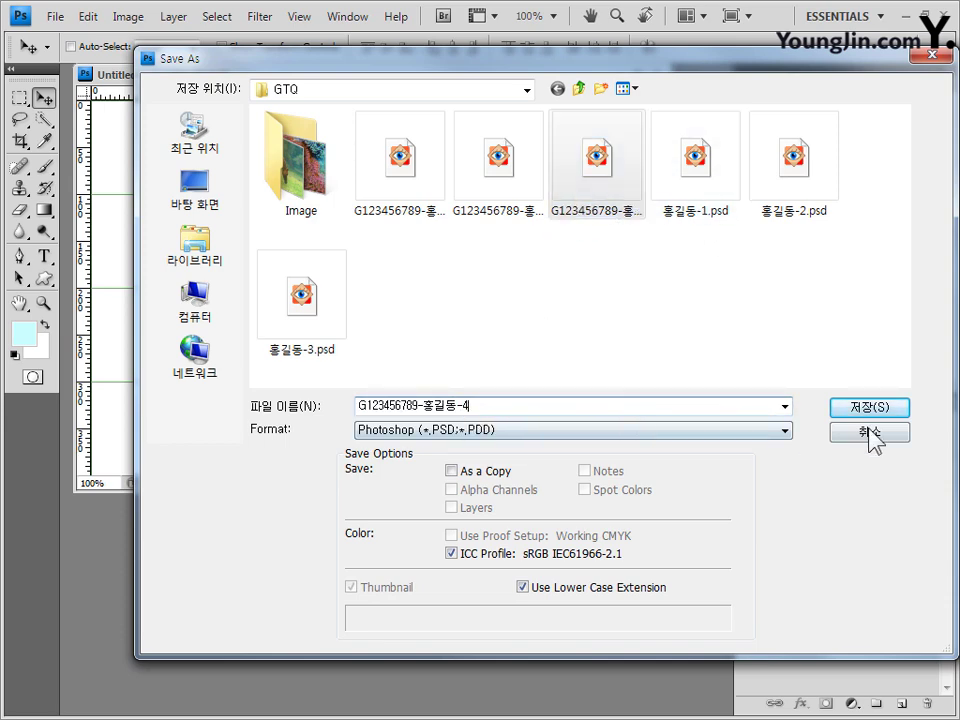
click(868, 407)
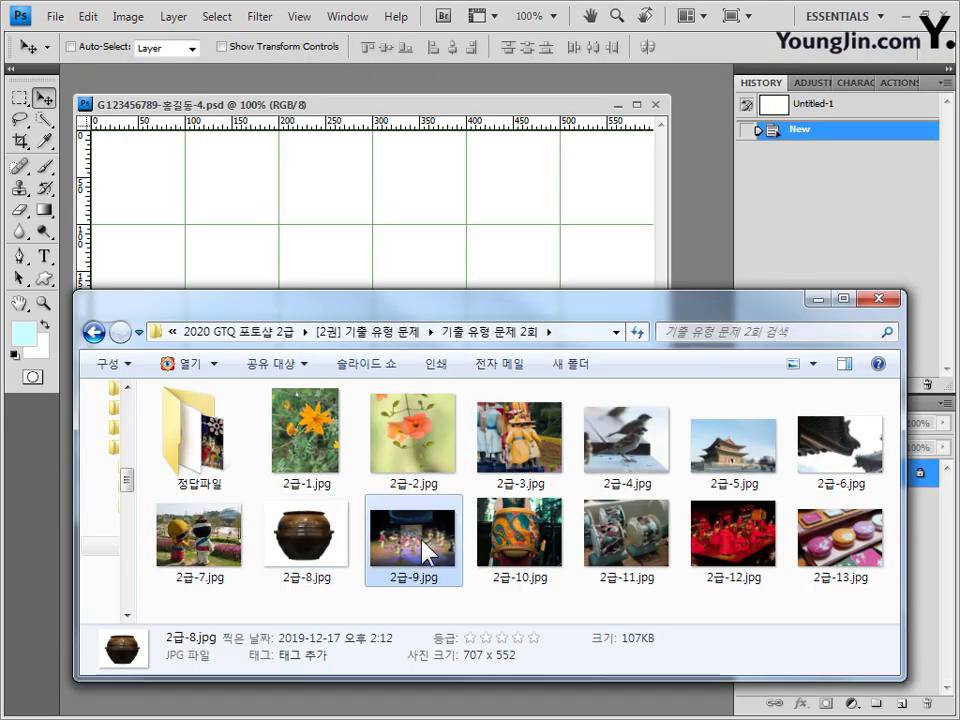
Open 2급-9.jpg, copy the whole stage photo into the blank document, and close the source image
drag(426, 553, 690, 274)
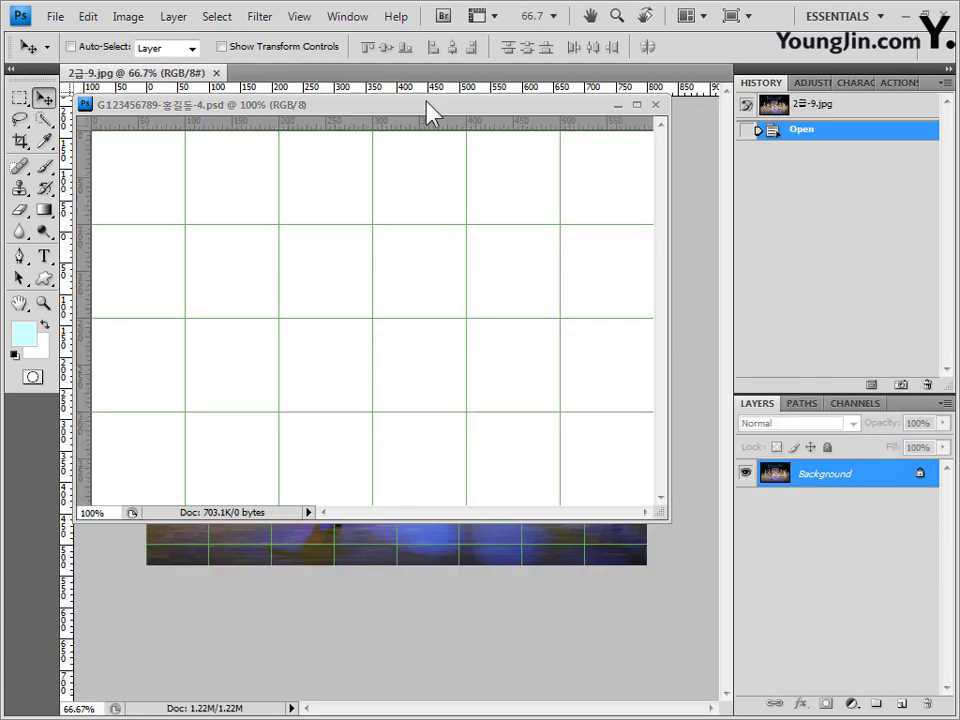
drag(202, 72, 349, 220)
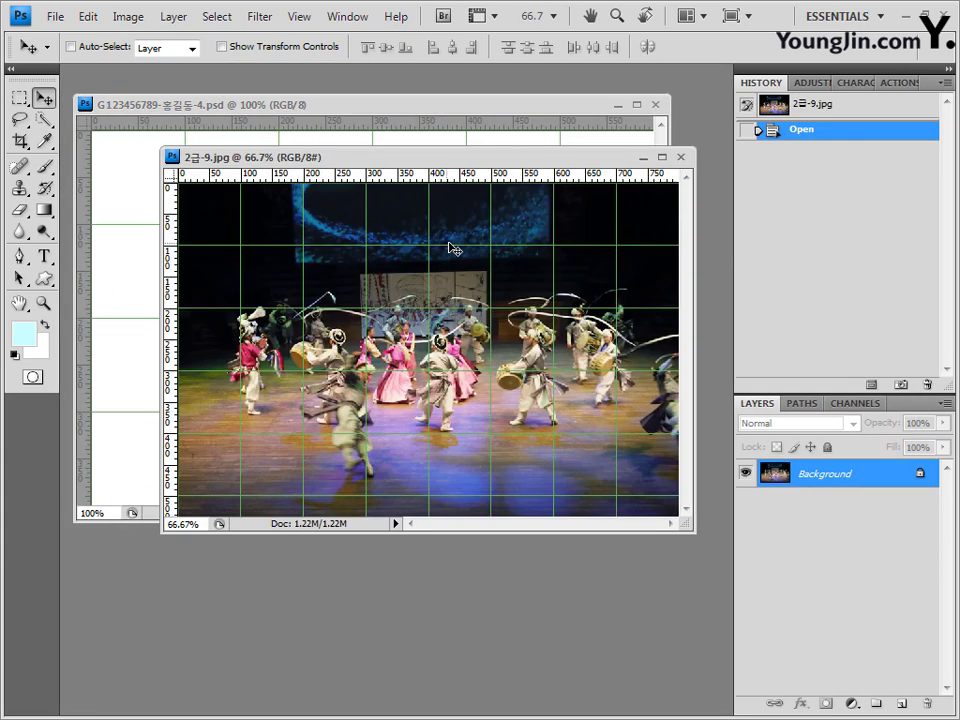
key(ctrl+a)
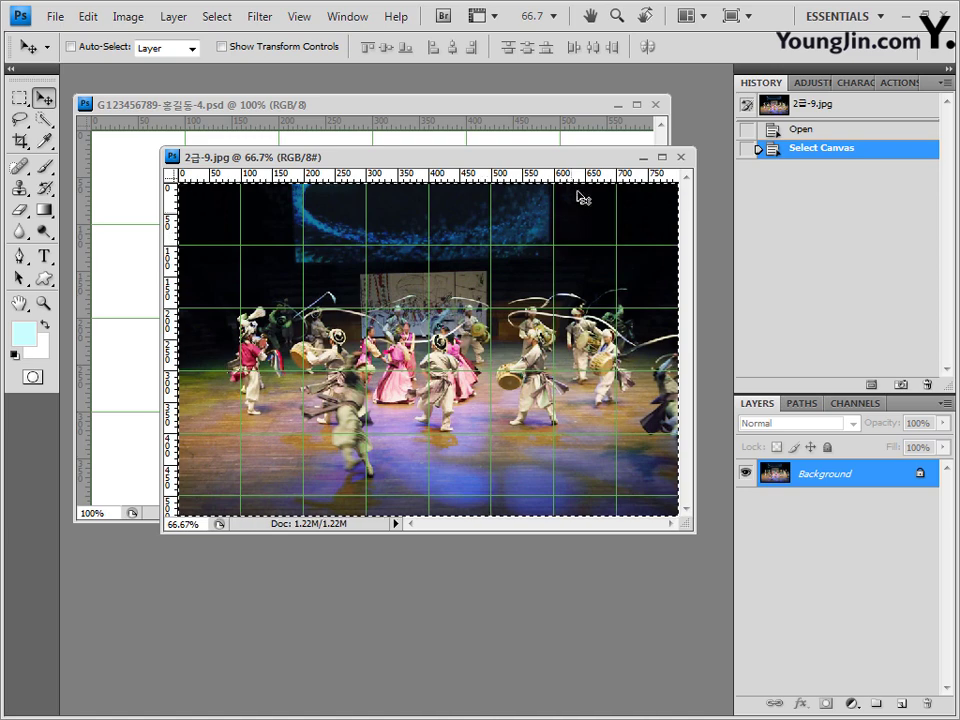
click(560, 105)
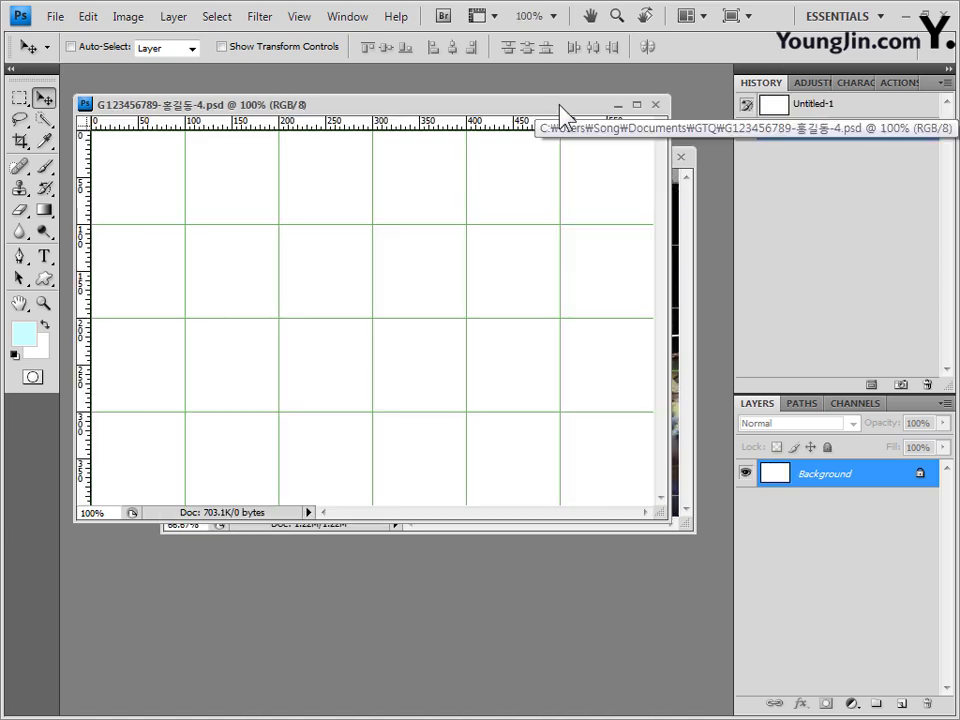
key(ctrl+v)
click(681, 157)
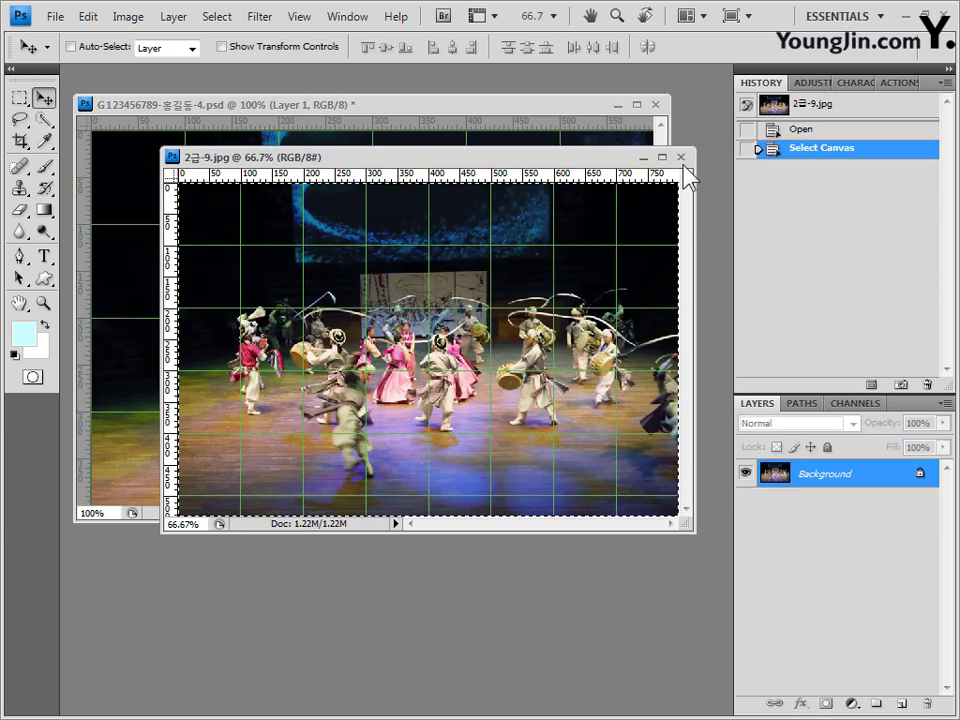
click(681, 157)
Scale the pasted stage photo proportionally to about 75% so it fills the 600 x 400 canvas
drag(666, 518, 682, 609)
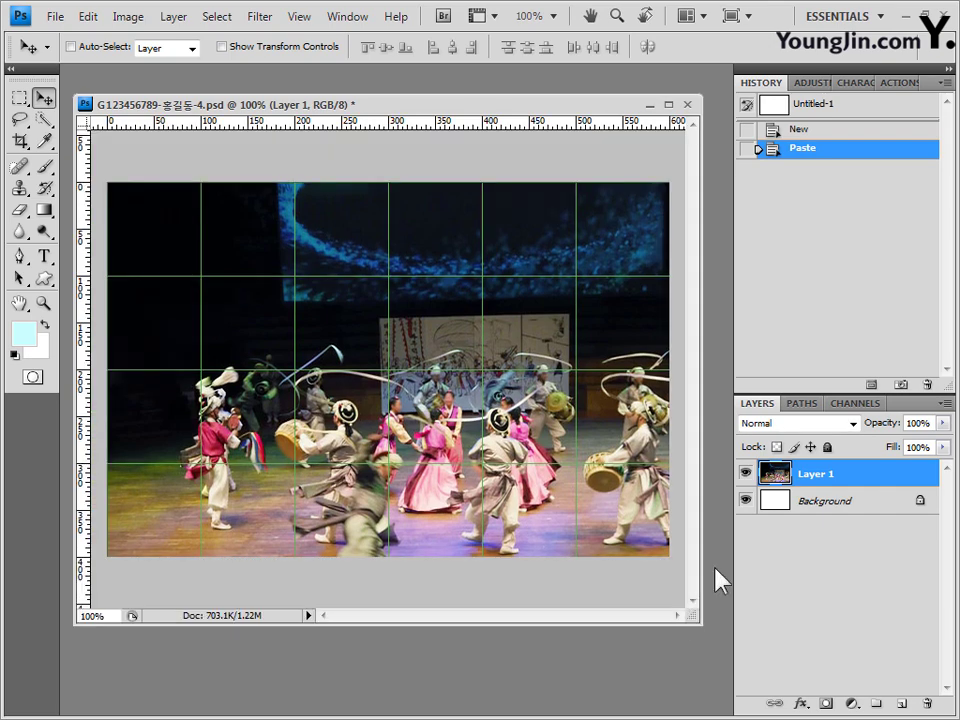
key(ctrl+t)
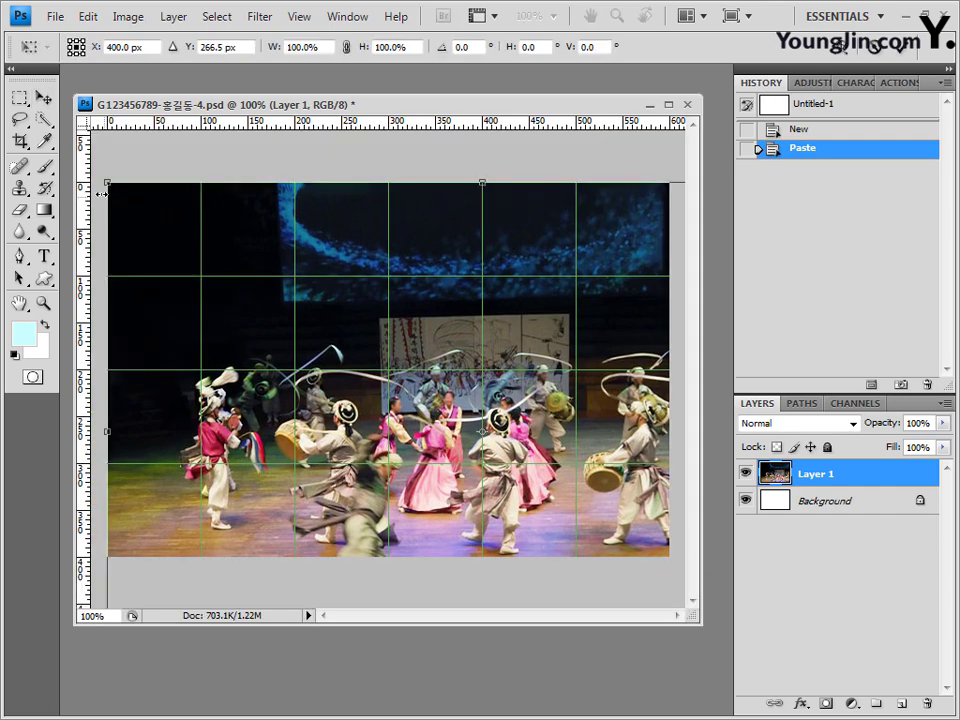
drag(107, 183, 297, 295)
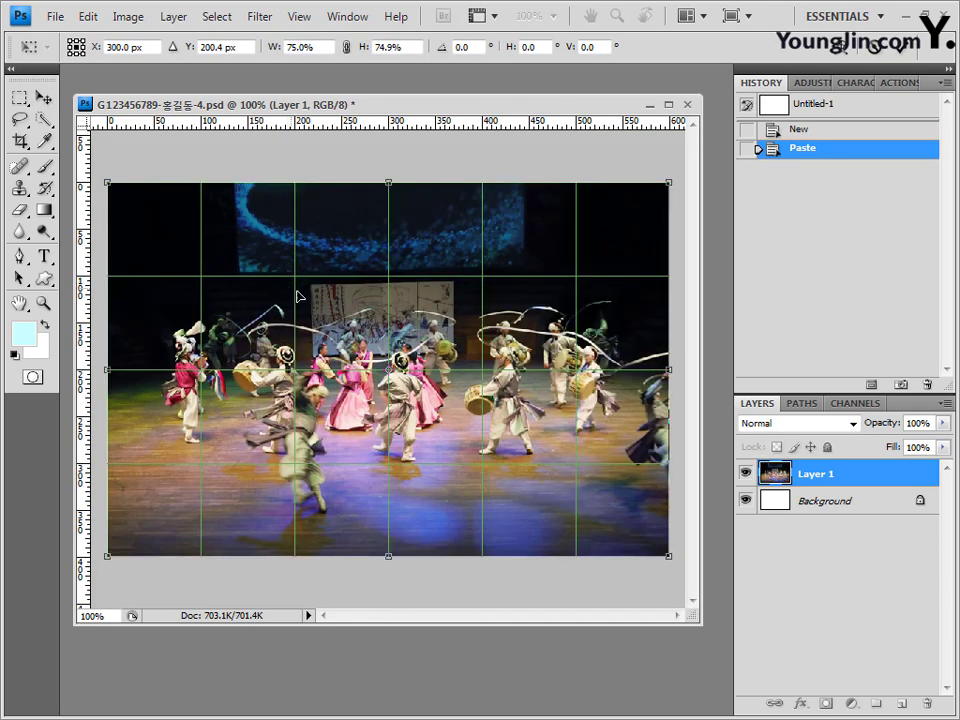
key(Return)
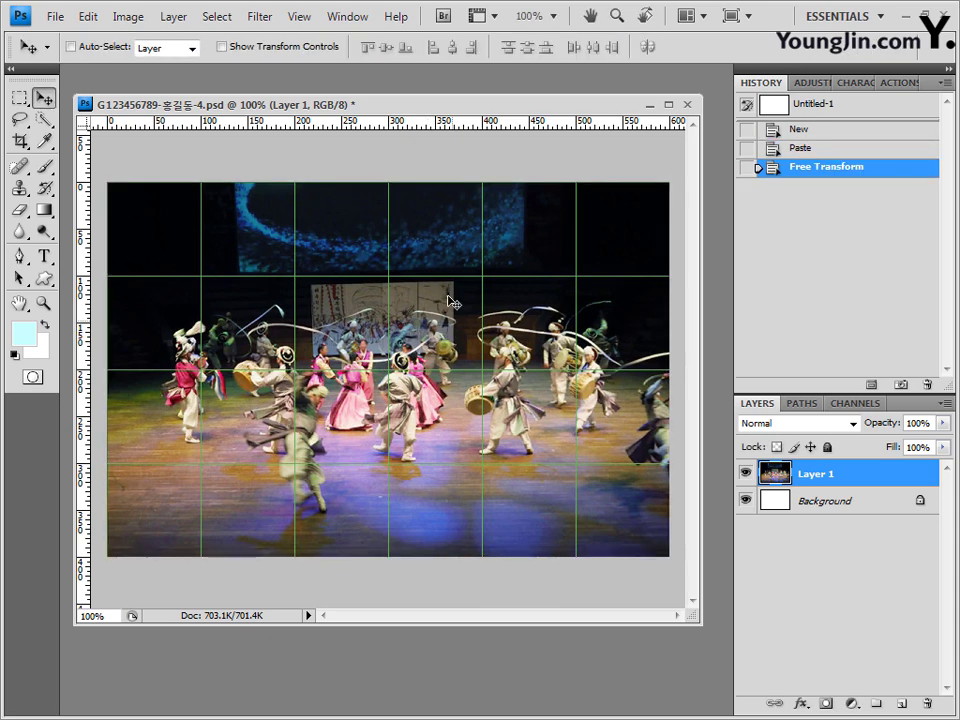
Apply the Crosshatch filter to the stage photo with Stroke Length 9, Sharpness 6 and Strength 1
click(260, 16)
mouse_move(284, 158)
mouse_move(296, 192)
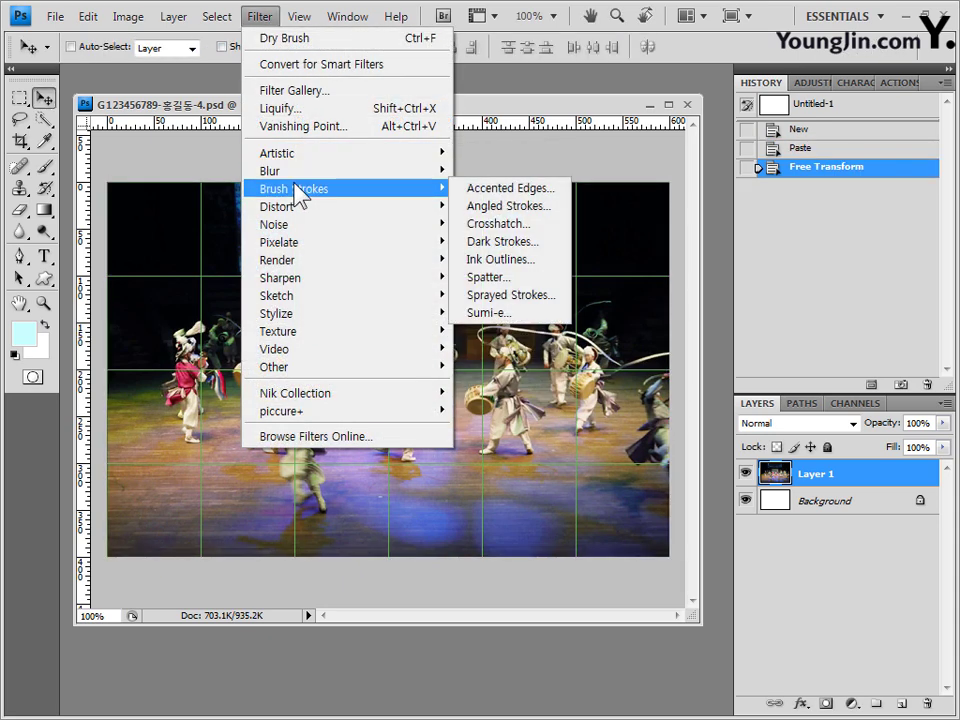
click(542, 228)
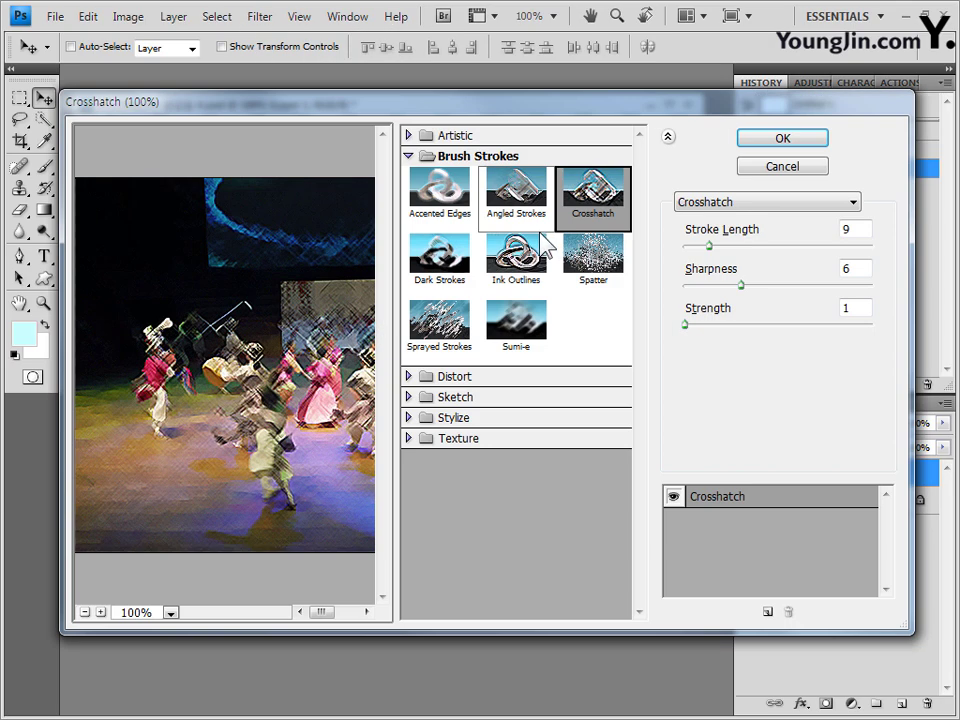
click(810, 141)
Open 2급-10.jpg in its own floating window and hide the grid over it
key(alt+Tab)
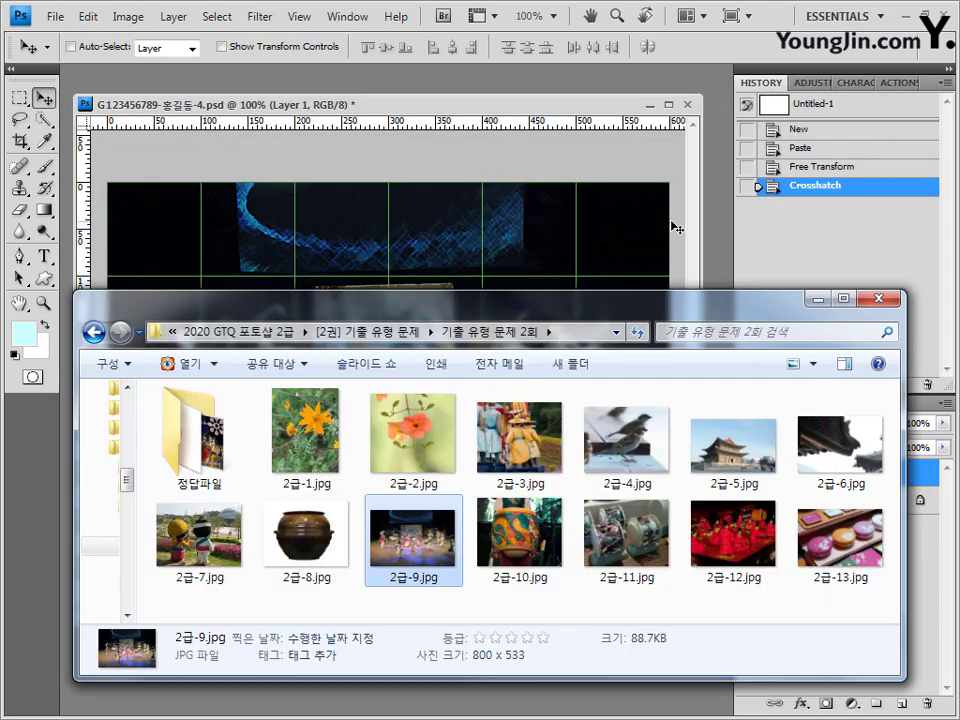
drag(540, 555, 710, 237)
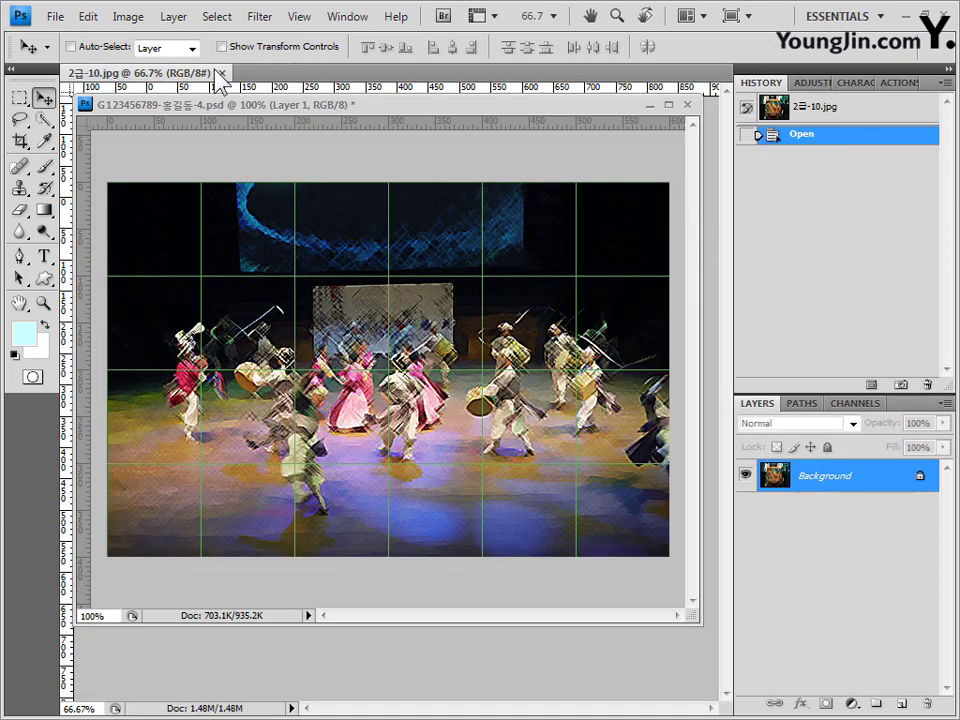
drag(212, 70, 307, 152)
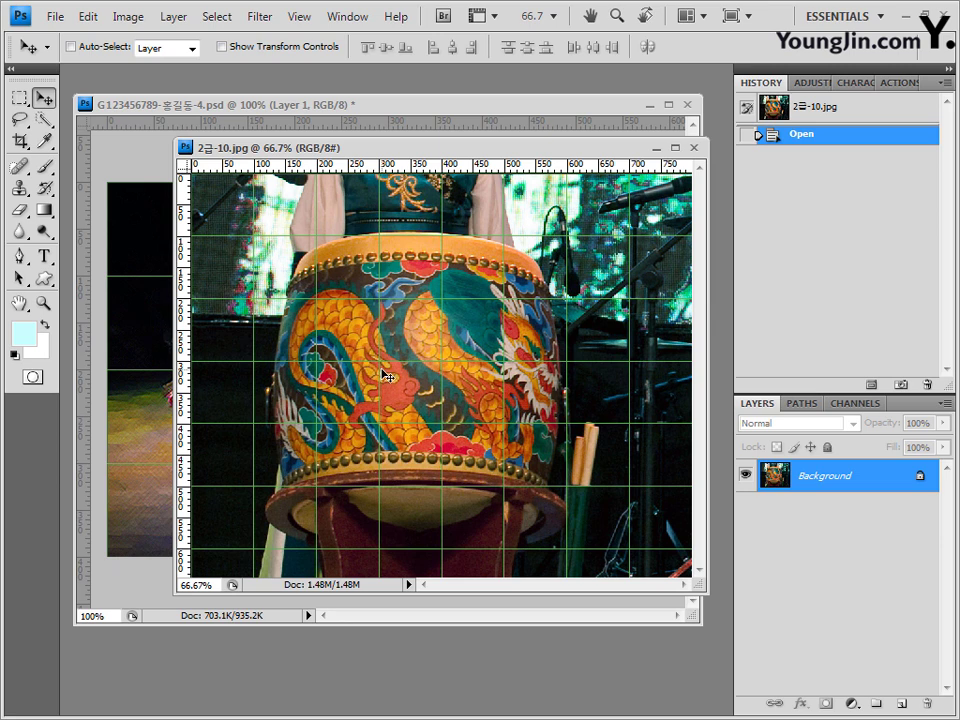
key(ctrl+apostrophe)
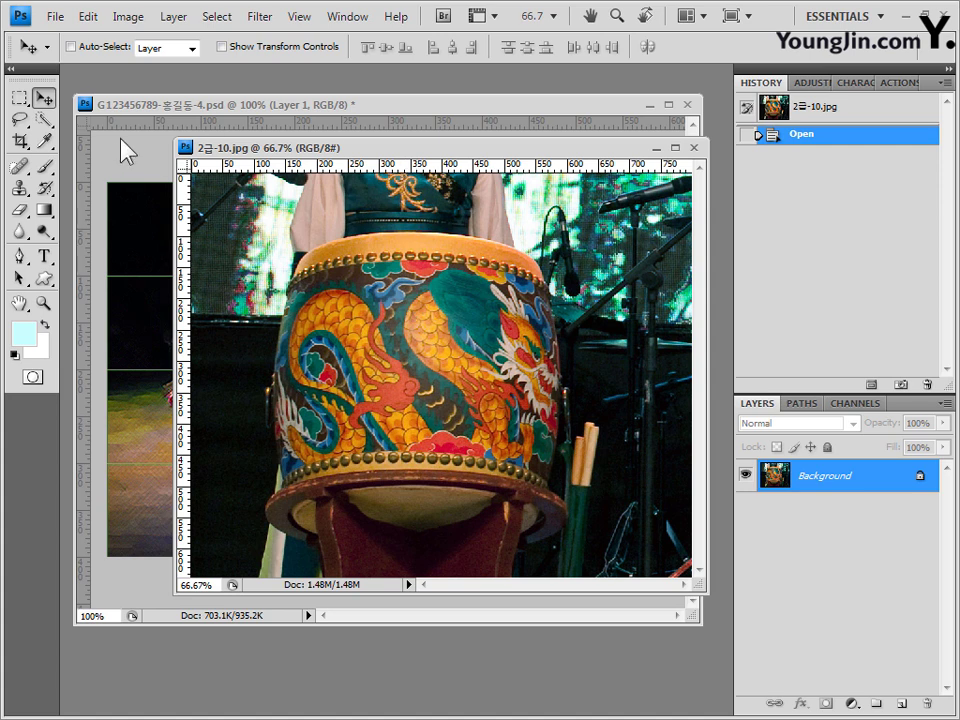
Select the painted dragon drum's body and rim using the Quick Selection tool with a 25 px brush
click(46, 122)
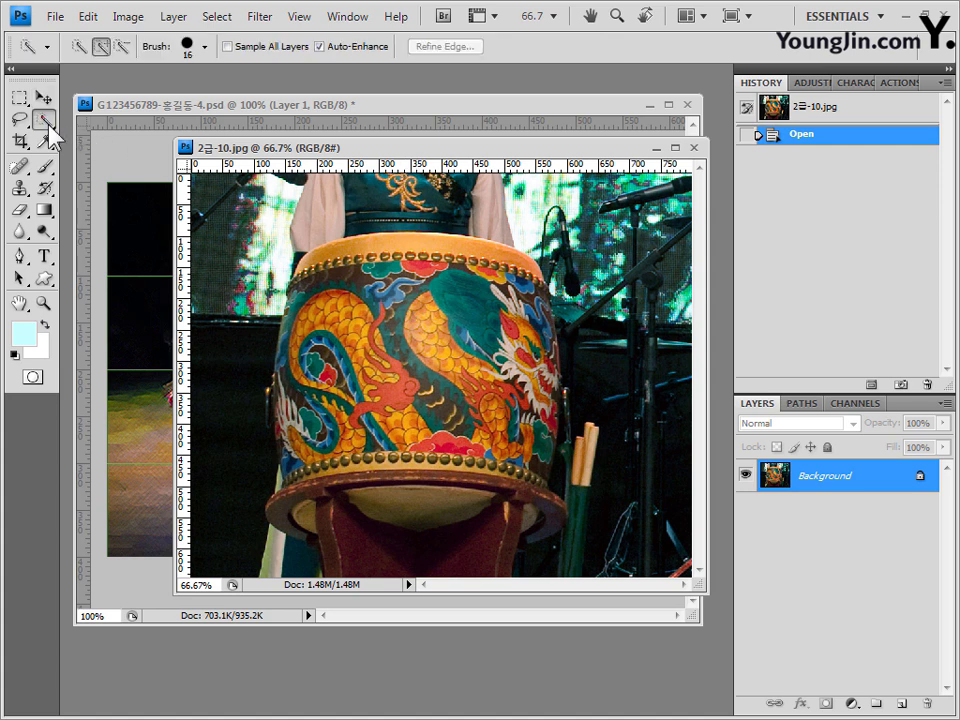
click(205, 48)
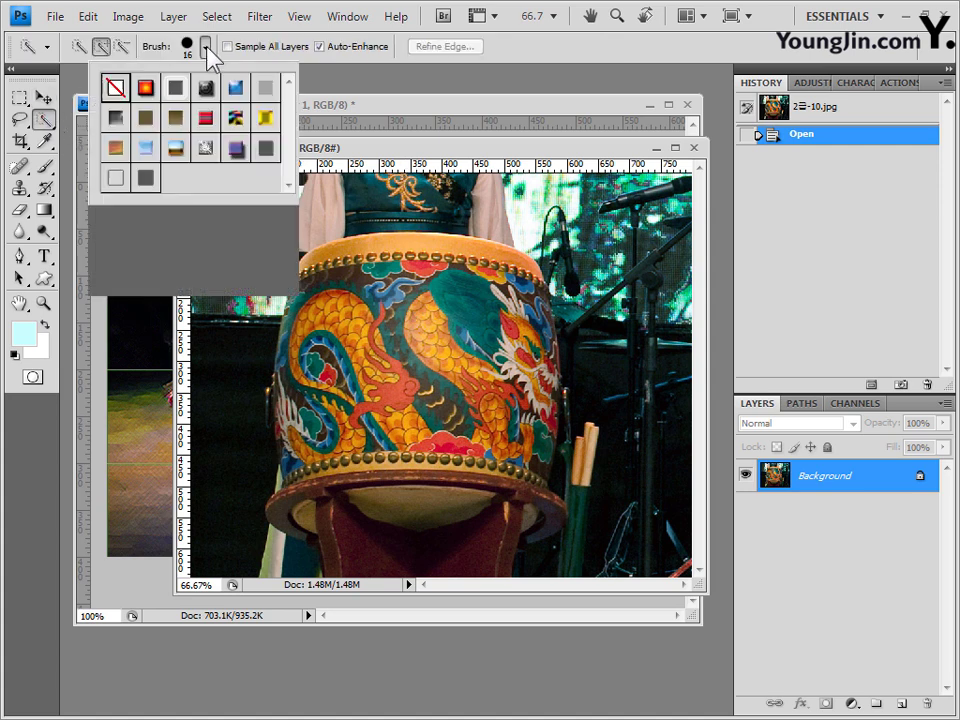
click(128, 96)
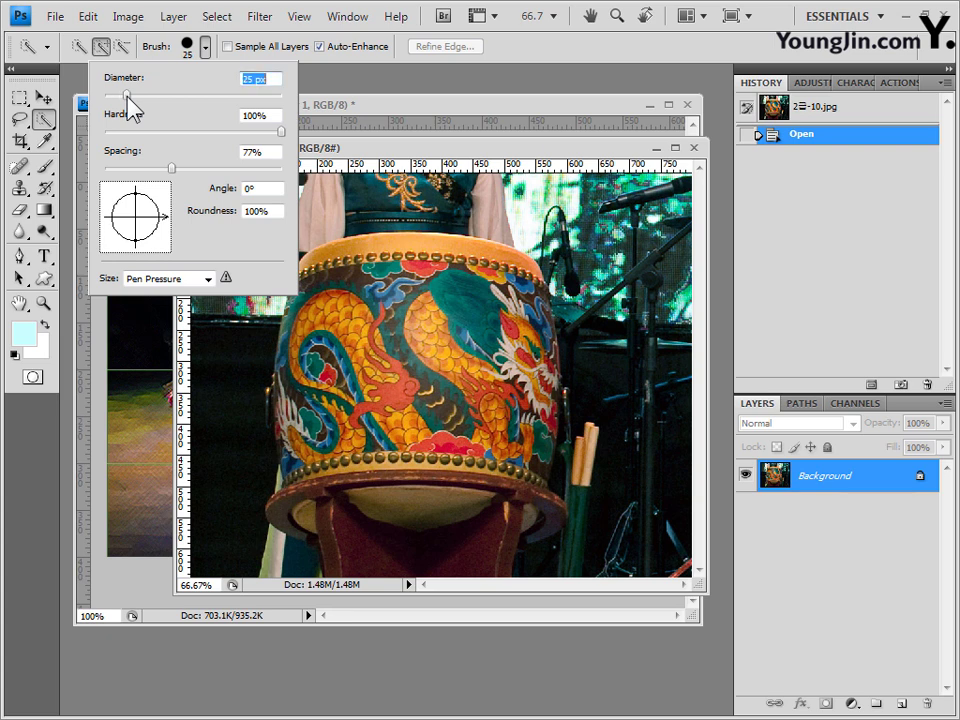
click(330, 320)
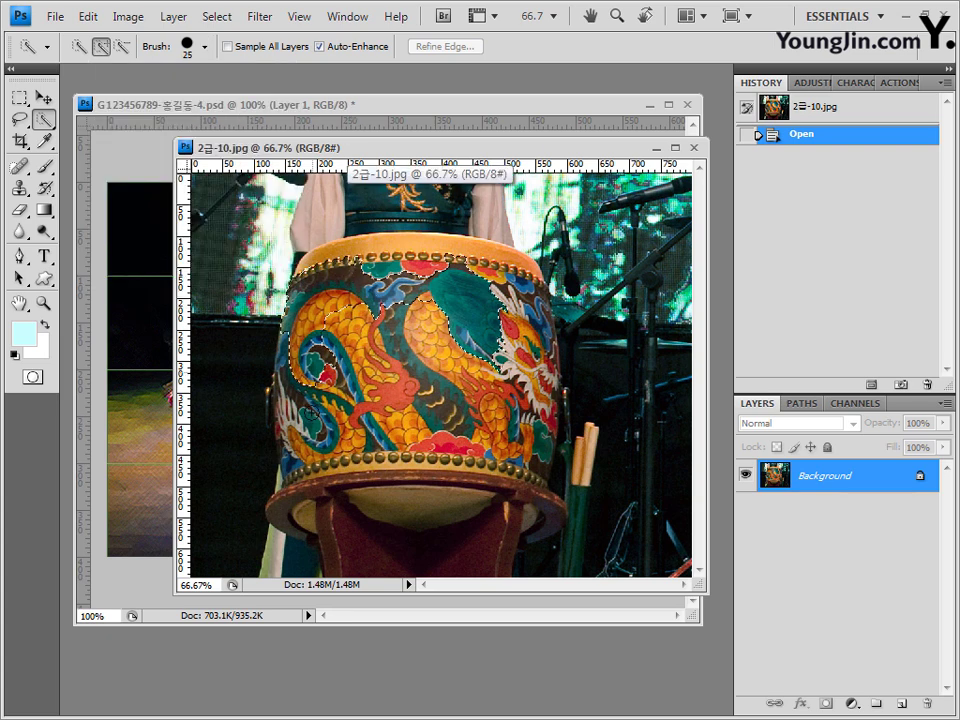
mouse_move(245, 318)
mouse_down()
mouse_move(363, 330)
mouse_move(389, 343)
mouse_up()
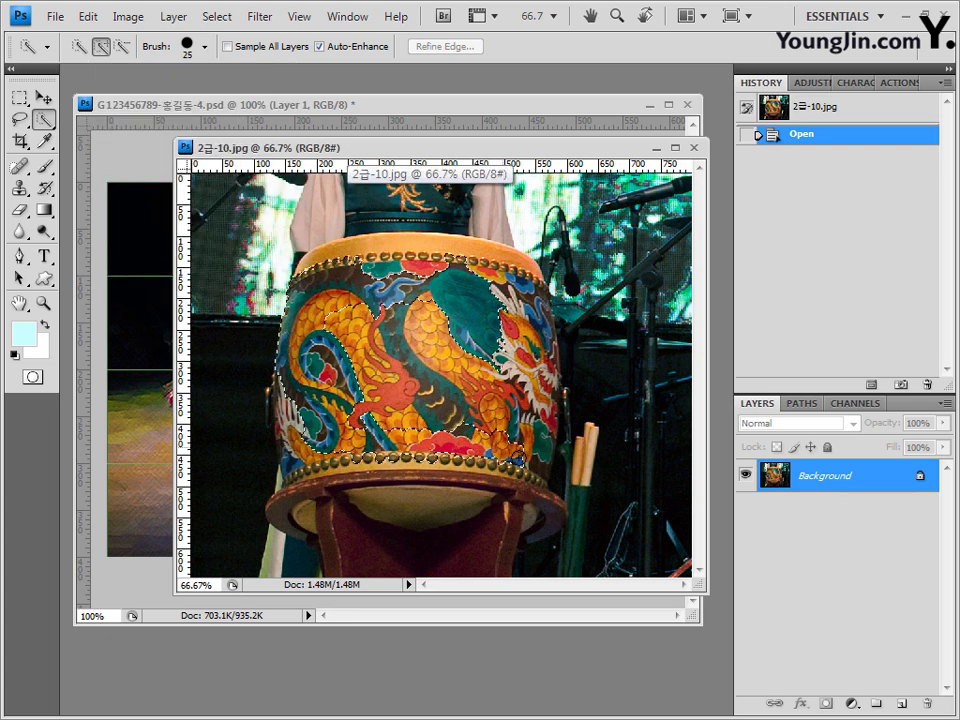
drag(517, 457, 505, 460)
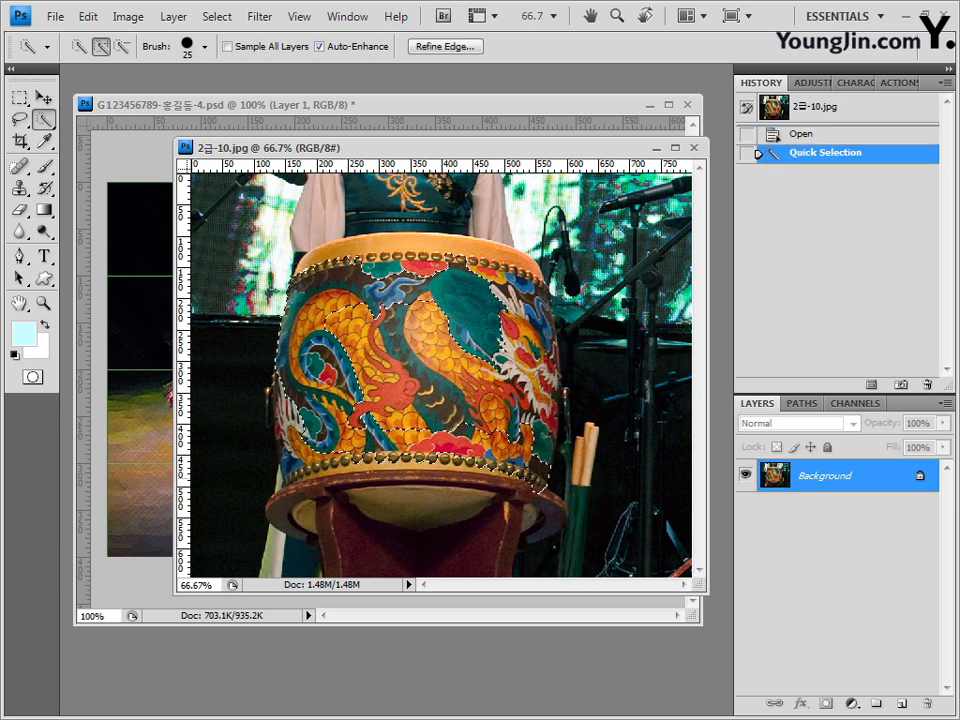
drag(285, 400, 297, 434)
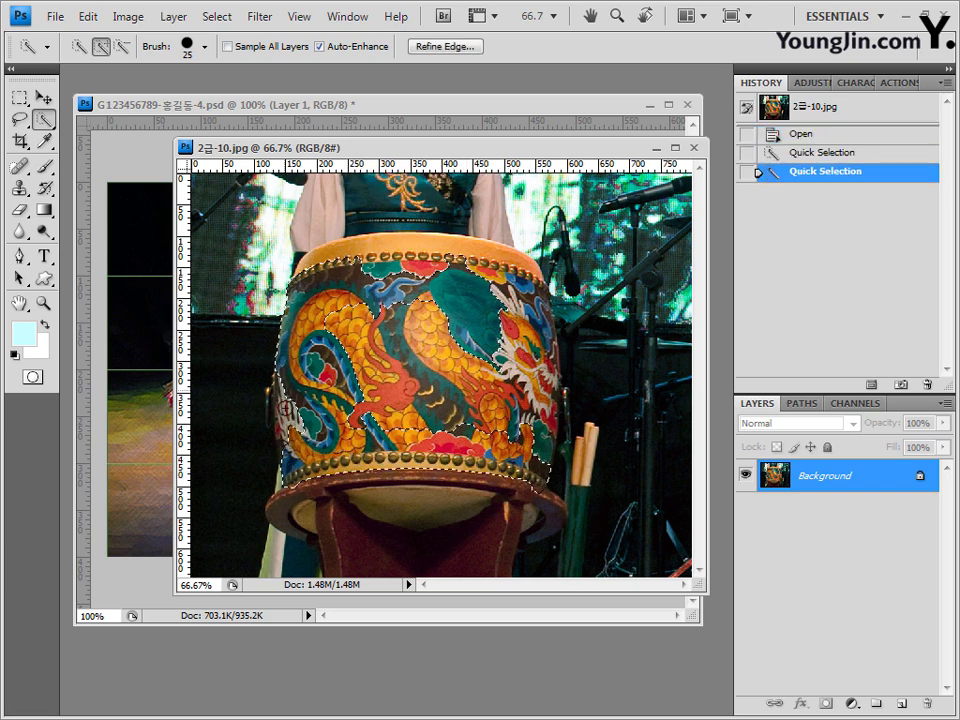
drag(320, 250, 481, 258)
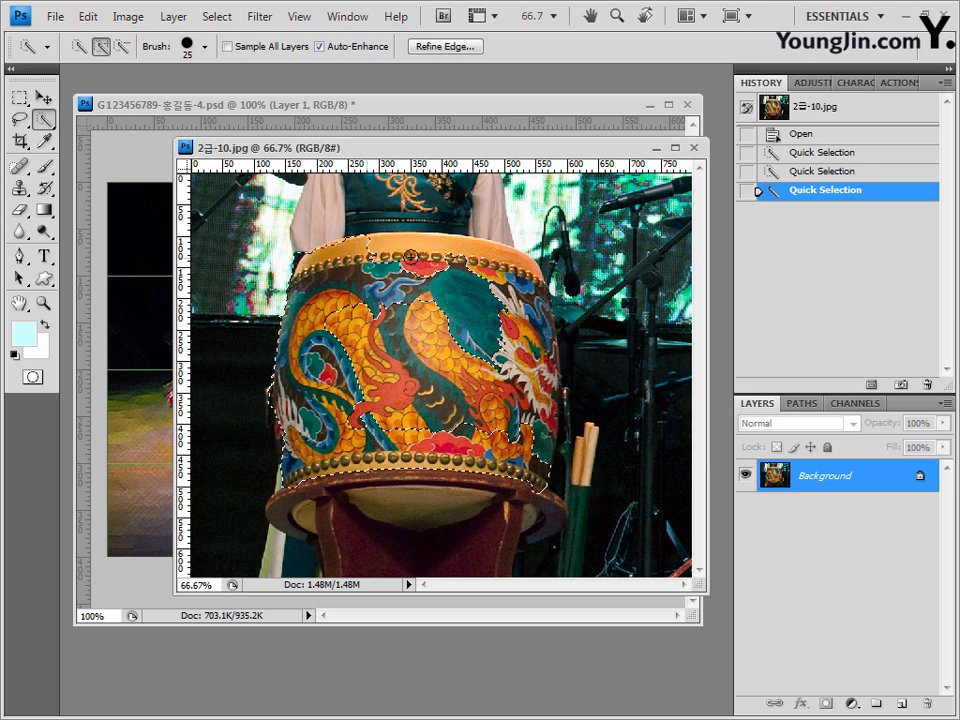
drag(385, 215, 330, 320)
drag(260, 270, 212, 316)
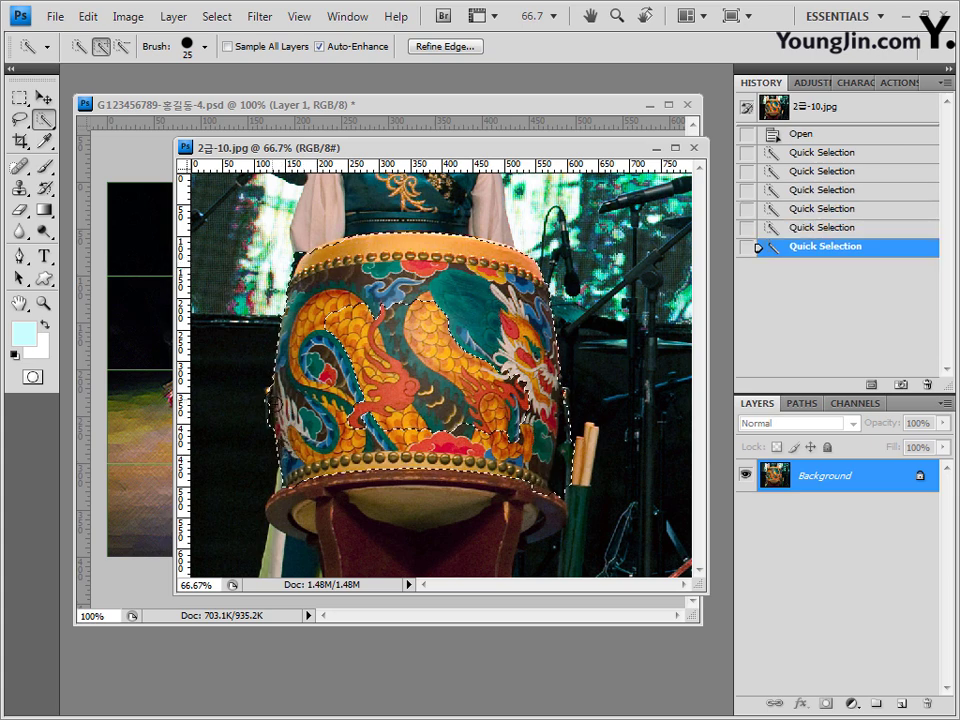
click(275, 408)
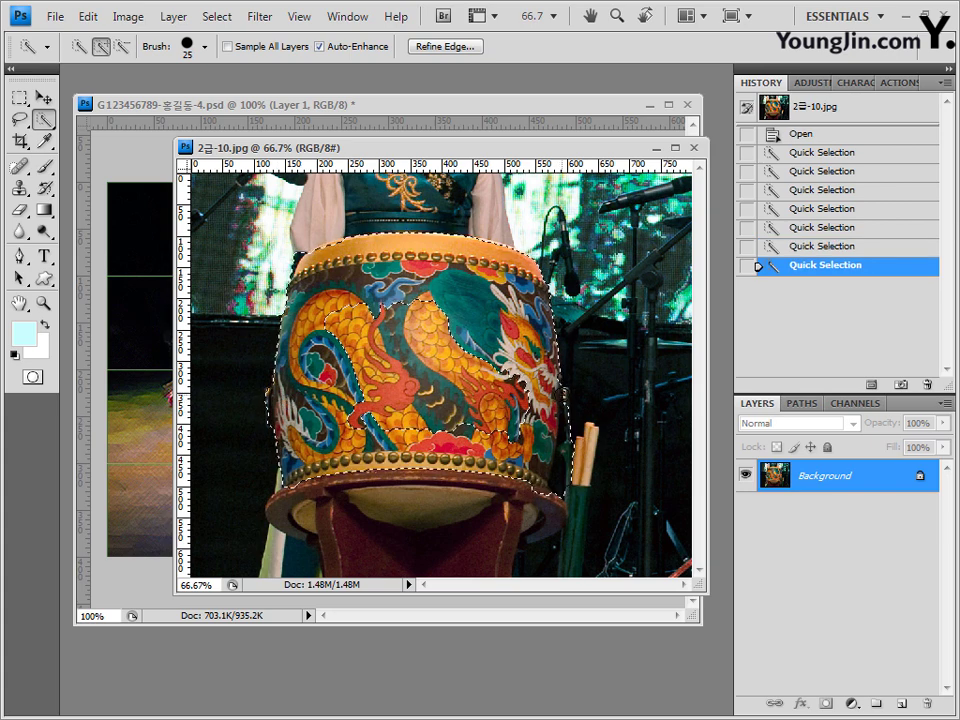
Refine the drum selection by removing the excess background at its edge and adding the missed dragon pattern areas
alt+click(354, 265)
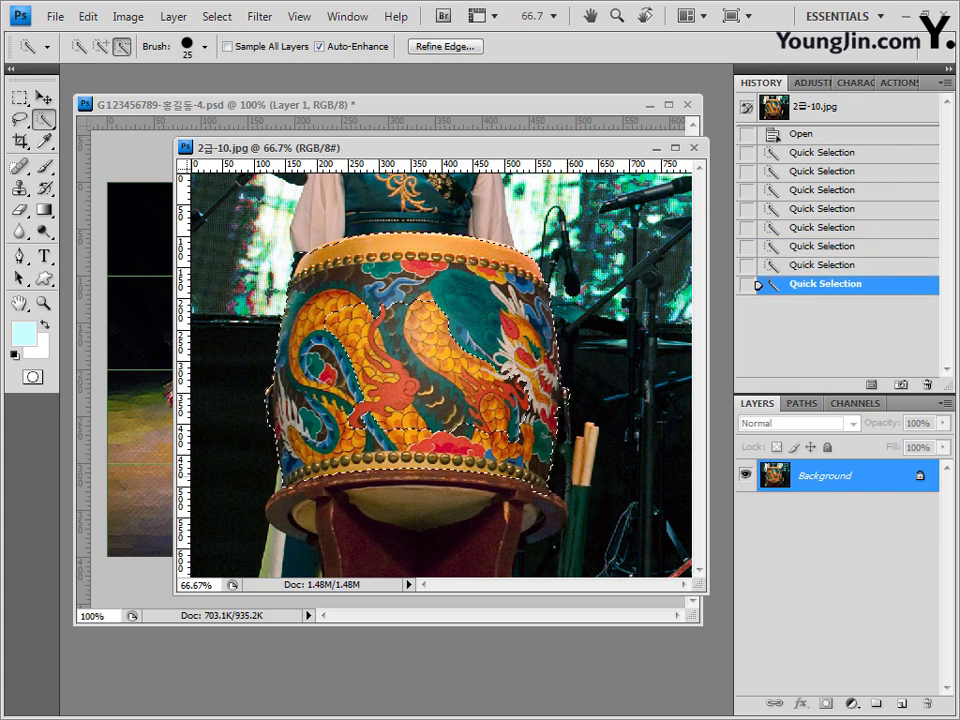
click(410, 305)
click(405, 205)
click(385, 187)
click(410, 300)
click(410, 220)
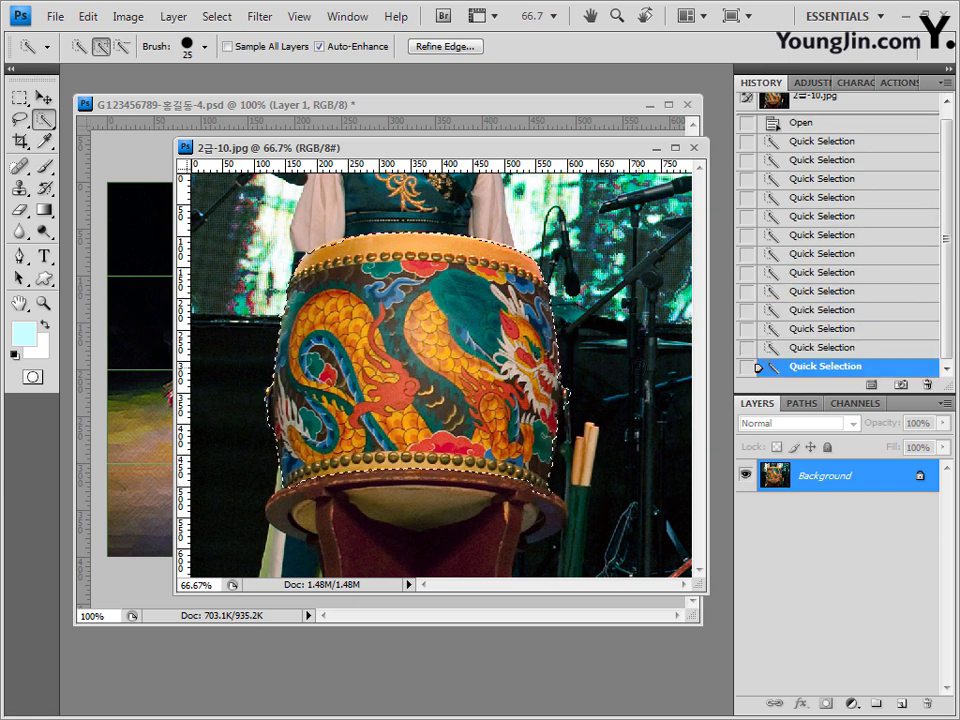
Copy the selected dragon drum from 2급-10.jpg and paste it into the stage composite
drag(552, 147, 596, 191)
click(592, 106)
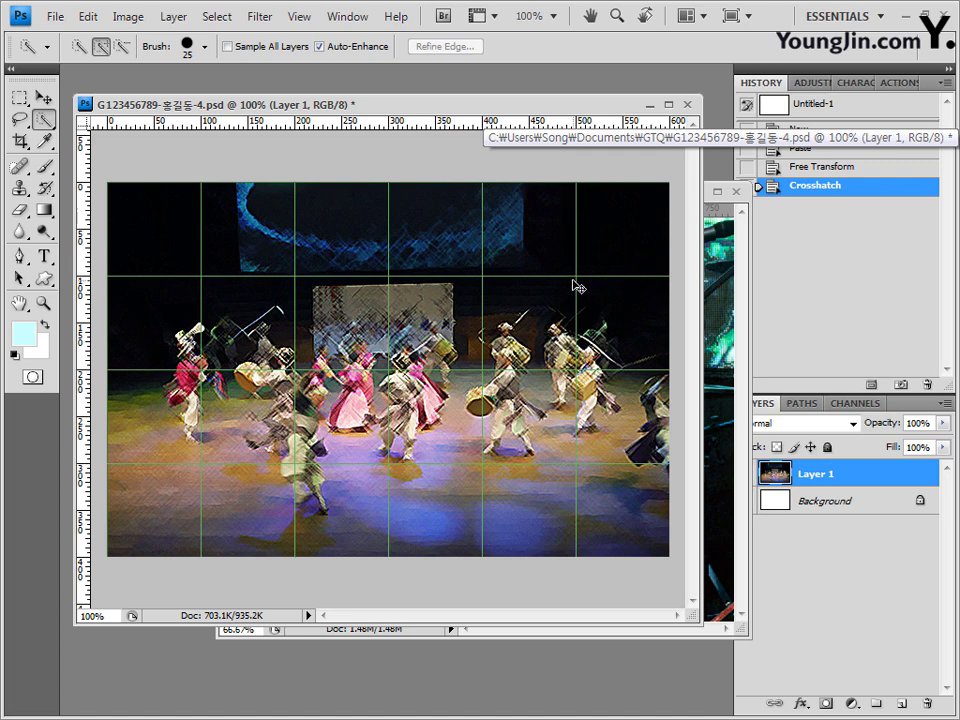
key(ctrl+v)
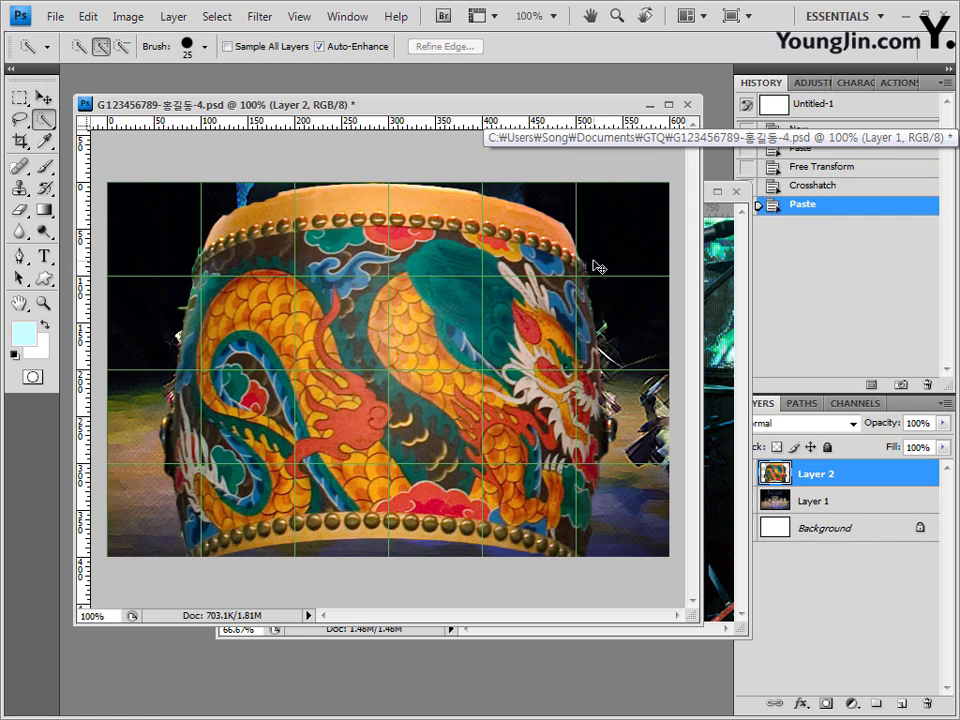
Flip the pasted dragon drum horizontally, then shrink, tilt and place it in the lower-right corner of the stage photo
key(ctrl+t)
right_click(381, 216)
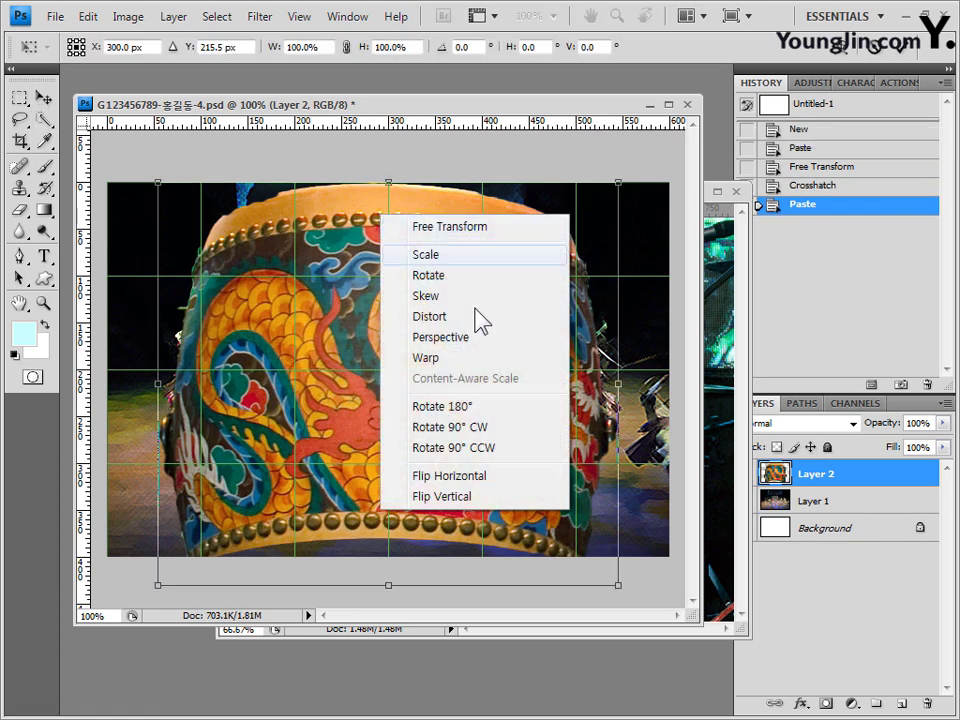
click(473, 485)
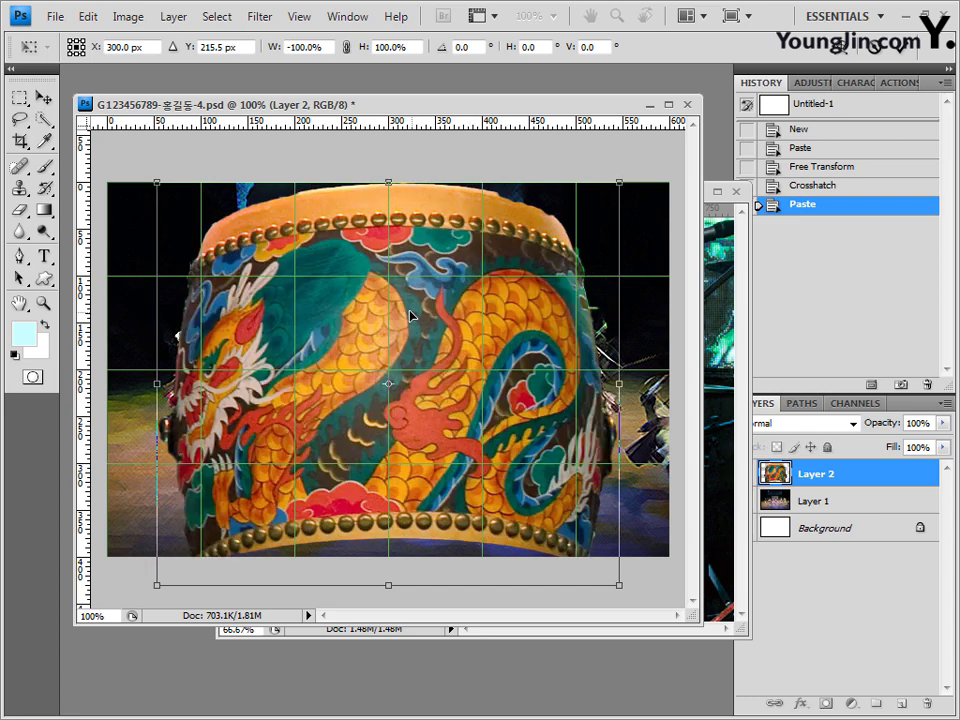
drag(421, 318, 491, 404)
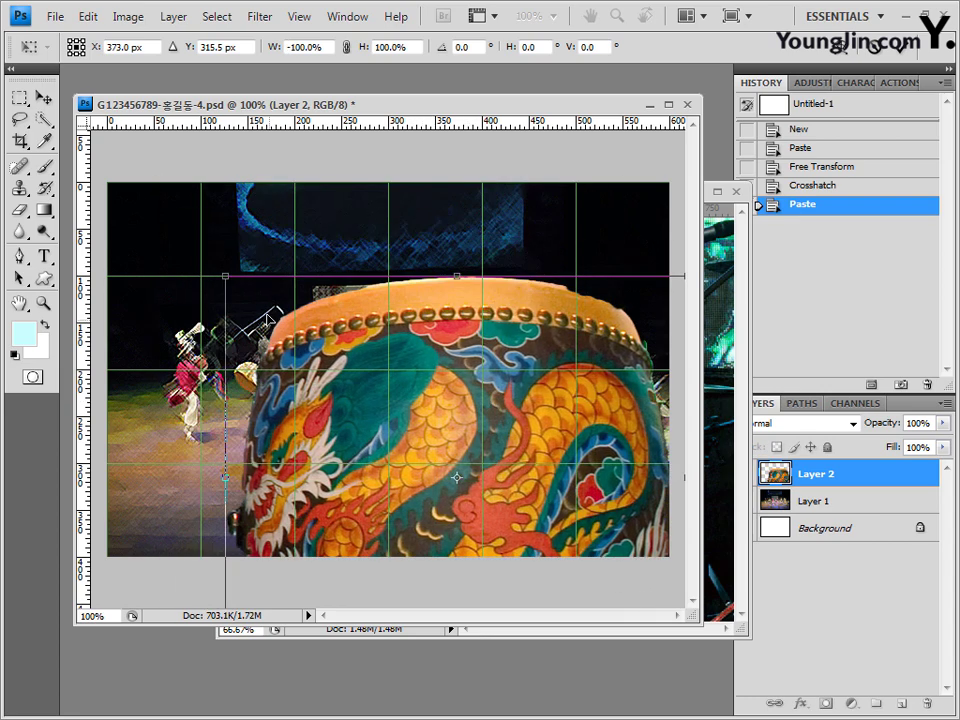
drag(225, 275, 422, 435)
drag(630, 461, 627, 422)
drag(444, 447, 617, 485)
key(Return)
key(w)
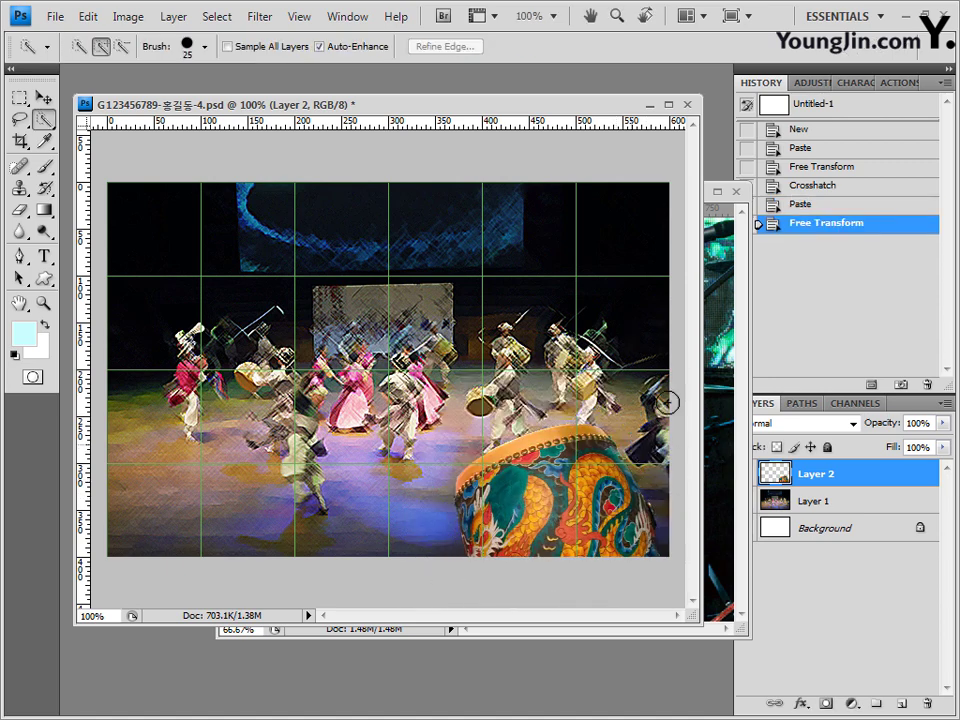
Close 2급-10.jpg and apply Outer Glow with Bevel and Emboss to the dragon drum layer using the default settings
click(744, 255)
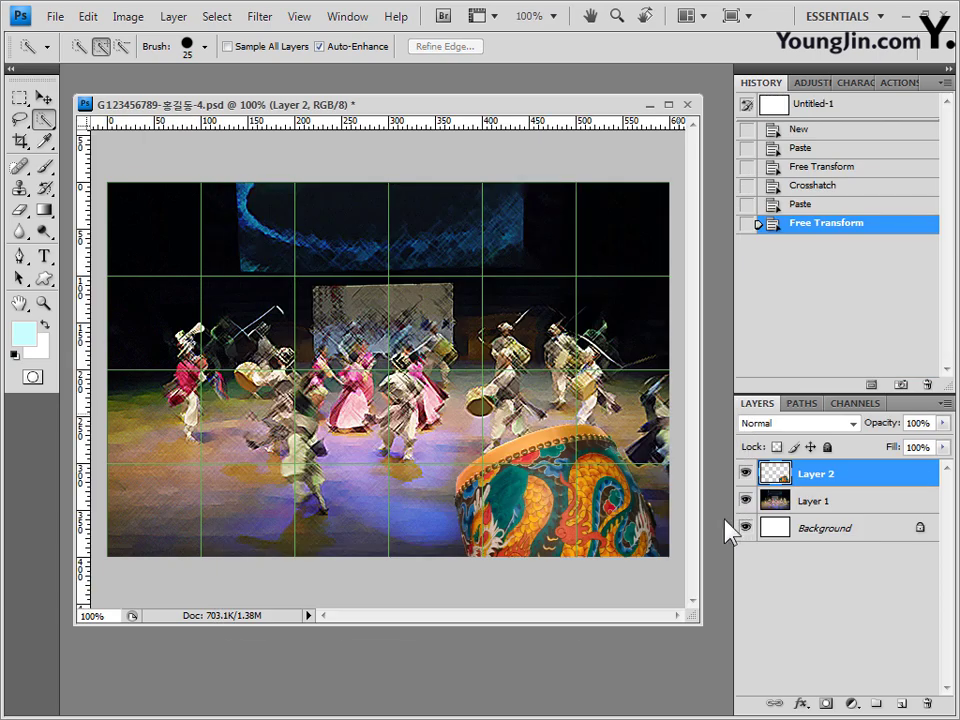
click(800, 705)
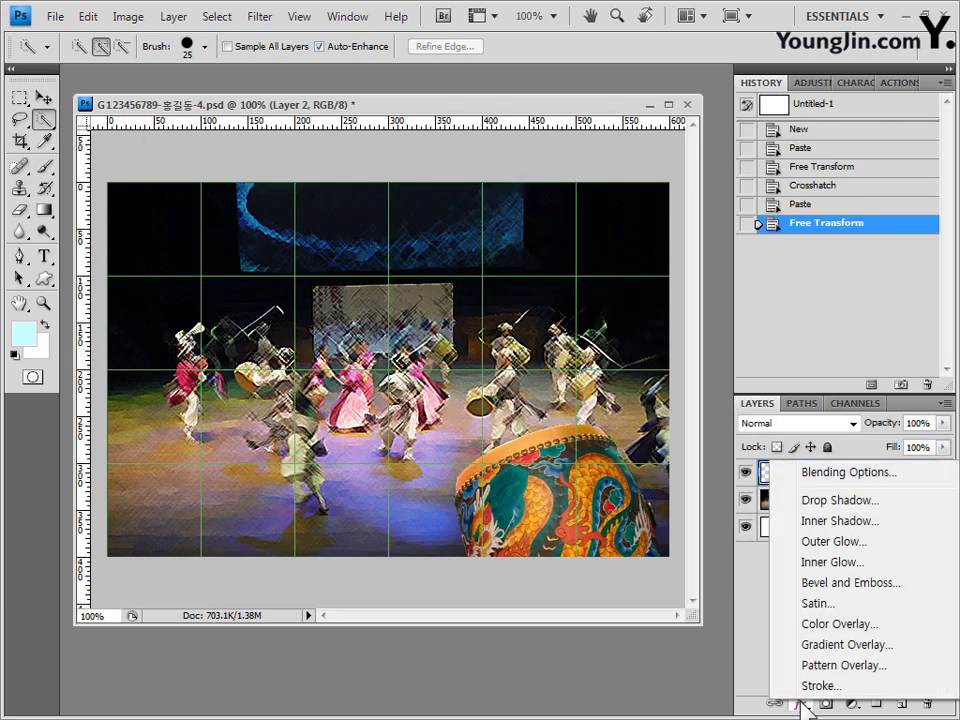
click(815, 541)
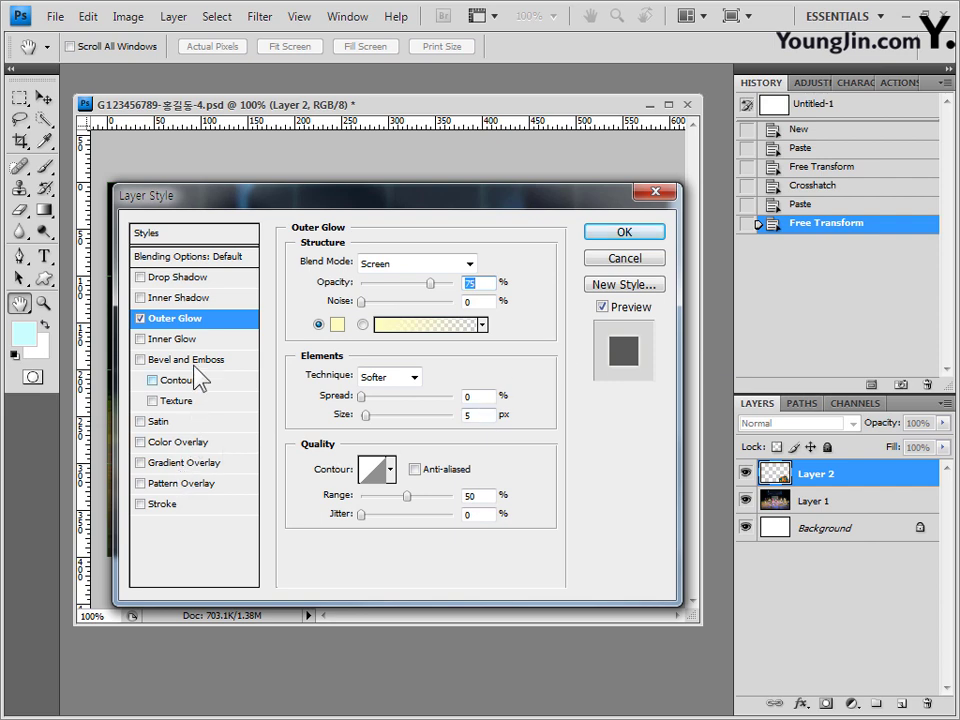
click(150, 360)
click(632, 238)
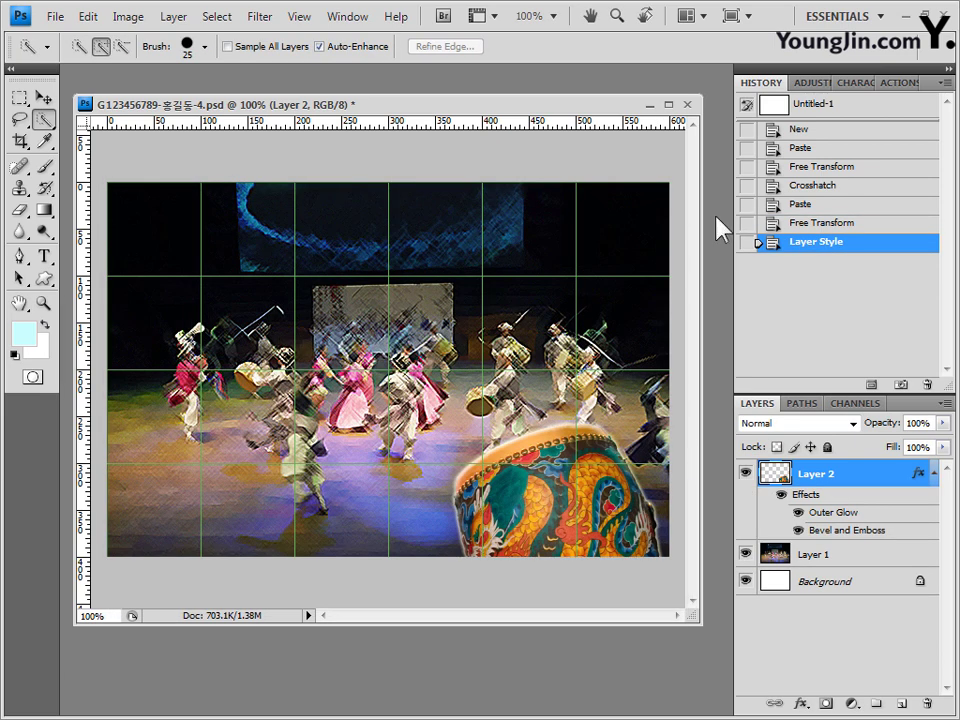
Open 2급-11.jpg in its own floating window and hide the grid over it
key(alt+Tab)
drag(619, 553, 722, 231)
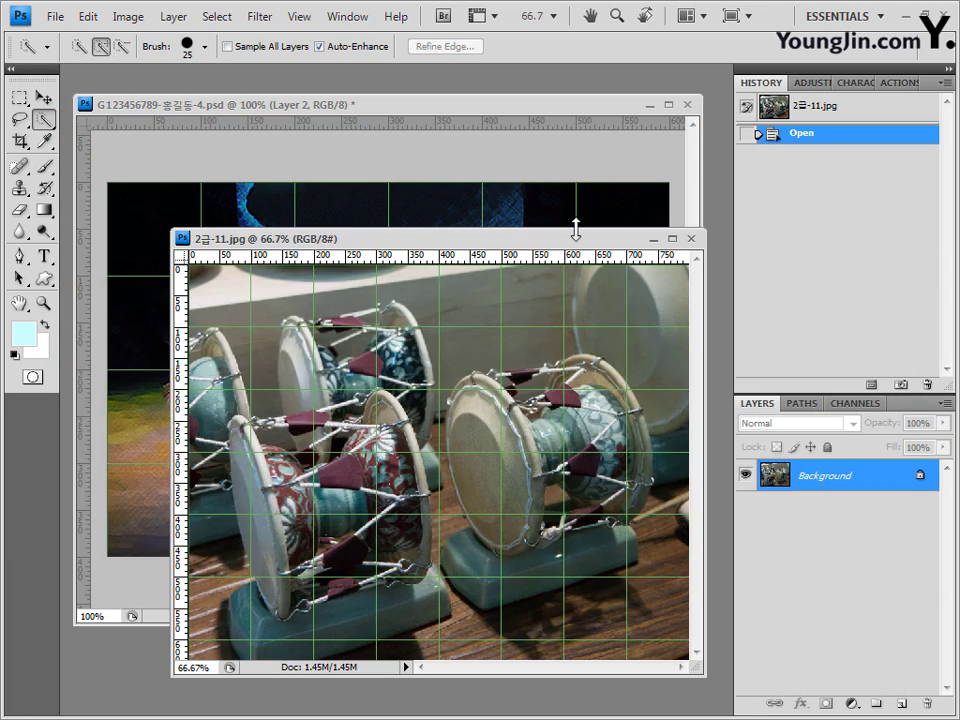
drag(574, 242, 563, 227)
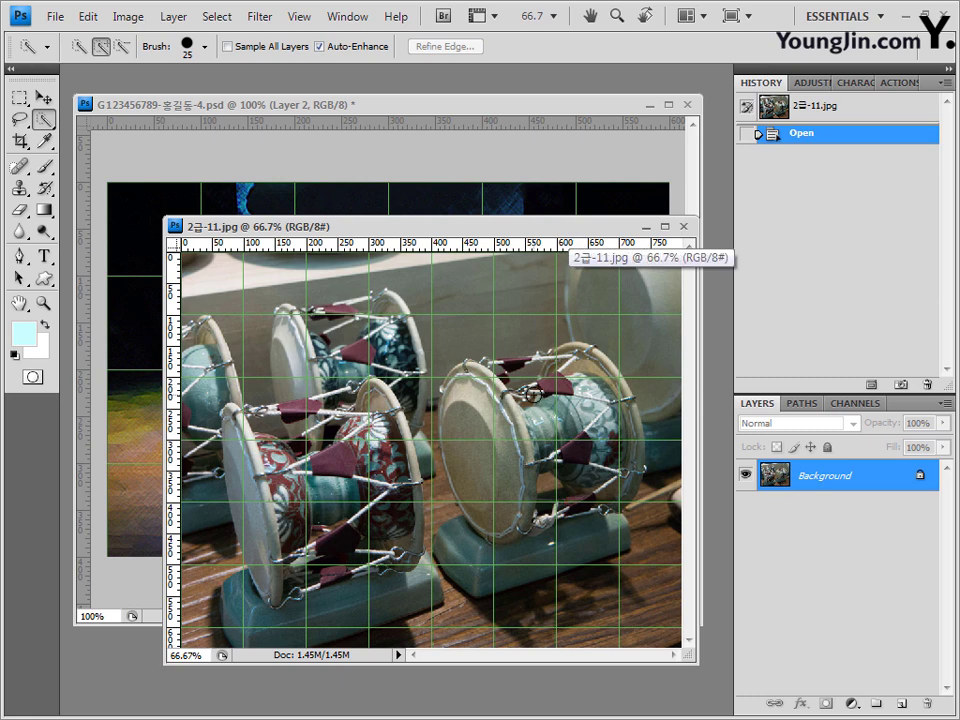
key(ctrl+apostrophe)
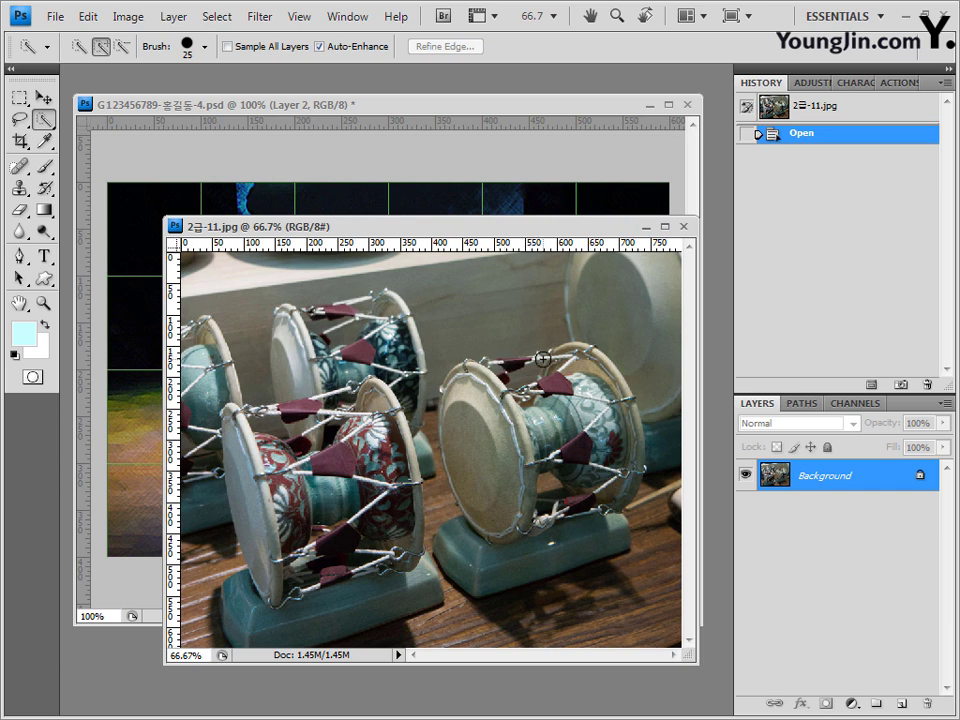
Roughly select the head and body of the rightmost hourglass drum using the Quick Selection tool
drag(484, 392, 480, 467)
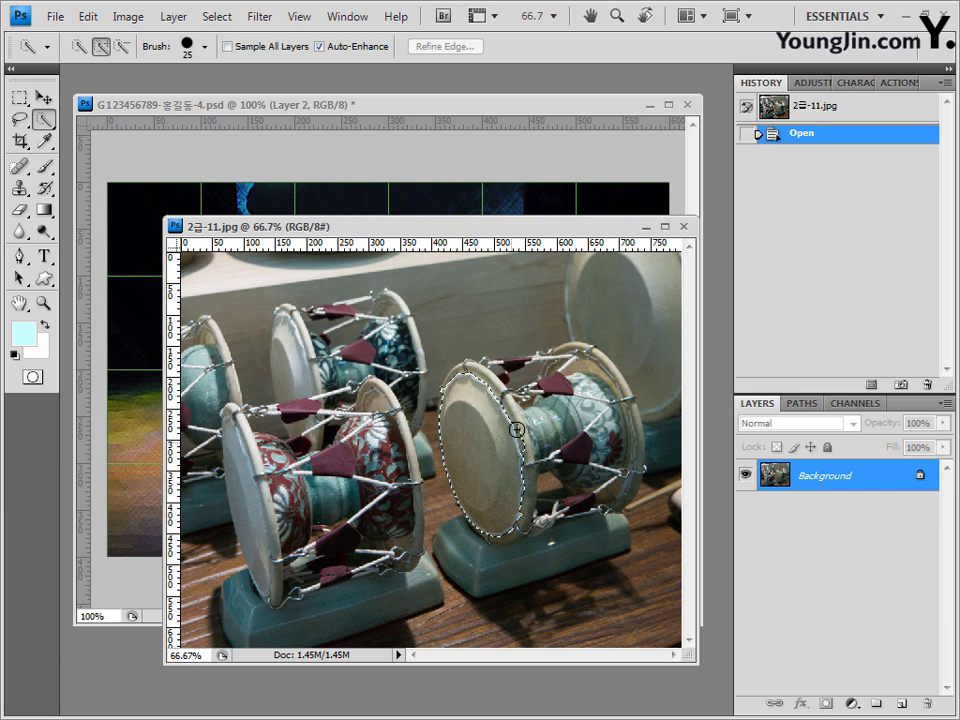
mouse_move(517, 429)
mouse_down()
mouse_move(599, 401)
mouse_move(620, 412)
mouse_move(621, 457)
mouse_move(608, 484)
mouse_move(495, 525)
mouse_up()
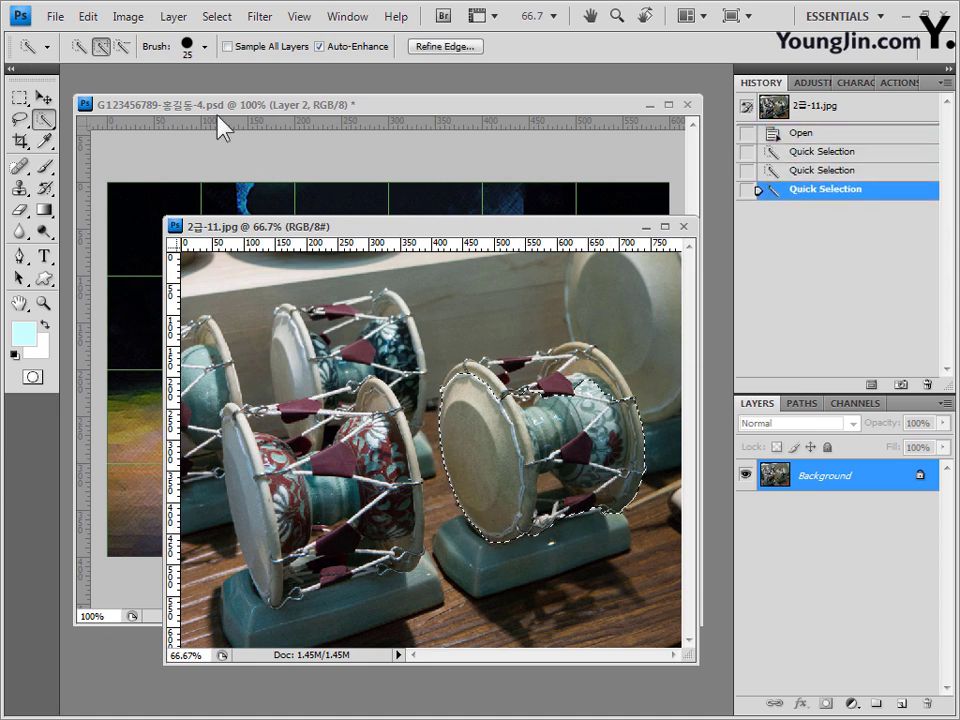
Refine the hourglass drum selection with a 4 px brush, adding its rims and ropes and removing the background in the gaps
click(205, 46)
drag(123, 94, 108, 96)
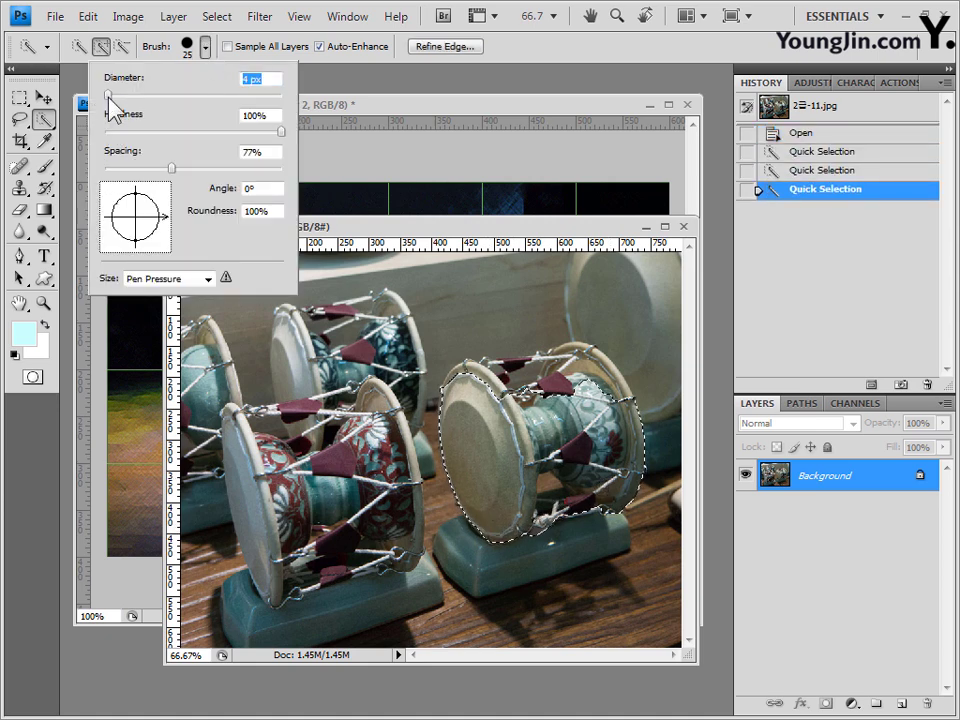
key(Return)
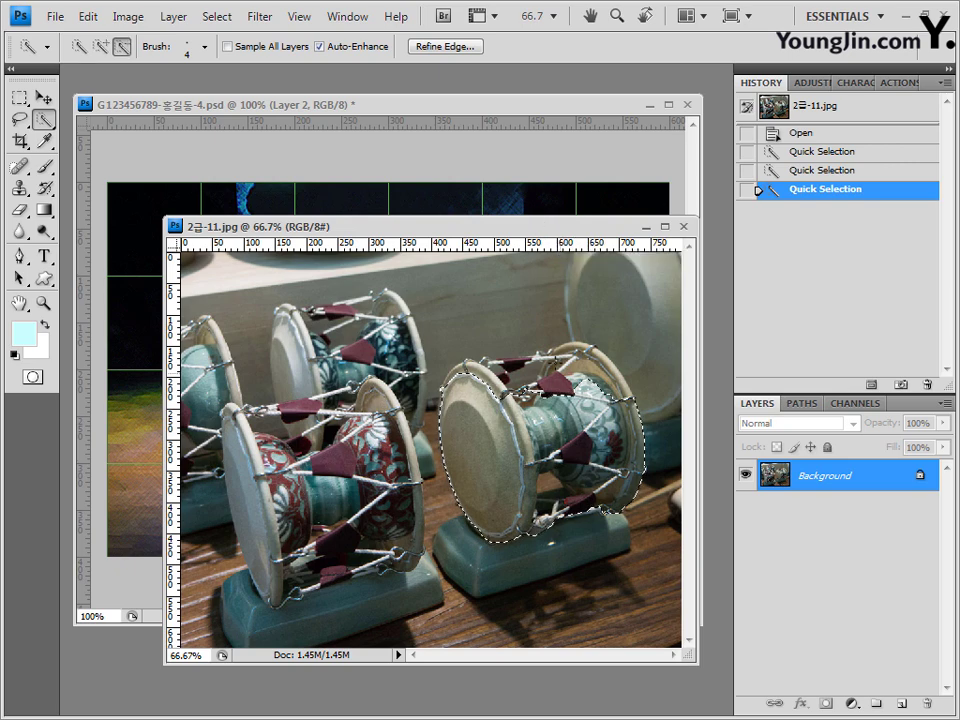
alt+scroll(524, 390, up, 2)
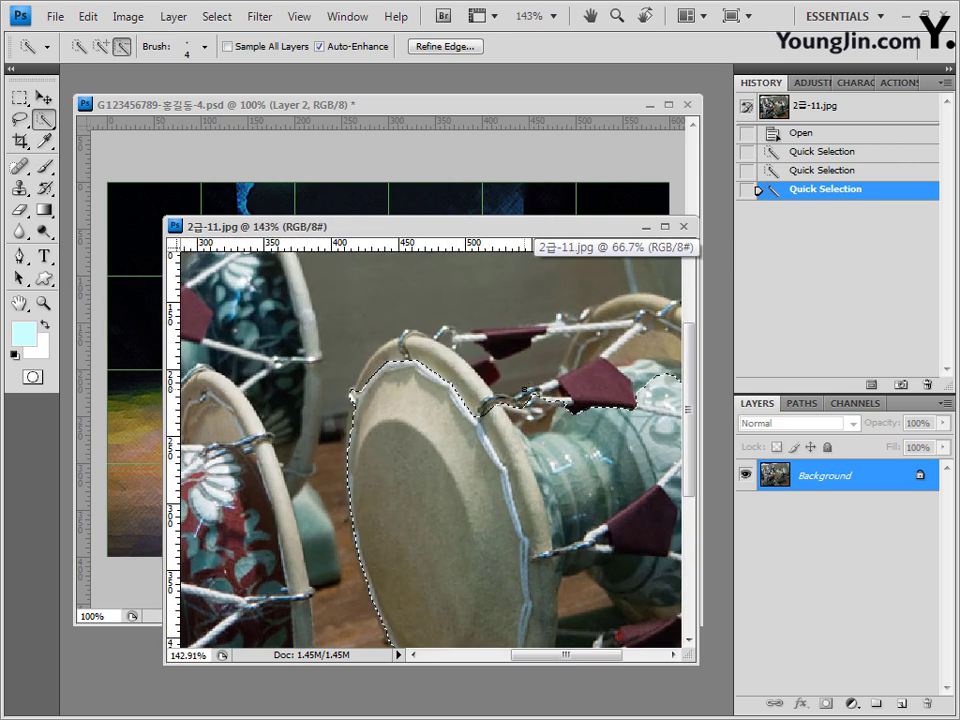
scroll(524, 390, up, 1)
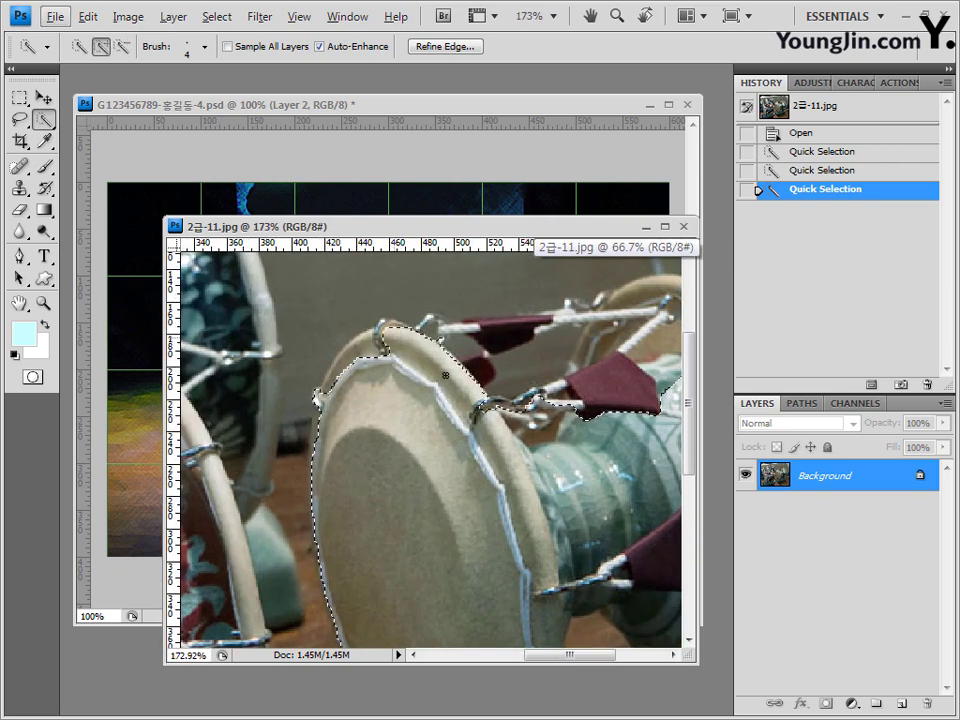
mouse_move(480, 398)
mouse_down()
mouse_move(330, 255)
mouse_move(317, 394)
mouse_move(398, 334)
mouse_move(458, 346)
mouse_move(496, 387)
mouse_move(545, 350)
mouse_up()
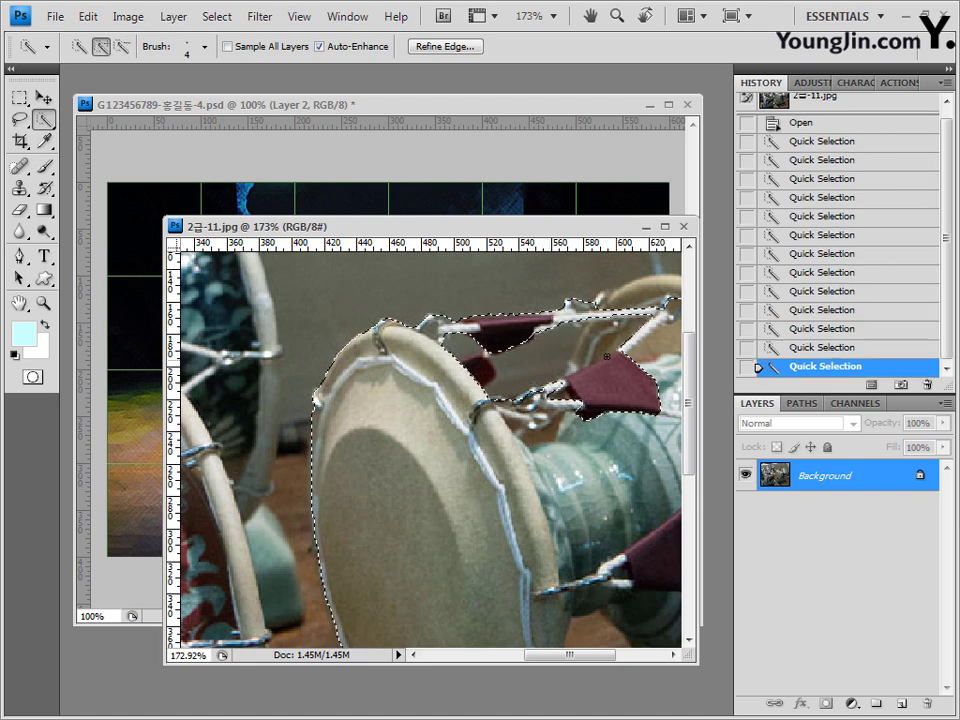
drag(350, 270, 460, 290)
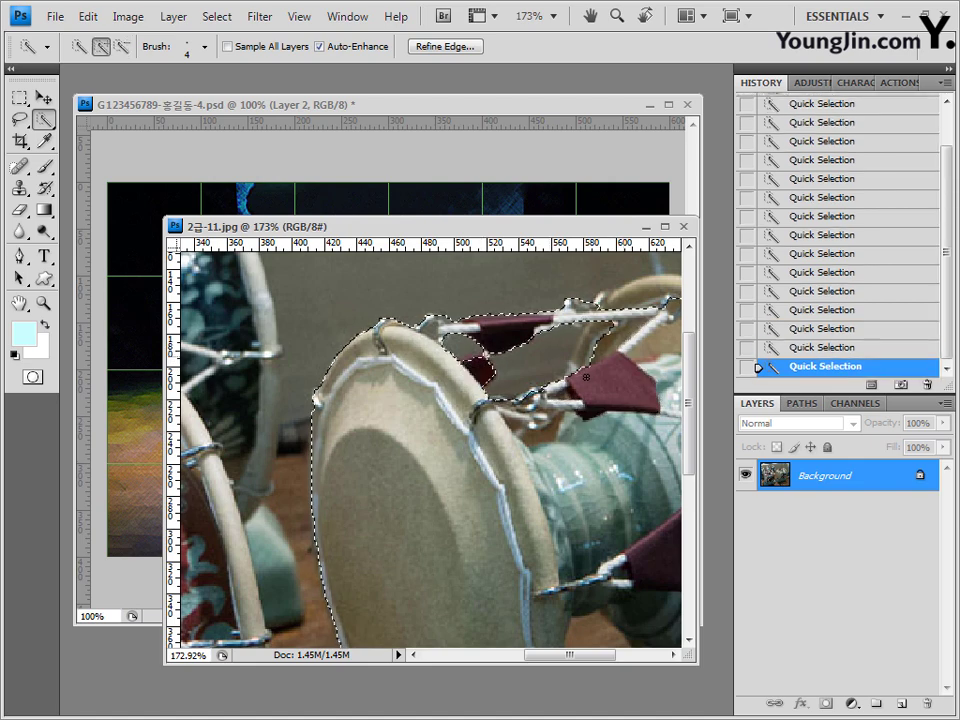
scroll(430, 450, down, 3)
scroll(430, 450, up, 3)
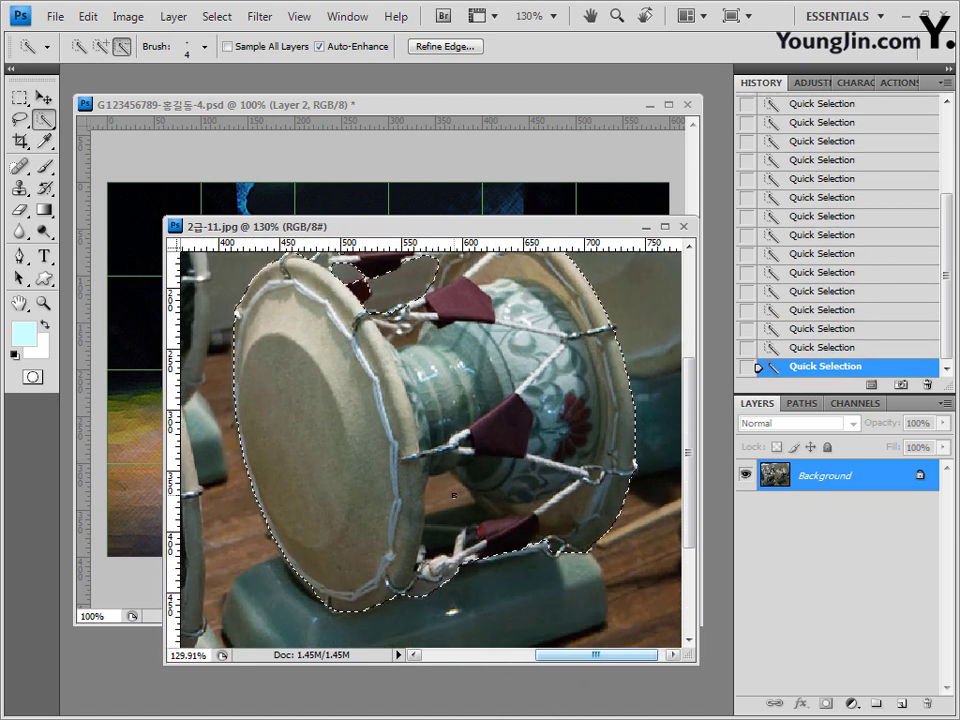
scroll(587, 465, down, 3)
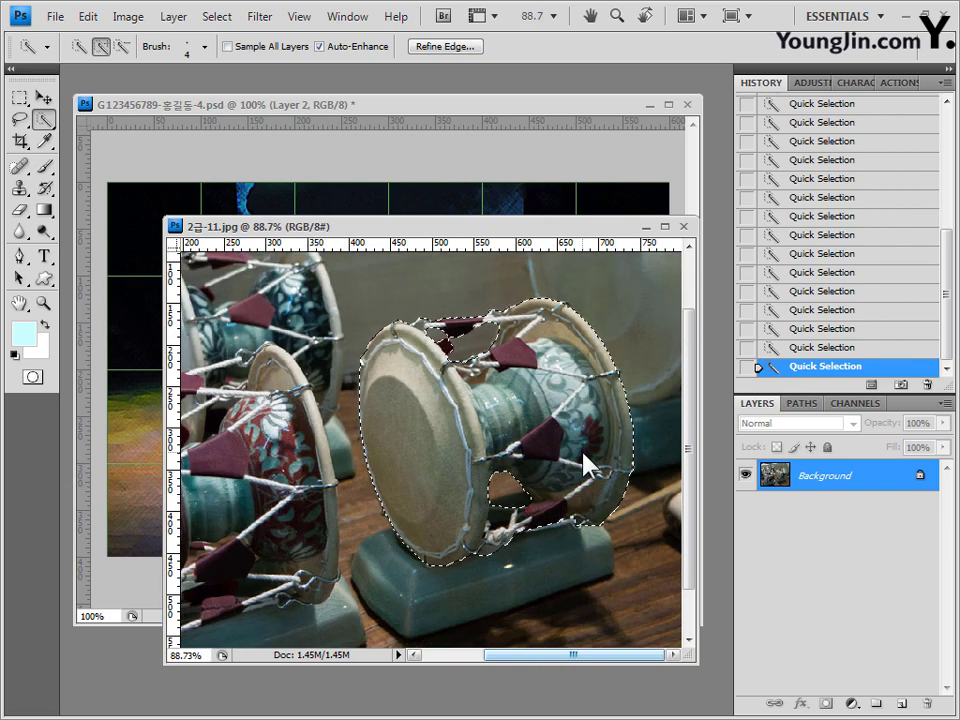
Copy the selected hourglass drum into the stage composite as a new layer and close 2급-11.jpg
drag(609, 231, 642, 255)
key(ctrl+c)
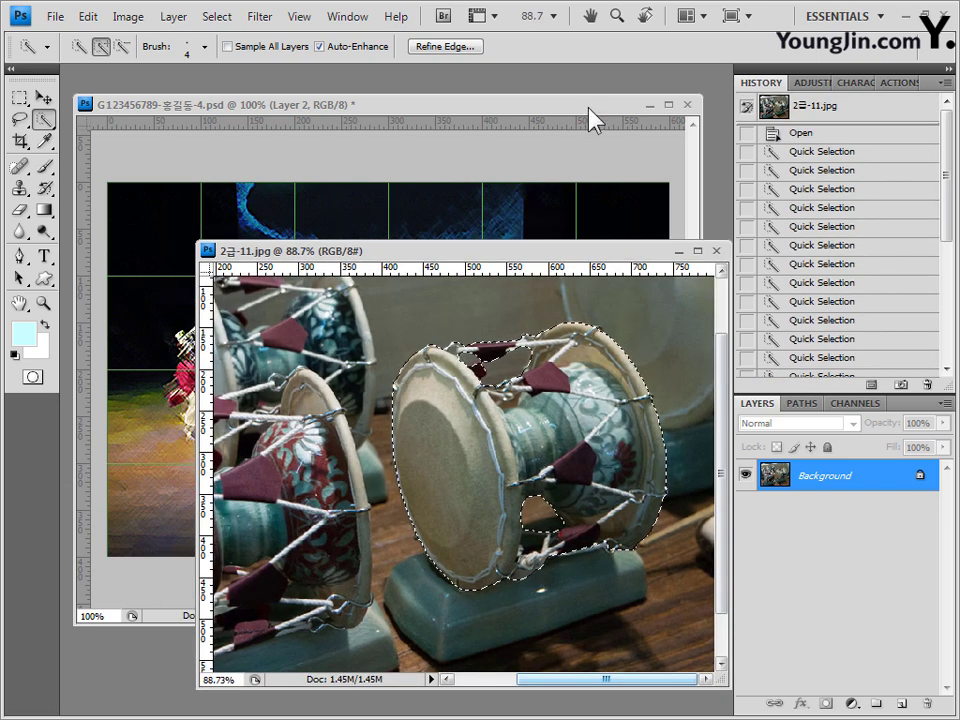
click(587, 107)
key(ctrl+v)
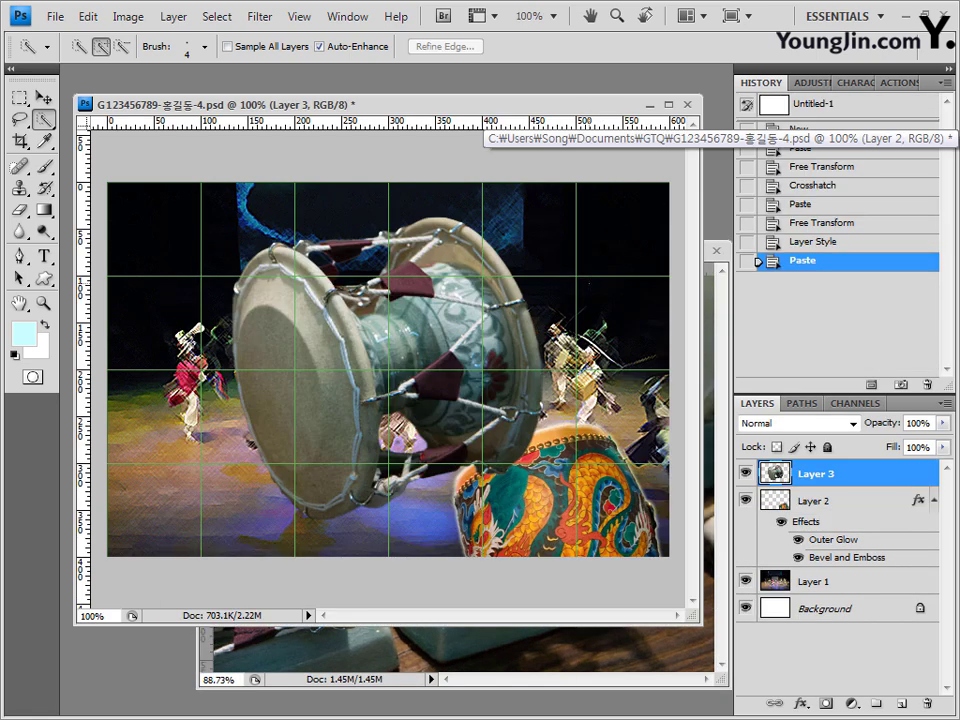
click(722, 311)
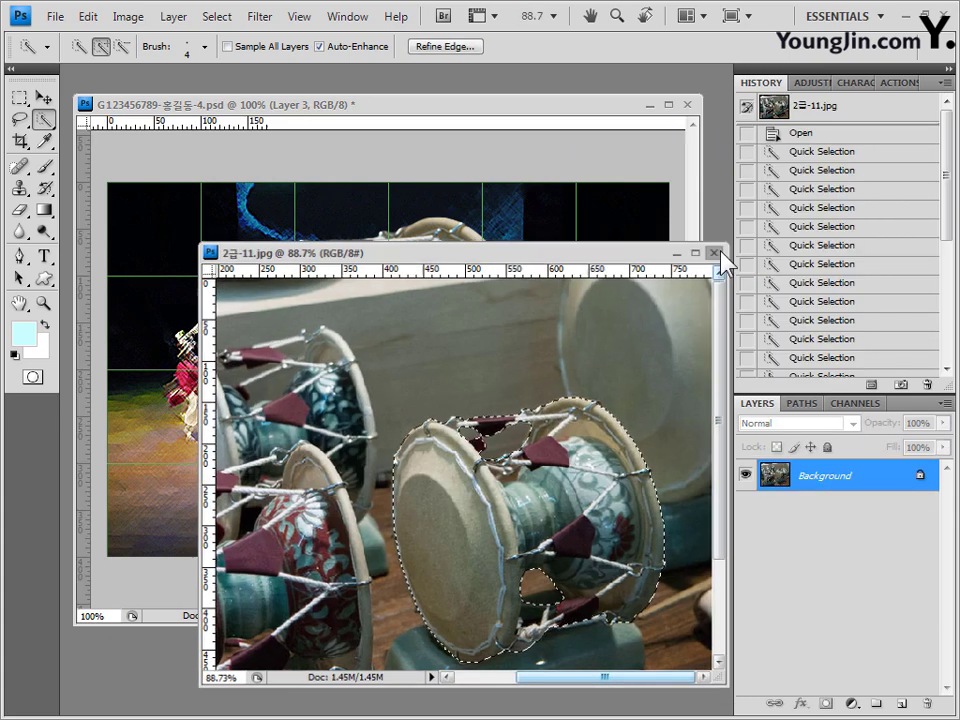
click(715, 253)
Flip the hourglass drum horizontally, scale it to about 59.3% and place it in the lower-left corner of the stage photo
key(ctrl+t)
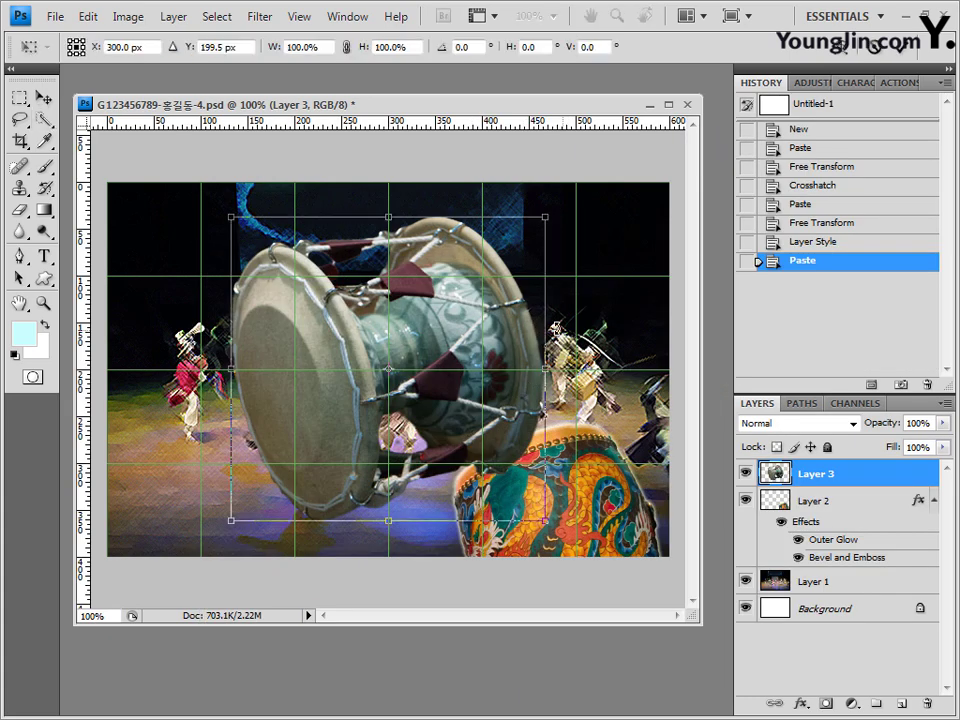
right_click(415, 290)
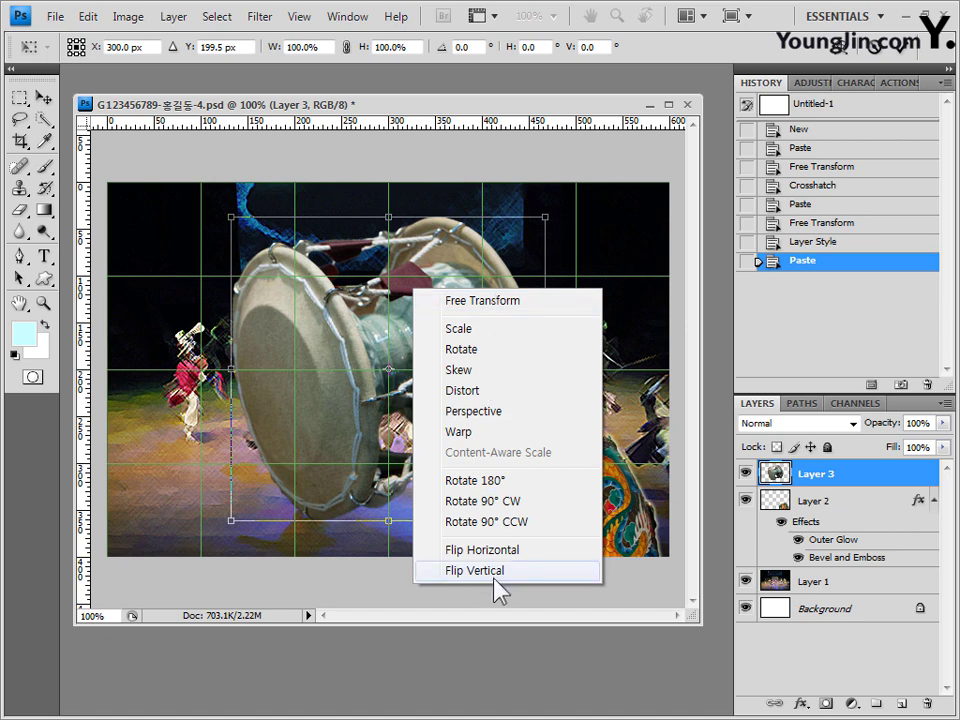
click(482, 550)
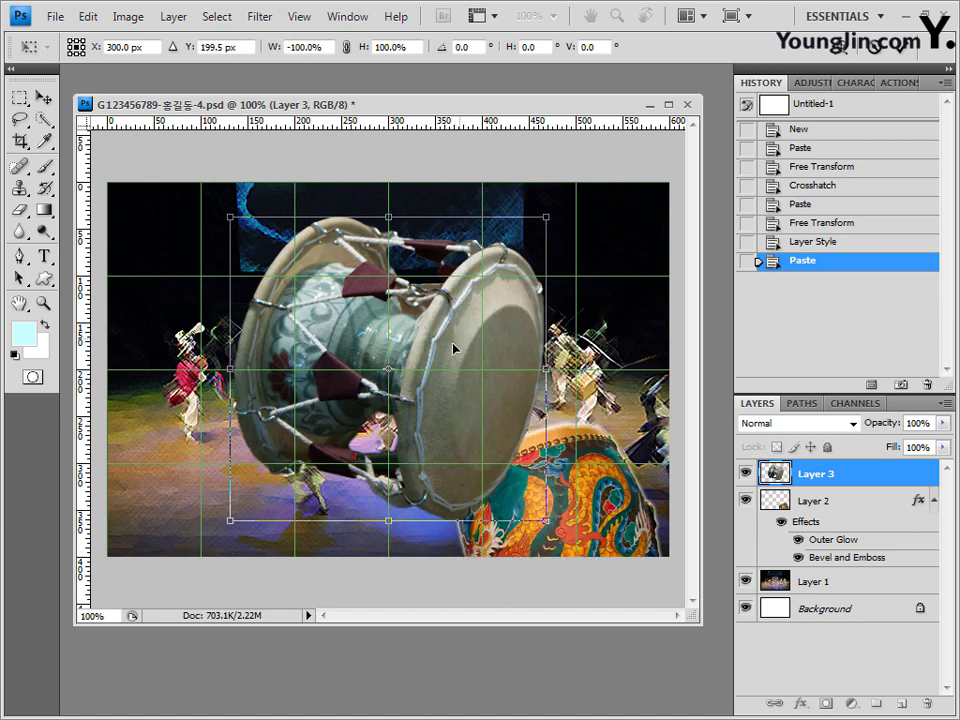
drag(453, 349, 336, 420)
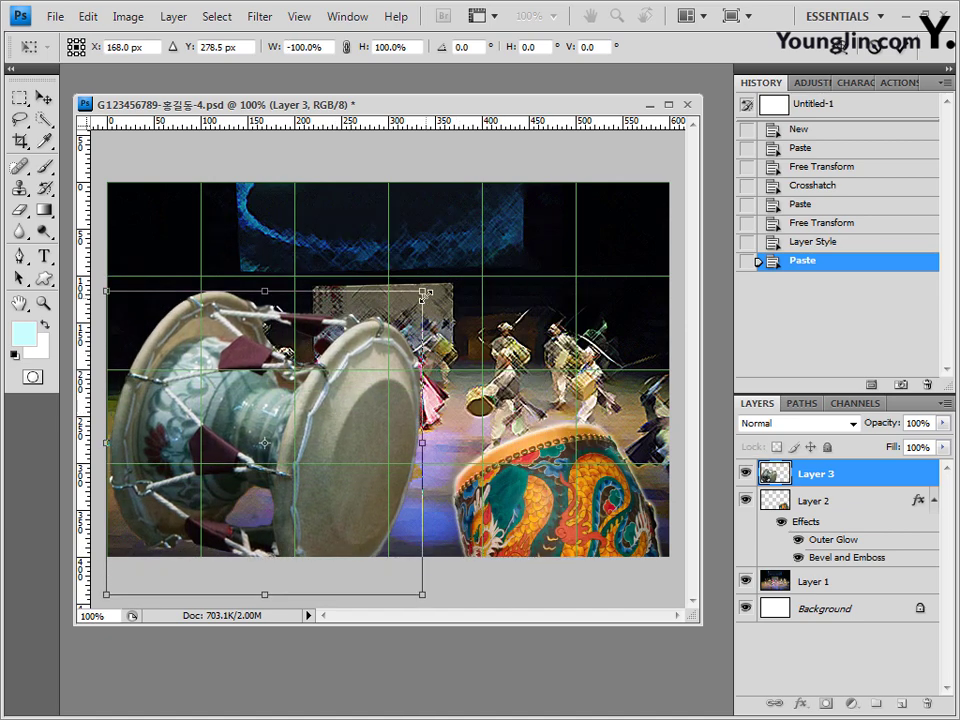
drag(423, 292, 331, 420)
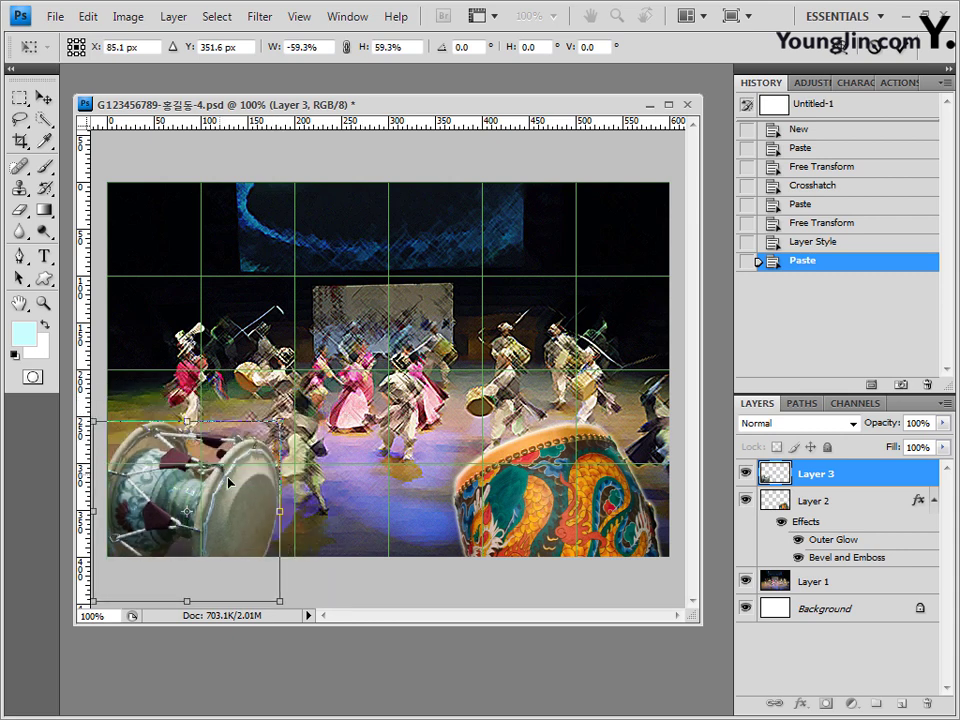
key(Return)
key(w)
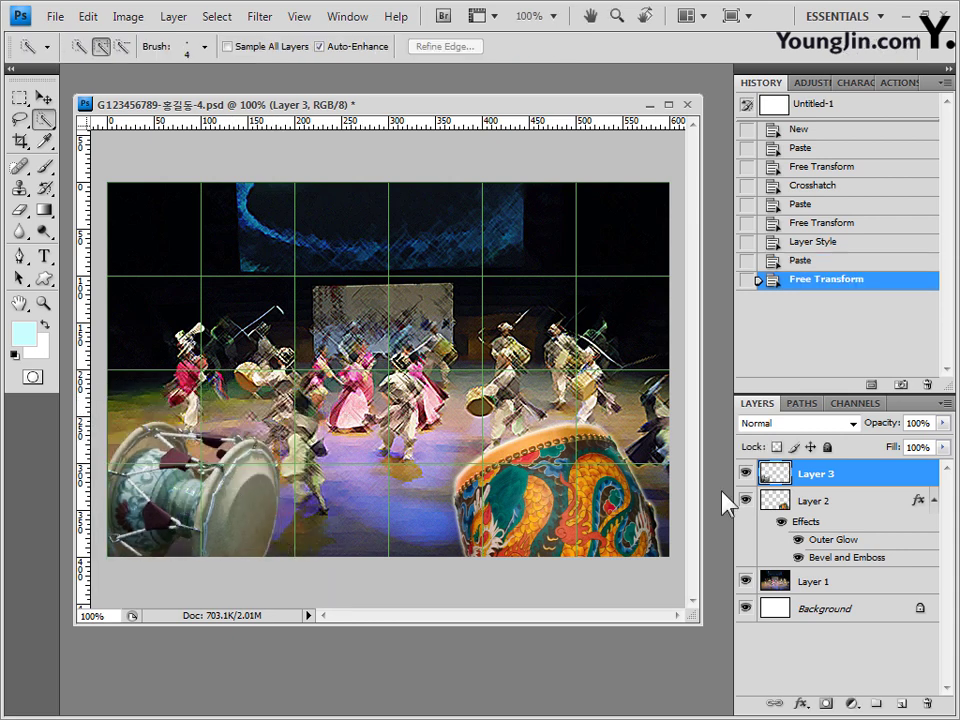
Apply an Inner Shadow with the default settings to the hourglass drum layer
click(800, 703)
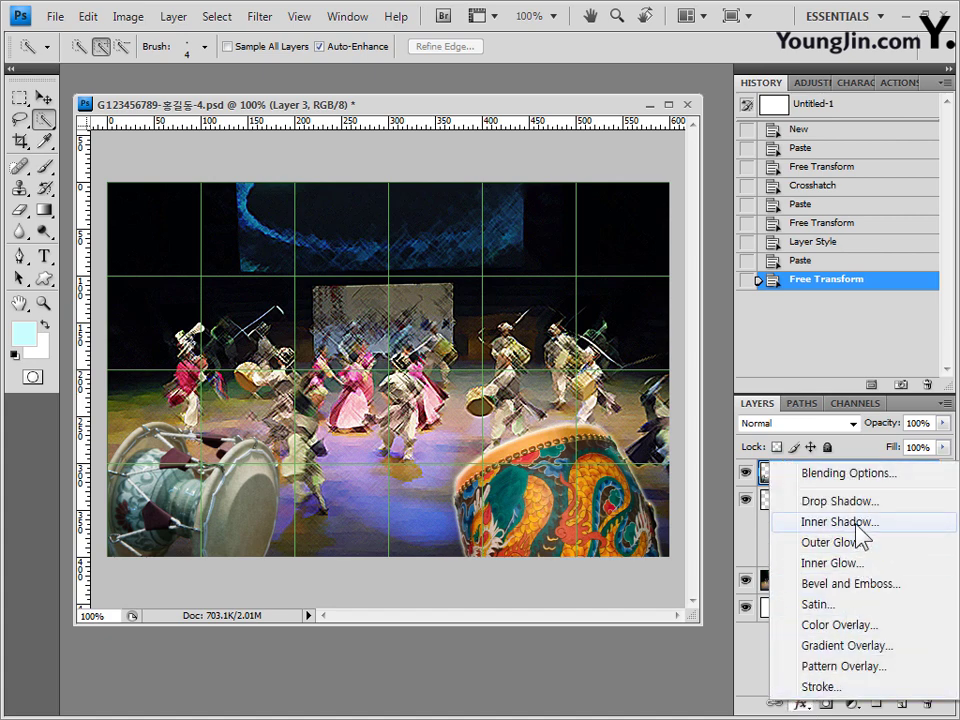
click(838, 521)
click(640, 234)
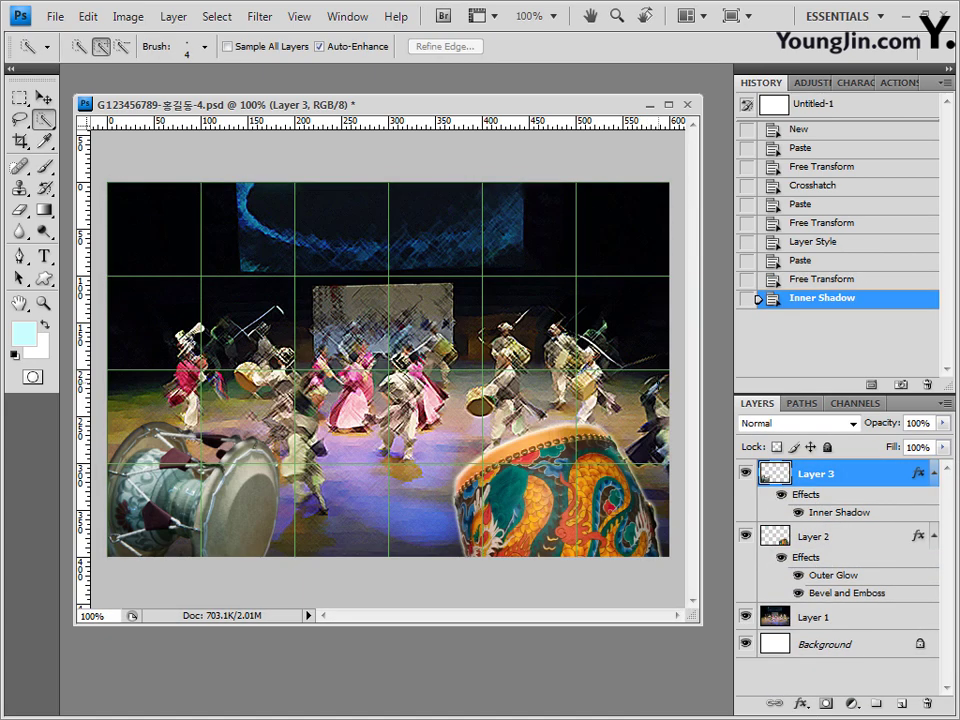
Draw a light cyan Leaf 1 custom shape with no style as a shape layer, just above the dragon drum
click(45, 281)
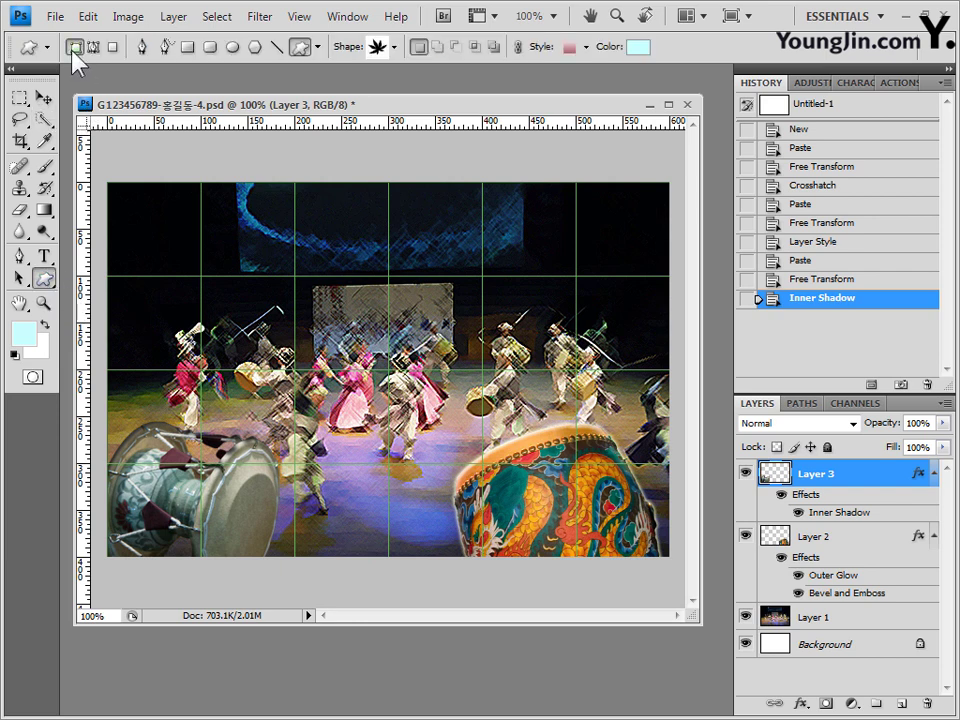
click(395, 48)
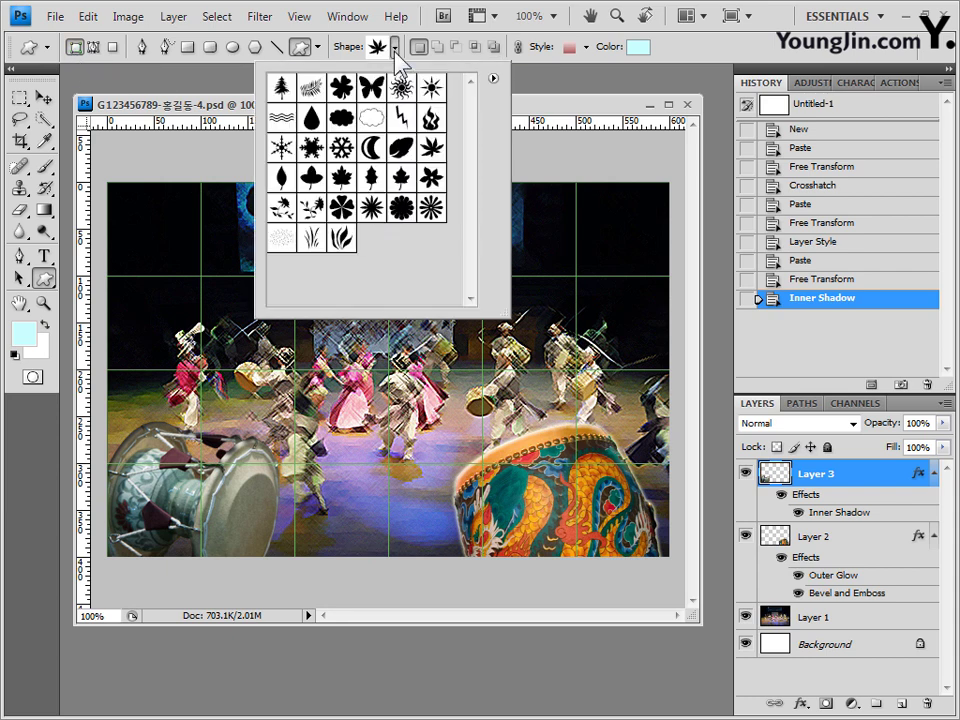
click(408, 151)
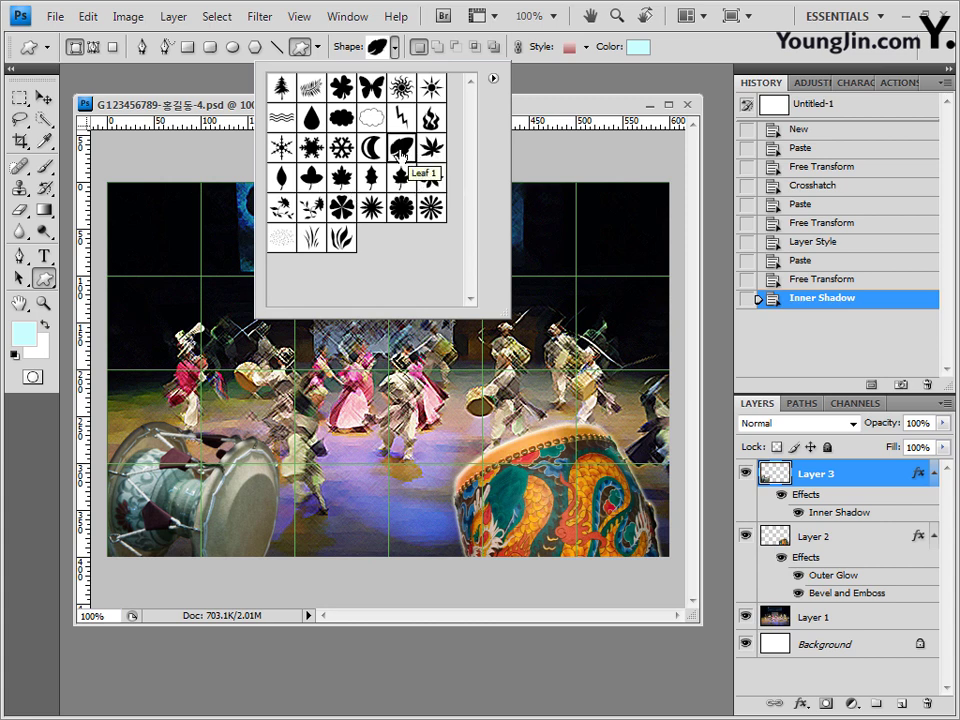
click(587, 47)
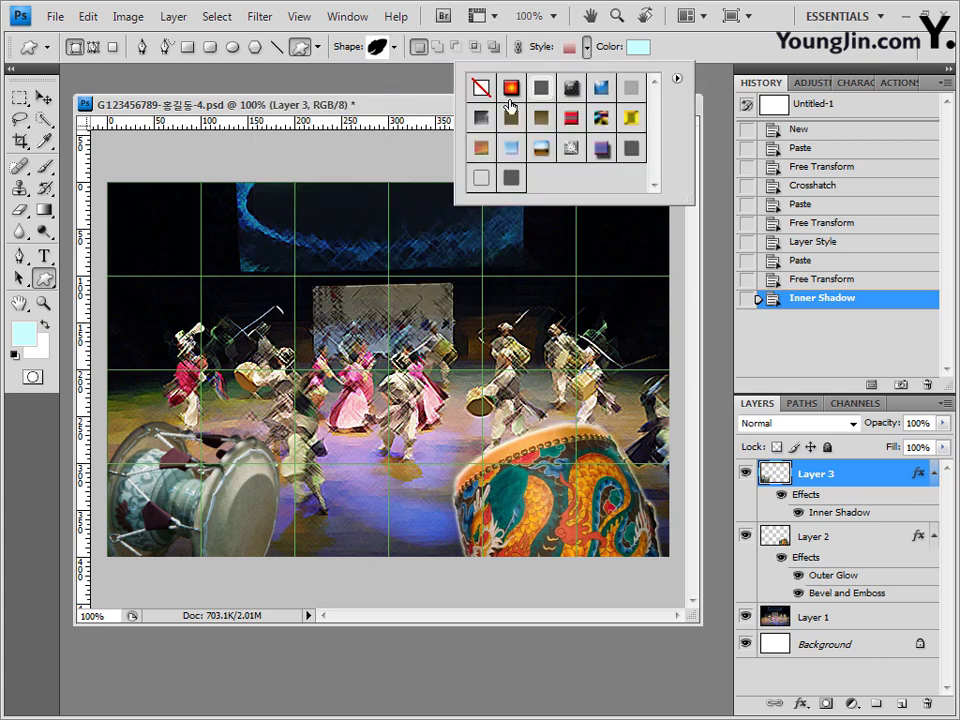
click(481, 89)
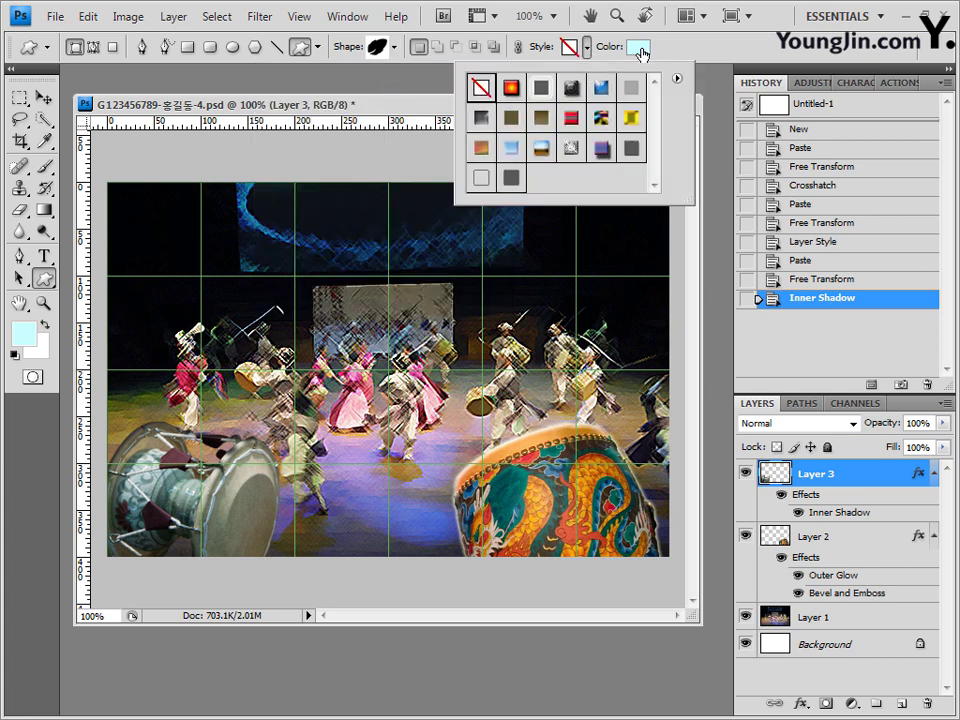
click(637, 47)
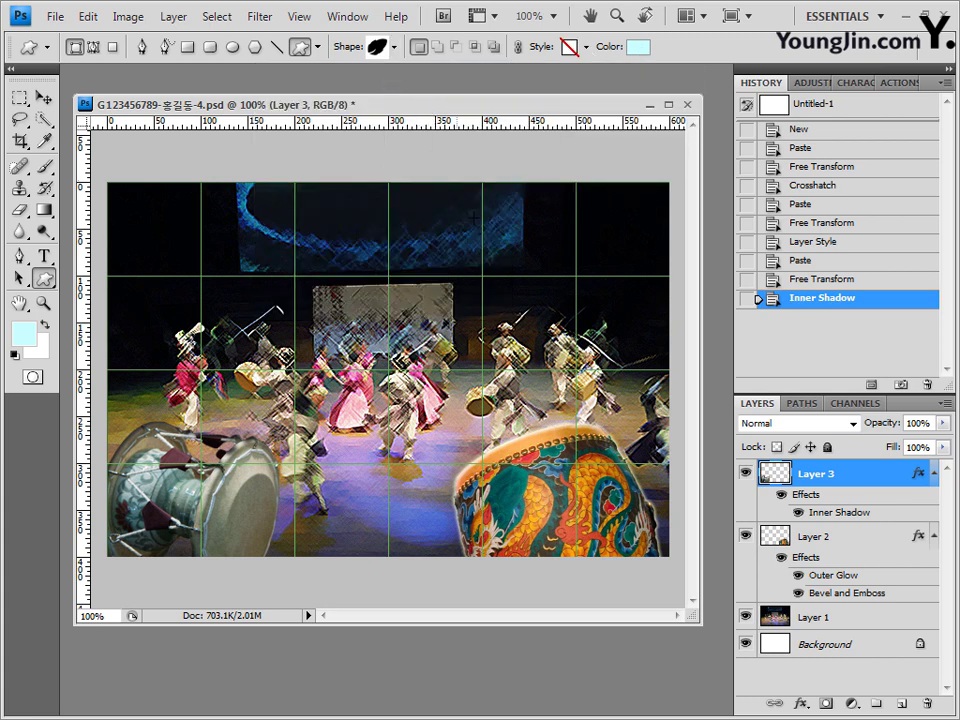
drag(460, 304, 555, 450)
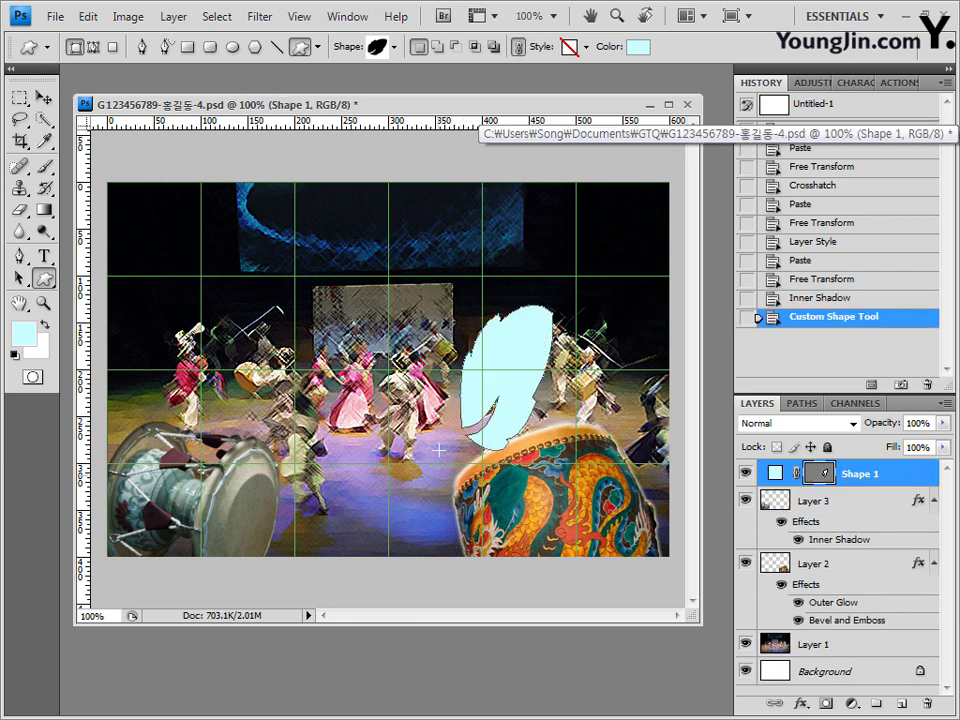
Transform the leaf shape to about 168.2% width and 91.6% height, rotate it -2.6° and place it over the dragon drum's upper-left edge
key(ctrl+t)
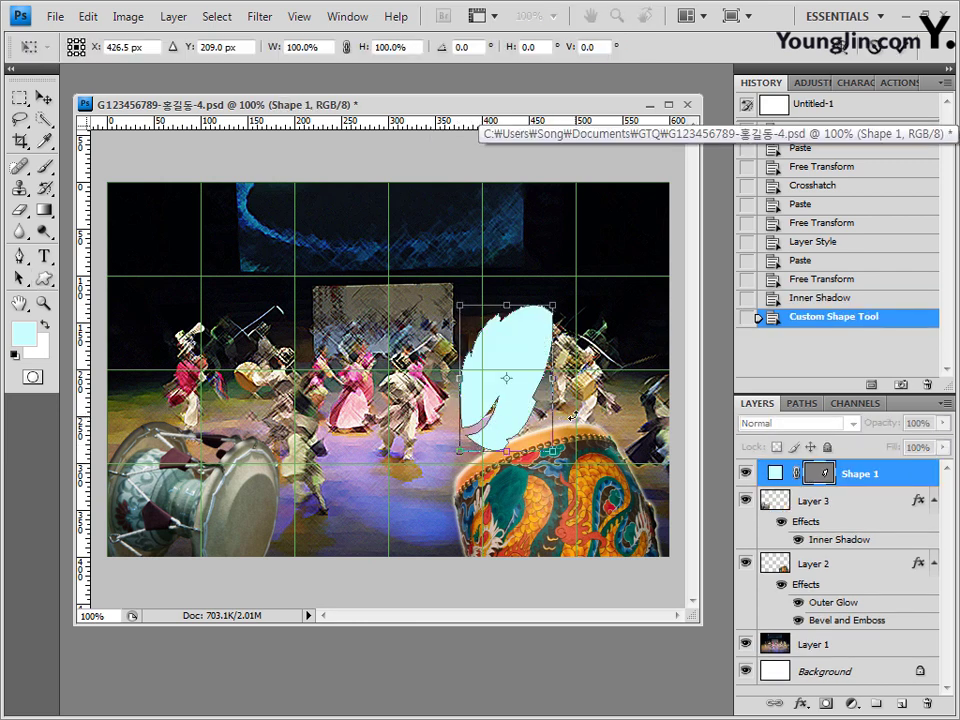
drag(573, 416, 636, 458)
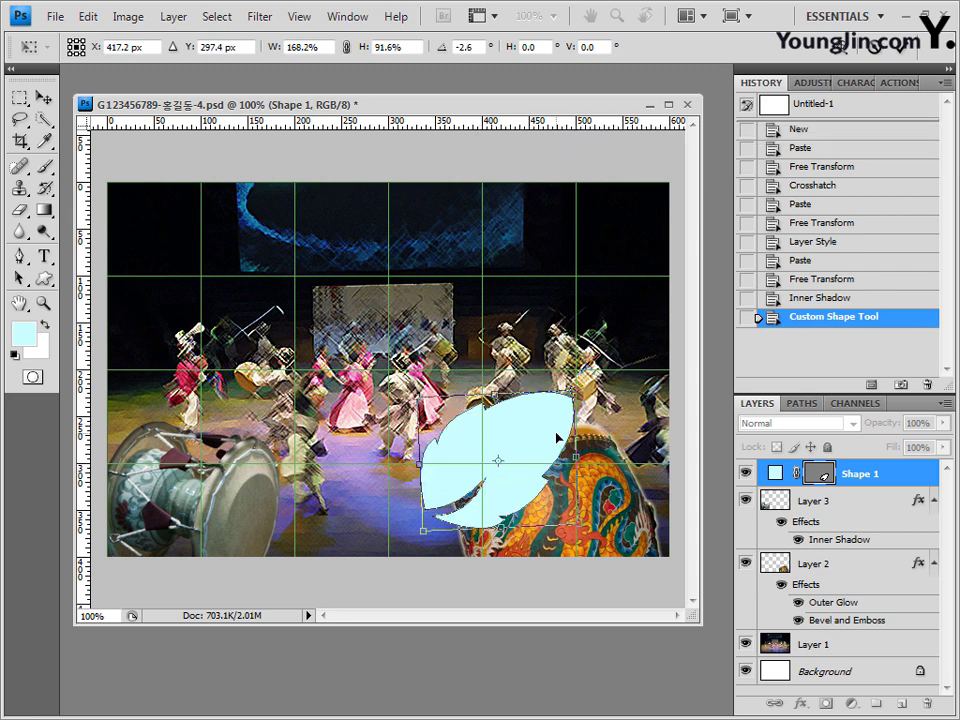
key(Return)
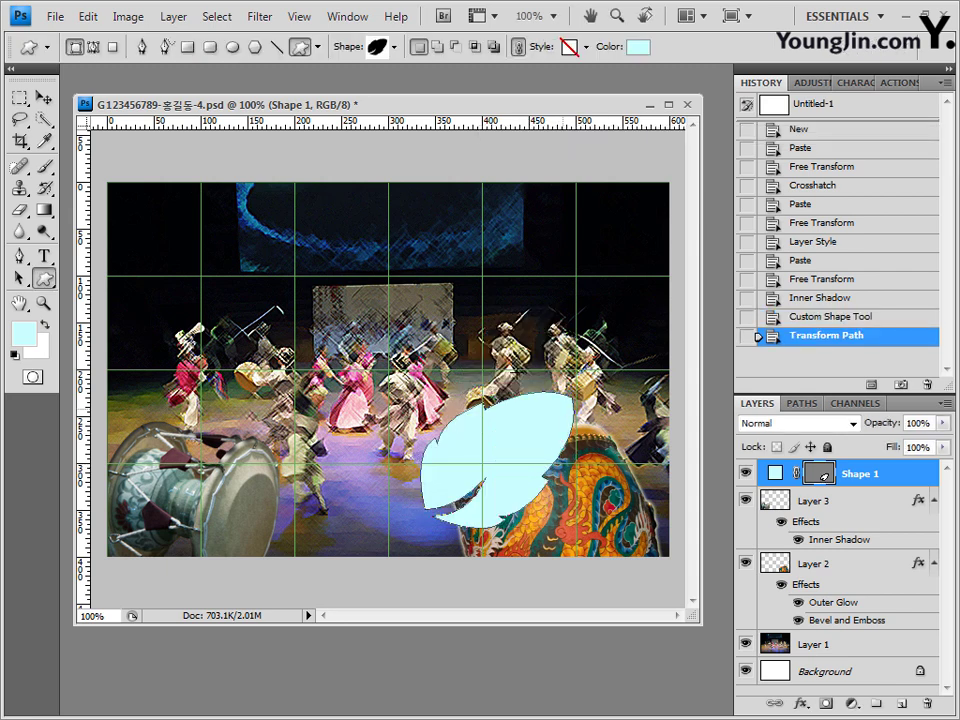
Copy the whole 2급-12.jpg image into the stage composite as a new layer above the leaf shape and close the source file
key(alt+Tab)
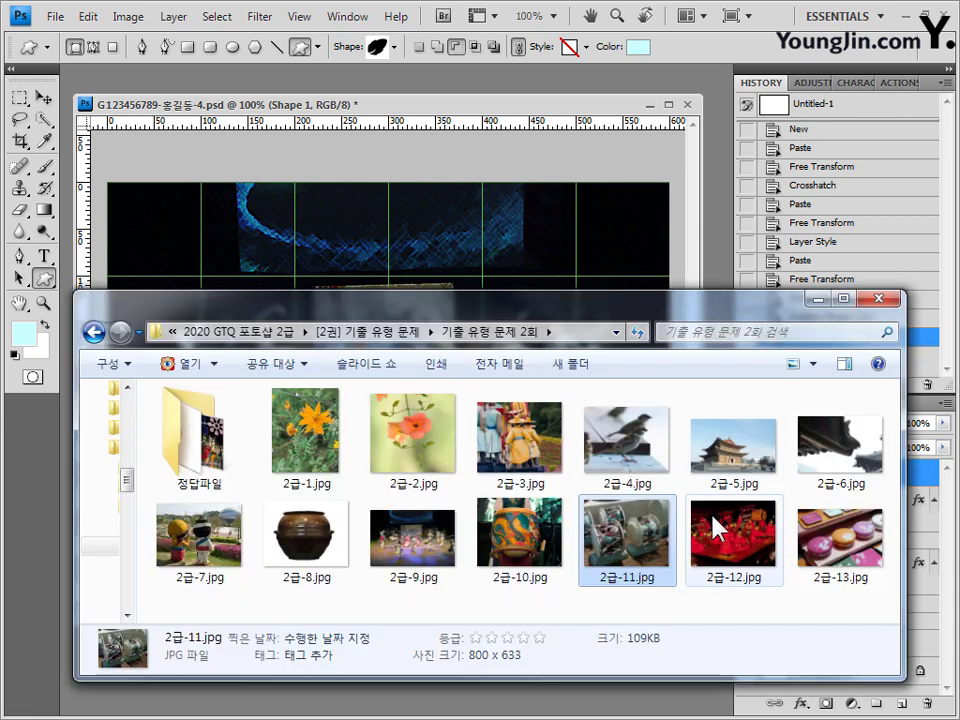
drag(728, 548, 722, 258)
drag(486, 106, 323, 215)
key(ctrl+a)
key(ctrl+a)
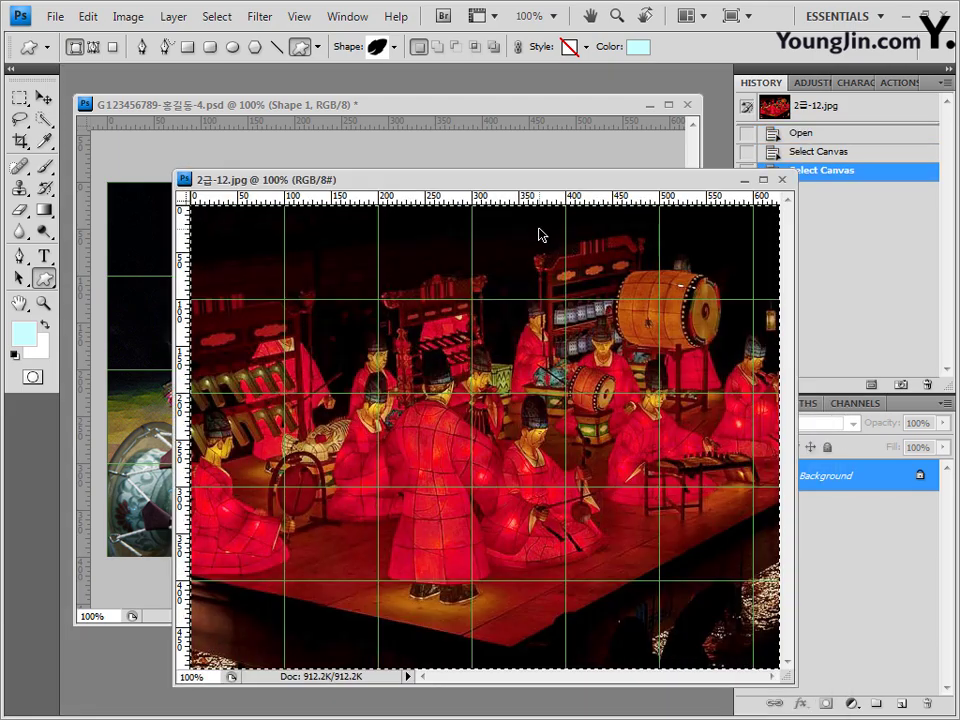
click(782, 180)
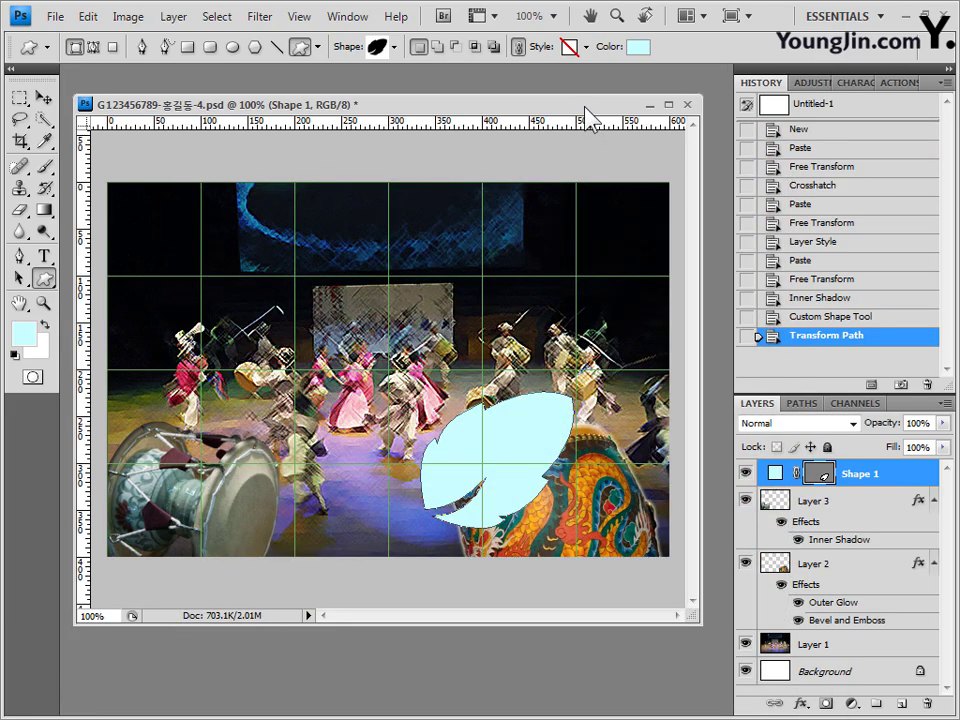
key(ctrl+v)
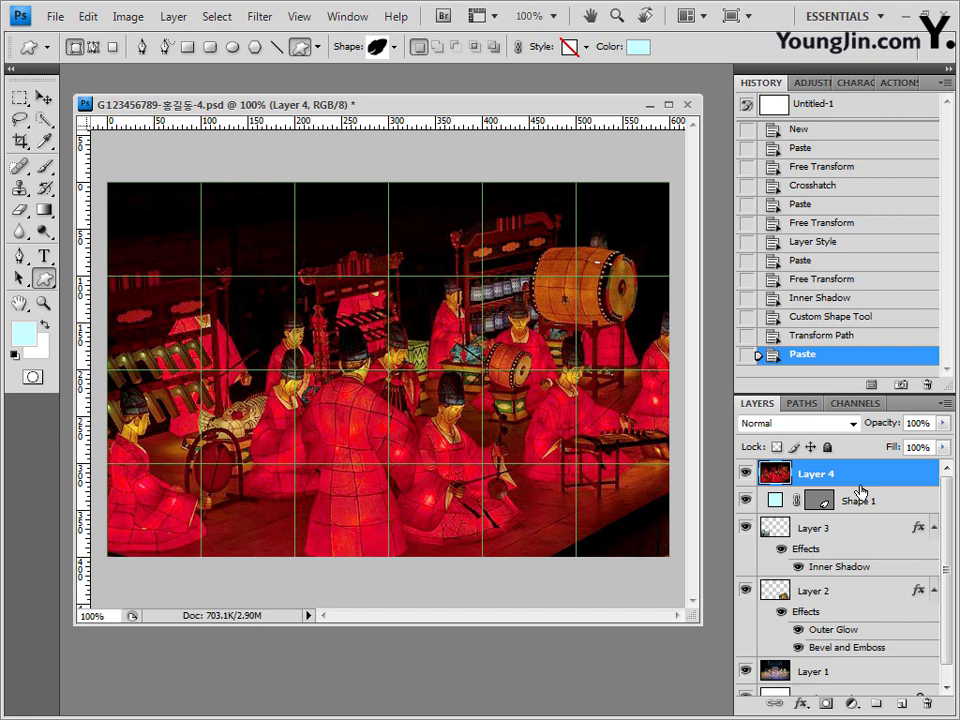
Clip the red musicians photo to the leaf shape, scale it to 44.2% and position it inside the leaf
alt+click(869, 486)
alt+click(869, 486)
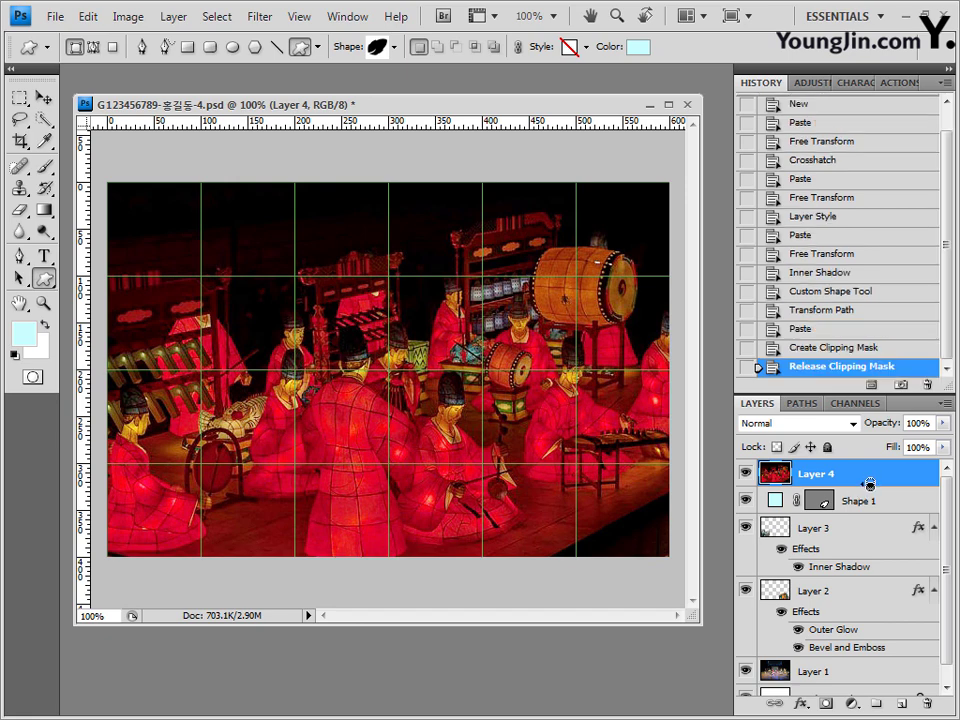
alt+click(869, 486)
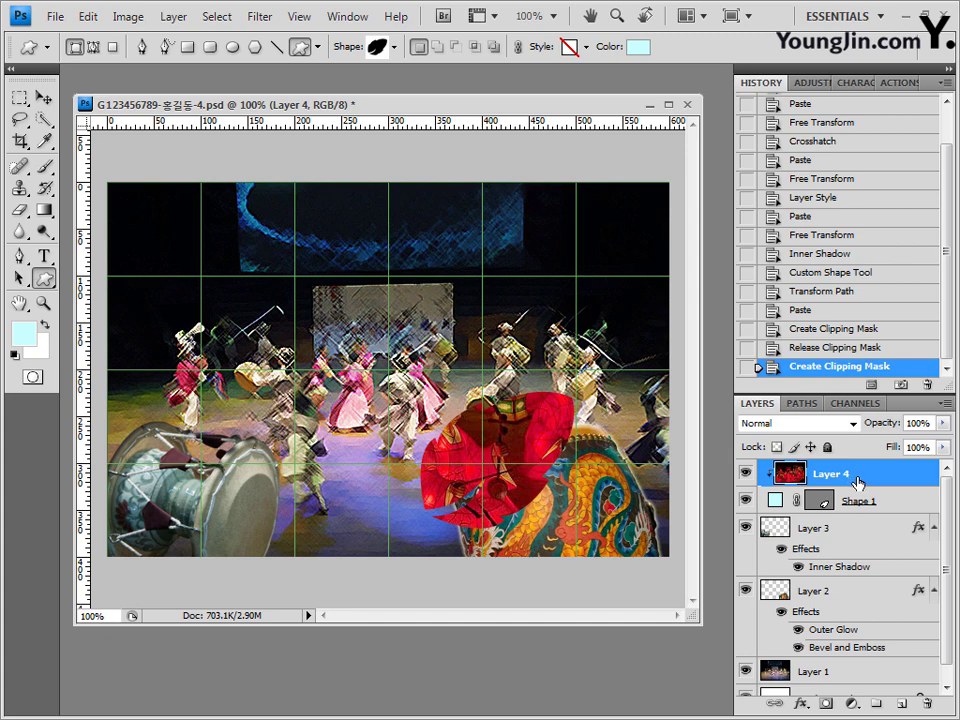
key(ctrl+t)
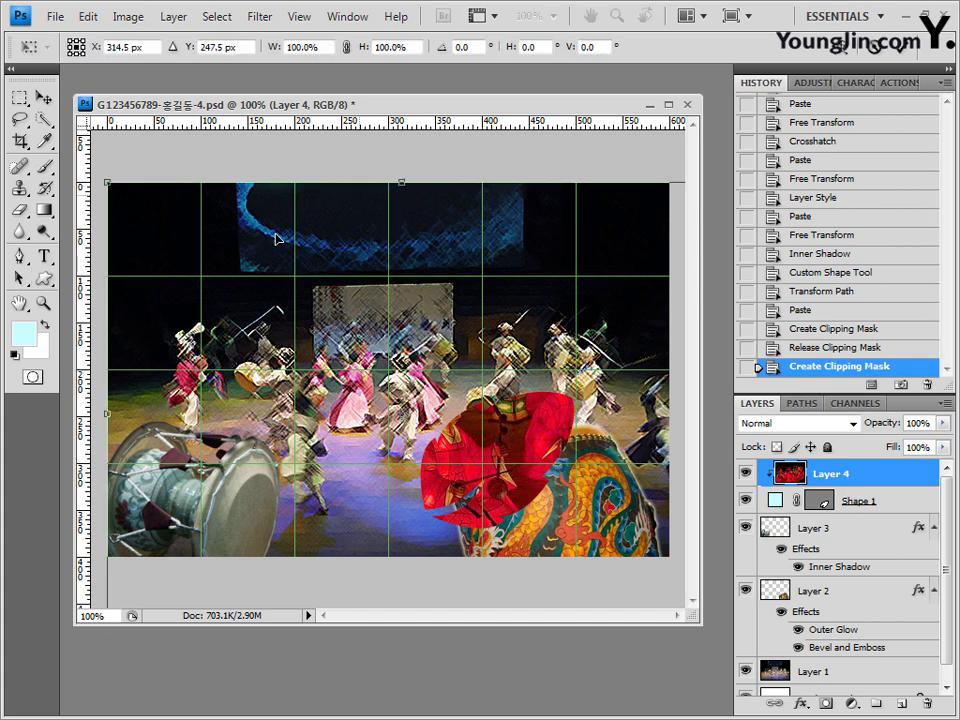
drag(107, 183, 545, 453)
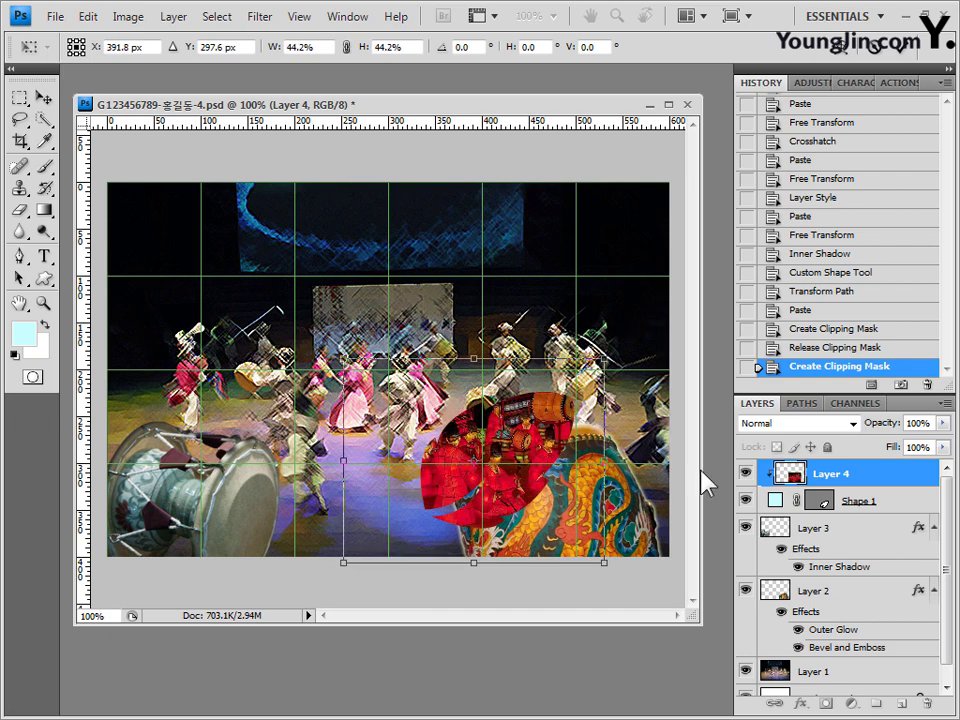
key(Return)
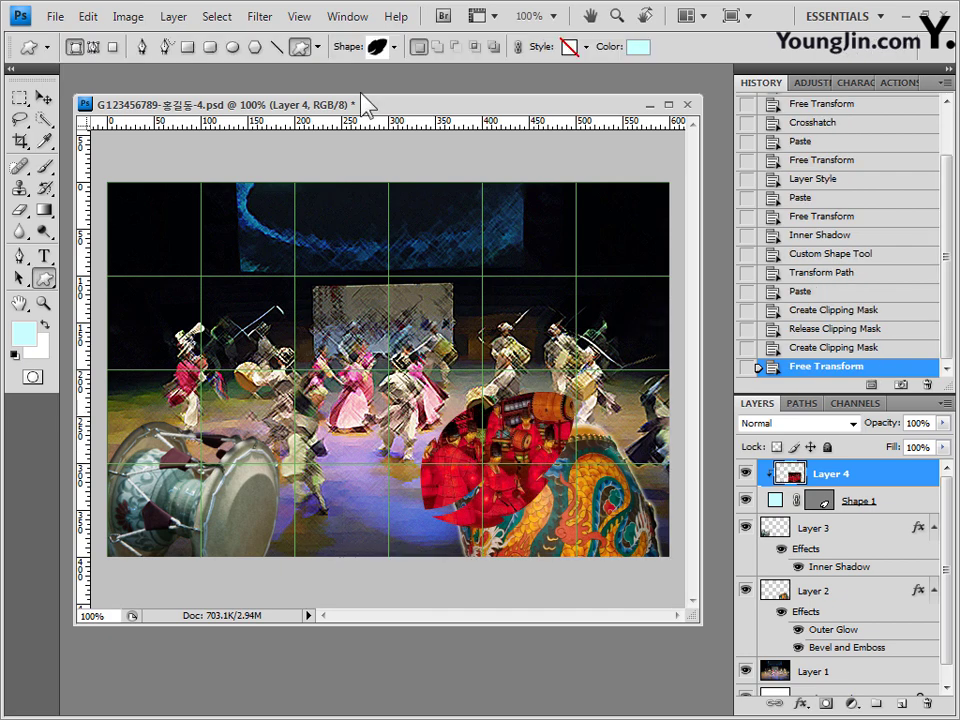
Apply the Texturizer filter to the clipped photo with Canvas texture, 100% scaling, relief 4 and light from the top
click(262, 18)
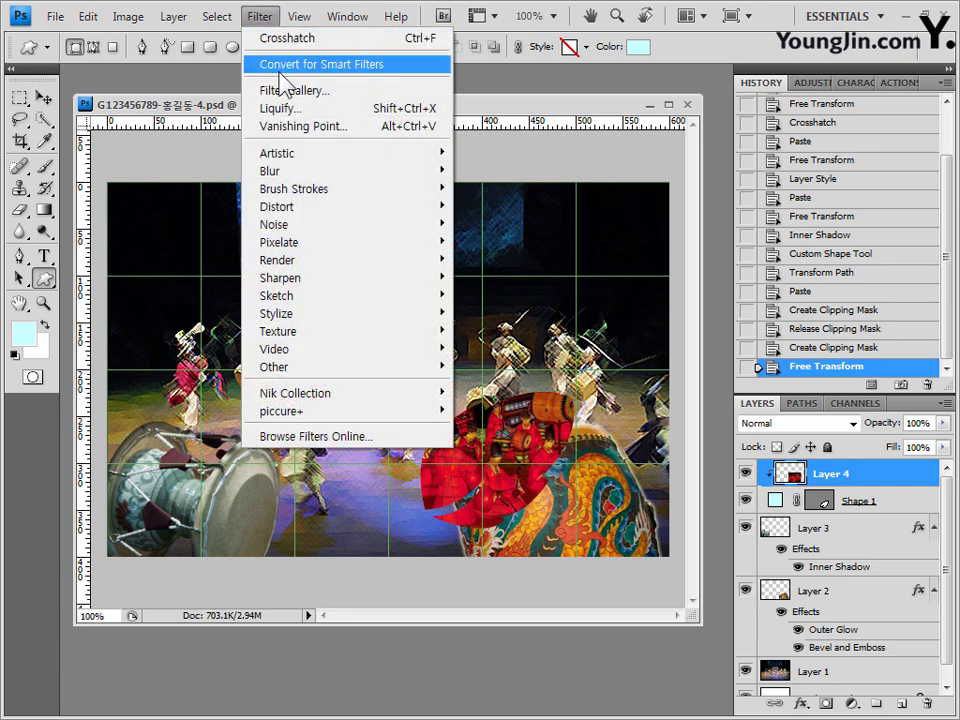
mouse_move(300, 332)
click(527, 421)
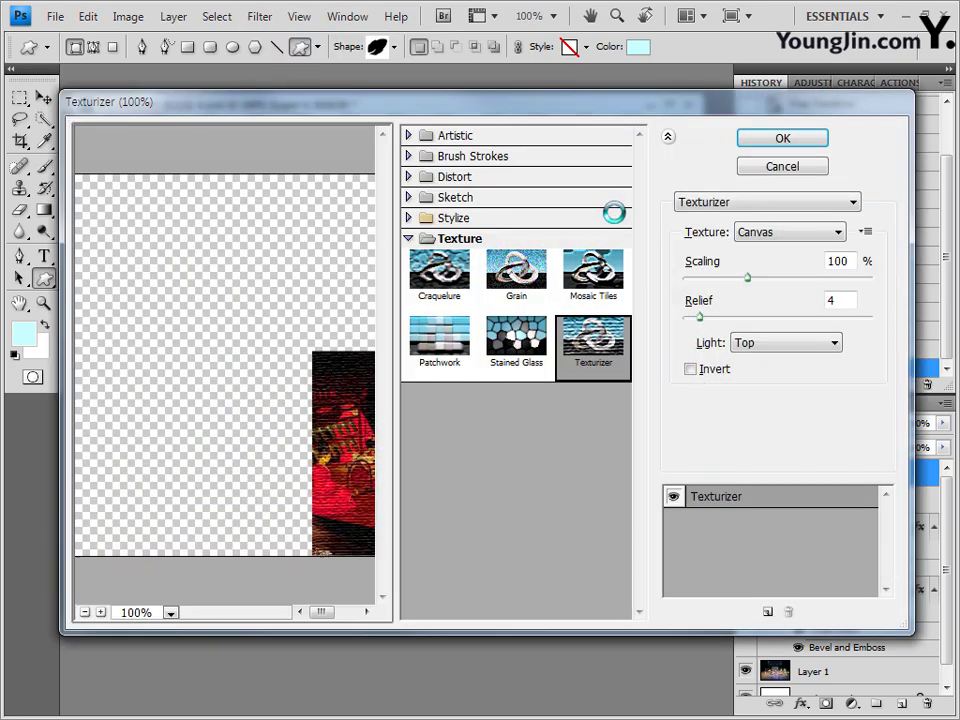
click(785, 140)
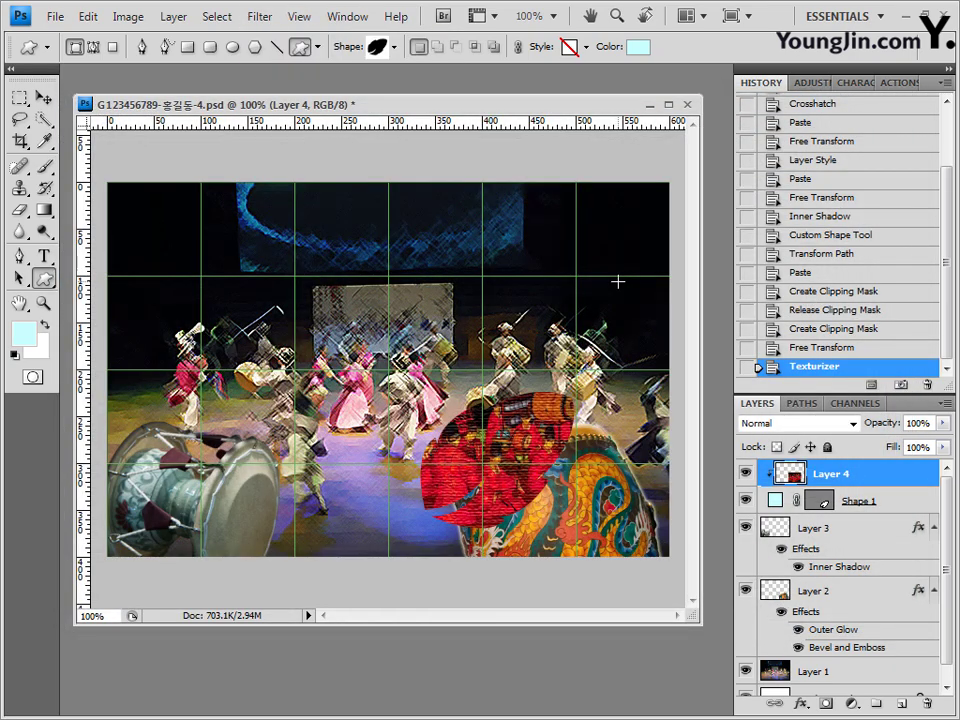
Add a default Drop Shadow and a 3 px outside Stroke in color 99cc99 to the leaf shape layer
click(866, 507)
click(801, 703)
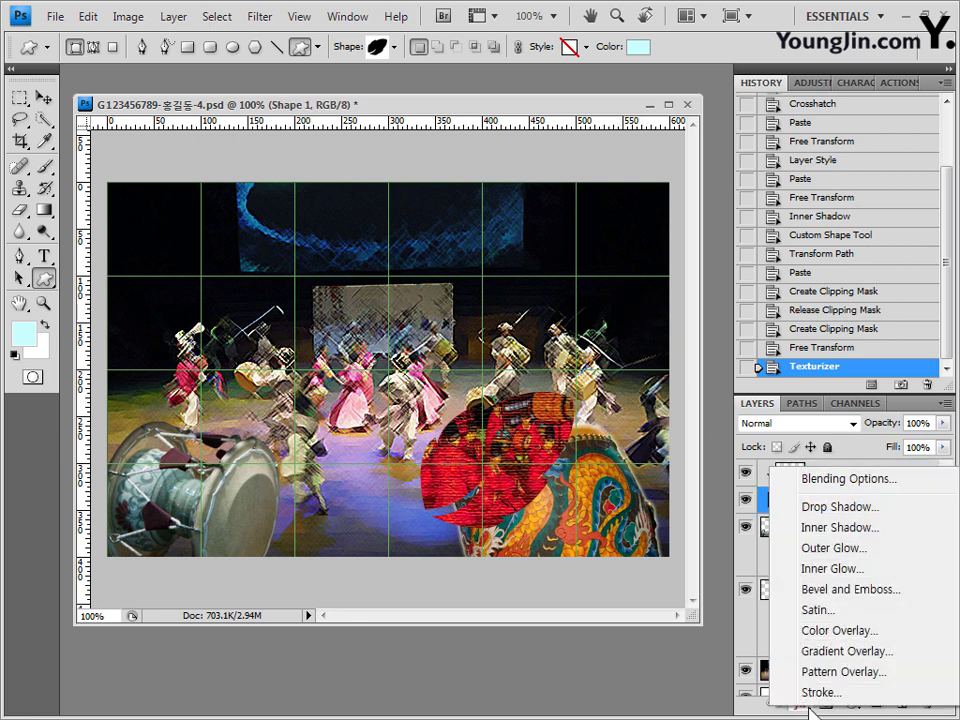
click(828, 508)
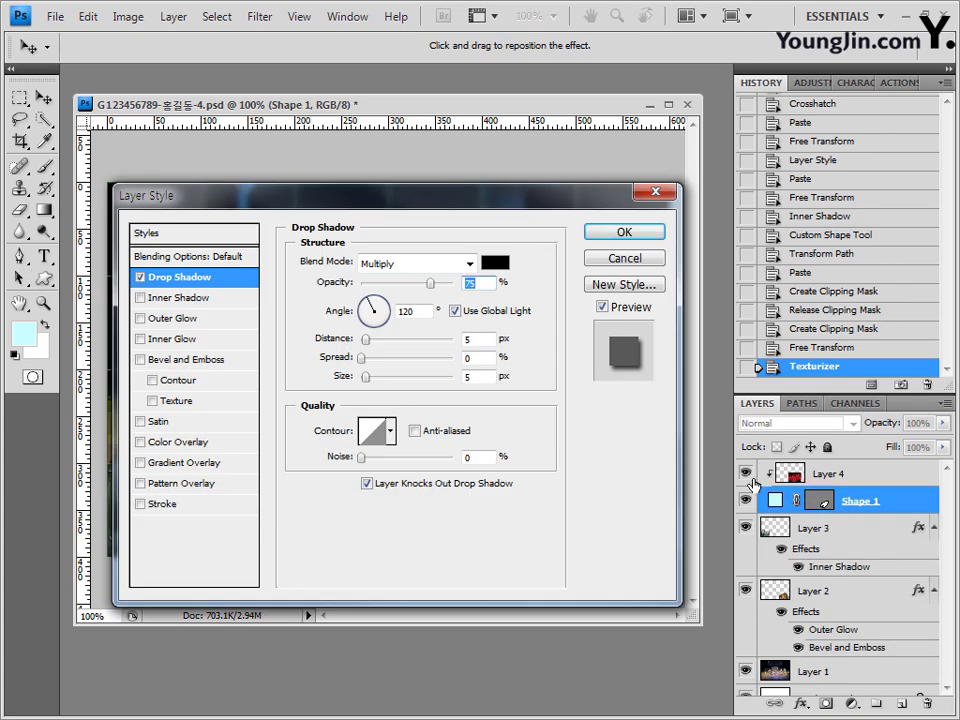
click(165, 504)
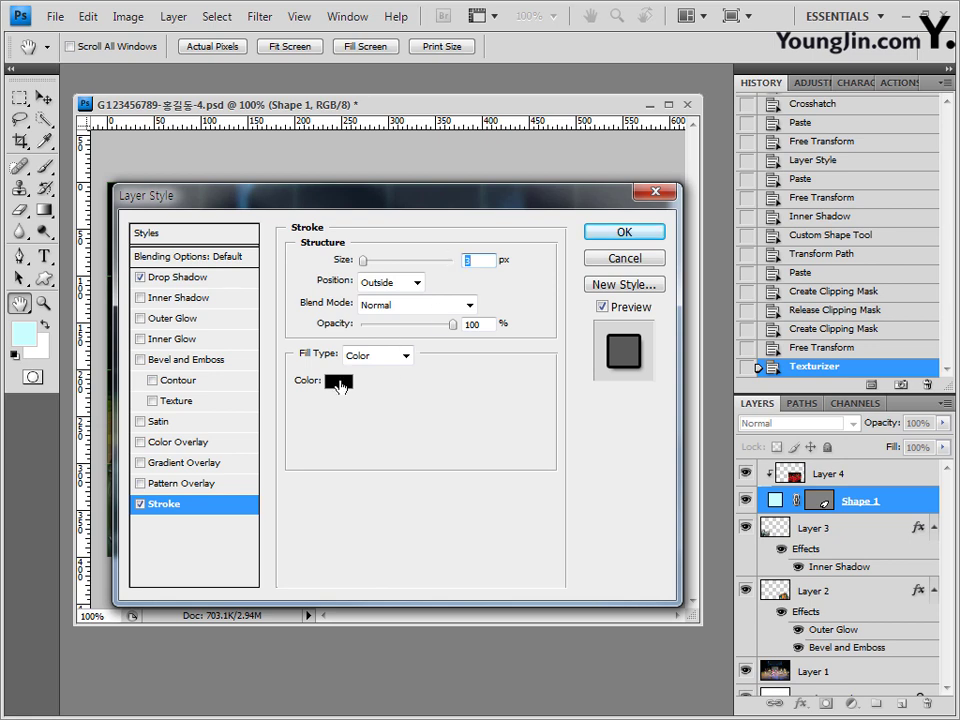
click(340, 383)
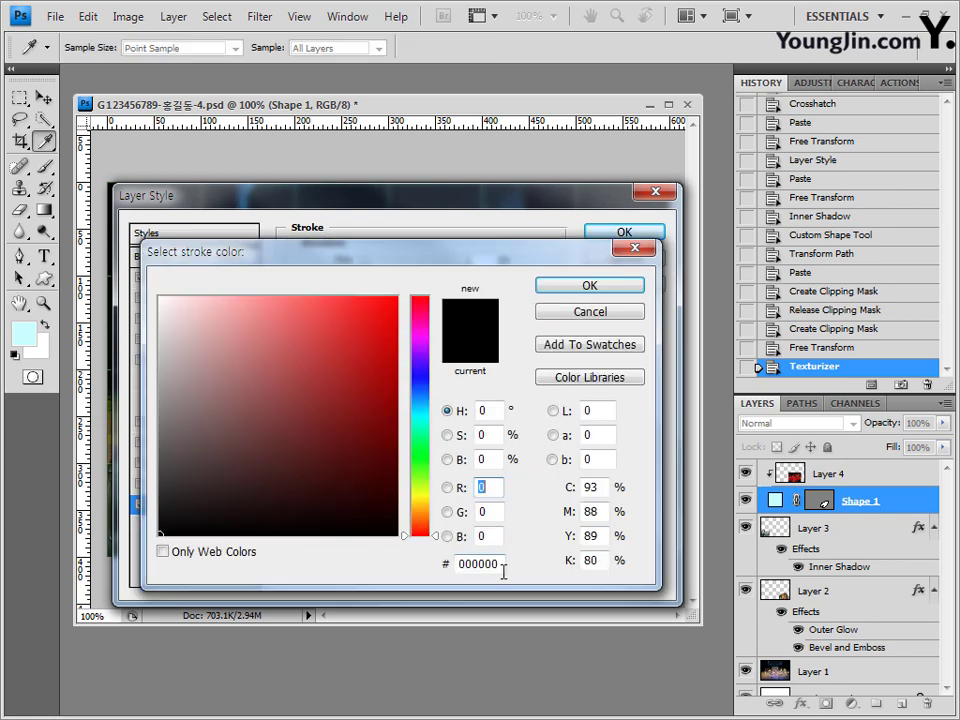
double_click(490, 564)
text(99cc99)
click(606, 289)
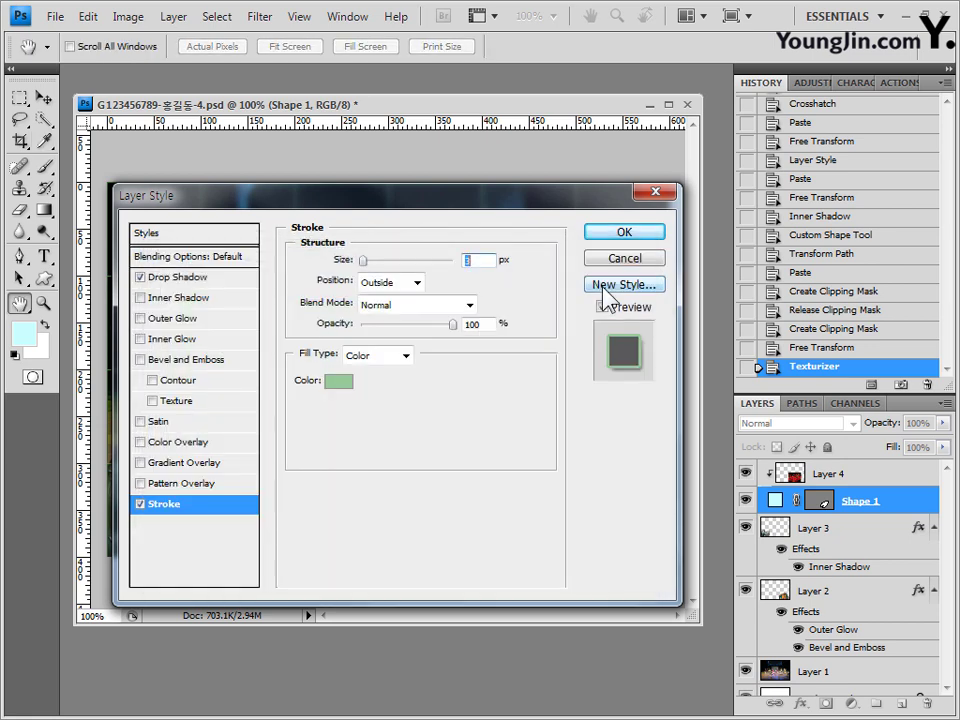
click(636, 236)
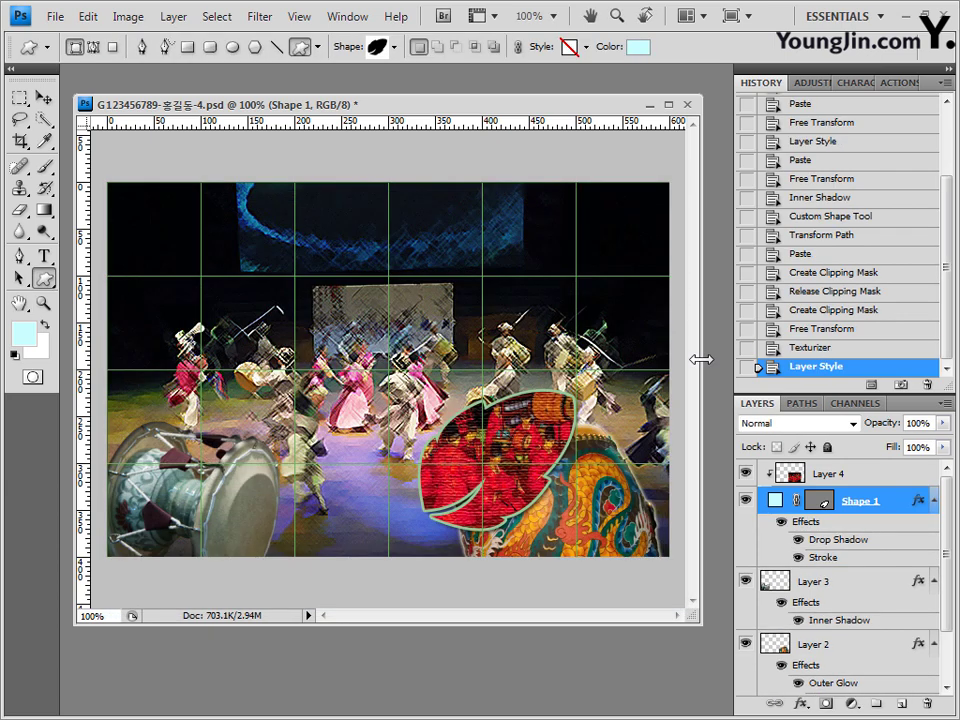
Open 2급-13.jpg and select the orange lidded container with a 16 px Quick Selection brush
key(alt+Tab)
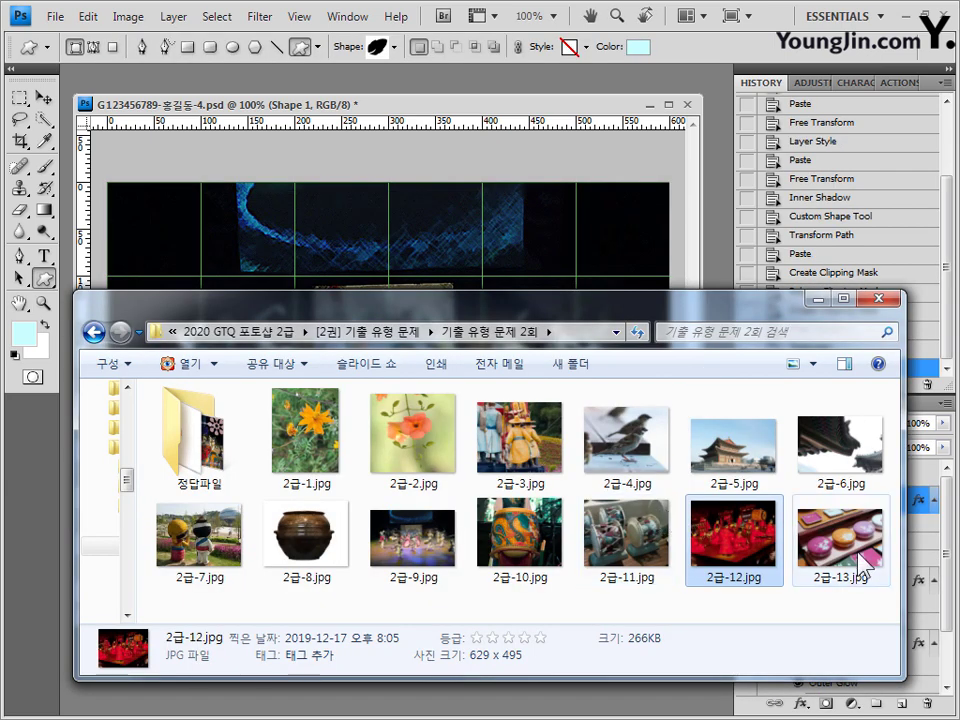
drag(862, 565, 726, 256)
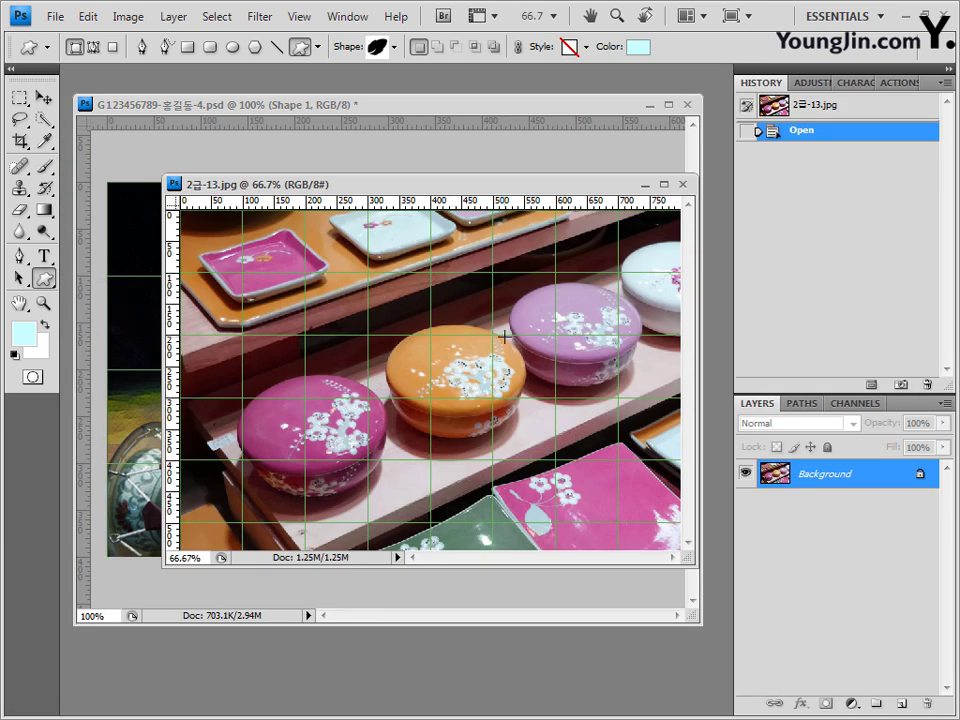
click(47, 121)
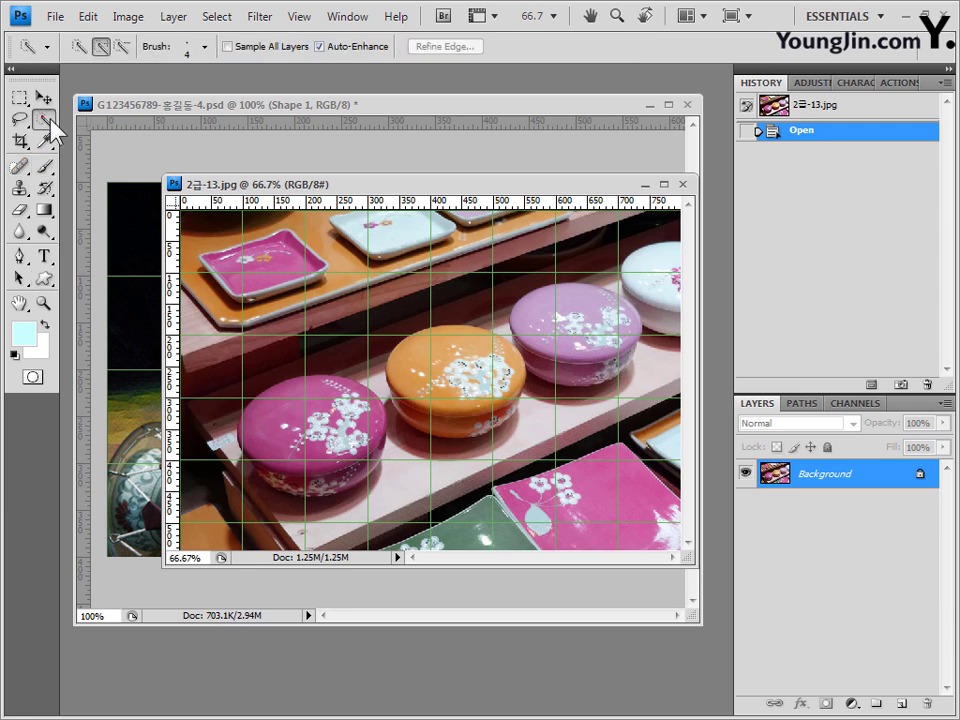
click(205, 46)
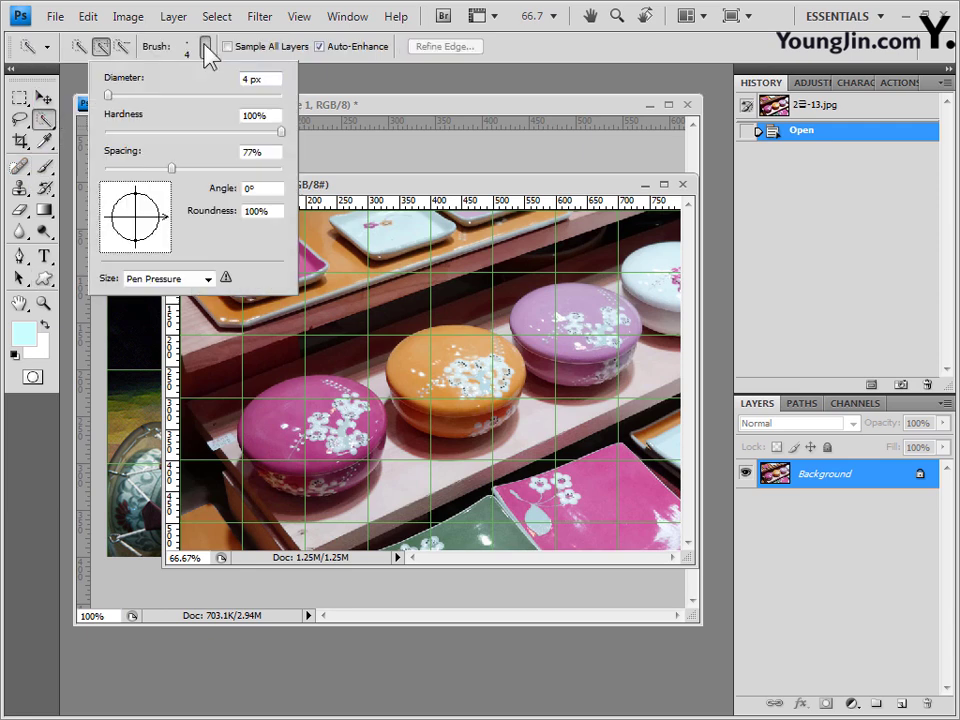
click(119, 96)
click(480, 361)
mouse_move(465, 334)
mouse_down()
mouse_move(419, 364)
mouse_move(423, 396)
mouse_move(438, 413)
mouse_move(499, 411)
mouse_up()
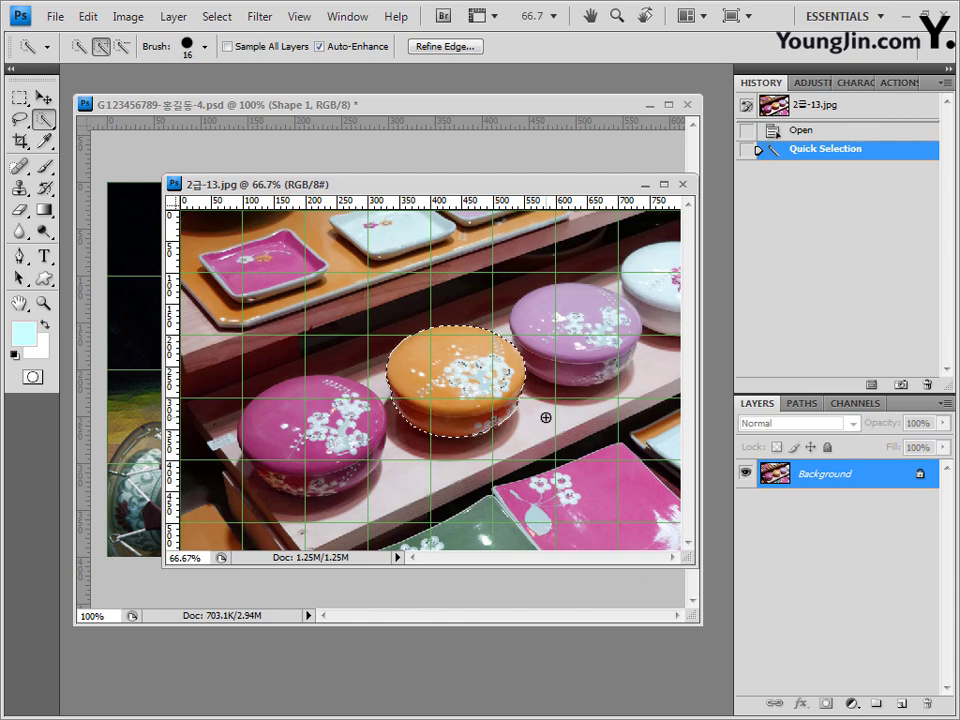
Paste the selected orange container into the composite document as a new layer above the leaf-clipped photo
drag(585, 186, 617, 258)
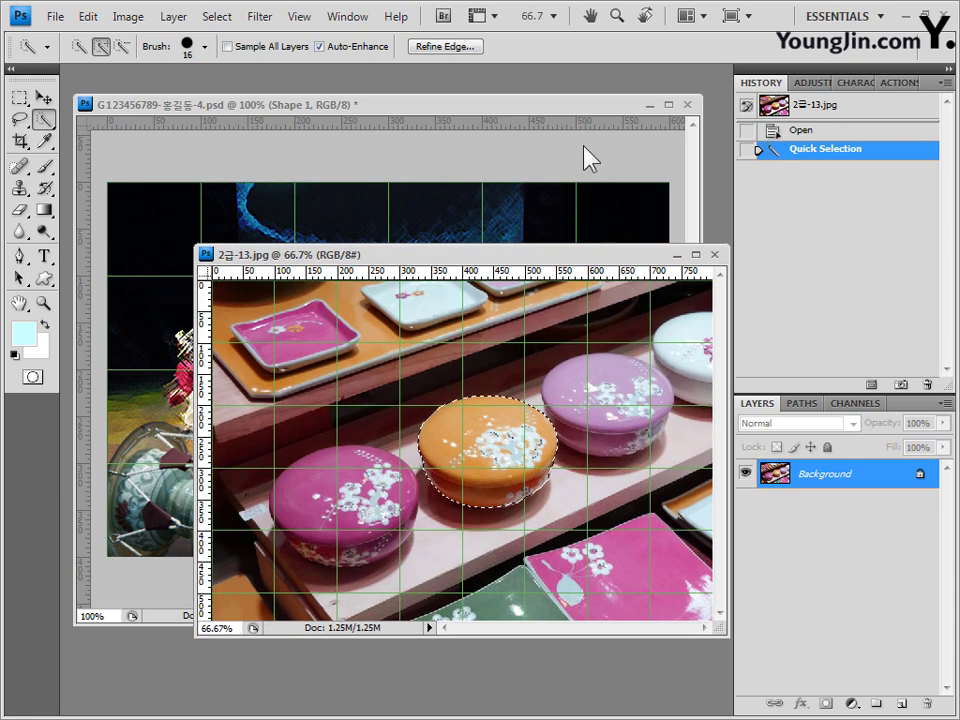
click(584, 114)
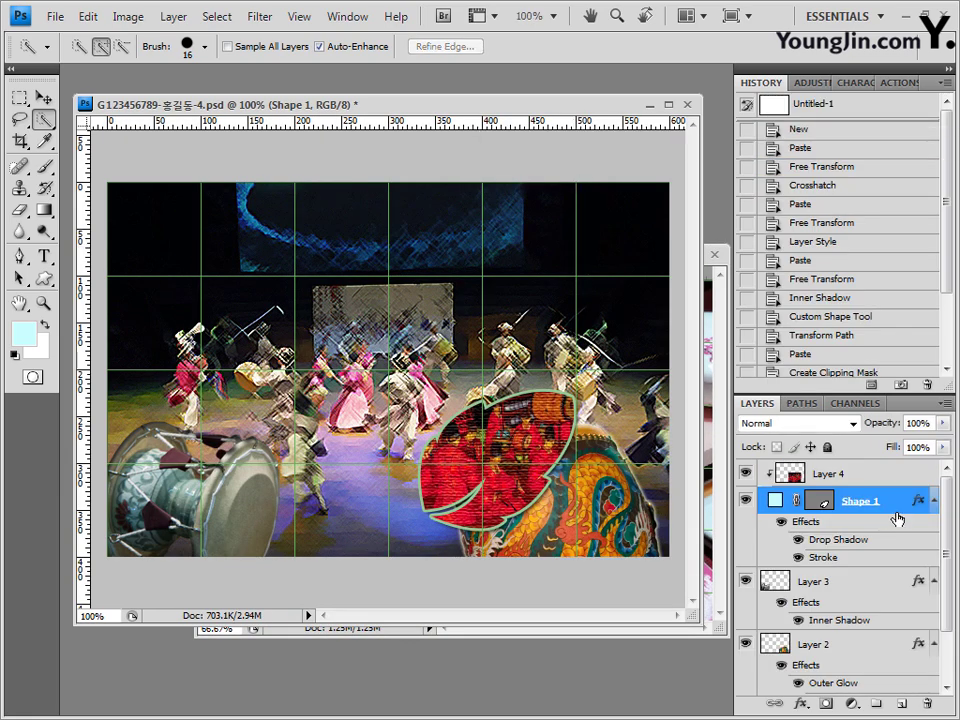
click(859, 475)
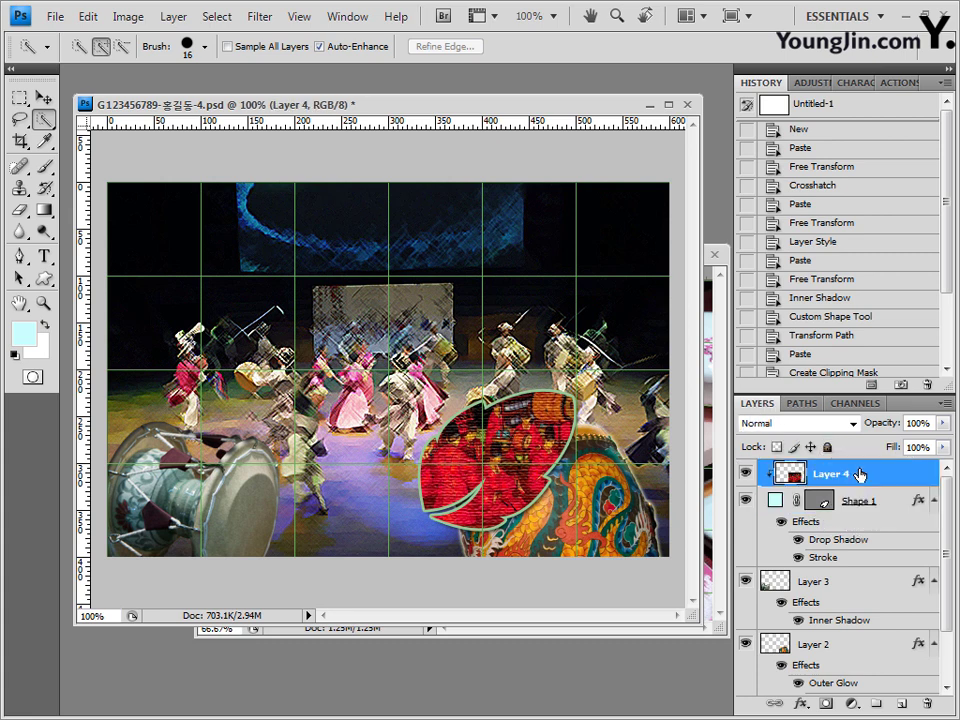
key(ctrl+v)
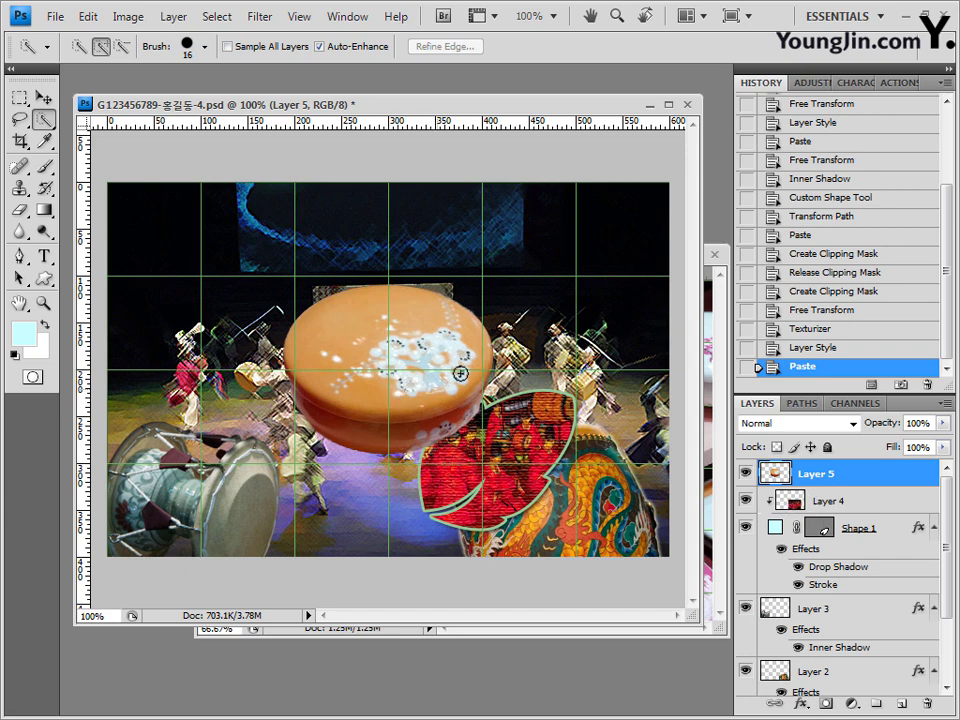
Copy the magenta lidded container from 2급-13.jpg into the composite and place it overlapping the orange container's lower right
click(722, 632)
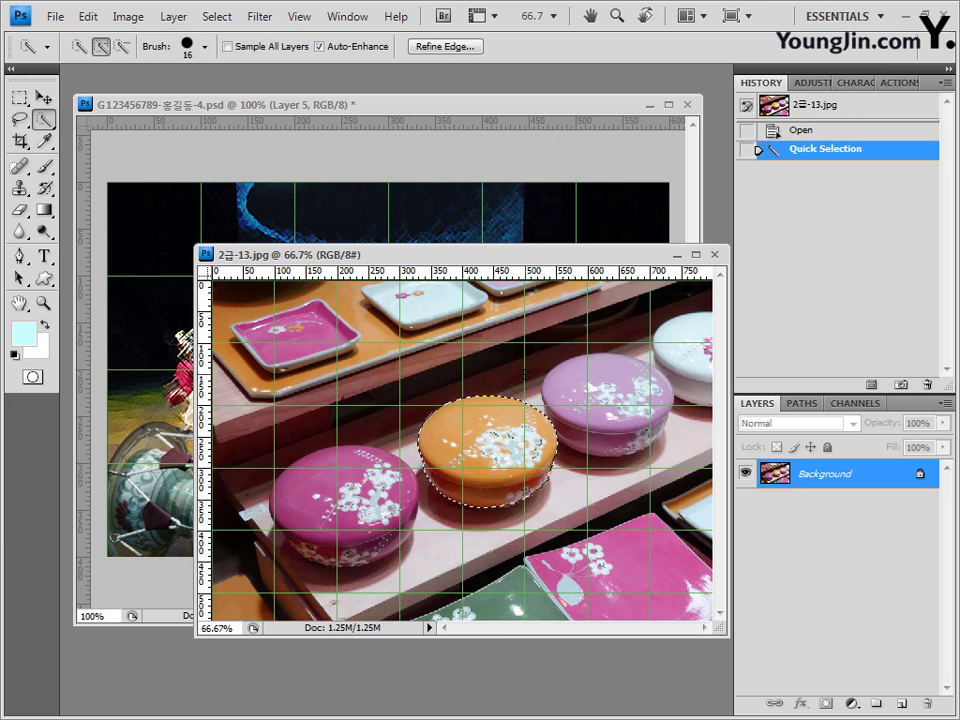
key(ctrl+d)
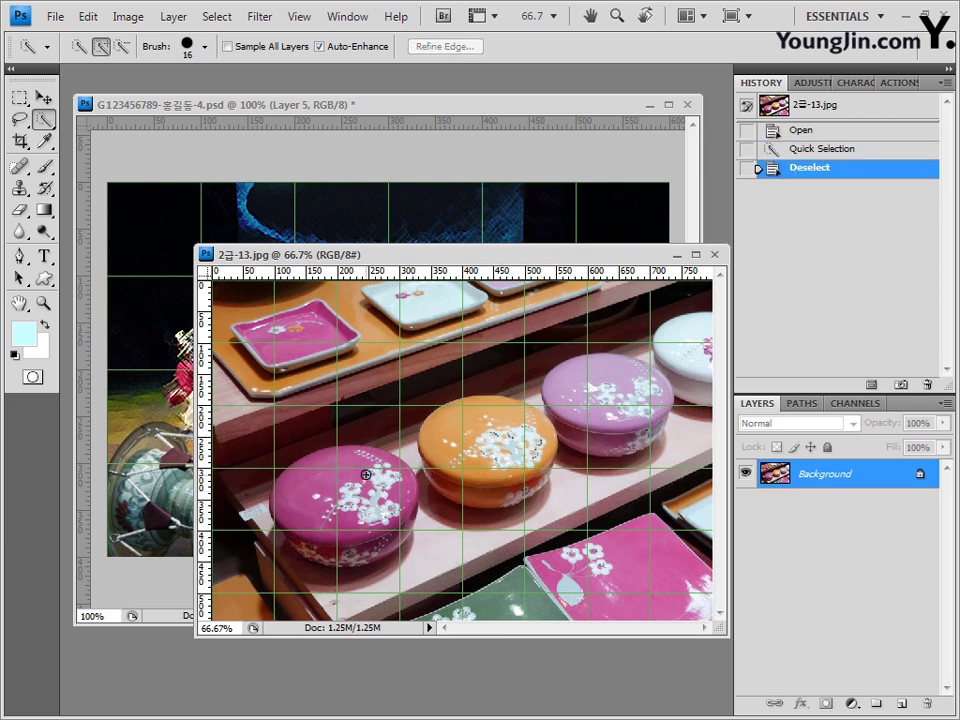
mouse_move(329, 483)
mouse_down()
mouse_move(305, 523)
mouse_move(321, 545)
mouse_move(364, 552)
mouse_move(400, 509)
mouse_move(321, 555)
mouse_move(386, 529)
mouse_up()
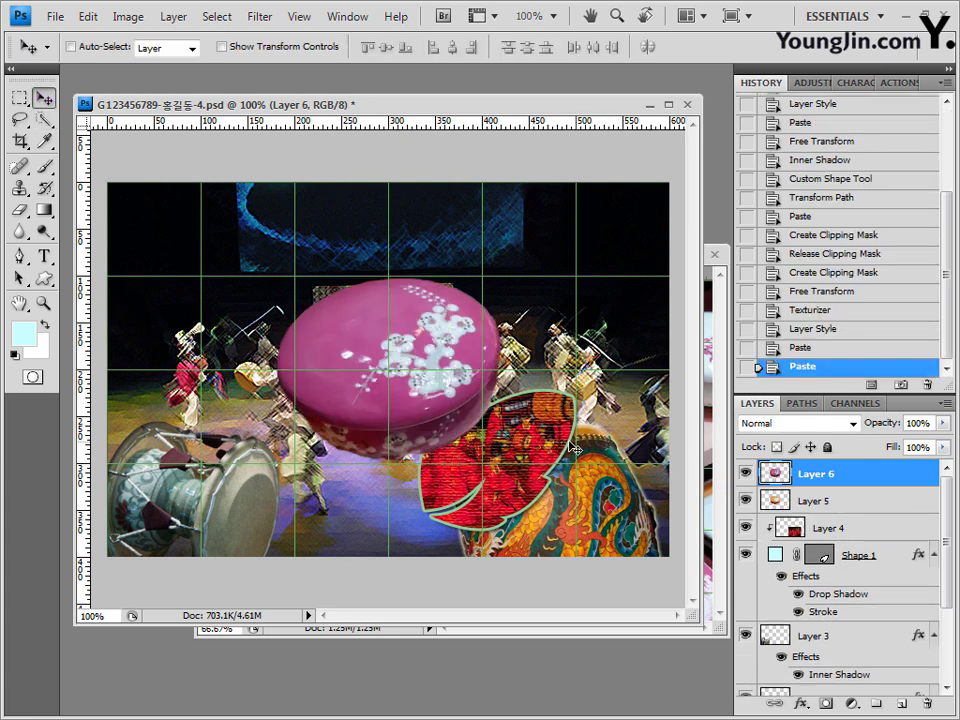
drag(423, 350, 505, 438)
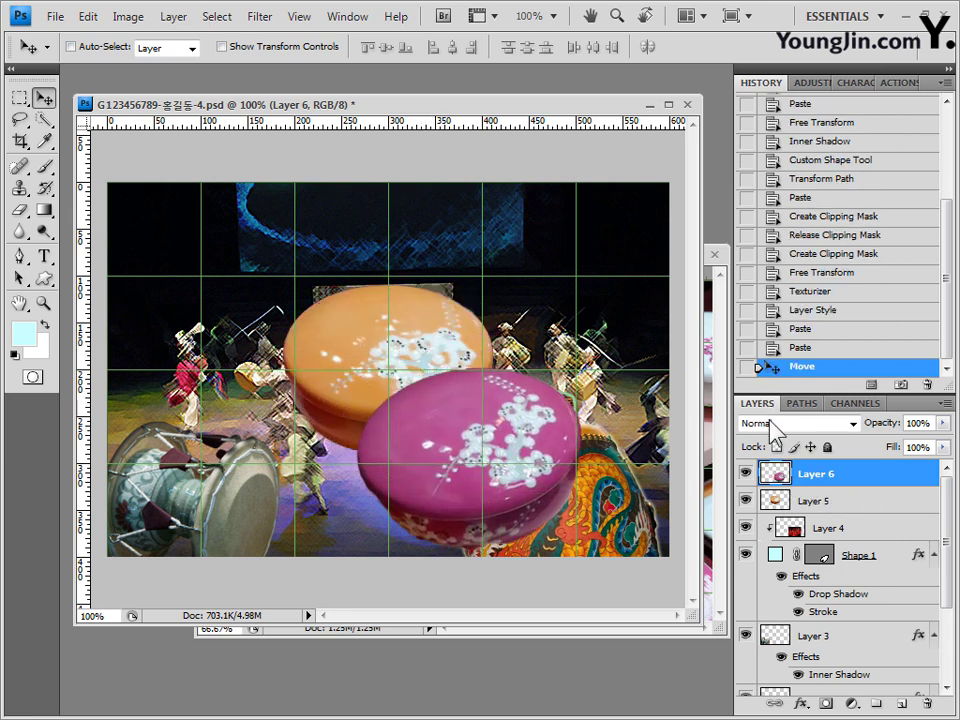
Scale the two container layers together to 42% between the left drum and the leaf, and merge them into one layer
shift+click(851, 505)
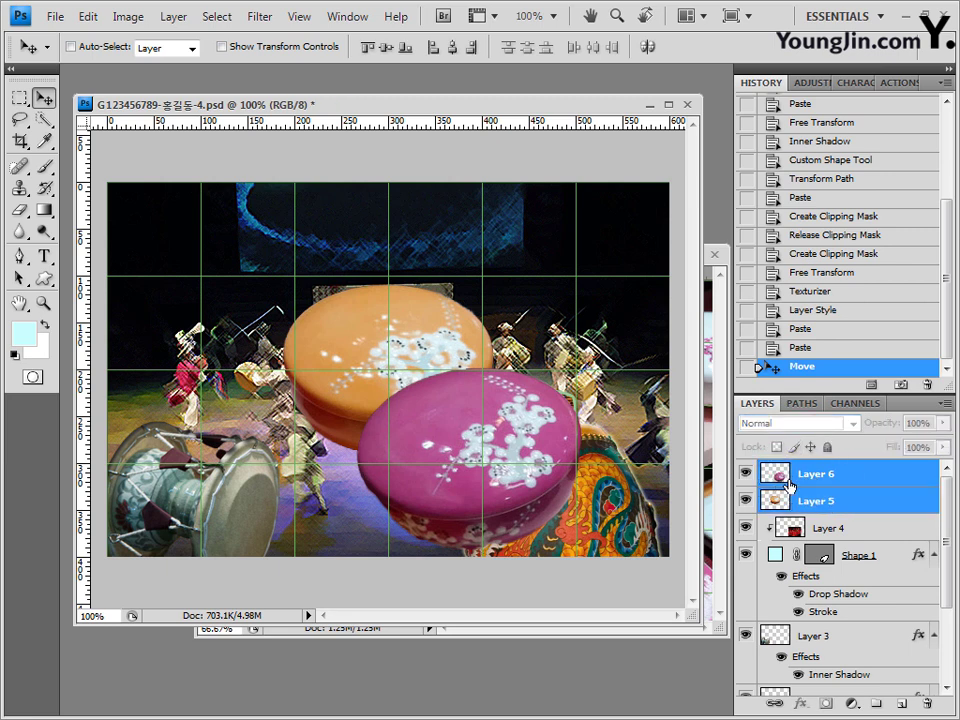
key(ctrl+t)
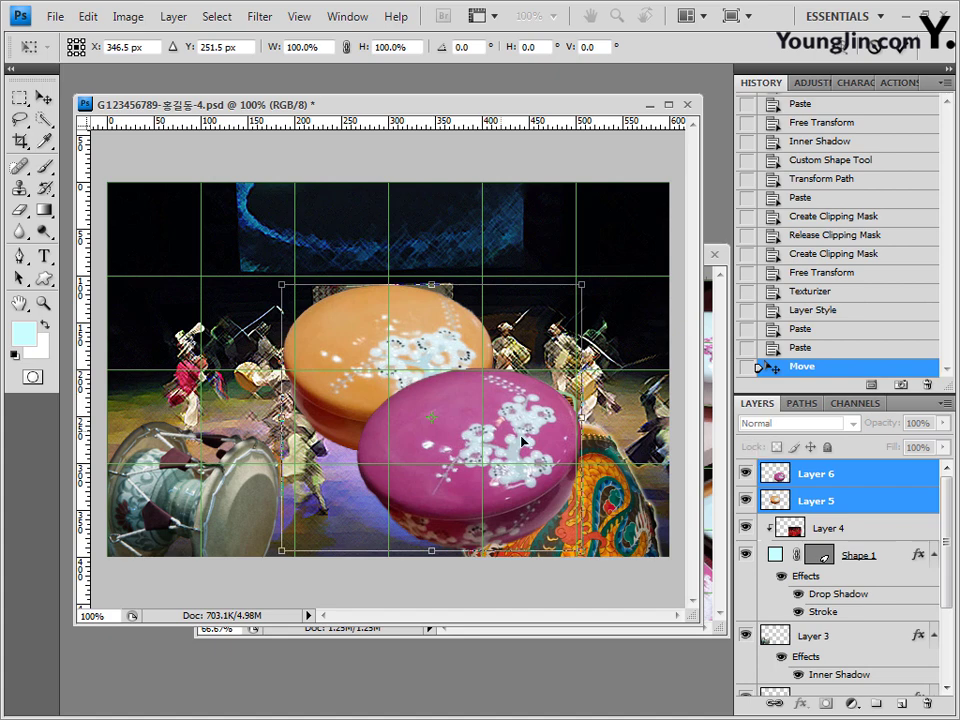
drag(585, 283, 432, 462)
drag(367, 487, 381, 484)
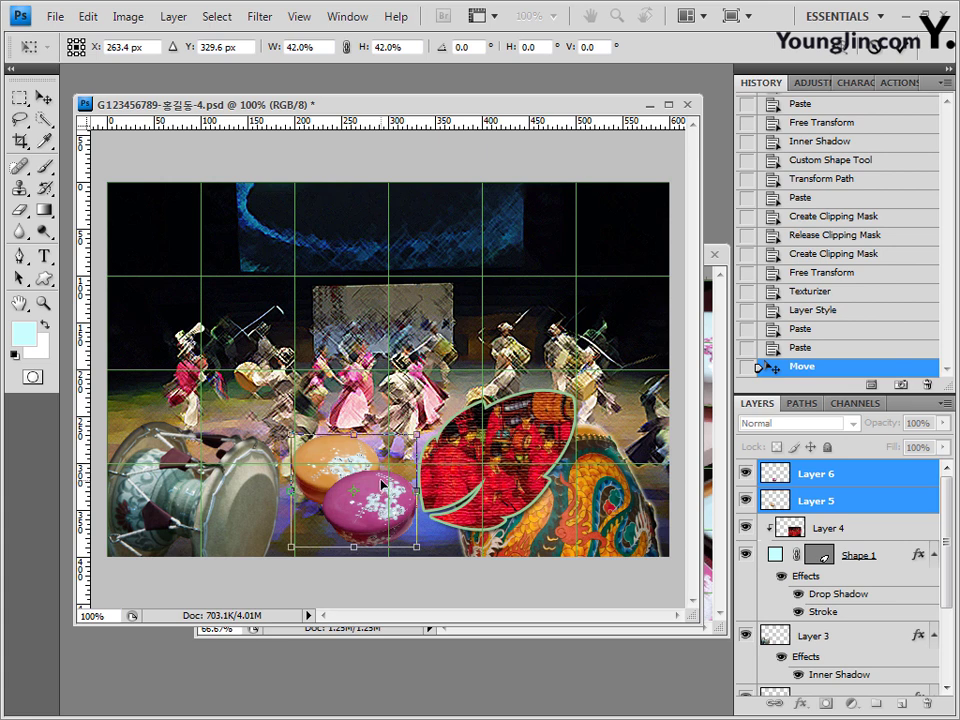
key(Return)
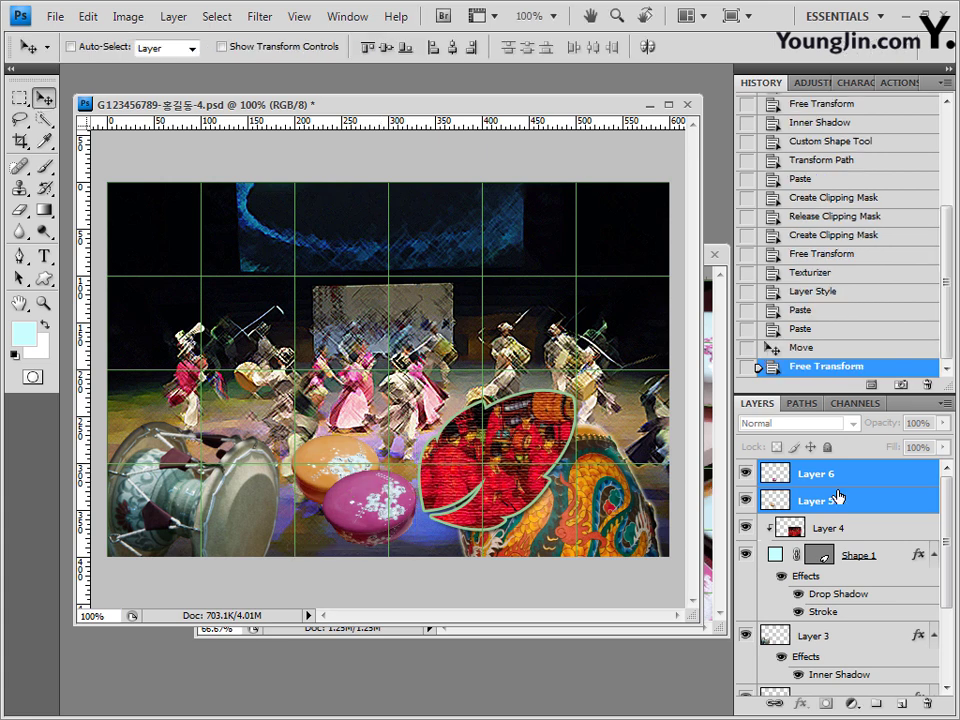
key(ctrl+e)
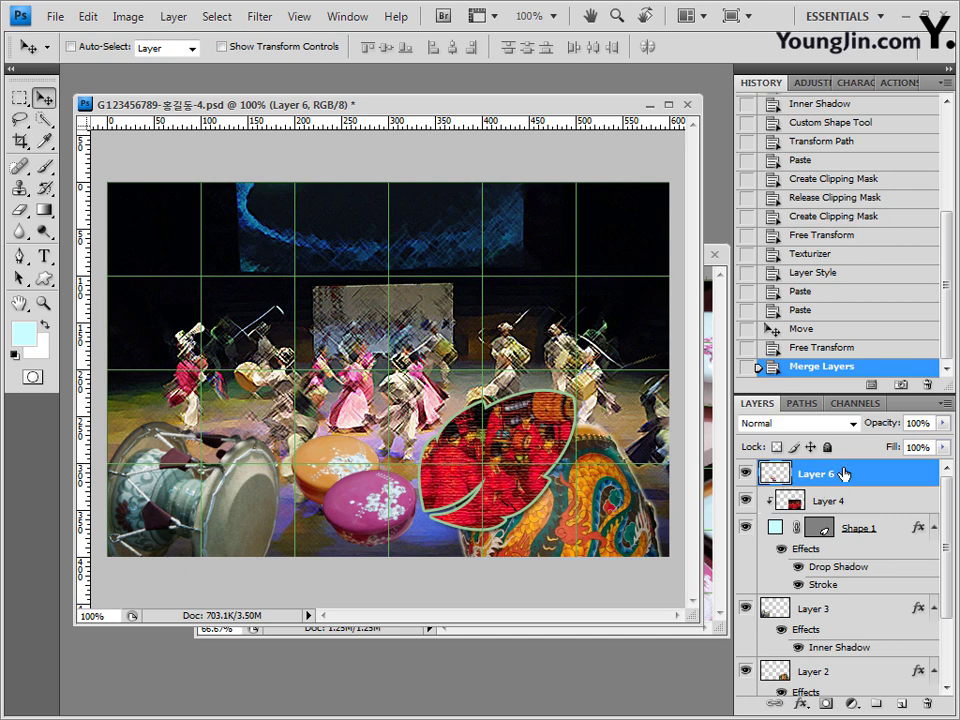
Give the merged containers layer a default Drop Shadow and 80% opacity, and close 2급-13.jpg
click(801, 705)
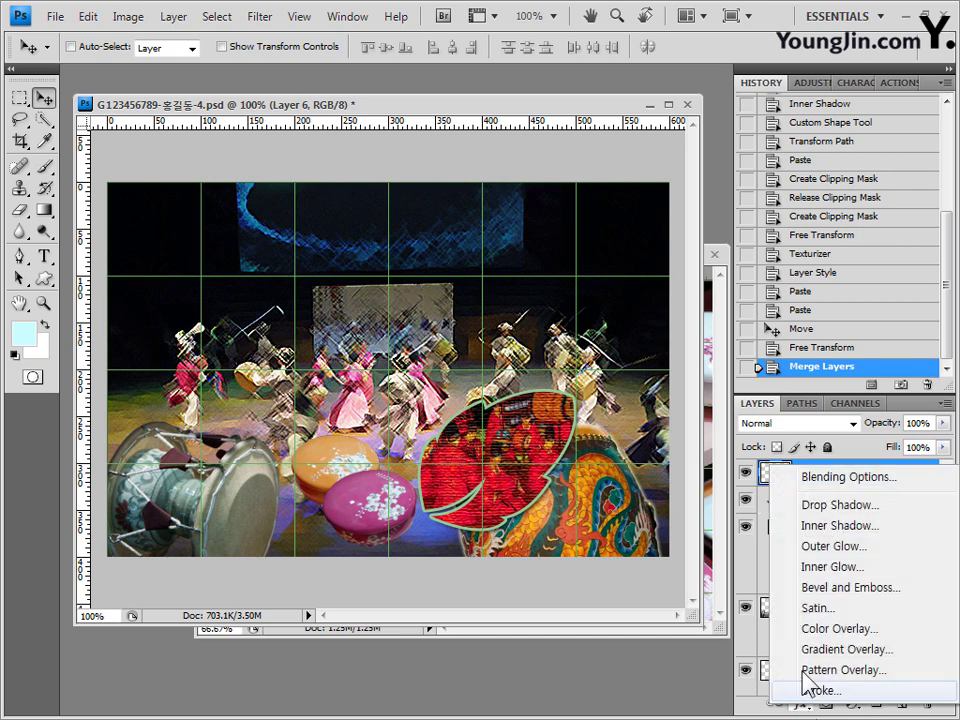
click(823, 507)
click(632, 233)
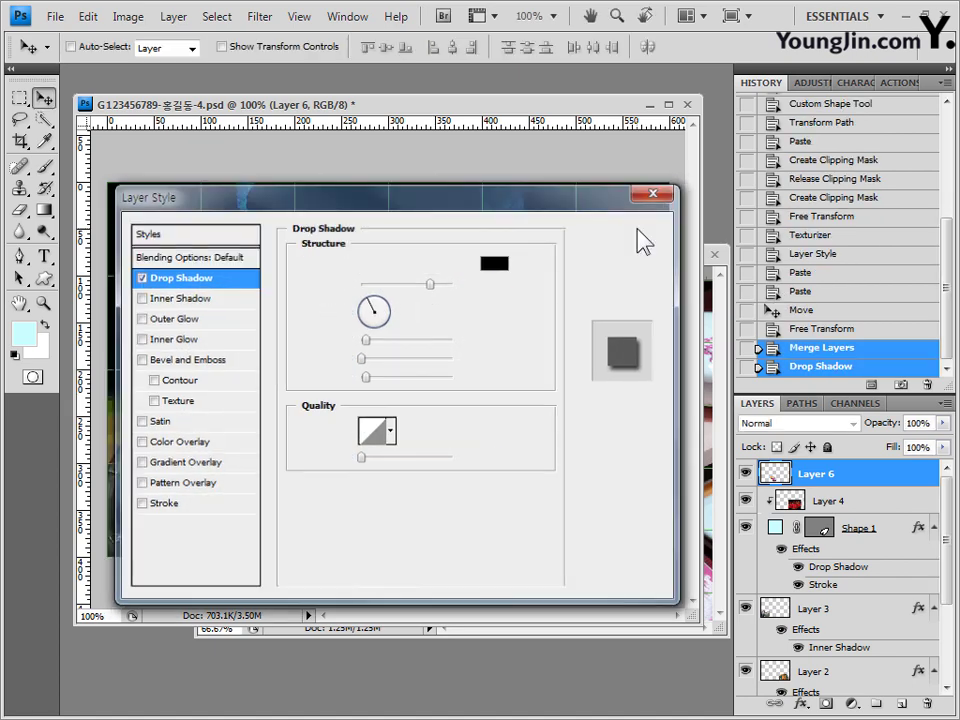
click(916, 423)
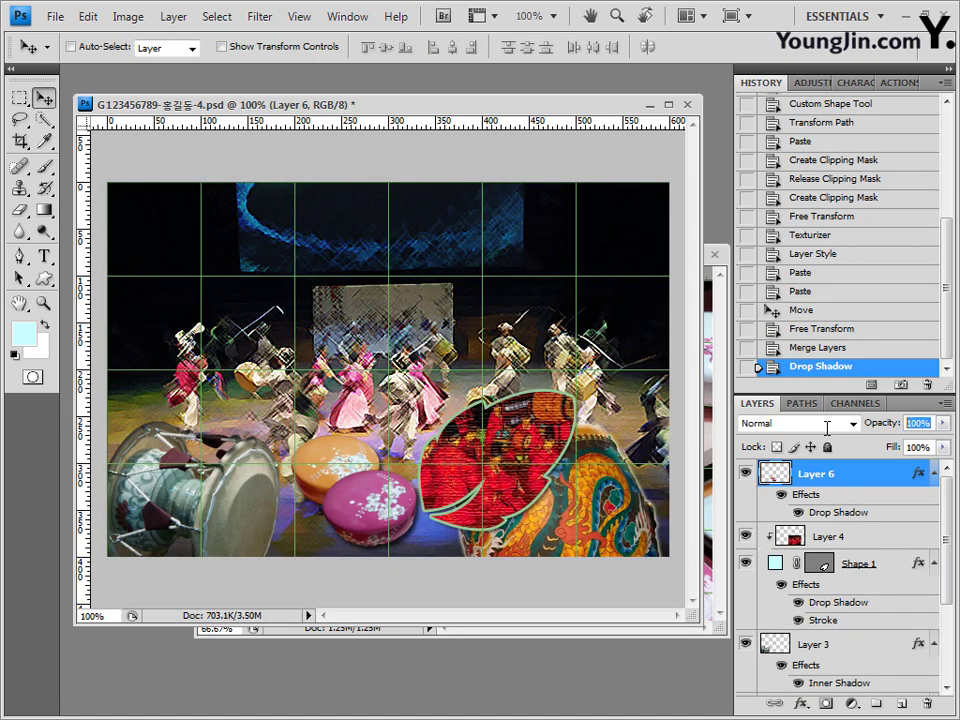
text(80)
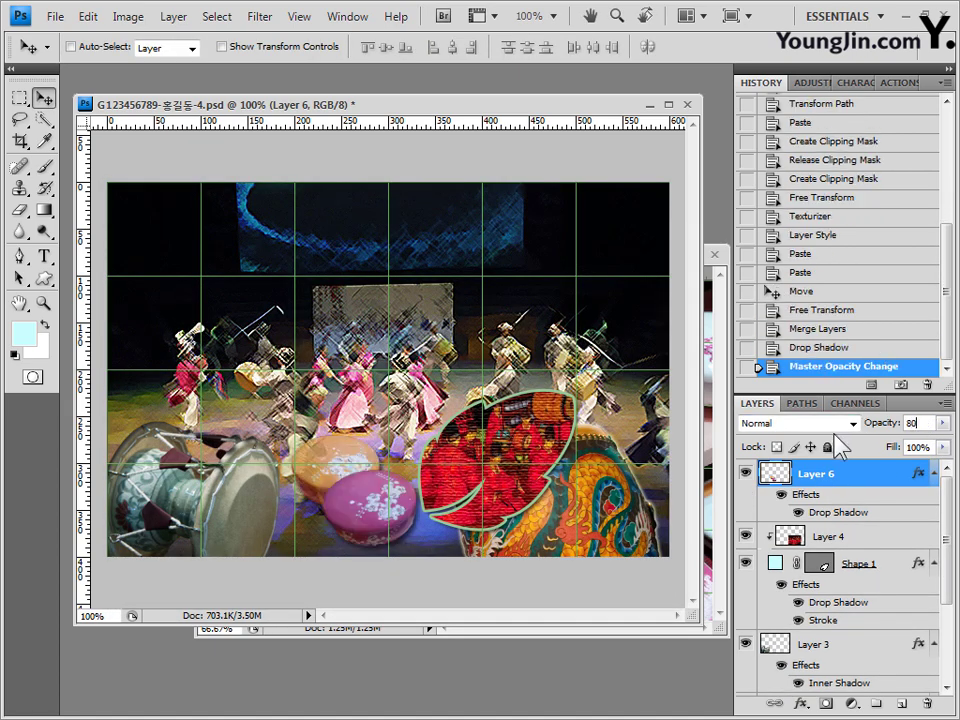
click(714, 256)
click(716, 254)
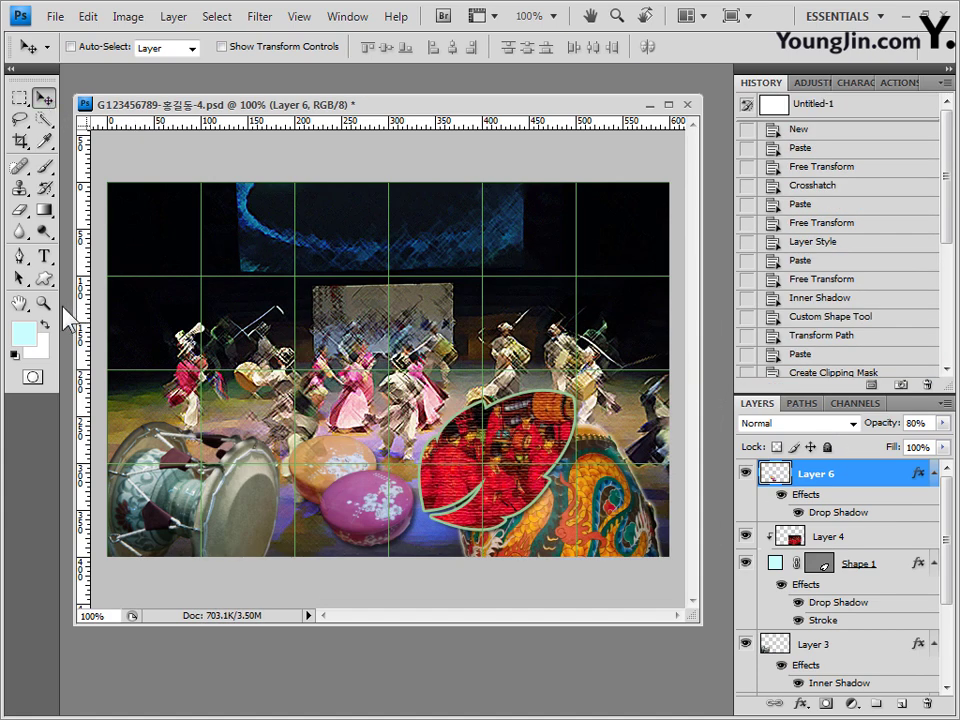
Replace the custom shape set with Ornaments and choose the square framed tile with the cross-shaped floral motif
click(46, 280)
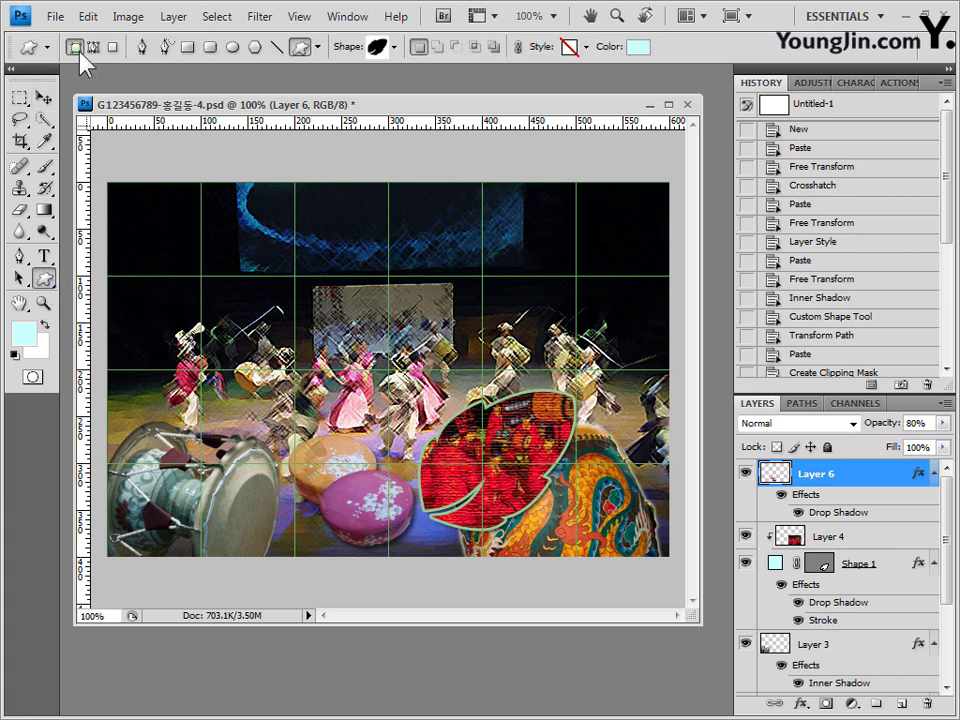
click(392, 53)
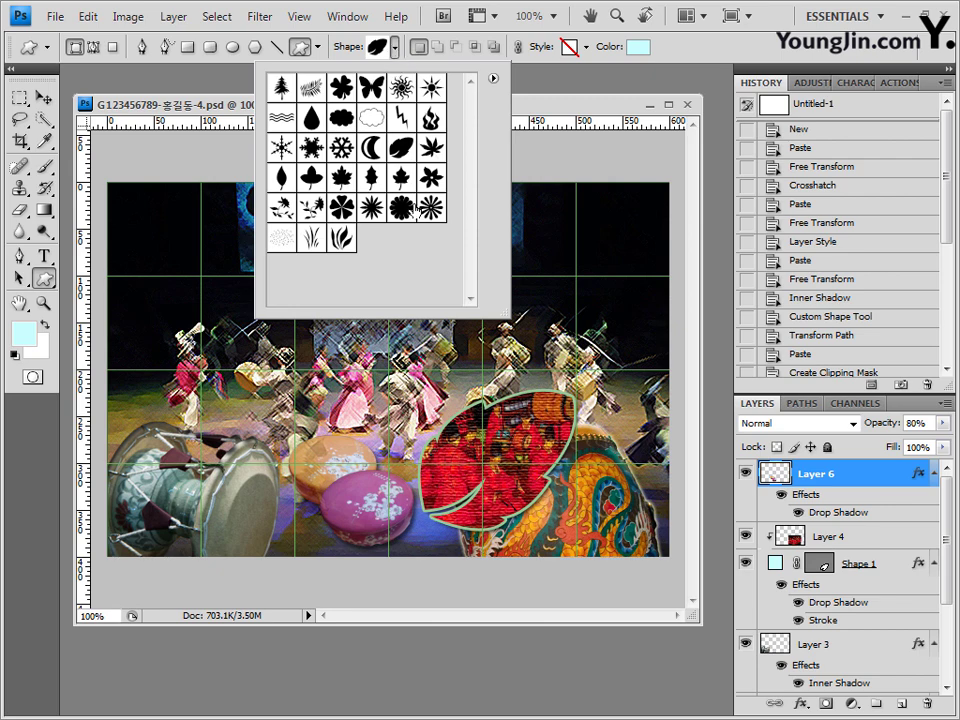
click(494, 78)
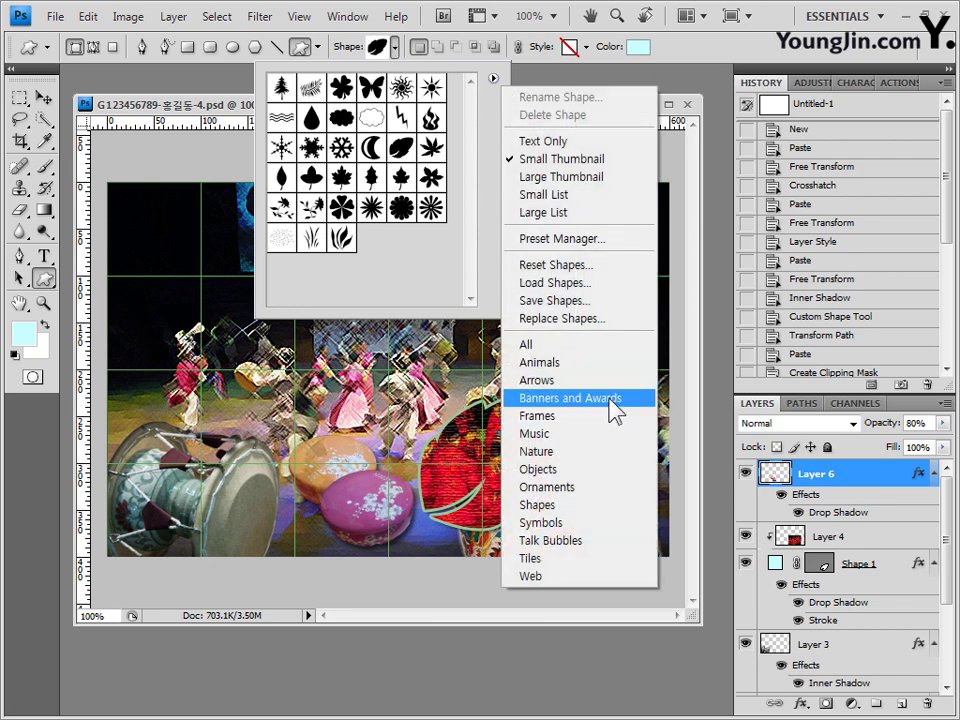
click(600, 487)
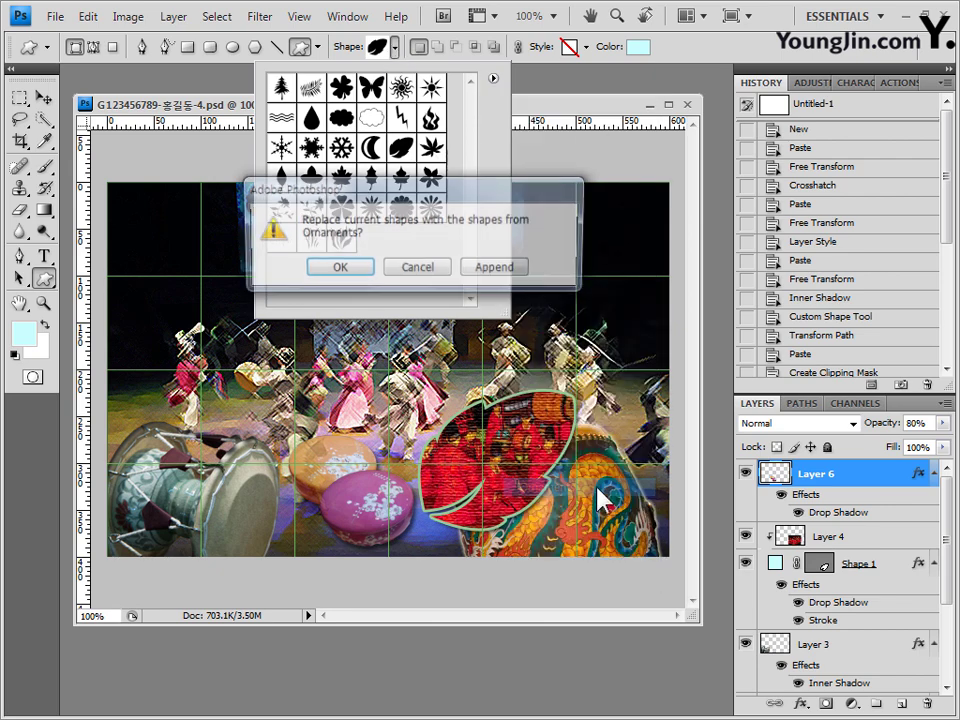
click(336, 268)
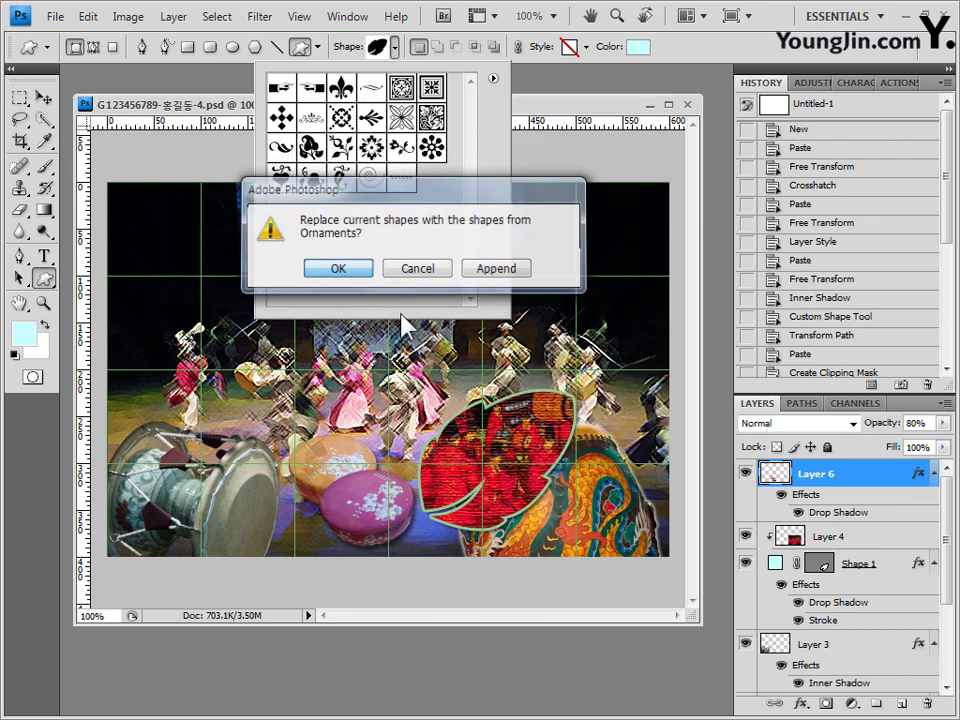
click(433, 90)
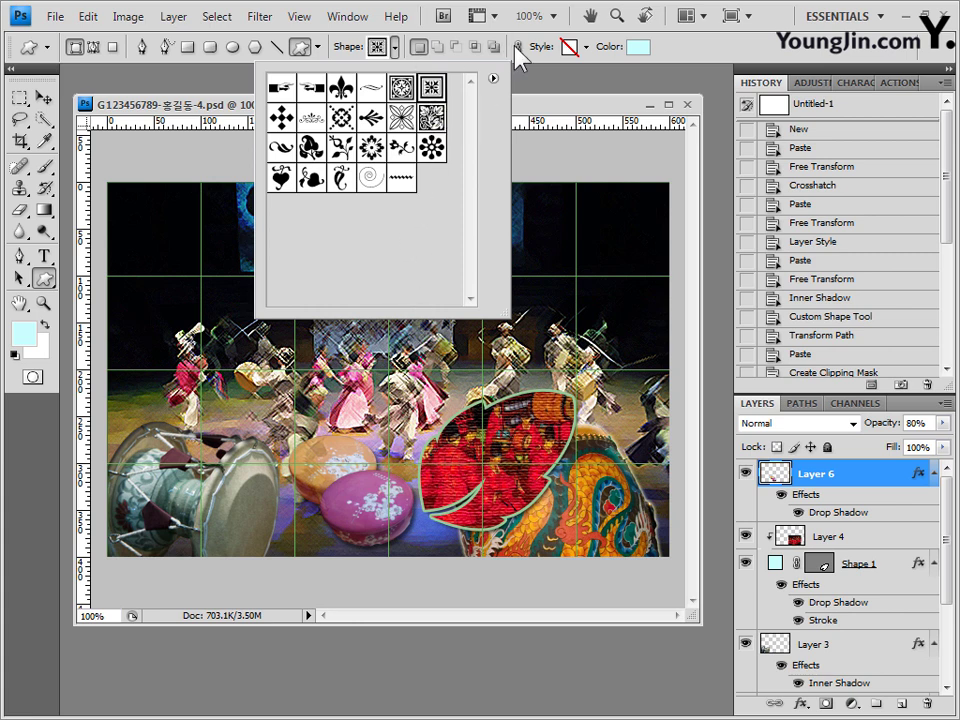
Set the custom shape's fill color to 660000, keeping no preset style
click(587, 47)
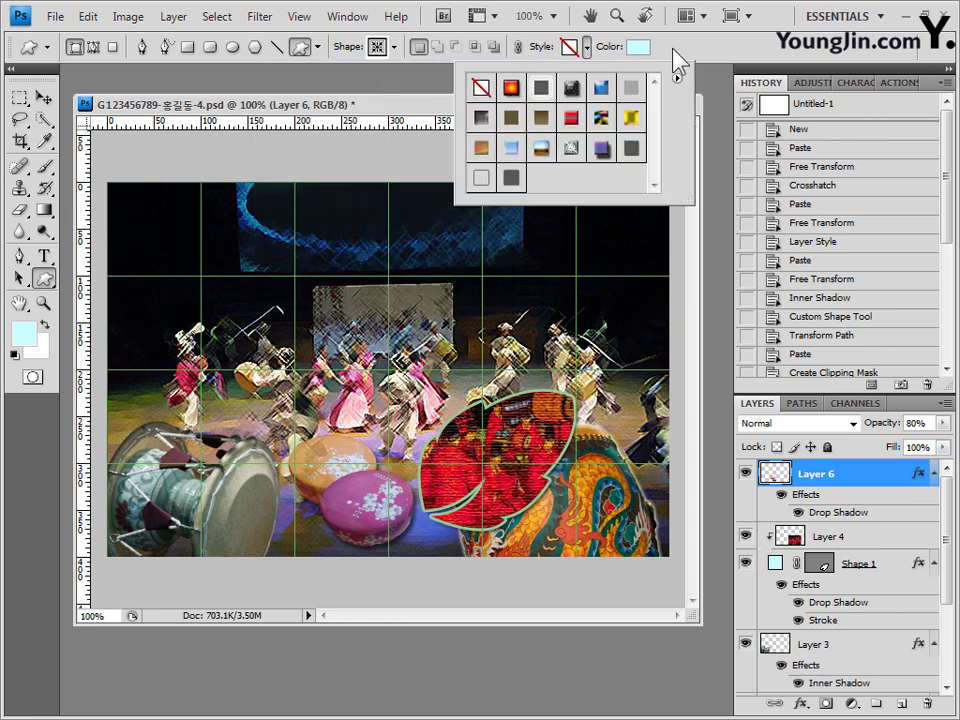
click(675, 49)
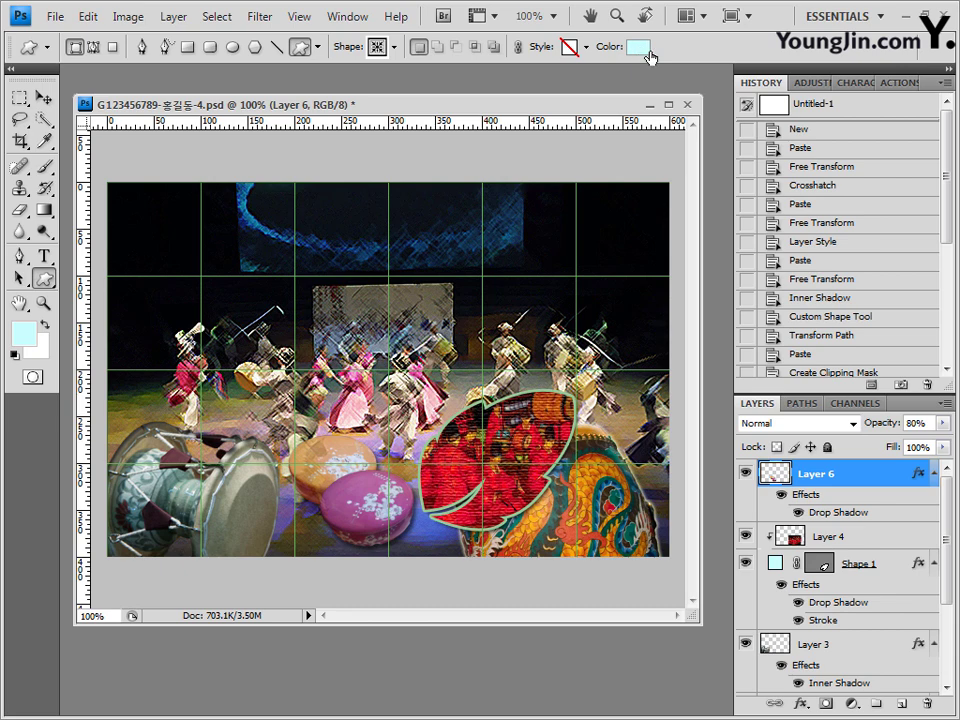
click(644, 52)
double_click(493, 563)
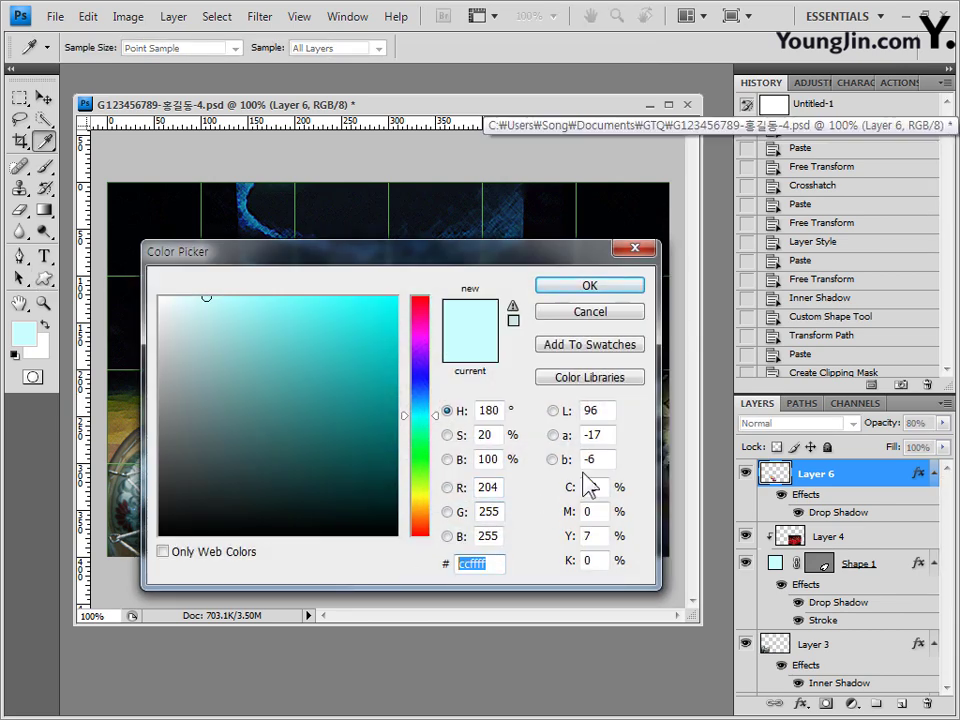
text(660000)
click(590, 286)
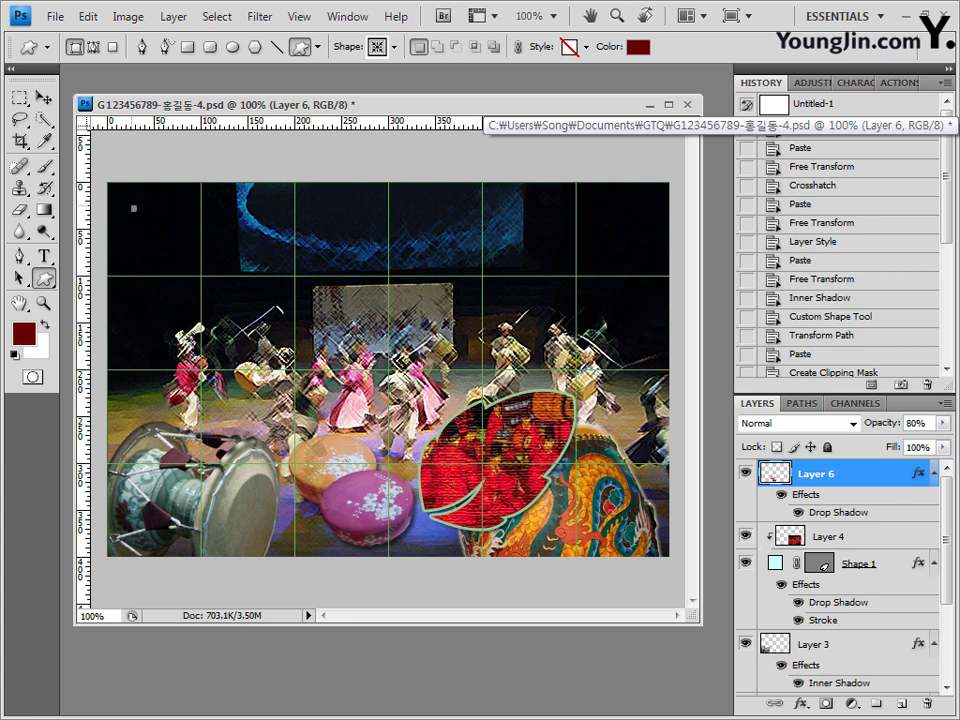
Draw the ornament tile near the canvas's upper-left corner and transform it to 101.2% width and 116.9% height, centered at X 64.5, Y 78.4 px
drag(132, 207, 177, 283)
key(ctrl+t)
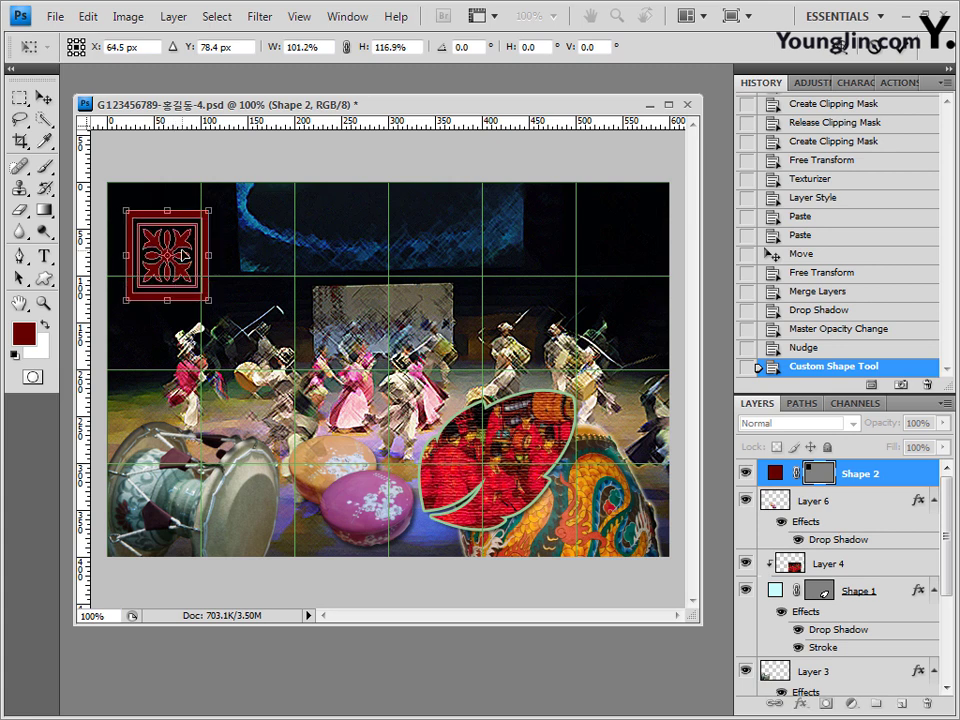
key(Return)
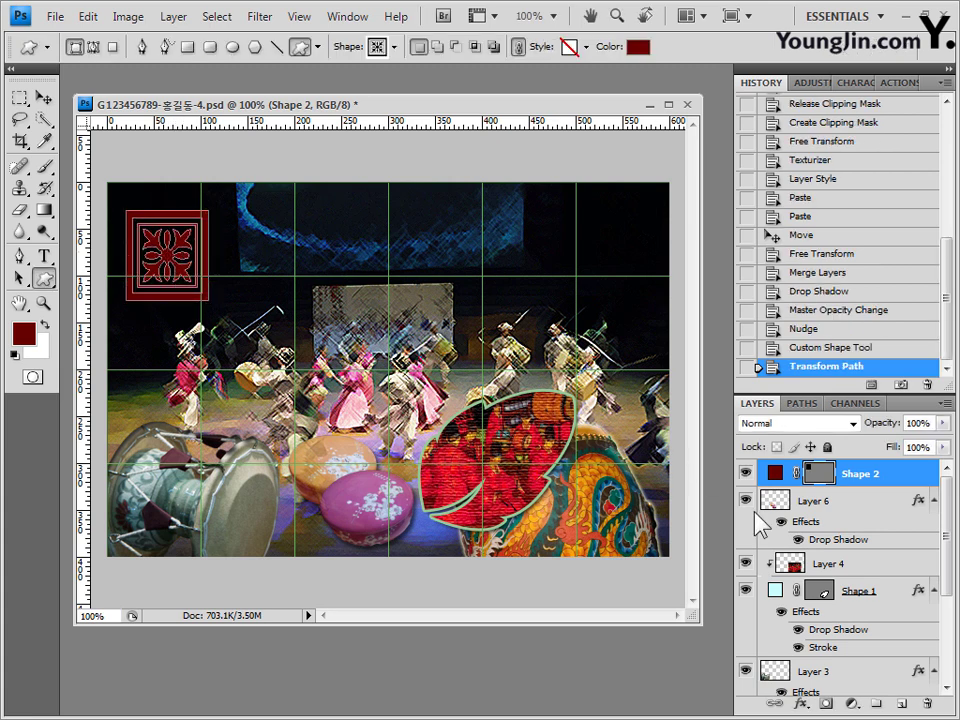
Give the ornament tile's shape layer a default Bevel and Emboss and a 2 px ffffff outside Stroke
click(800, 703)
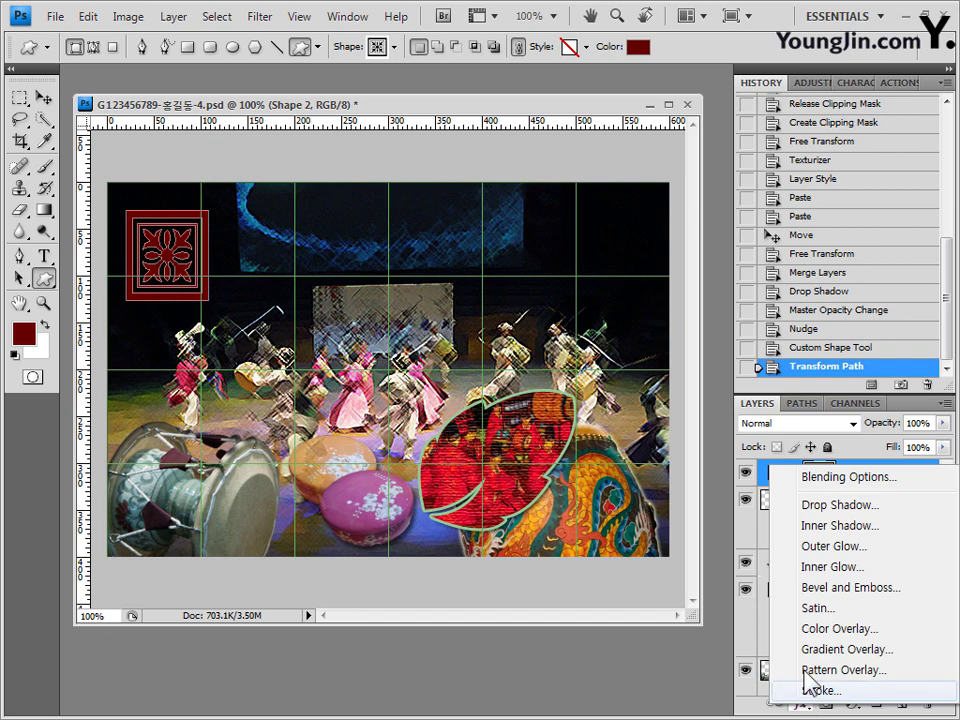
click(828, 587)
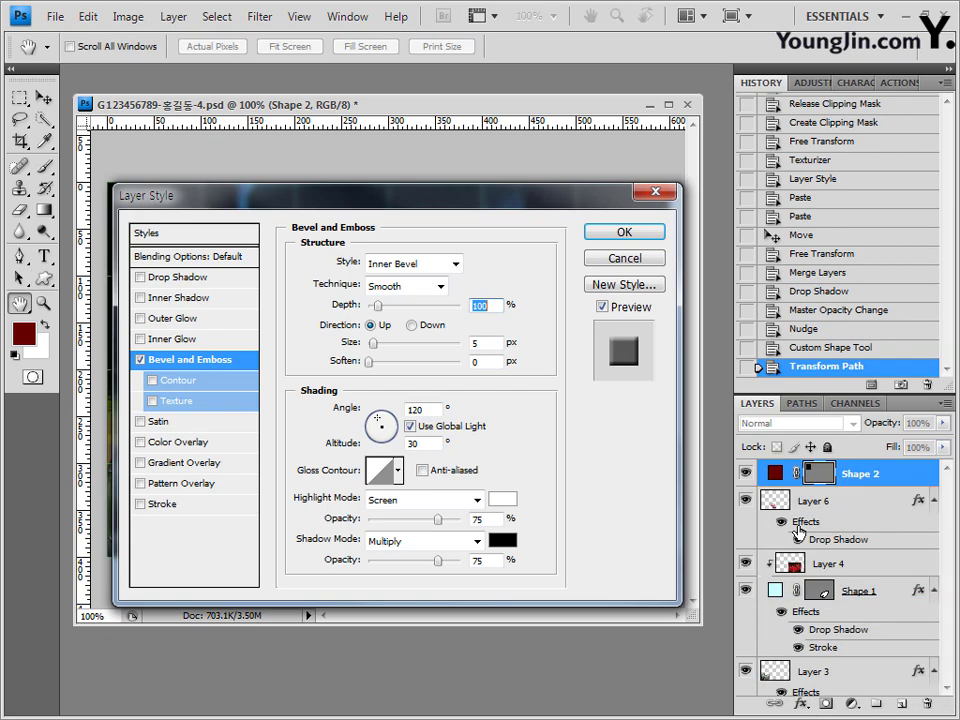
click(172, 510)
double_click(478, 264)
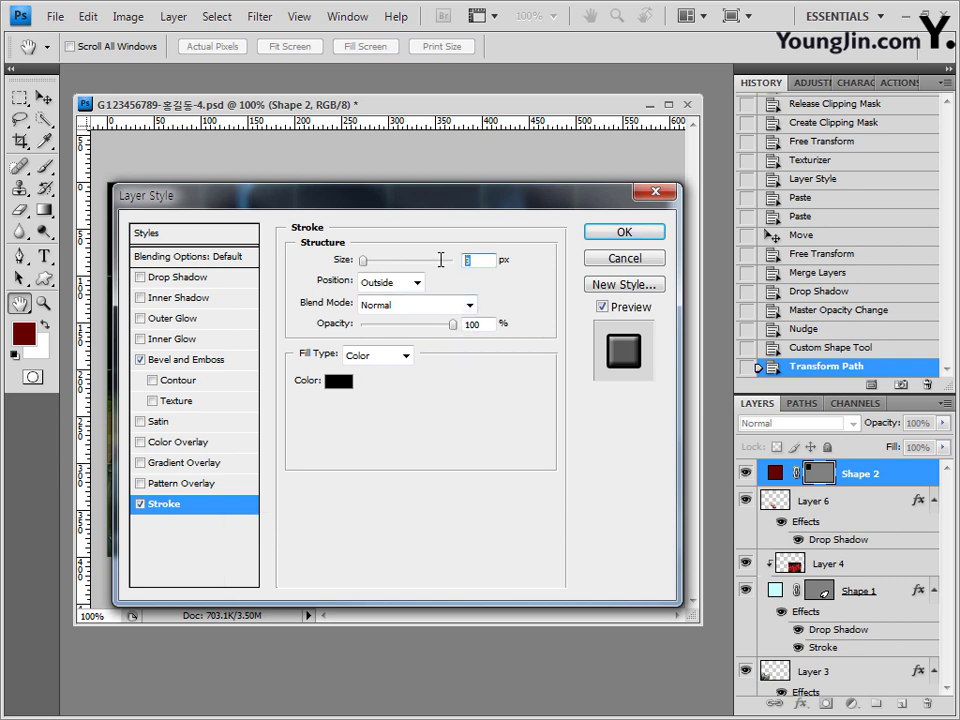
text(2)
click(337, 382)
click(161, 299)
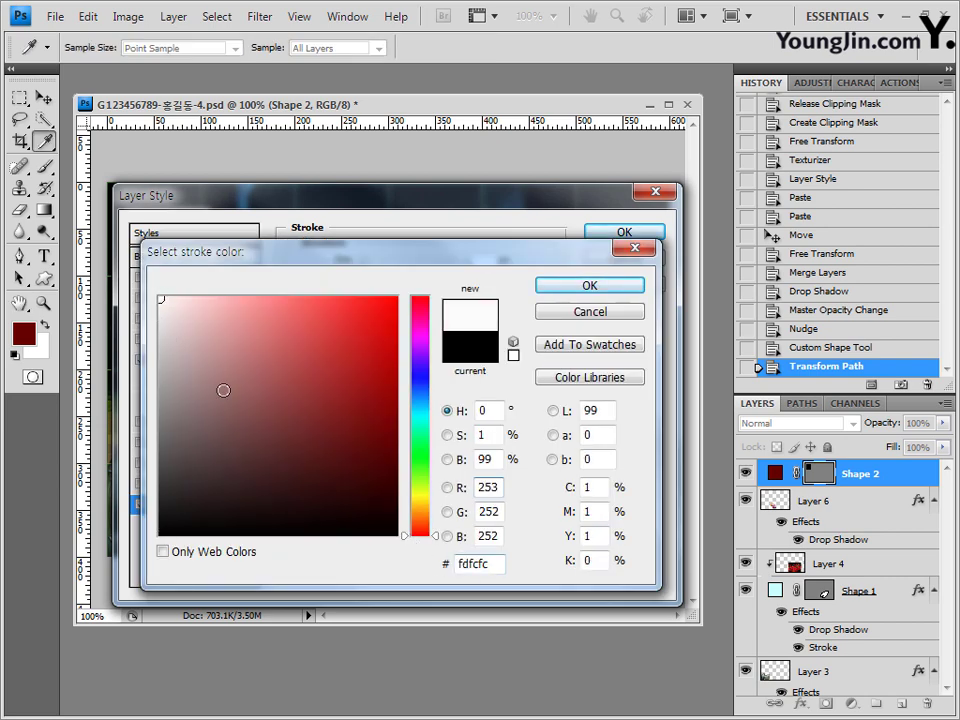
double_click(480, 563)
text(ffffff)
click(590, 287)
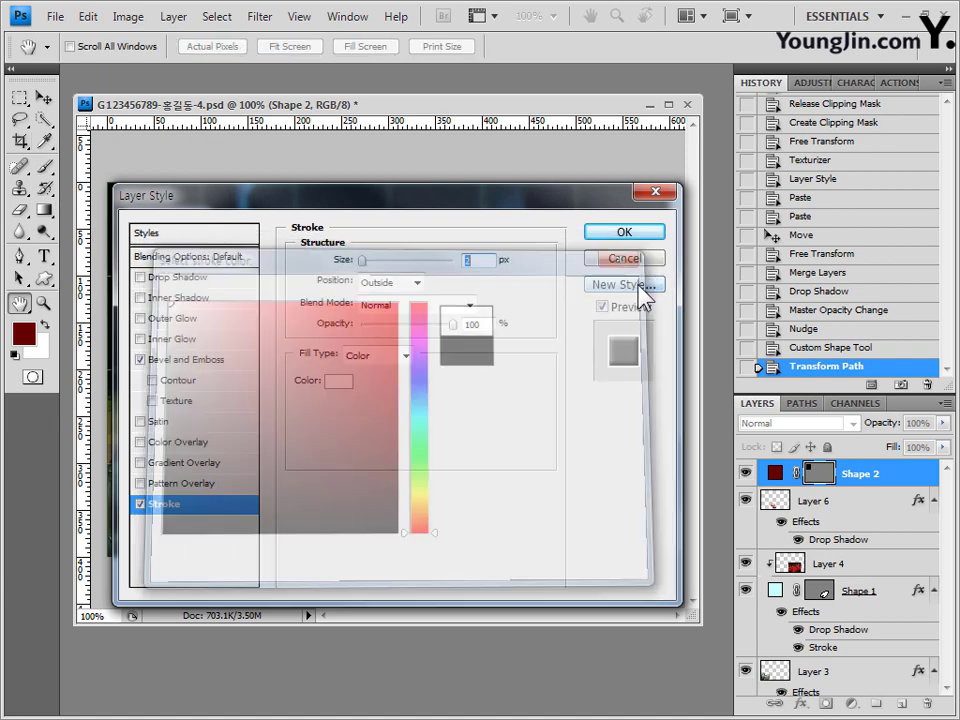
click(628, 233)
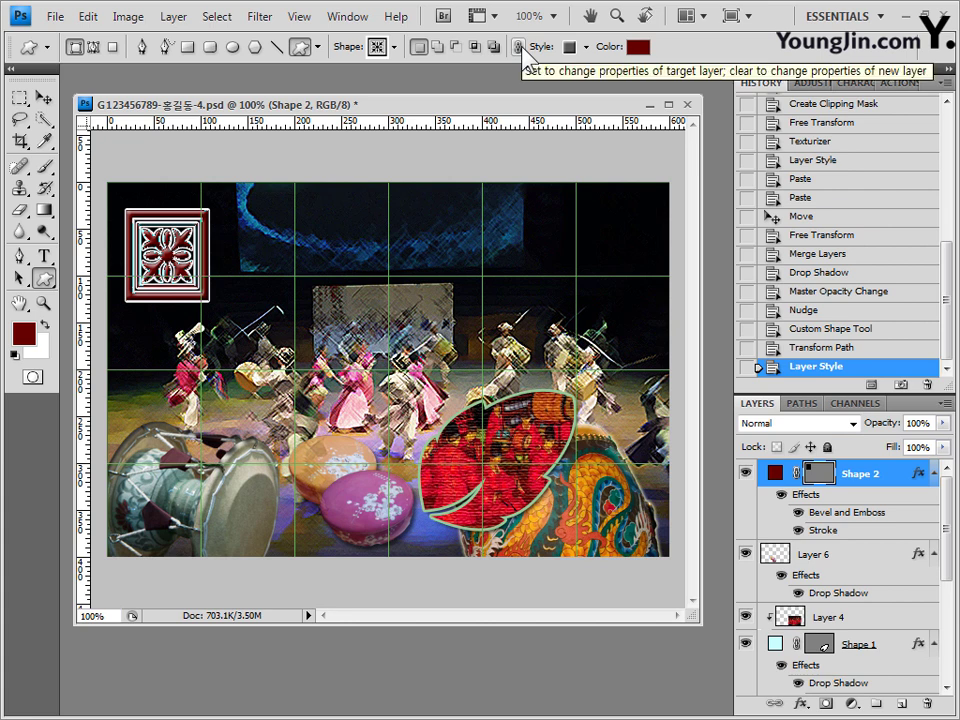
Choose the eight-petal round flower ornament as the custom shape, with no preset style and fill color ffcccc
click(395, 47)
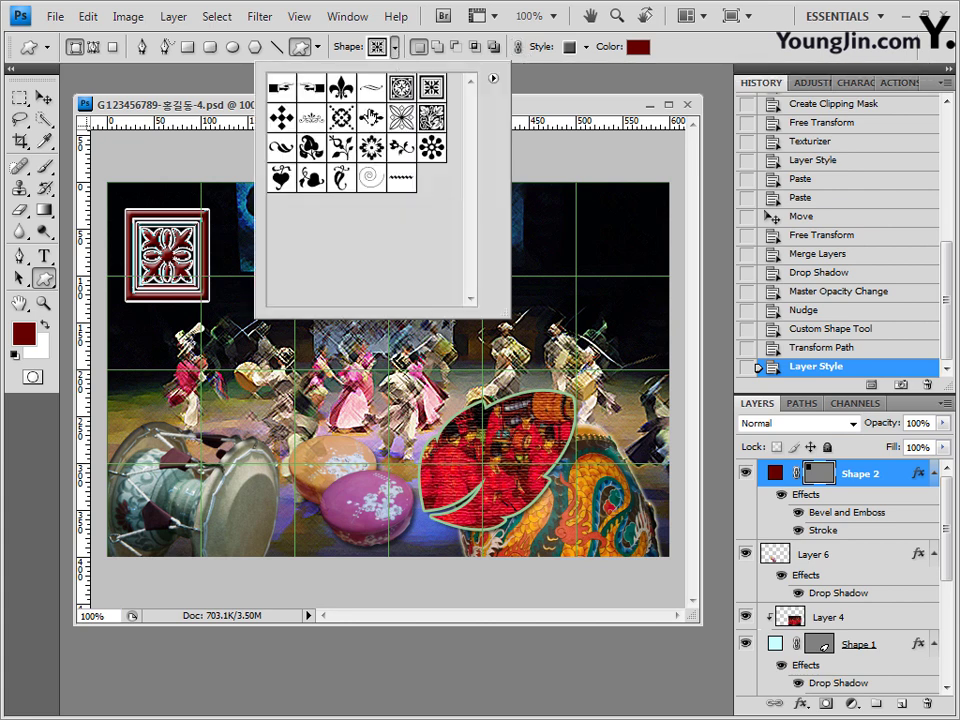
click(432, 147)
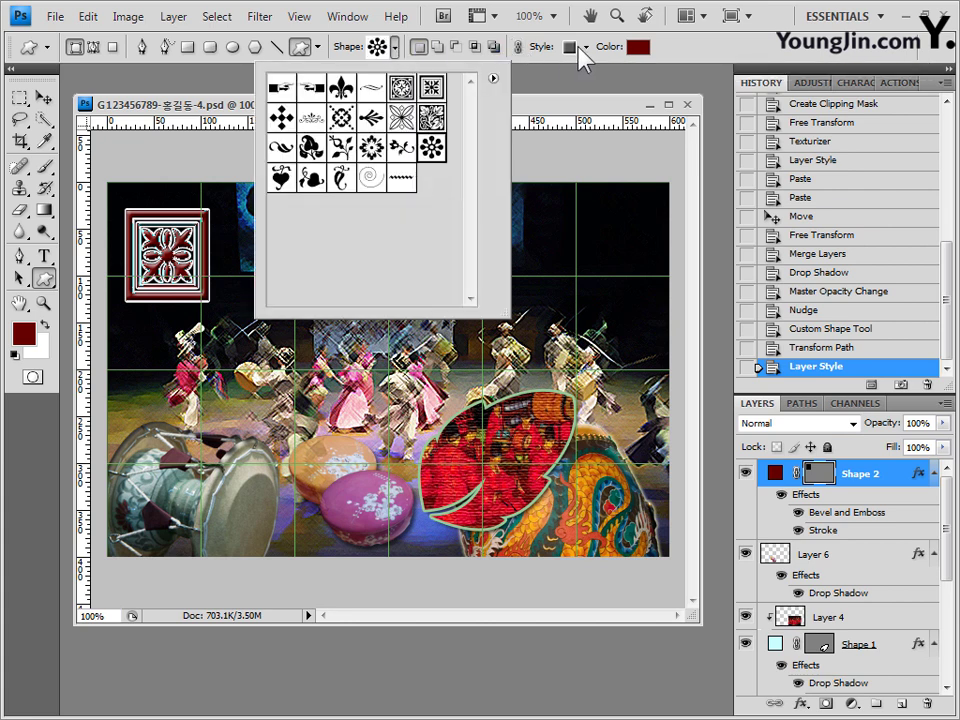
click(587, 47)
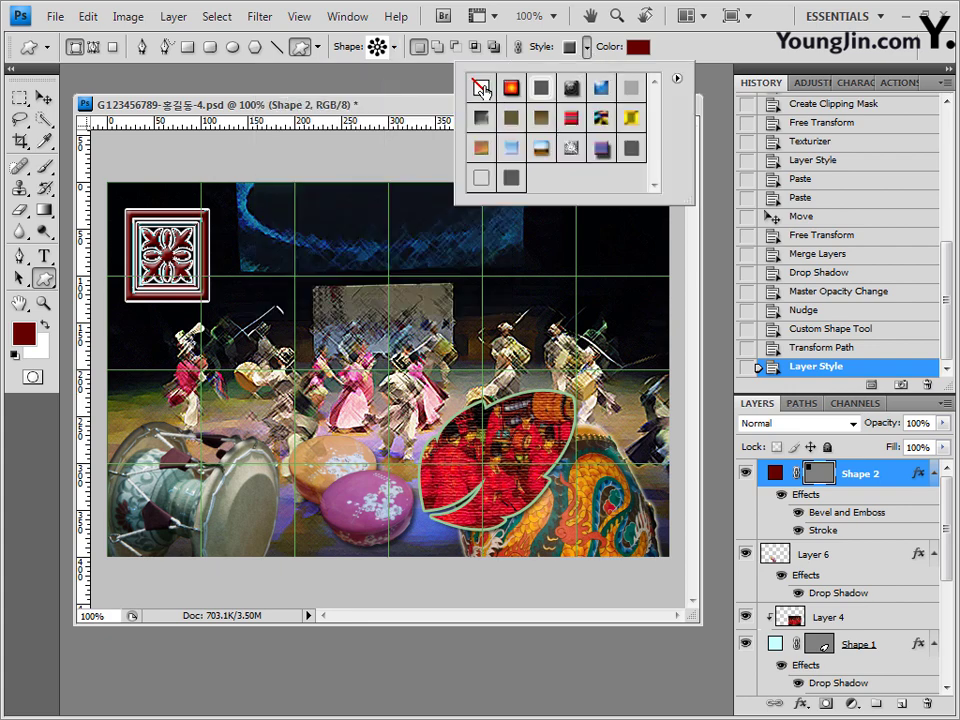
click(481, 87)
click(637, 49)
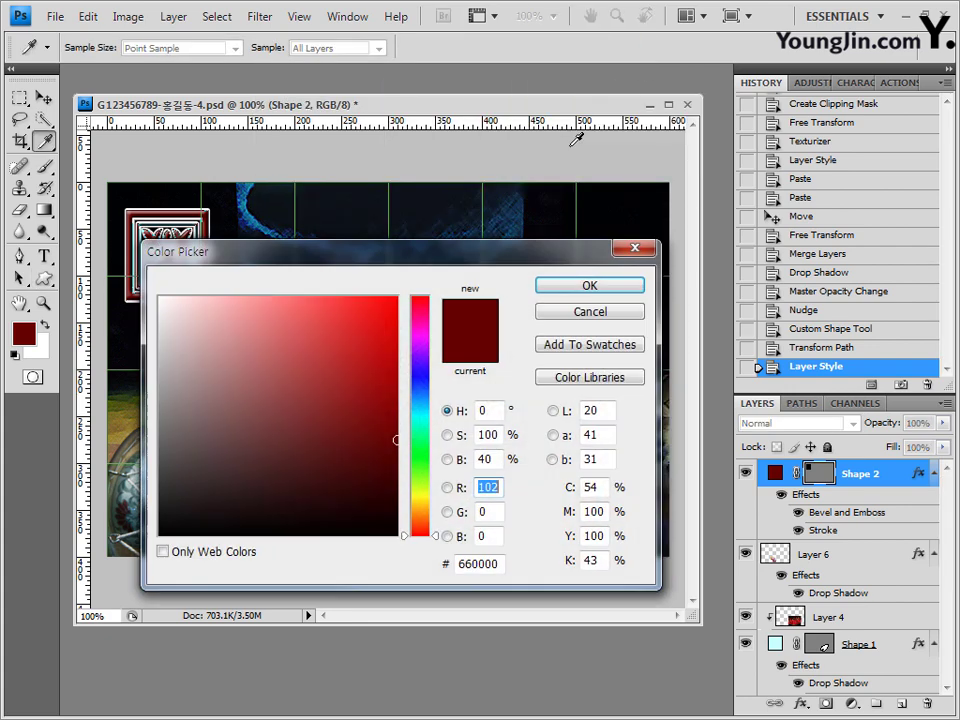
double_click(478, 563)
text(ffcccc)
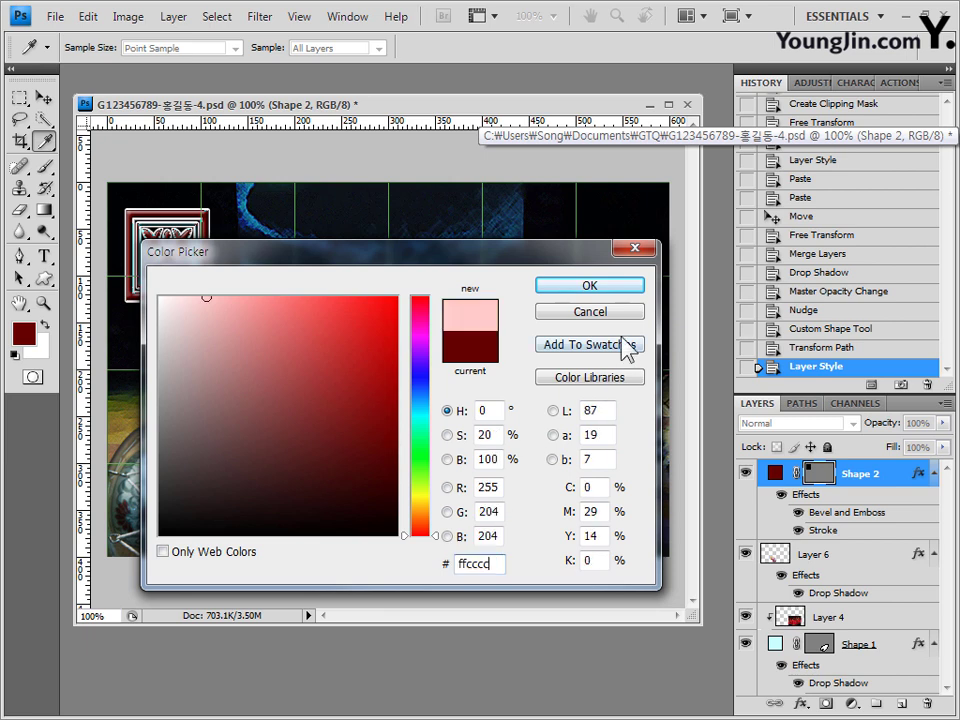
click(605, 286)
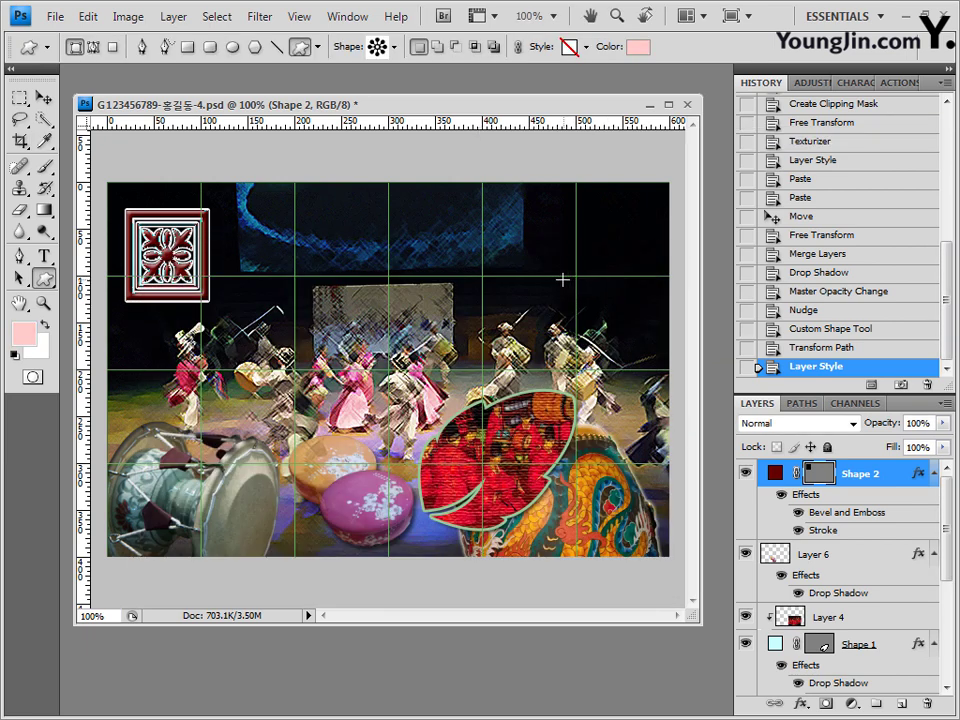
Draw the flower ornament over the canvas's upper-right corner and enlarge it slightly toward the upper left, keeping it partly beyond the edges
drag(565, 294, 685, 173)
key(ctrl+t)
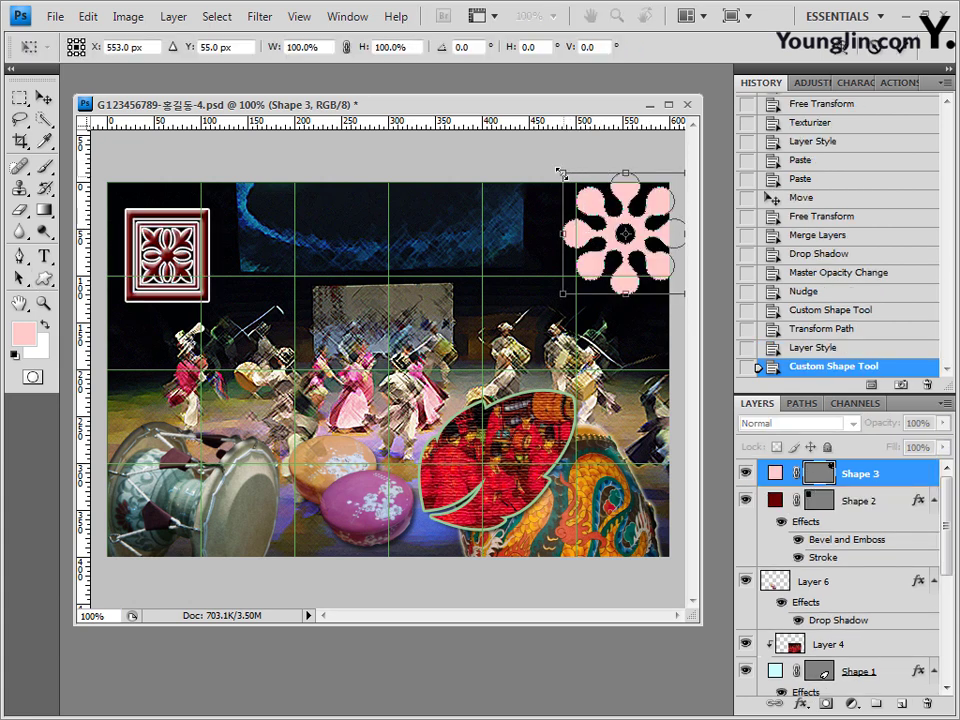
drag(562, 173, 543, 165)
key(Return)
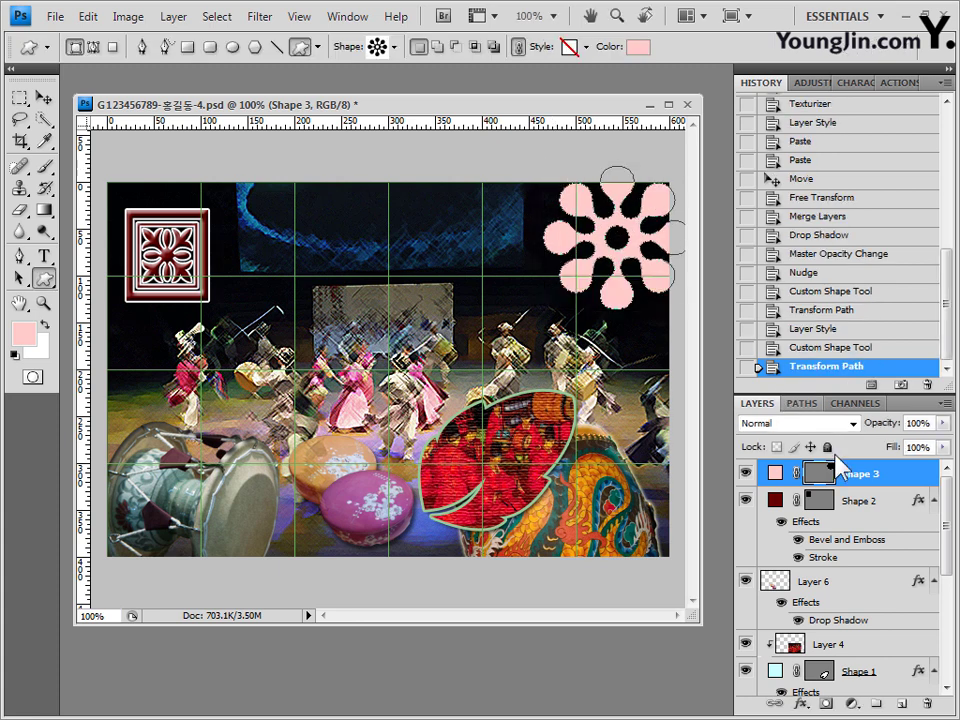
Set the pink flower shape layer's opacity to 70%
click(860, 420)
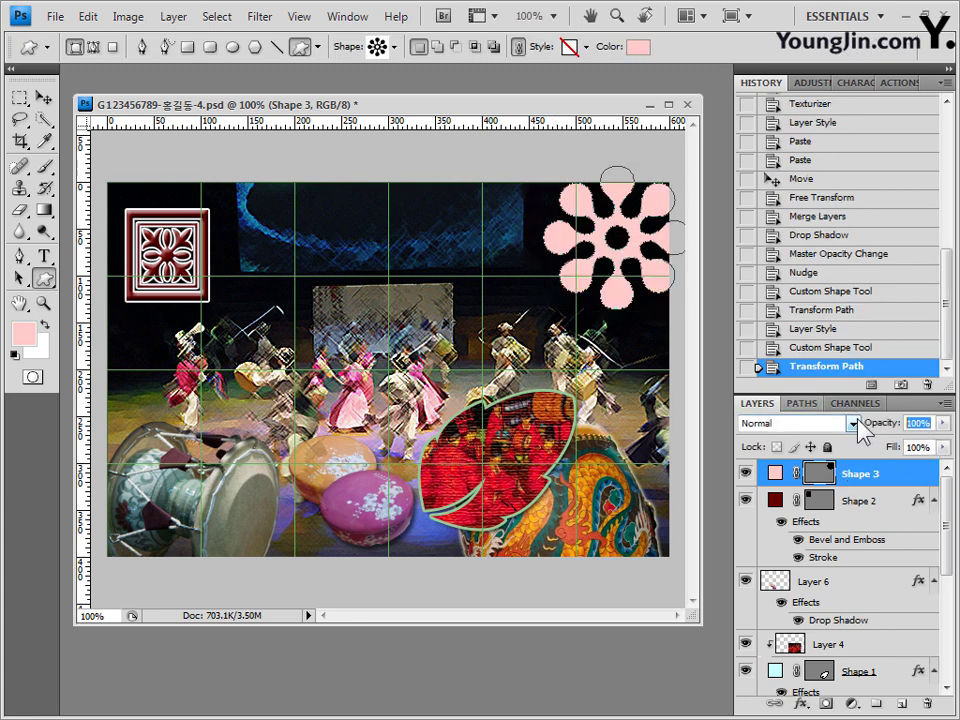
text(70)
key(Return)
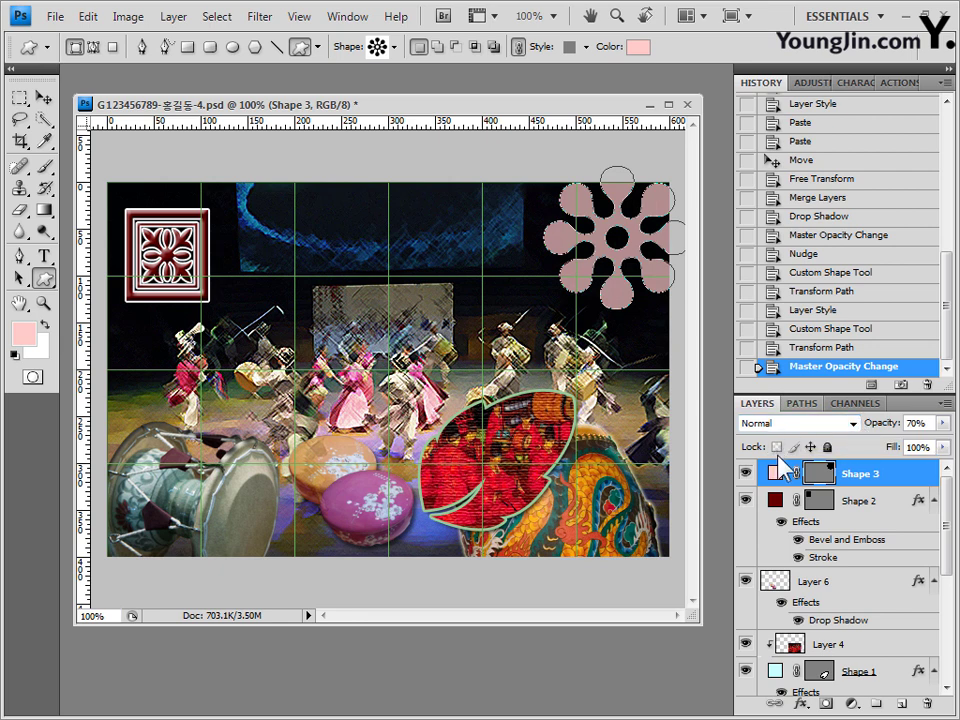
Duplicate the pink flower layer and move the copy down and to the left of the original
key(ctrl+j)
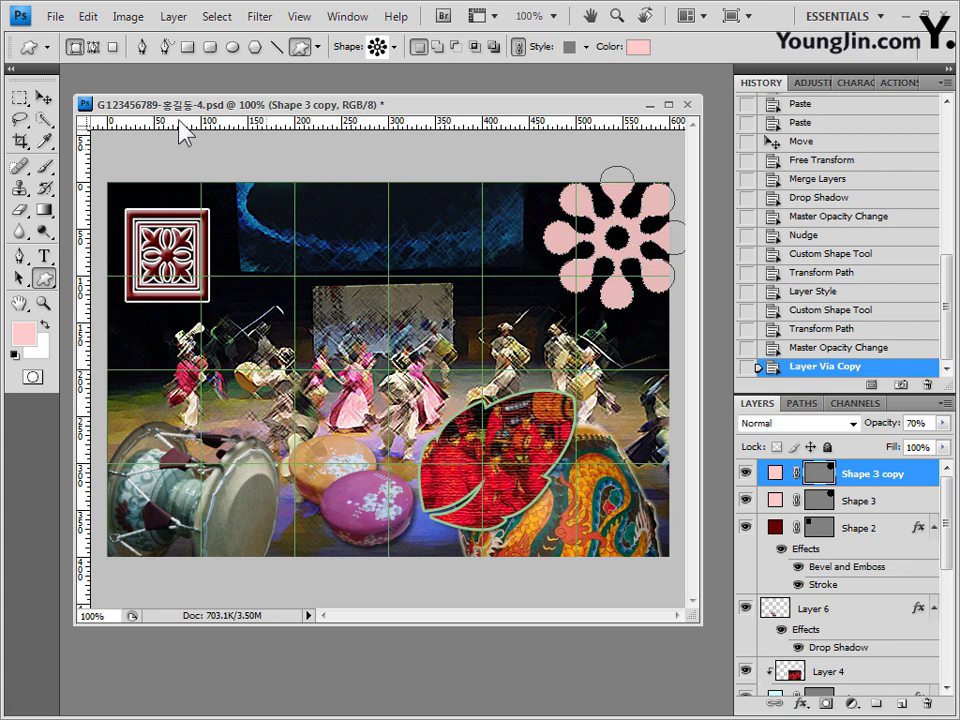
click(44, 97)
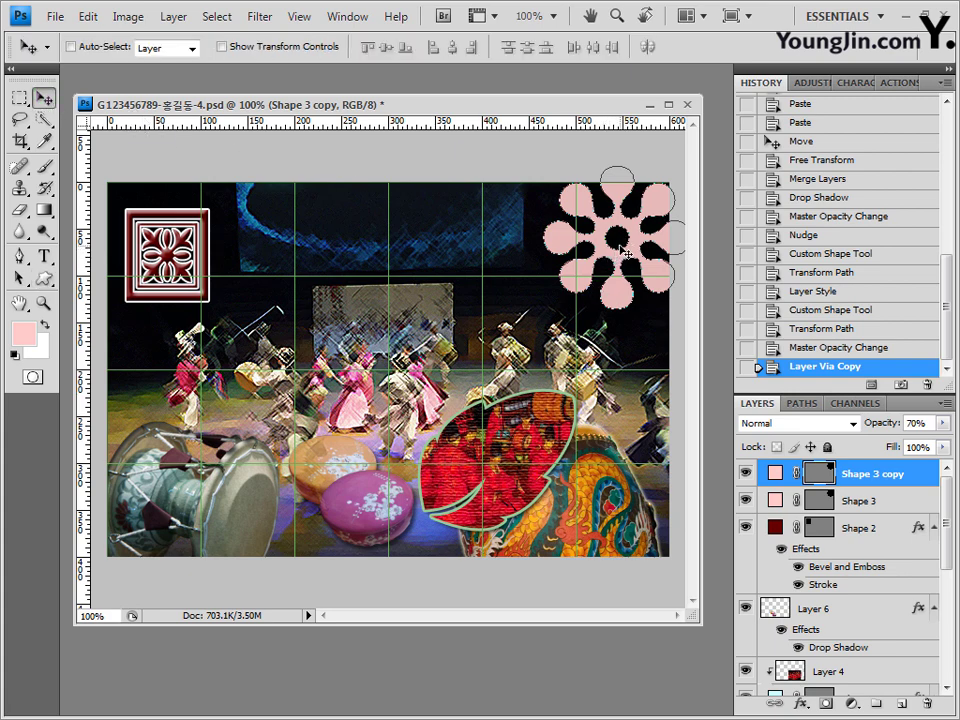
drag(625, 253, 537, 312)
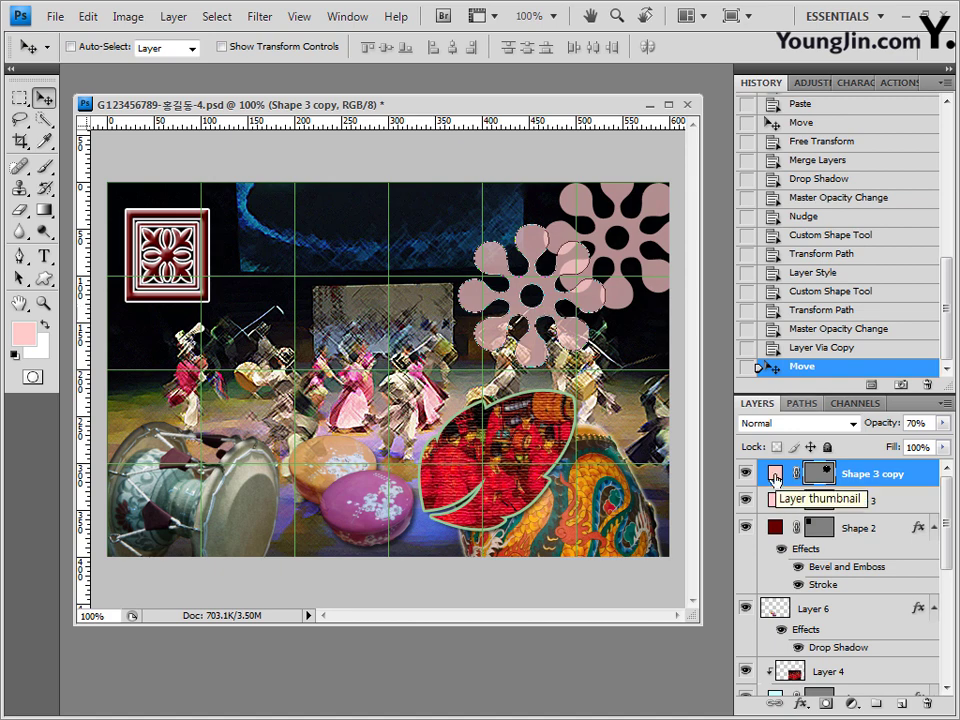
Change the copied flower's fill color to 333399
double_click(776, 474)
double_click(498, 566)
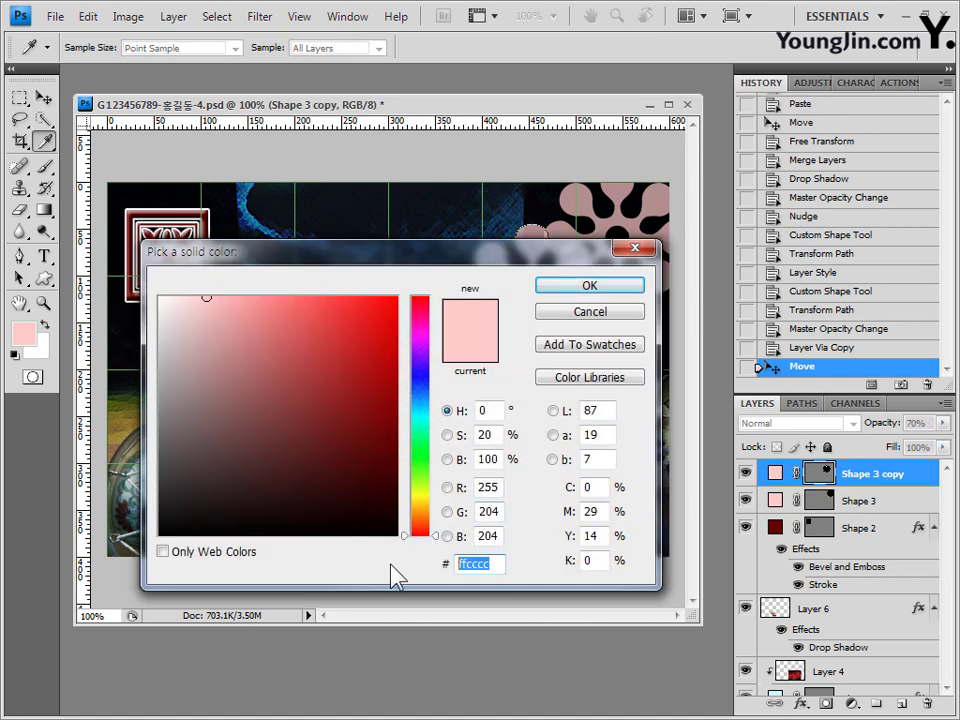
text(333399)
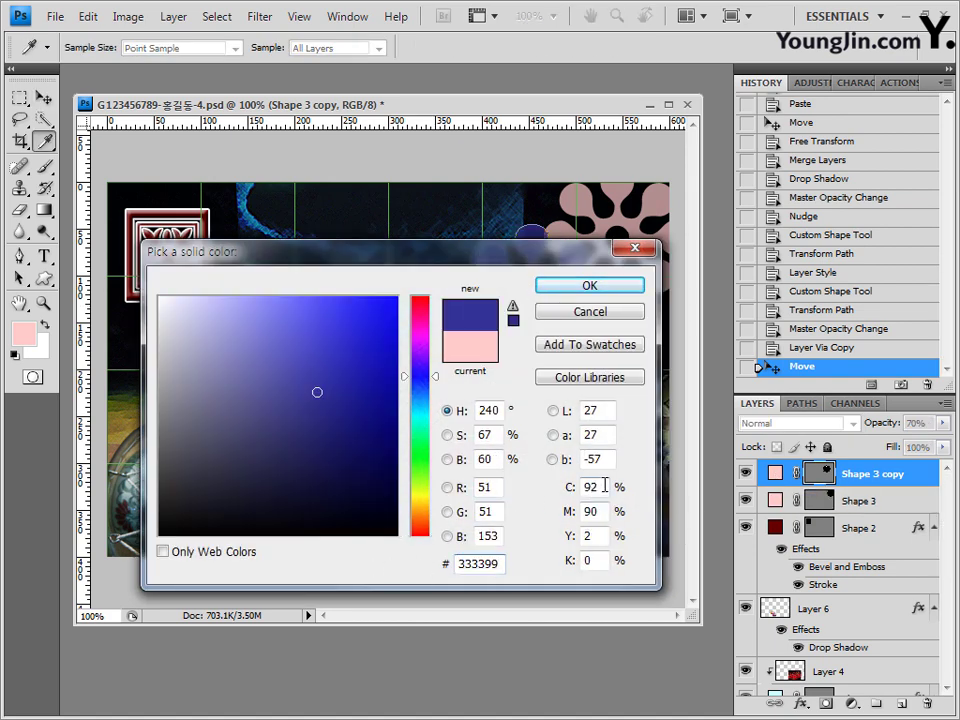
click(628, 290)
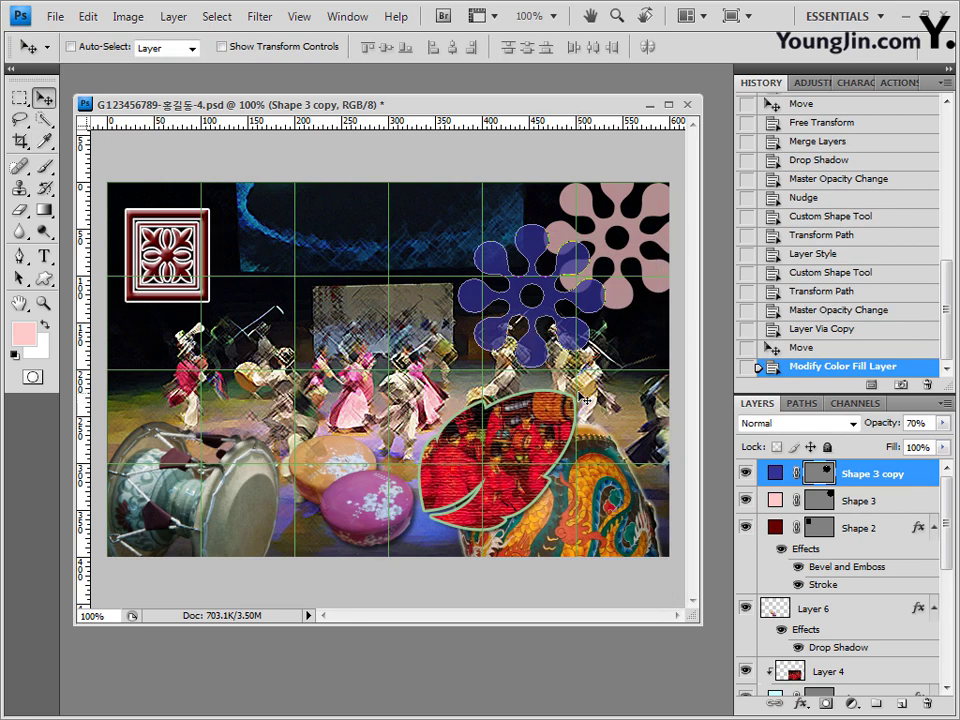
Scale the copied flower down to about half its size and position it just below and left of the pink flower
key(ctrl+t)
drag(605, 224, 558, 270)
drag(528, 316, 534, 308)
key(Return)
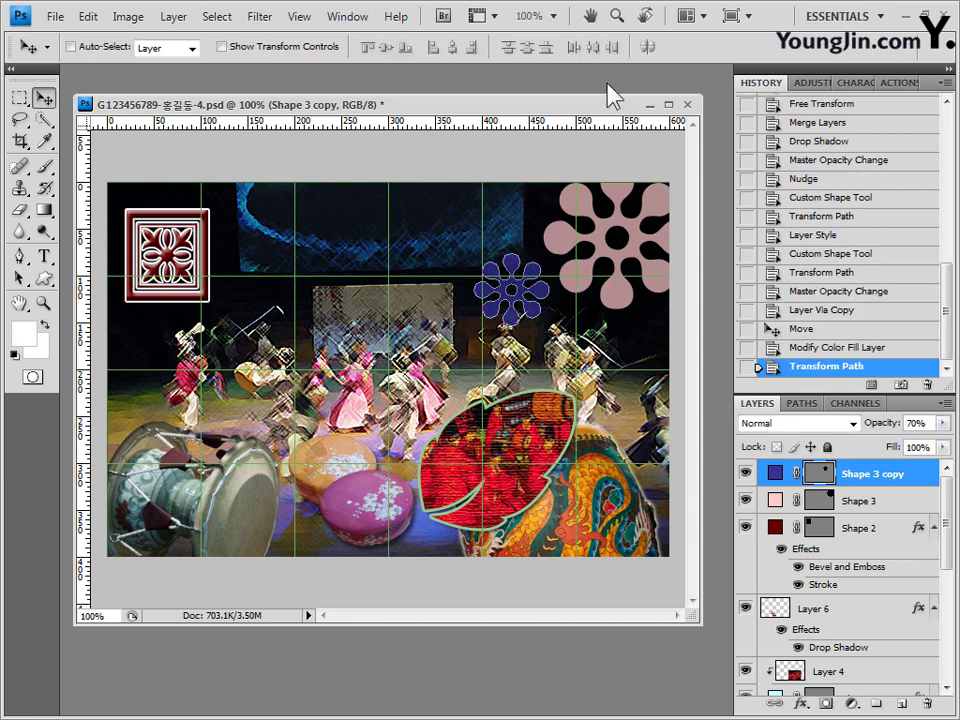
Add the text "Inform our heritages" between the tile and the blue flower, in 돋움 at 27 pt, colored ffffff
click(44, 257)
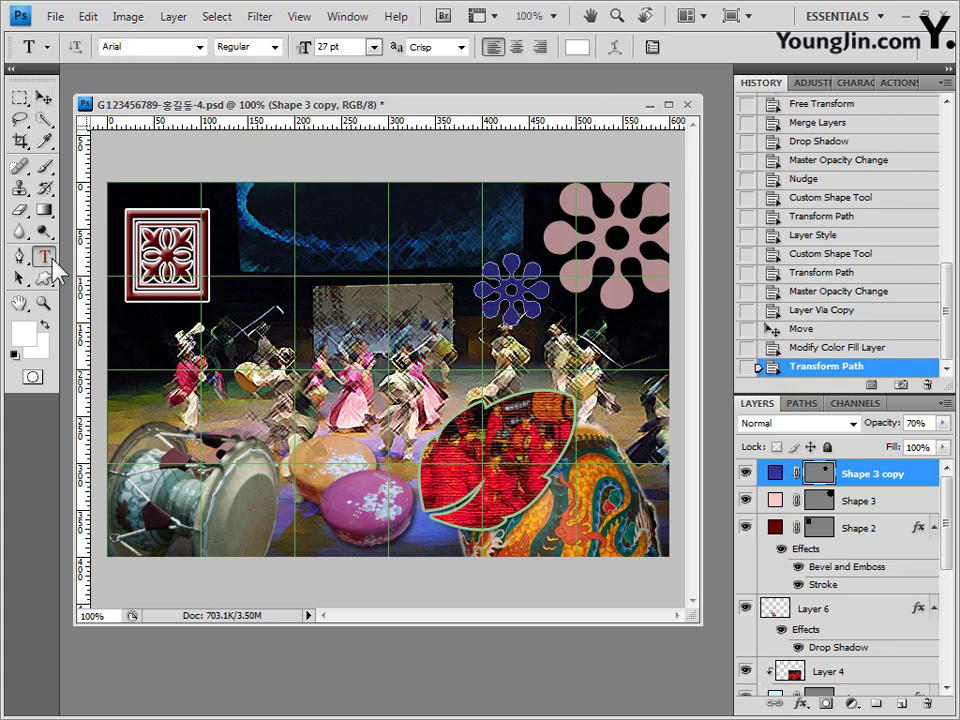
click(200, 47)
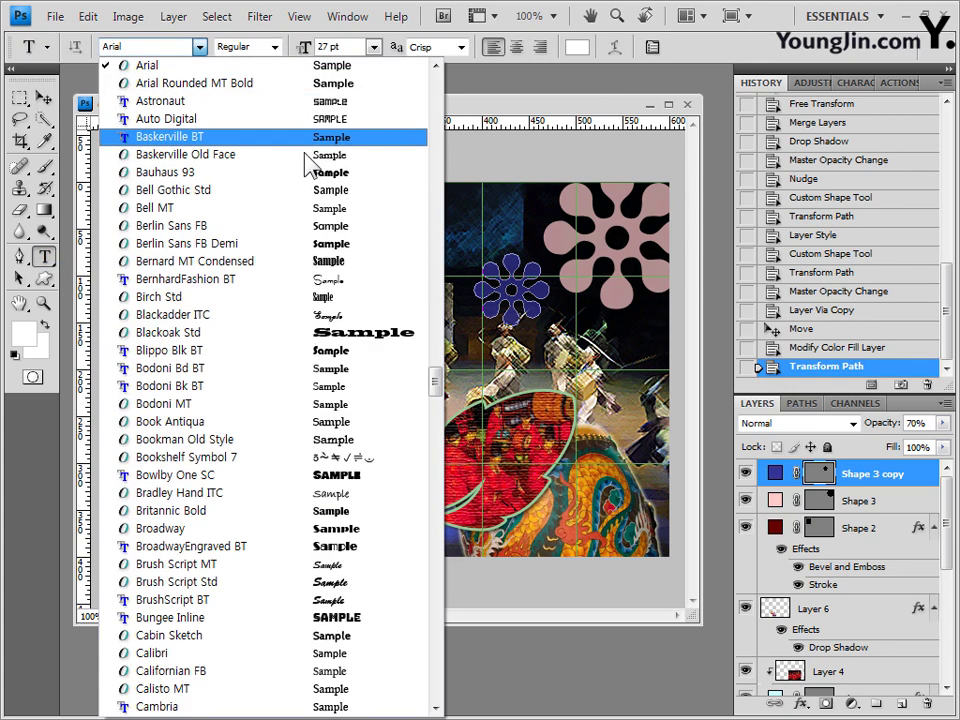
click(437, 203)
mouse_move(437, 203)
mouse_down()
mouse_move(437, 190)
mouse_move(437, 220)
mouse_up()
click(194, 415)
click(345, 46)
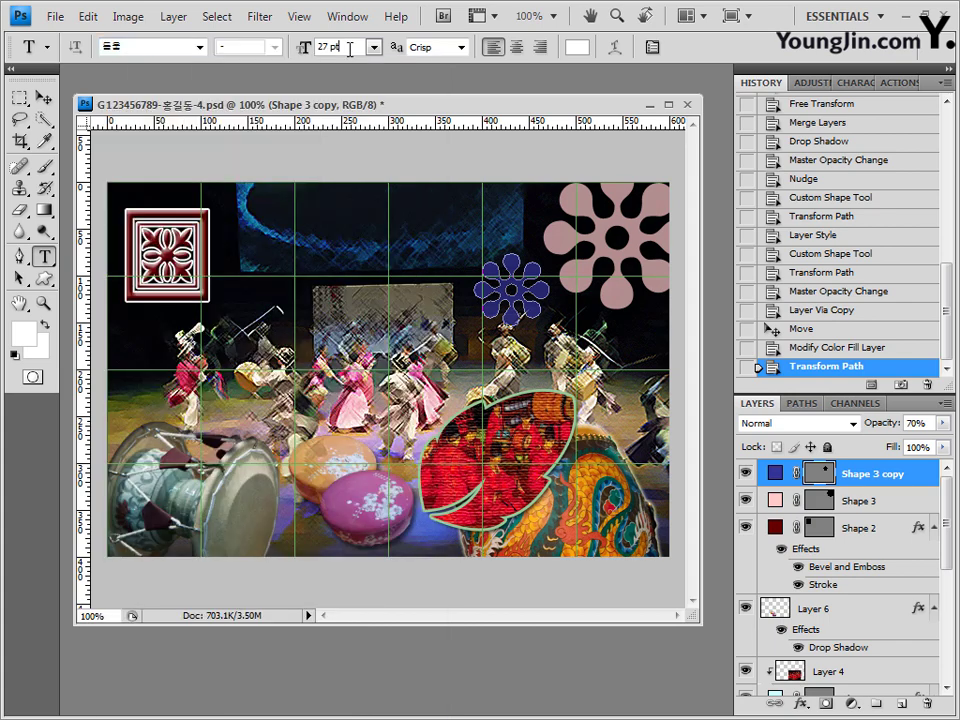
text(2)
click(577, 50)
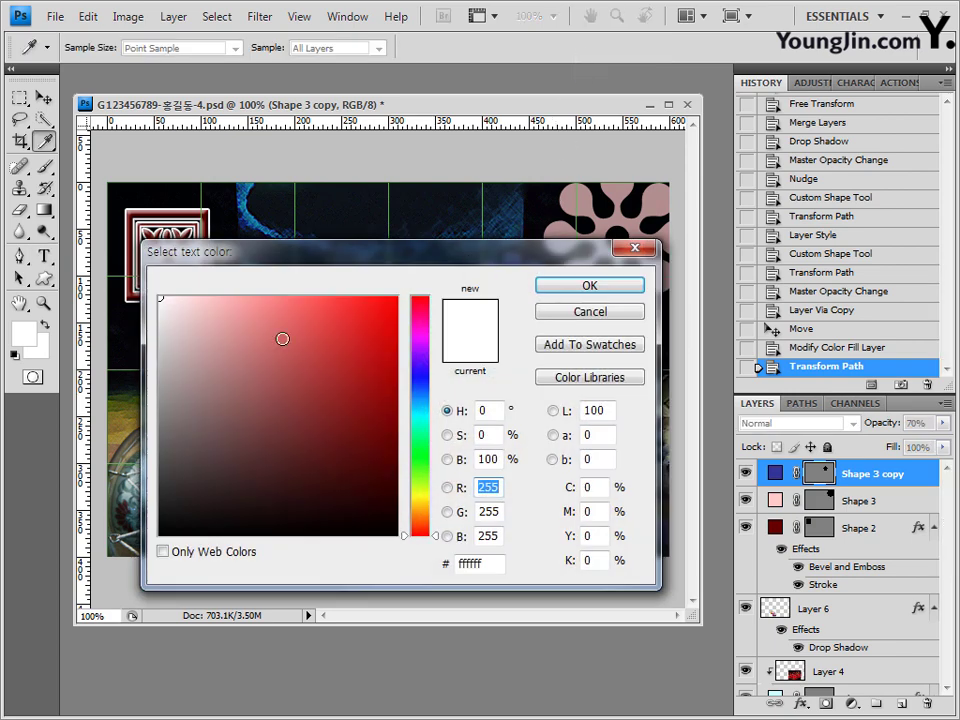
click(627, 290)
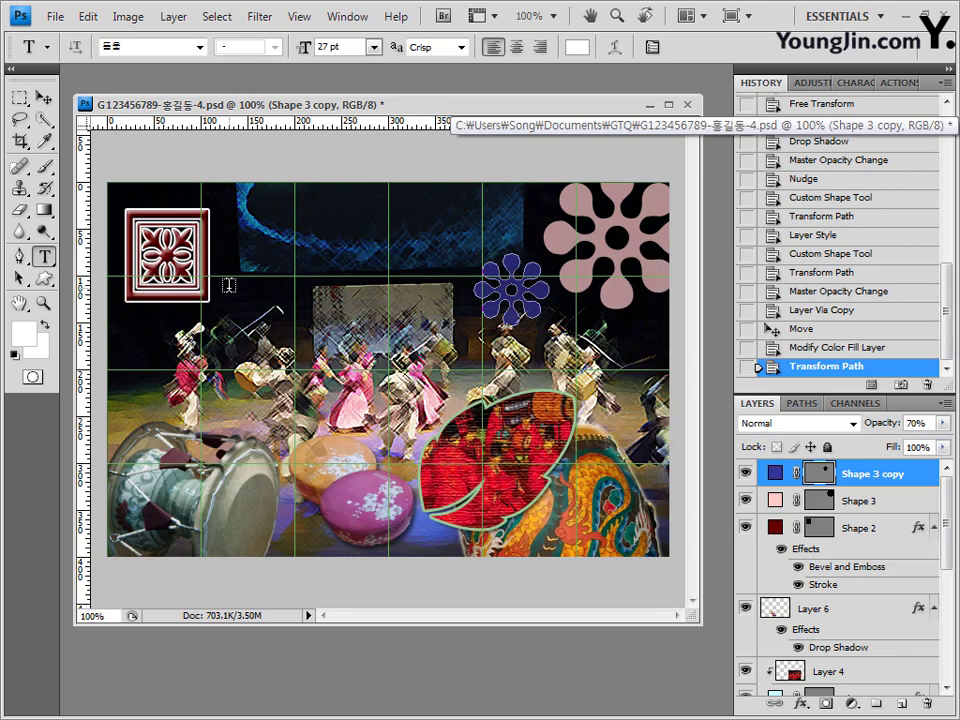
click(229, 288)
key(ctrl+v)
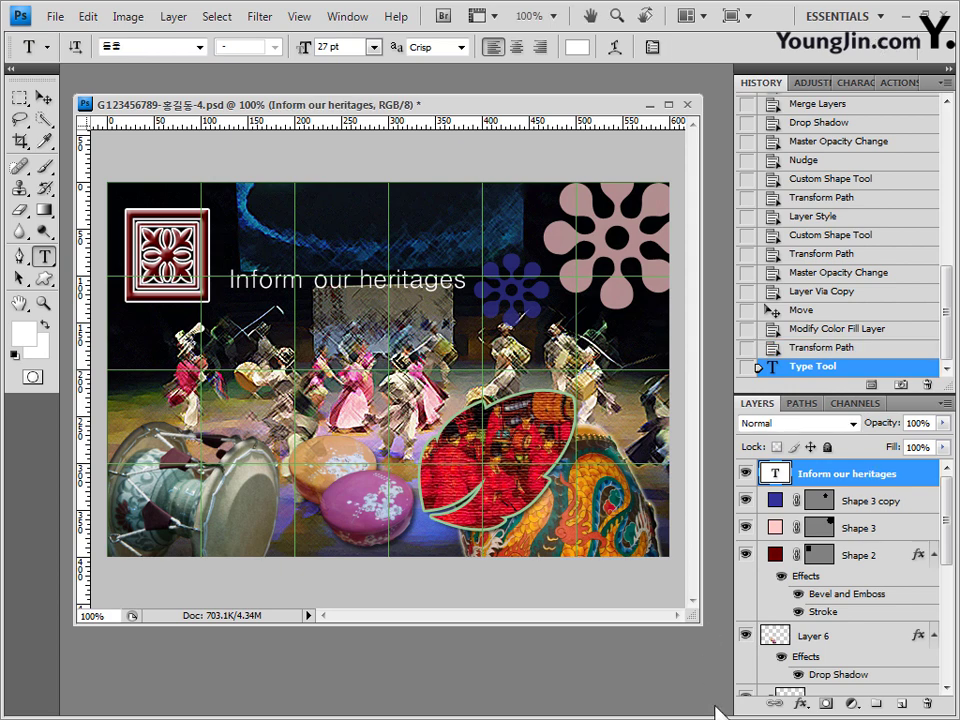
Apply a 3 px outside Stroke in color 339966 to the "Inform our heritages" text
click(808, 705)
click(805, 690)
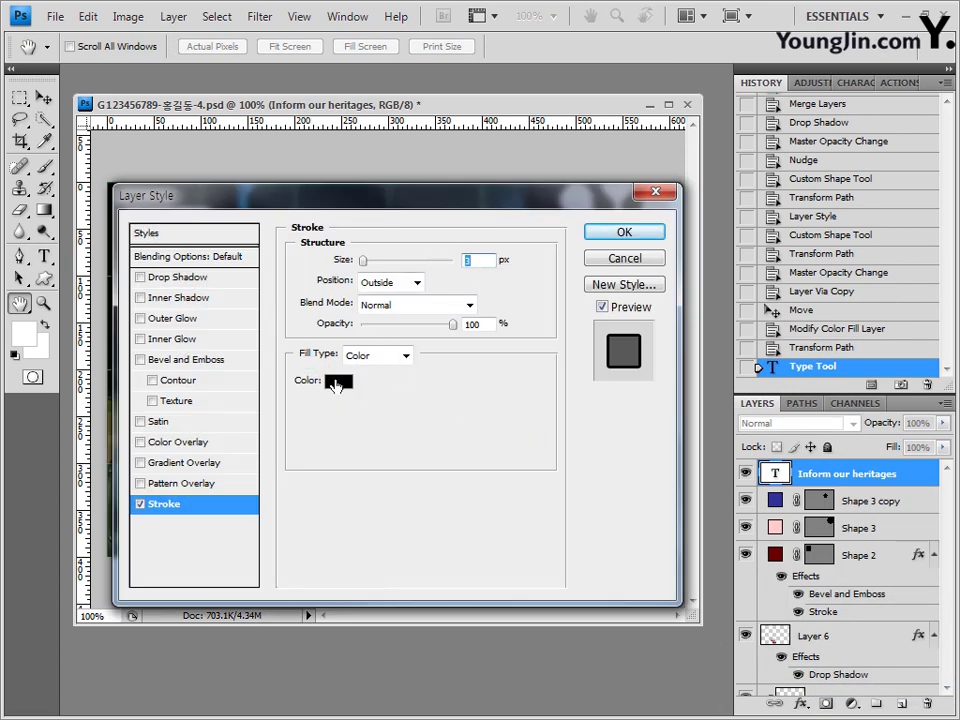
click(336, 383)
click(478, 563)
text(339966)
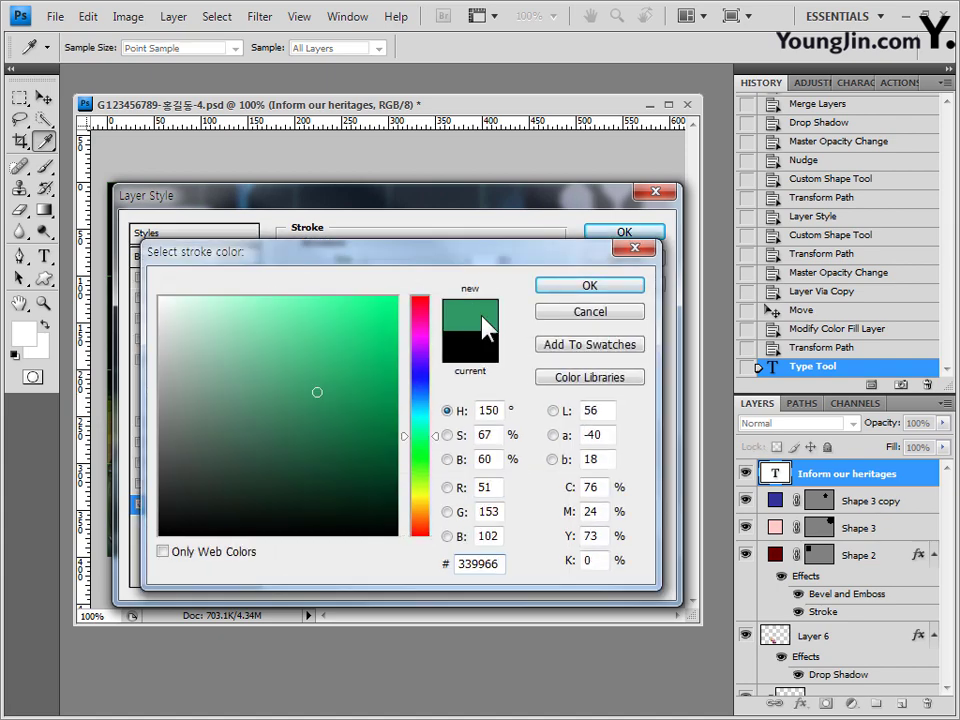
click(600, 286)
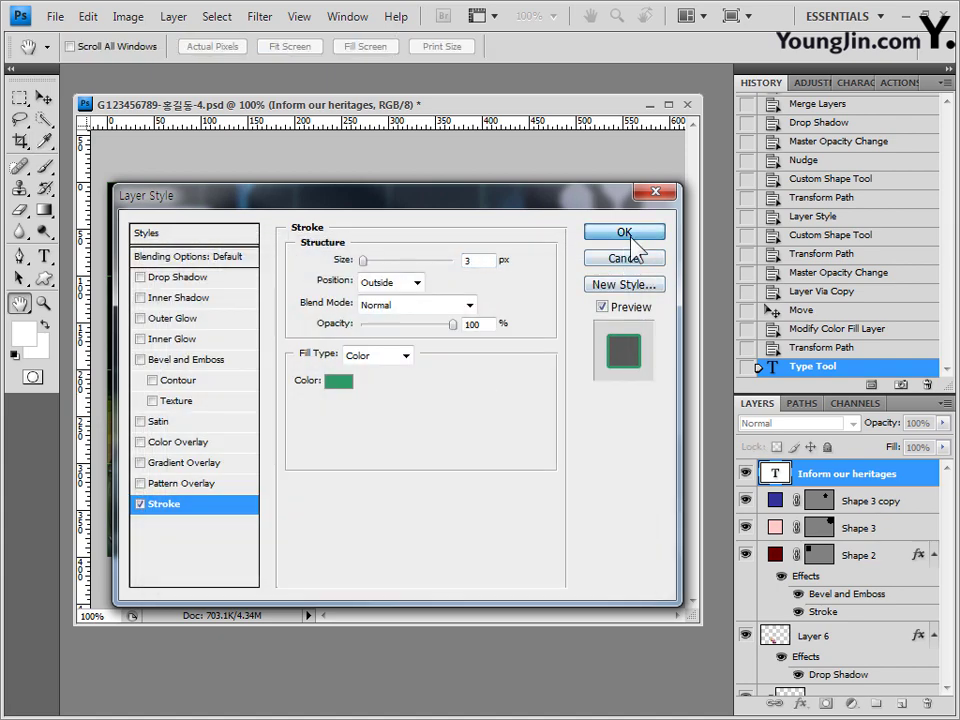
click(632, 241)
Shift the "Inform our heritages" text slightly left and down, closer to the ornament tile
click(43, 96)
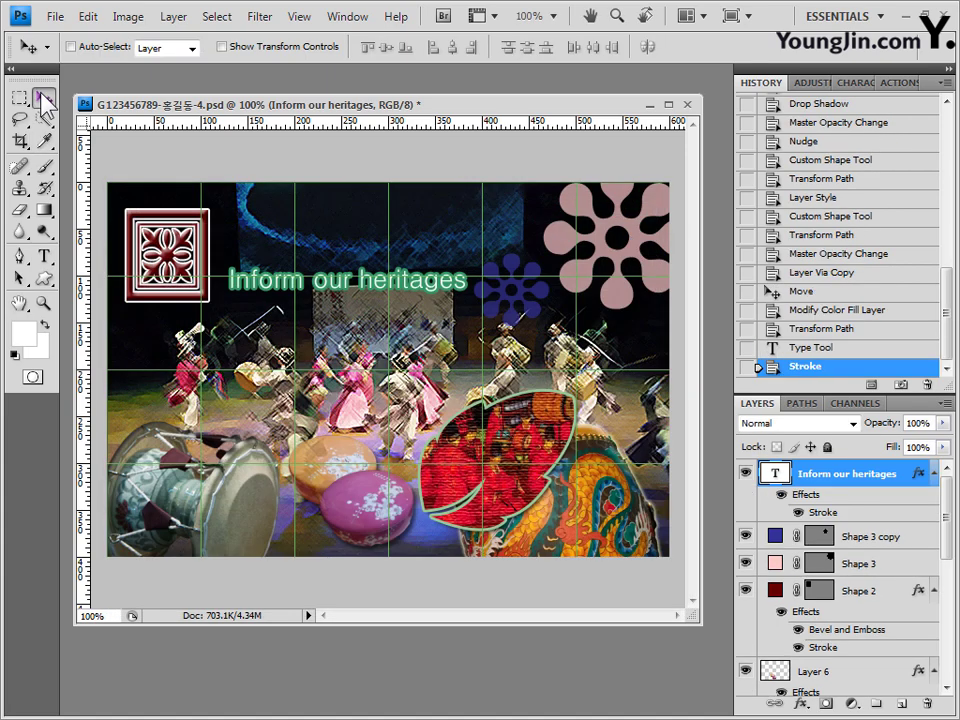
drag(266, 291, 263, 293)
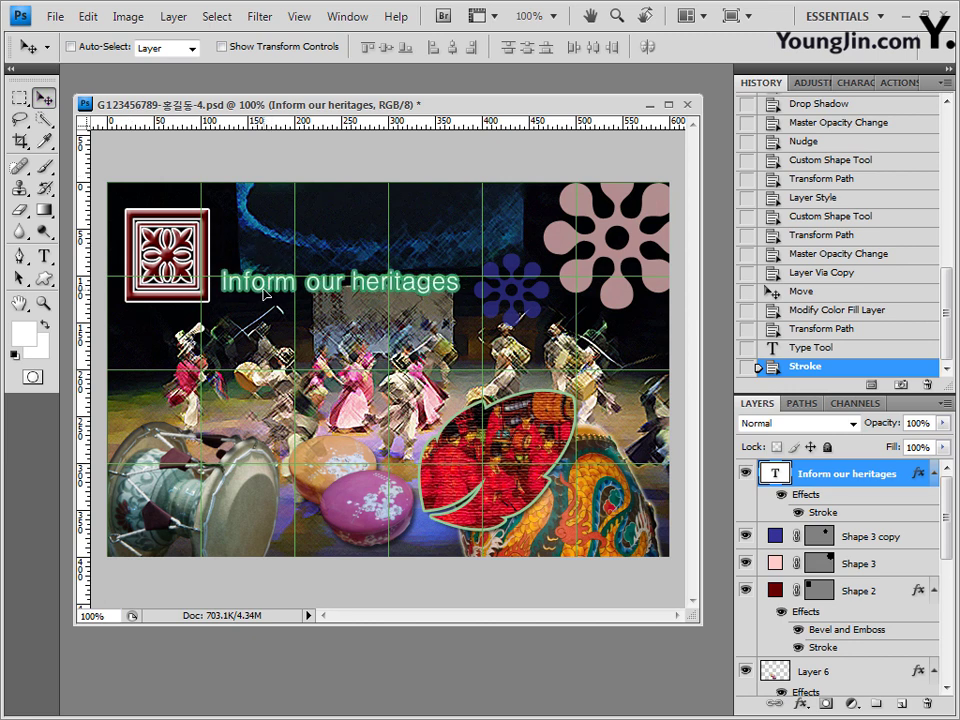
key(Down)
key(Down)
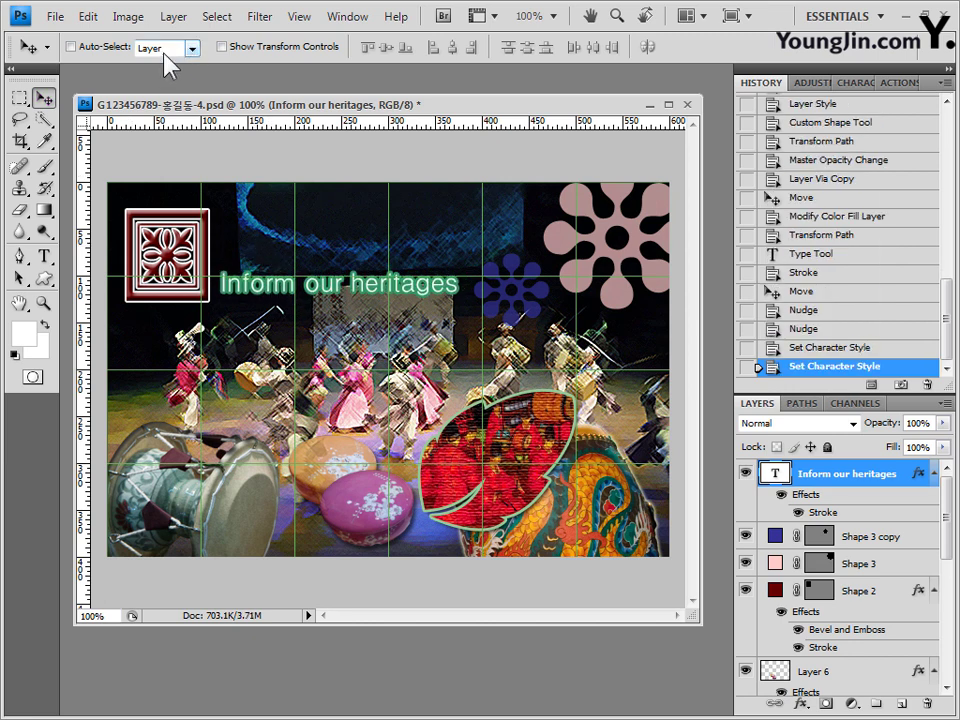
Add the text "우리 문화를 널리 알려주세요!" above "Inform our heritages", in 궁서 at 30 pt
click(48, 259)
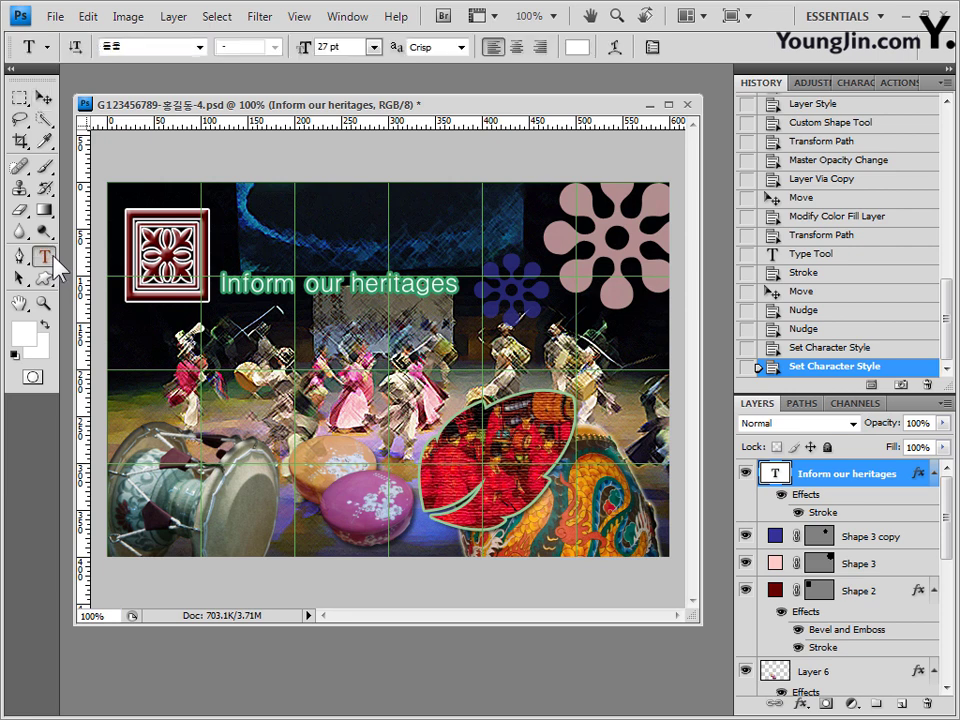
click(233, 248)
text(우리 문화를 널리 알려주세요!)
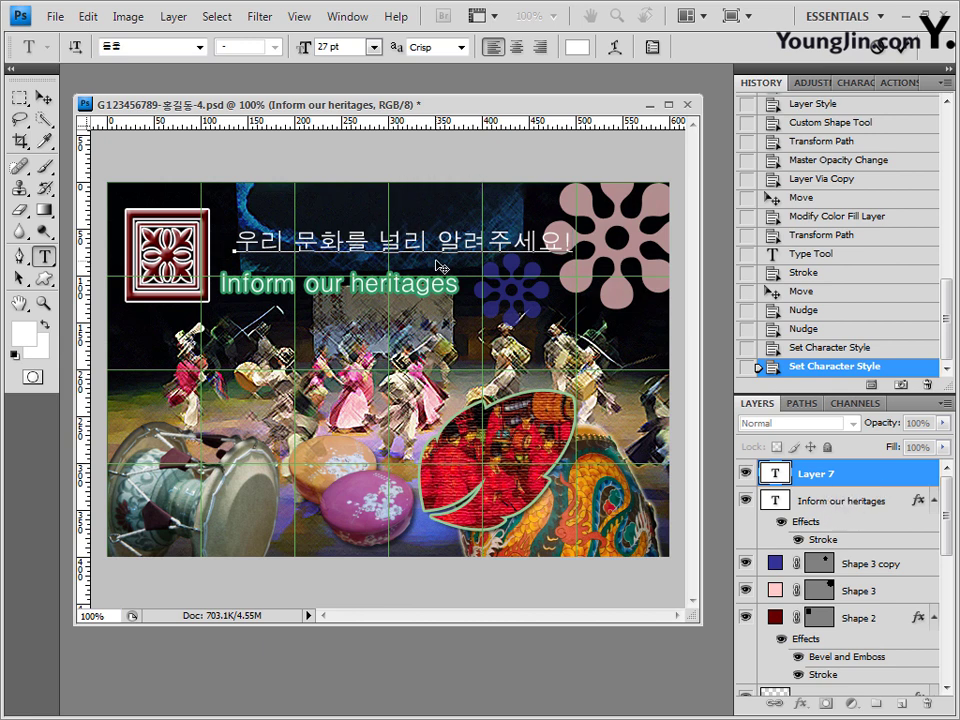
key(ctrl+a)
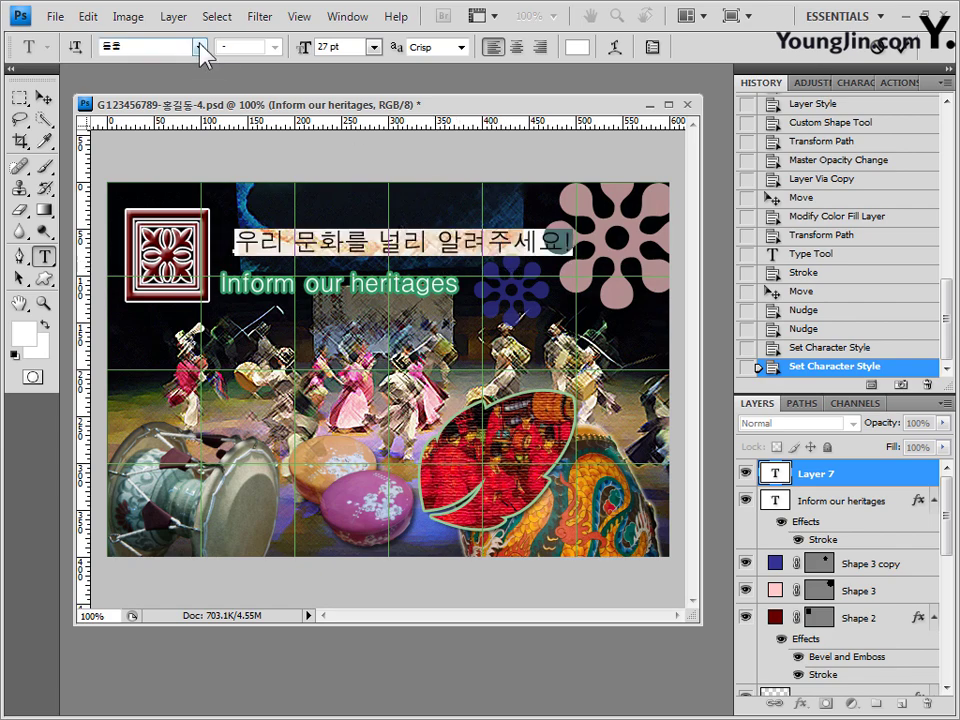
click(199, 47)
drag(435, 225, 431, 208)
scroll(197, 493, up, 3)
click(197, 493)
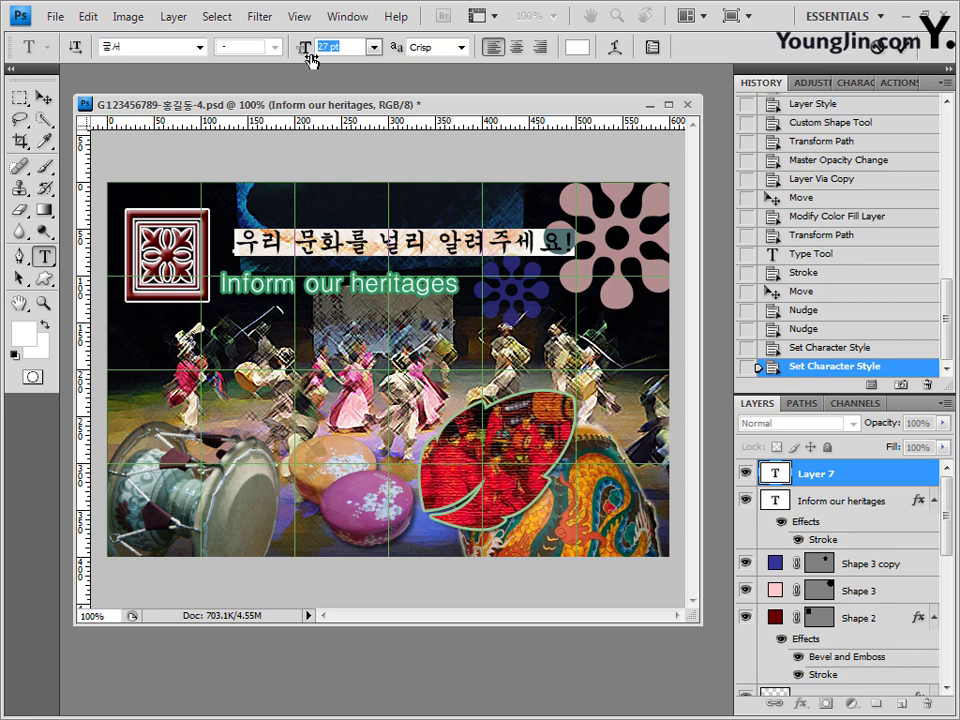
drag(309, 58, 312, 60)
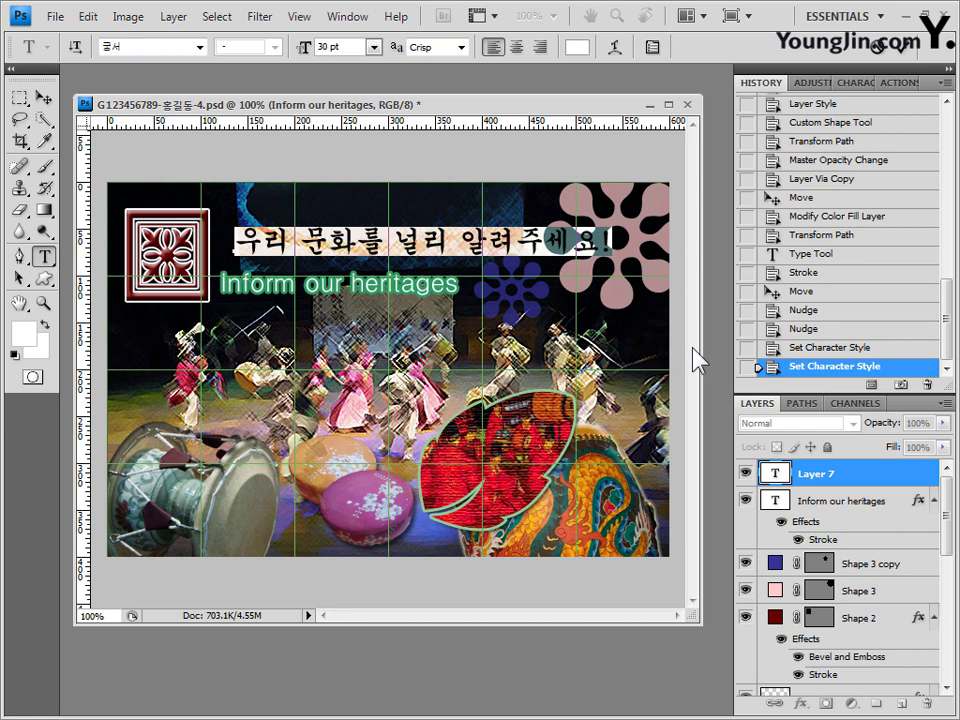
click(874, 480)
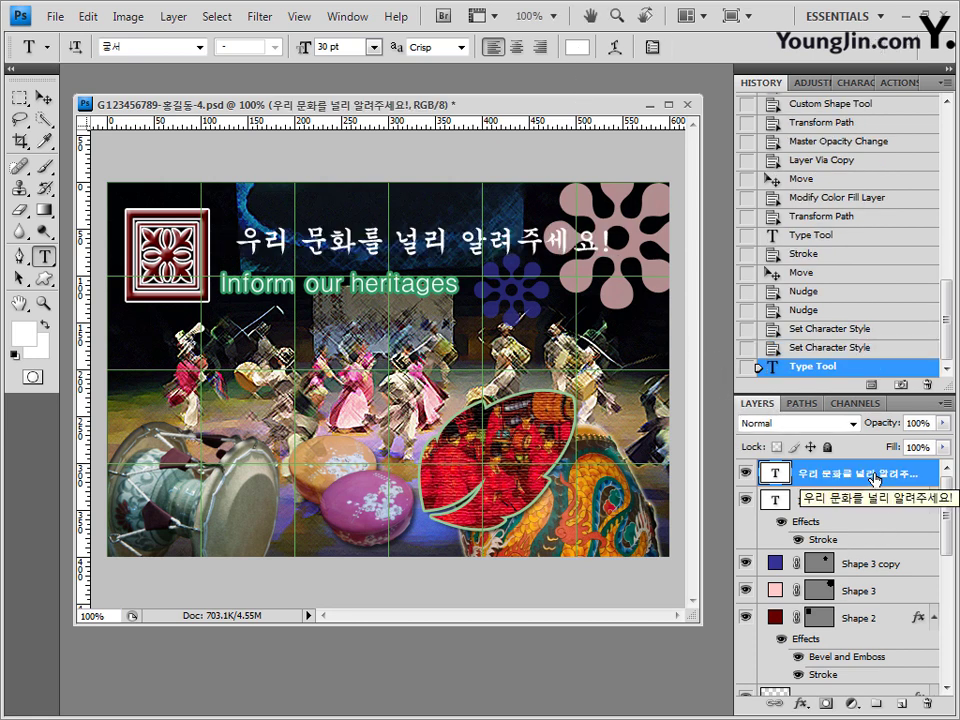
Warp the "우리 문화를 널리 알려주세요!" text with the horizontal Fish style at +50% bend
click(615, 48)
click(650, 259)
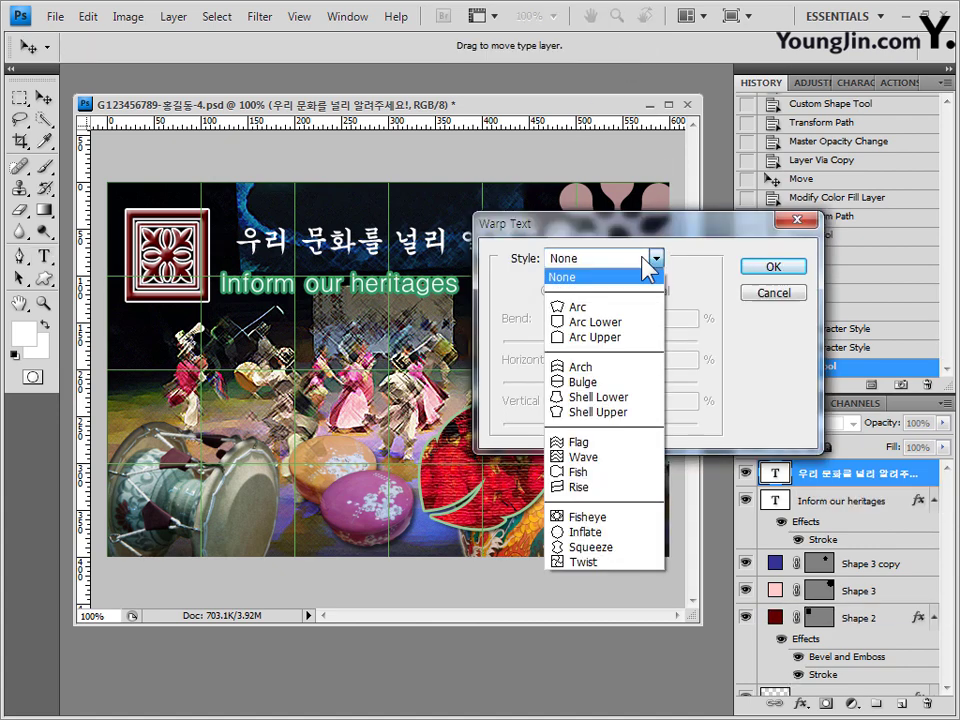
click(632, 471)
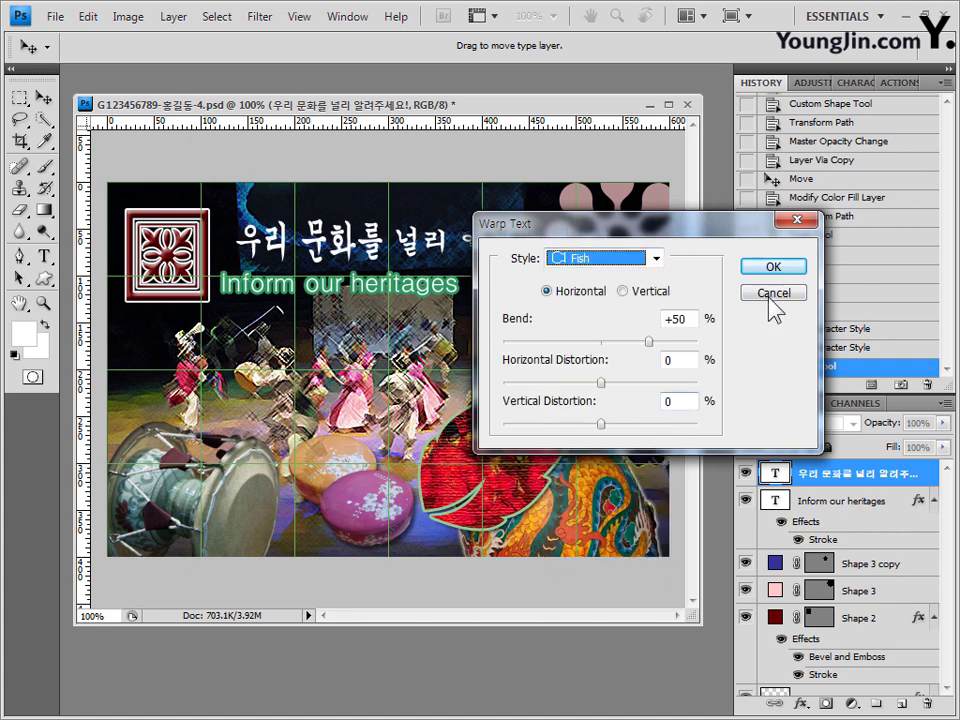
click(790, 267)
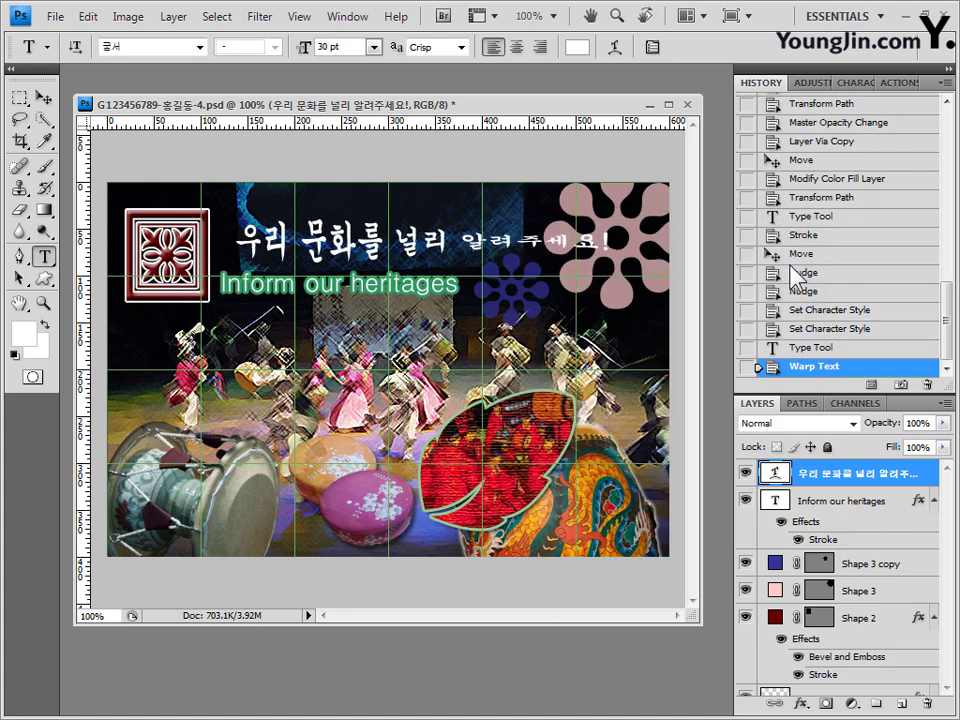
Add a Gradient Overlay to the warped headline, starting from the Black, White preset, and set its first color stop to 003399
click(803, 705)
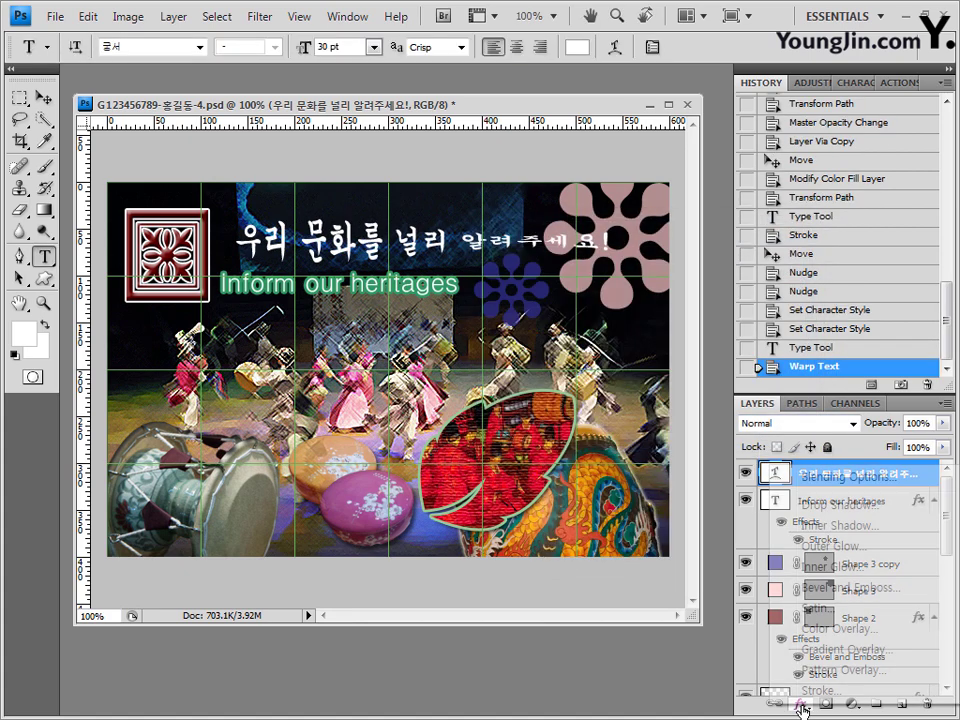
click(845, 649)
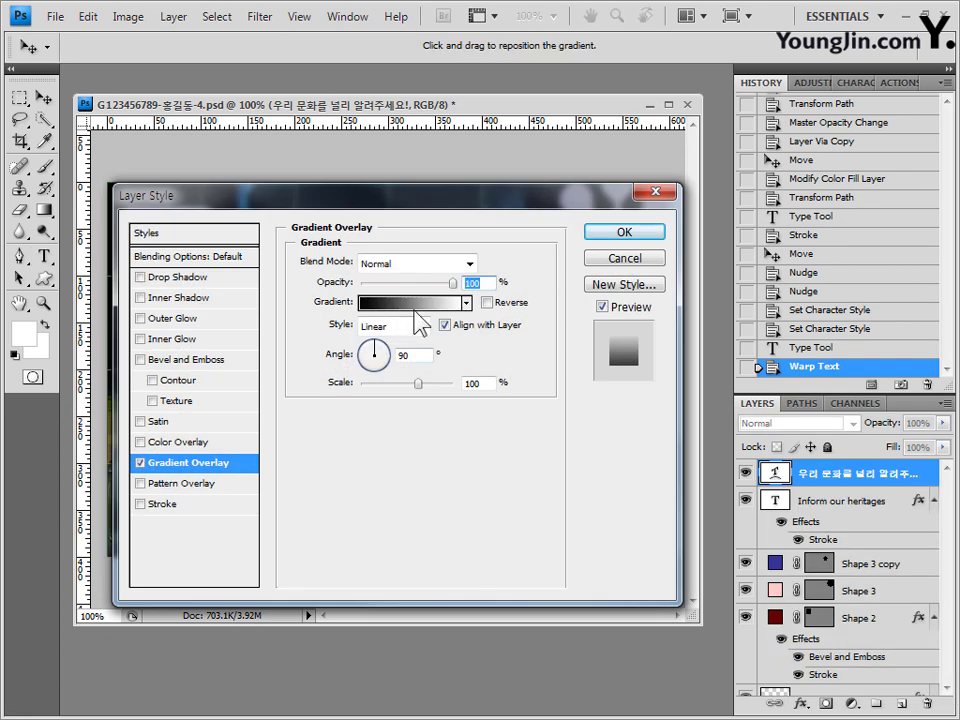
click(414, 308)
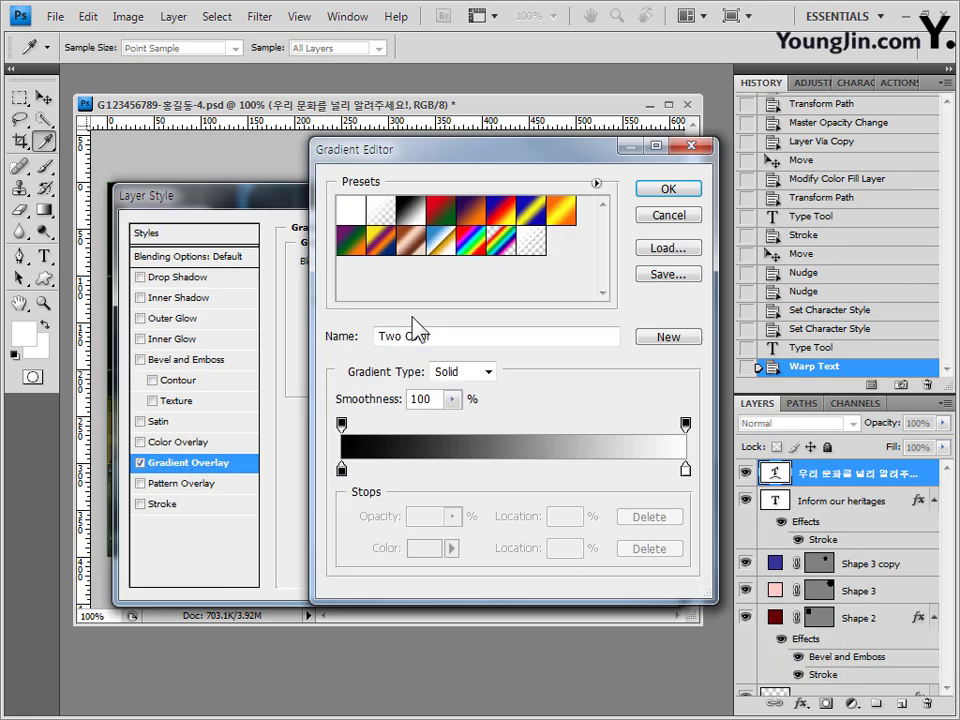
click(407, 213)
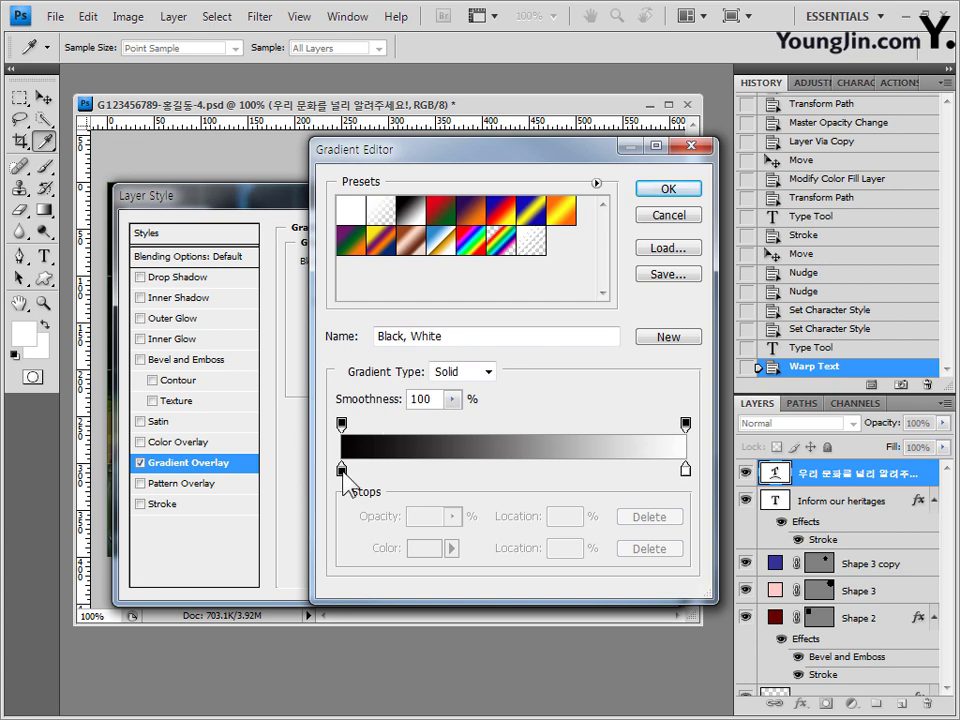
double_click(342, 469)
drag(502, 567, 351, 563)
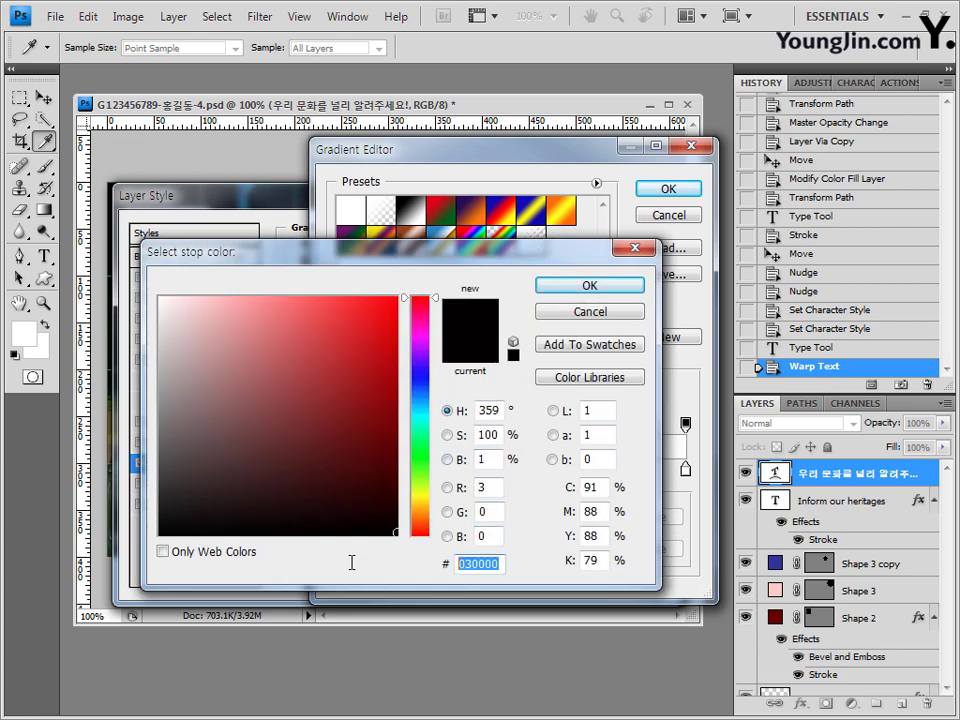
text(003399)
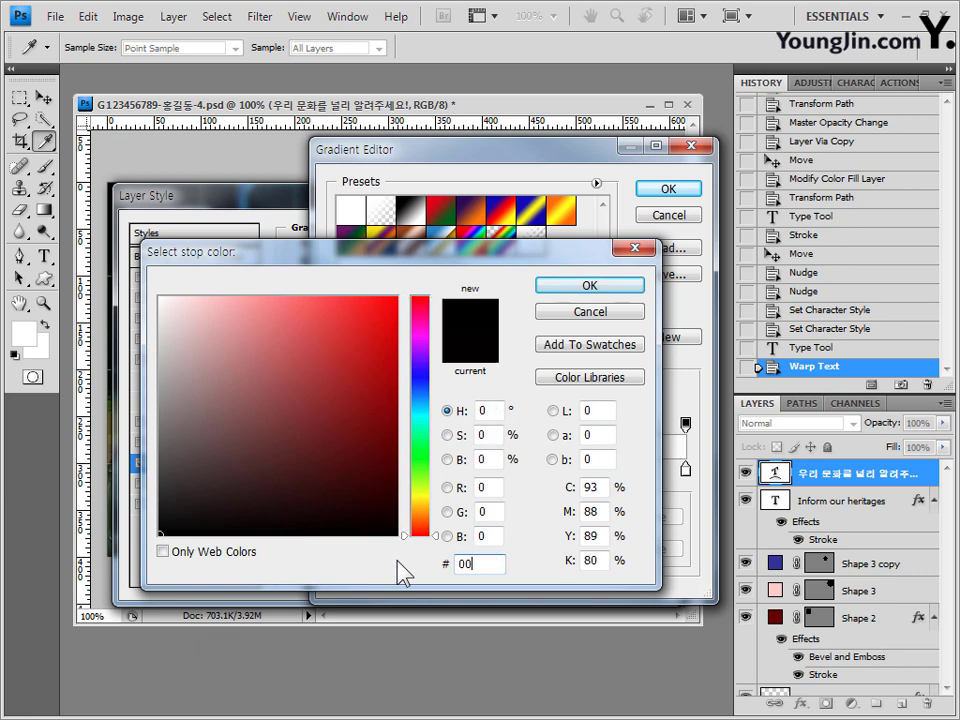
click(630, 289)
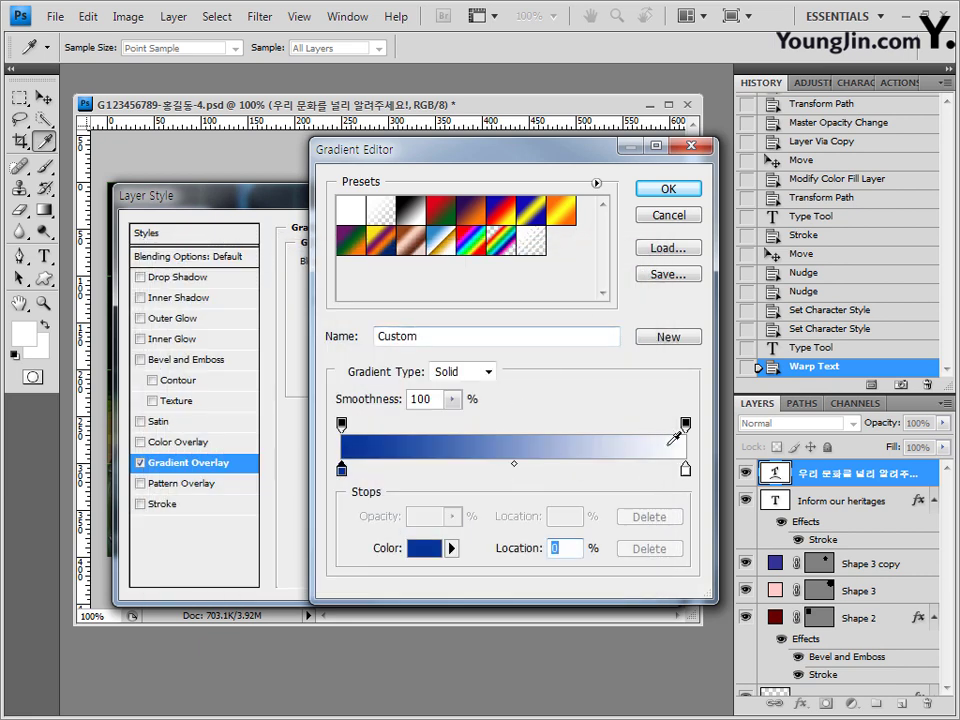
Set the end color stop of the headline's gradient to ff6666 and accept the gradient
double_click(685, 470)
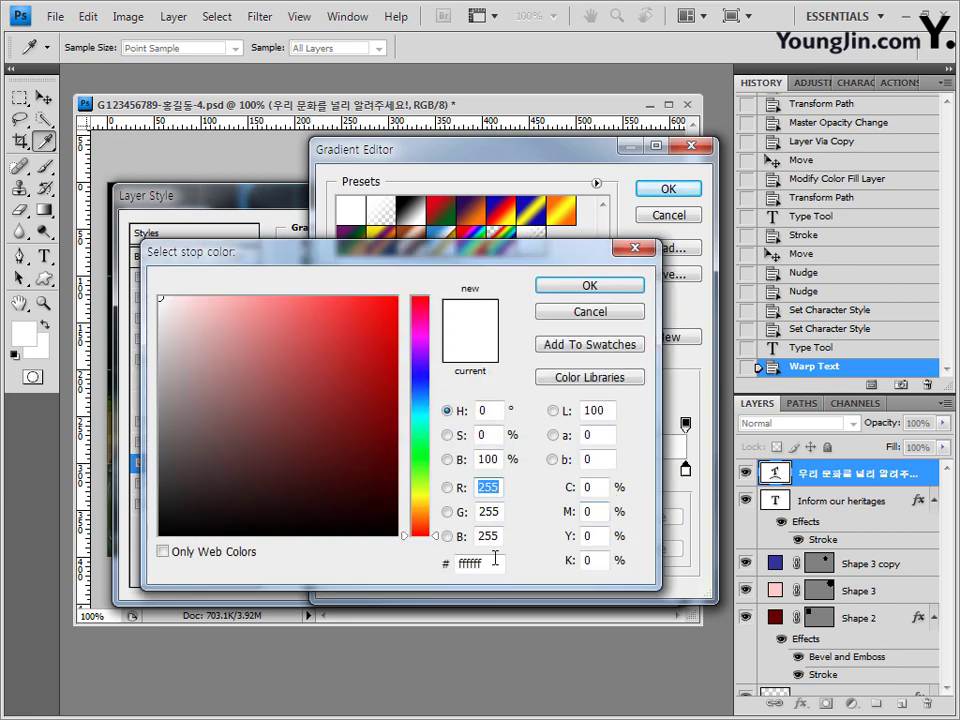
drag(495, 563, 446, 563)
text(ff6666)
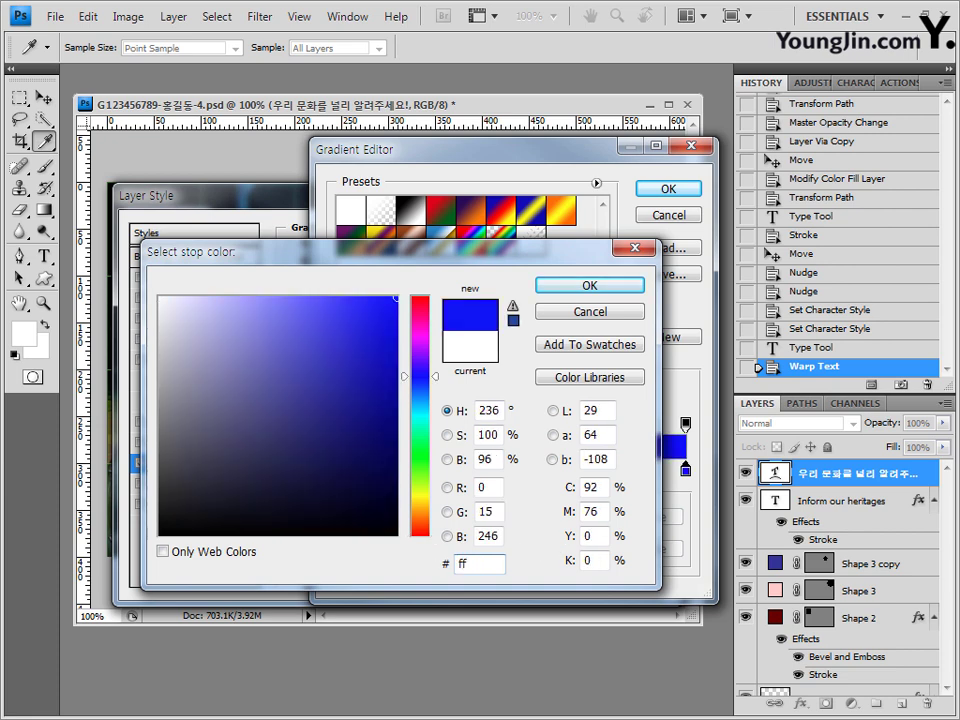
click(606, 298)
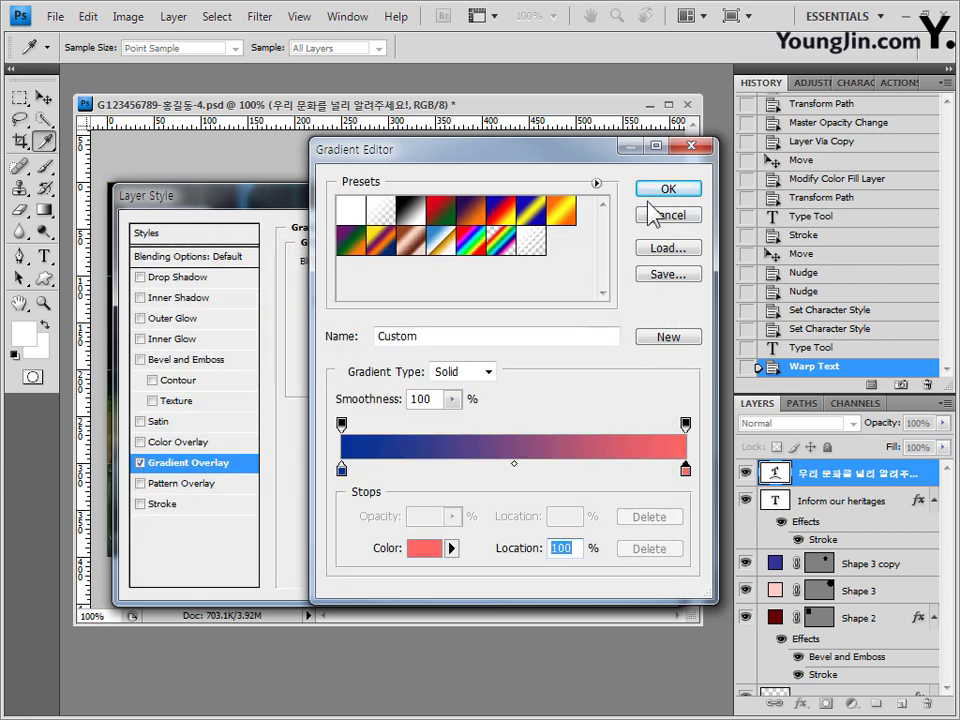
click(667, 189)
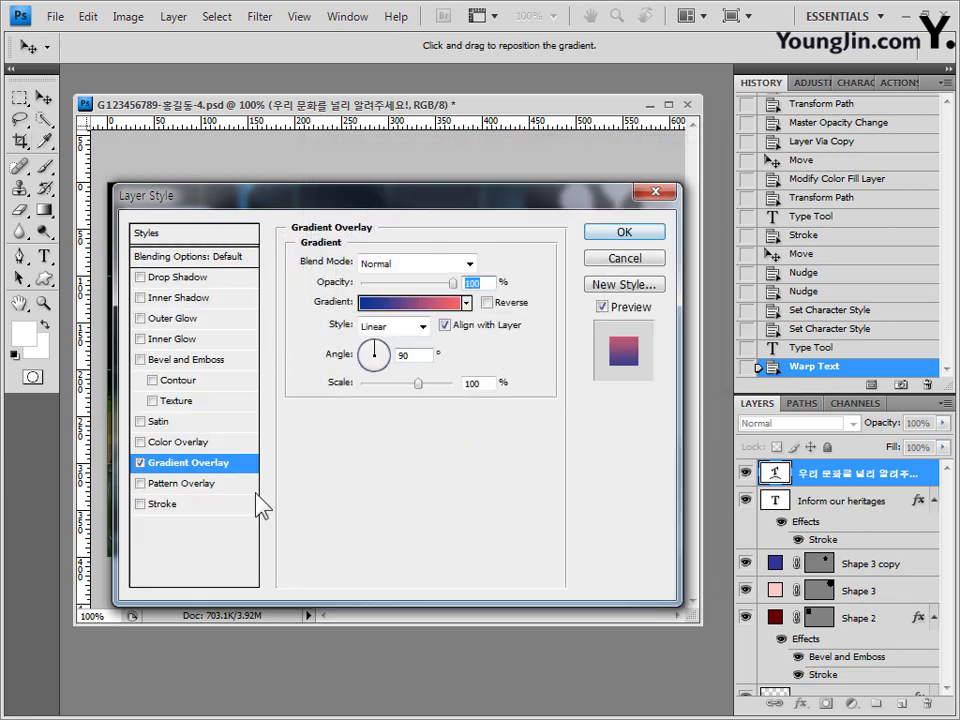
Add a 2 px outside Stroke in ffffff to the warped headline and shift the text left toward the ornament tile
click(207, 505)
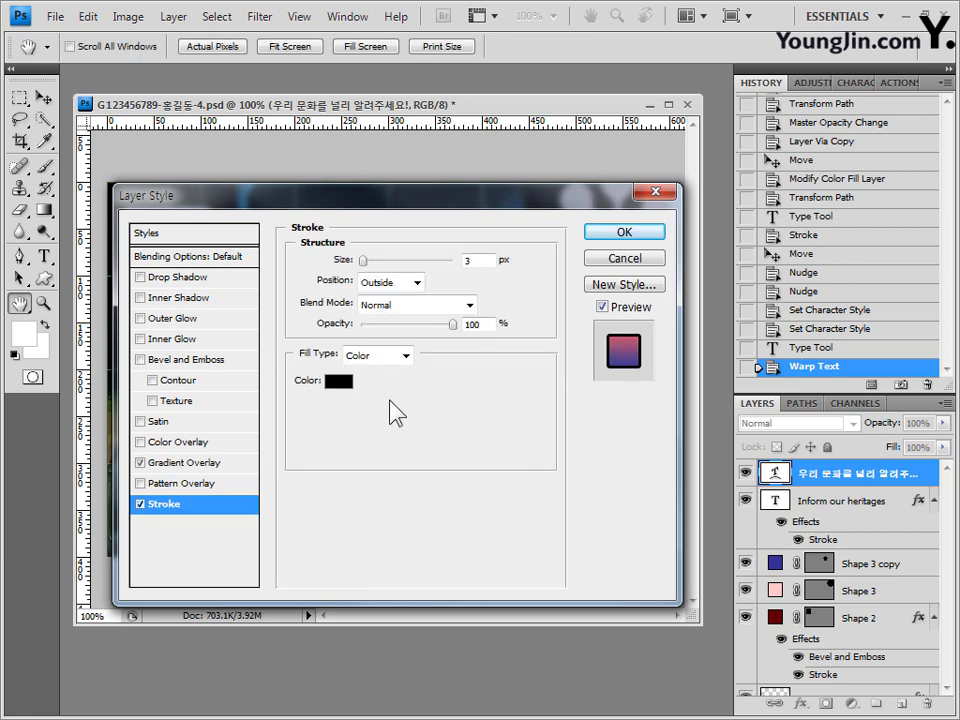
double_click(466, 260)
text(2)
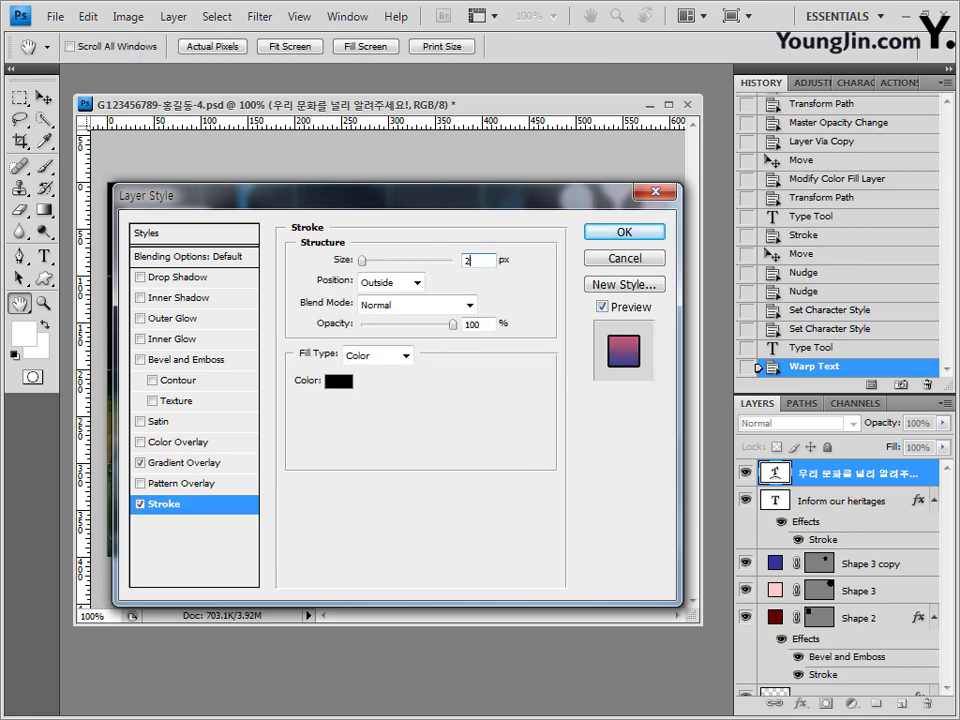
click(343, 388)
drag(347, 394, 160, 298)
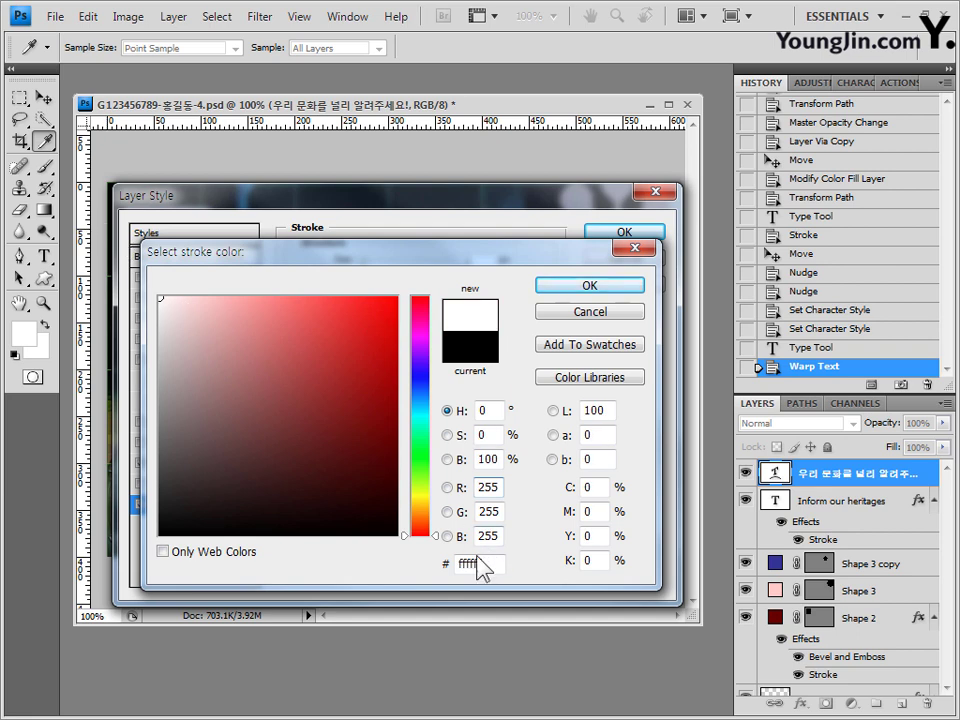
click(622, 287)
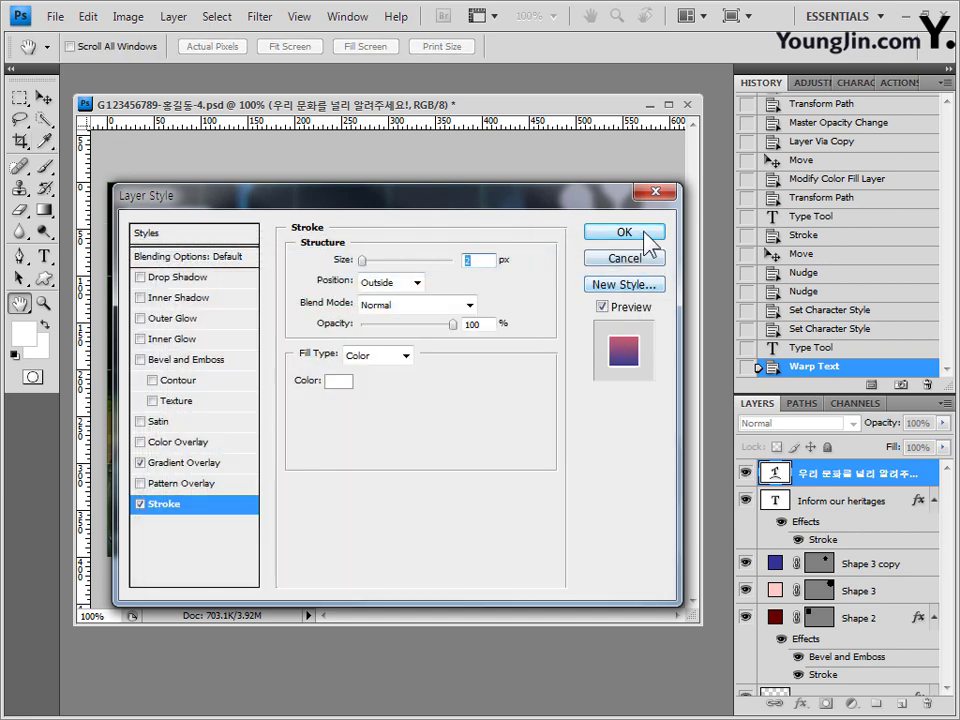
click(645, 233)
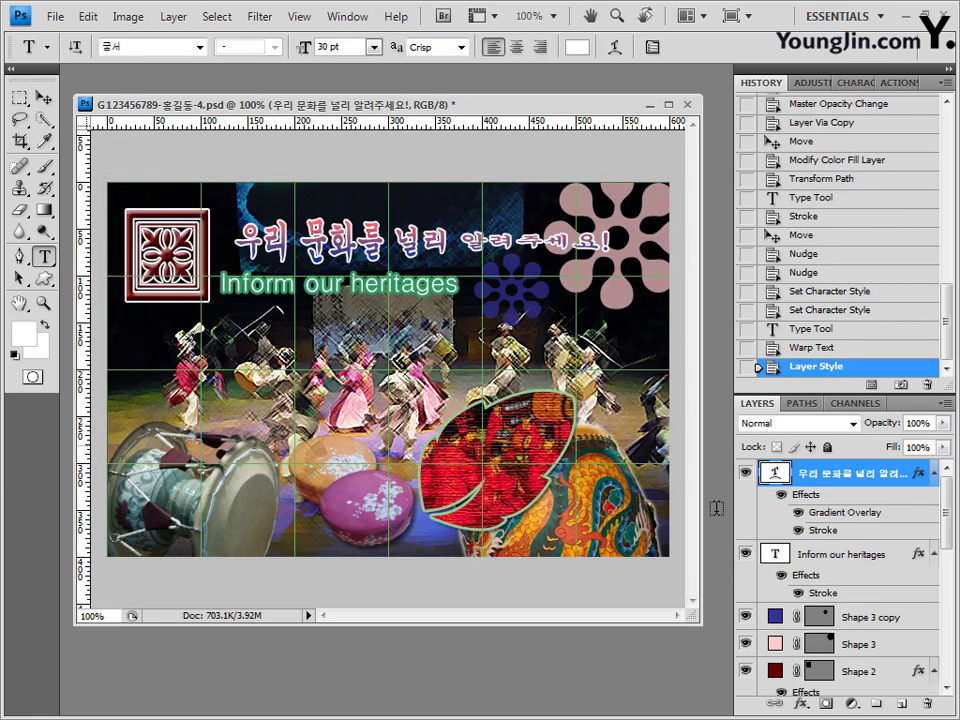
click(43, 98)
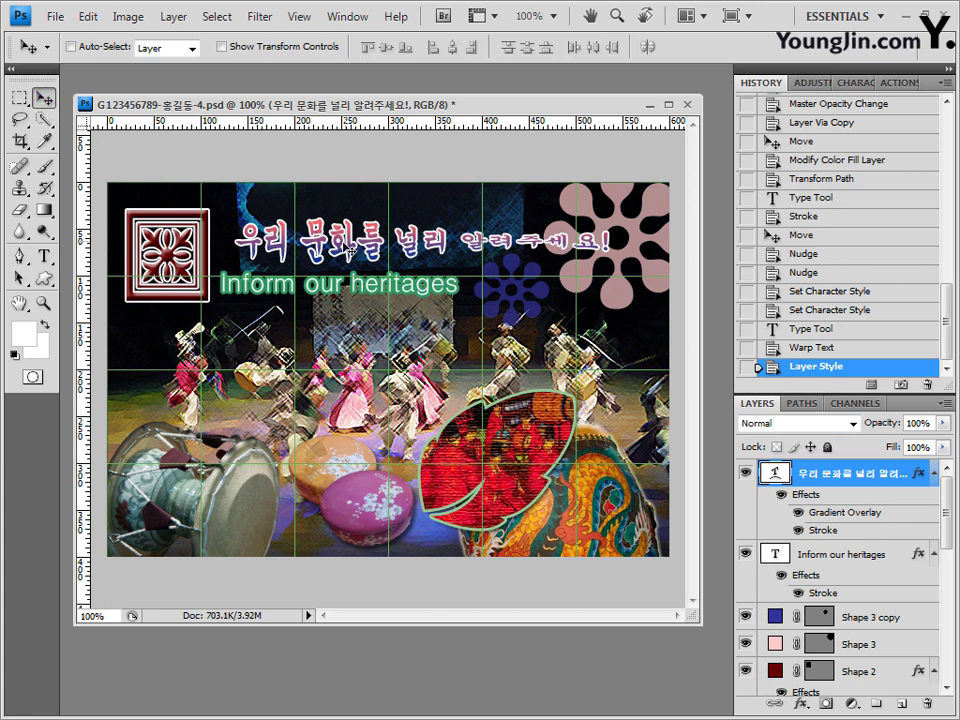
drag(348, 253, 324, 253)
Place the new text "우리 것이 제일 좋은 것" over the patterned drum in the image's lower-right corner
key(t)
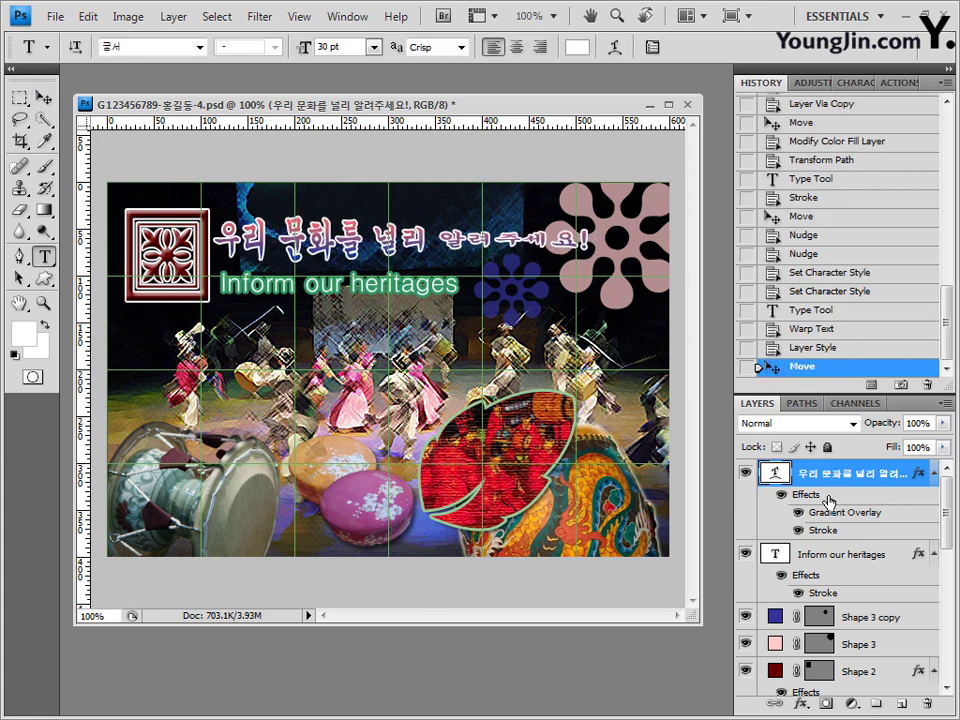
click(509, 538)
text(우리 것이 제)
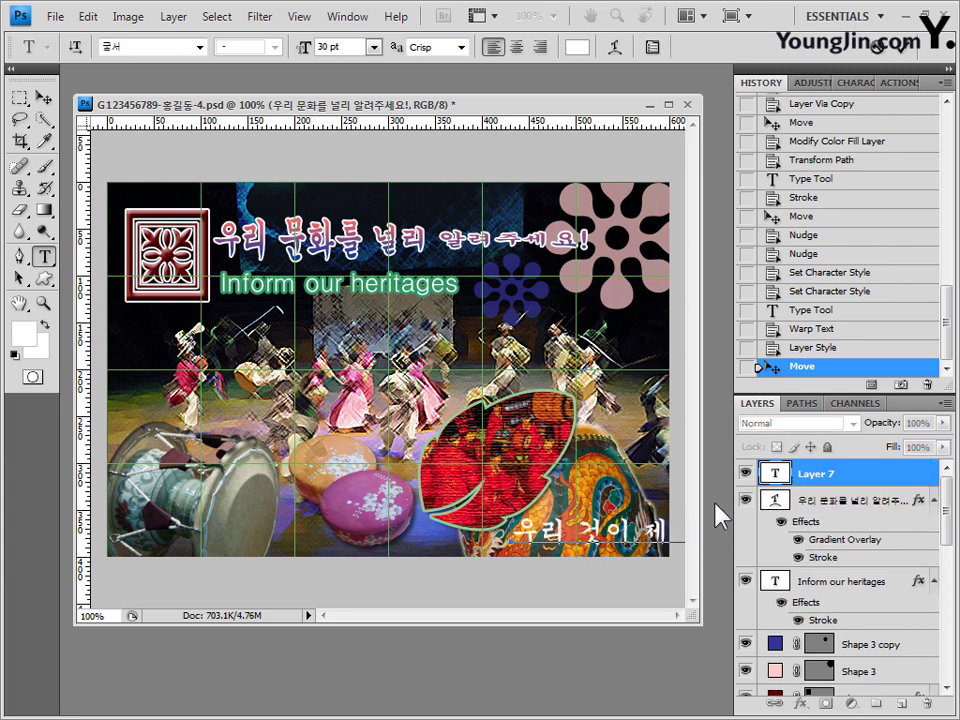
Format the "우리 것이 제일 좋은 것" text in 바탕 at 18 pt, colored white
key(ctrl+a)
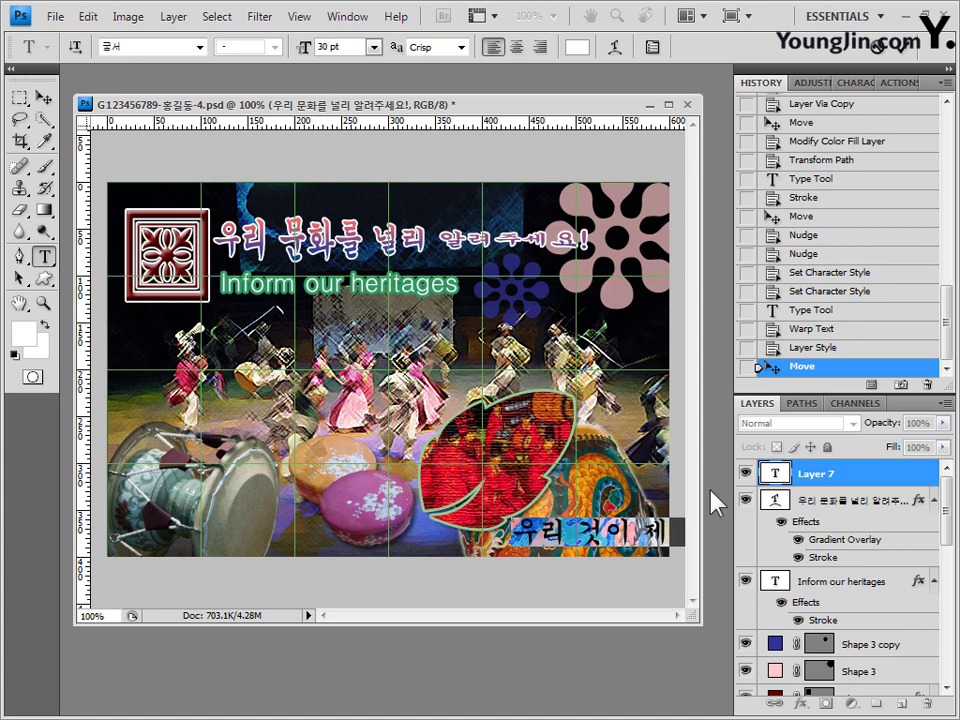
click(169, 47)
text(바탕)
click(200, 47)
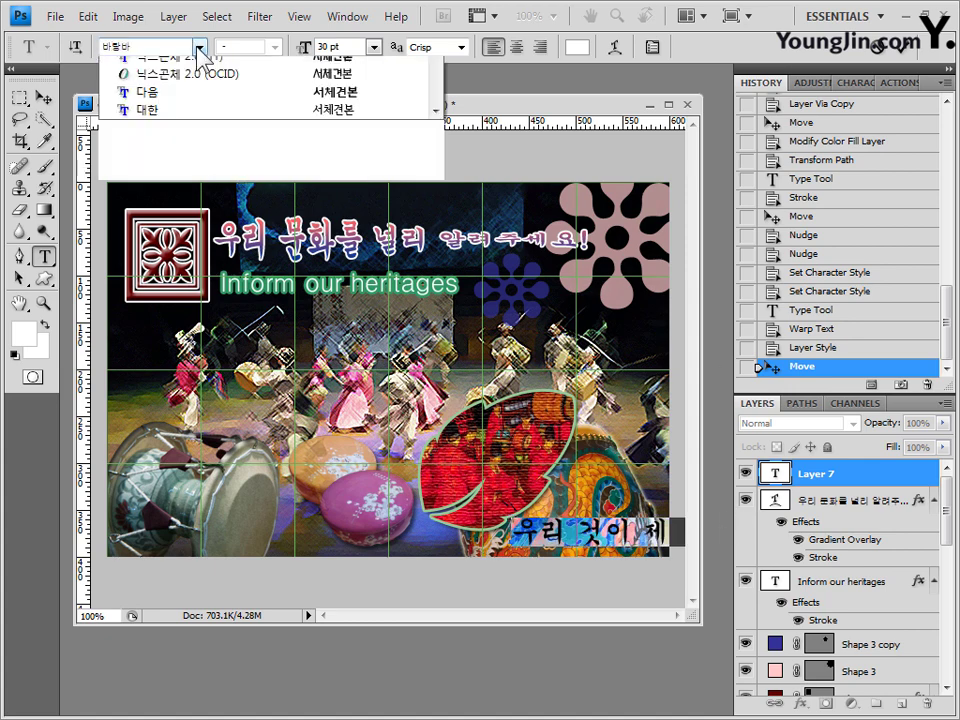
click(186, 66)
click(330, 47)
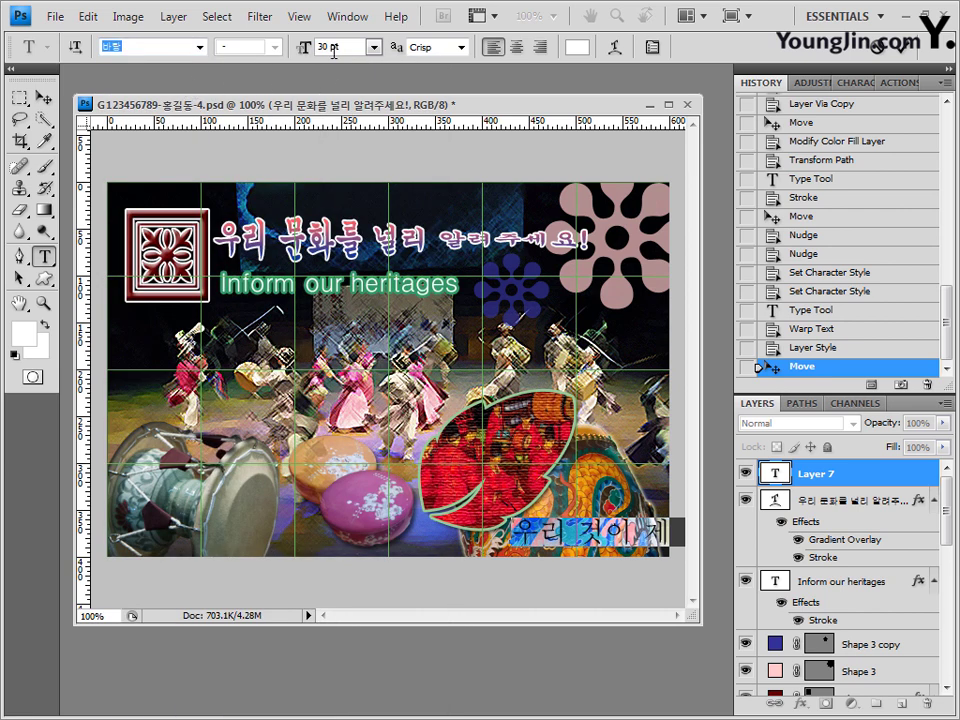
text(18)
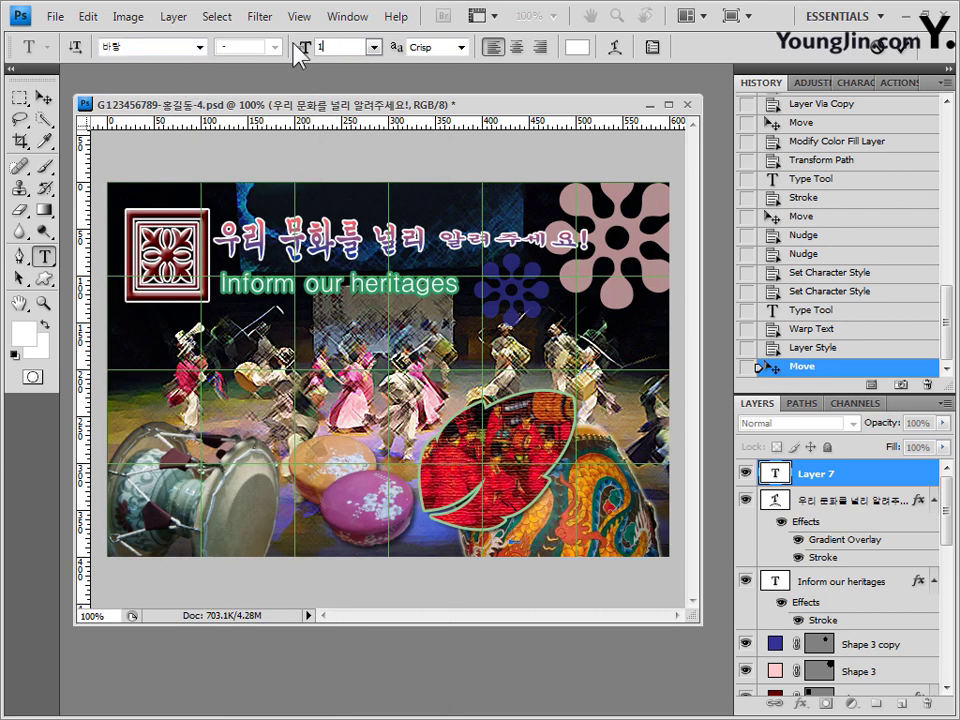
click(576, 47)
click(612, 290)
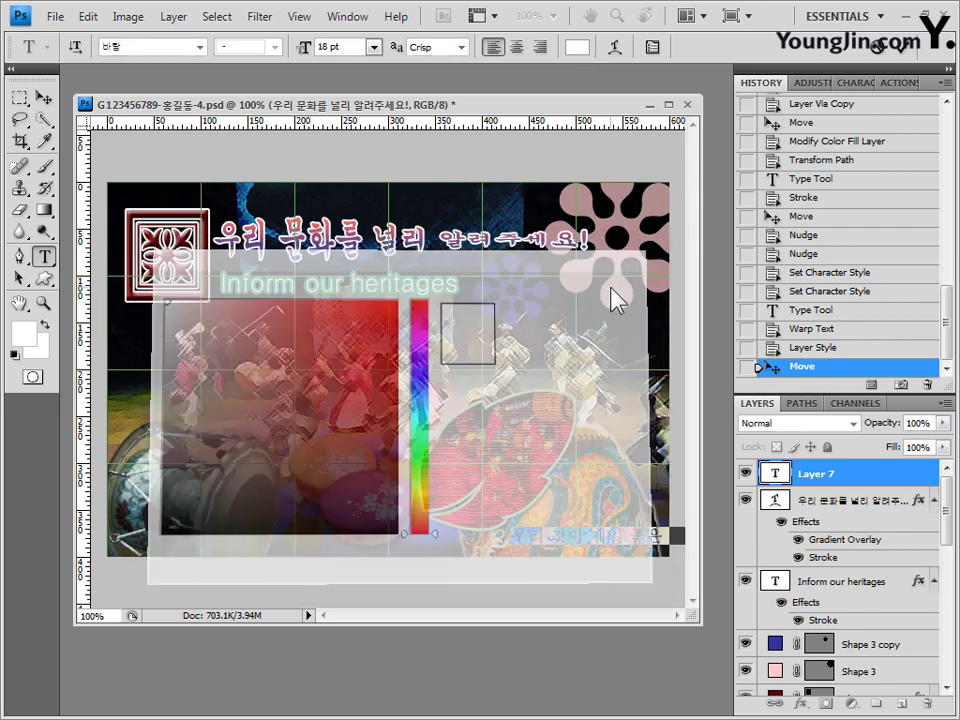
click(858, 478)
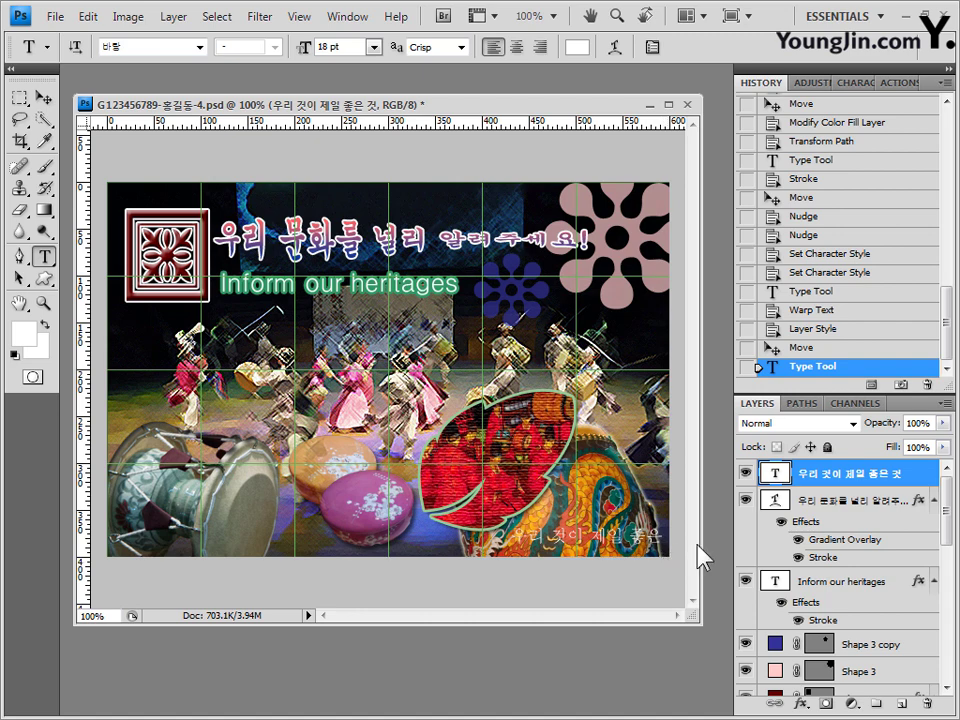
Warp the "우리 것이 제일 좋은 것" text with the Rise style and move it up and left until it fits inside the canvas
click(615, 48)
click(614, 258)
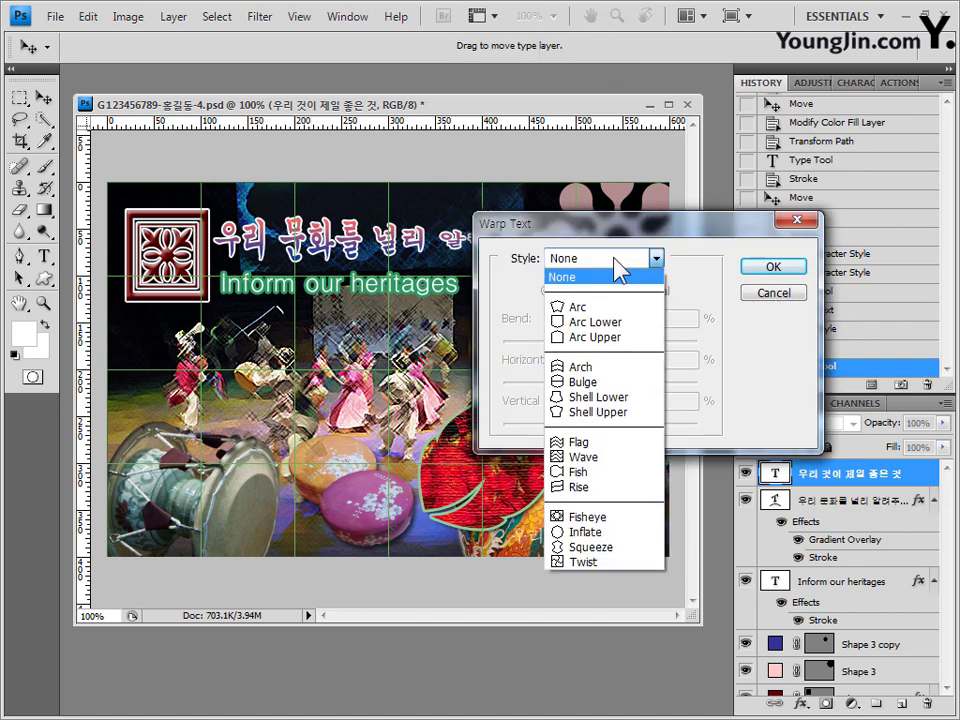
click(614, 488)
click(788, 272)
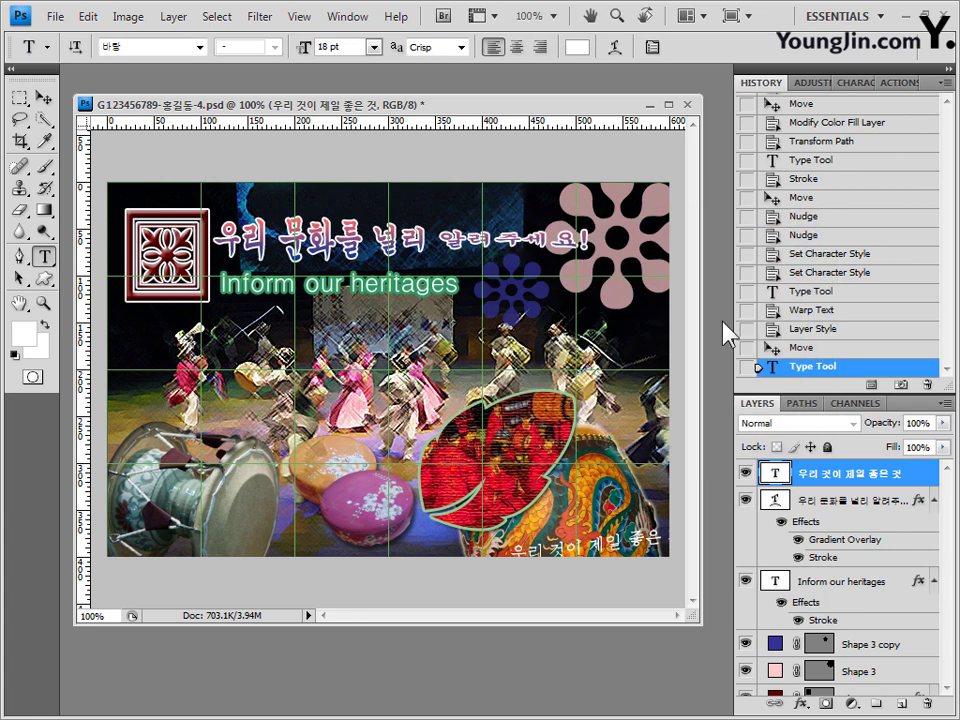
click(45, 96)
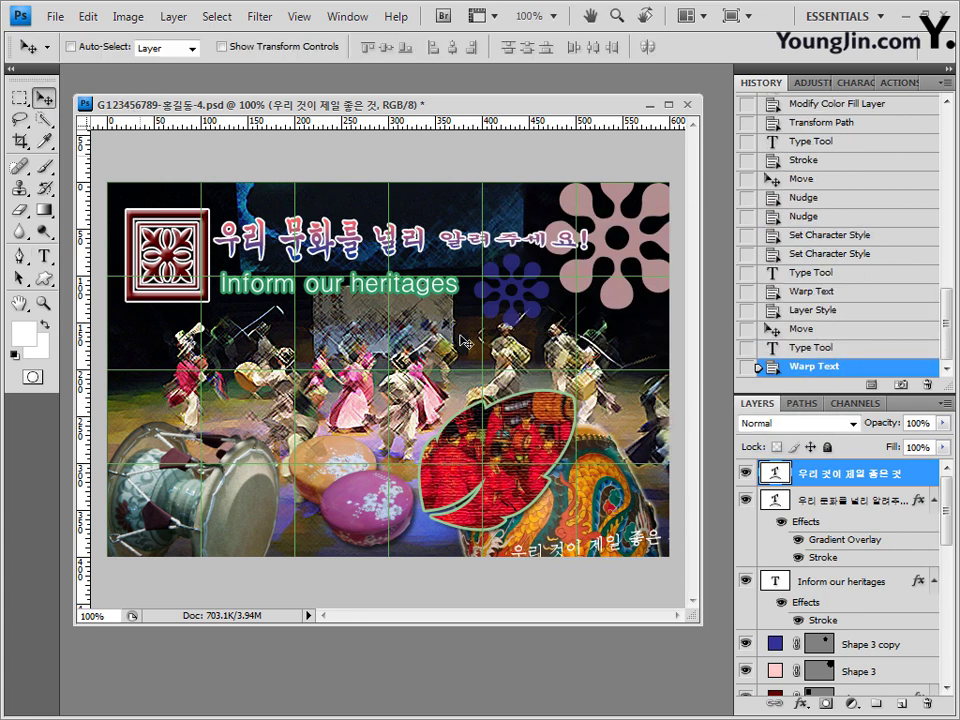
drag(637, 542, 597, 532)
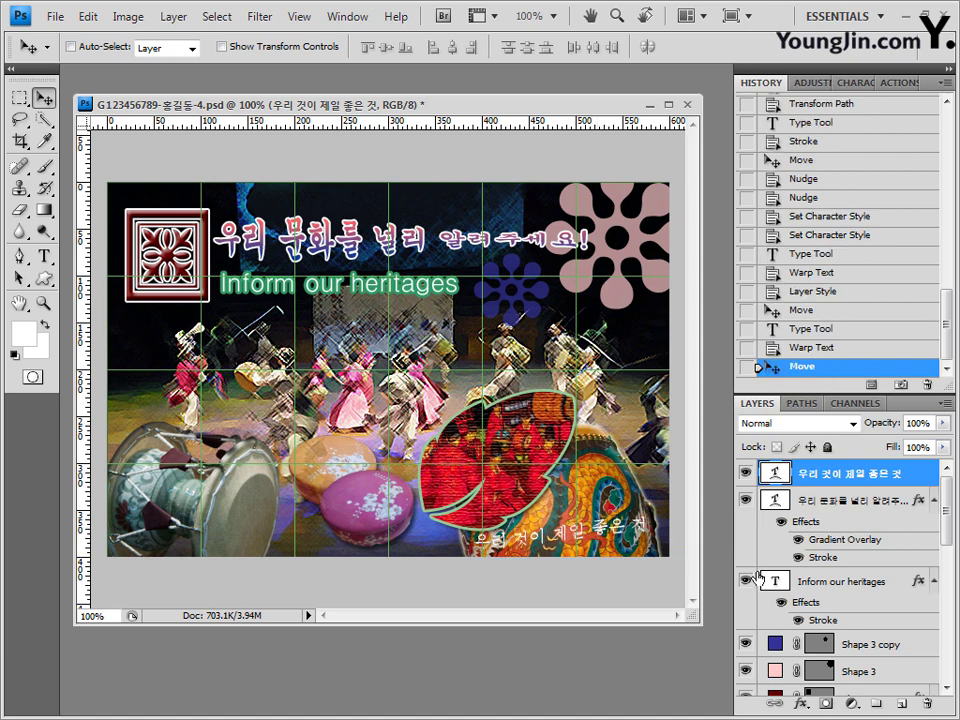
Add a 2 px outside Stroke in 666699 to the "우리 것이 제일 좋은 것" text and nudge the text slightly upward
click(803, 704)
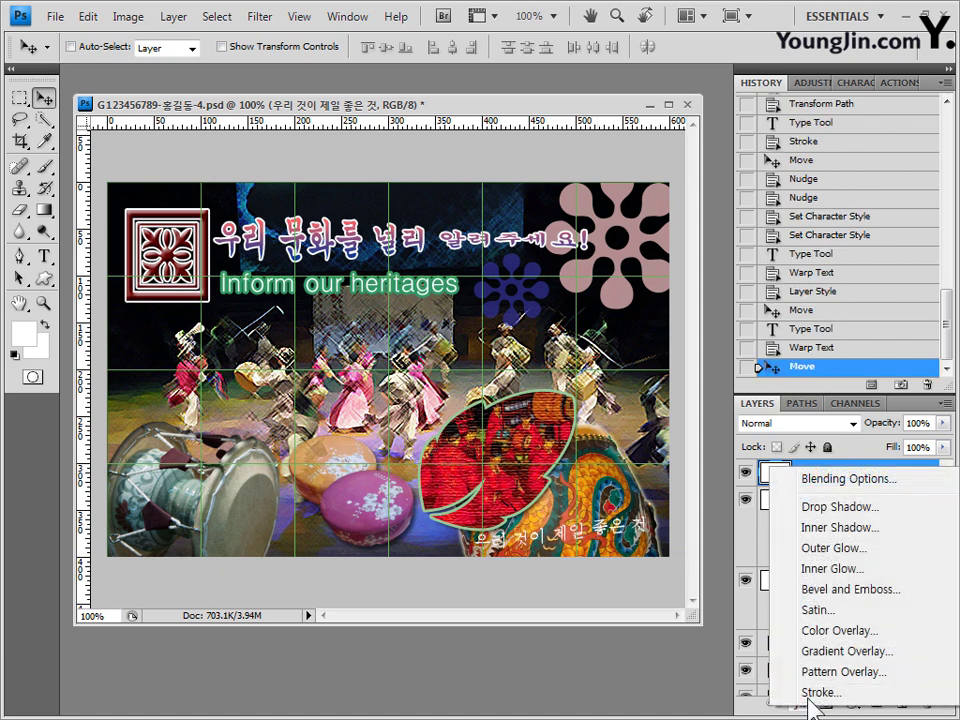
click(812, 694)
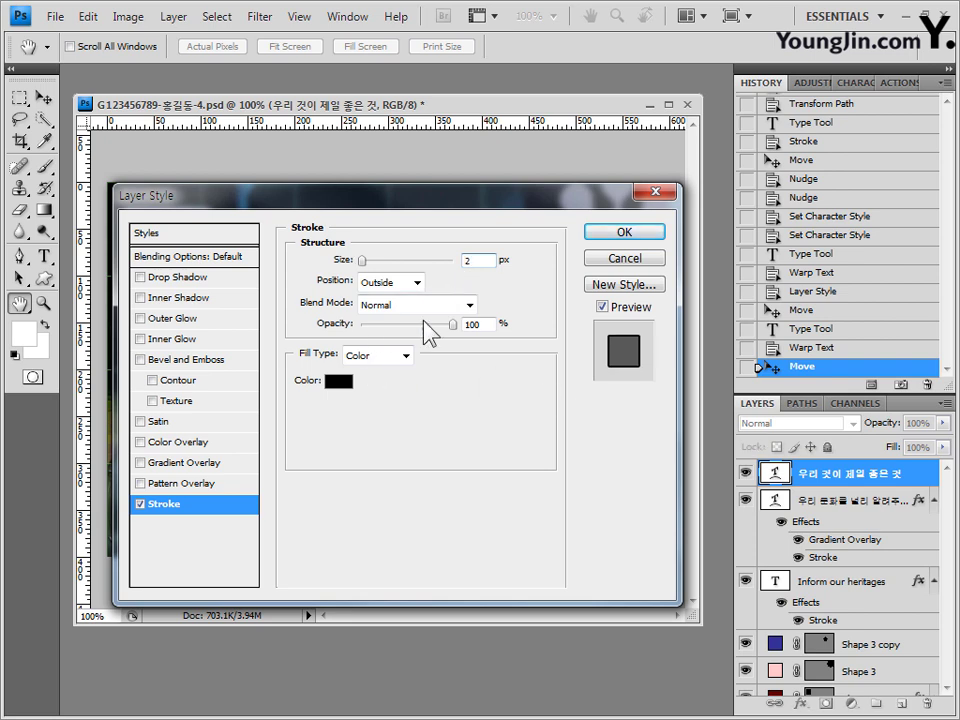
click(340, 384)
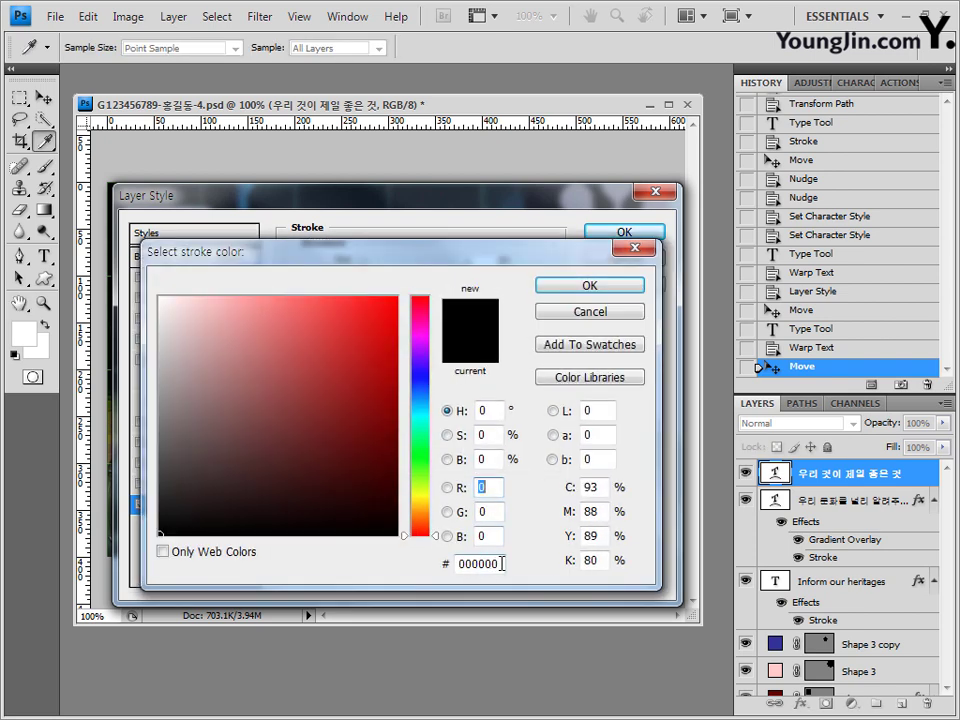
click(490, 562)
text(666699)
click(611, 290)
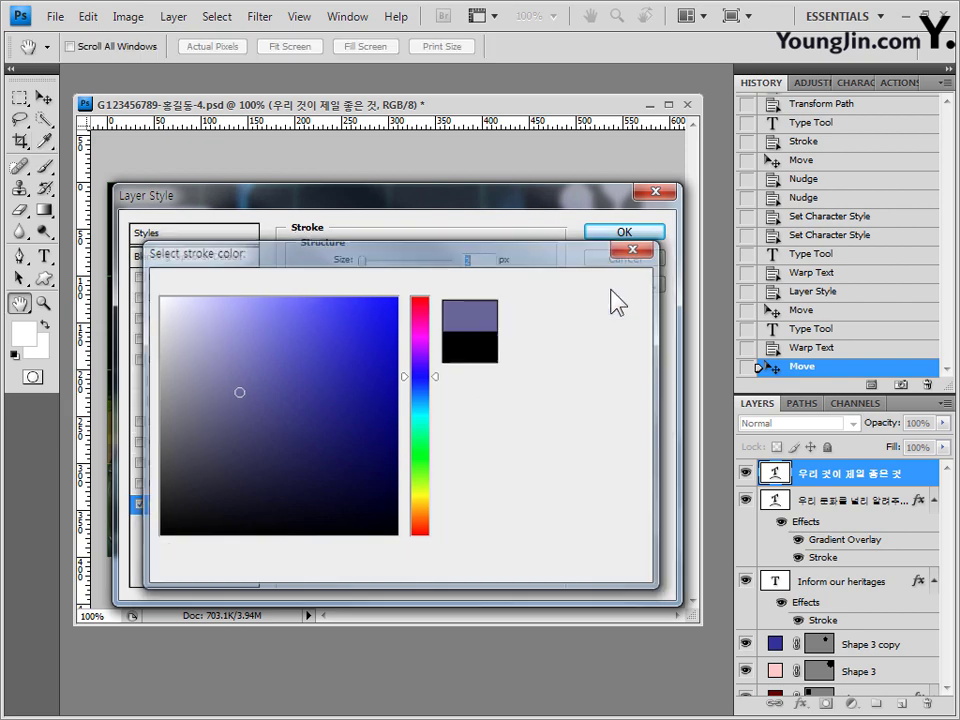
click(645, 232)
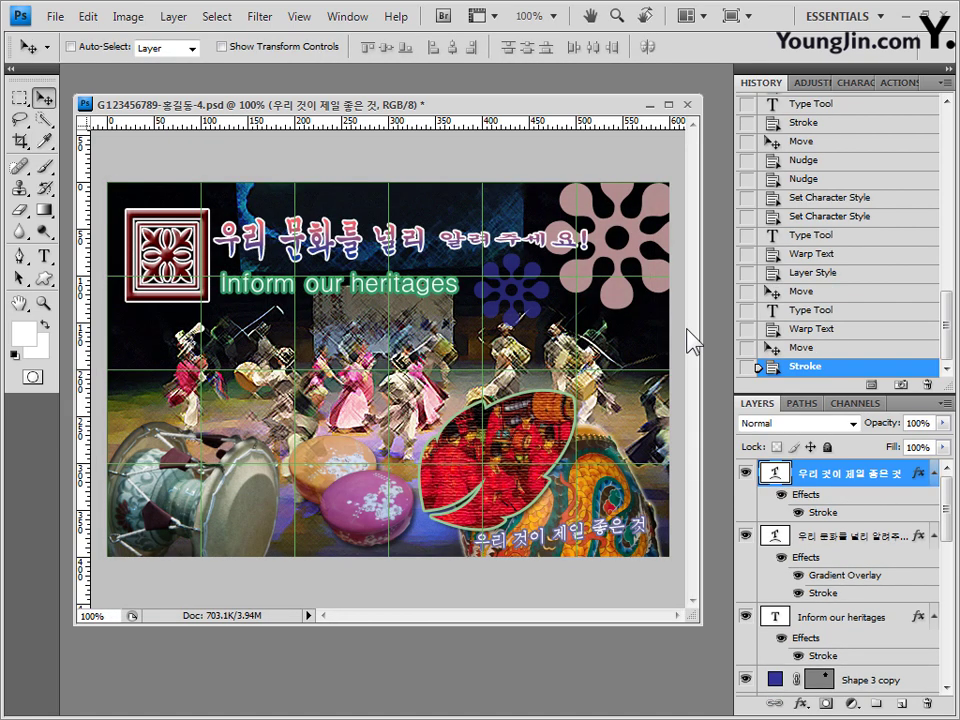
key(Up)
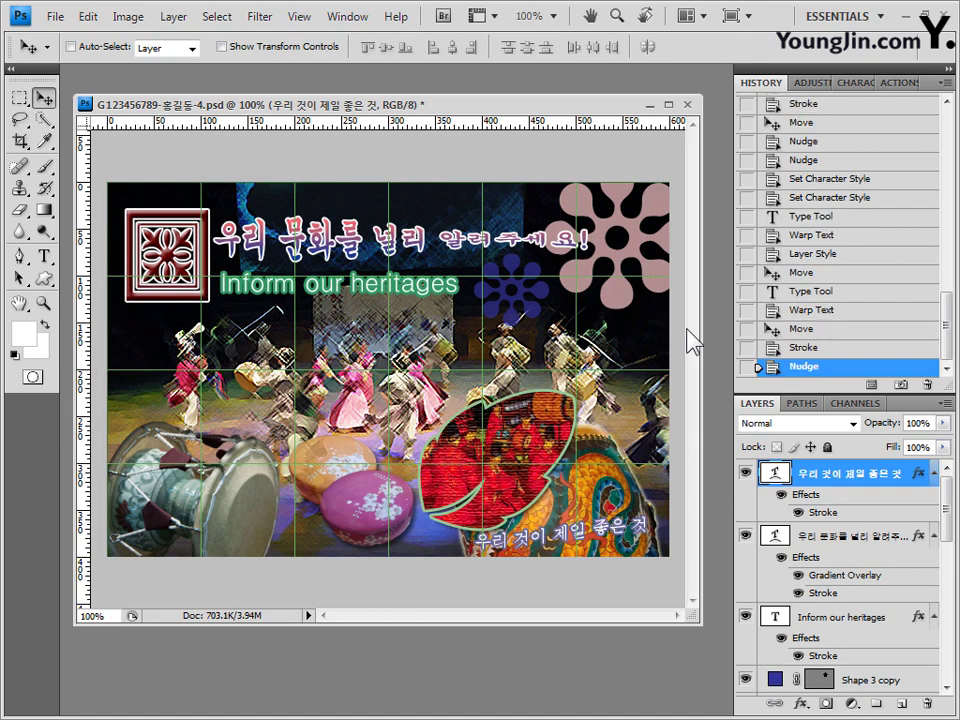
Save a JPEG copy of the fourth composite in the GTQ folder at Maximum quality, 12
click(58, 18)
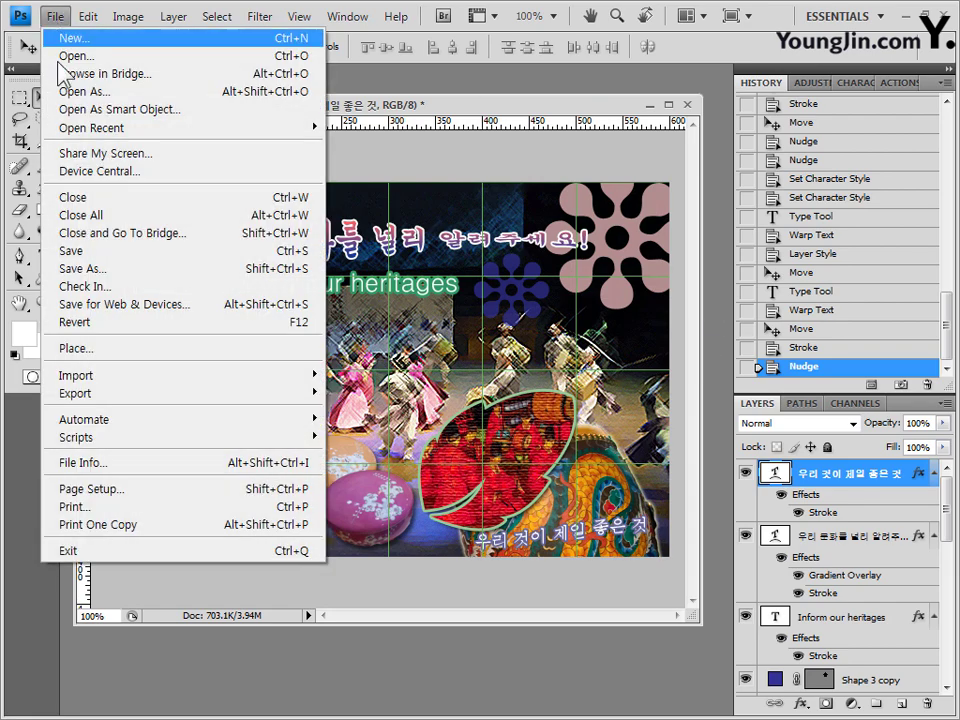
click(96, 270)
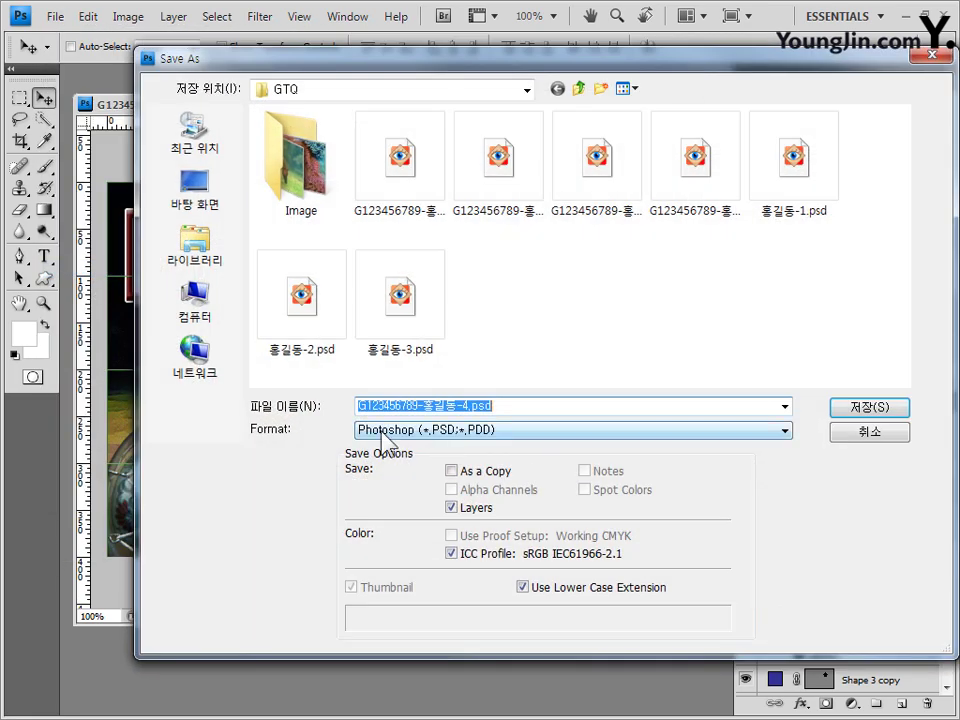
click(386, 430)
click(405, 535)
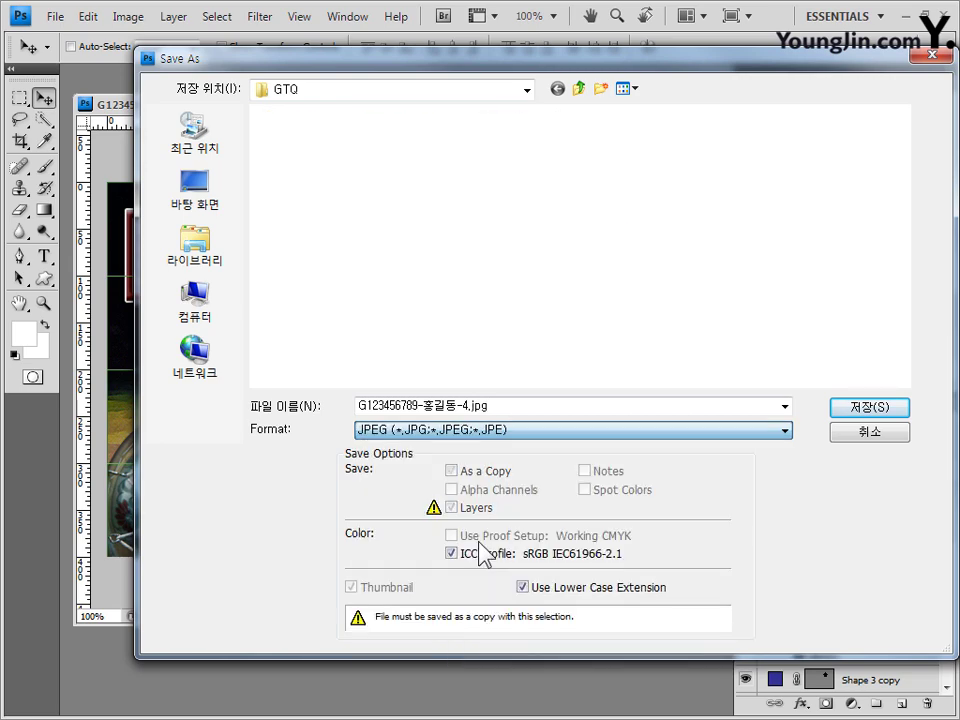
click(880, 412)
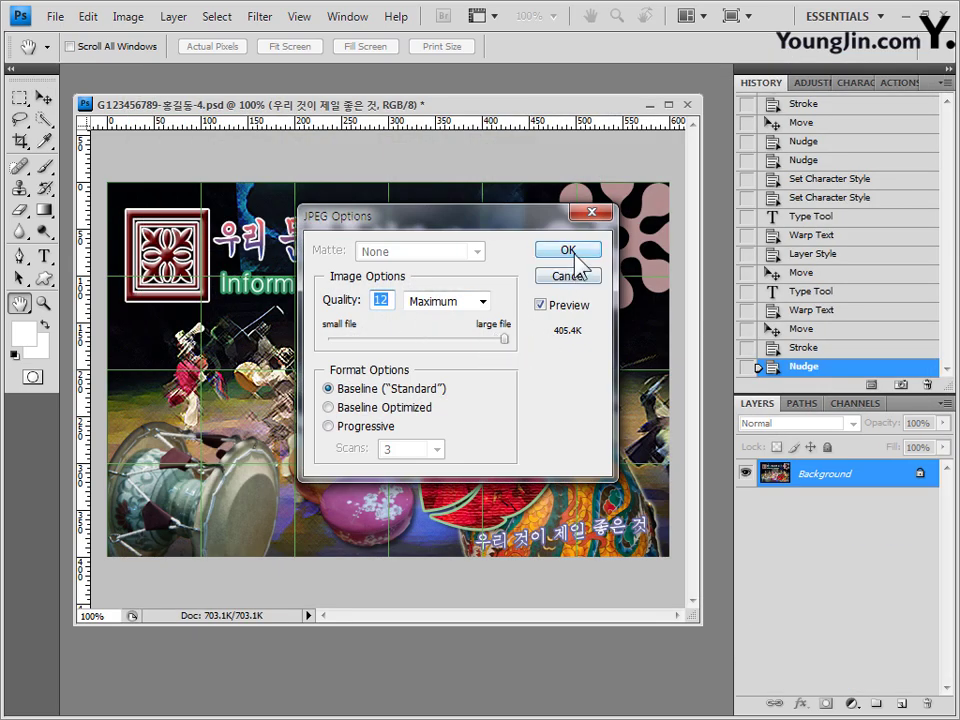
click(568, 250)
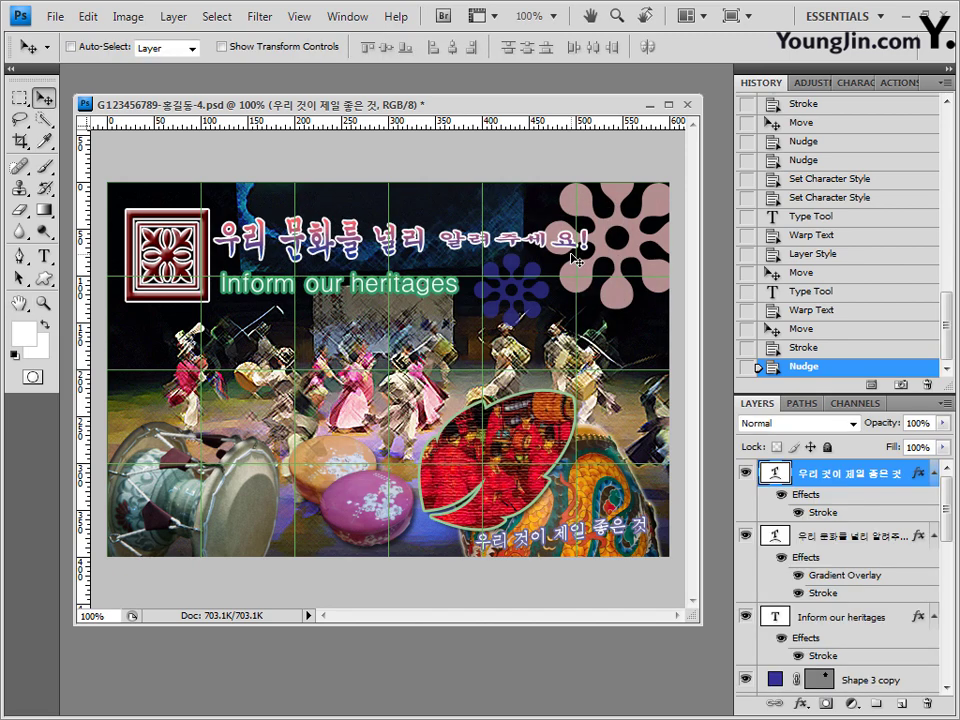
Resize the image to a width of 60 pixels with proportions constrained
click(128, 16)
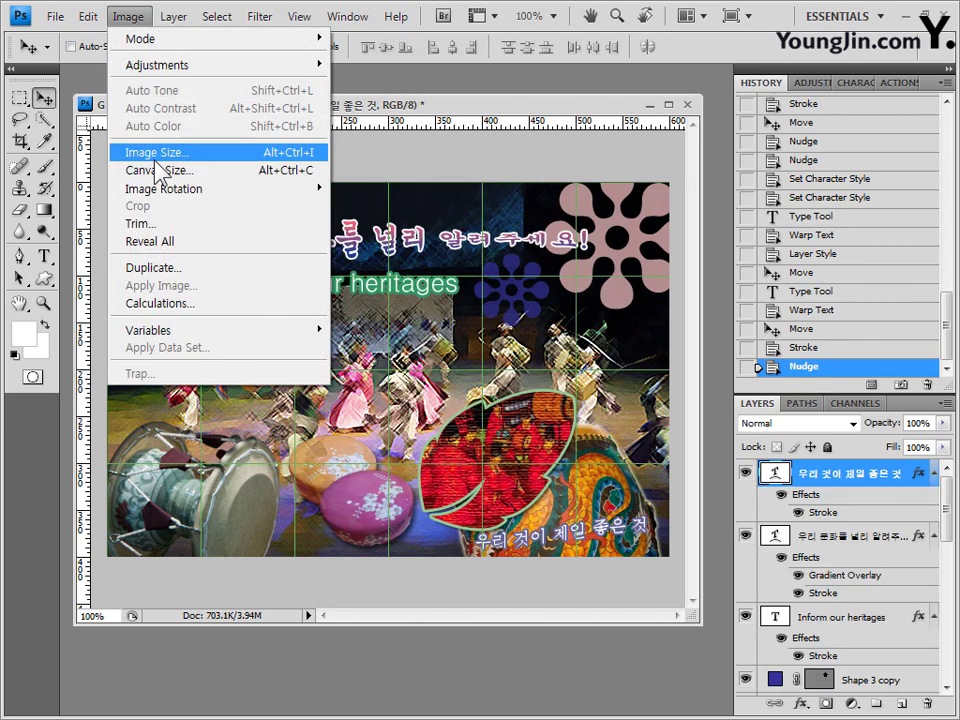
click(160, 152)
text(60)
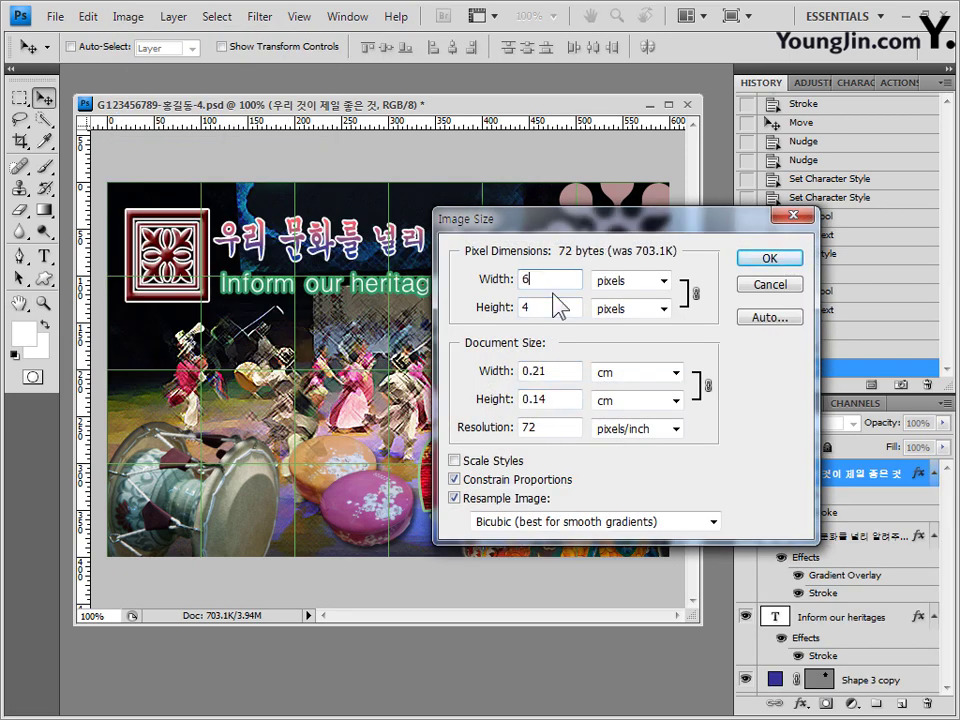
click(782, 261)
Save the reduced composite in Photoshop format with layers, replacing the existing fourth PSD file in the GTQ folder
click(55, 16)
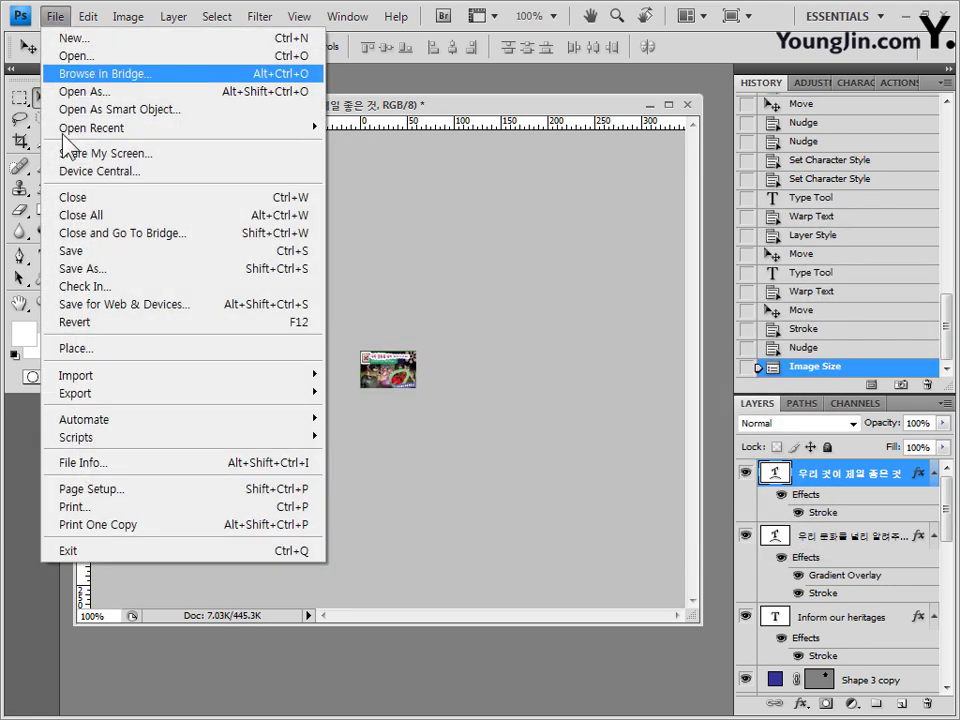
click(77, 270)
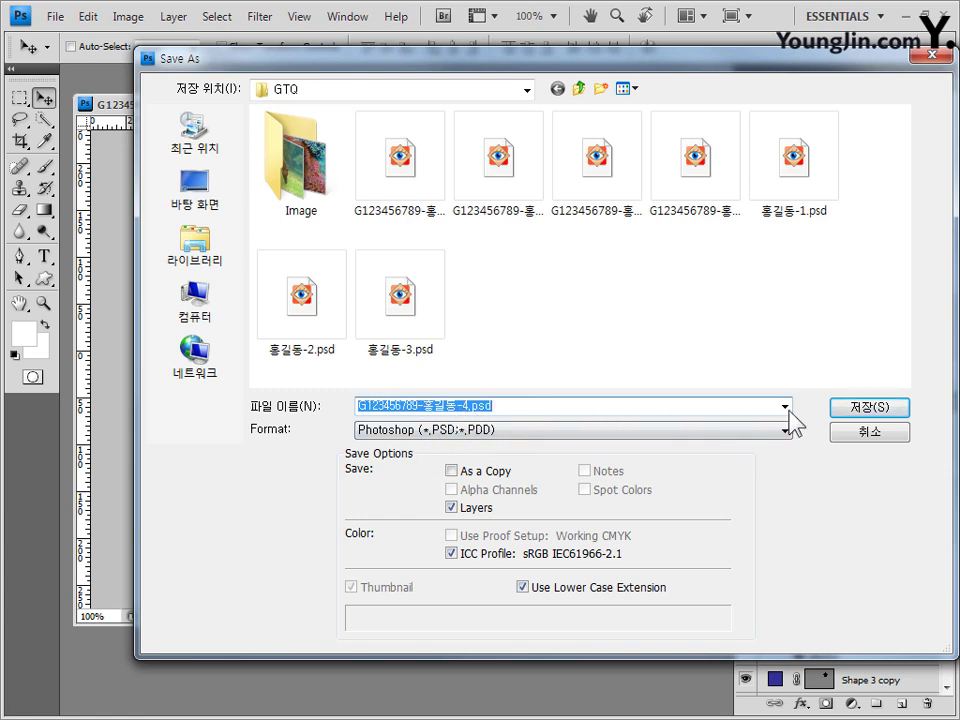
click(873, 410)
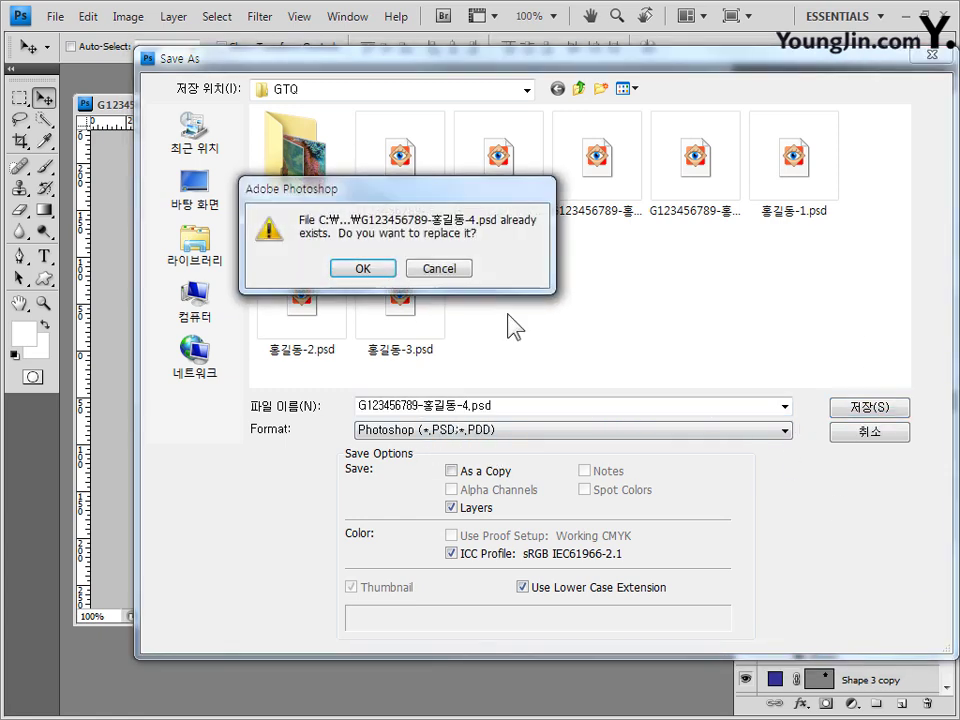
click(378, 268)
click(640, 291)
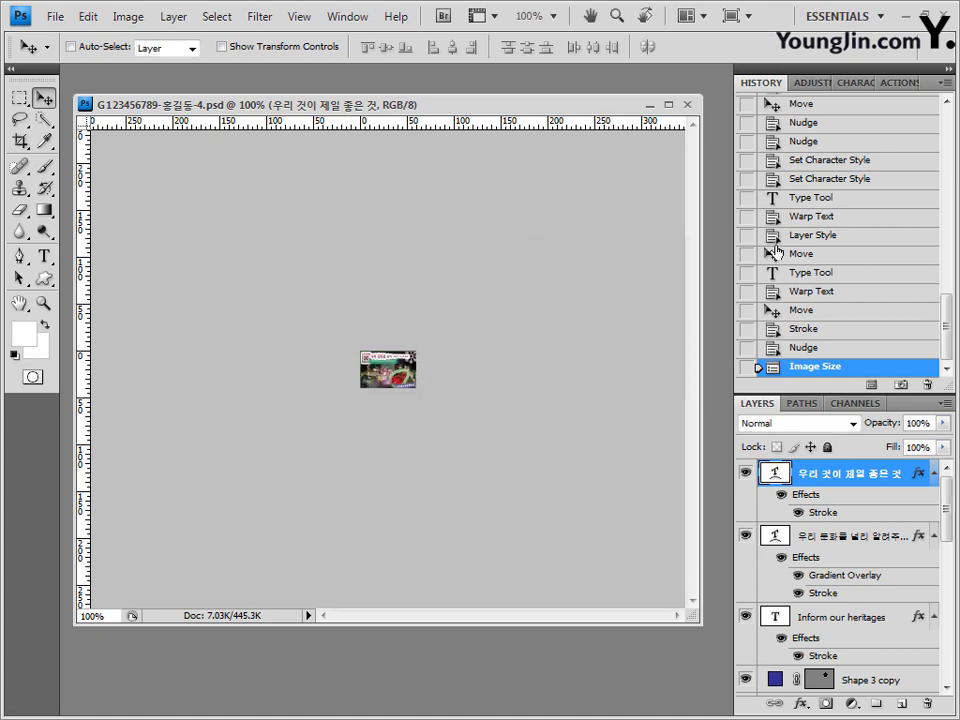
Step the history back to before the image resize and check the existing file names in a Save As dialog, then cancel it
click(814, 348)
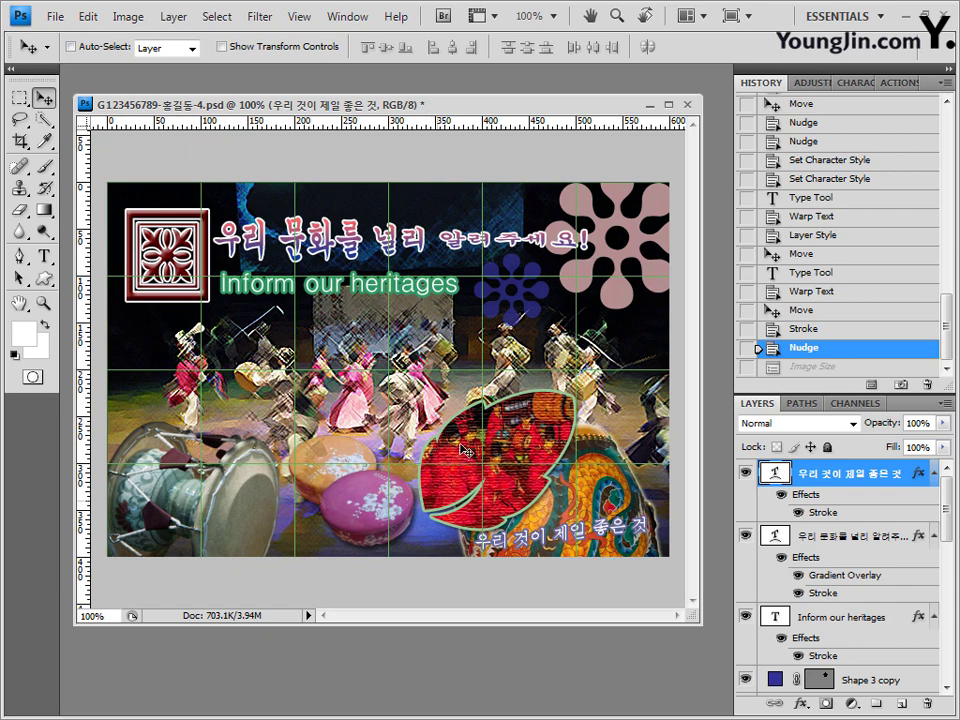
click(55, 16)
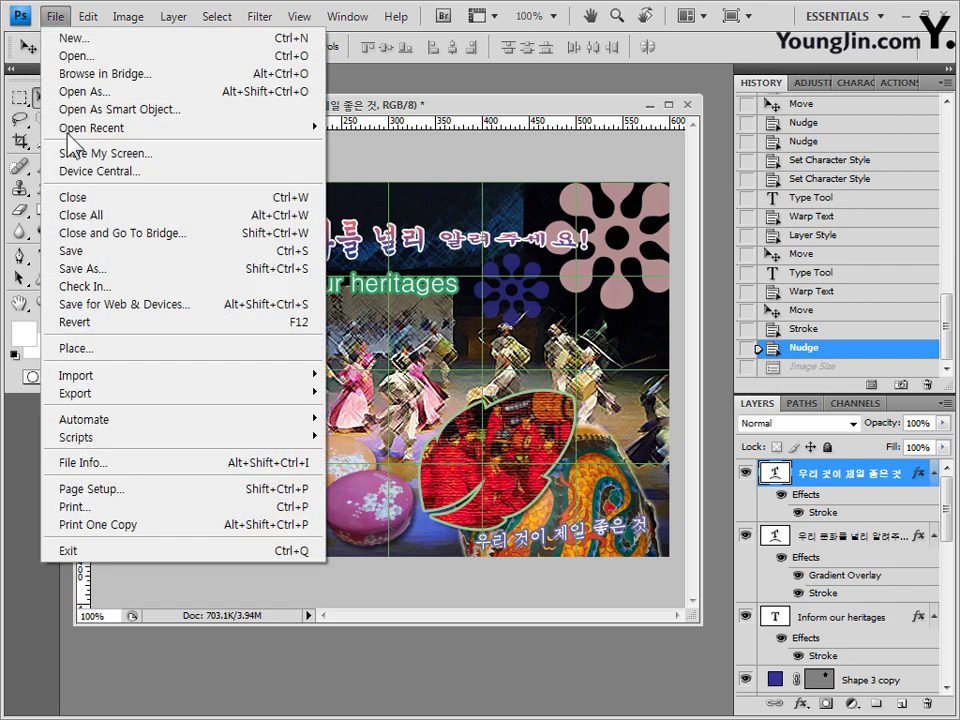
click(88, 270)
click(416, 326)
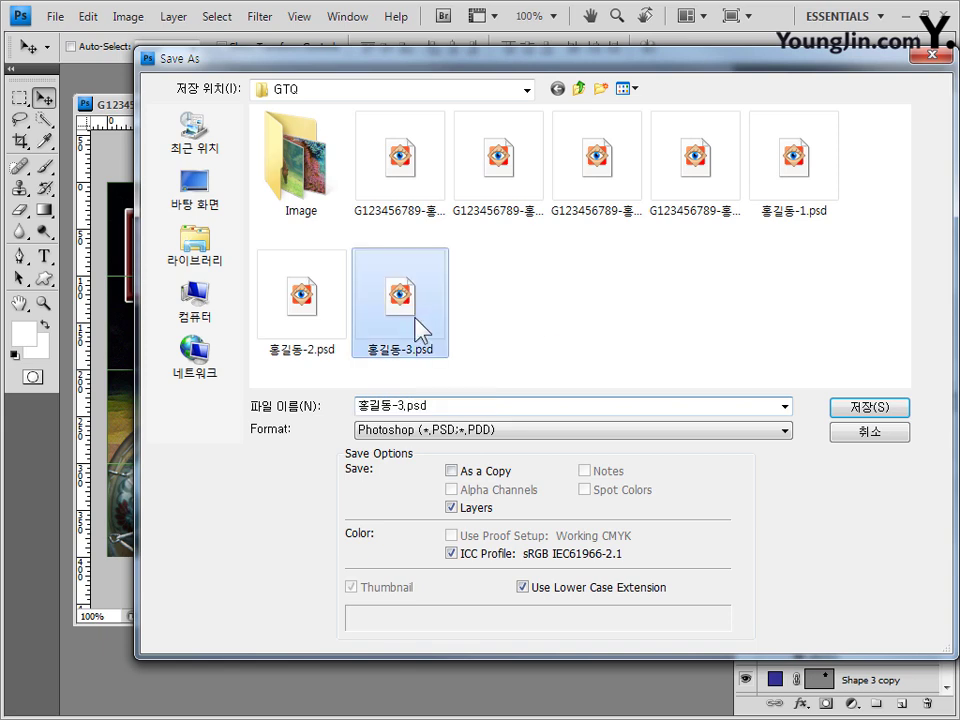
double_click(409, 406)
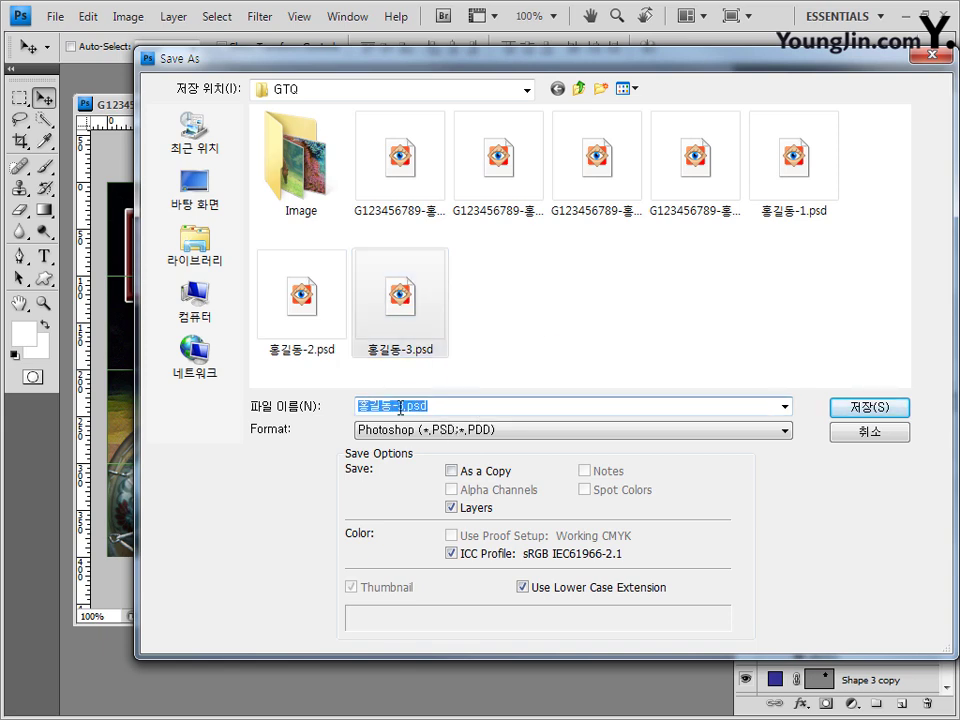
key(Escape)
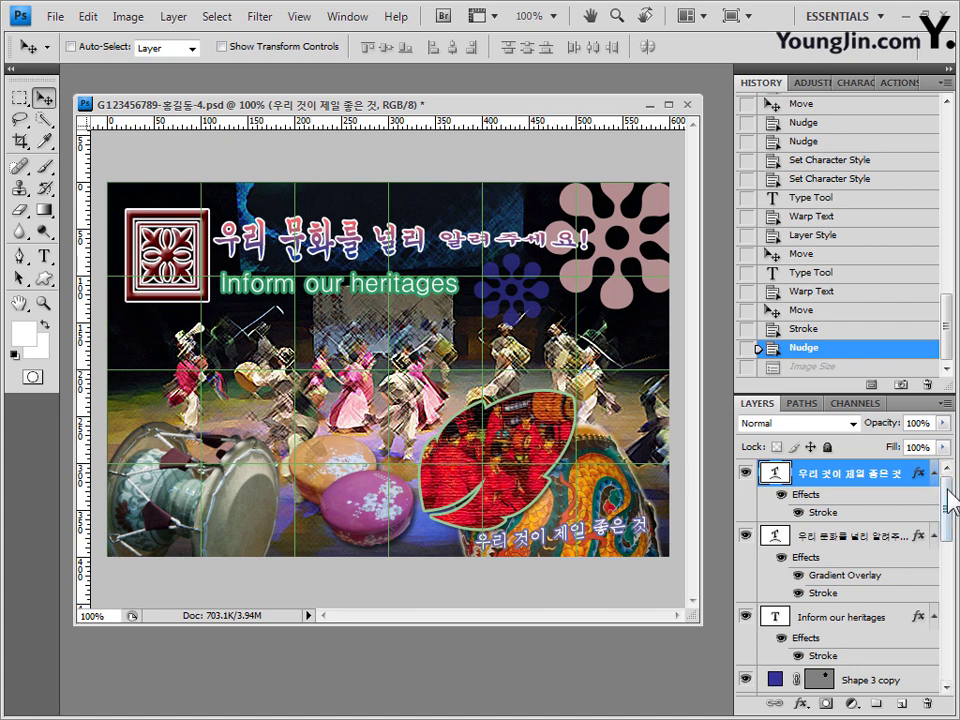
Look further down the composite's layers and close the document without saving the restored full-size state
mouse_move(947, 497)
mouse_down()
mouse_move(947, 621)
mouse_move(947, 512)
mouse_up()
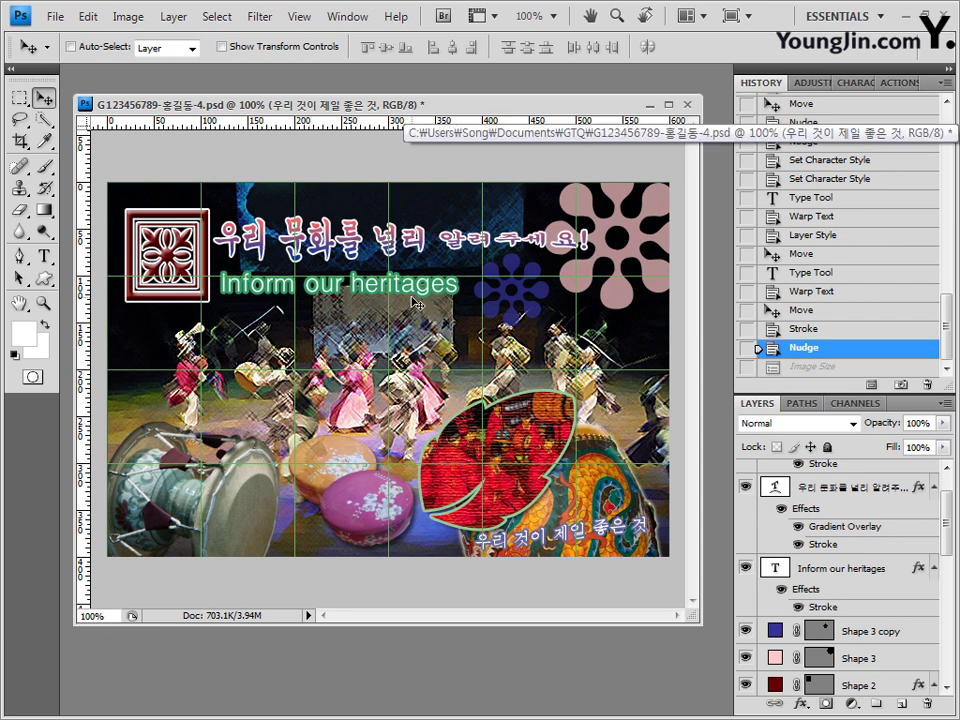
click(687, 104)
click(445, 285)
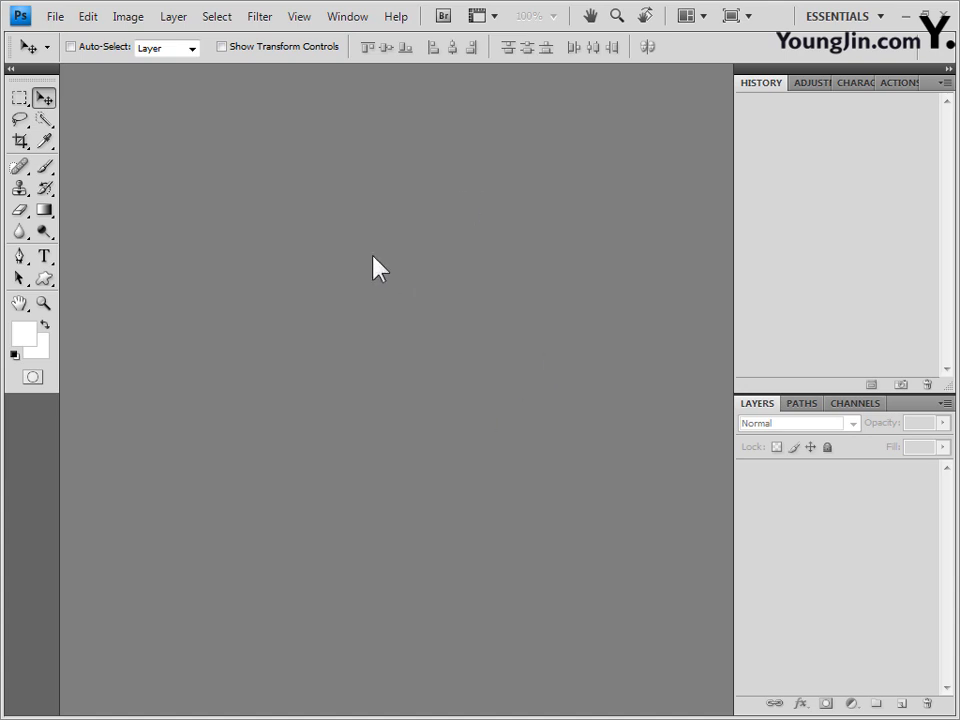
Review the saved JPEG and PSD files in the GTQ folder through the Open dialog without opening any
double_click(430, 283)
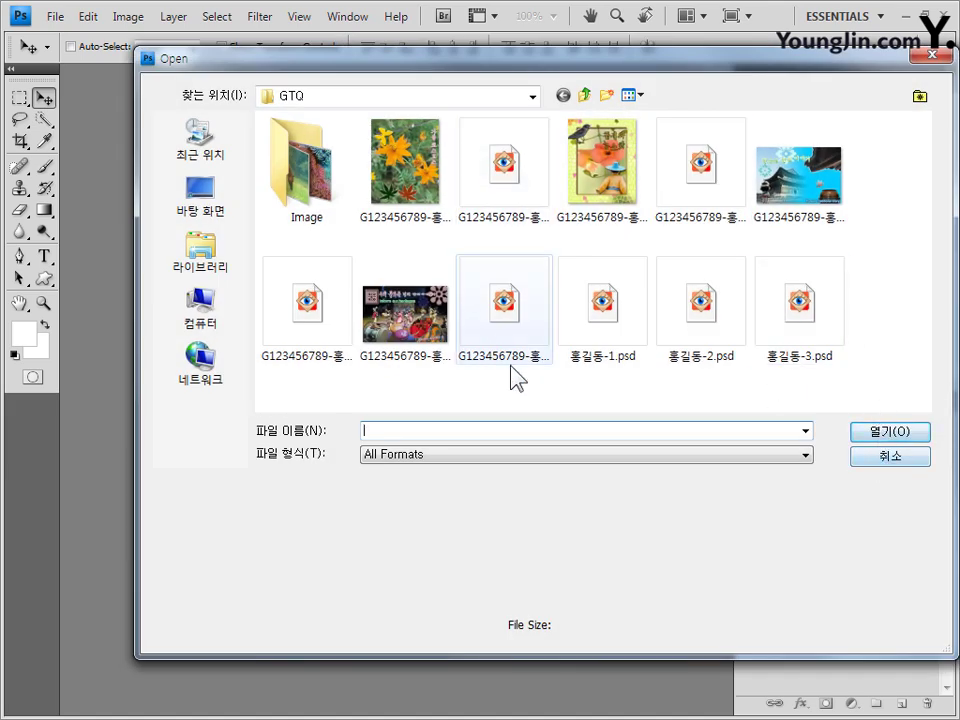
click(427, 200)
click(530, 205)
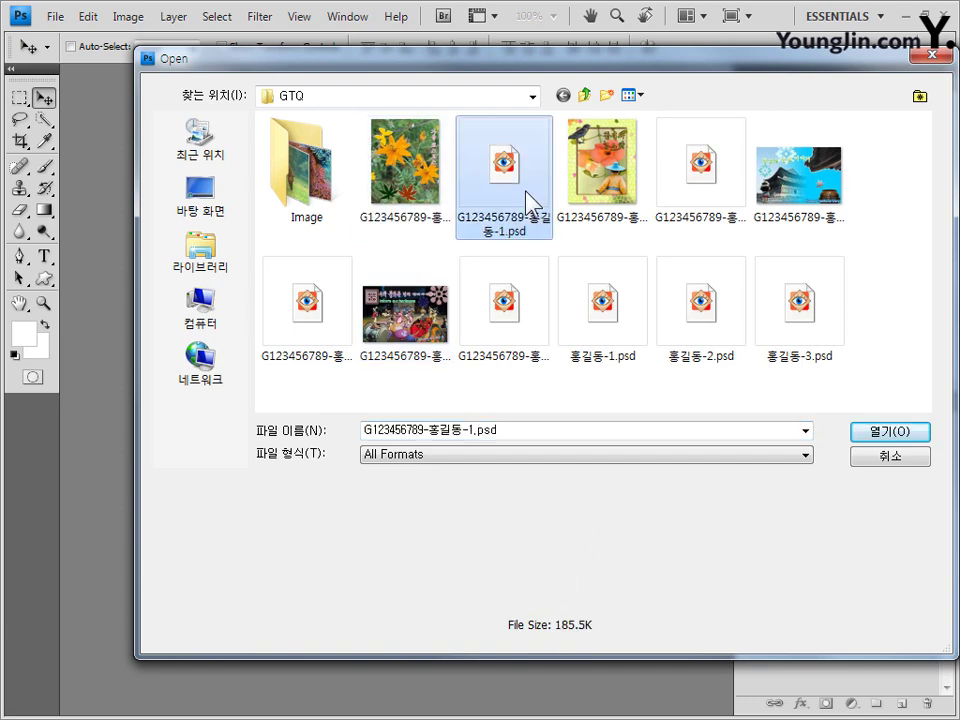
click(724, 345)
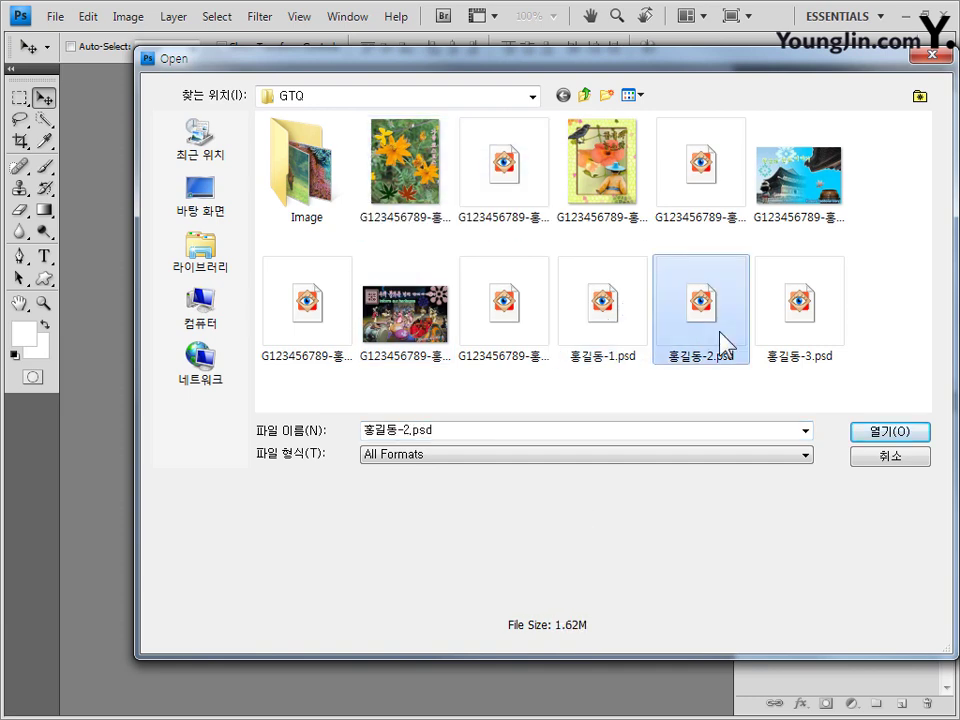
click(825, 340)
click(912, 461)
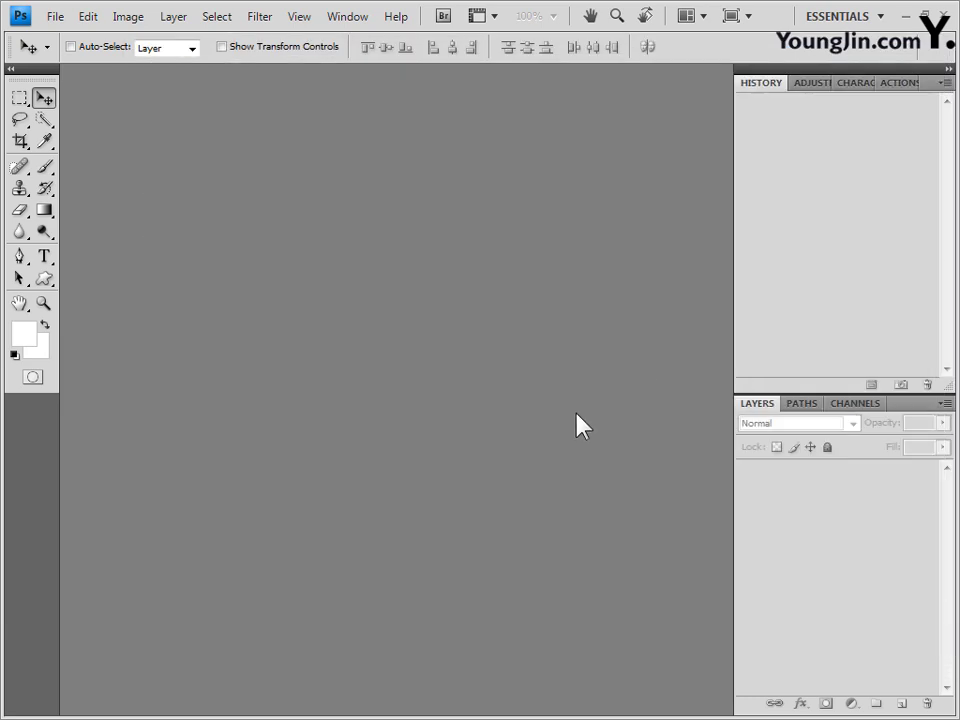